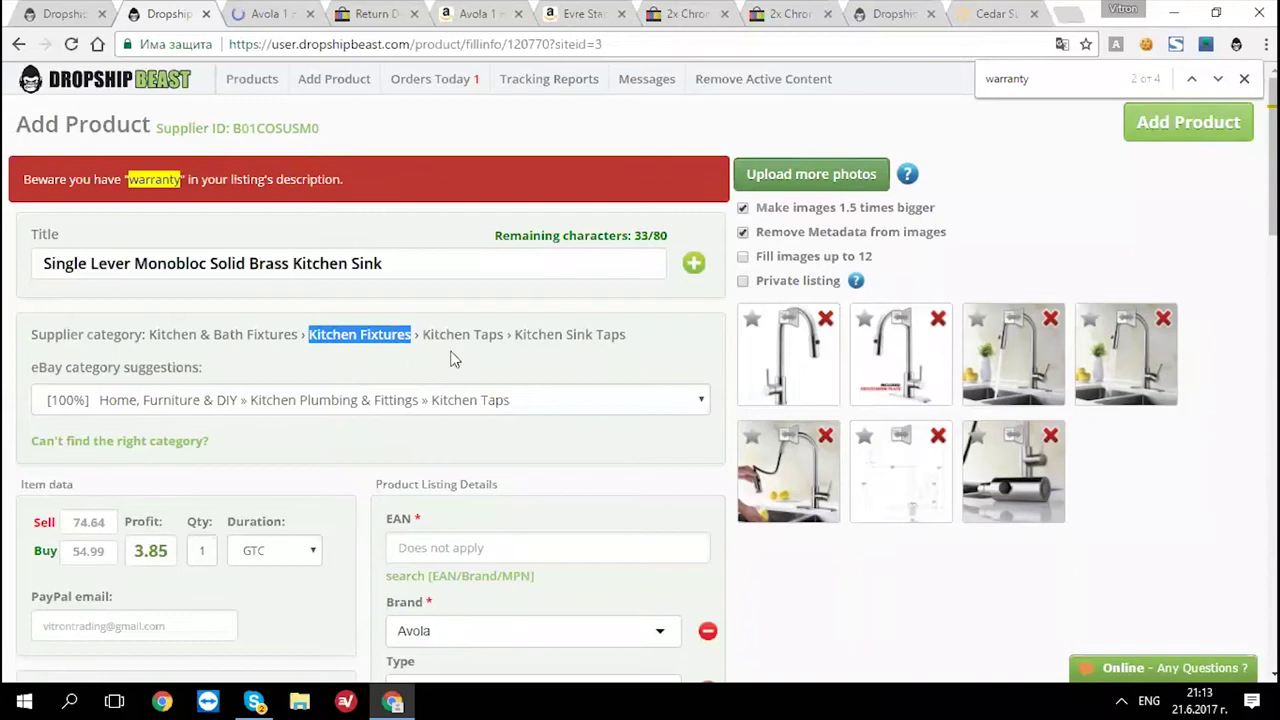
- Append the supplier category name "Kitchen Sink Taps" to the end of the listing title
{"action": "left_click_drag", "start_coordinate": [514, 334], "coordinate": [546, 266]}
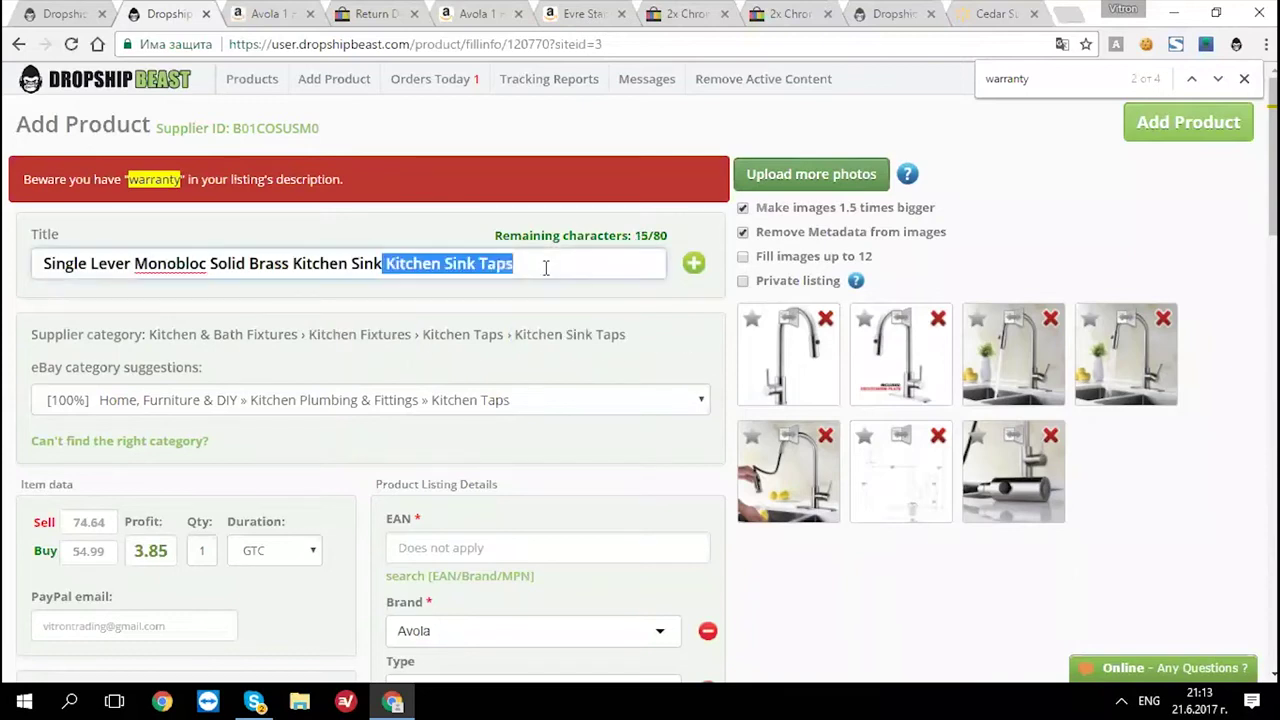
{"action": "left_click_drag", "start_coordinate": [383, 264], "coordinate": [292, 264]}
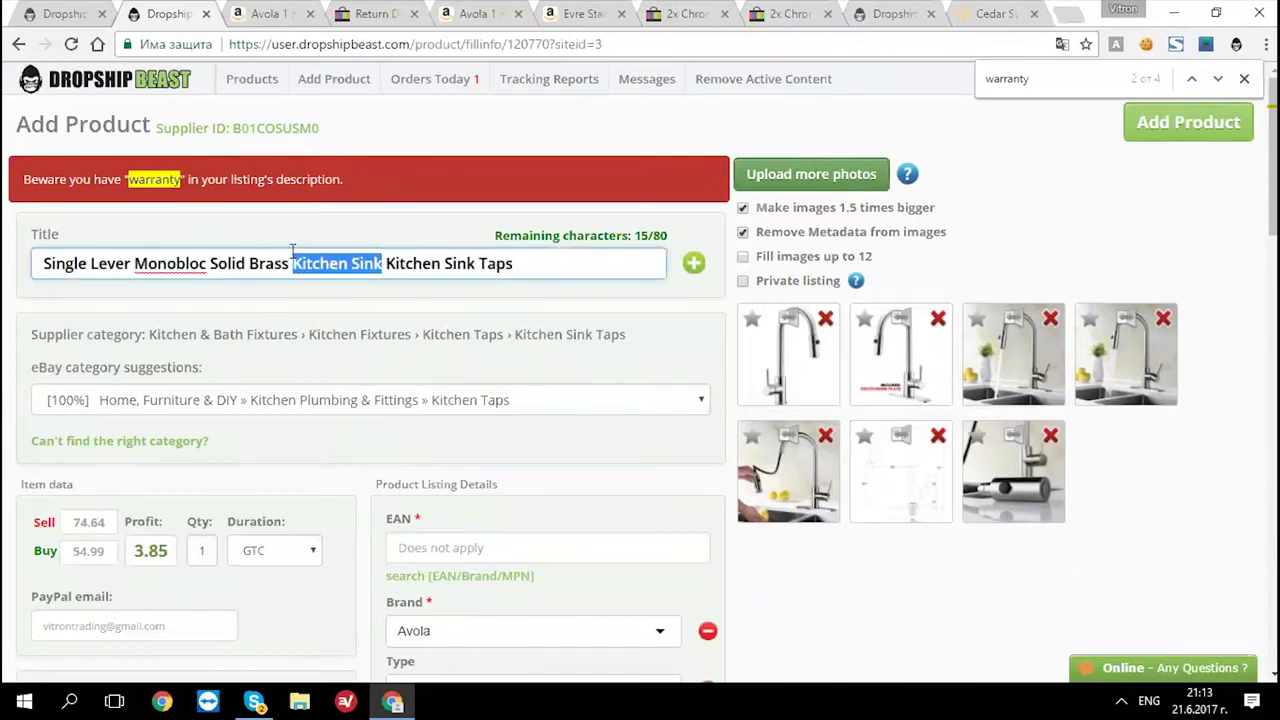
{"action": "left_click", "coordinate": [565, 268]}
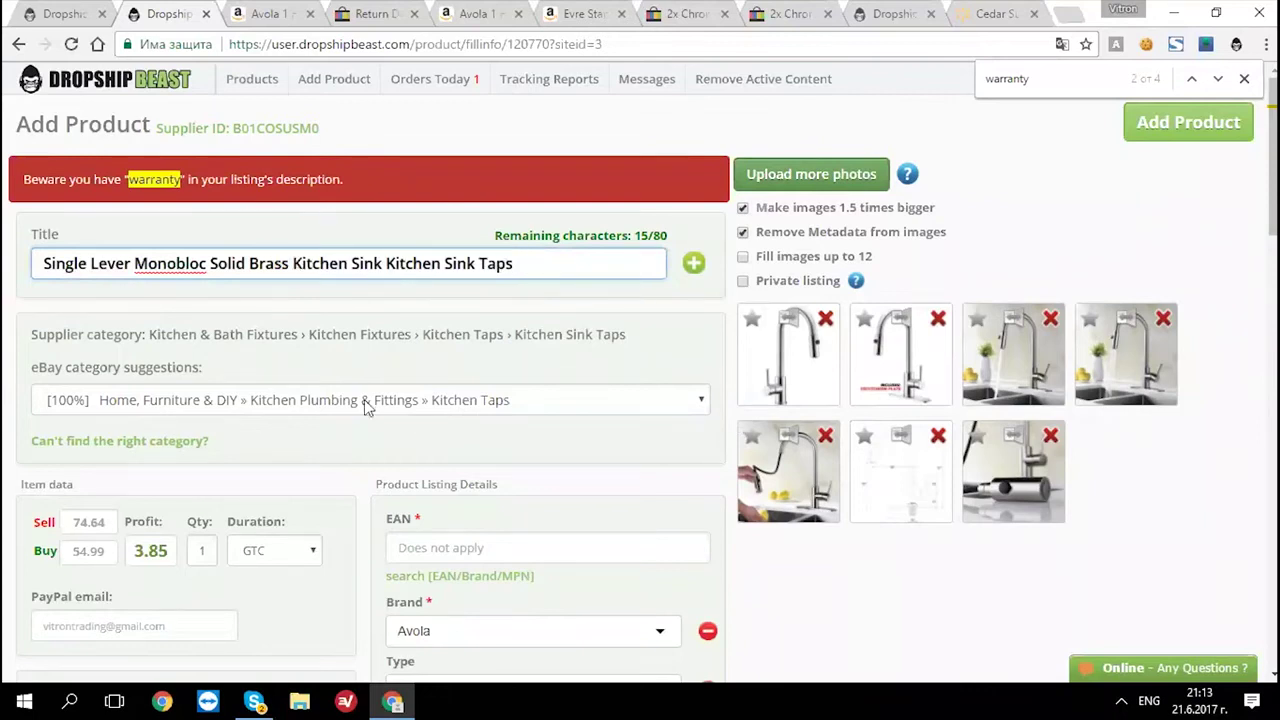
- Review the eBay category suggestions and the manual category picker, leaving the suggested category in place
{"action": "left_click", "coordinate": [22, 368]}
{"action": "double_click", "coordinate": [93, 367]}
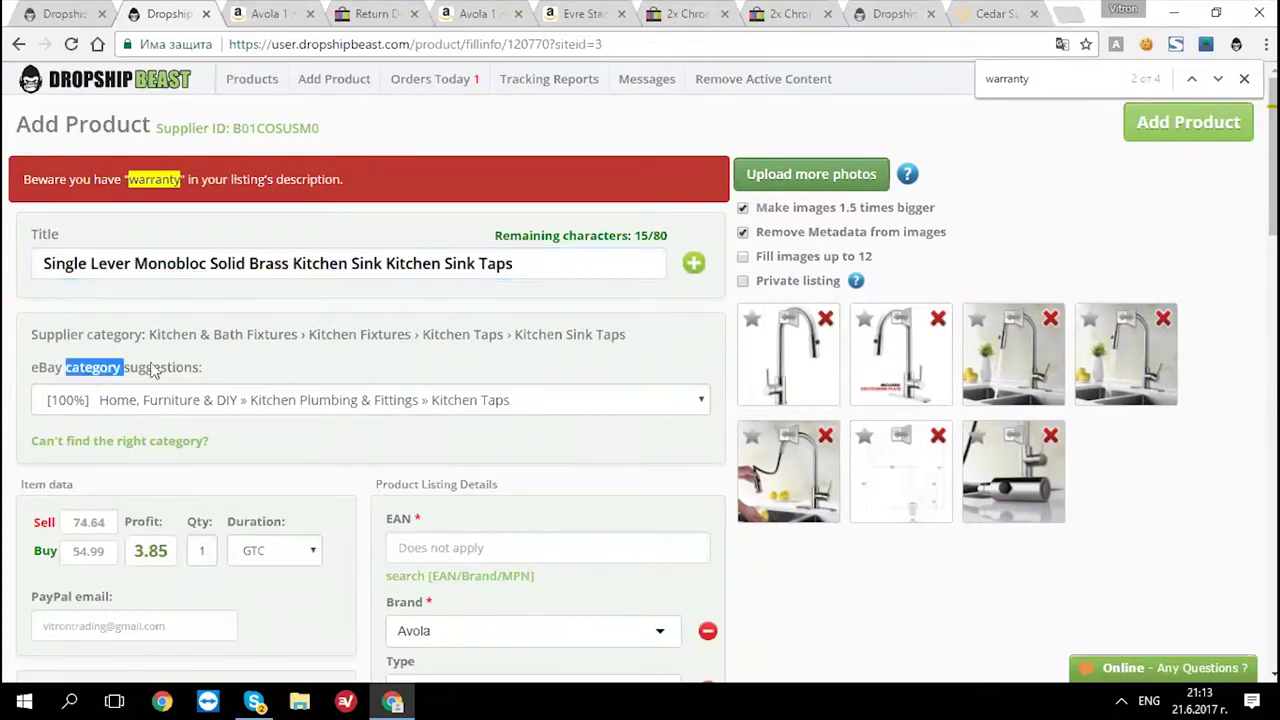
{"action": "left_click", "coordinate": [100, 398]}
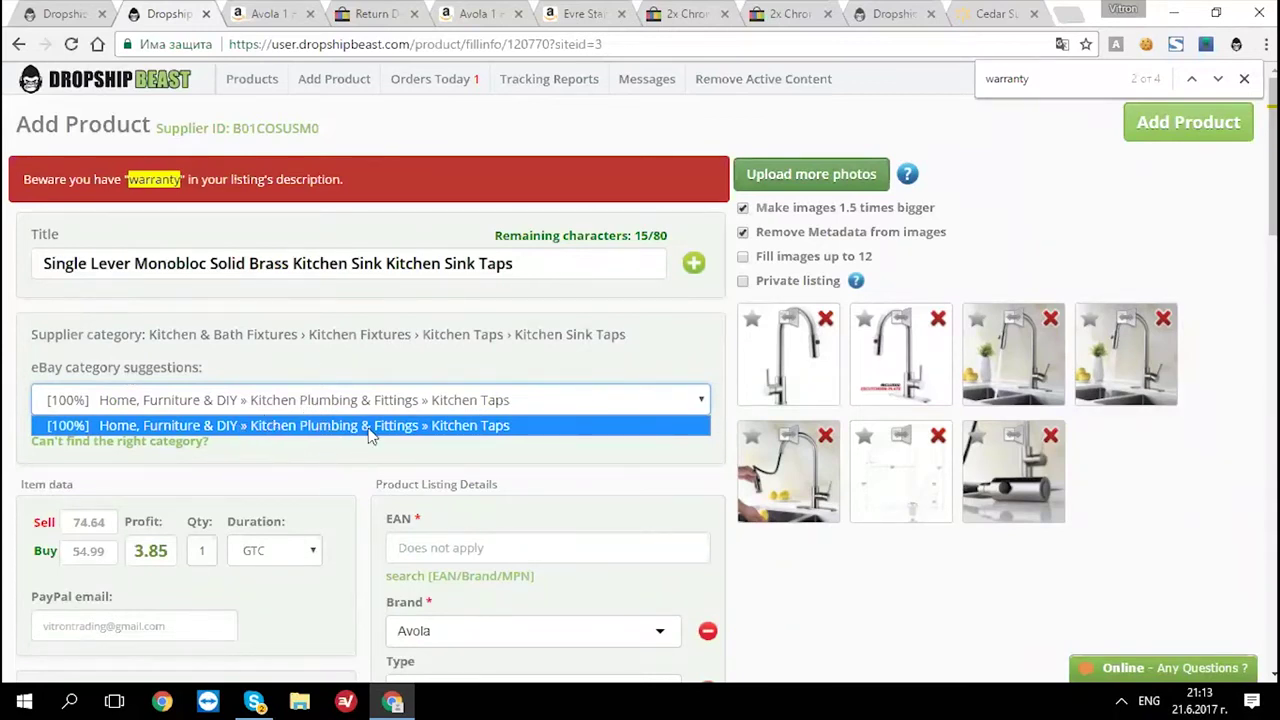
{"action": "left_click", "coordinate": [441, 351]}
{"action": "left_click_drag", "start_coordinate": [31, 441], "coordinate": [87, 443]}
{"action": "left_click", "coordinate": [143, 441]}
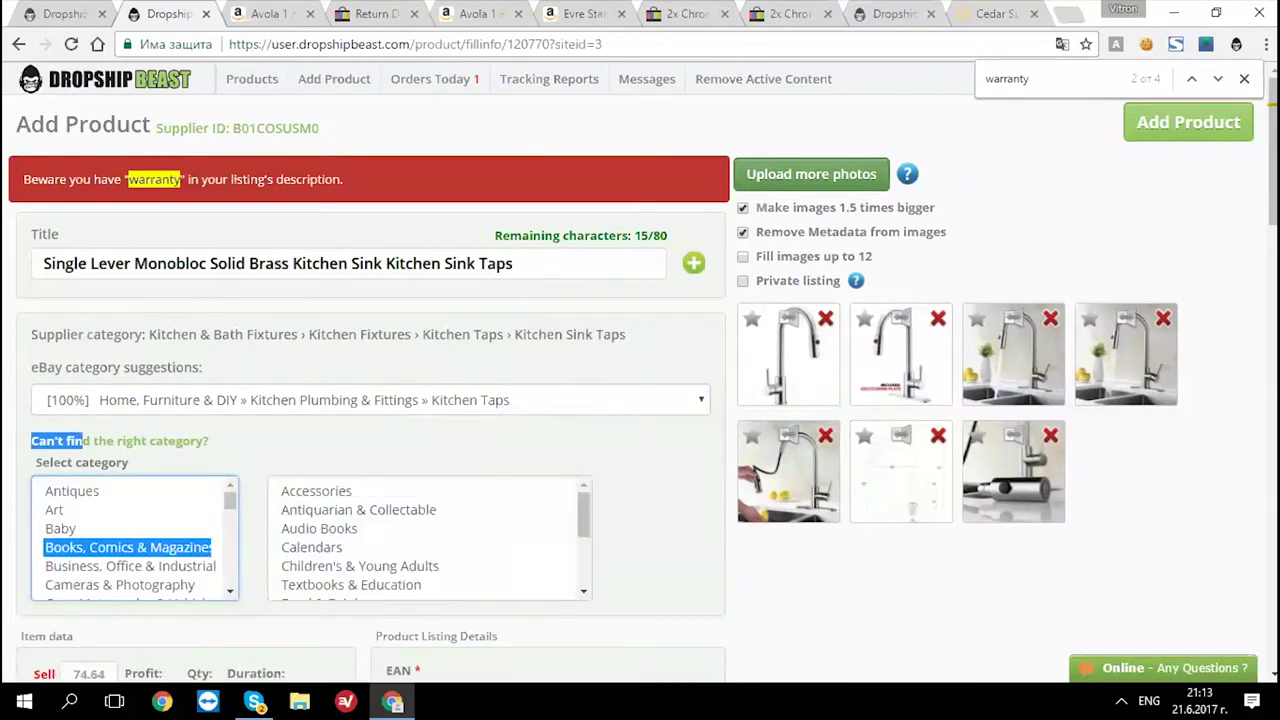
{"action": "left_click", "coordinate": [130, 441]}
- Set the item's sell price to 79.99
{"action": "scroll", "coordinate": [214, 362], "scroll_direction": "down", "scroll_amount": 1}
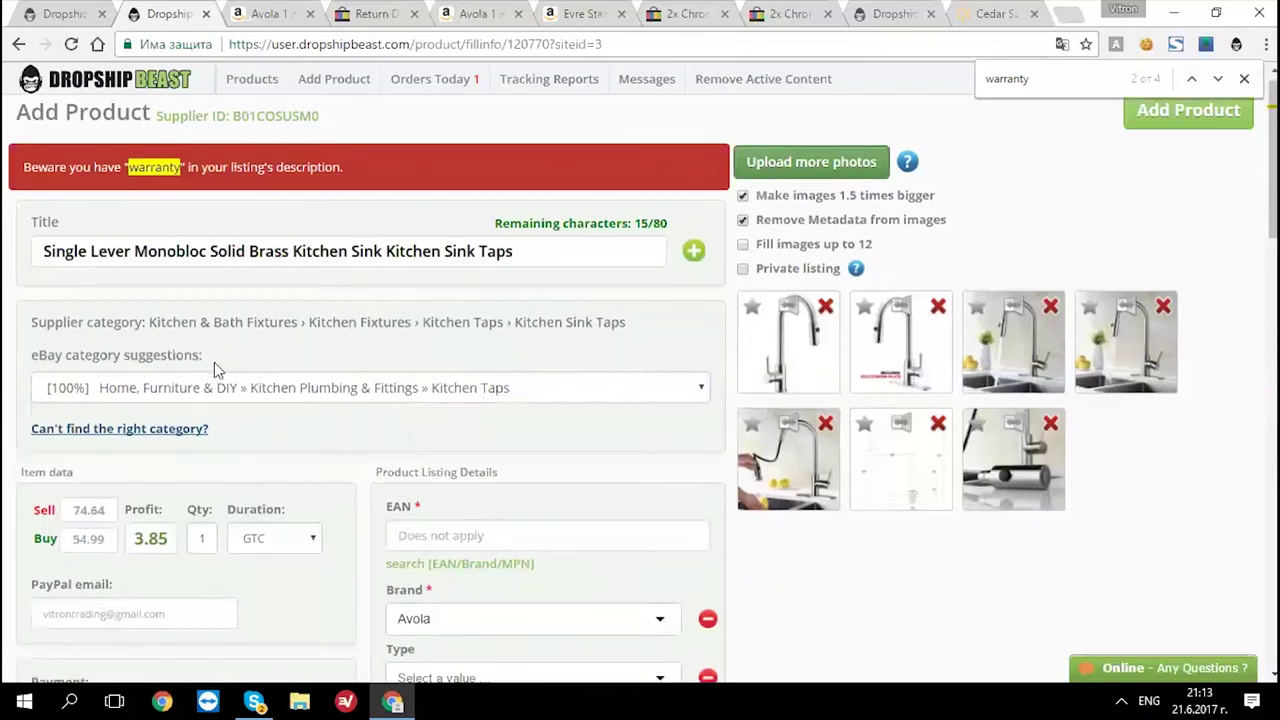
{"action": "scroll", "coordinate": [214, 362], "scroll_direction": "down", "scroll_amount": 1}
{"action": "left_click", "coordinate": [86, 428]}
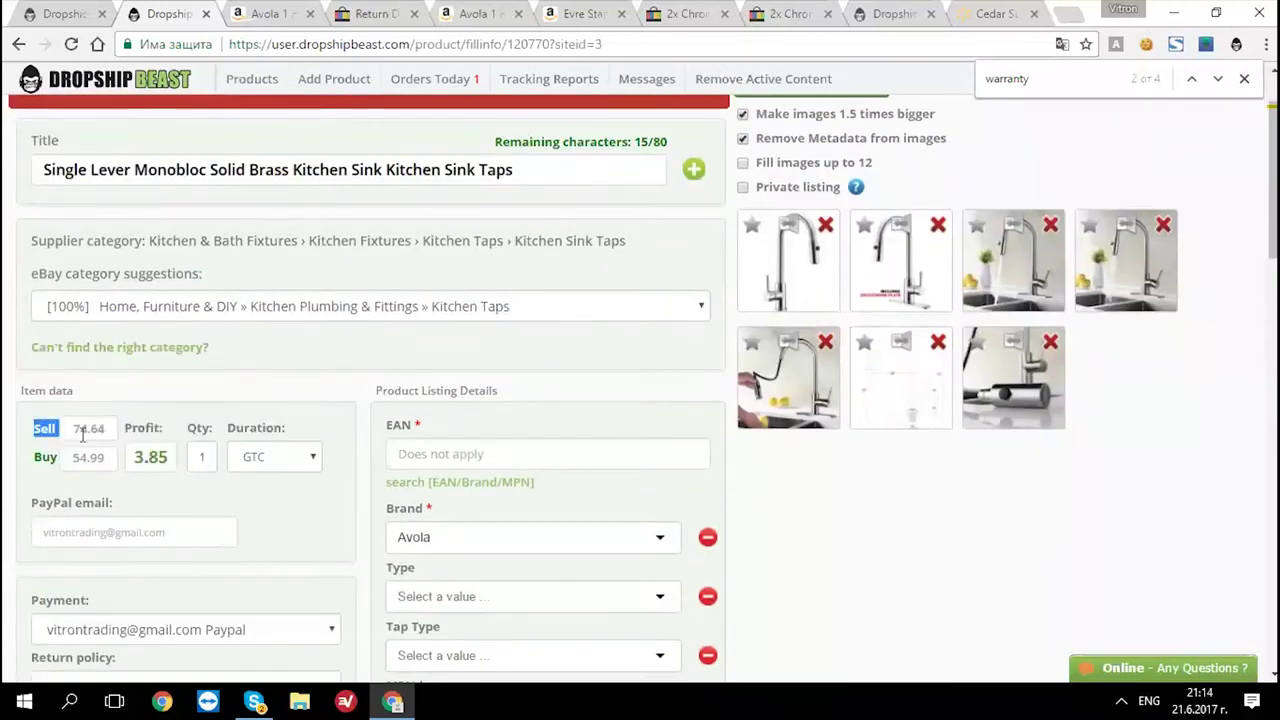
{"action": "left_click_drag", "start_coordinate": [90, 430], "coordinate": [113, 432]}
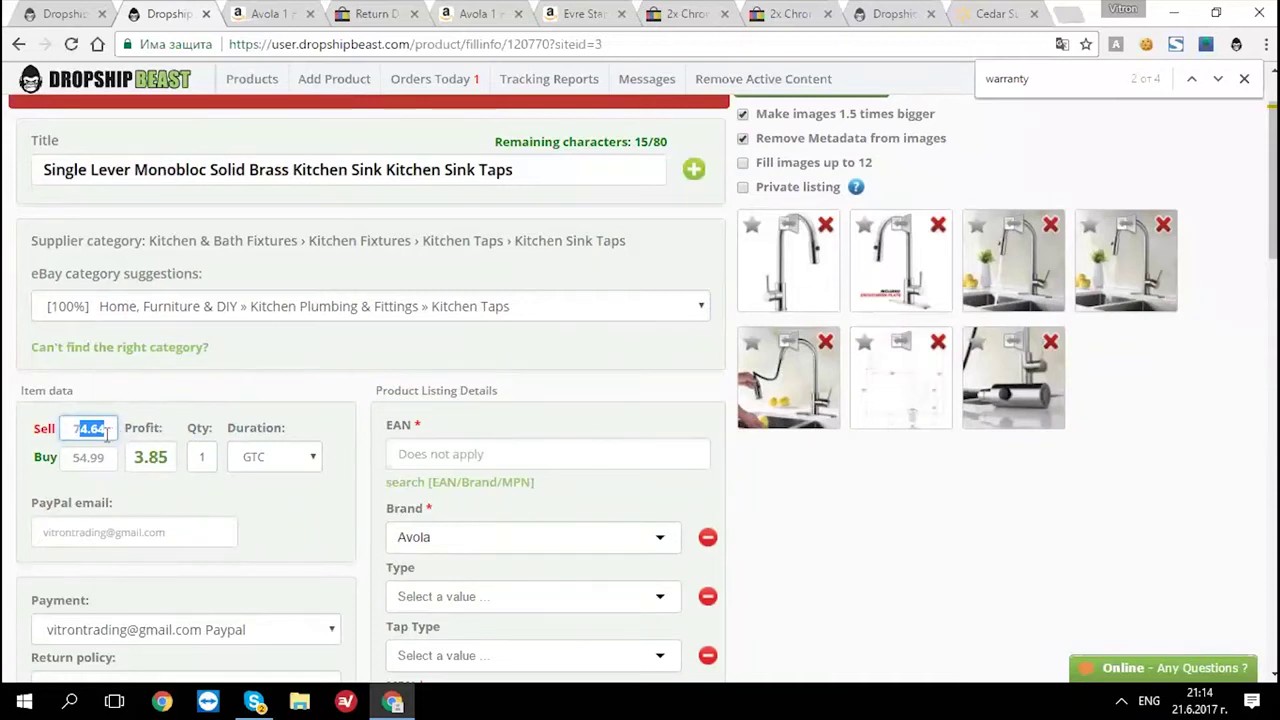
{"action": "type", "text": "79.99"}
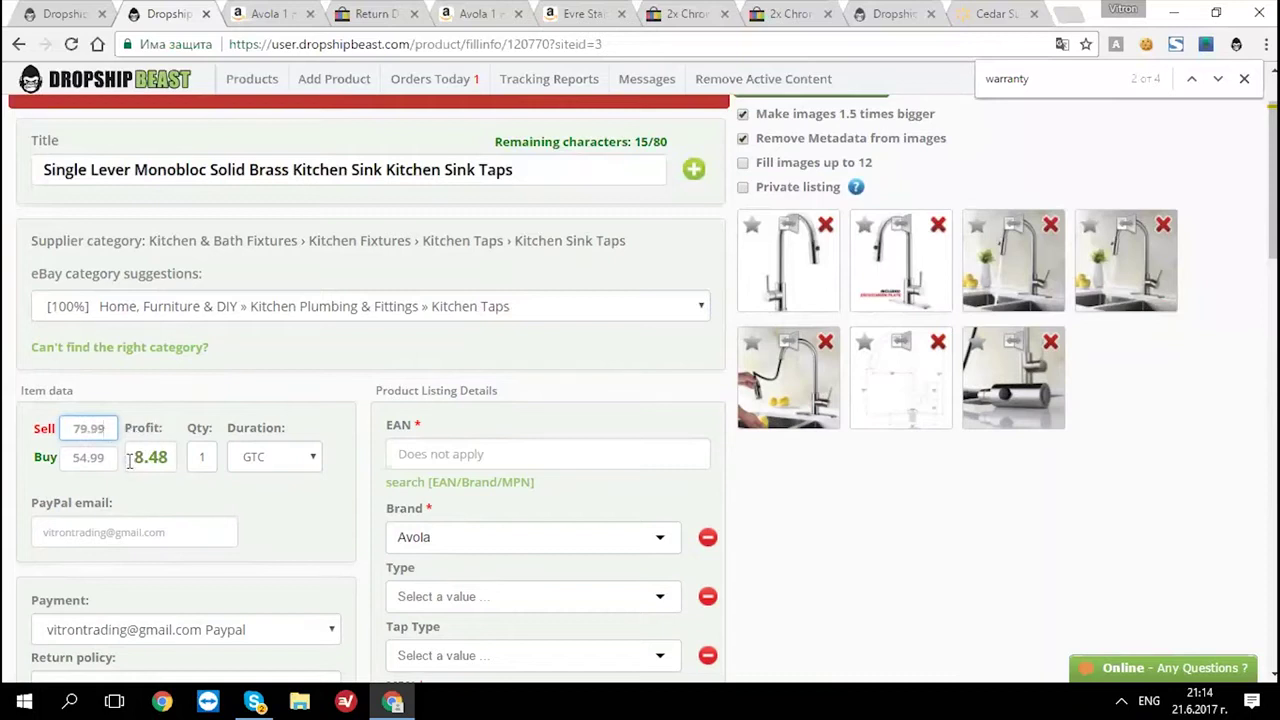
- Review the item's profit, buy price, quantity, duration and PayPal email fields without changing them
{"action": "double_click", "coordinate": [160, 457]}
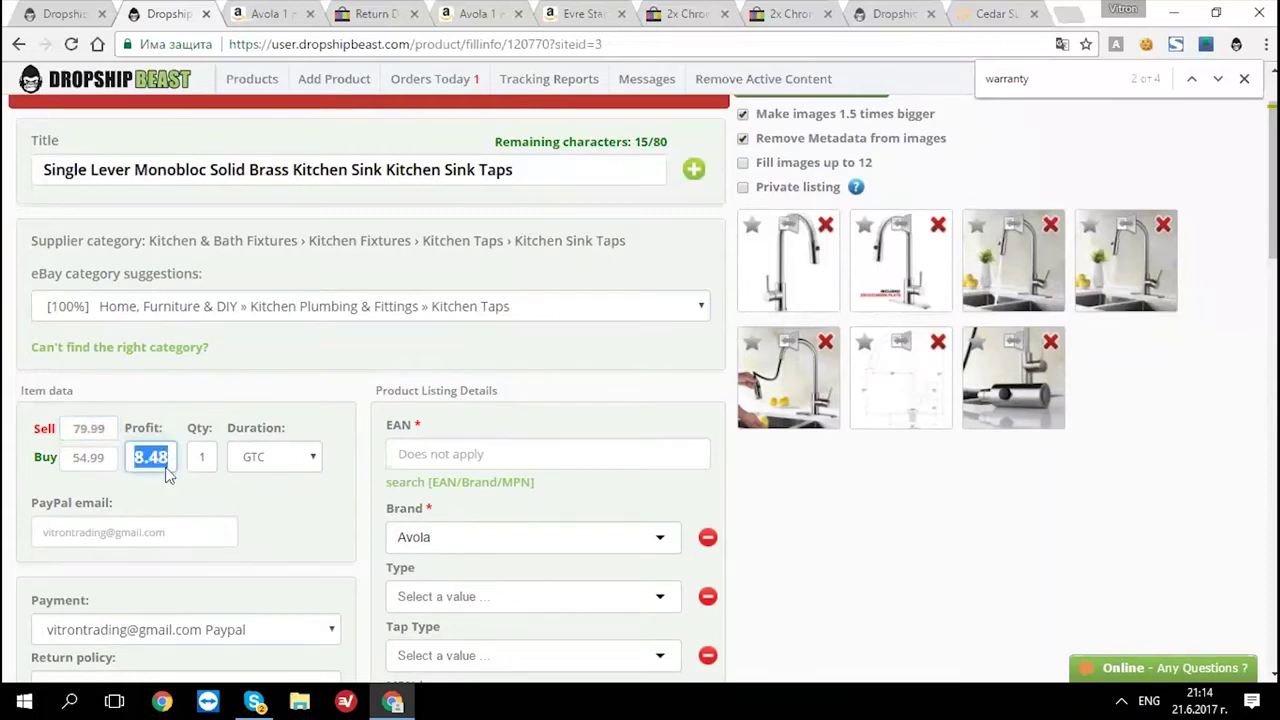
{"action": "left_click_drag", "start_coordinate": [50, 457], "coordinate": [42, 457]}
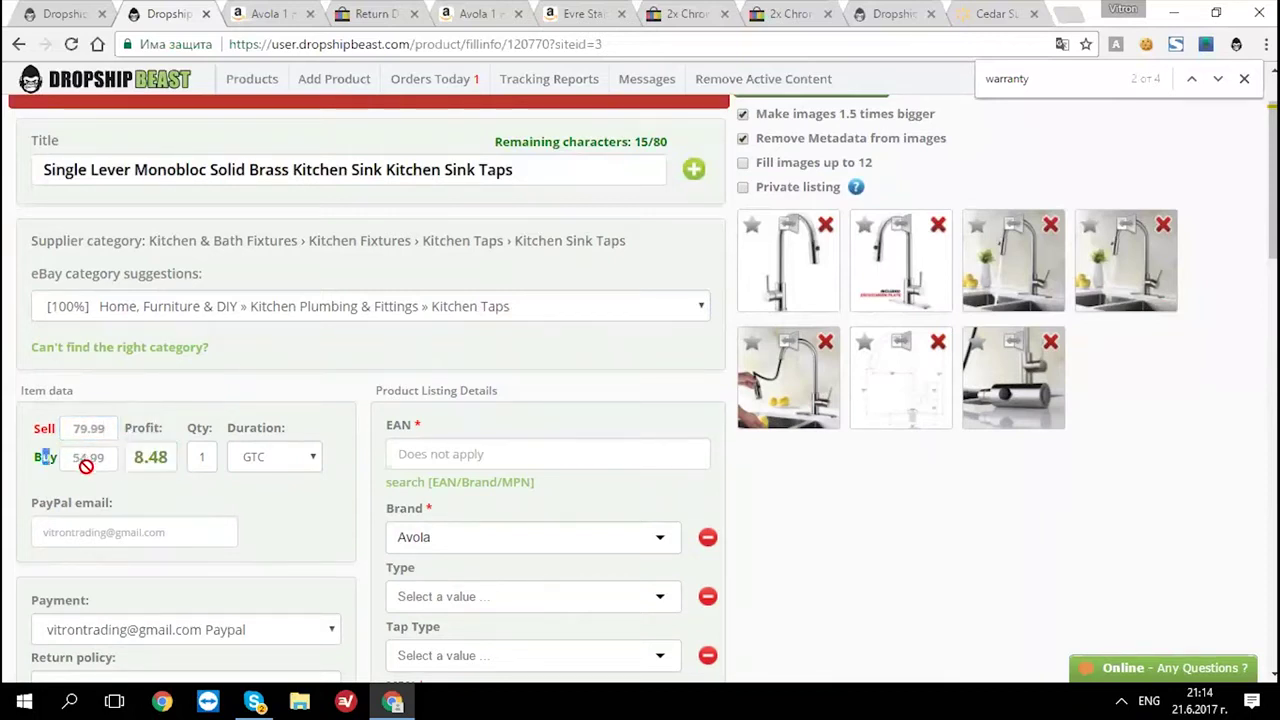
{"action": "left_click", "coordinate": [203, 458]}
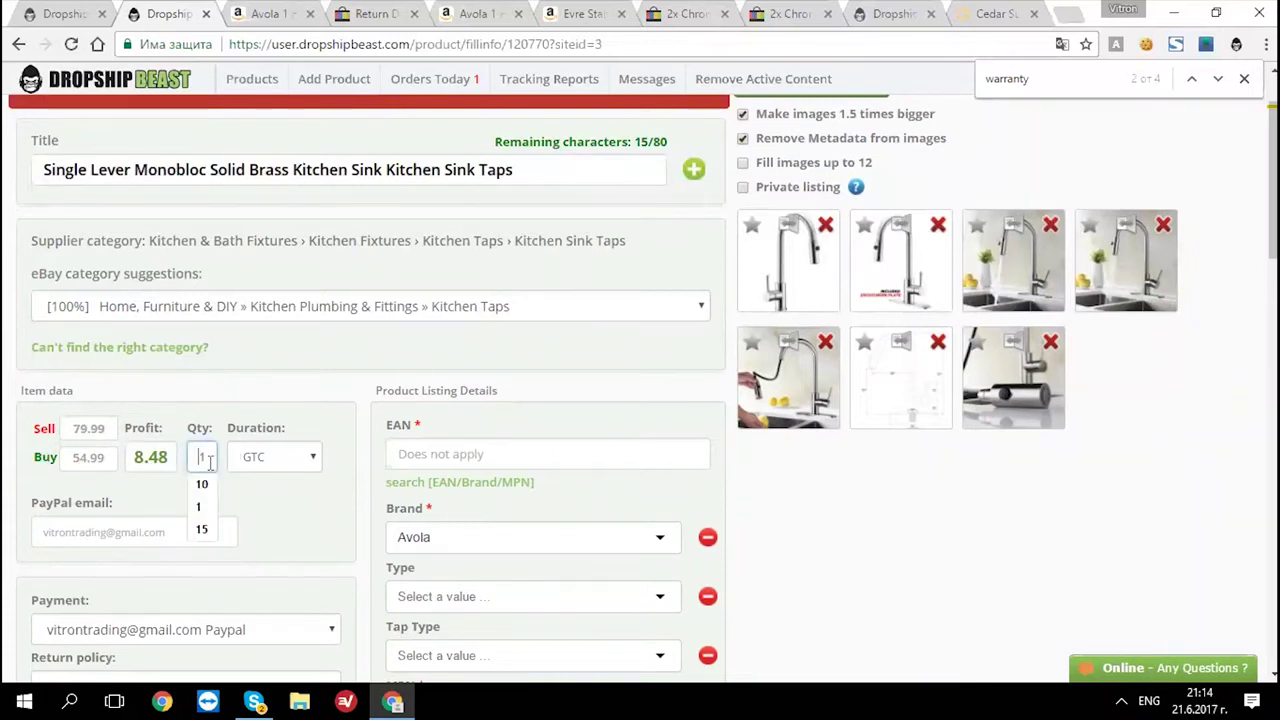
{"action": "left_click", "coordinate": [218, 414]}
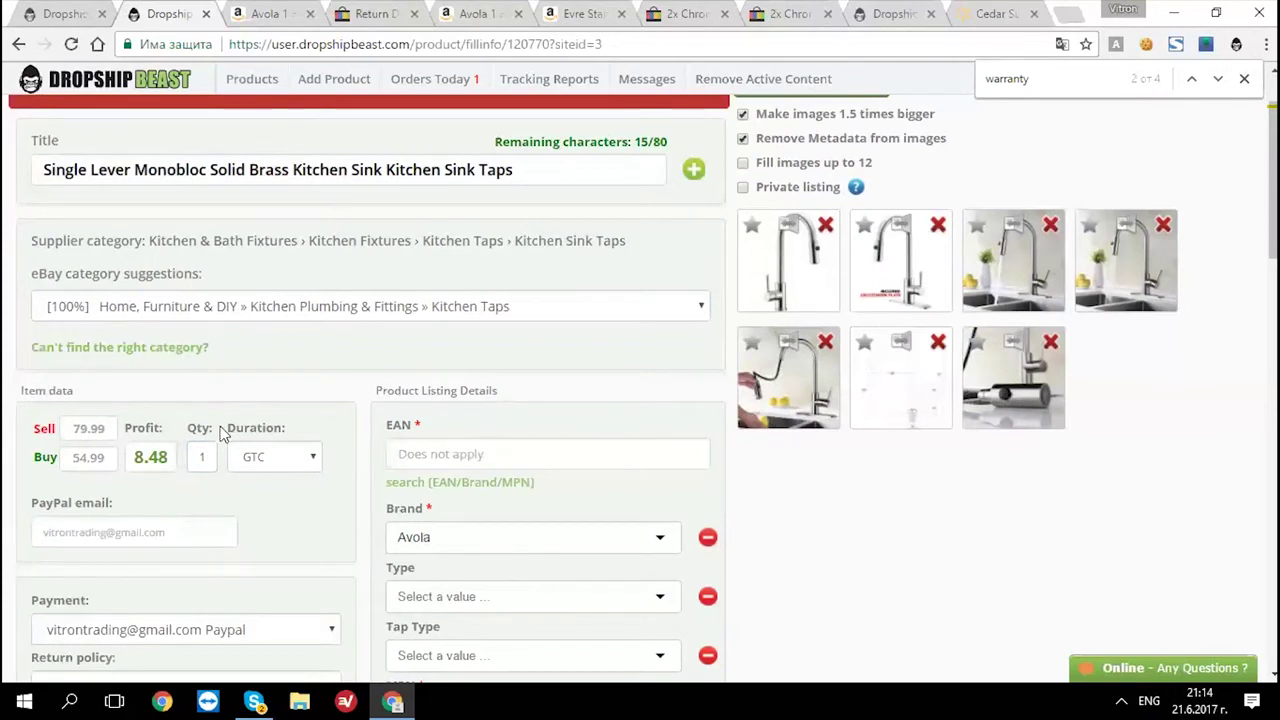
{"action": "left_click", "coordinate": [302, 458]}
{"action": "left_click", "coordinate": [309, 412]}
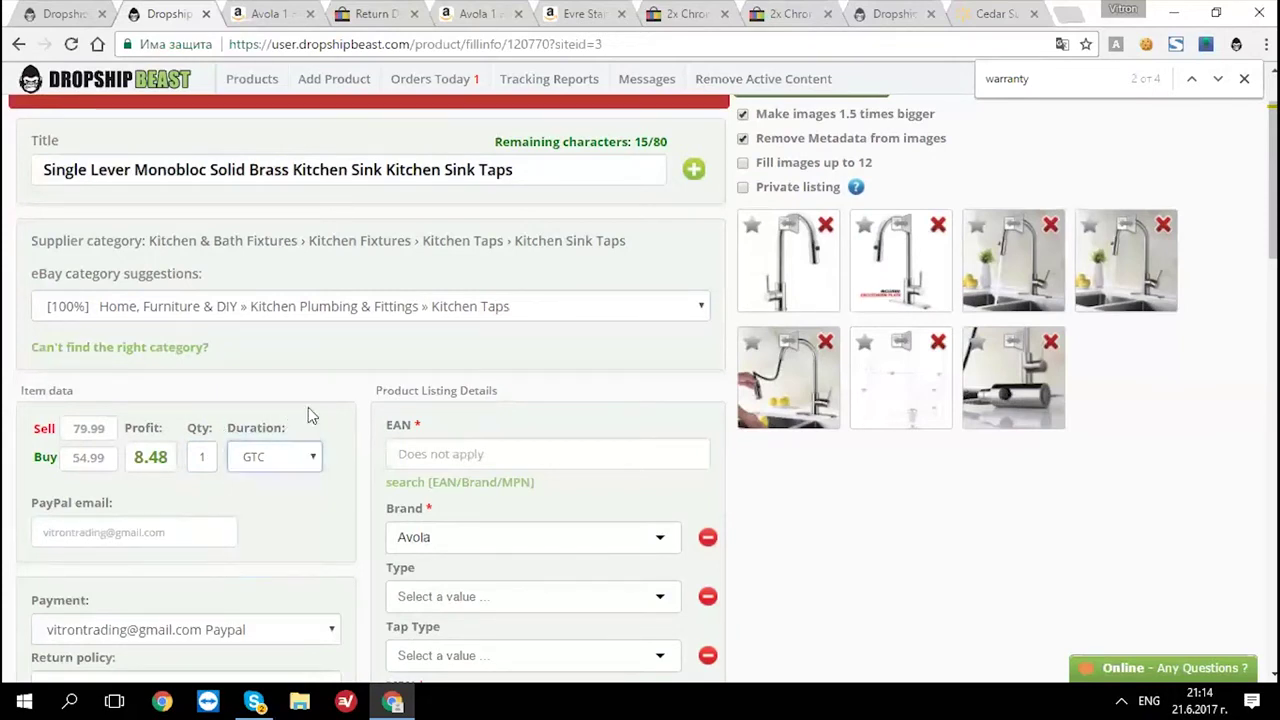
{"action": "left_click", "coordinate": [160, 532]}
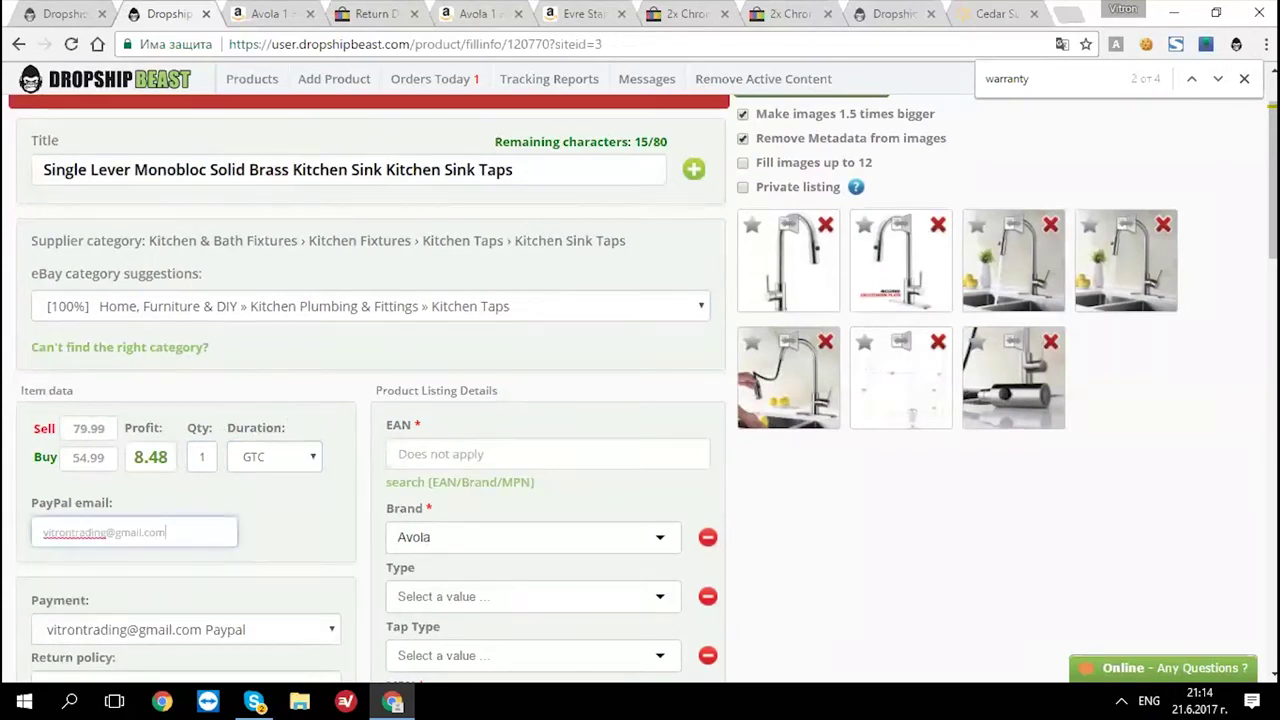
{"action": "key", "text": "ctrl+a"}
{"action": "left_click", "coordinate": [189, 496]}
{"action": "scroll", "coordinate": [150, 470], "scroll_direction": "down", "scroll_amount": 2}
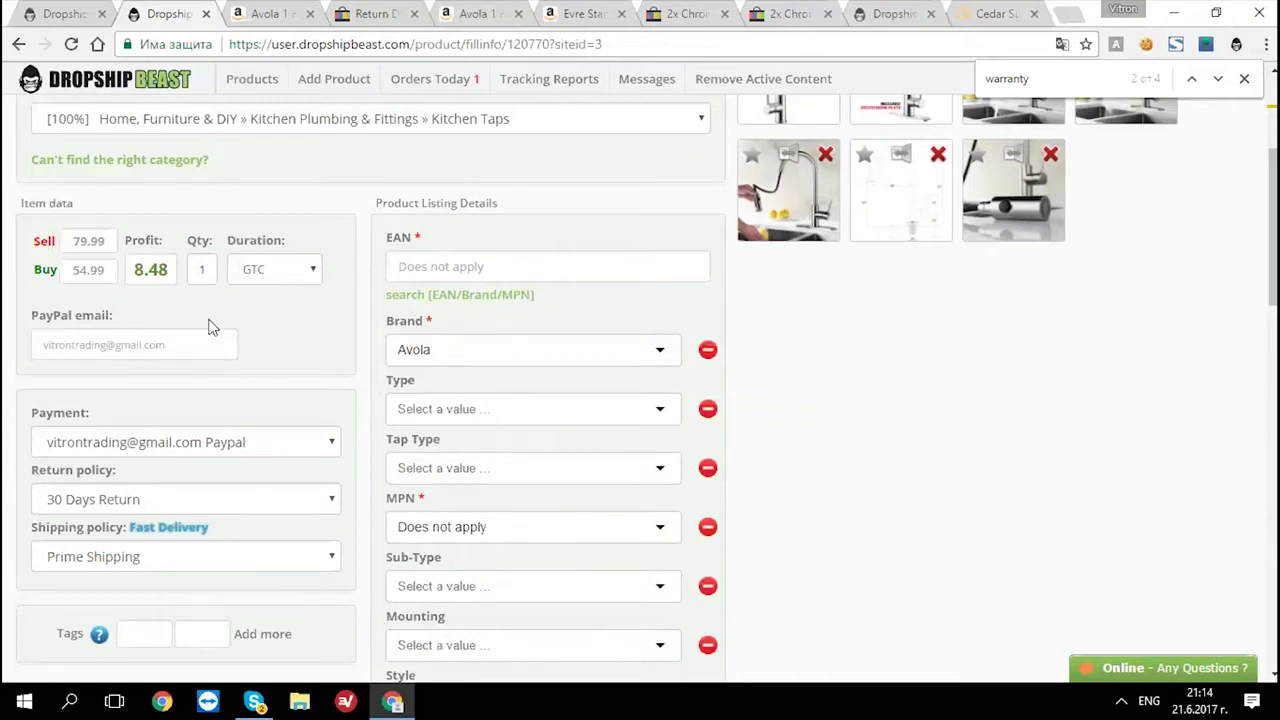
- Check the available shipping policies and keep Prime Shipping selected
{"action": "scroll", "coordinate": [210, 327], "scroll_direction": "up", "scroll_amount": 3}
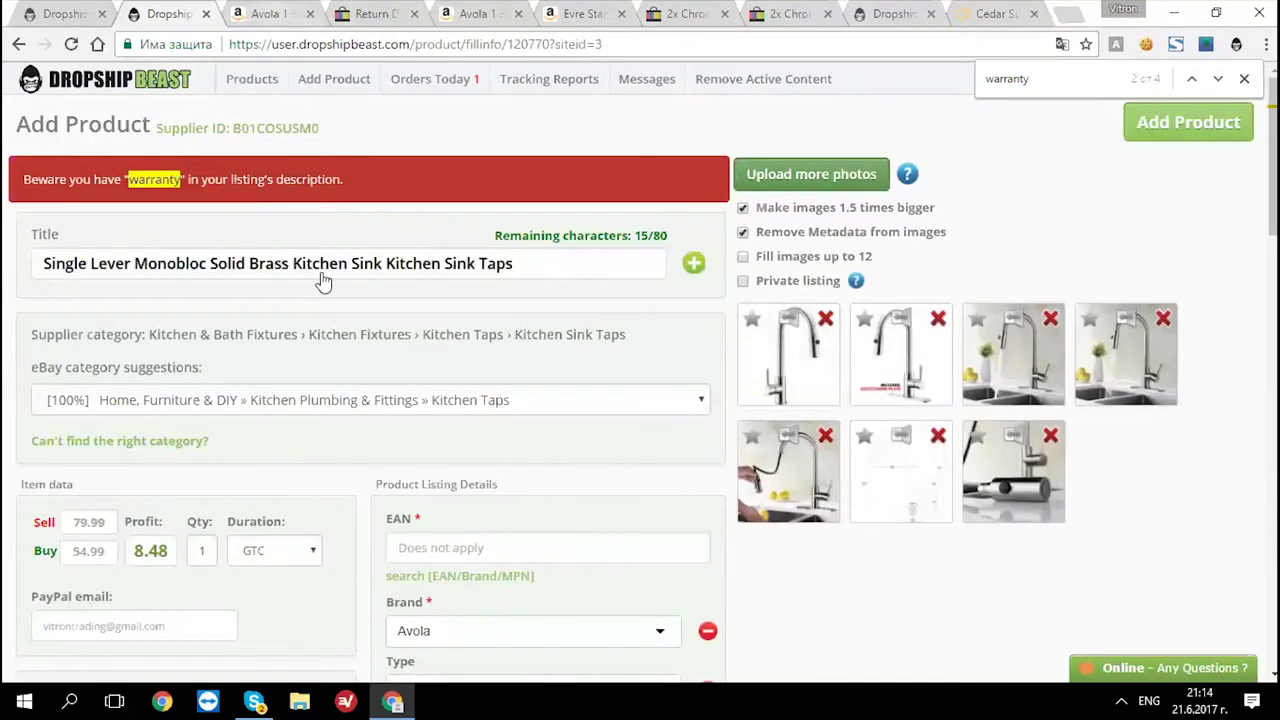
{"action": "key", "text": "ctrl+Tab"}
{"action": "key", "text": "ctrl+shift+Tab"}
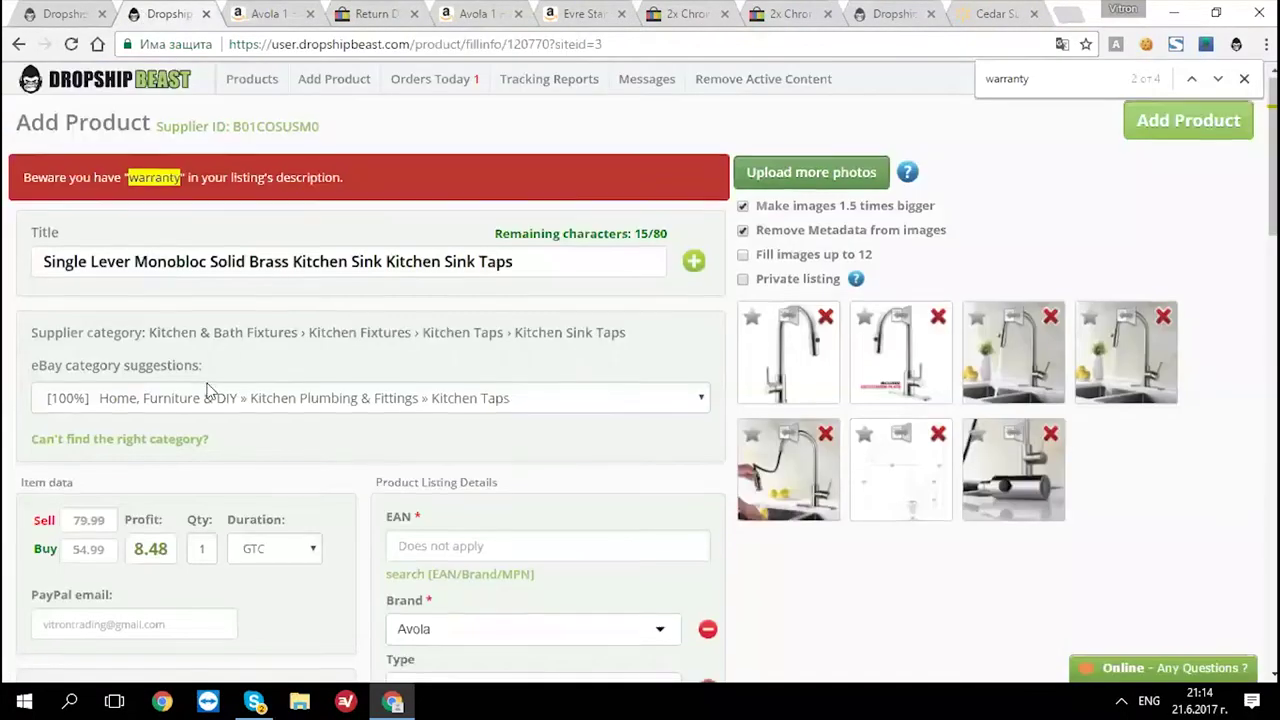
{"action": "scroll", "coordinate": [207, 390], "scroll_direction": "down", "scroll_amount": 3}
{"action": "left_click", "coordinate": [186, 556]}
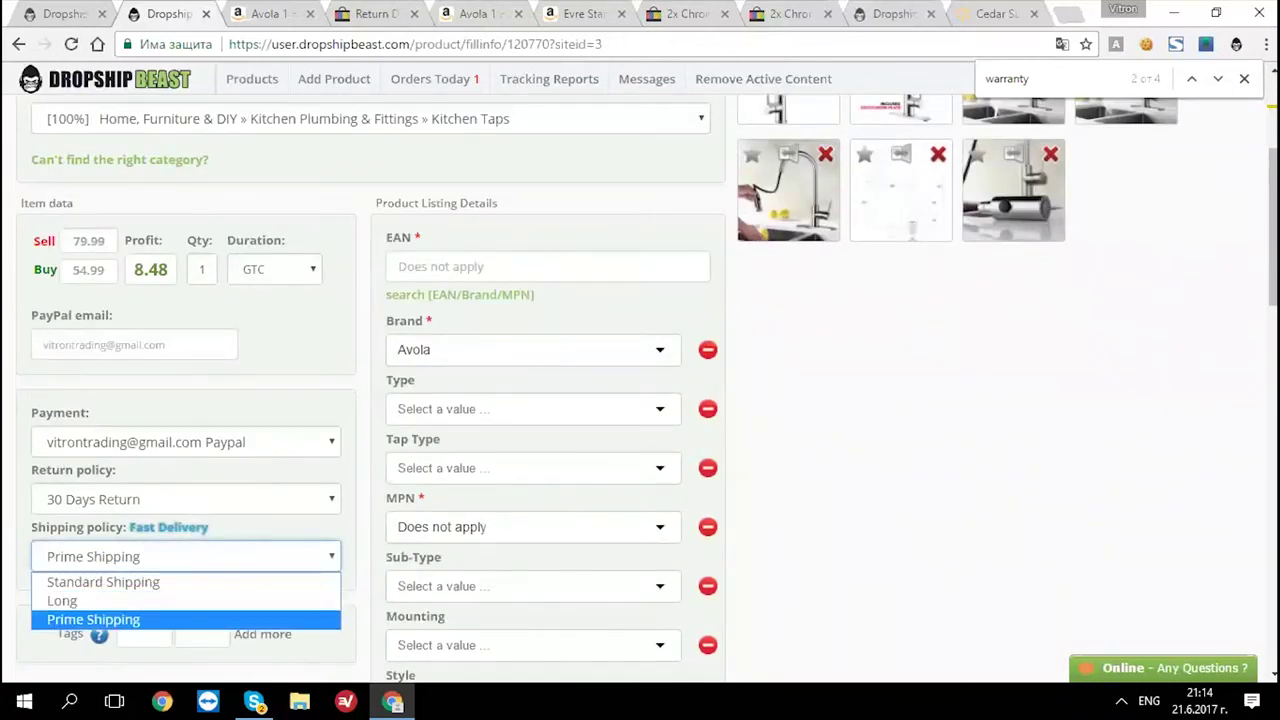
{"action": "key", "text": "Return"}
- Enter "kitchen" as the listing's first tag
{"action": "scroll", "coordinate": [200, 400], "scroll_direction": "down", "scroll_amount": 3}
{"action": "left_click", "coordinate": [145, 352]}
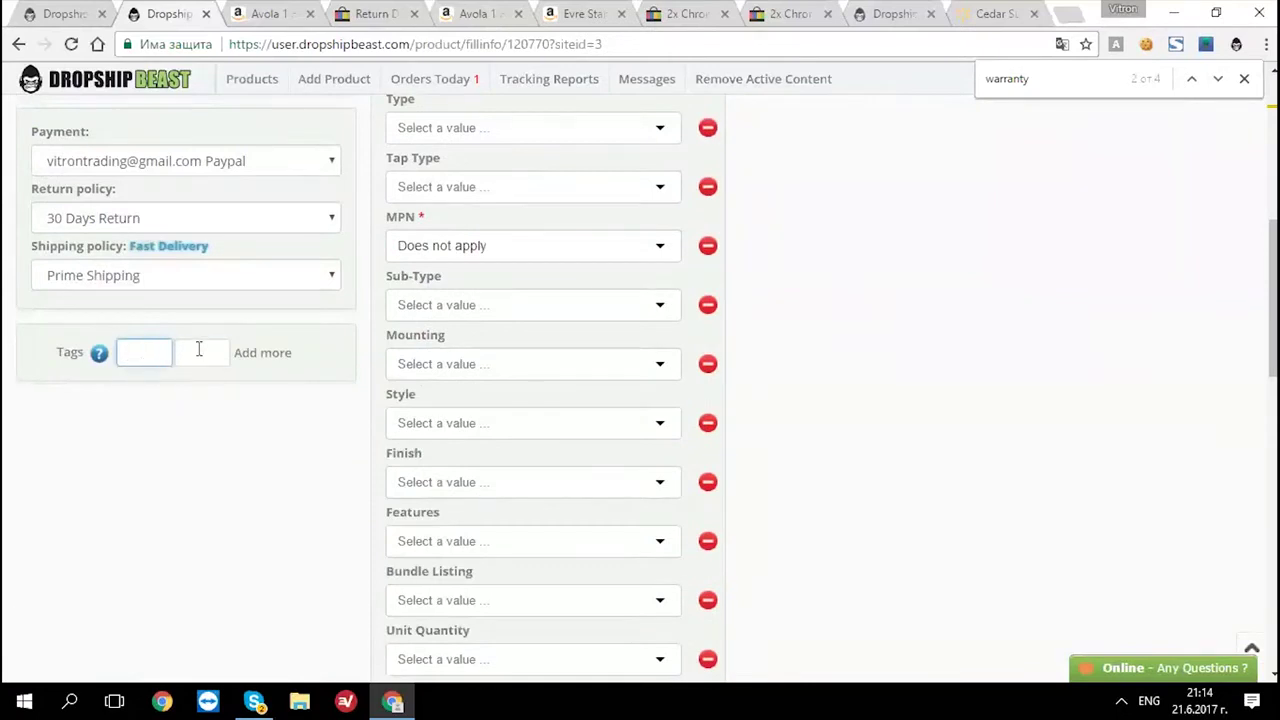
{"action": "scroll", "coordinate": [269, 480], "scroll_direction": "up", "scroll_amount": 10}
{"action": "scroll", "coordinate": [269, 480], "scroll_direction": "down", "scroll_amount": 10}
{"action": "scroll", "coordinate": [269, 480], "scroll_direction": "up", "scroll_amount": 3}
{"action": "scroll", "coordinate": [269, 480], "scroll_direction": "down", "scroll_amount": 2}
{"action": "type", "text": "kitche"}
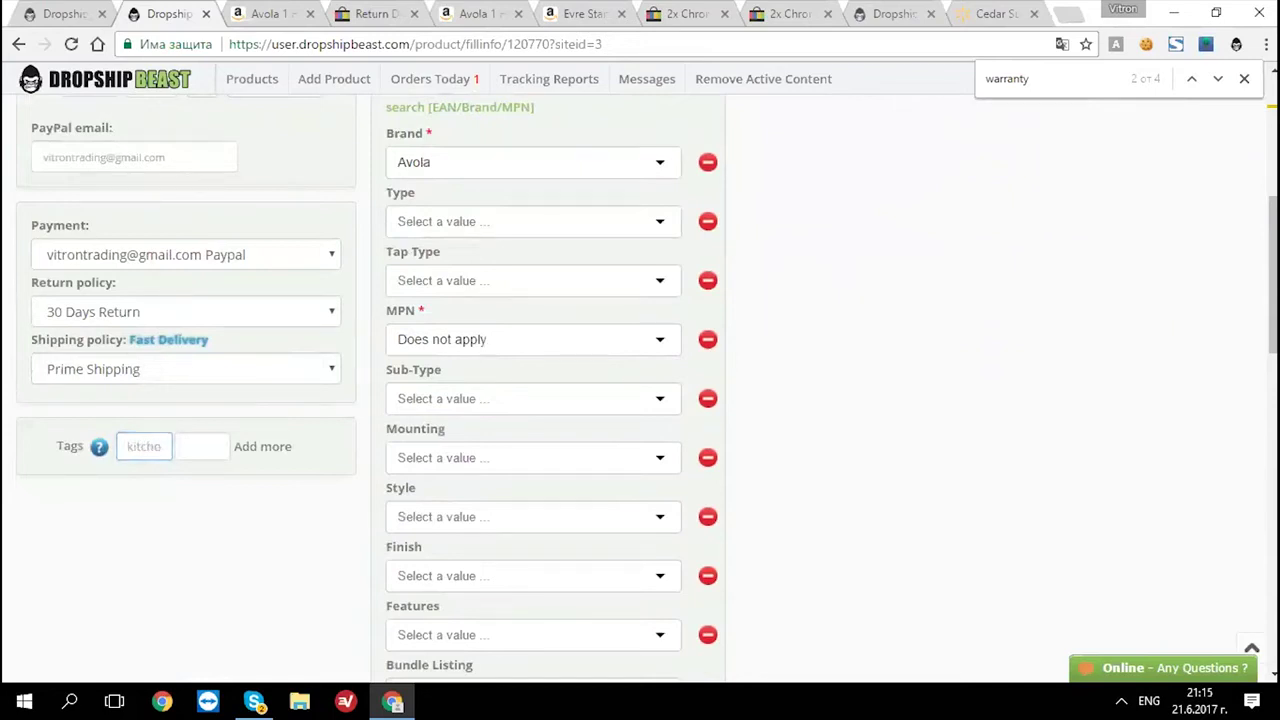
{"action": "left_click", "coordinate": [204, 469]}
{"action": "scroll", "coordinate": [120, 314], "scroll_direction": "up", "scroll_amount": 3}
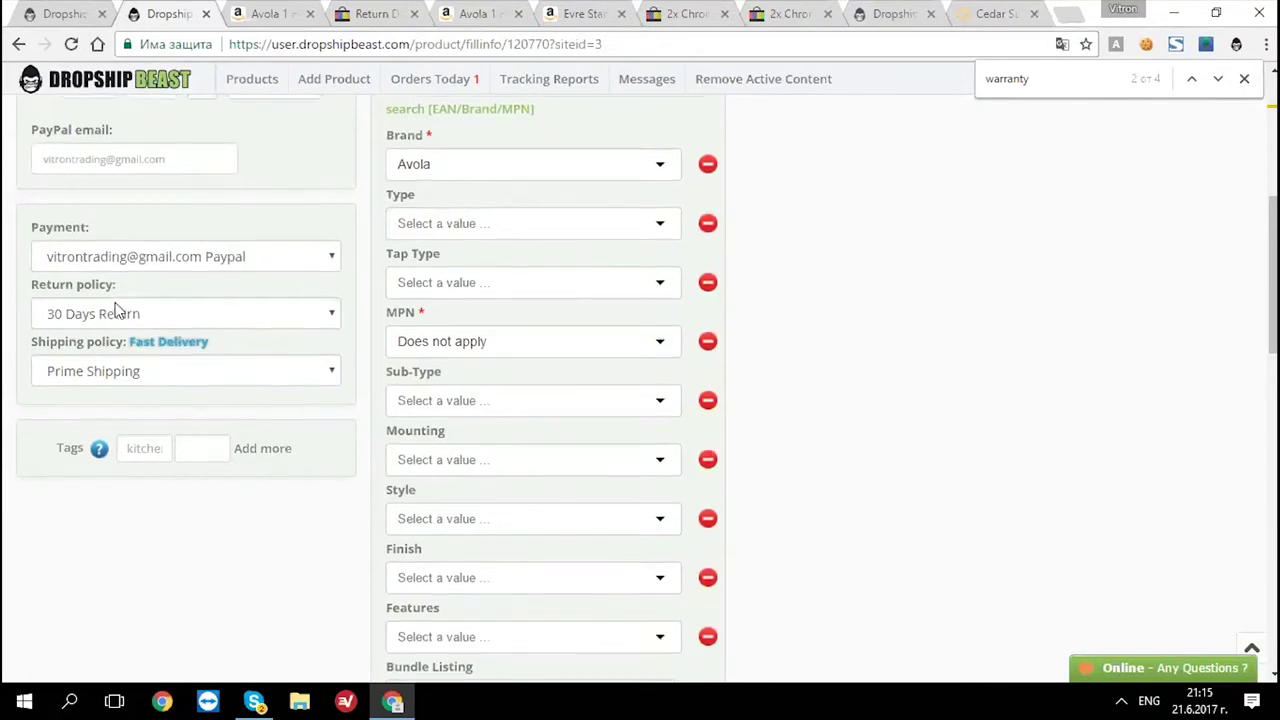
- Open the products list in a separate browser tab, search it for "#kitchen", and return to the product form
{"action": "scroll", "coordinate": [265, 107], "scroll_direction": "up", "scroll_amount": 2}
{"action": "middle_click", "coordinate": [252, 78]}
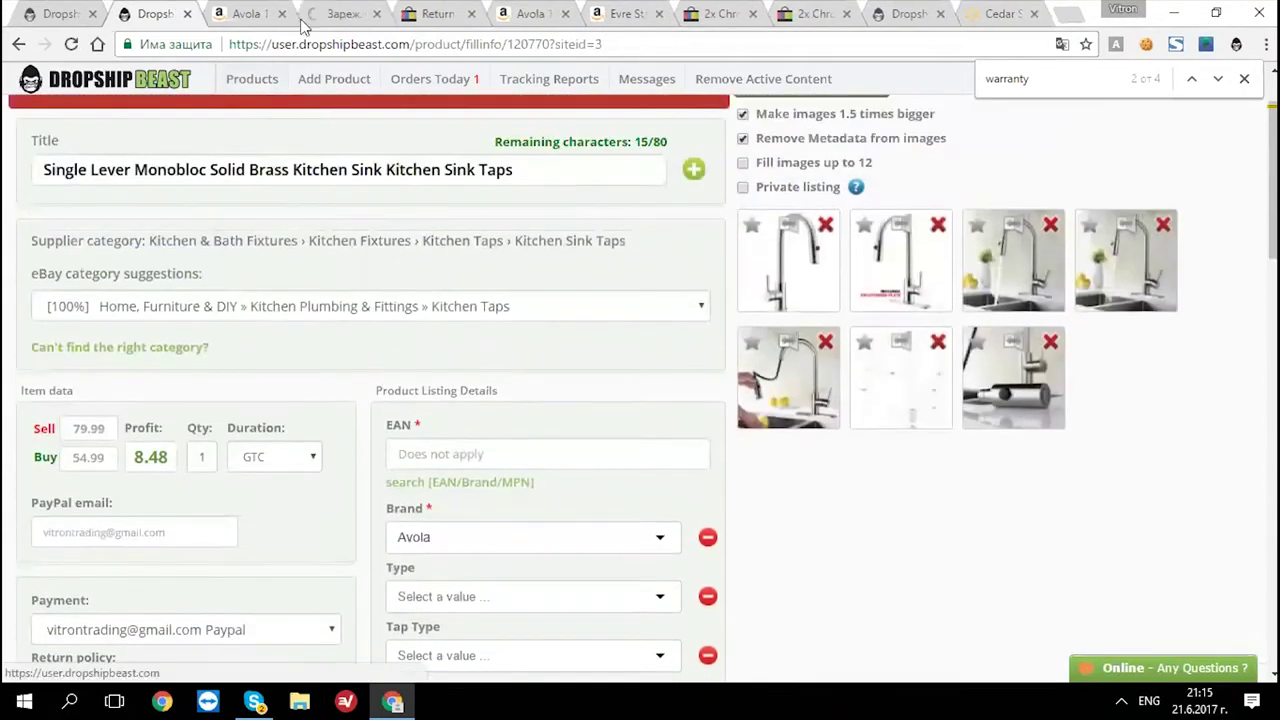
{"action": "left_click", "coordinate": [330, 14]}
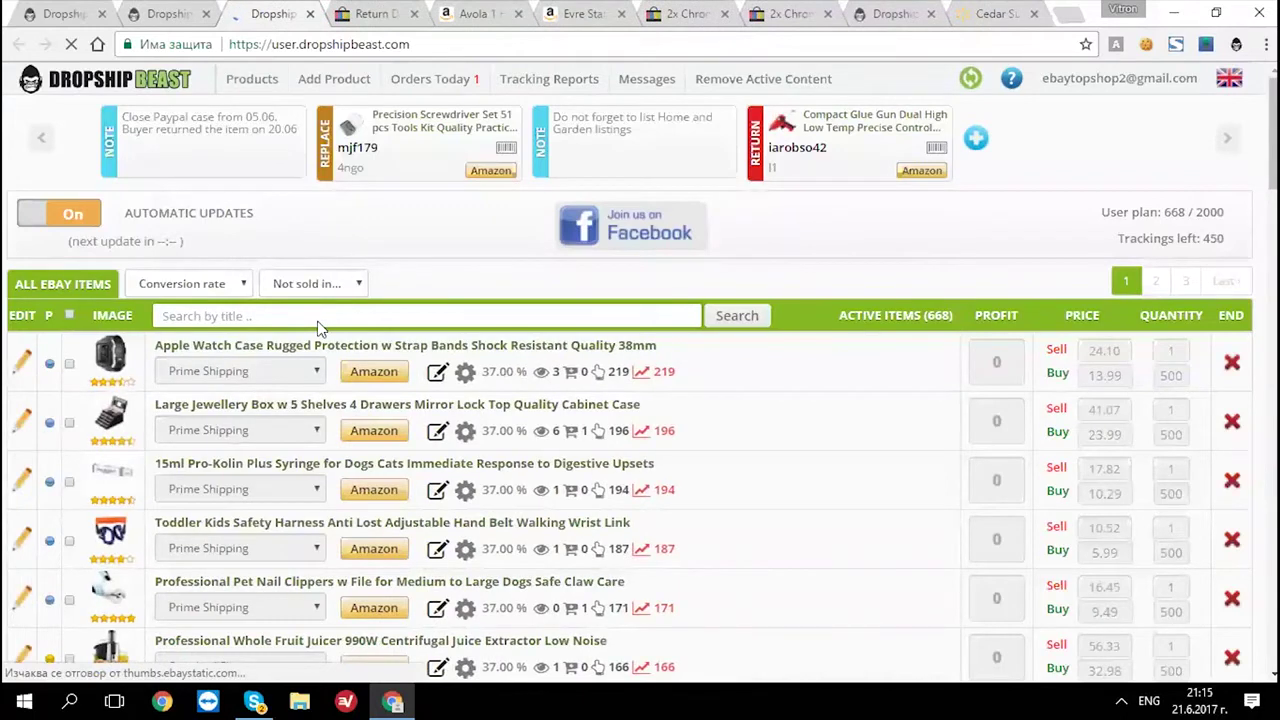
{"action": "left_click", "coordinate": [317, 322]}
{"action": "type", "text": "$"}
{"action": "key", "text": "BackSpace"}
{"action": "type", "text": "#kitchen"}
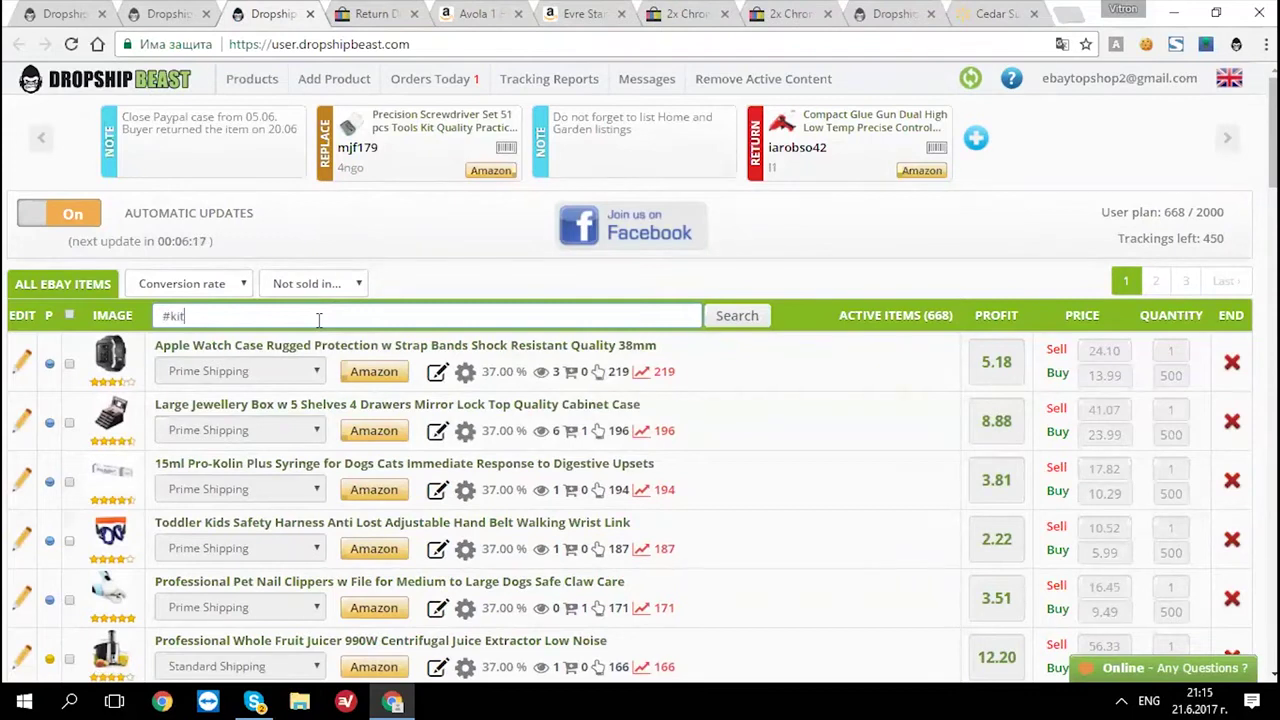
{"action": "left_click", "coordinate": [753, 326]}
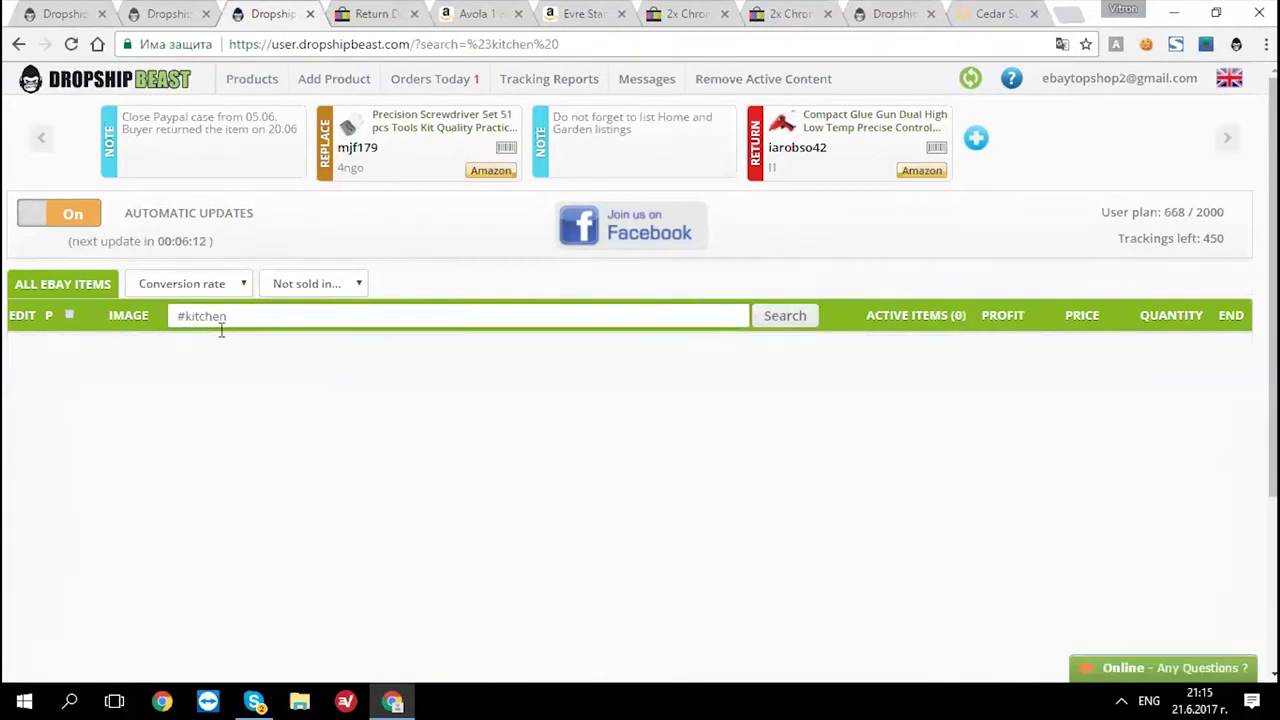
{"action": "triple_click", "coordinate": [268, 317]}
{"action": "left_click", "coordinate": [170, 14]}
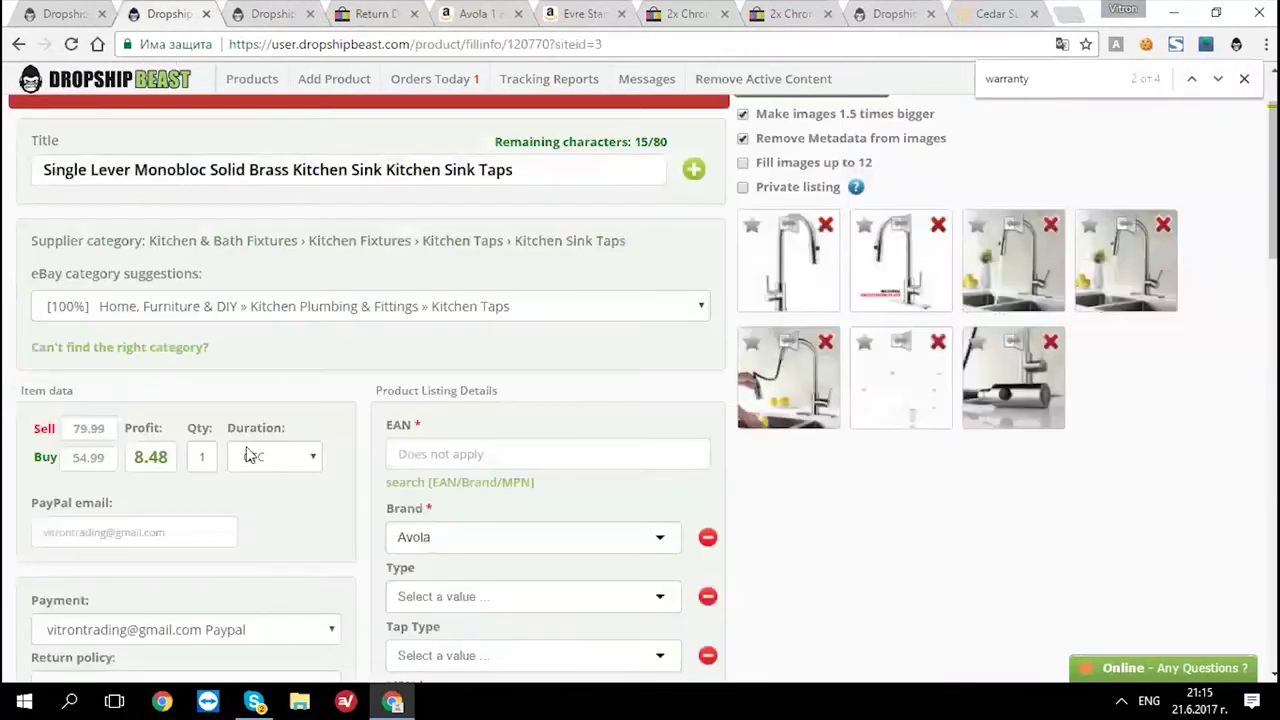
{"action": "left_click", "coordinate": [283, 12]}
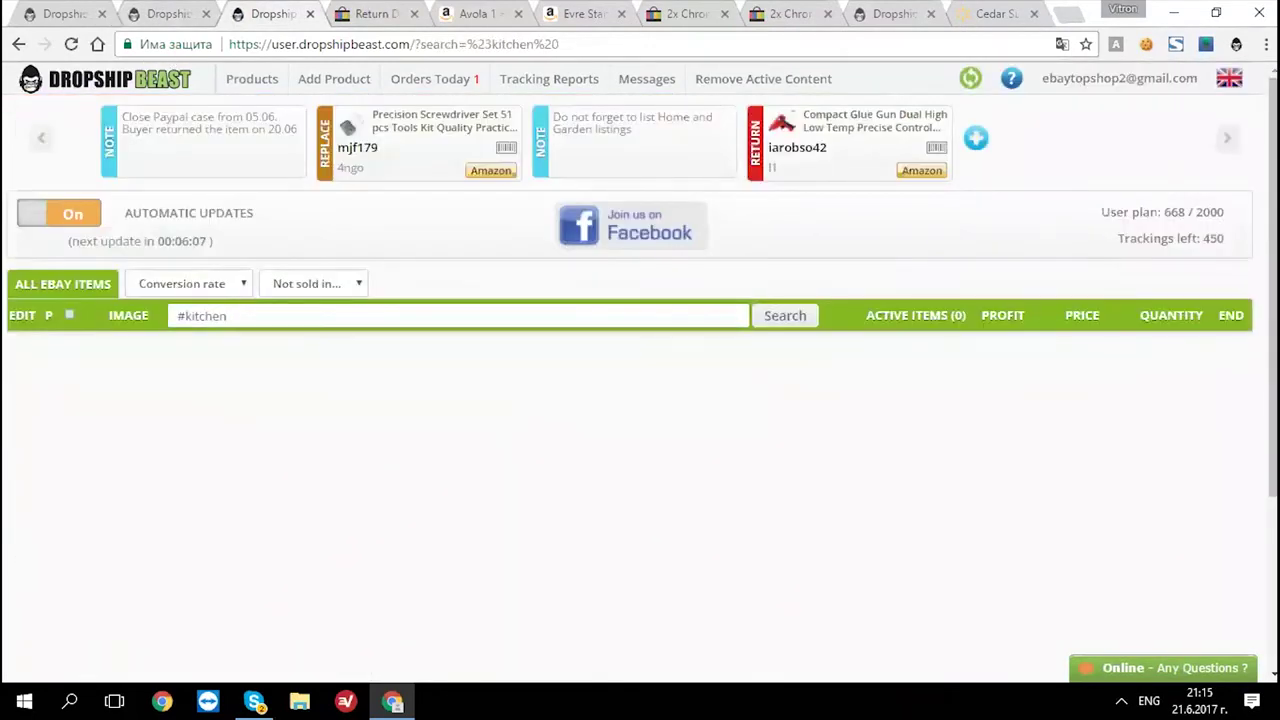
{"action": "left_click", "coordinate": [185, 12]}
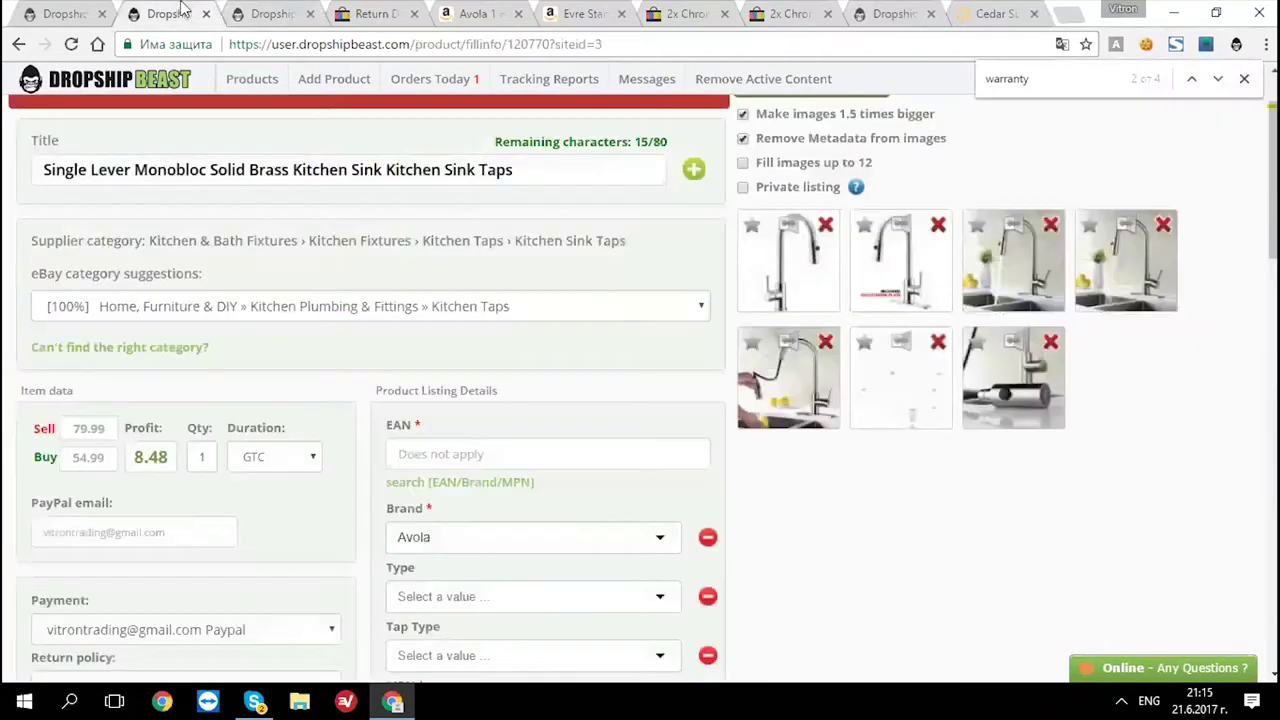
- Examine the Product Listing Details fields, from EAN and brand down to unit quantity
{"action": "scroll", "coordinate": [608, 326], "scroll_direction": "down", "scroll_amount": 3}
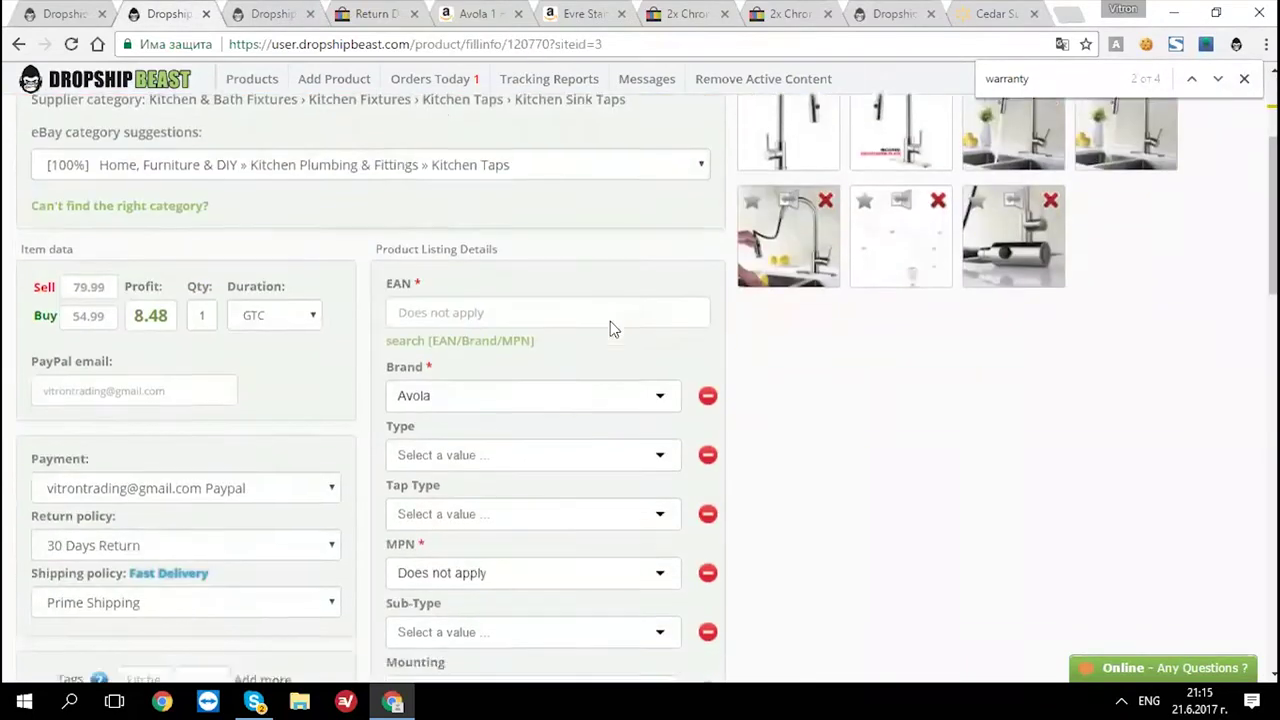
{"action": "scroll", "coordinate": [397, 353], "scroll_direction": "up", "scroll_amount": 1}
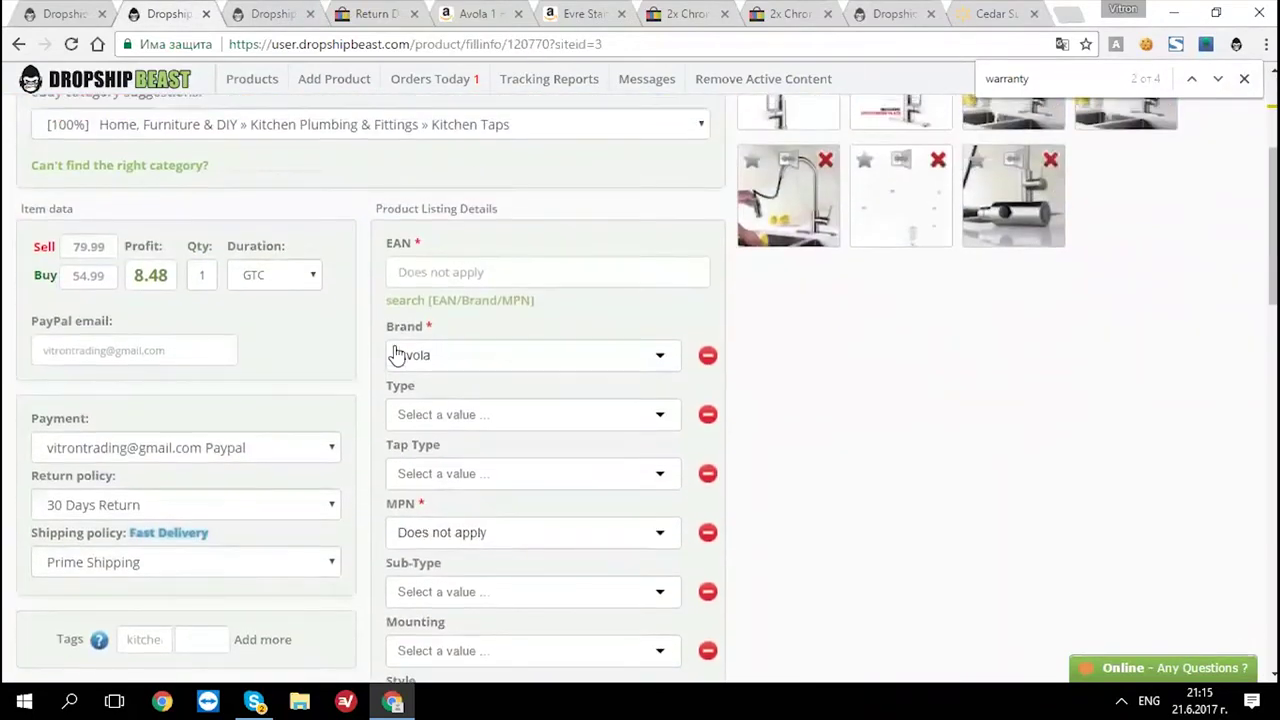
{"action": "scroll", "coordinate": [364, 332], "scroll_direction": "up", "scroll_amount": 2}
{"action": "scroll", "coordinate": [364, 332], "scroll_direction": "down", "scroll_amount": 1}
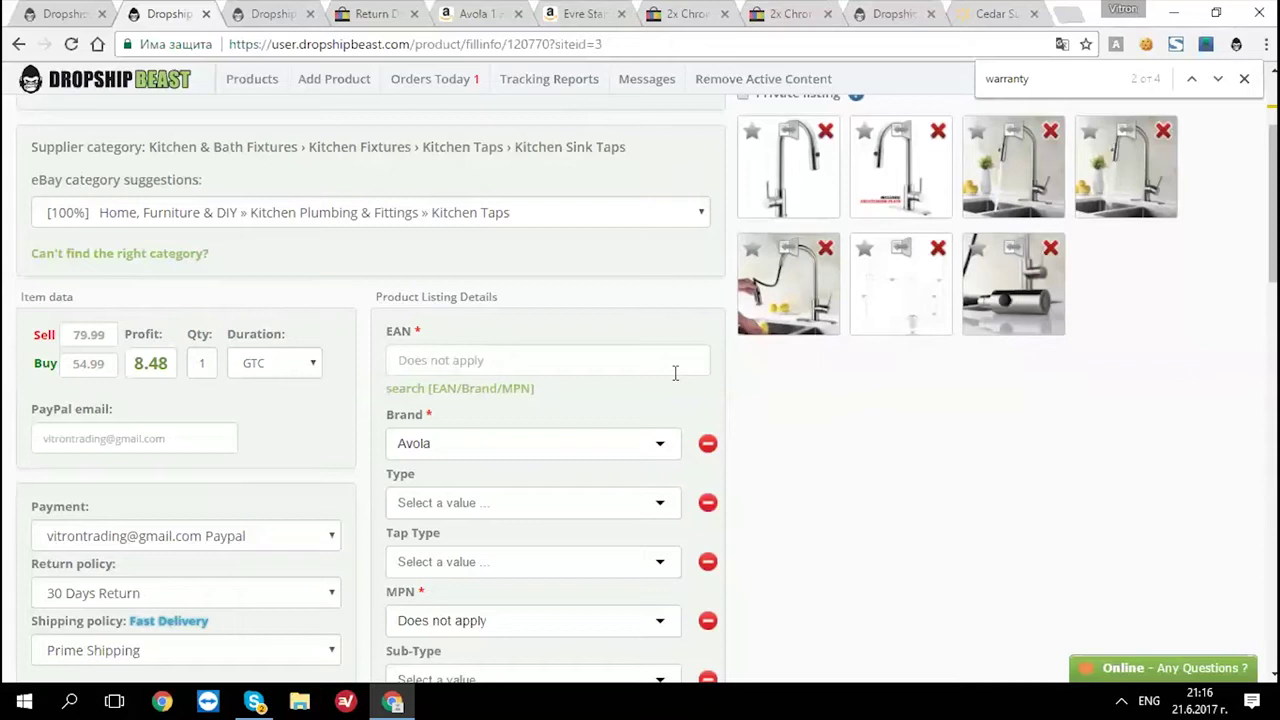
{"action": "left_click_drag", "start_coordinate": [378, 297], "coordinate": [491, 297]}
{"action": "left_click", "coordinate": [461, 322]}
{"action": "left_click", "coordinate": [491, 297]}
{"action": "scroll", "coordinate": [306, 254], "scroll_direction": "down", "scroll_amount": 1}
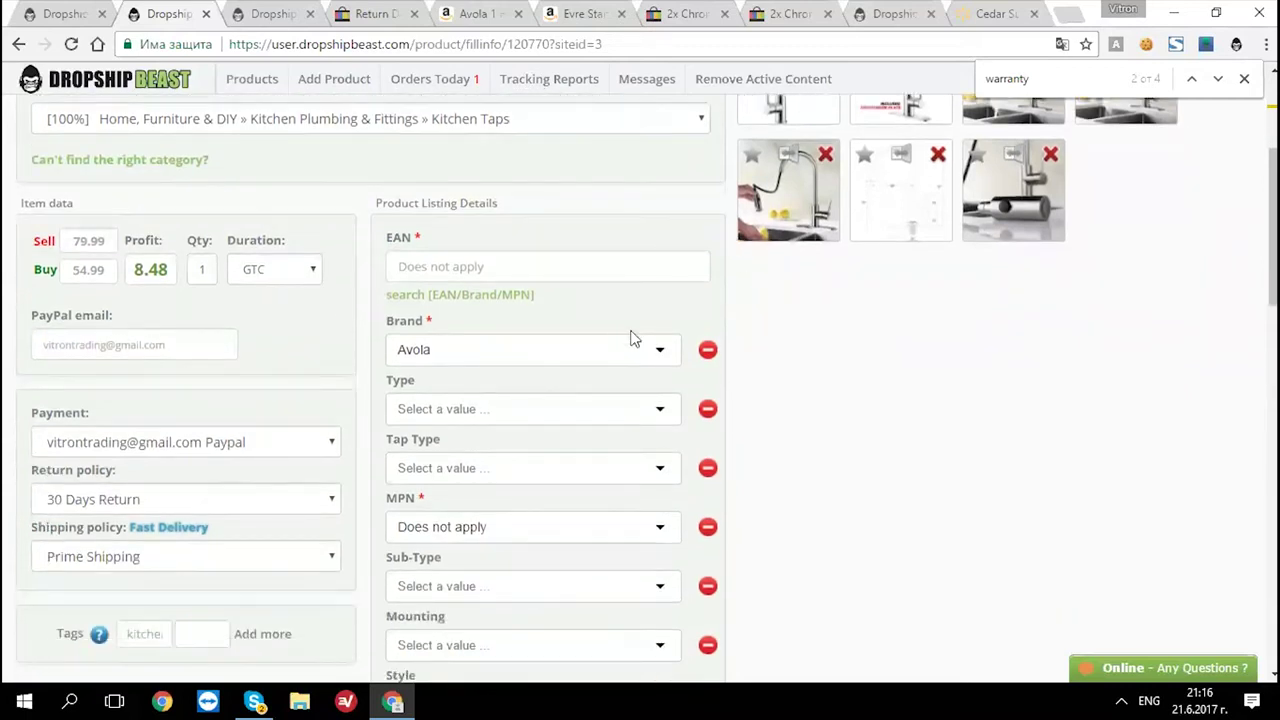
{"action": "scroll", "coordinate": [480, 250], "scroll_direction": "down", "scroll_amount": 3}
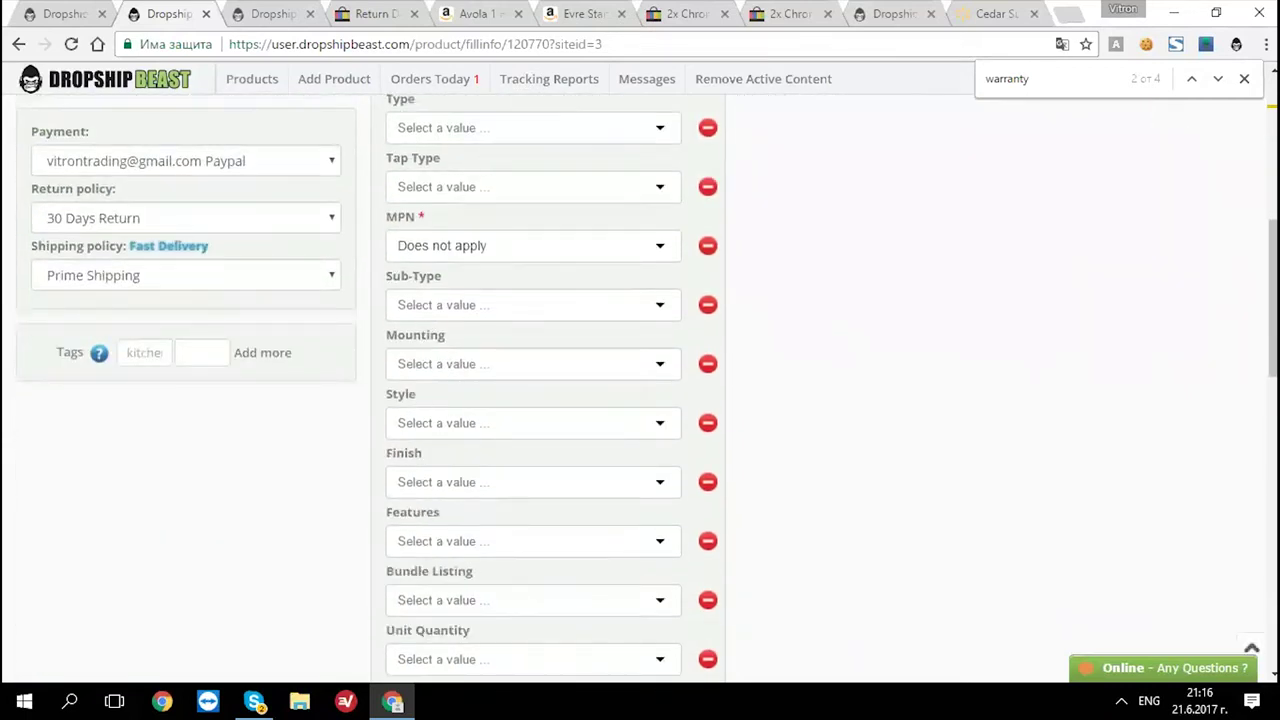
- Examine the remaining product detail fields, from Style and Finish down to Weight, Length, Width, Height and Color
{"action": "scroll", "coordinate": [604, 450], "scroll_direction": "down", "scroll_amount": 3}
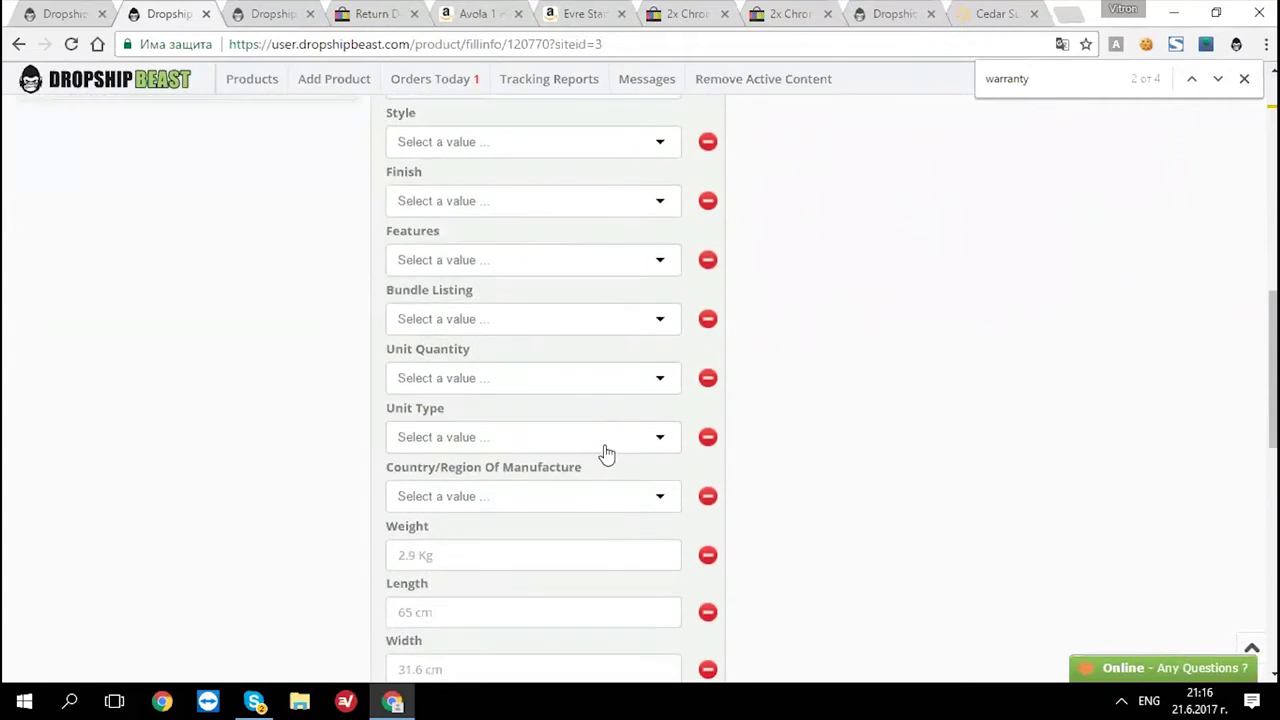
{"action": "scroll", "coordinate": [380, 375], "scroll_direction": "down", "scroll_amount": 1}
{"action": "scroll", "coordinate": [380, 375], "scroll_direction": "down", "scroll_amount": 1}
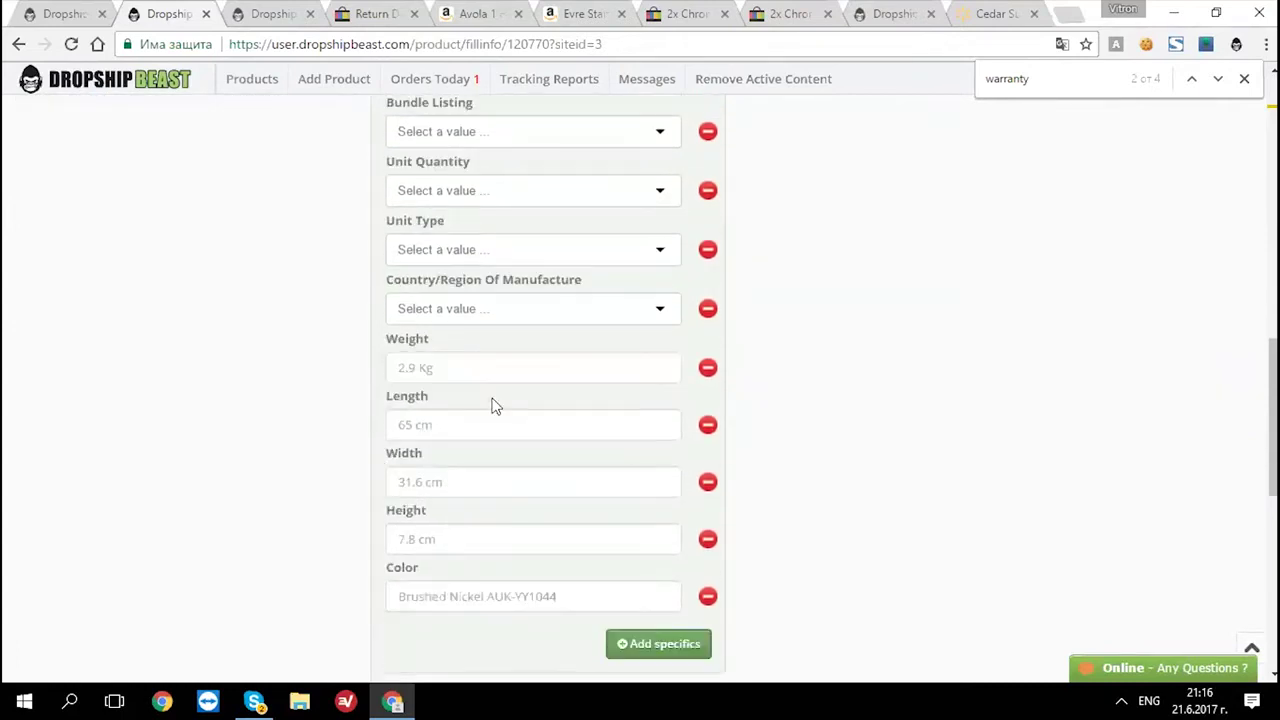
{"action": "scroll", "coordinate": [490, 290], "scroll_direction": "up", "scroll_amount": 3}
{"action": "scroll", "coordinate": [455, 250], "scroll_direction": "up", "scroll_amount": 3}
{"action": "scroll", "coordinate": [451, 171], "scroll_direction": "down", "scroll_amount": 7}
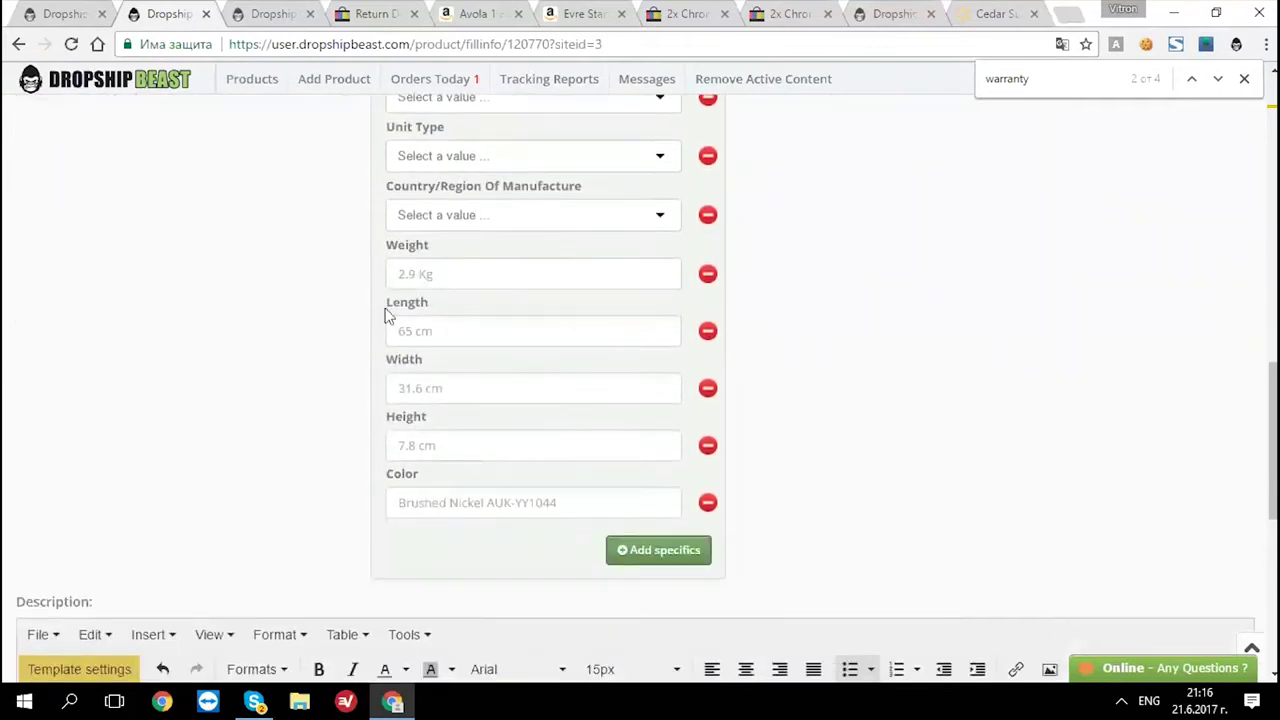
{"action": "left_click_drag", "start_coordinate": [378, 250], "coordinate": [440, 247]}
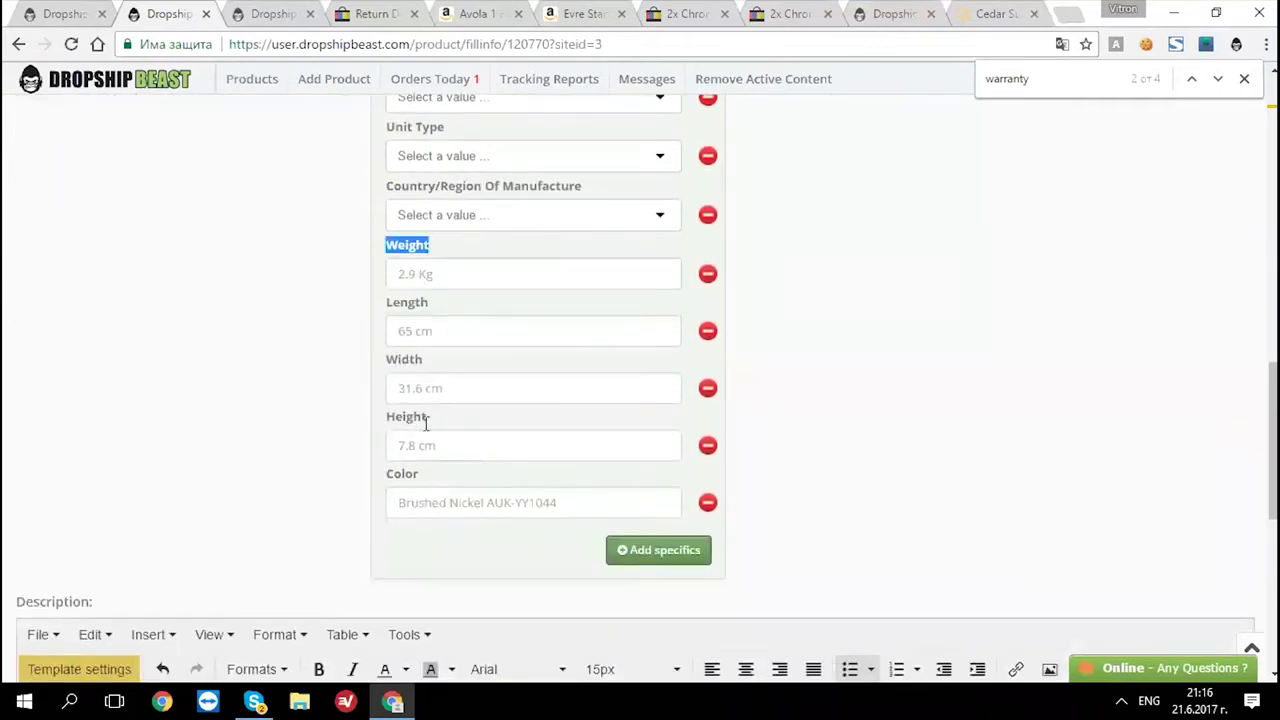
{"action": "scroll", "coordinate": [418, 480], "scroll_direction": "up", "scroll_amount": 7}
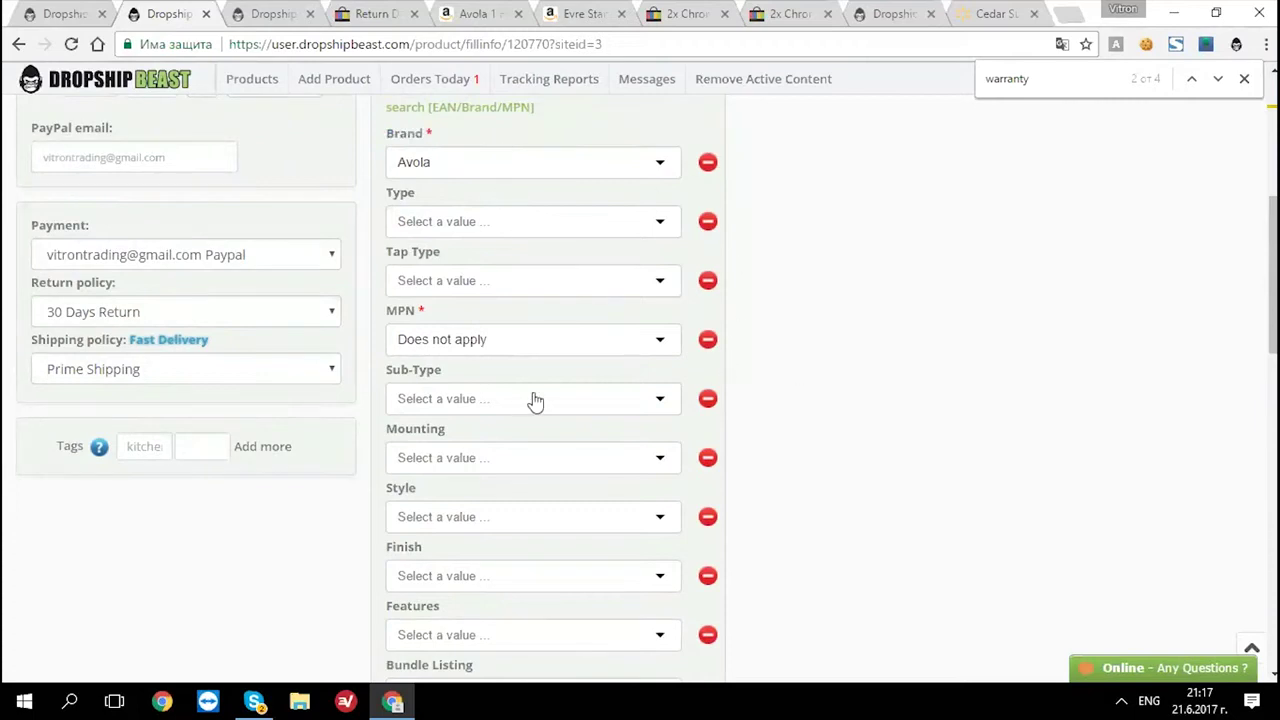
- Set the product's Finish to Chrome, Mounting to Deck Mounted and Sub-Type to Monobloc Mixer
{"action": "scroll", "coordinate": [533, 420], "scroll_direction": "down", "scroll_amount": 2}
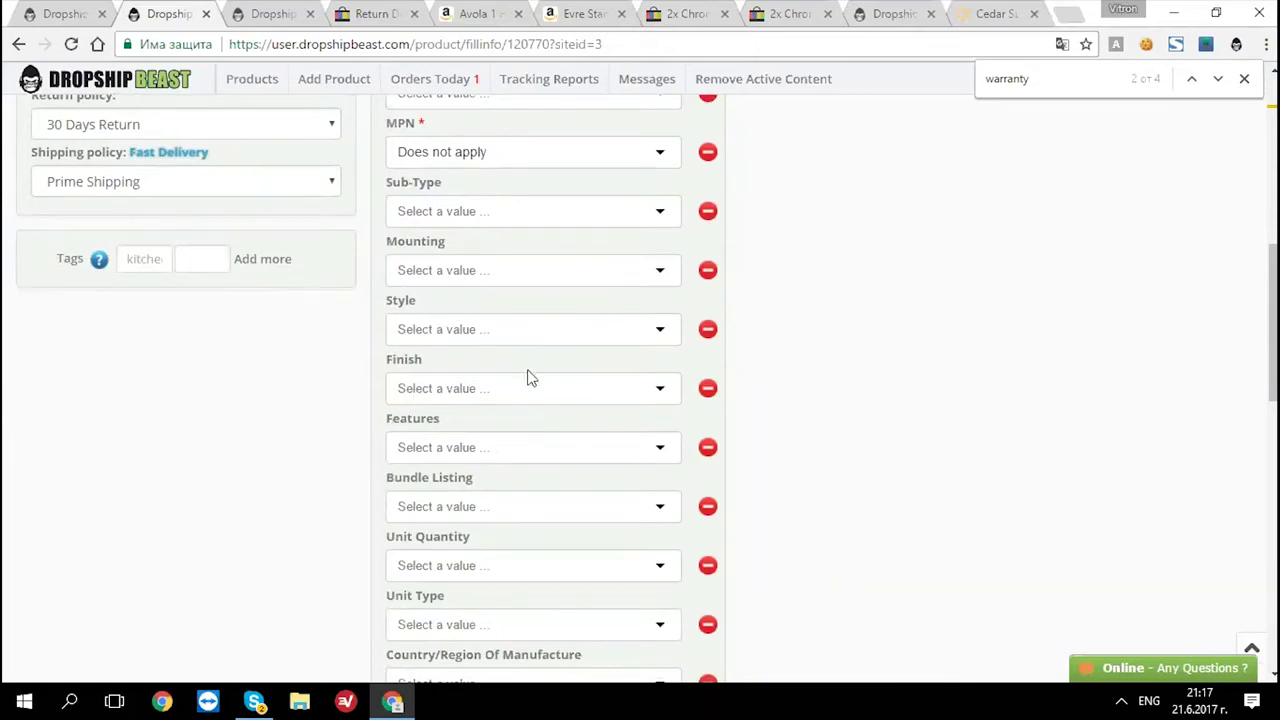
{"action": "left_click", "coordinate": [660, 395]}
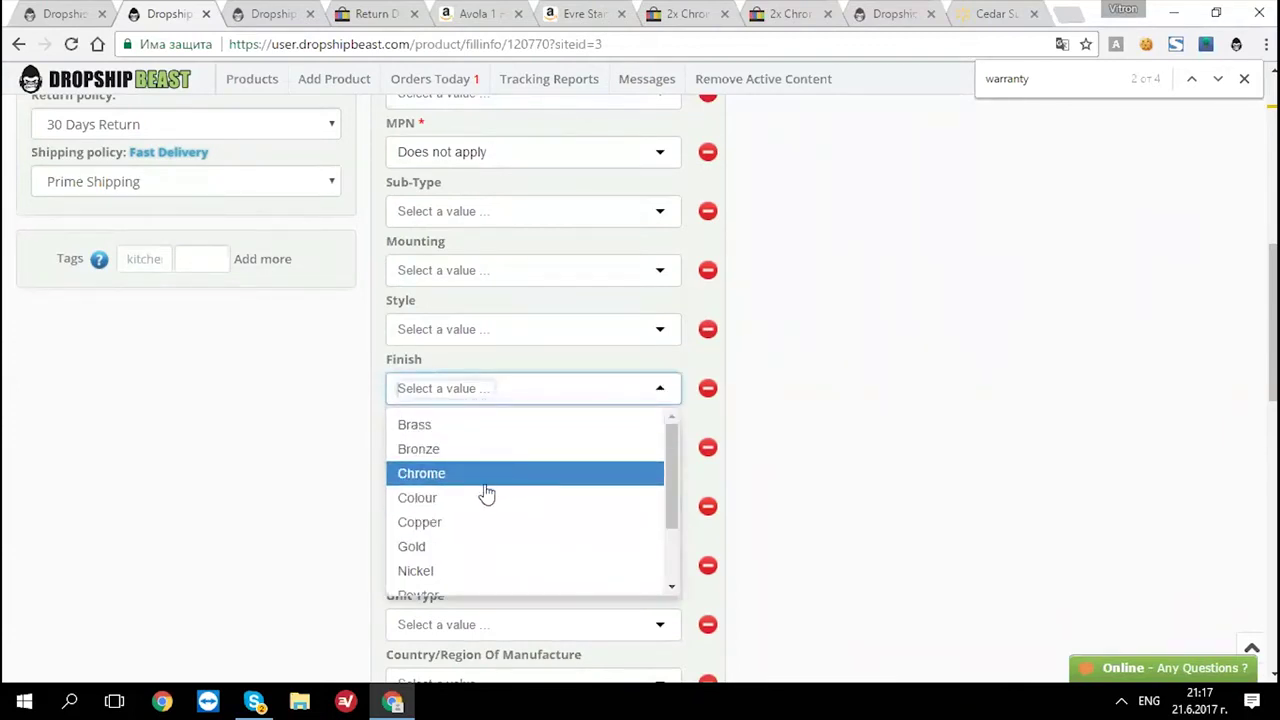
{"action": "left_click", "coordinate": [457, 476]}
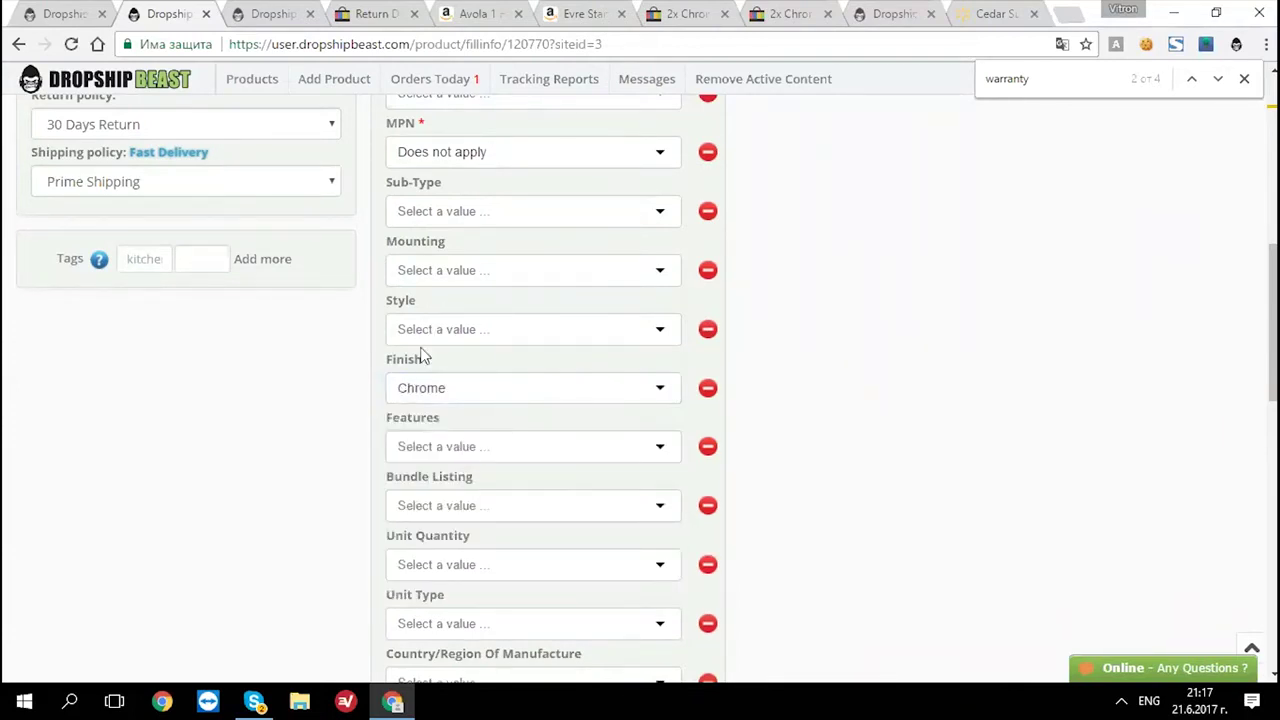
{"action": "left_click", "coordinate": [613, 279]}
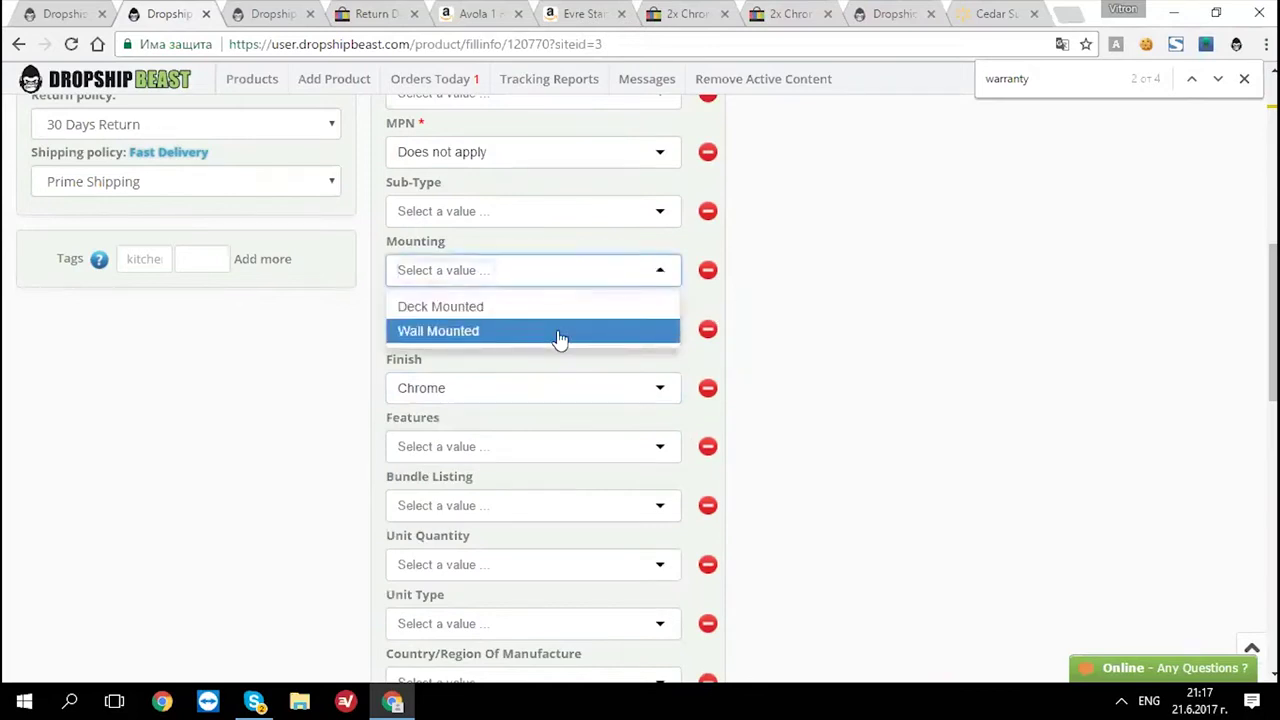
{"action": "left_click", "coordinate": [560, 340]}
{"action": "left_click", "coordinate": [503, 211]}
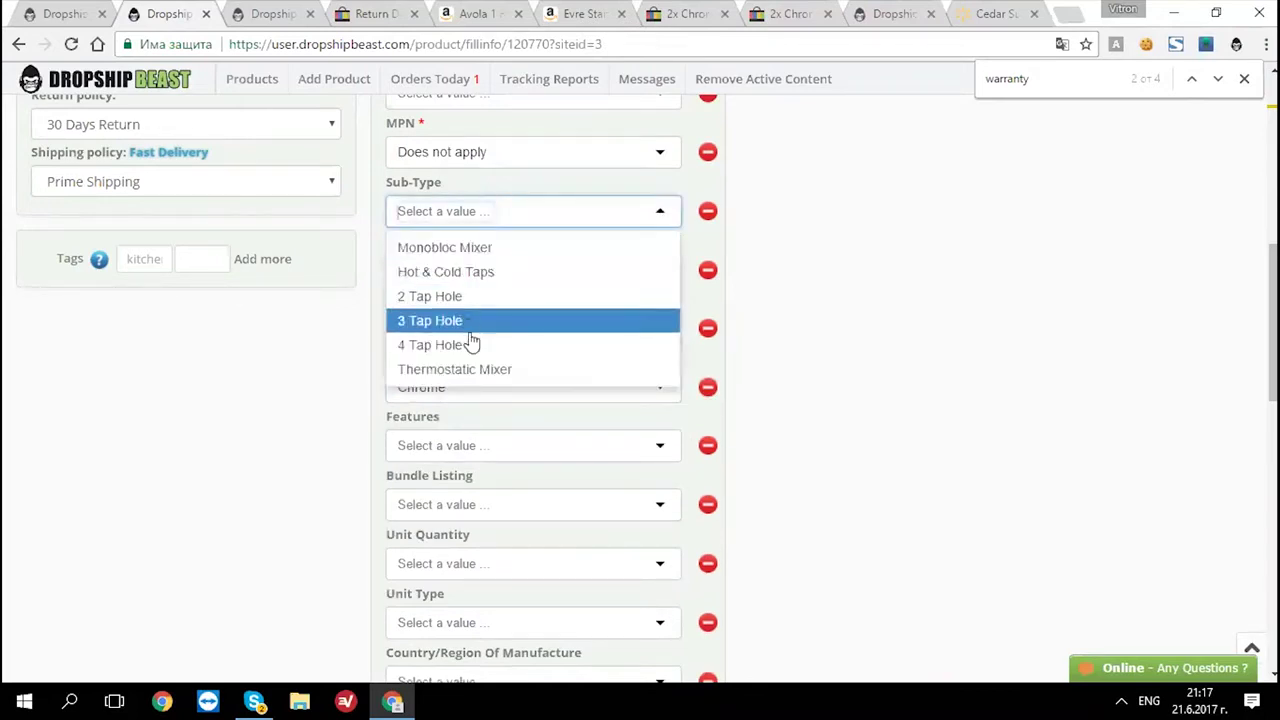
{"action": "left_click", "coordinate": [445, 252]}
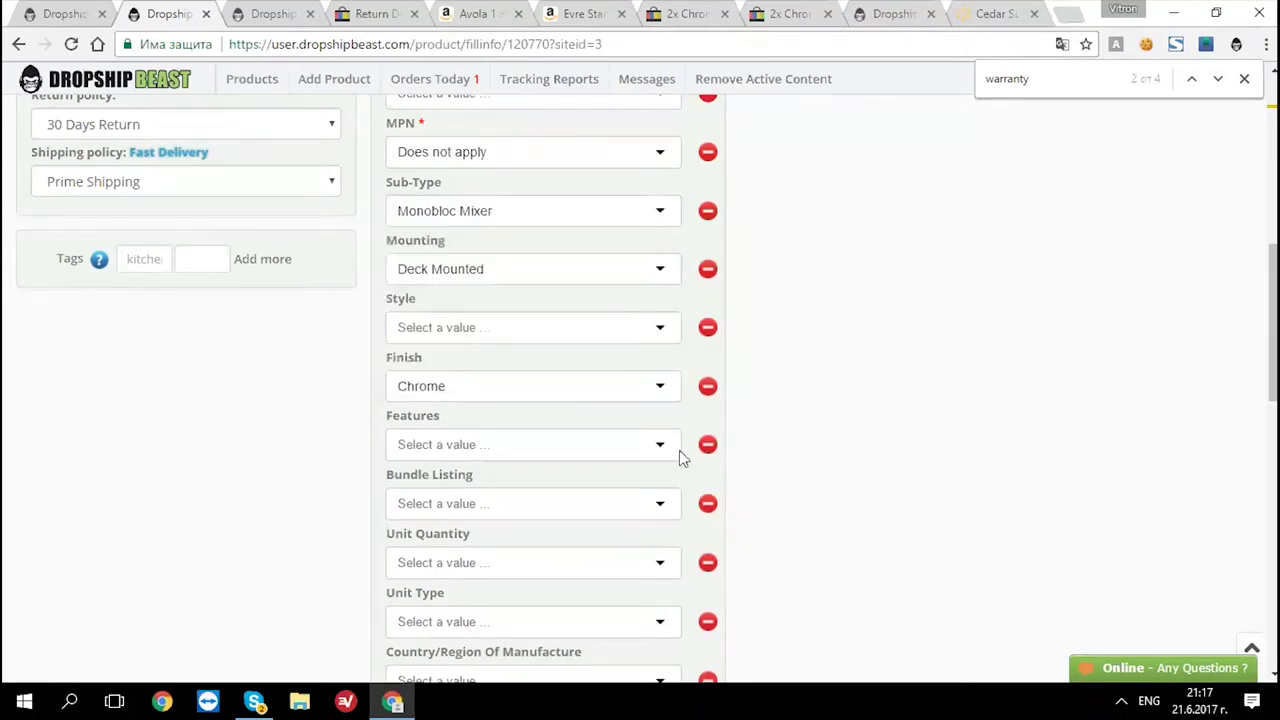
- Review the product detail fields again, paying attention to Features and Finish
{"action": "scroll", "coordinate": [679, 450], "scroll_direction": "down", "scroll_amount": 2}
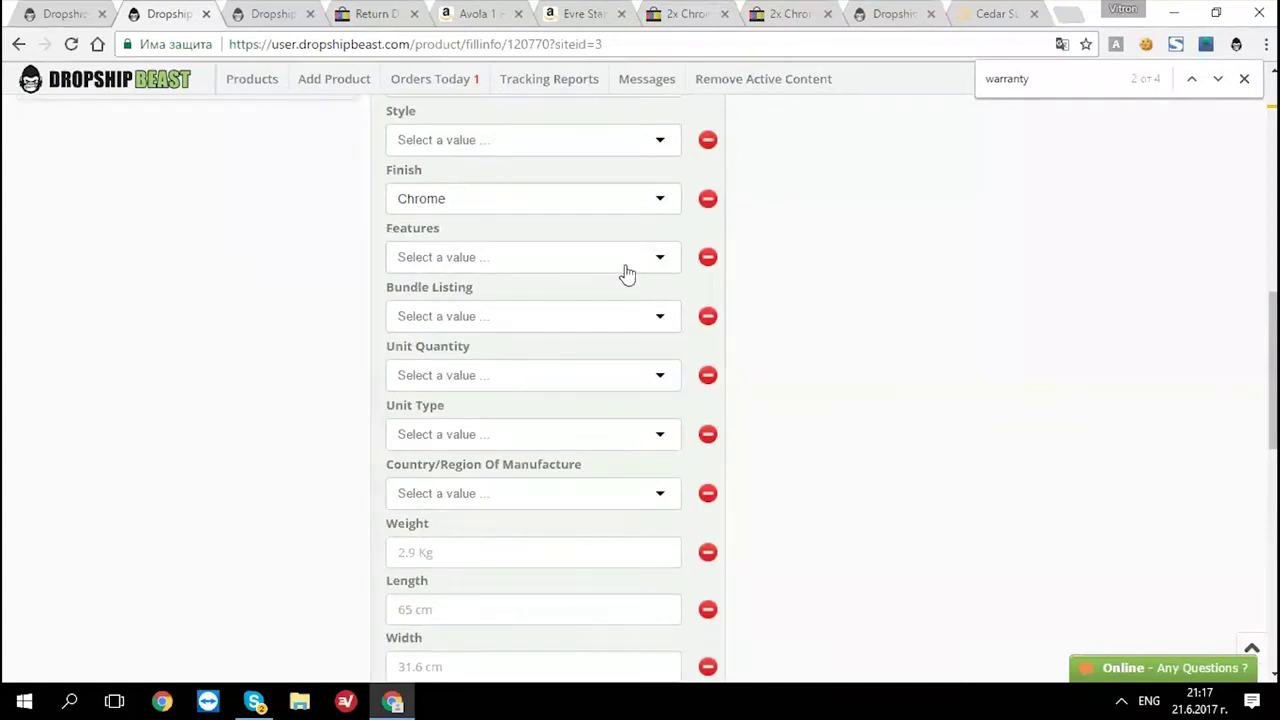
{"action": "scroll", "coordinate": [605, 340], "scroll_direction": "up", "scroll_amount": 3}
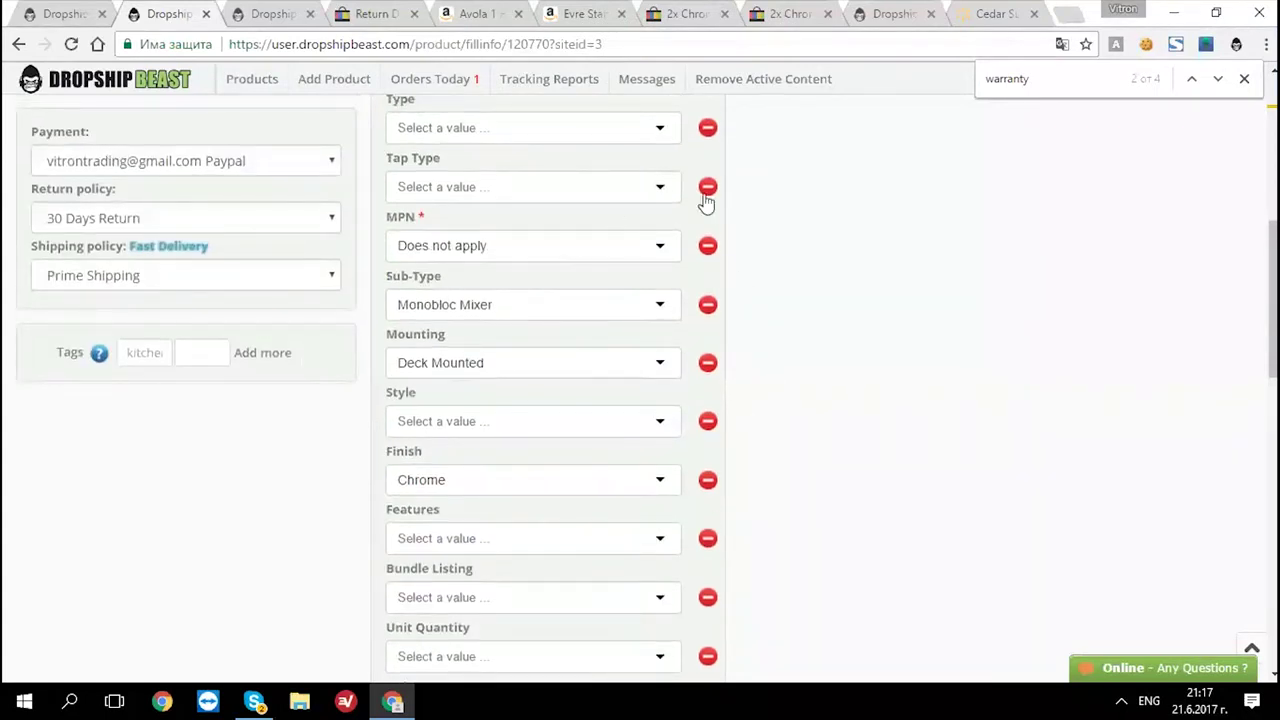
{"action": "scroll", "coordinate": [471, 443], "scroll_direction": "down", "scroll_amount": 1}
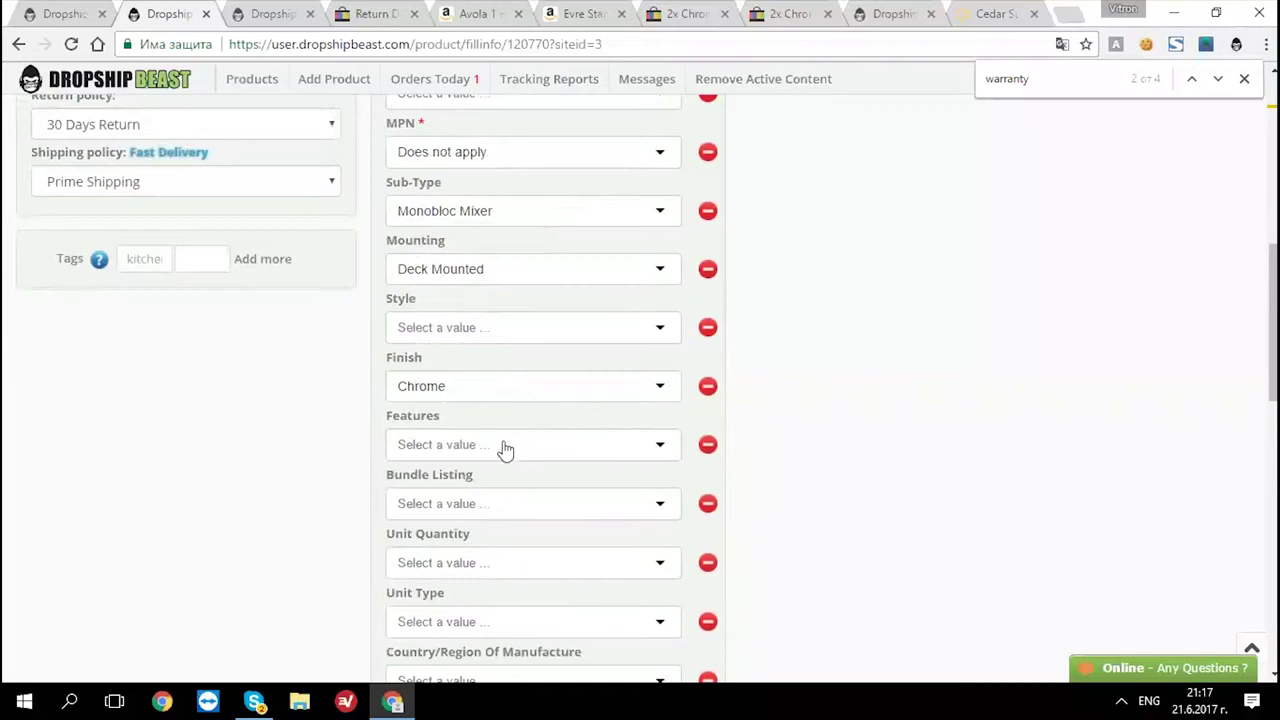
{"action": "left_click_drag", "start_coordinate": [381, 418], "coordinate": [478, 420]}
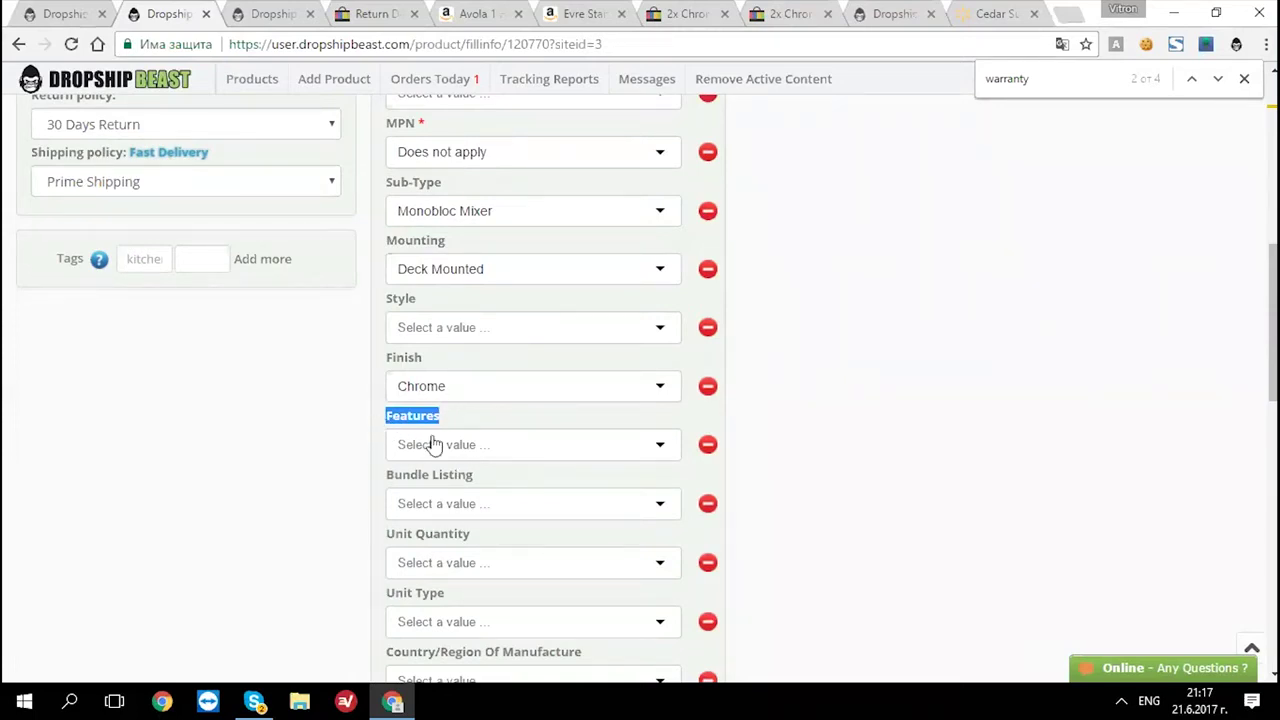
{"action": "left_click_drag", "start_coordinate": [381, 360], "coordinate": [426, 391]}
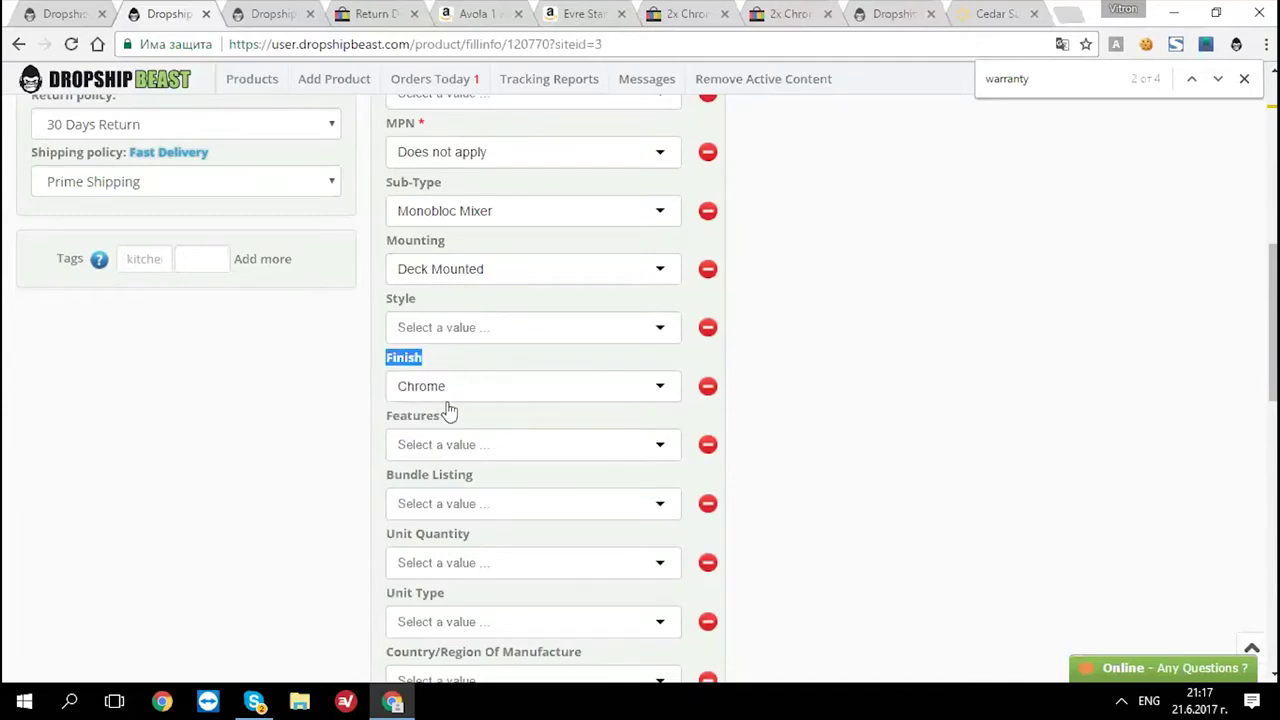
{"action": "left_click", "coordinate": [835, 440]}
{"action": "scroll", "coordinate": [835, 440], "scroll_direction": "down", "scroll_amount": 2}
{"action": "scroll", "coordinate": [835, 440], "scroll_direction": "up", "scroll_amount": 3}
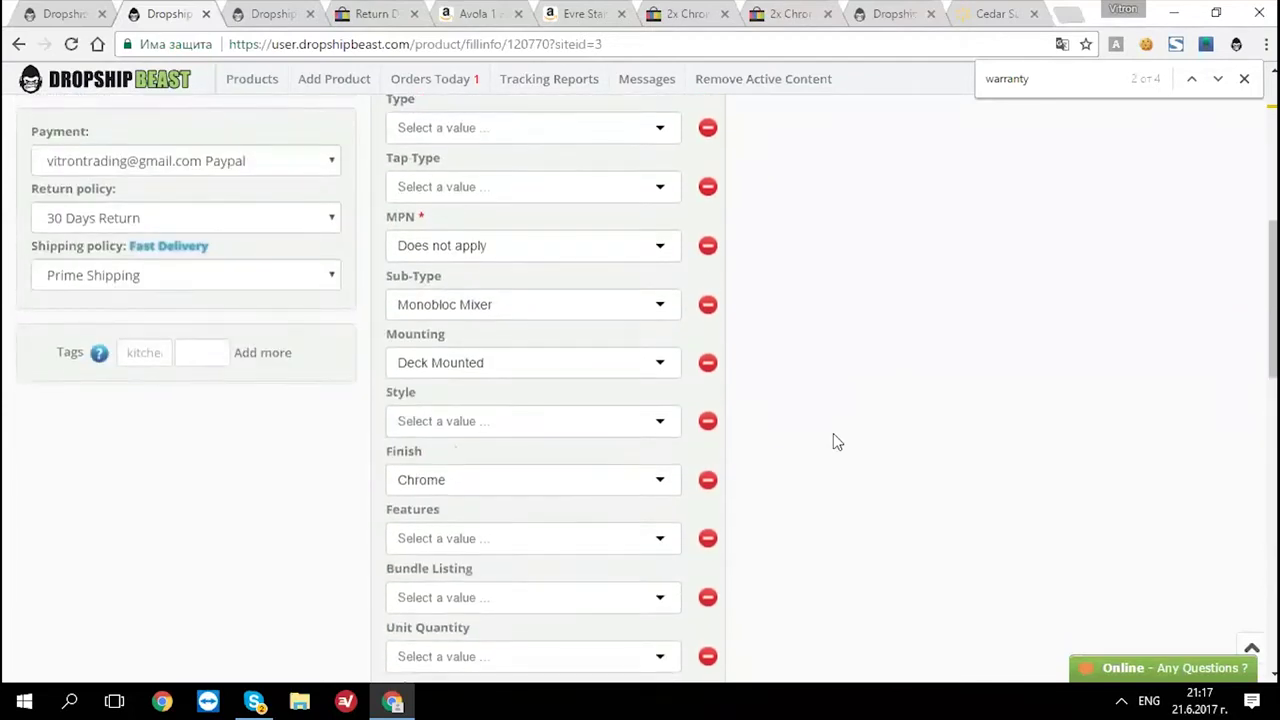
- Examine the "Make images 1.5 times bigger" option and the words "Single Lever Monobloc" in the listing title
{"action": "scroll", "coordinate": [833, 441], "scroll_direction": "up", "scroll_amount": 6}
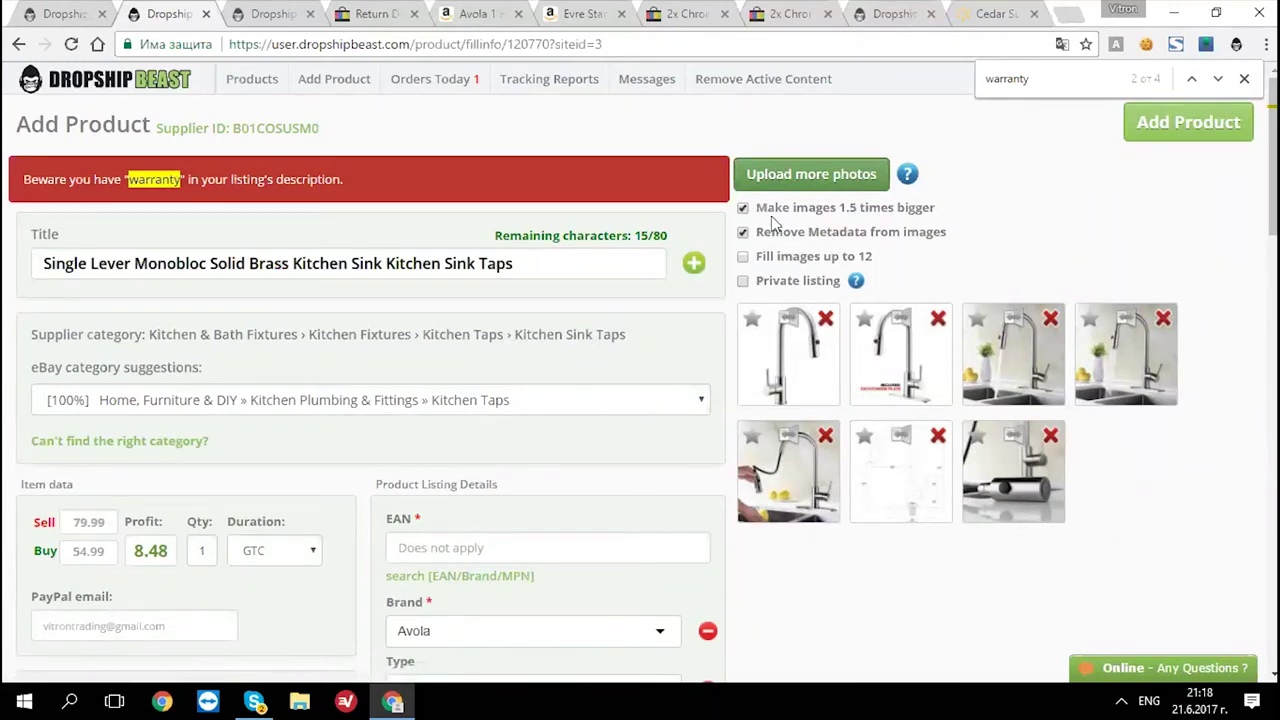
{"action": "left_click_drag", "start_coordinate": [757, 207], "coordinate": [936, 208]}
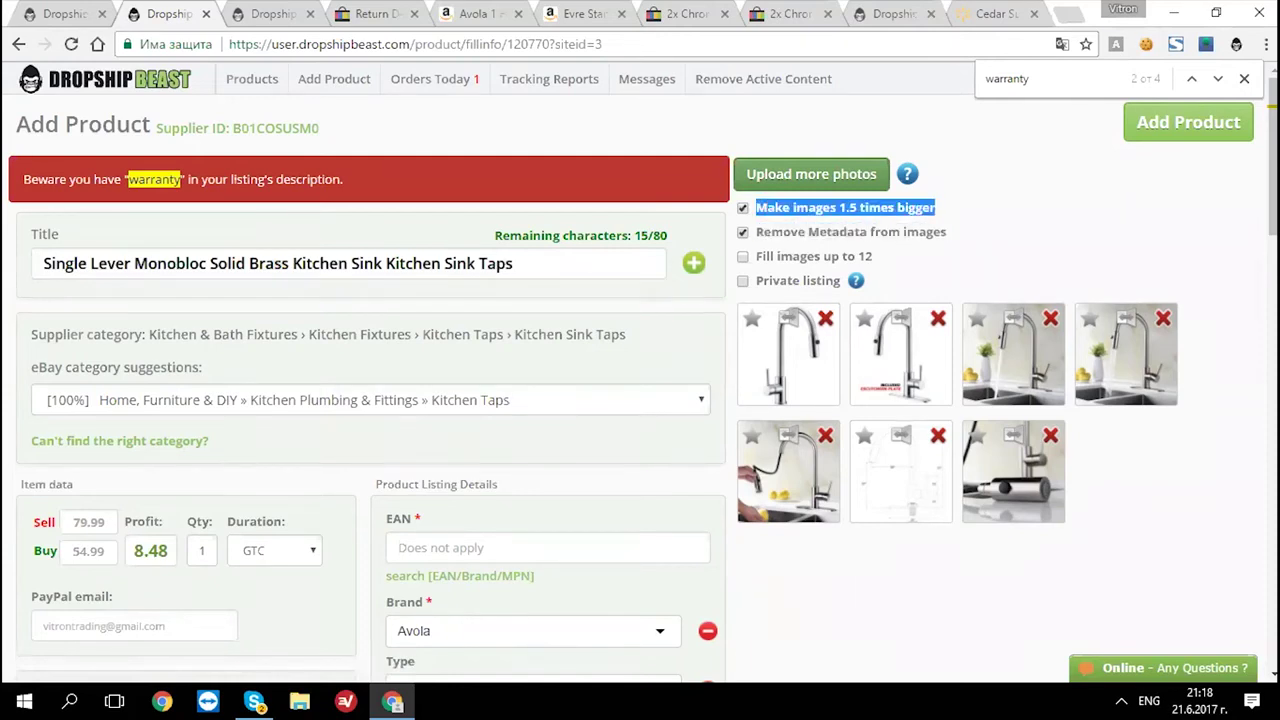
{"action": "left_click", "coordinate": [936, 208]}
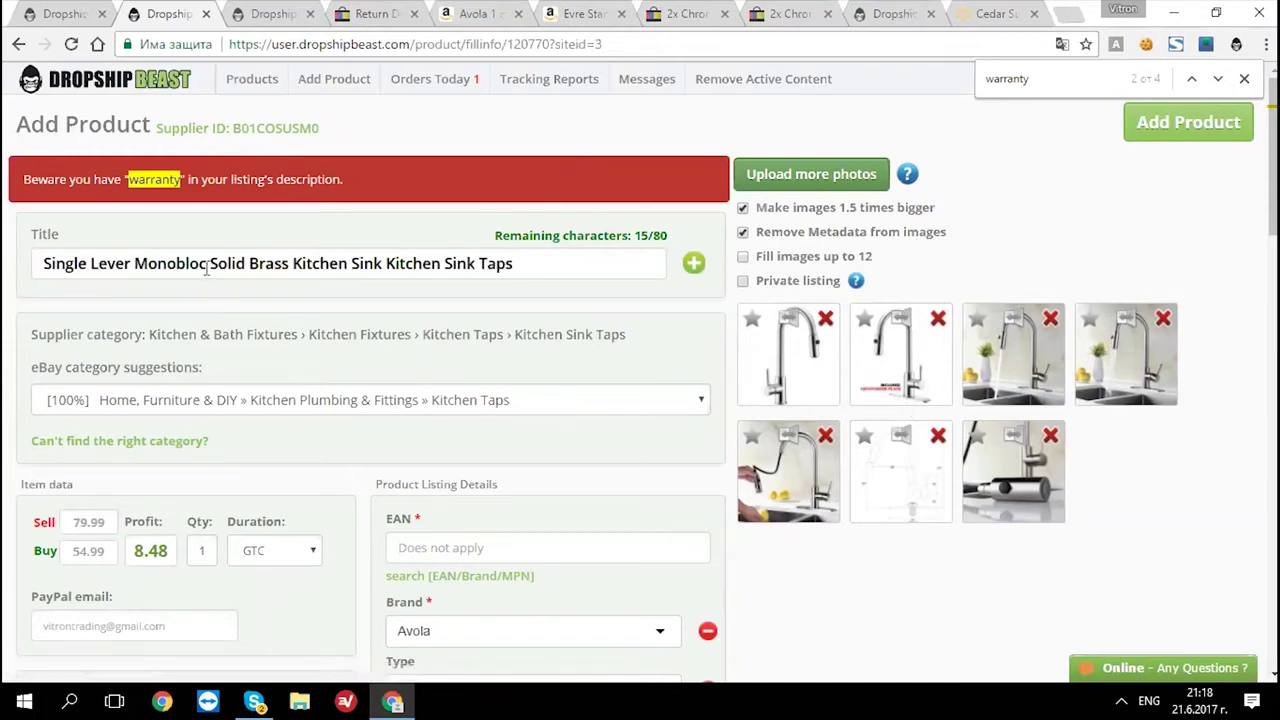
{"action": "left_click_drag", "start_coordinate": [207, 265], "coordinate": [16, 262]}
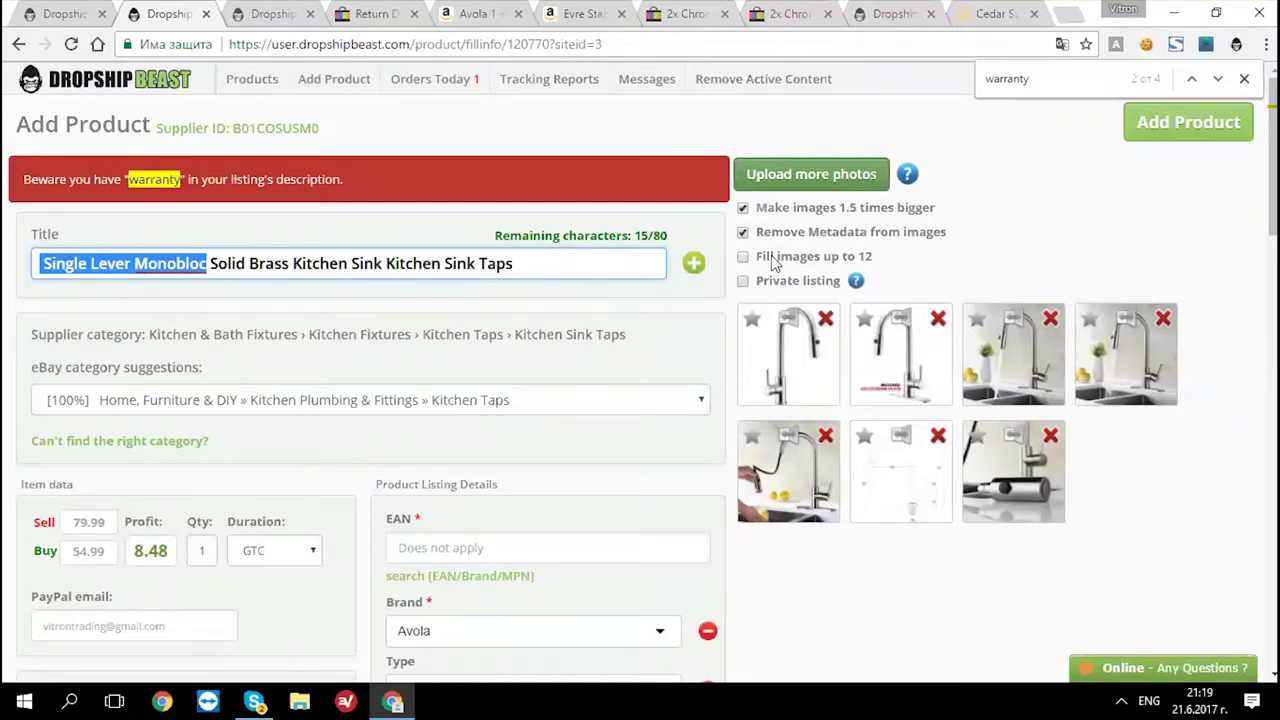
{"action": "left_click", "coordinate": [134, 264]}
{"action": "left_click_drag", "start_coordinate": [202, 263], "coordinate": [11, 246]}
{"action": "left_click", "coordinate": [222, 254]}
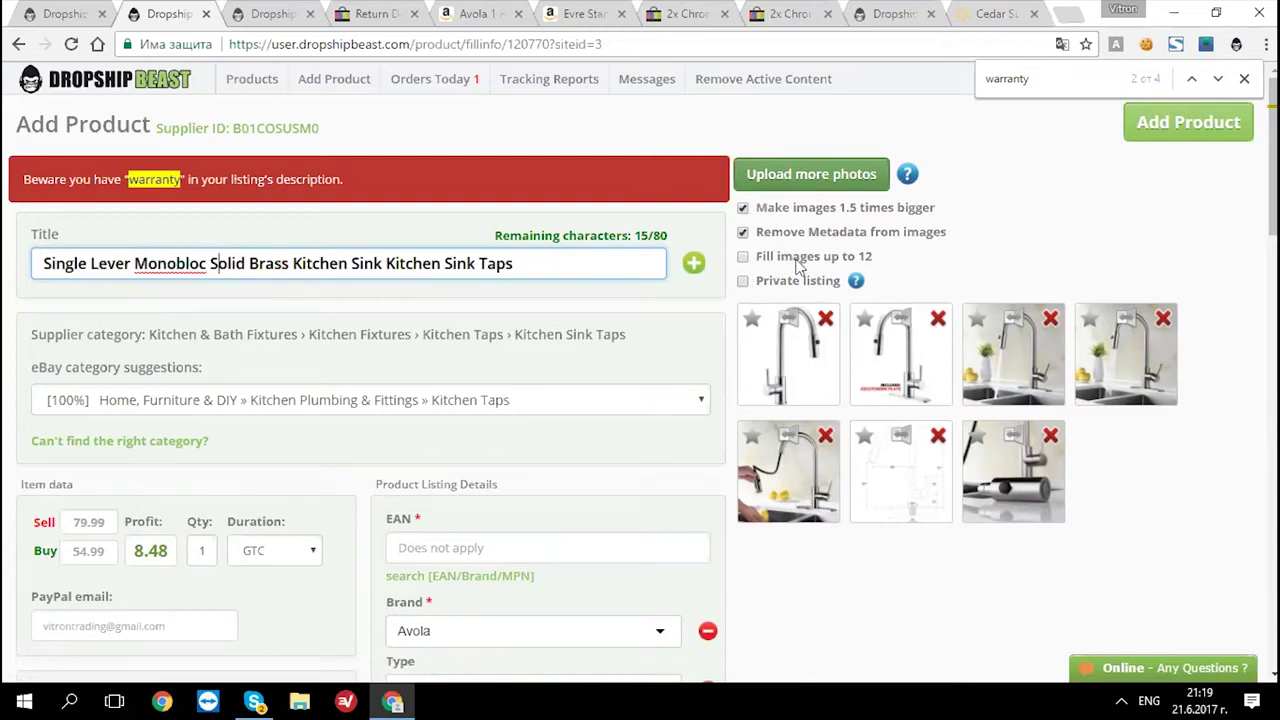
- Enable "Fill images up to 12" and "Private listing" for the product
{"action": "left_click", "coordinate": [745, 257]}
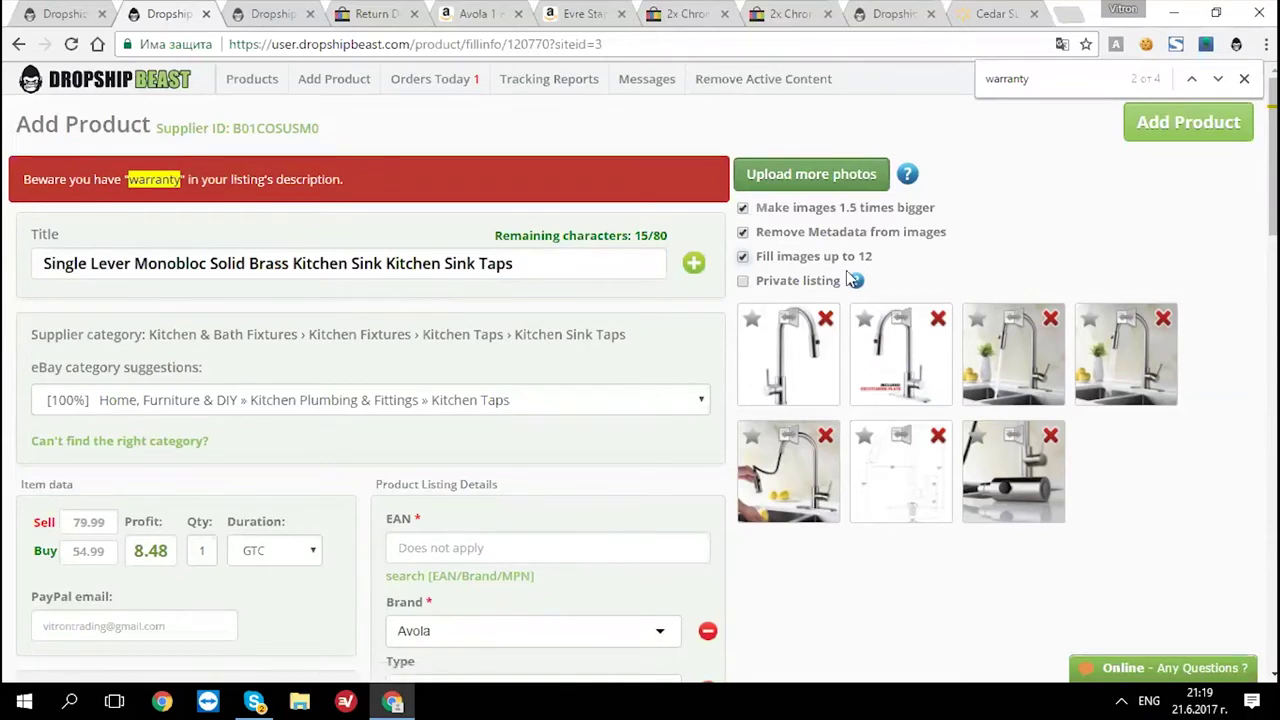
{"action": "left_click", "coordinate": [745, 283]}
{"action": "mouse_move", "coordinate": [862, 287]}
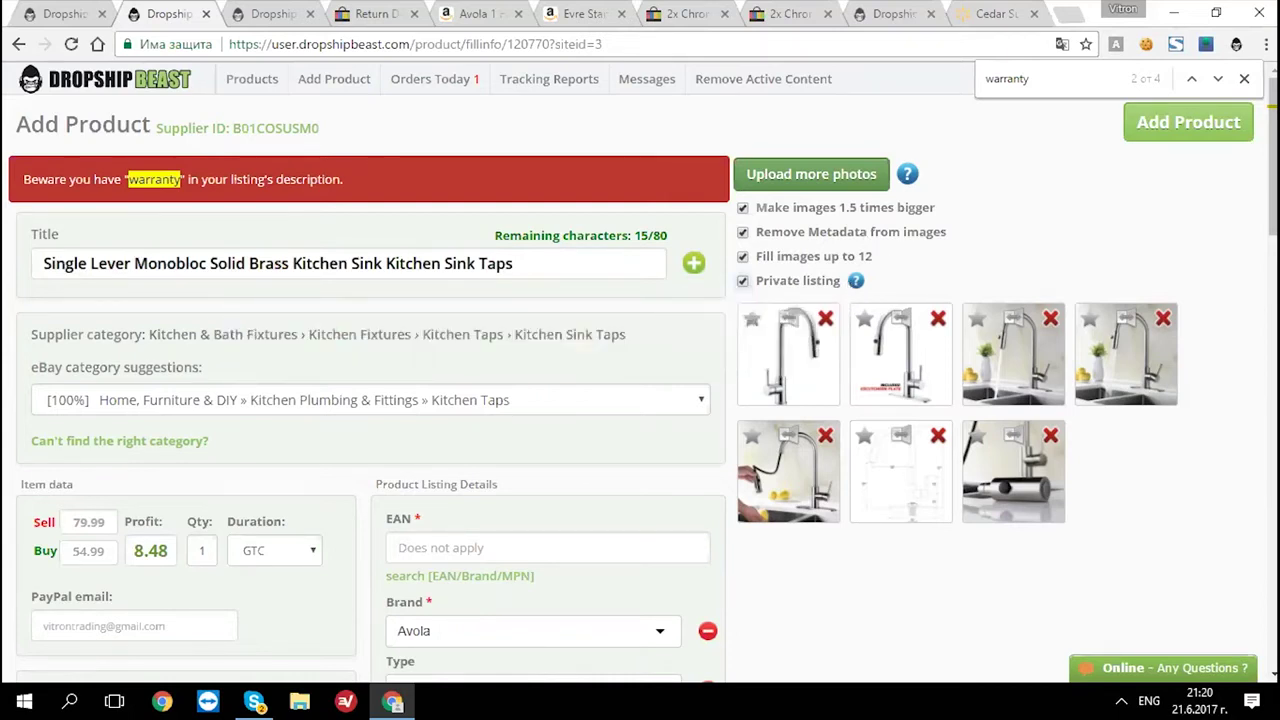
- Upload haha2.jpg from the BEAST folder on the Desktop as an extra listing photo
{"action": "left_click", "coordinate": [795, 180]}
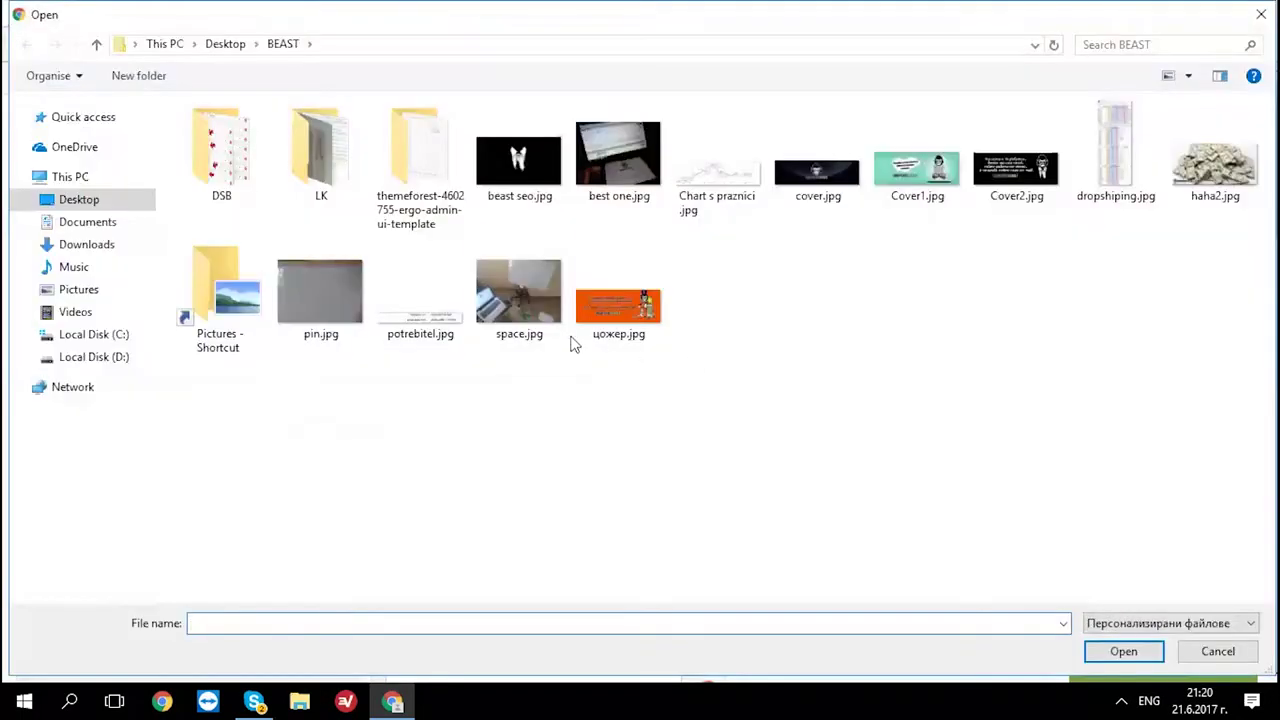
{"action": "left_click", "coordinate": [525, 305]}
{"action": "key", "text": "Return"}
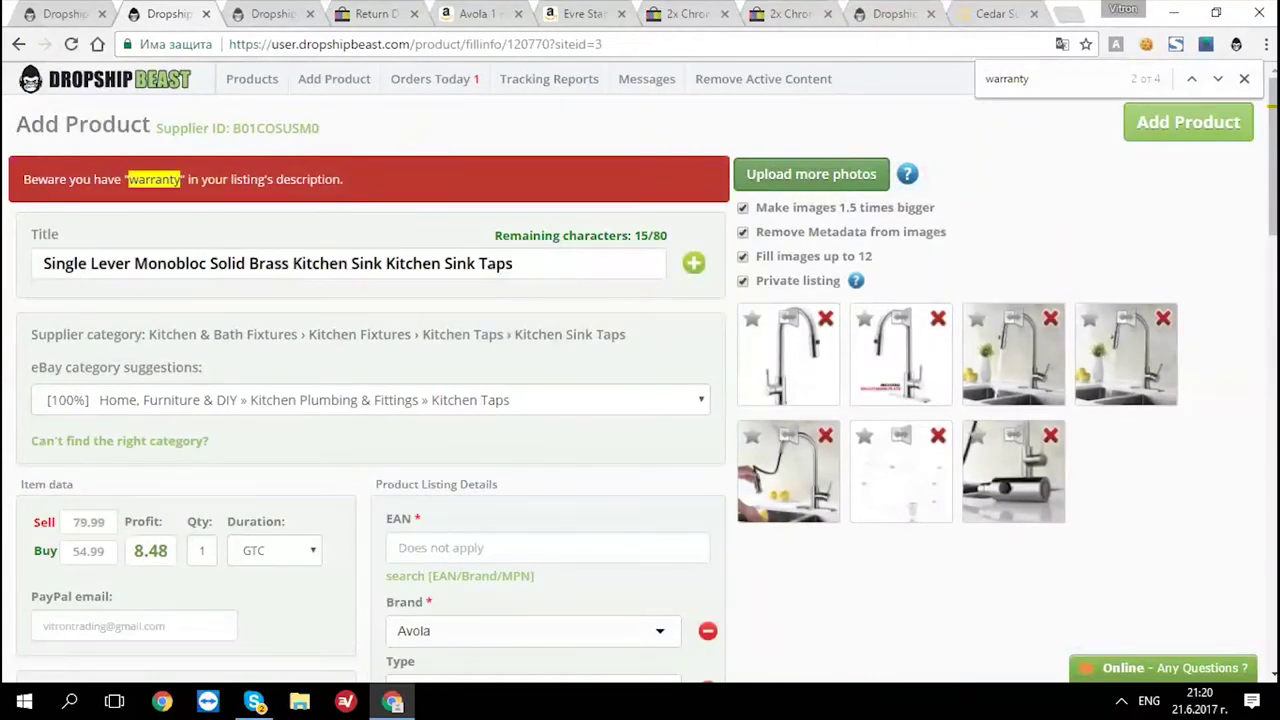
{"action": "left_click", "coordinate": [811, 174]}
{"action": "double_click", "coordinate": [1128, 145]}
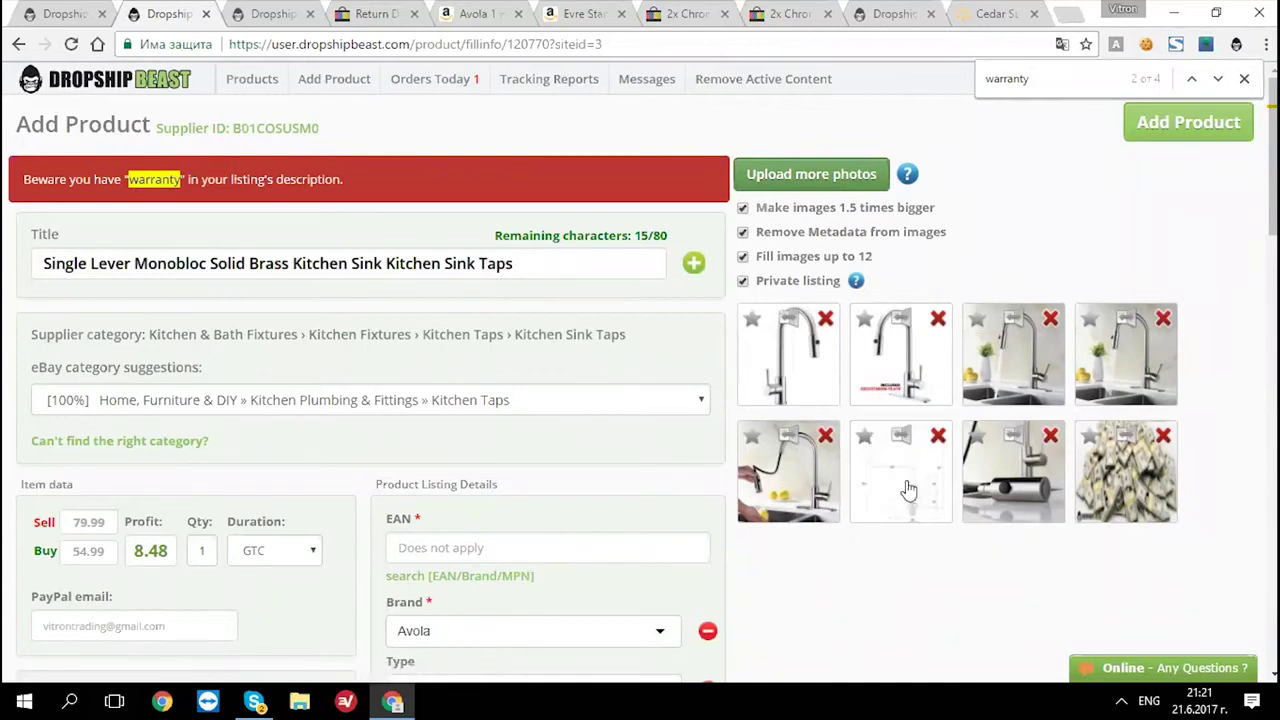
- Mark the first tap photo with the star and delete the line-drawing image from the listing
{"action": "left_click", "coordinate": [752, 317]}
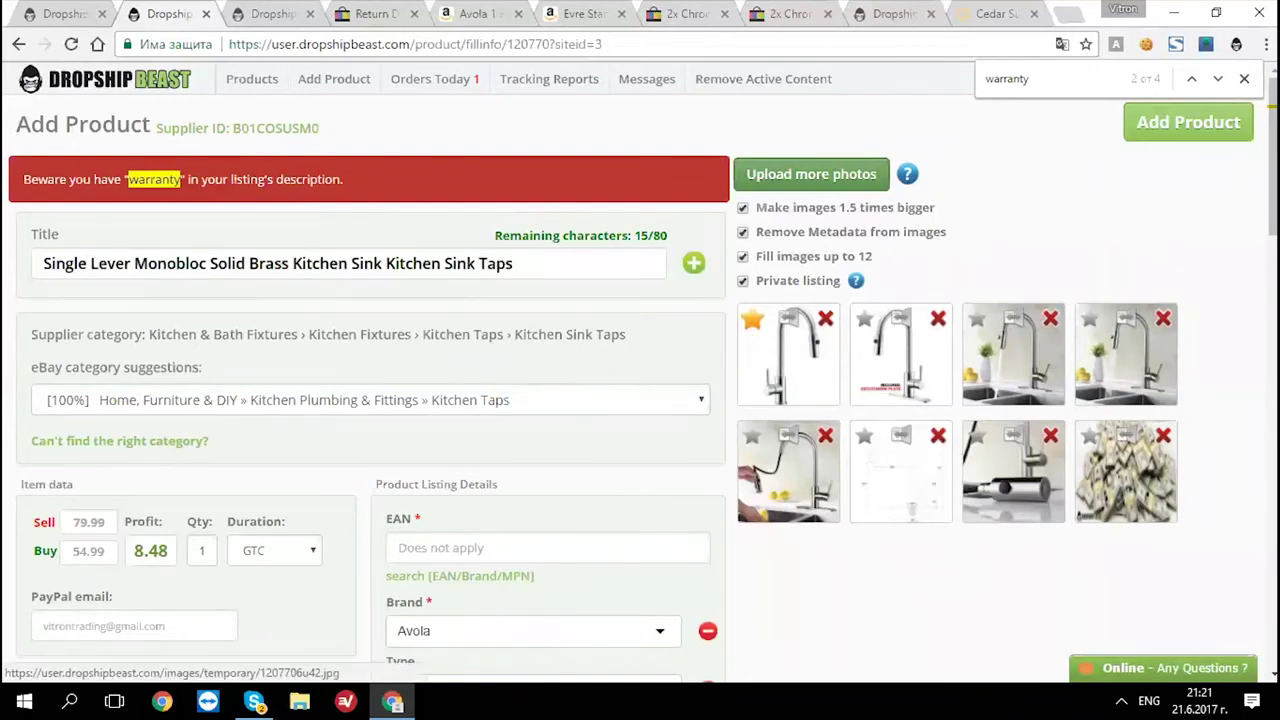
{"action": "left_click", "coordinate": [936, 437]}
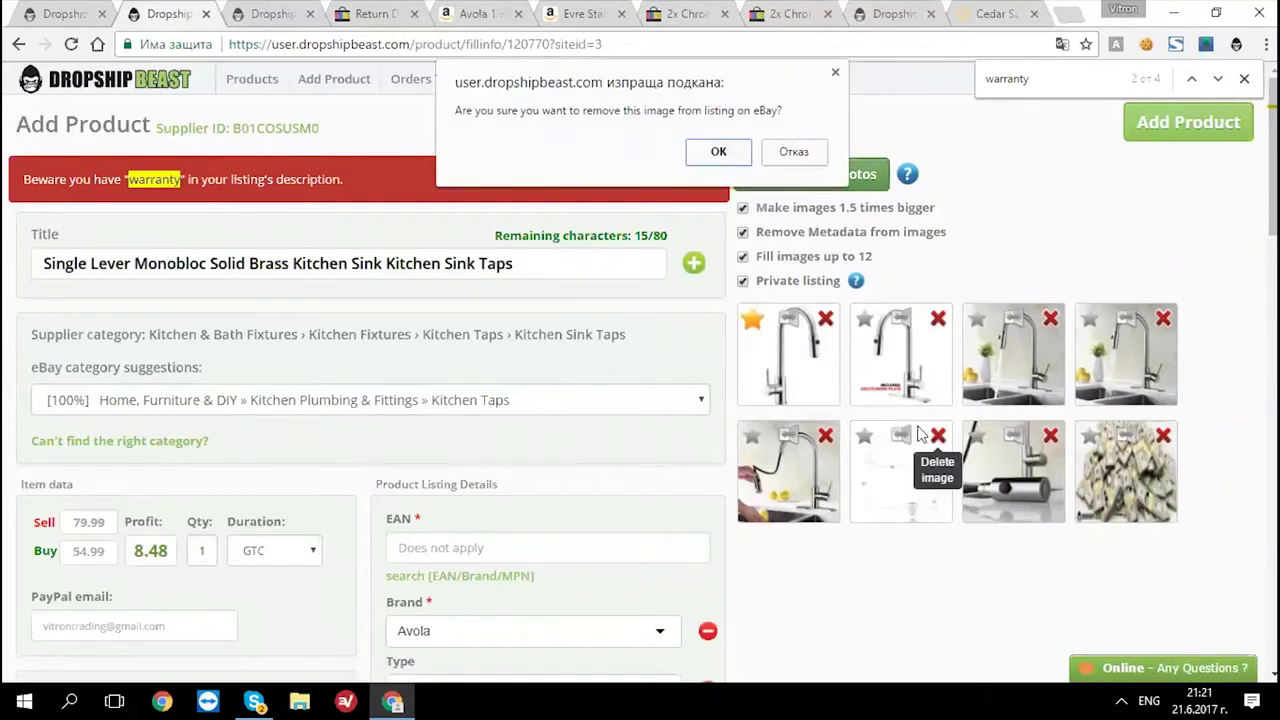
{"action": "left_click", "coordinate": [719, 148]}
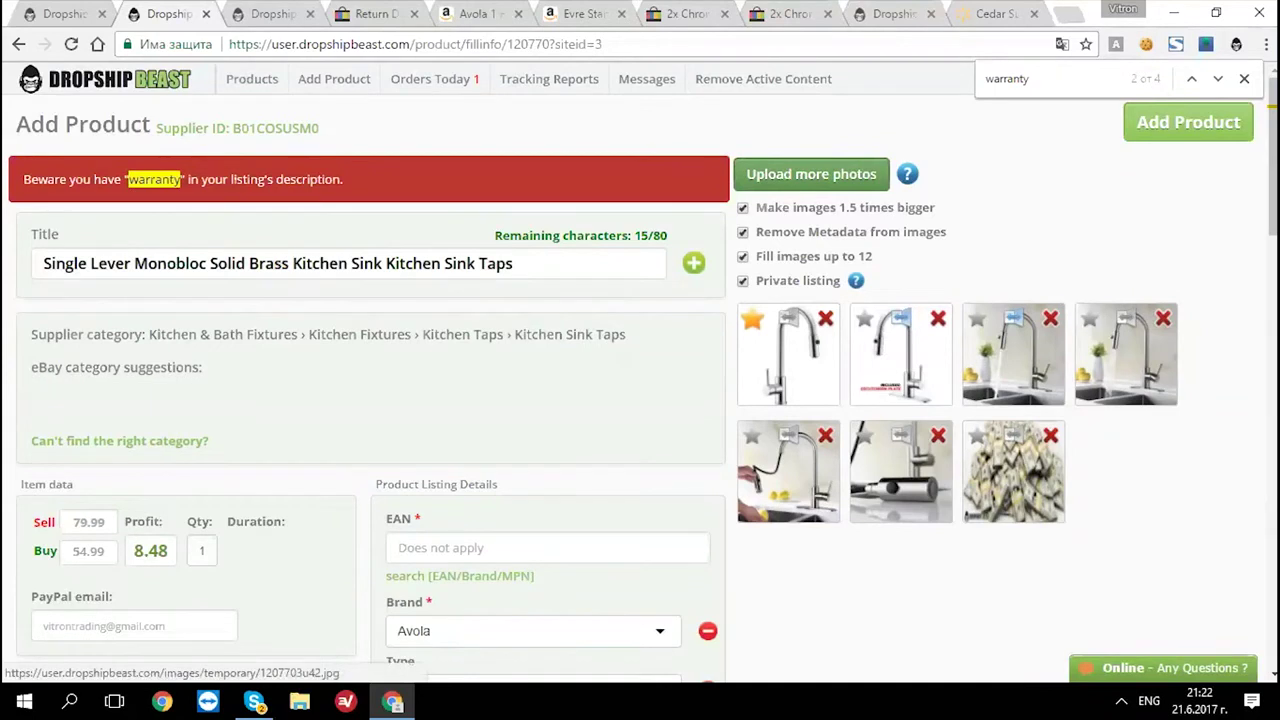
- View the third photo, showing the running tap, at full size, then close it and enlarge the escutcheon plate photo
{"action": "left_click", "coordinate": [1013, 360]}
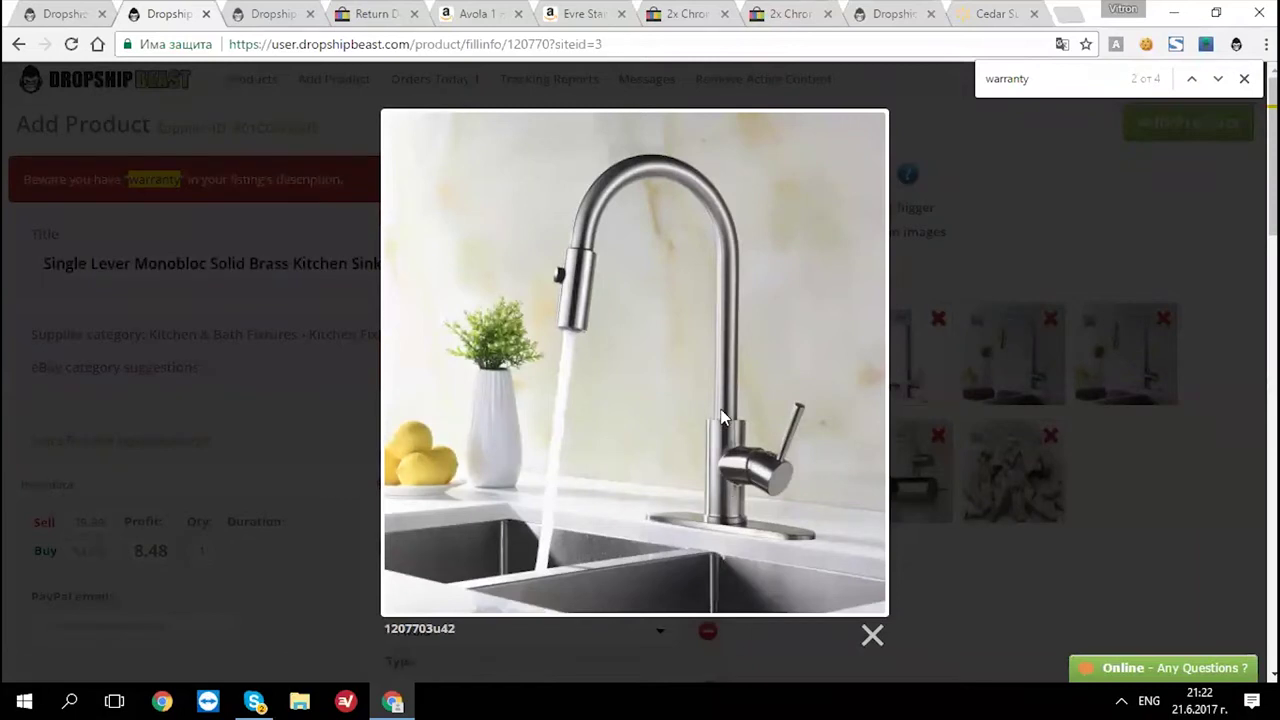
{"action": "right_click", "coordinate": [655, 318]}
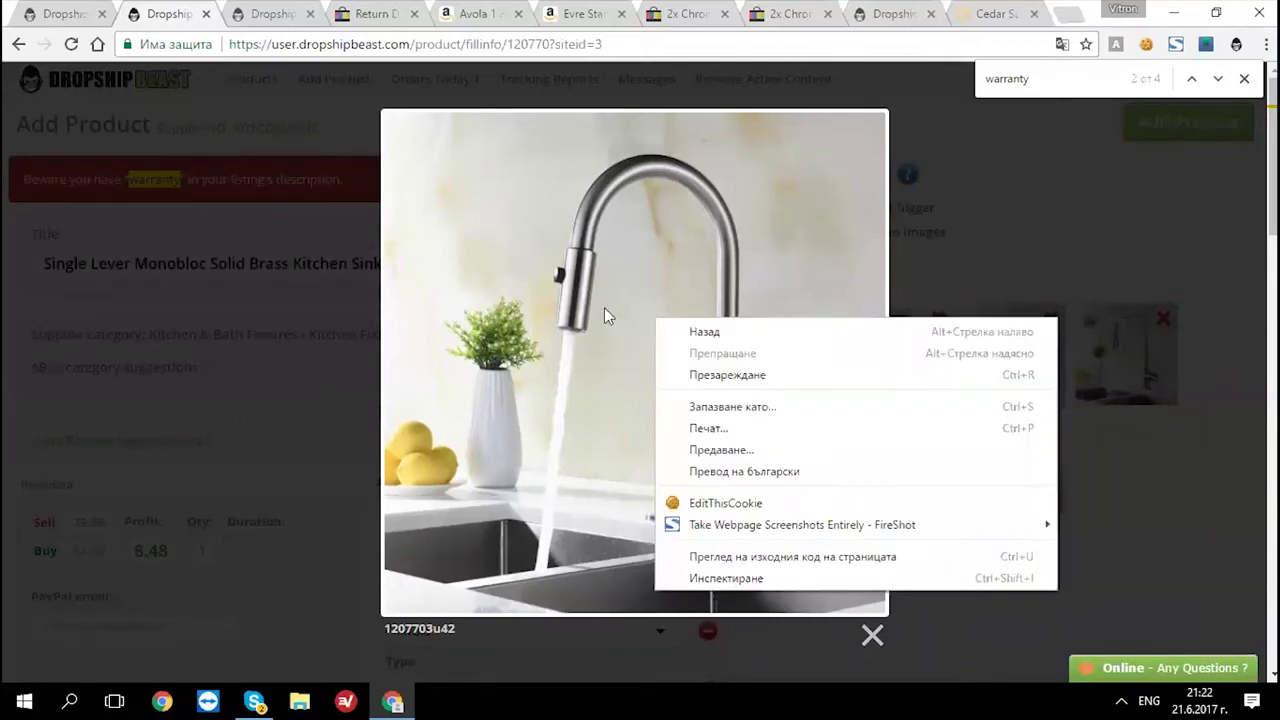
{"action": "left_click", "coordinate": [577, 303]}
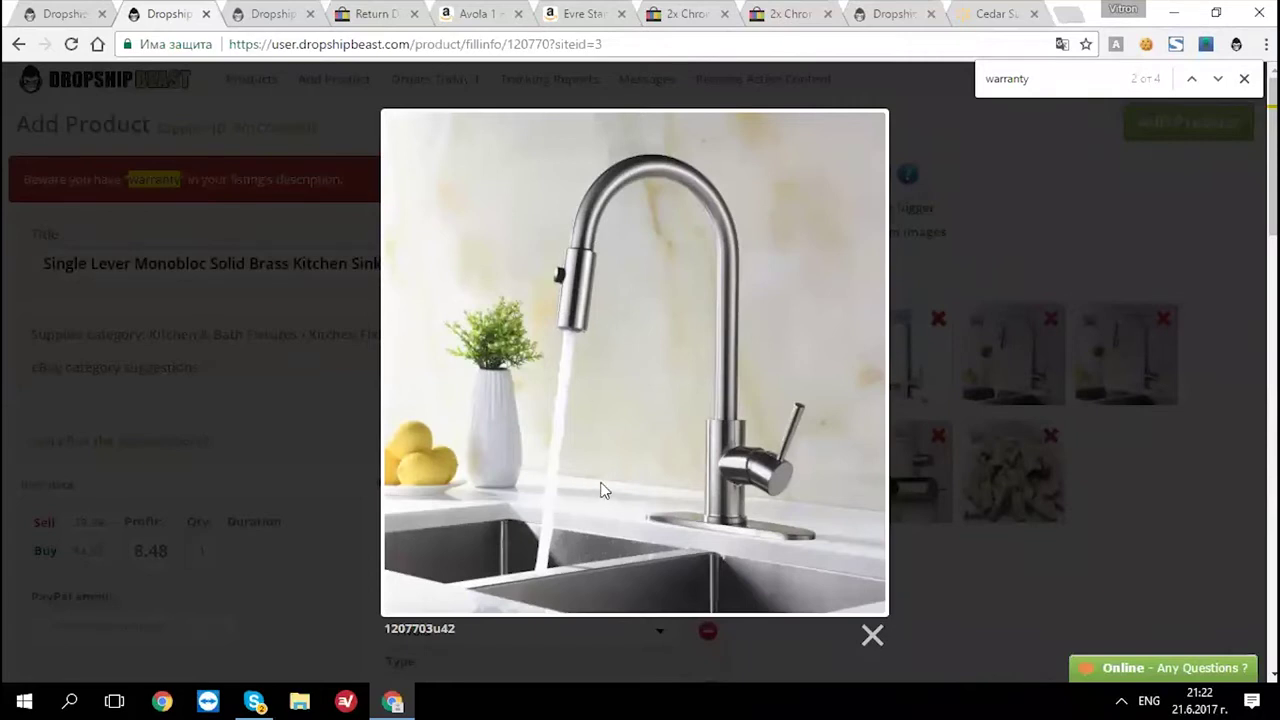
{"action": "left_click", "coordinate": [872, 635]}
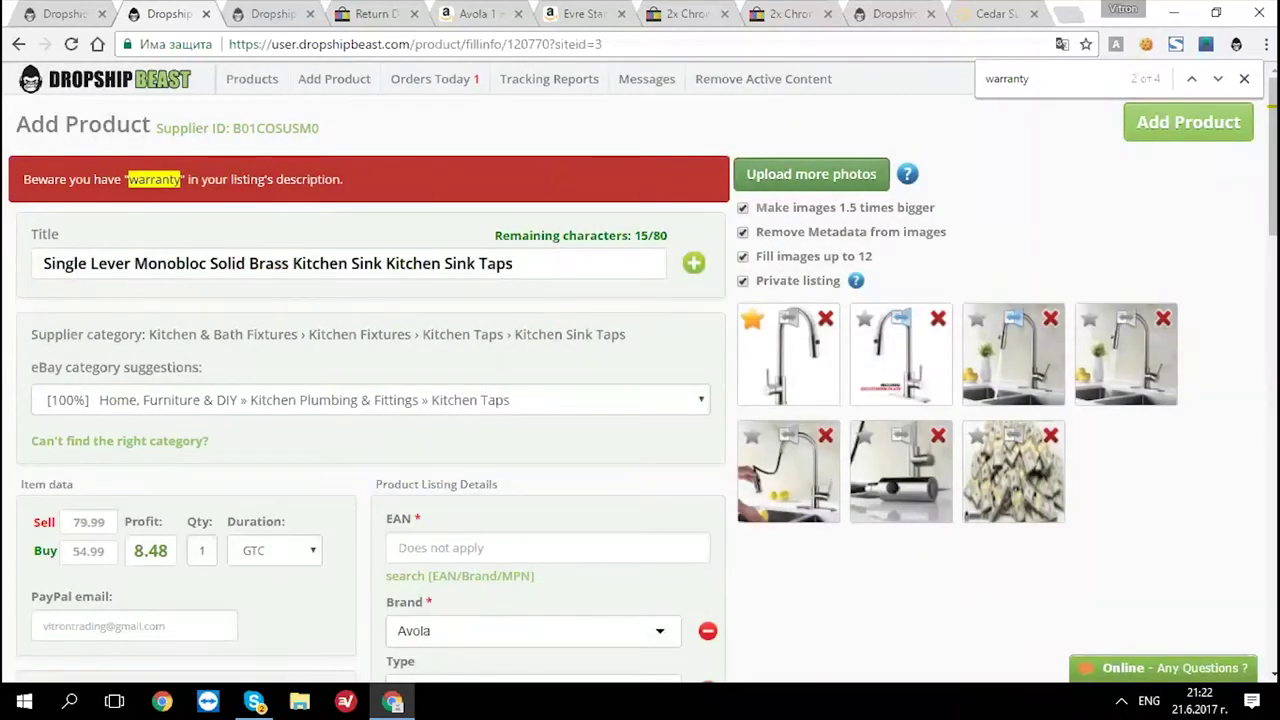
{"action": "left_click", "coordinate": [895, 375]}
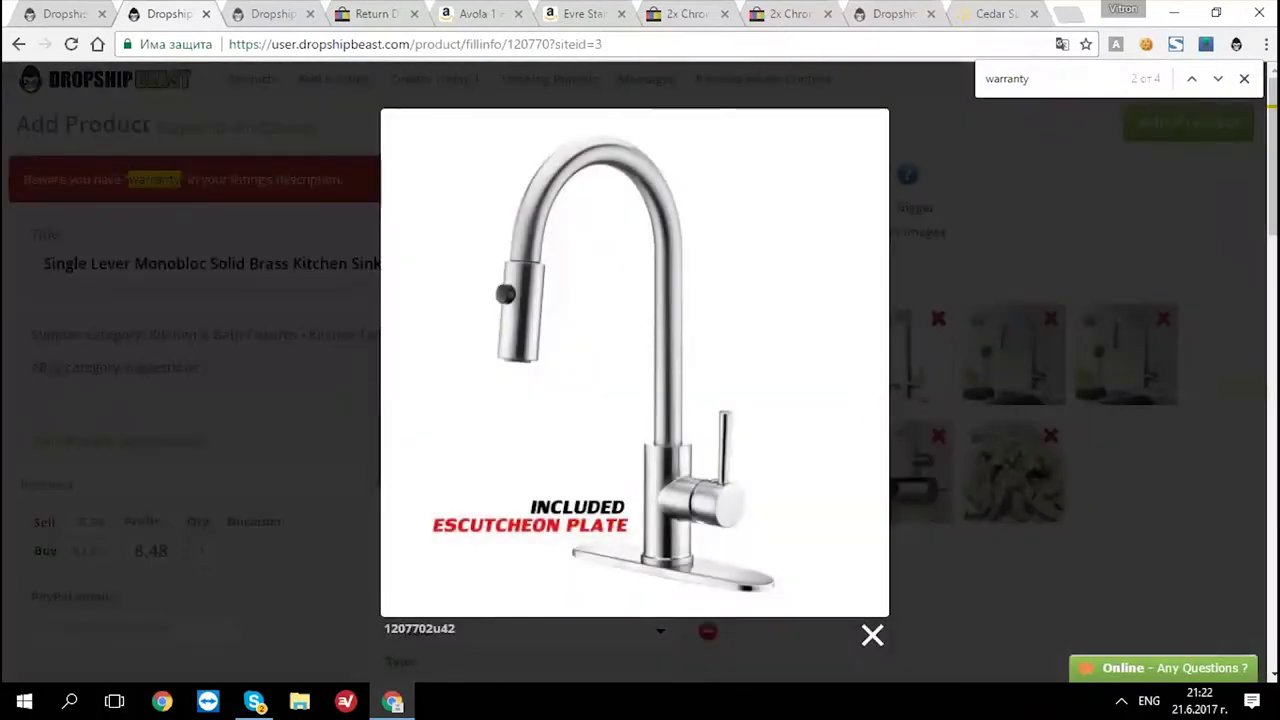
- Close the enlarged escutcheon plate photo and set the photo of the hand holding the pull-out sprayer as the front image
{"action": "right_click", "coordinate": [552, 352]}
{"action": "left_click", "coordinate": [473, 367]}
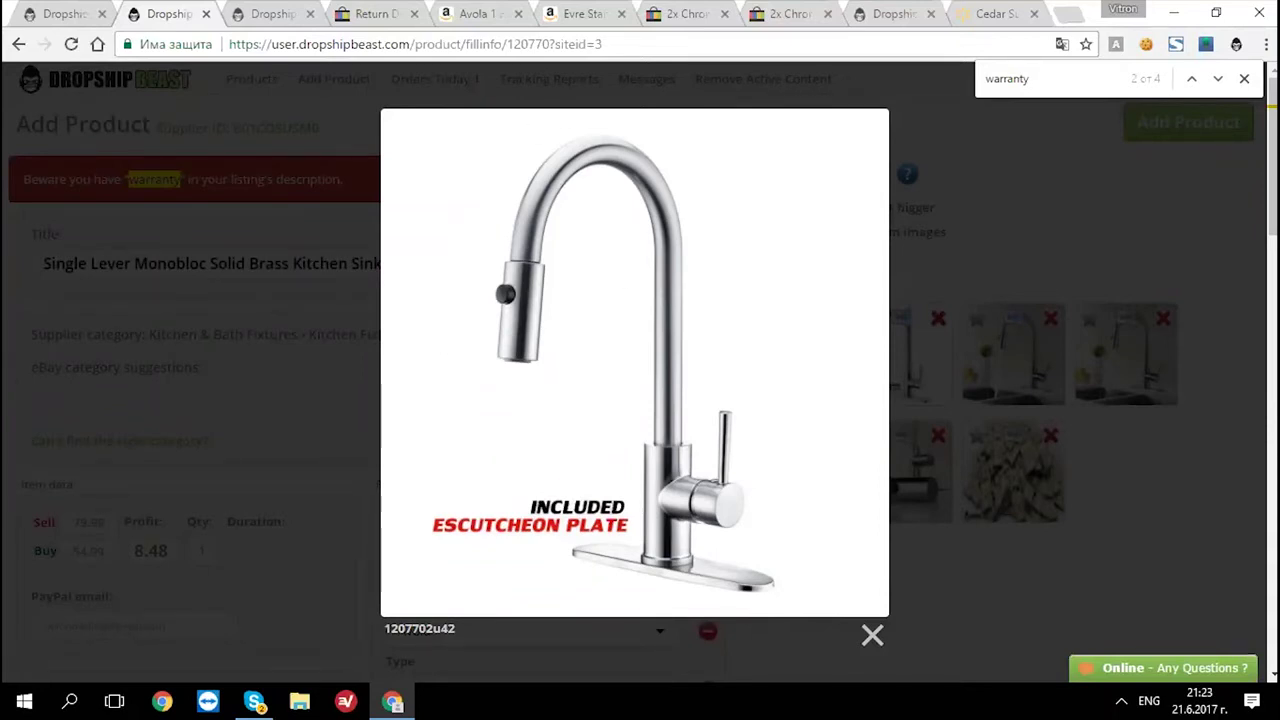
{"action": "left_click", "coordinate": [906, 467]}
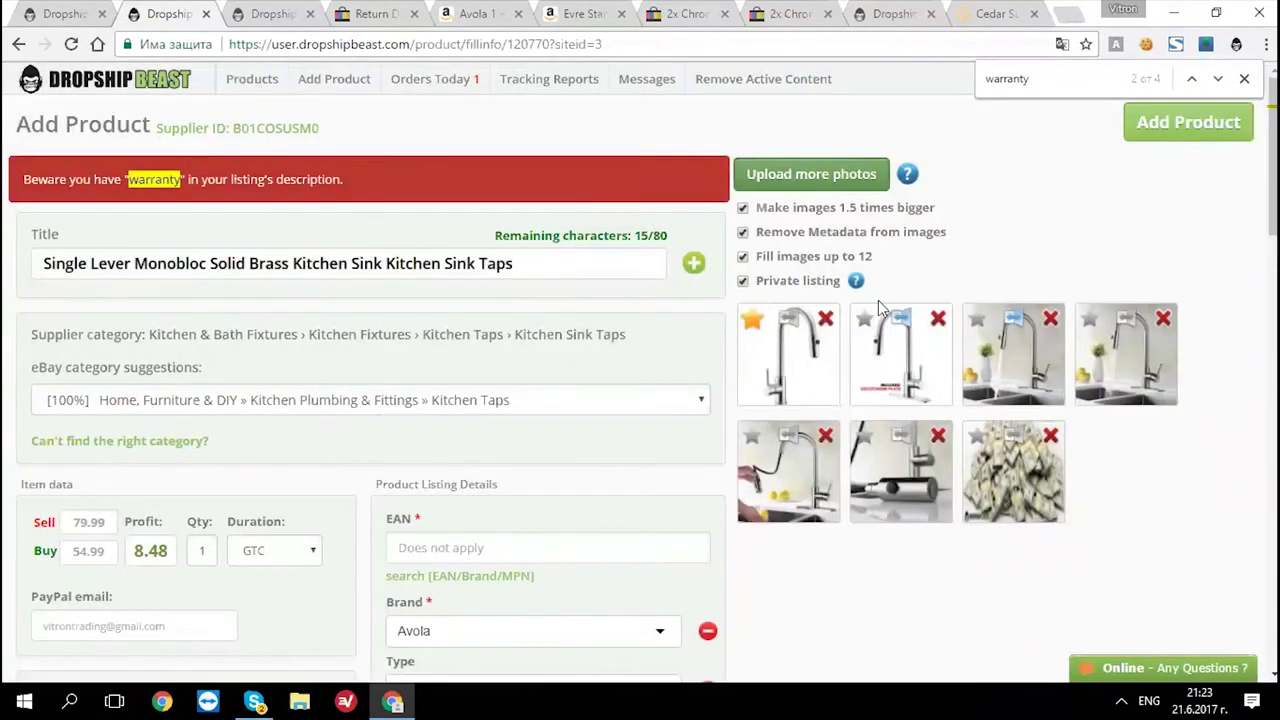
{"action": "left_click", "coordinate": [757, 438]}
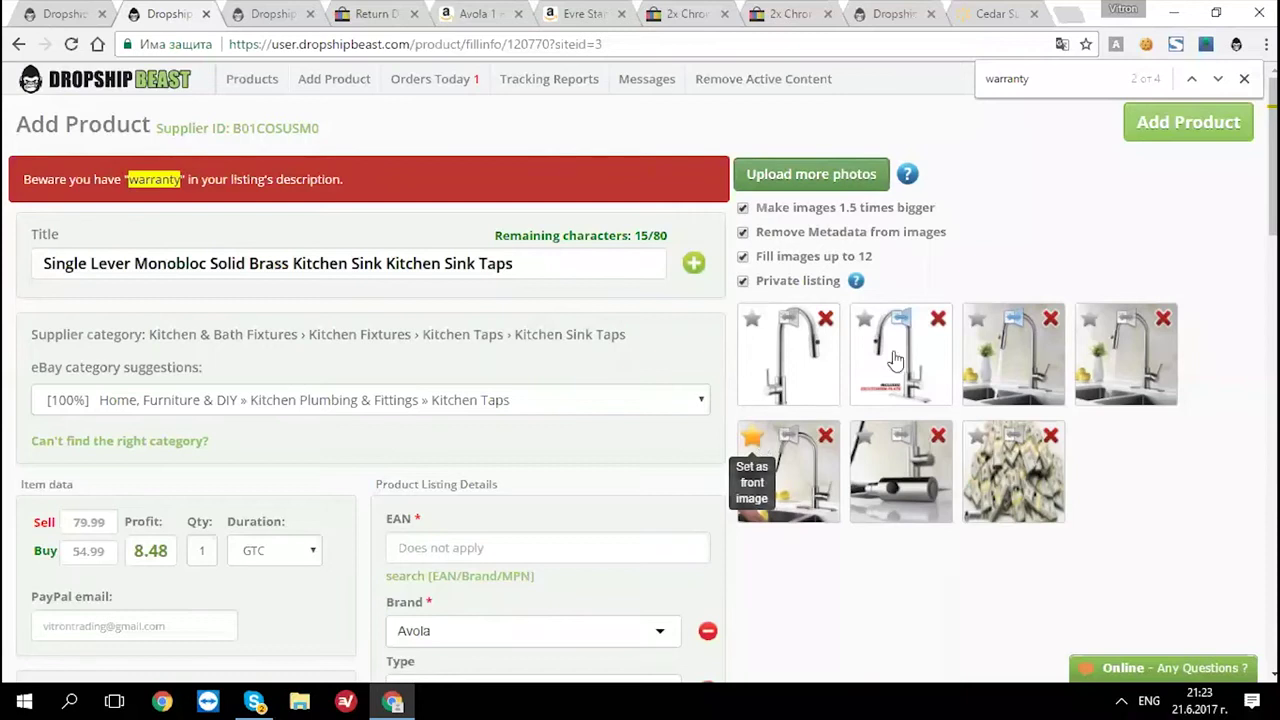
- Review the listing description from its heading through the summary, features and specification to the delivery notice
{"action": "scroll", "coordinate": [838, 277], "scroll_direction": "down", "scroll_amount": 4}
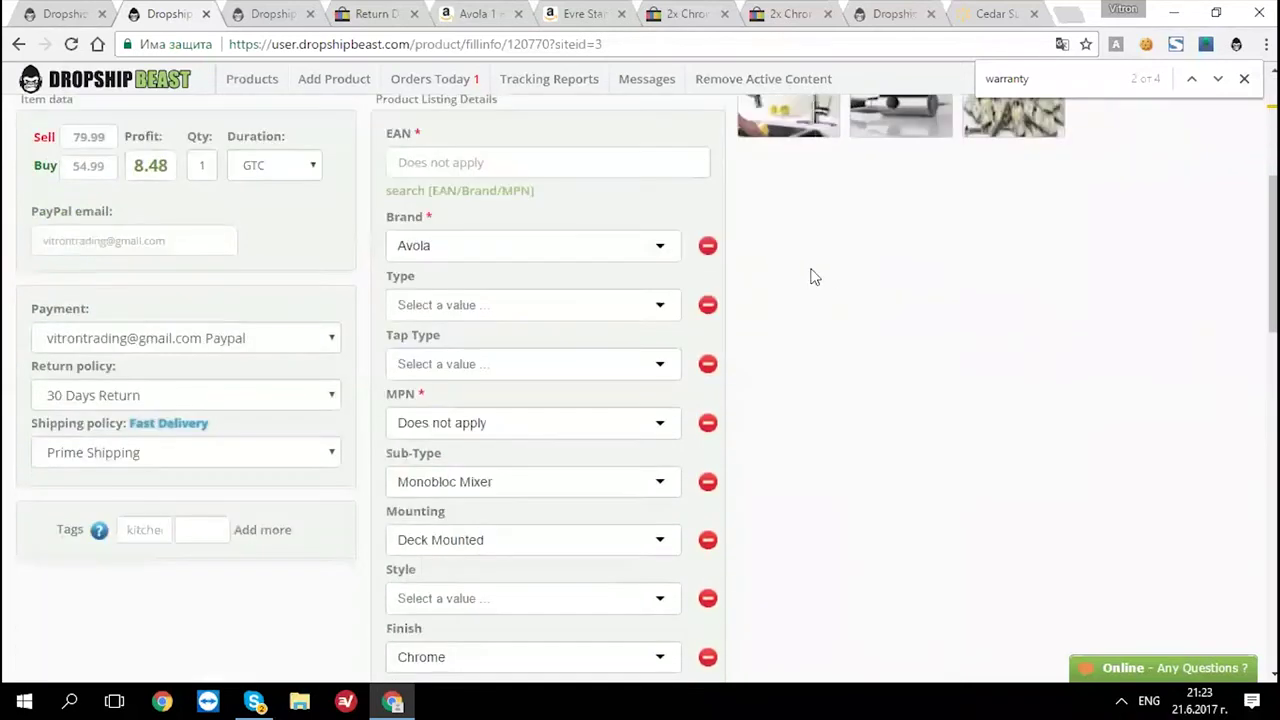
{"action": "scroll", "coordinate": [813, 277], "scroll_direction": "down", "scroll_amount": 12}
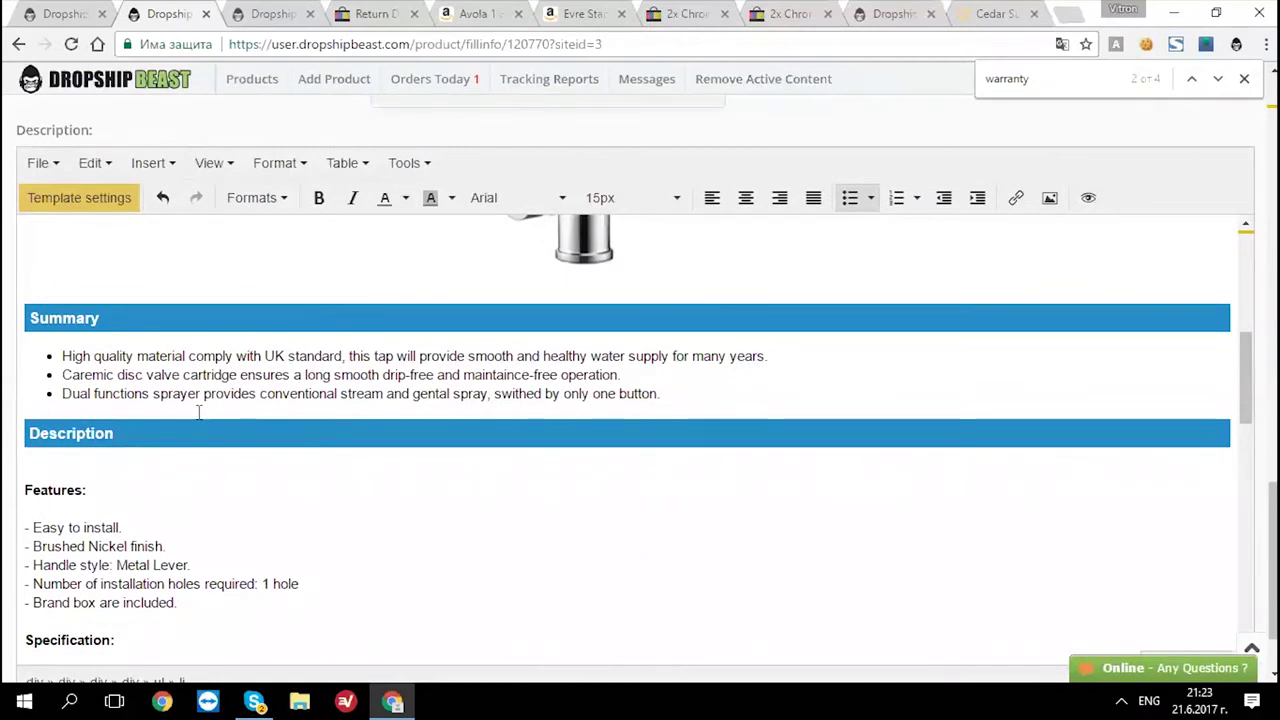
{"action": "scroll", "coordinate": [906, 465], "scroll_direction": "up", "scroll_amount": 5}
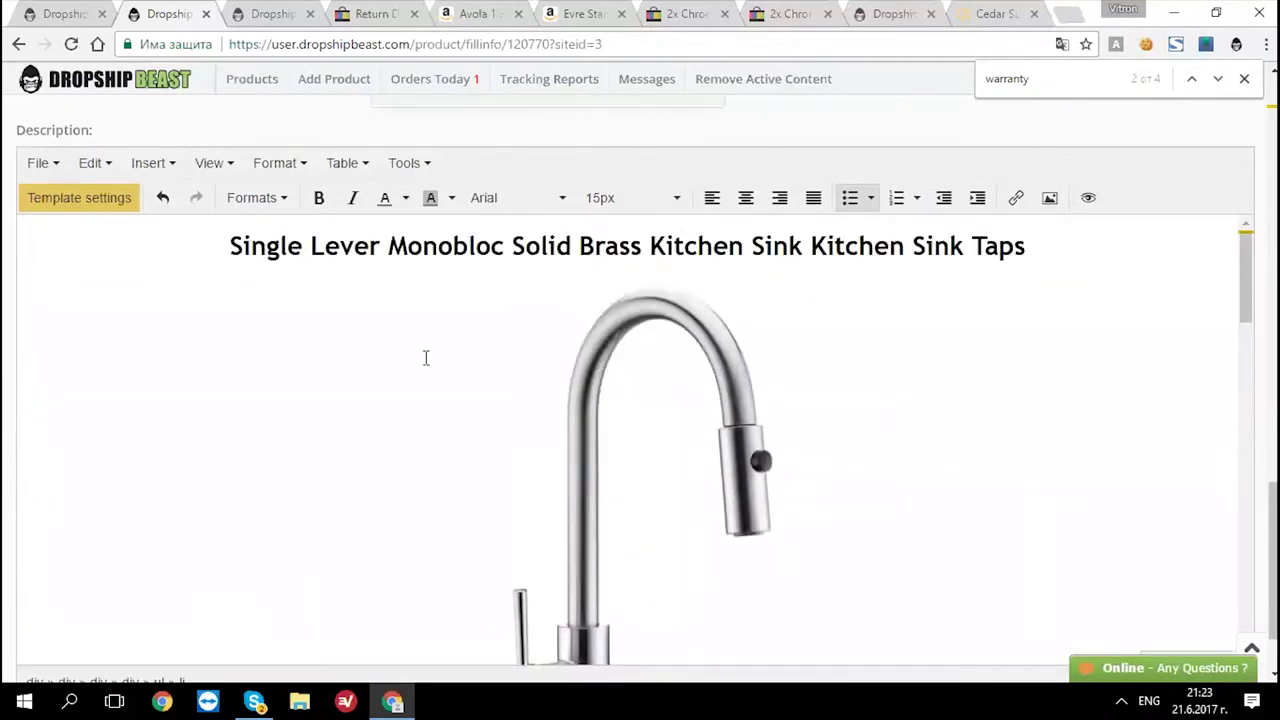
{"action": "scroll", "coordinate": [425, 358], "scroll_direction": "down", "scroll_amount": 8}
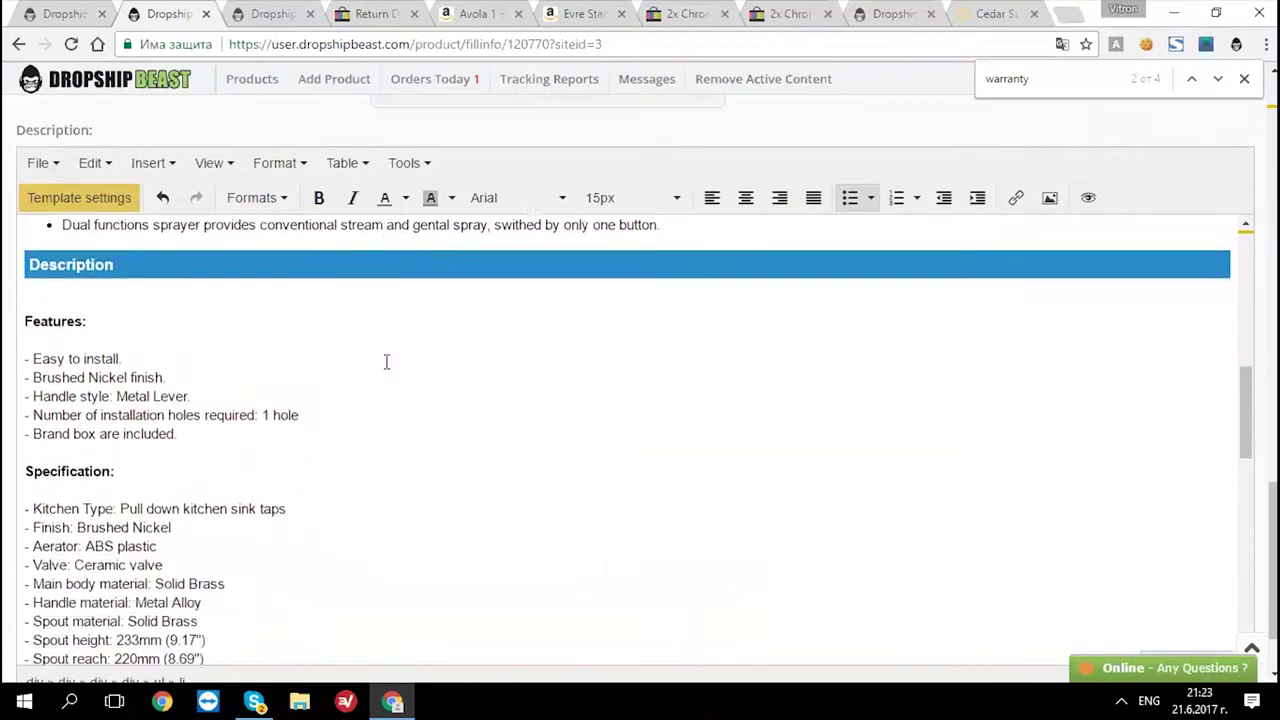
{"action": "scroll", "coordinate": [386, 361], "scroll_direction": "down", "scroll_amount": 10}
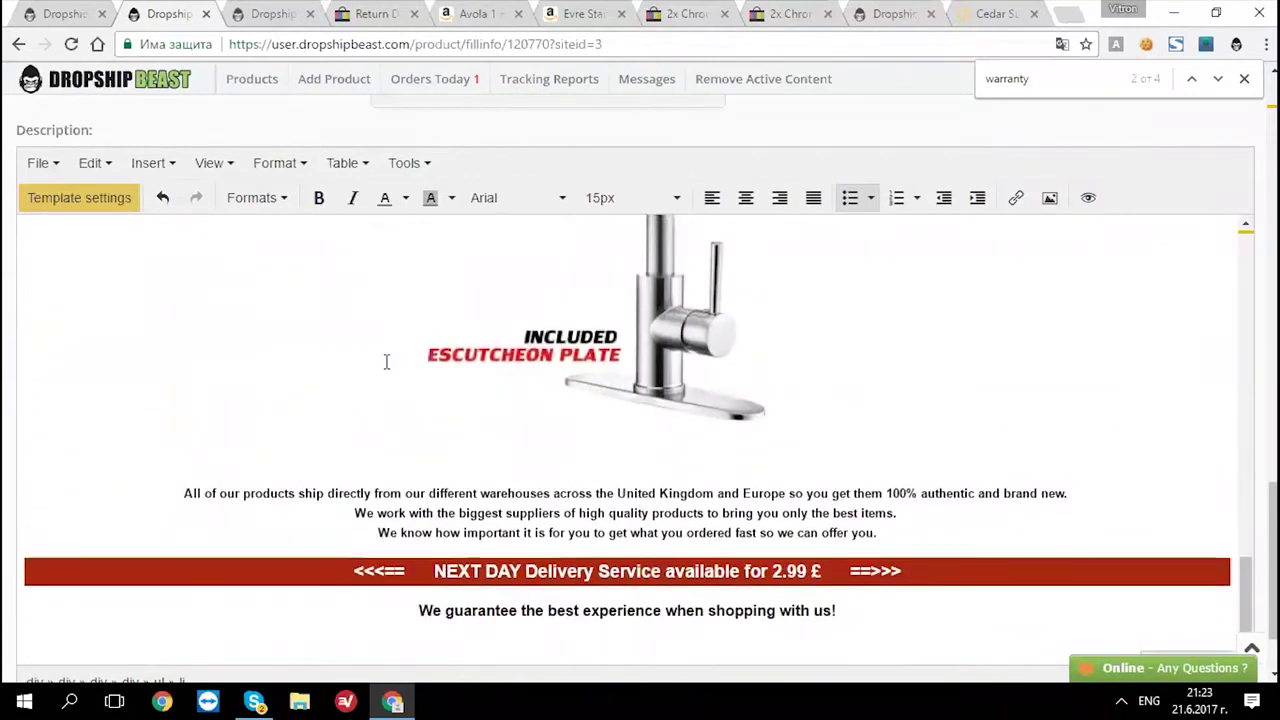
{"action": "scroll", "coordinate": [386, 361], "scroll_direction": "down", "scroll_amount": 2}
{"action": "scroll", "coordinate": [386, 361], "scroll_direction": "up", "scroll_amount": 10}
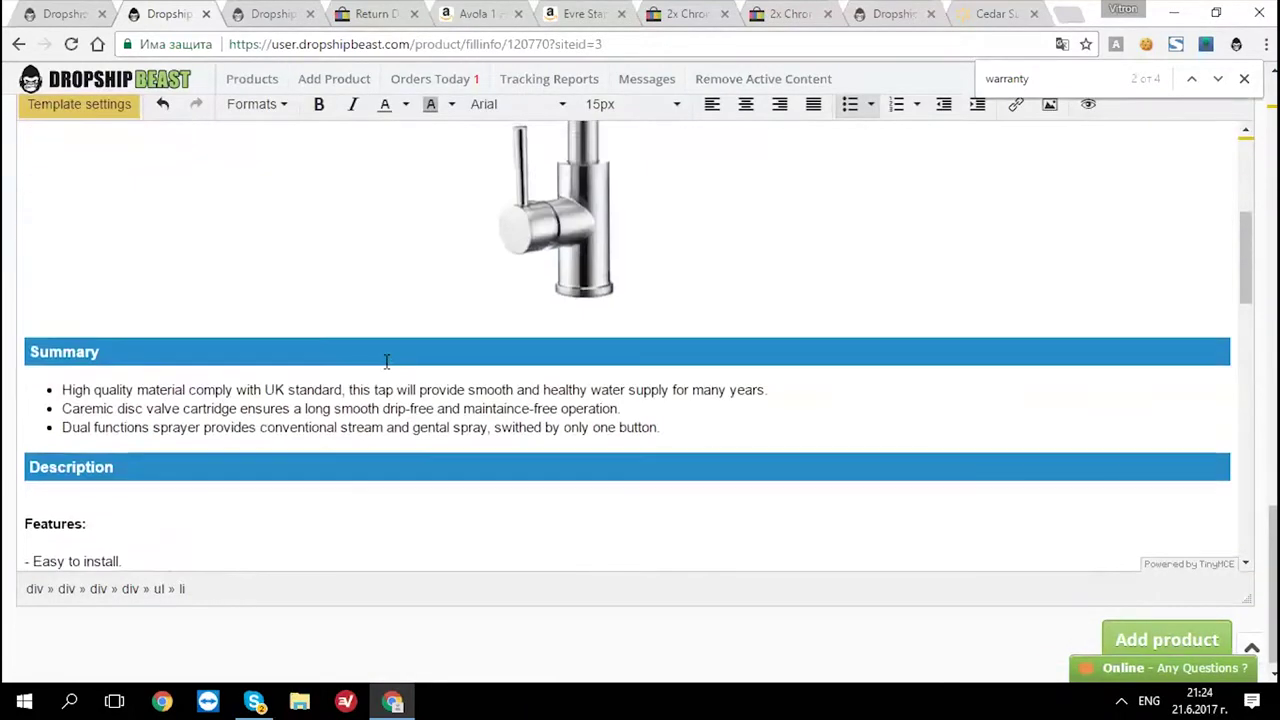
{"action": "scroll", "coordinate": [386, 361], "scroll_direction": "up", "scroll_amount": 5}
{"action": "scroll", "coordinate": [386, 361], "scroll_direction": "up", "scroll_amount": 2}
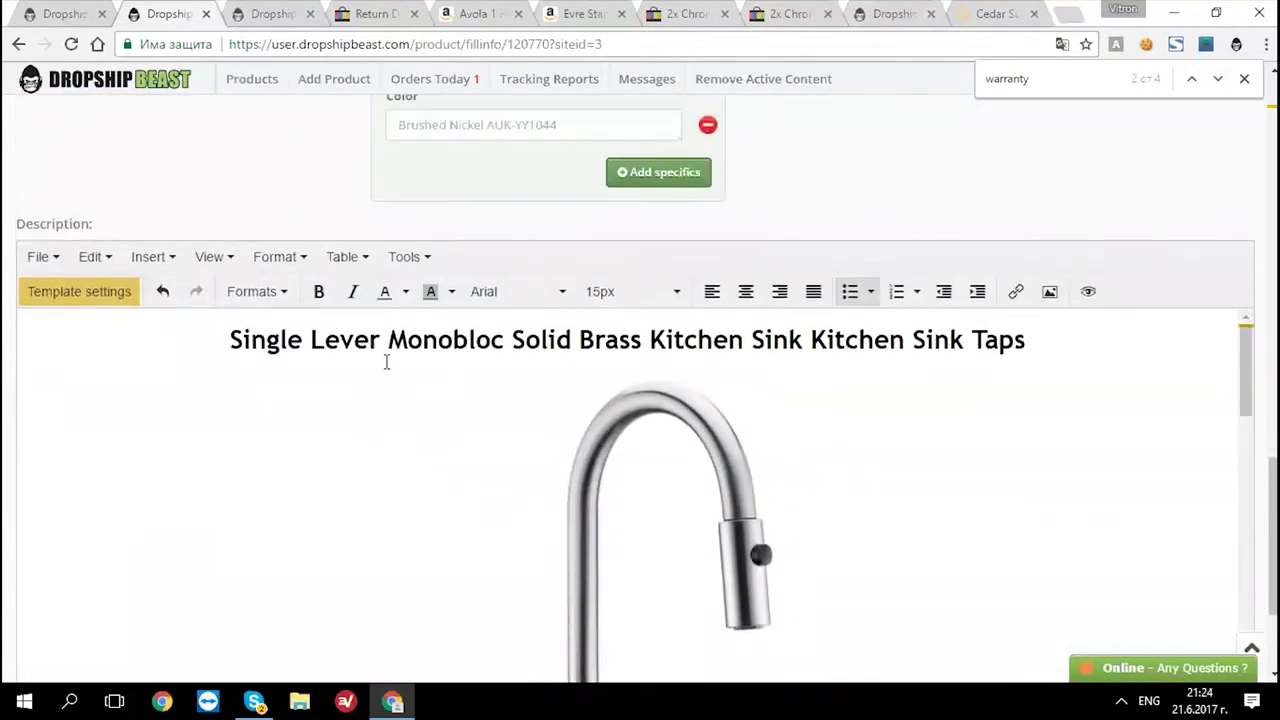
{"action": "scroll", "coordinate": [386, 361], "scroll_direction": "up", "scroll_amount": 14}
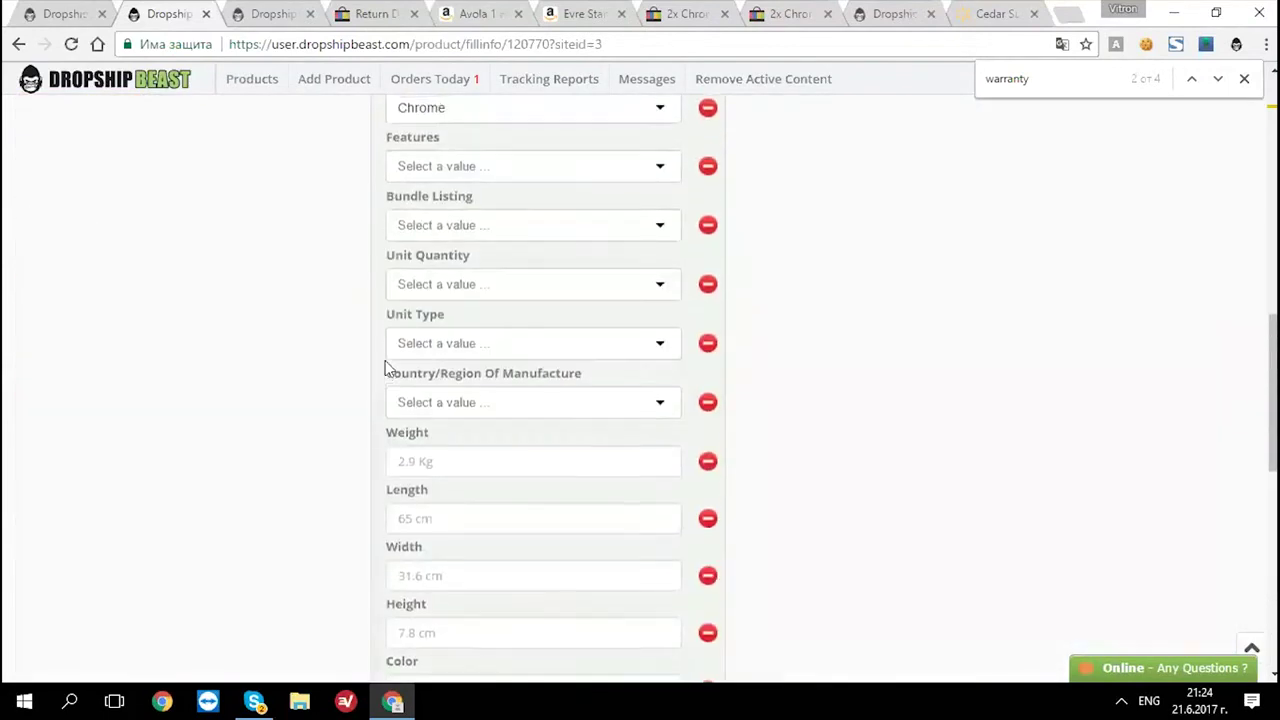
- Append "4444" to the end of the product title and check the heading in the description
{"action": "scroll", "coordinate": [385, 362], "scroll_direction": "up", "scroll_amount": 1}
{"action": "left_click", "coordinate": [546, 268]}
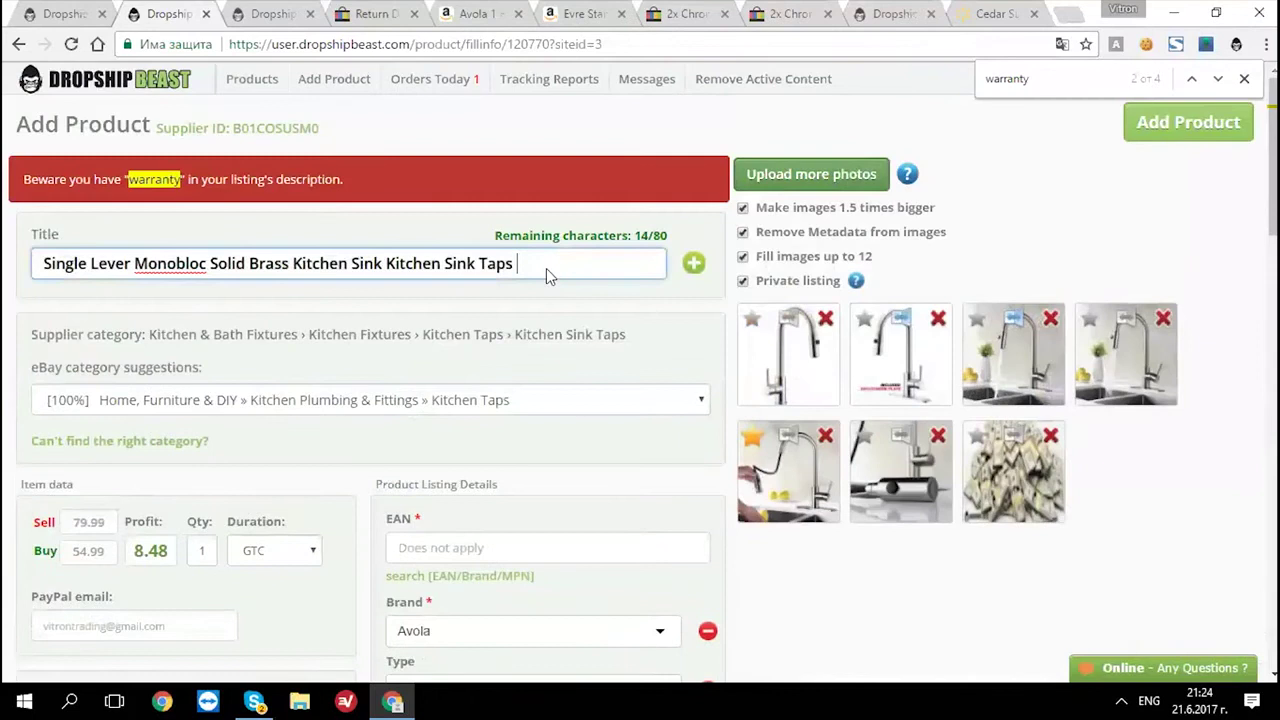
{"action": "type", "text": "4444"}
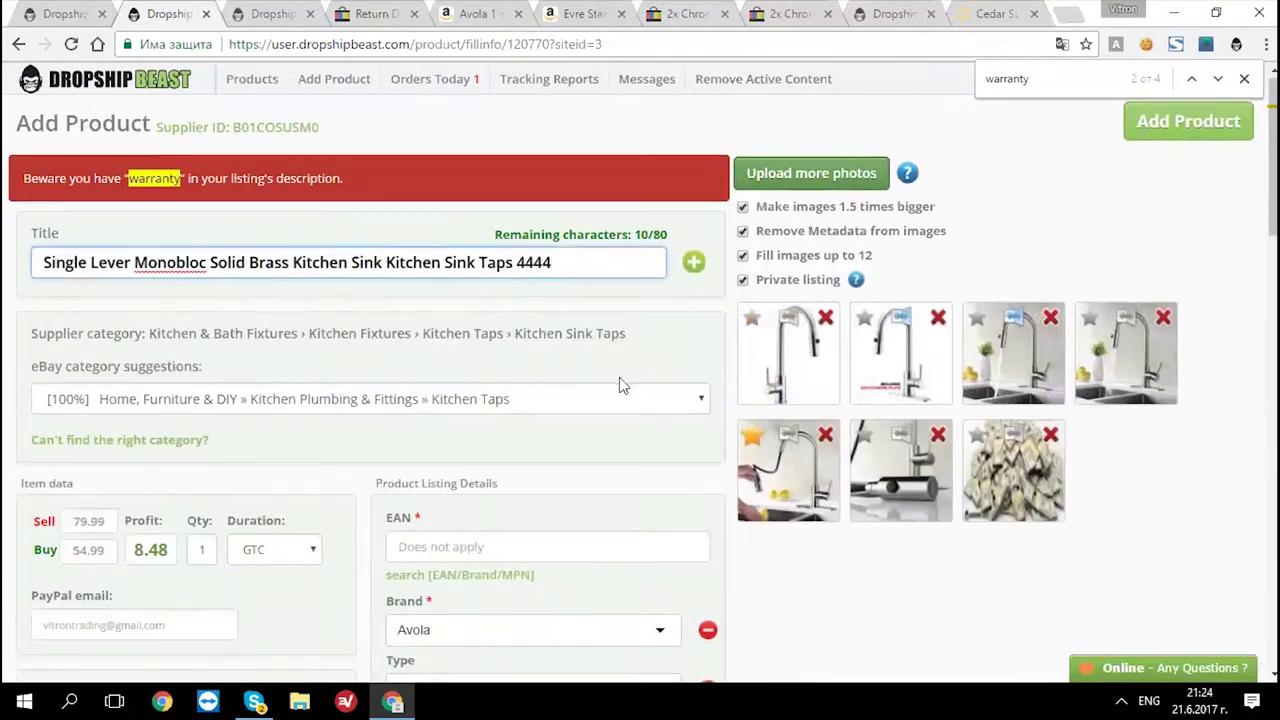
{"action": "scroll", "coordinate": [619, 377], "scroll_direction": "down", "scroll_amount": 15}
{"action": "scroll", "coordinate": [608, 457], "scroll_direction": "down", "scroll_amount": 5}
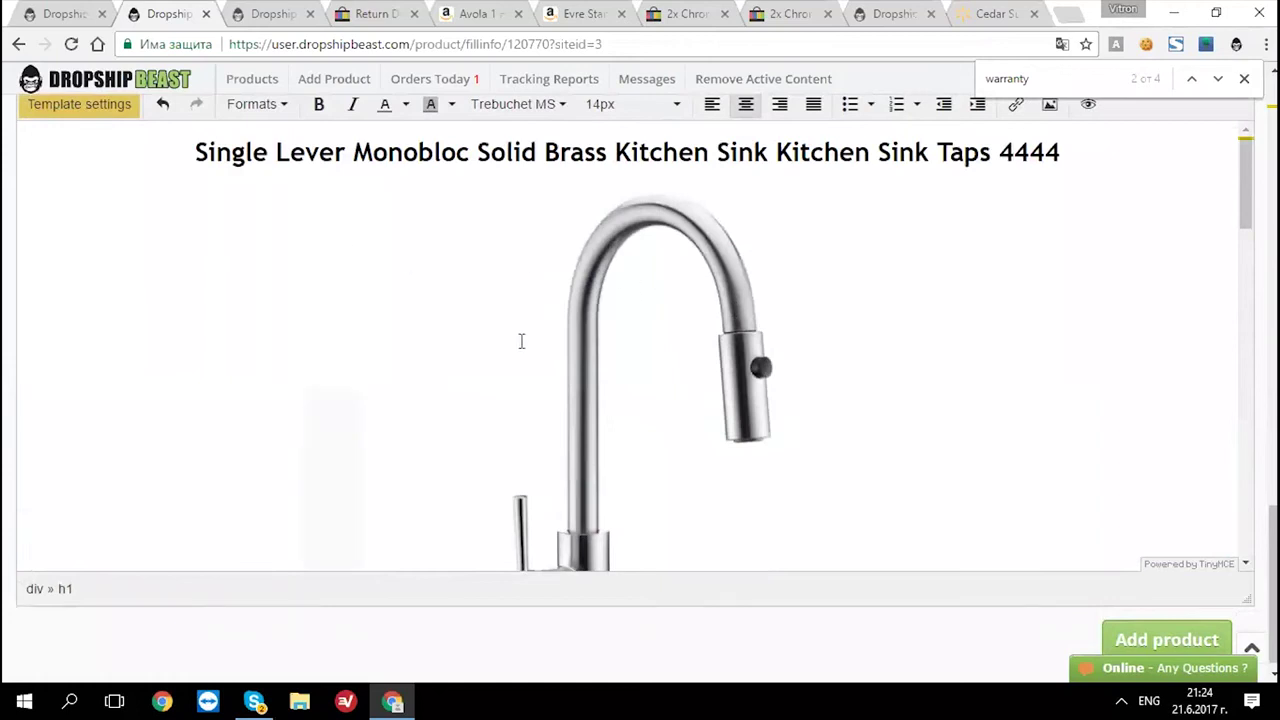
- Highlight the three Summary bullet points in the description, clear the selection and look over the surrounding layout
{"action": "scroll", "coordinate": [520, 340], "scroll_direction": "down", "scroll_amount": 3}
{"action": "left_click_drag", "start_coordinate": [132, 471], "coordinate": [503, 414]}
{"action": "left_click", "coordinate": [340, 420]}
{"action": "scroll", "coordinate": [33, 330], "scroll_direction": "up", "scroll_amount": 2}
{"action": "left_click_drag", "start_coordinate": [70, 345], "coordinate": [703, 417]}
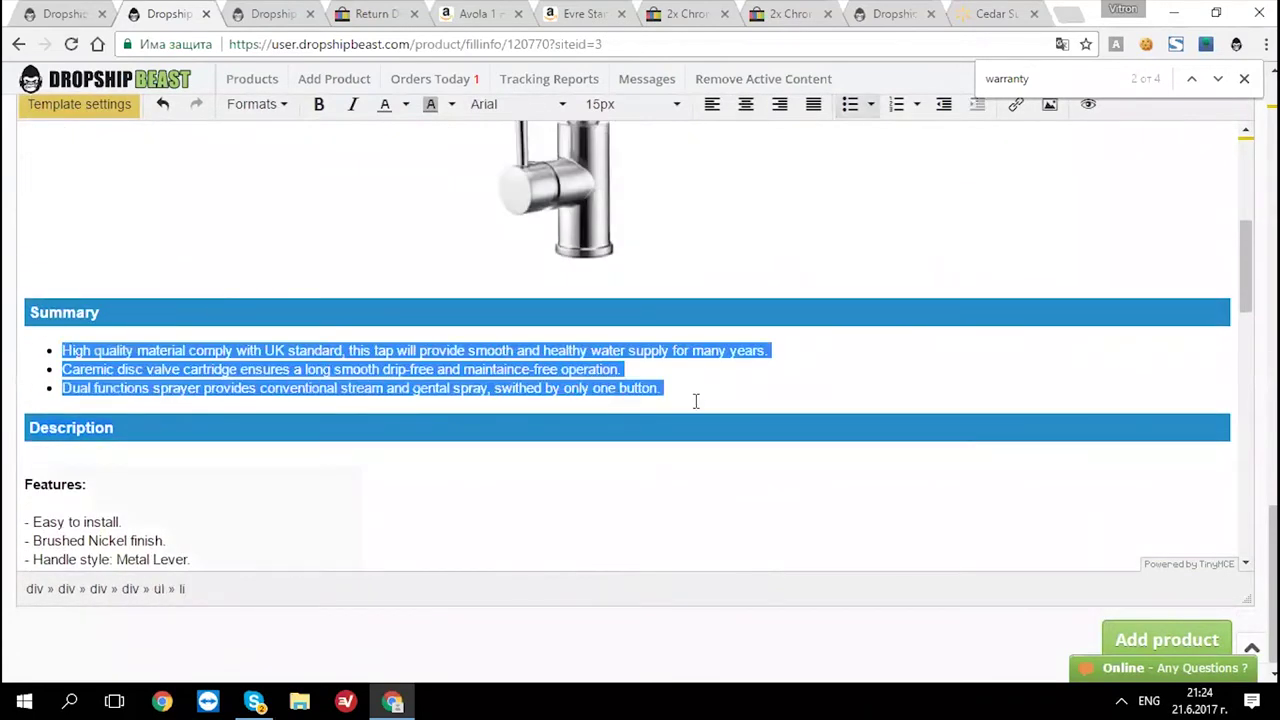
{"action": "left_click", "coordinate": [696, 401]}
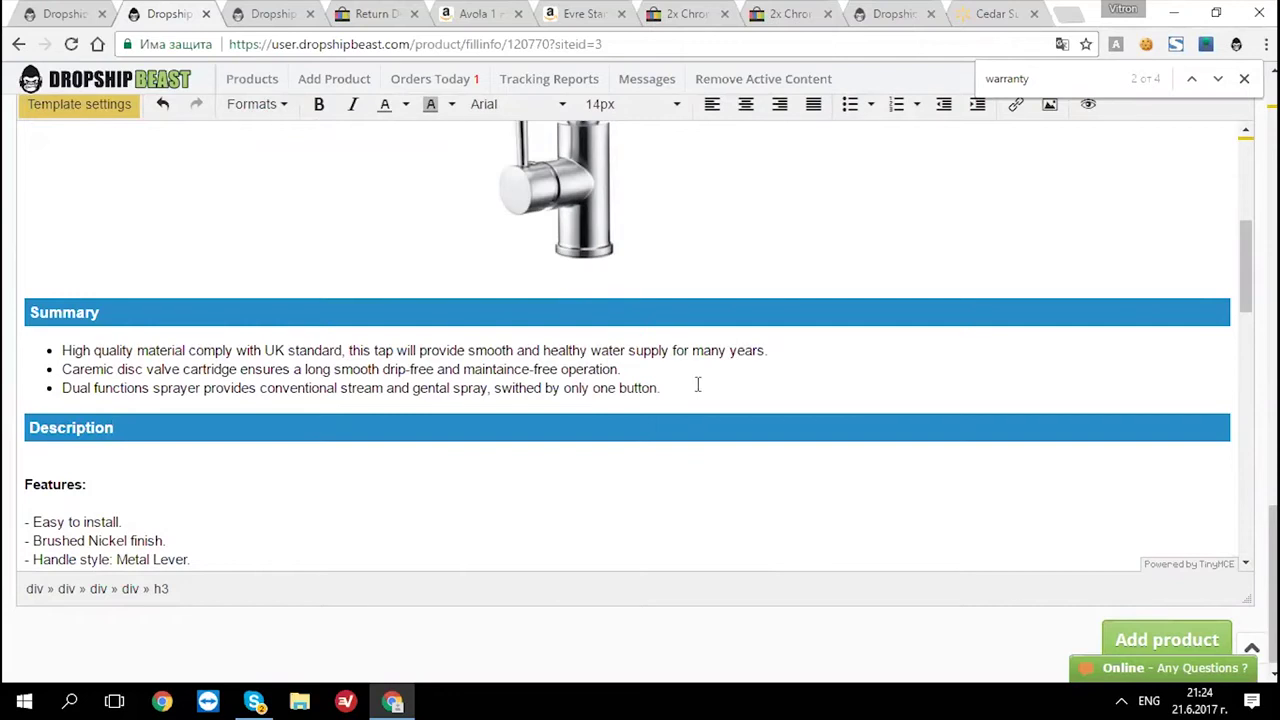
{"action": "scroll", "coordinate": [698, 384], "scroll_direction": "up", "scroll_amount": 3}
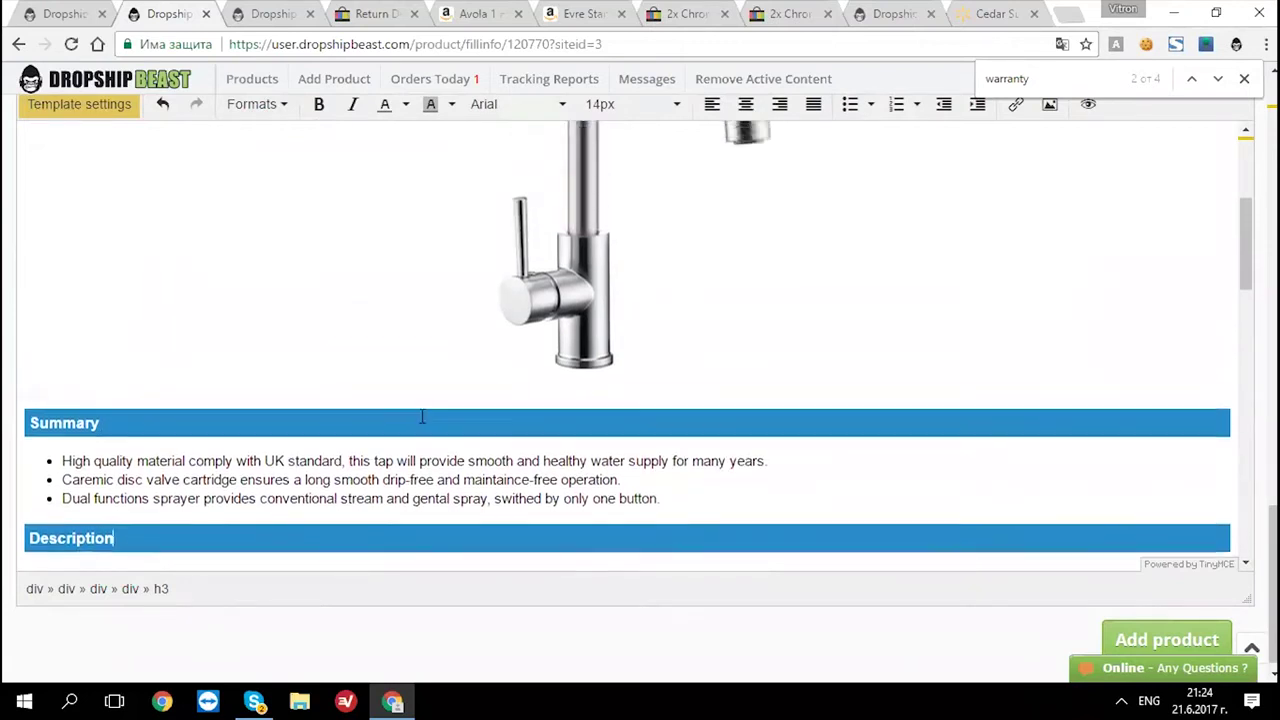
{"action": "scroll", "coordinate": [457, 257], "scroll_direction": "down", "scroll_amount": 3}
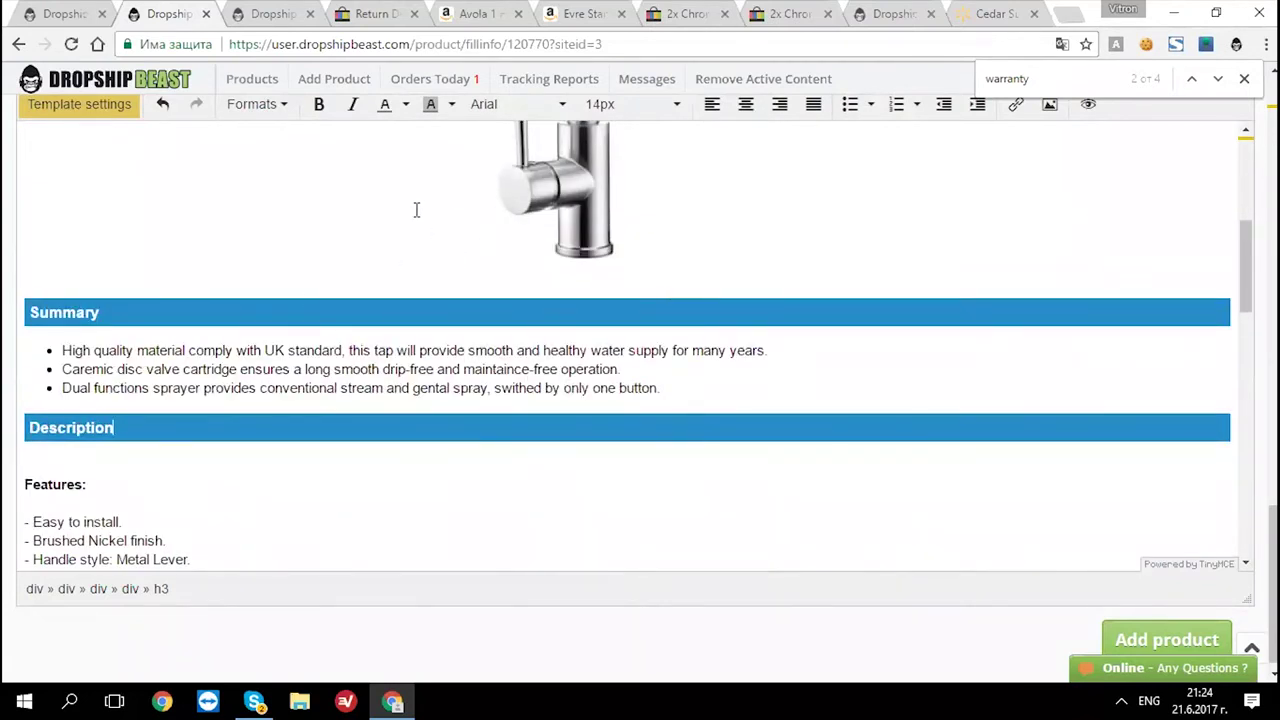
- Apply the description template with one image above the text and two below, using a red theme and Large images
{"action": "scroll", "coordinate": [416, 210], "scroll_direction": "up", "scroll_amount": 2}
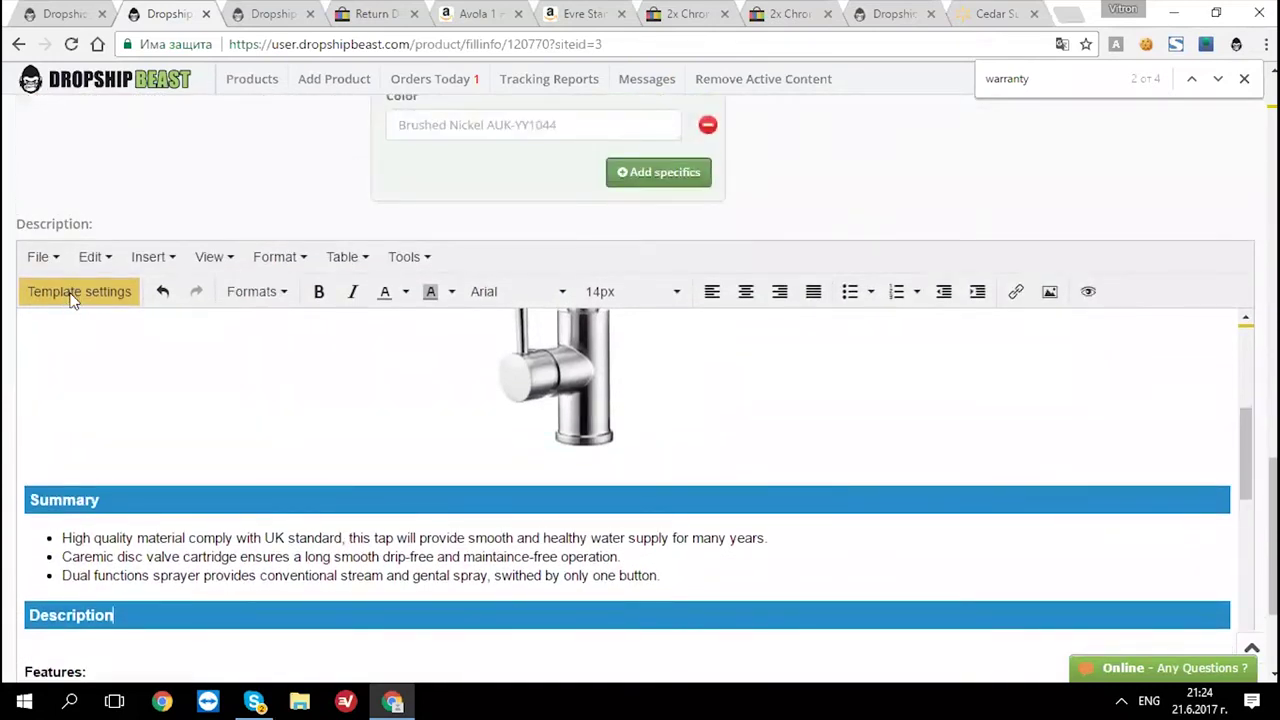
{"action": "left_click", "coordinate": [72, 295]}
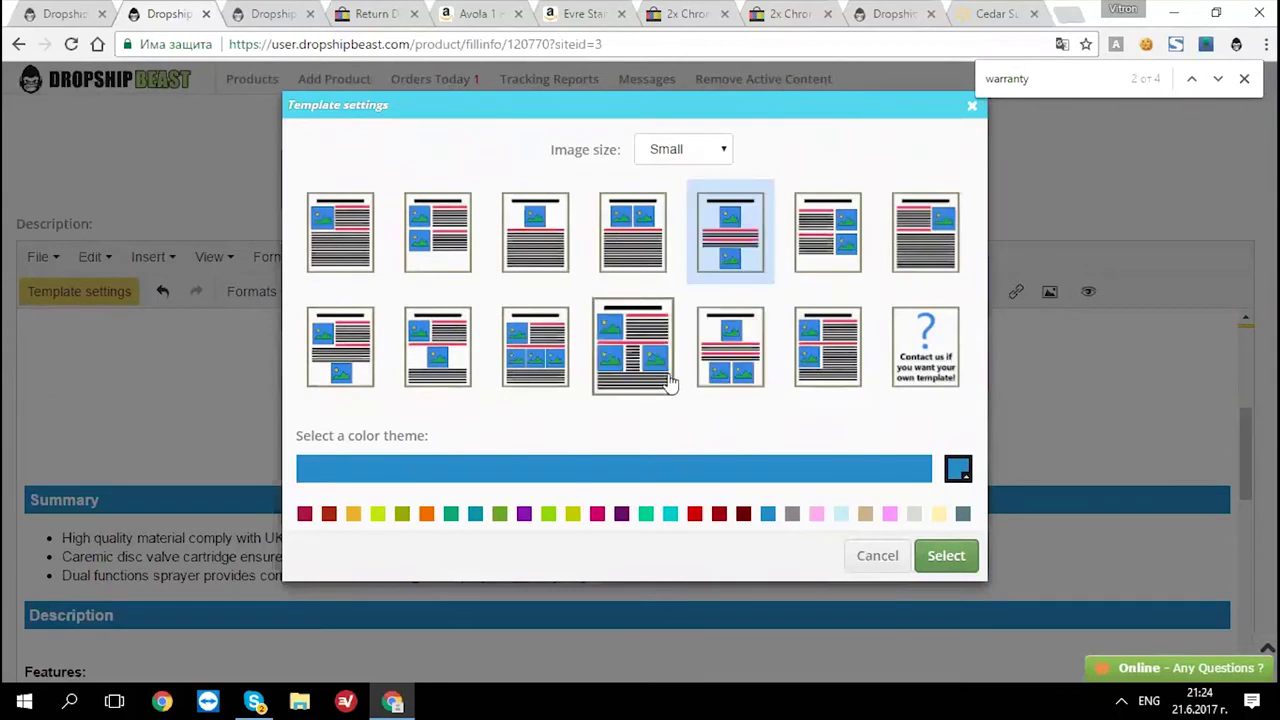
{"action": "left_click", "coordinate": [745, 352]}
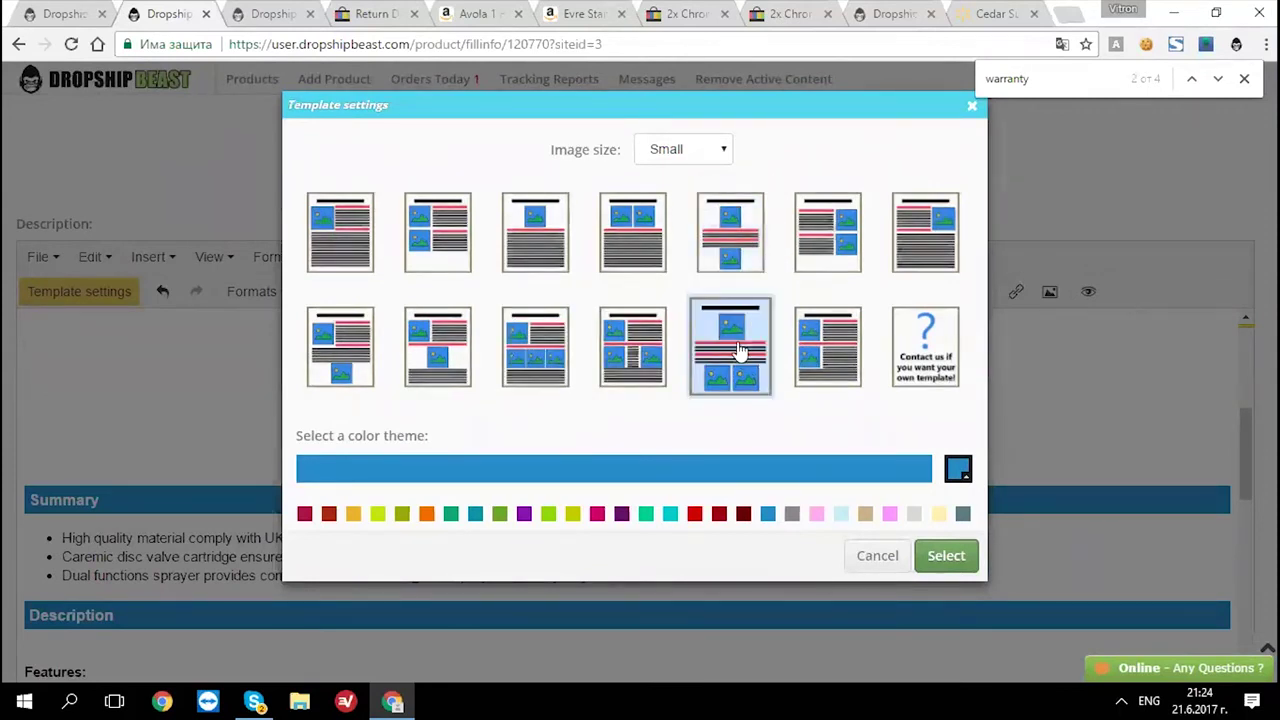
{"action": "left_click", "coordinate": [694, 513]}
{"action": "left_click", "coordinate": [700, 152]}
{"action": "left_click", "coordinate": [694, 206]}
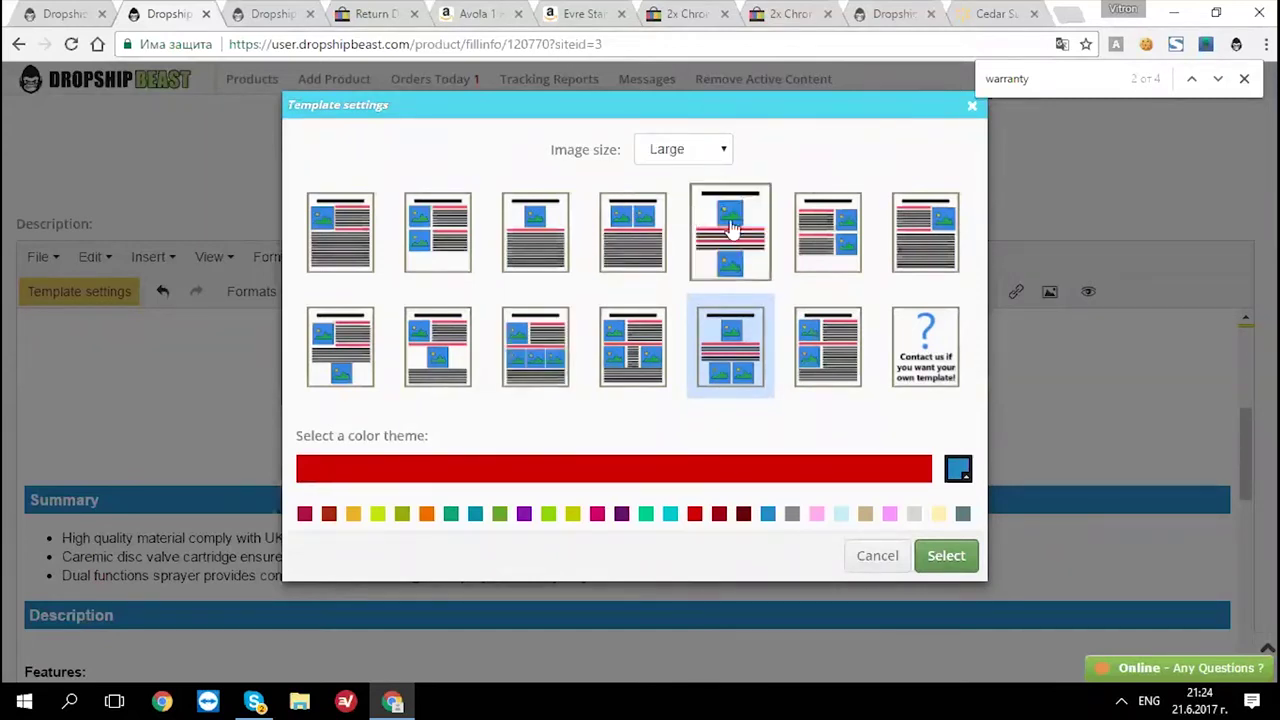
{"action": "left_click", "coordinate": [946, 555]}
{"action": "scroll", "coordinate": [489, 473], "scroll_direction": "down", "scroll_amount": 10}
{"action": "scroll", "coordinate": [489, 473], "scroll_direction": "down", "scroll_amount": 2}
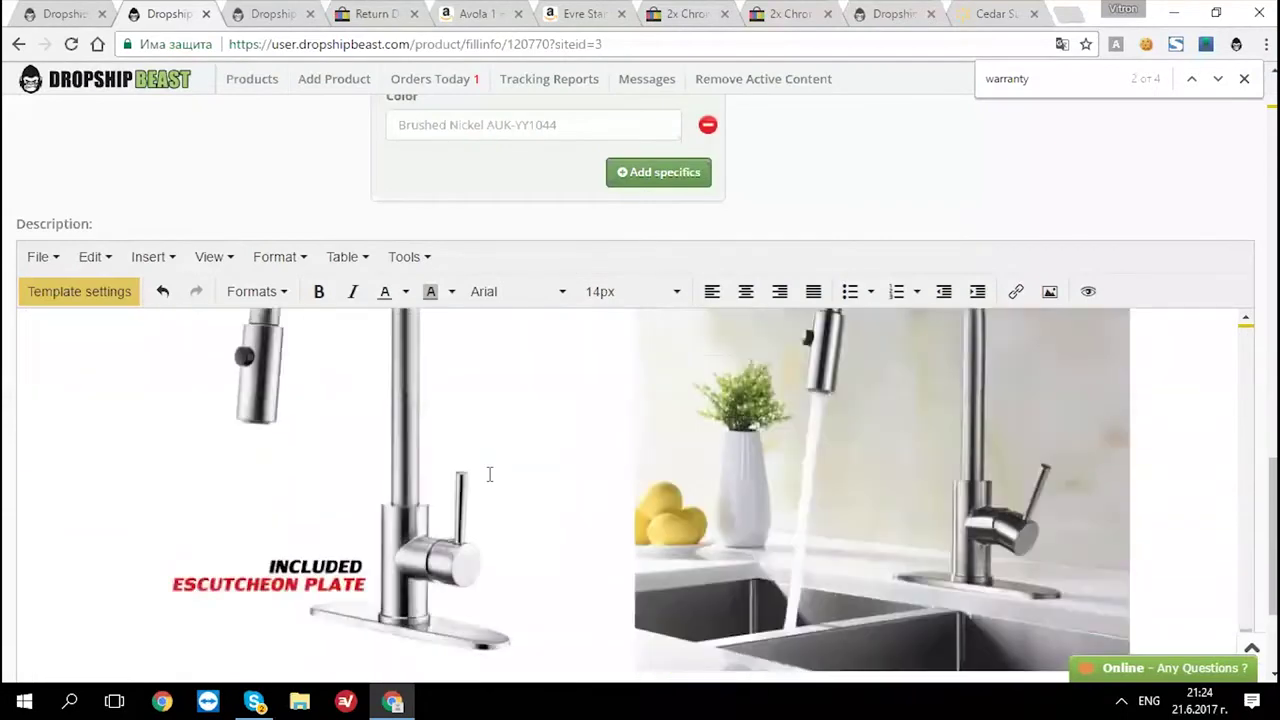
{"action": "scroll", "coordinate": [489, 473], "scroll_direction": "up", "scroll_amount": 2}
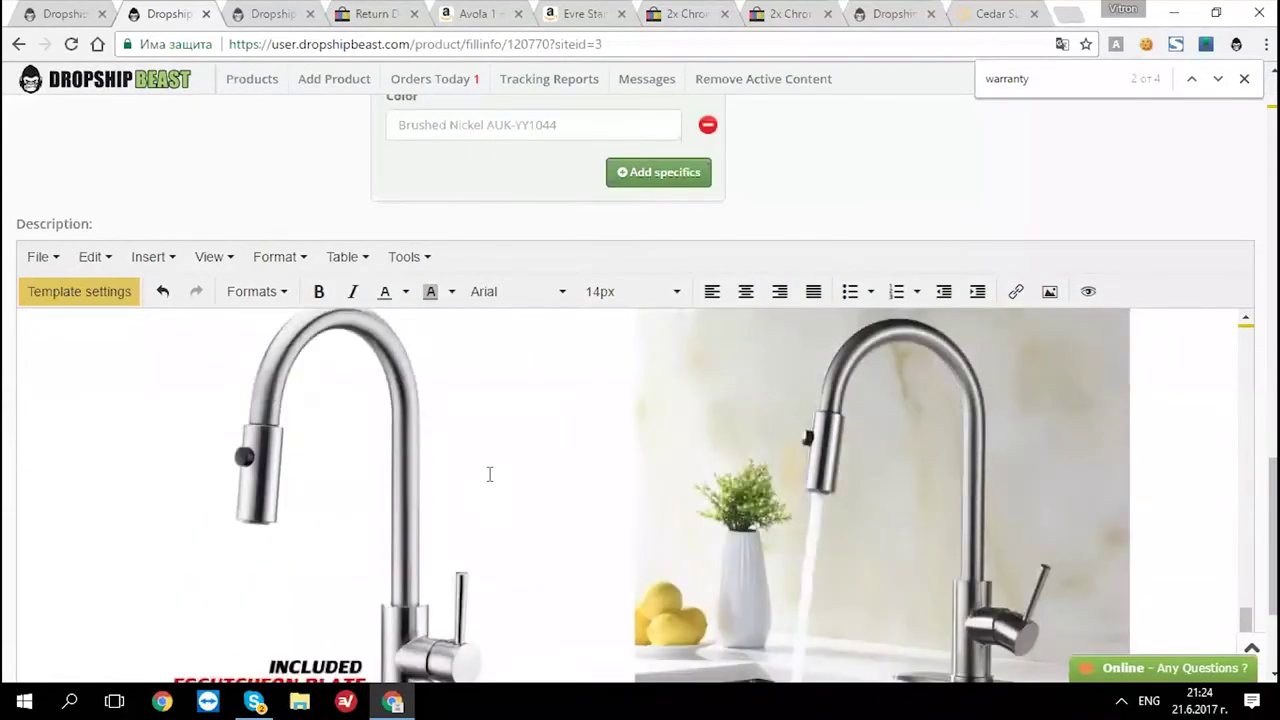
{"action": "scroll", "coordinate": [489, 473], "scroll_direction": "down", "scroll_amount": 1}
- Switch the template to the layout with an image beside the summary and two flanking the description, with Medium images
{"action": "left_click", "coordinate": [71, 300]}
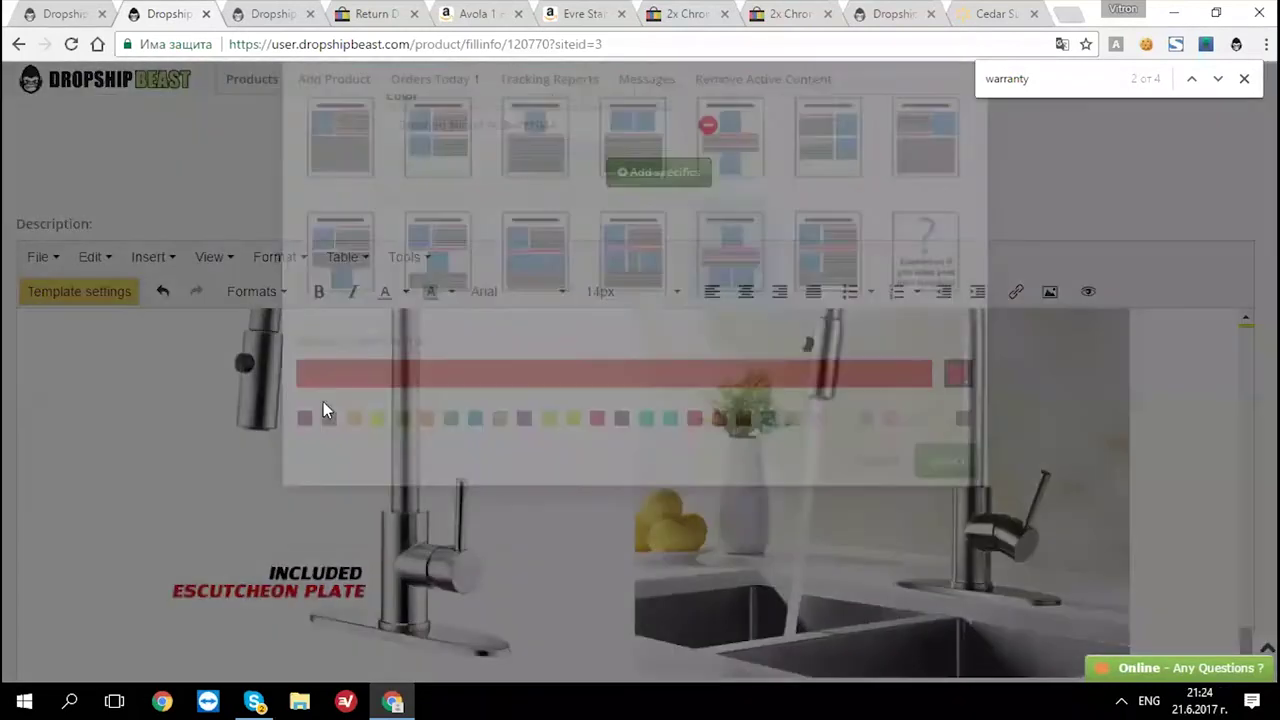
{"action": "left_click", "coordinate": [692, 158]}
{"action": "left_click", "coordinate": [687, 192]}
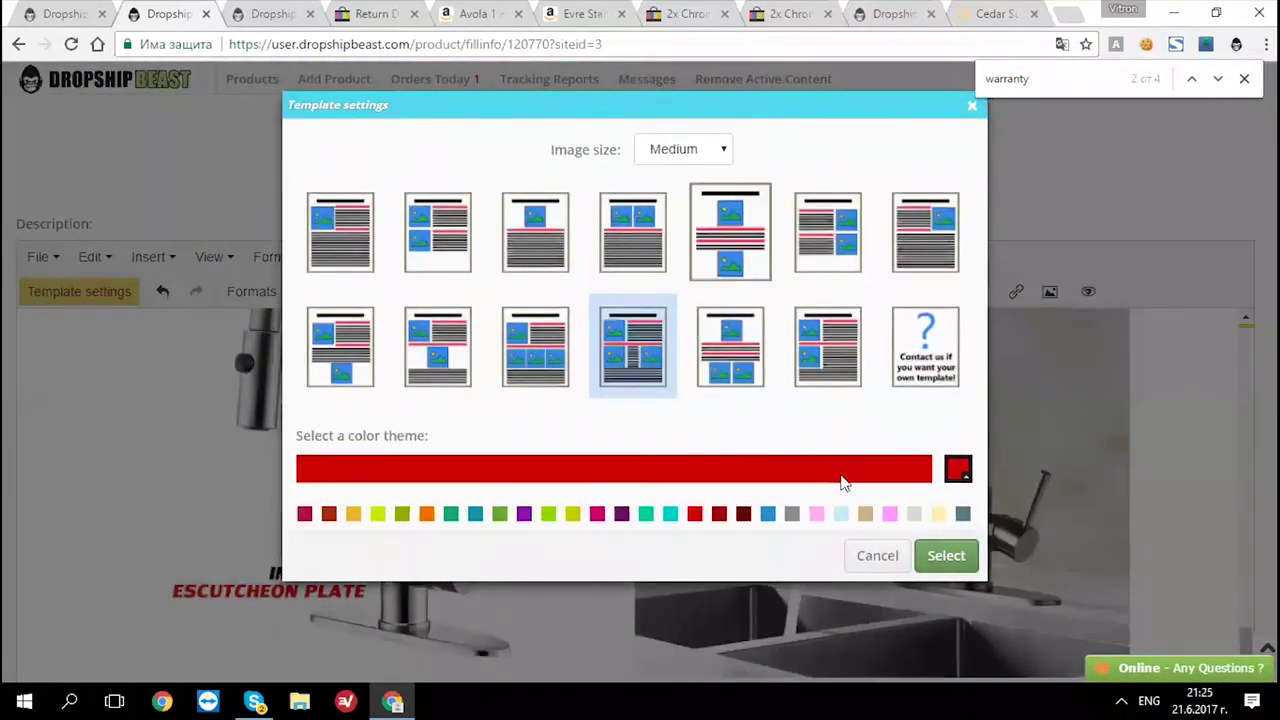
{"action": "key", "text": "Return"}
{"action": "scroll", "coordinate": [842, 474], "scroll_direction": "up", "scroll_amount": 5}
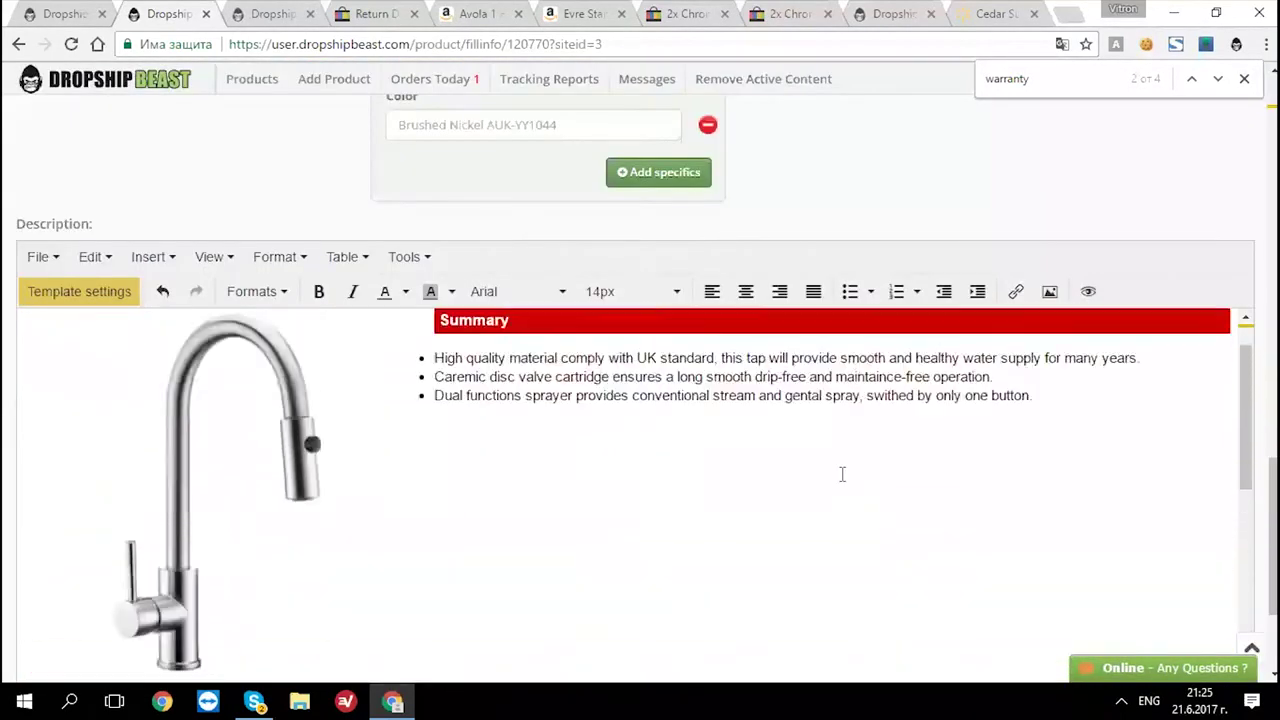
{"action": "scroll", "coordinate": [842, 474], "scroll_direction": "down", "scroll_amount": 5}
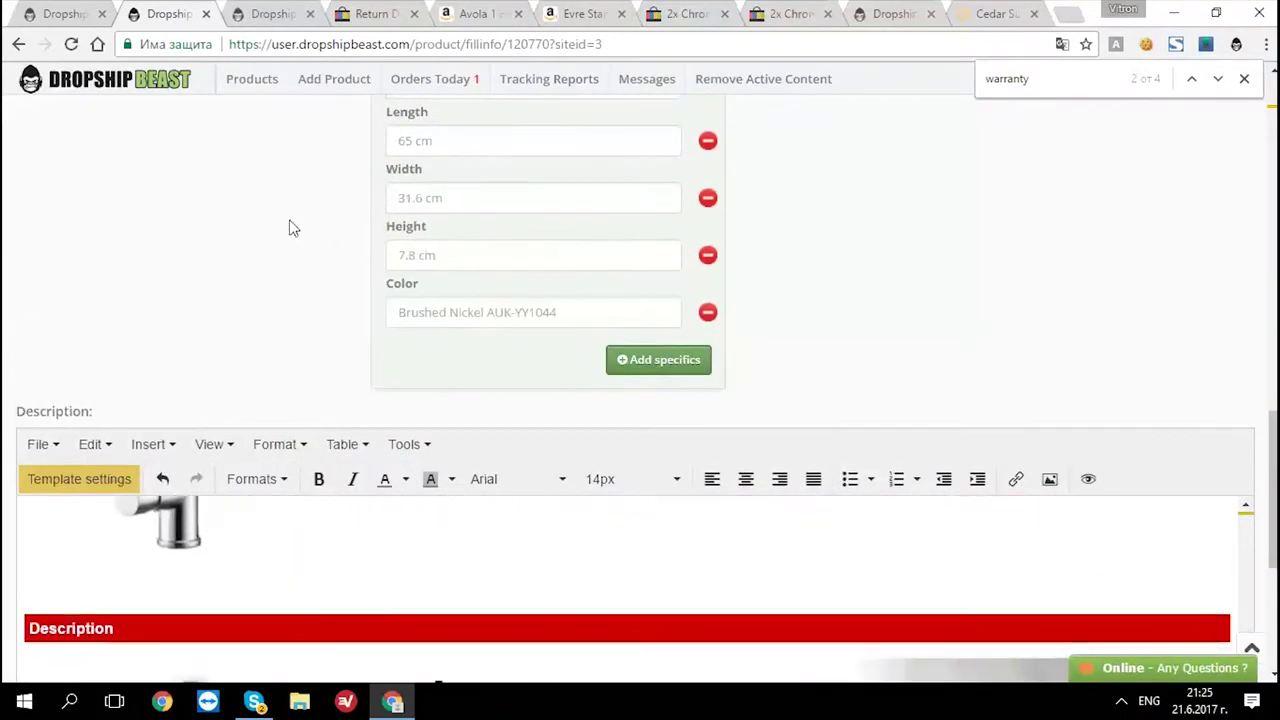
{"action": "scroll", "coordinate": [497, 325], "scroll_direction": "down", "scroll_amount": 3}
{"action": "scroll", "coordinate": [580, 349], "scroll_direction": "up", "scroll_amount": 5}
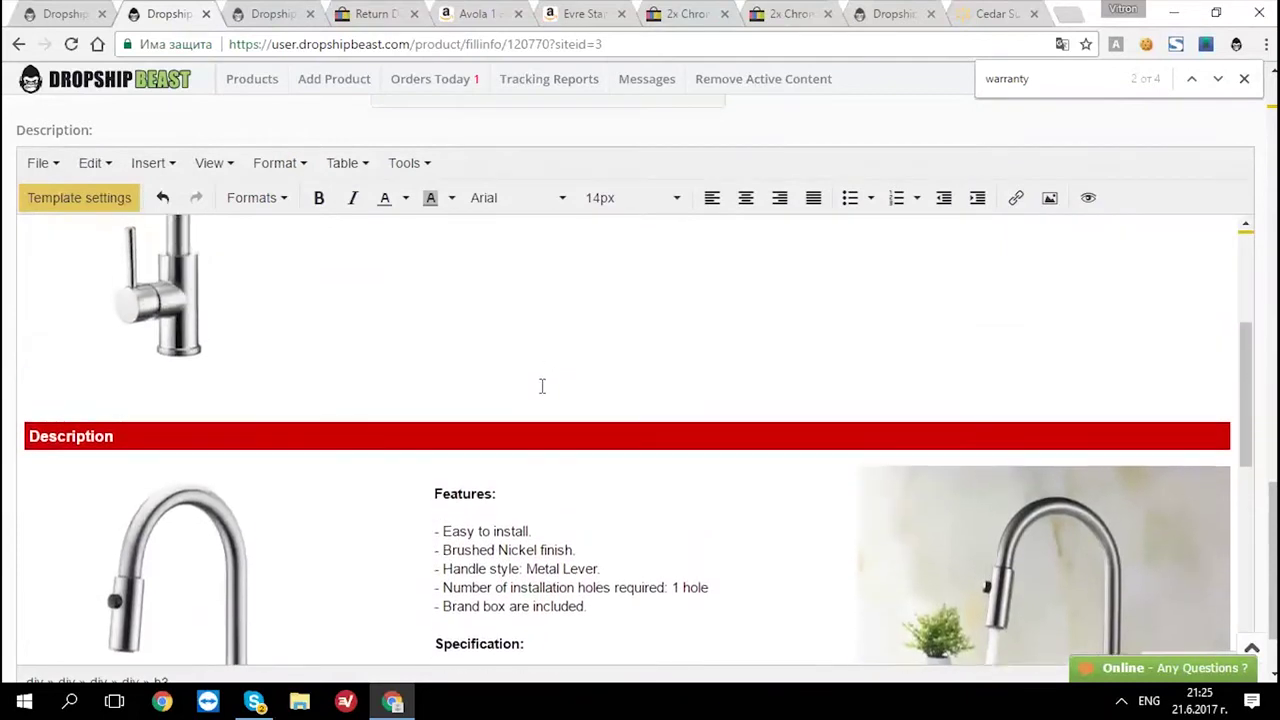
- Make the second Summary bullet, about the disc valve cartridge, bold and set its font size to 20px
{"action": "scroll", "coordinate": [540, 386], "scroll_direction": "up", "scroll_amount": 5}
{"action": "left_click", "coordinate": [440, 331]}
{"action": "left_click_drag", "start_coordinate": [435, 331], "coordinate": [529, 330]}
{"action": "left_click_drag", "start_coordinate": [995, 348], "coordinate": [437, 346]}
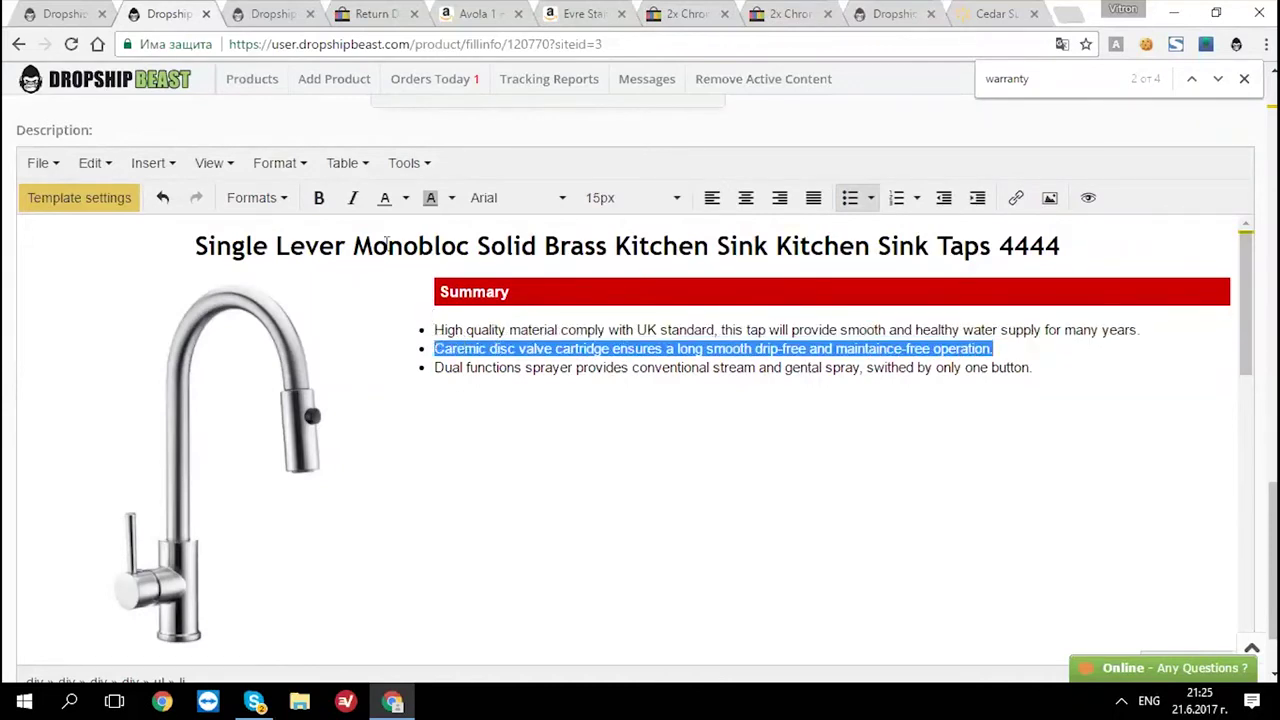
{"action": "key", "text": "ctrl+b"}
{"action": "left_click", "coordinate": [614, 200]}
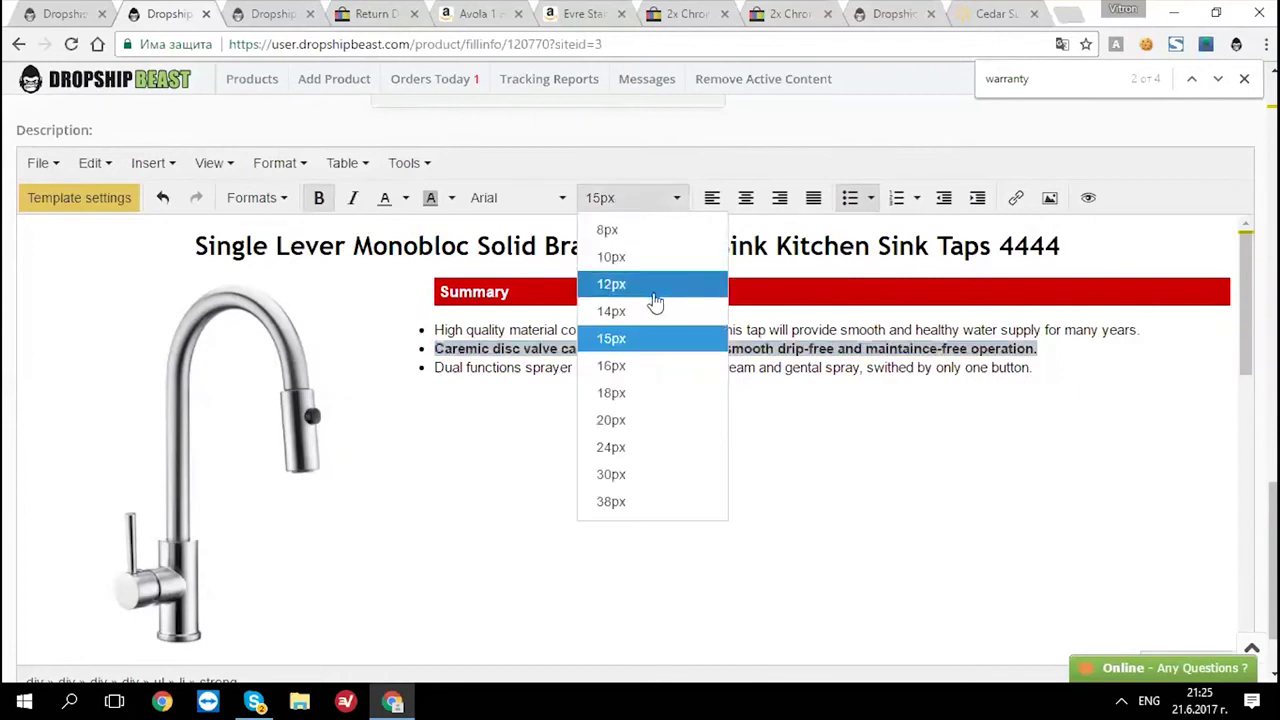
{"action": "left_click", "coordinate": [667, 425]}
- Colour the words around "comply with UK standard" in the first Summary bullet cyan and look through the formatted description
{"action": "left_click_drag", "start_coordinate": [531, 329], "coordinate": [724, 329]}
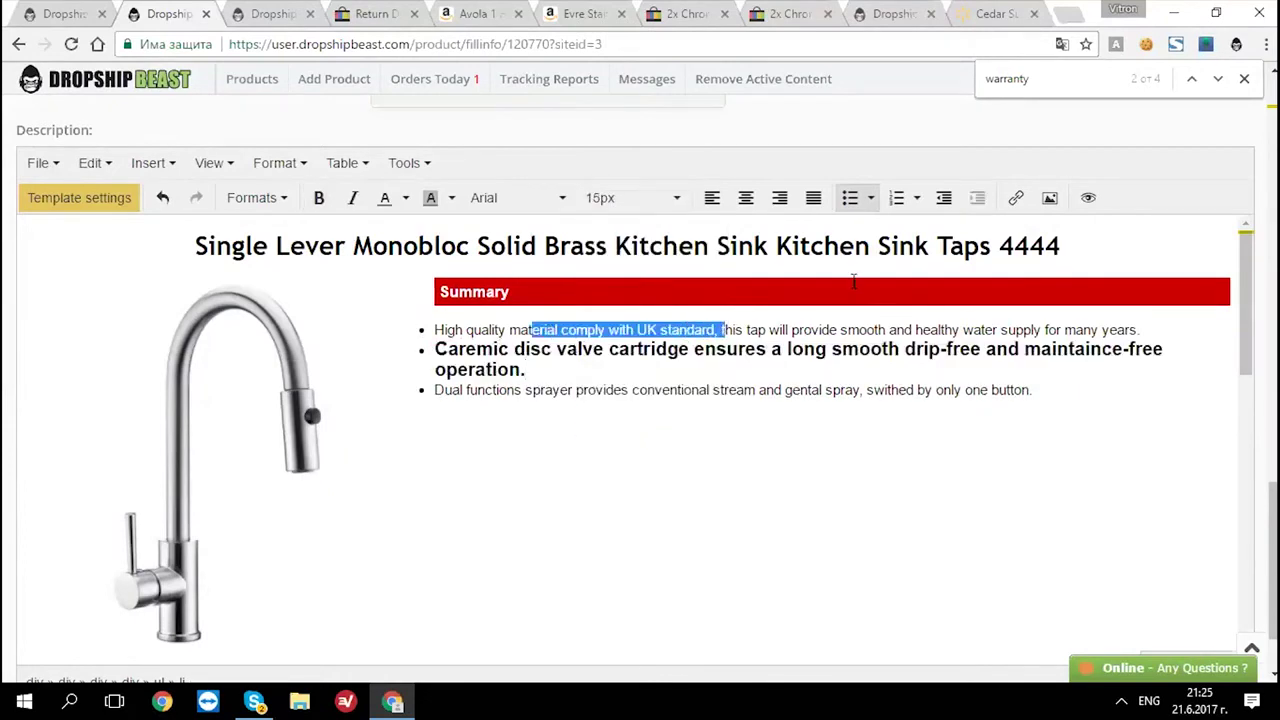
{"action": "left_click", "coordinate": [405, 198]}
{"action": "key", "text": "shift+Up"}
{"action": "key", "text": "shift+Down"}
{"action": "key", "text": "Right"}
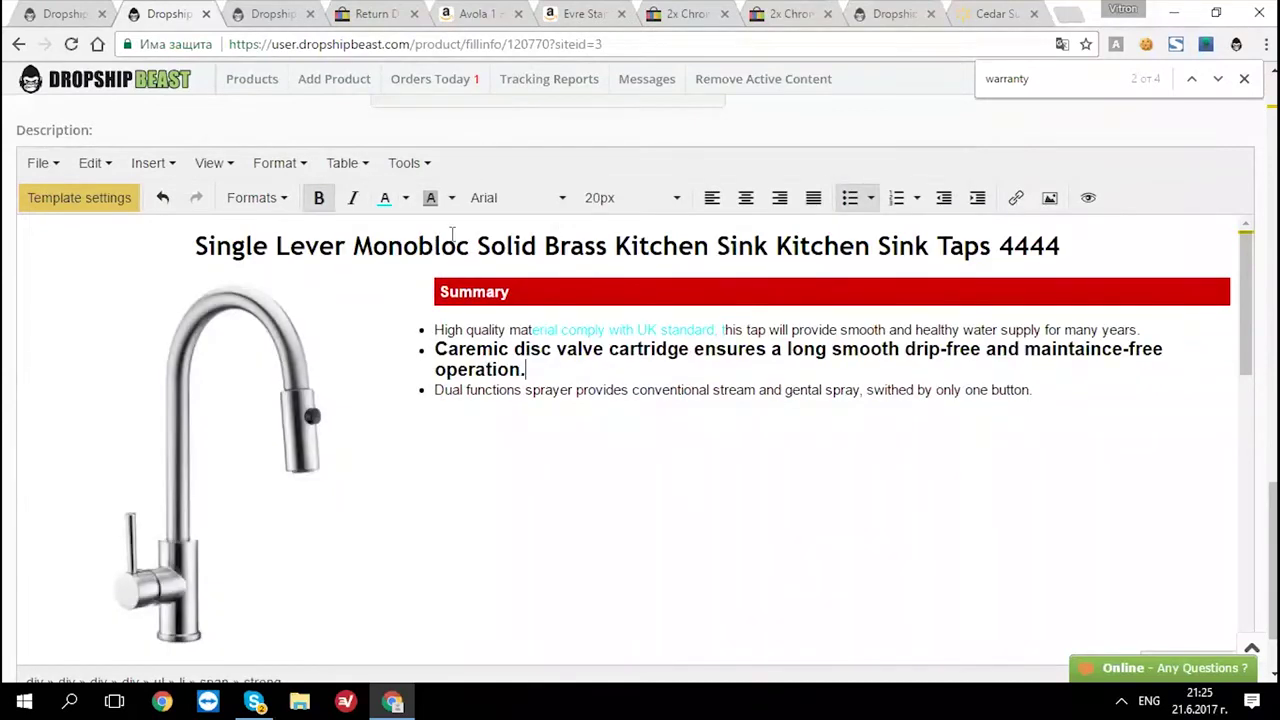
{"action": "scroll", "coordinate": [347, 403], "scroll_direction": "down", "scroll_amount": 10}
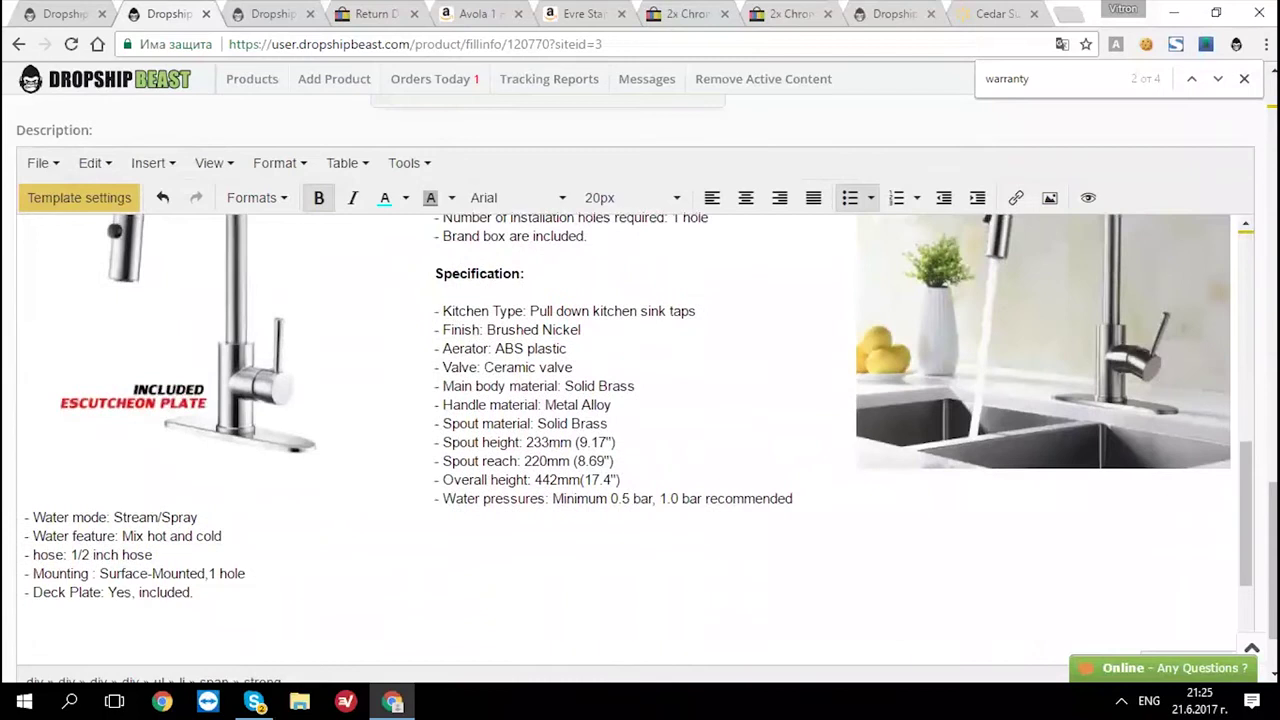
{"action": "scroll", "coordinate": [1088, 230], "scroll_direction": "up", "scroll_amount": 1}
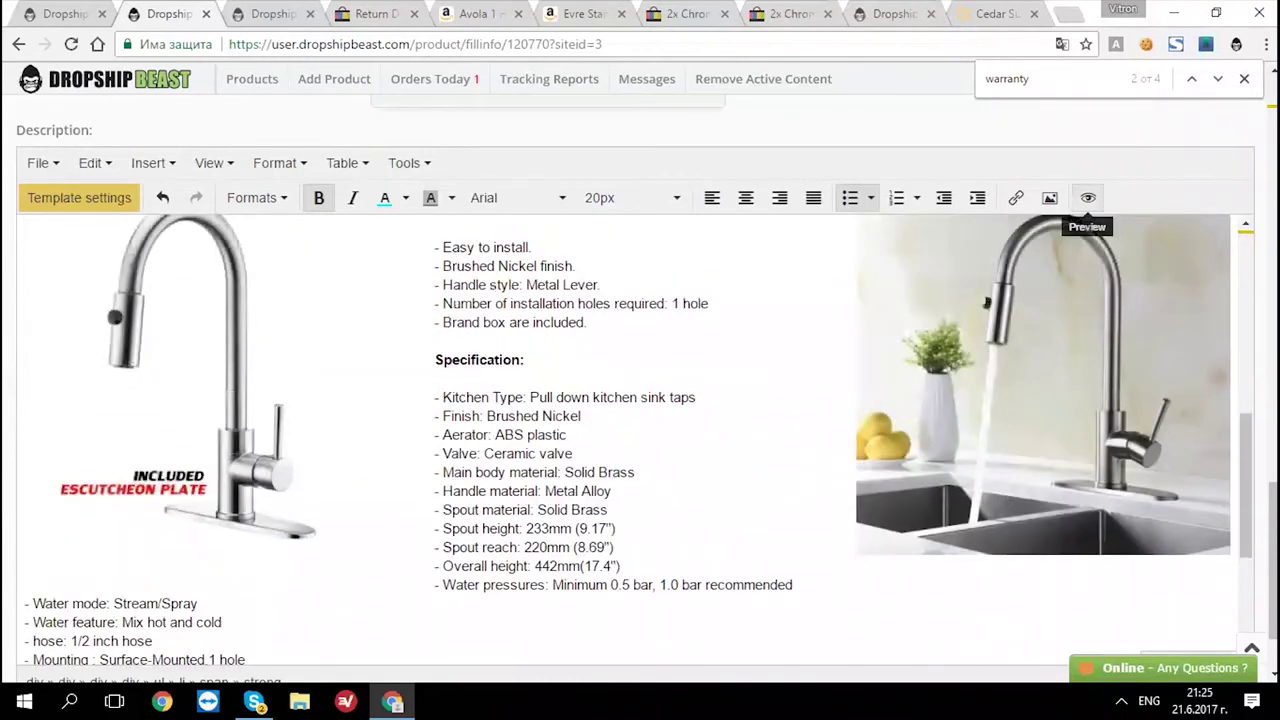
- Preview the formatted description, check its summary, images and specification text, and close the preview
{"action": "left_click", "coordinate": [1088, 197]}
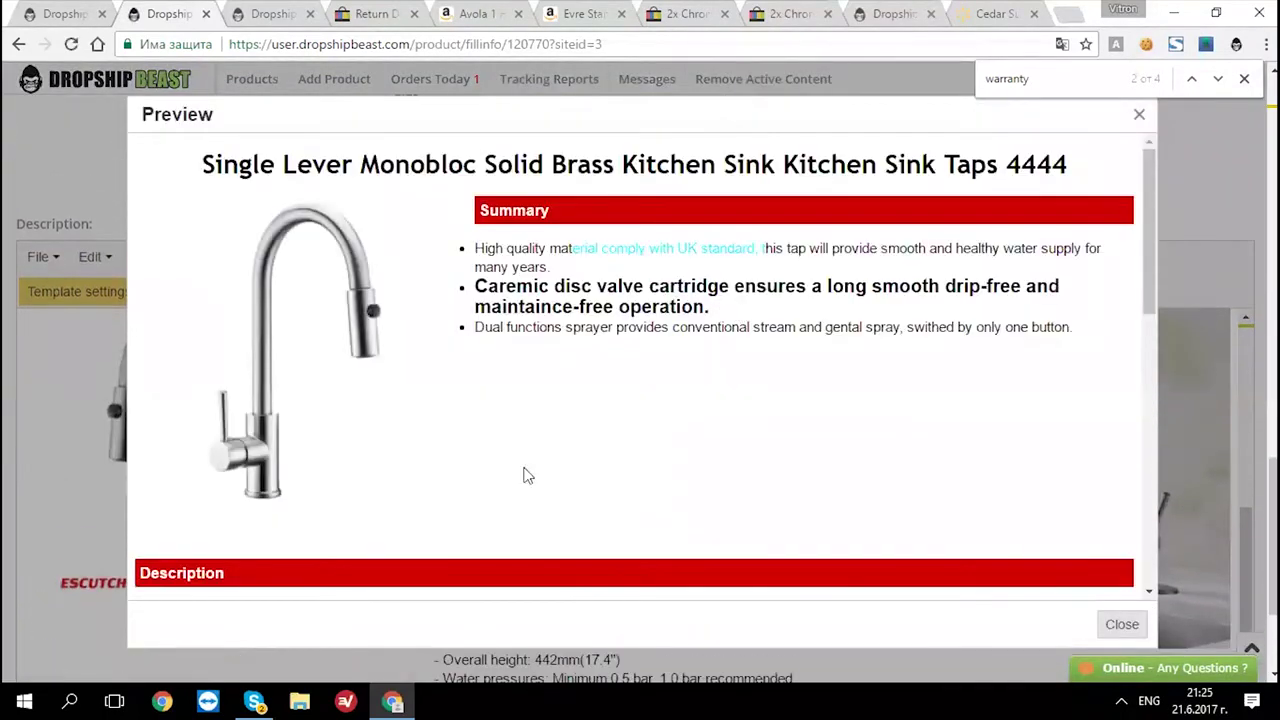
{"action": "scroll", "coordinate": [632, 425], "scroll_direction": "down", "scroll_amount": 10}
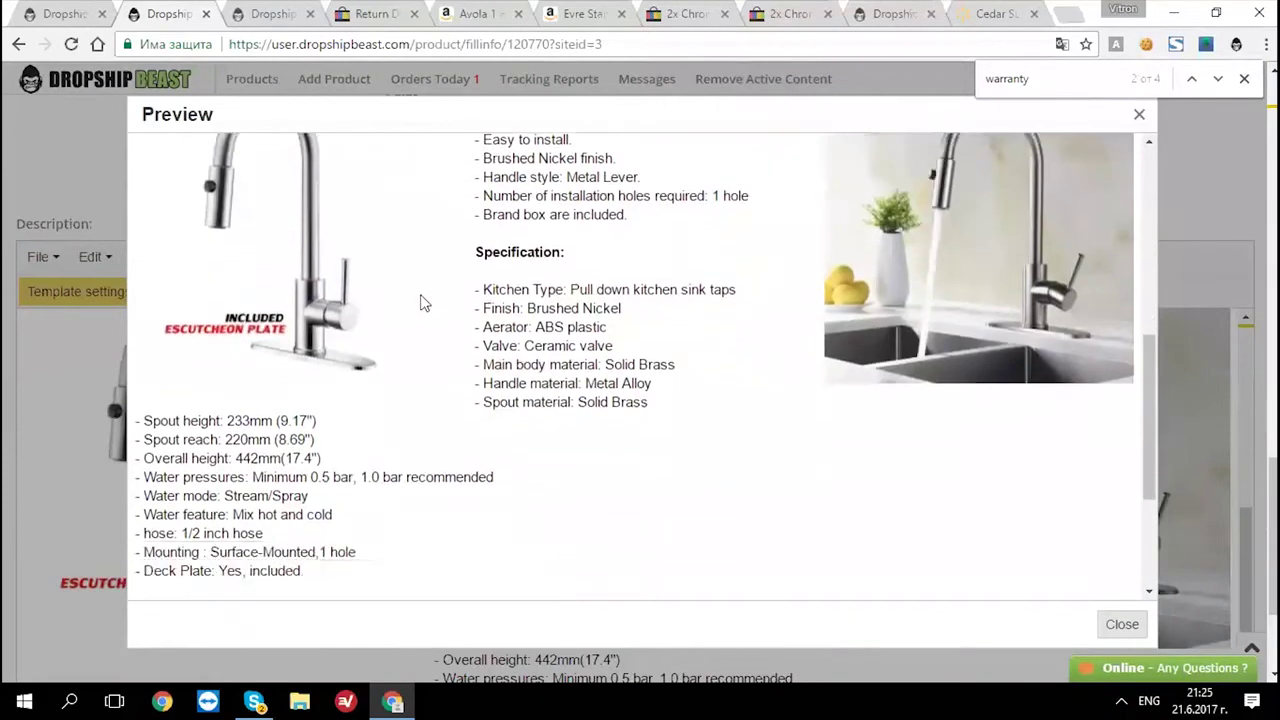
{"action": "scroll", "coordinate": [480, 362], "scroll_direction": "down", "scroll_amount": 1}
{"action": "key", "text": "Escape"}
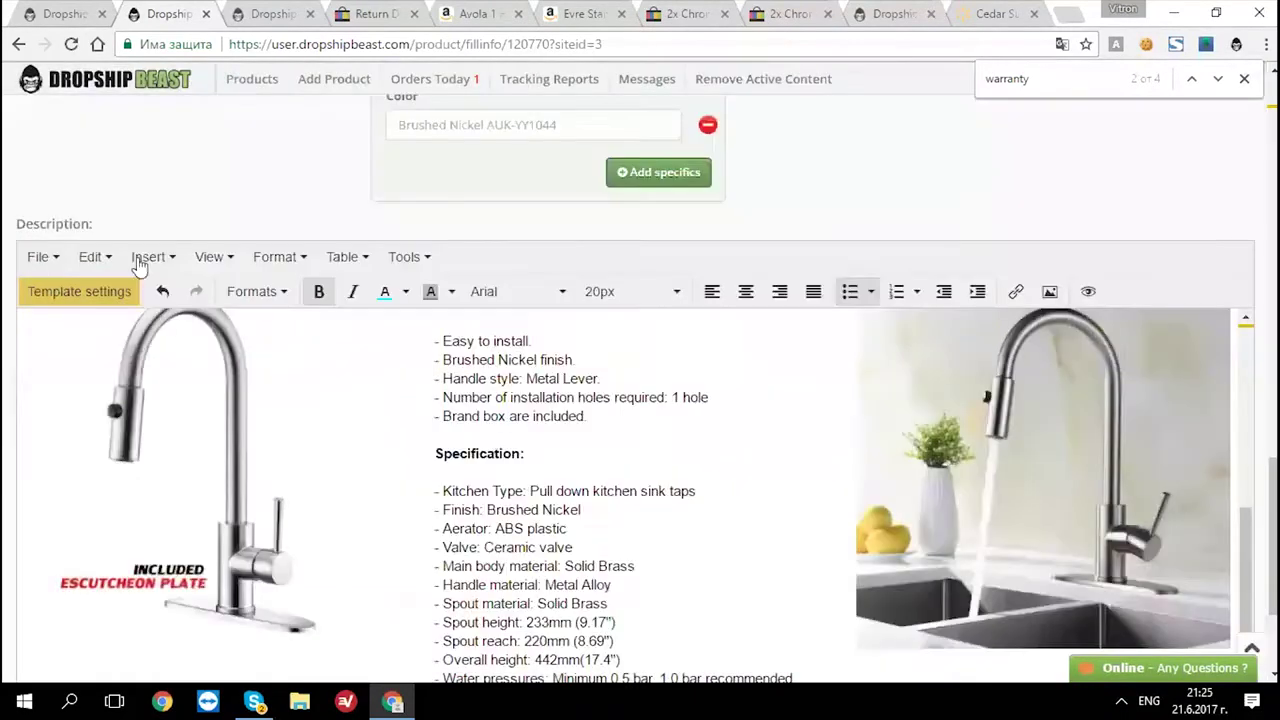
- Switch the description template to the layout with one image beside the summary and a row of three above the text, with Small images
{"action": "scroll", "coordinate": [640, 400], "scroll_direction": "up", "scroll_amount": 3}
{"action": "left_click", "coordinate": [672, 574]}
{"action": "scroll", "coordinate": [339, 436], "scroll_direction": "down", "scroll_amount": 3}
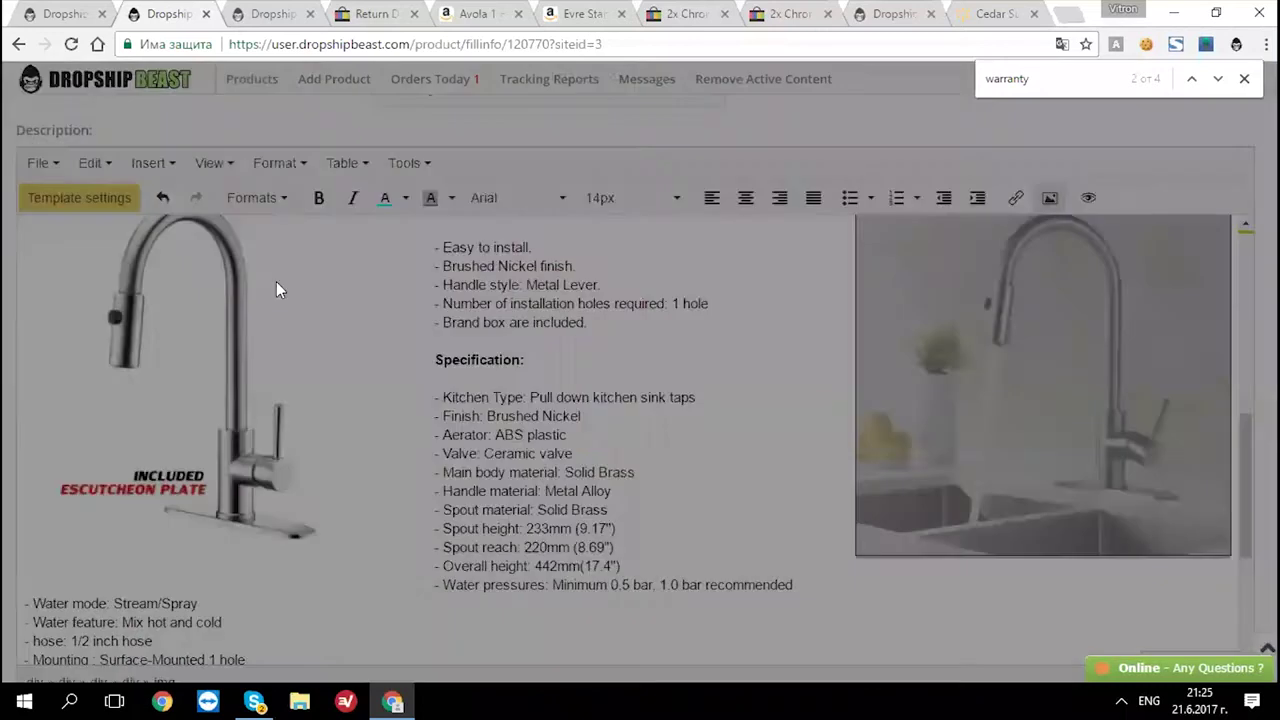
{"action": "left_click", "coordinate": [79, 197]}
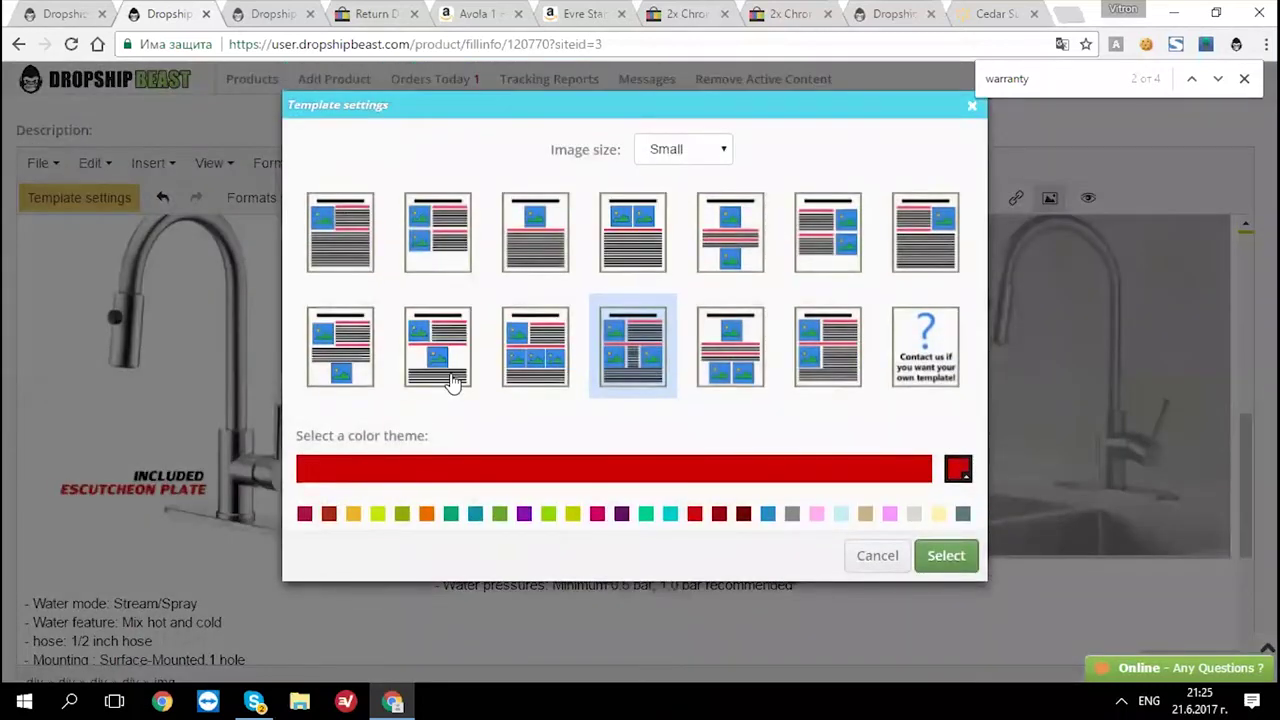
{"action": "left_click", "coordinate": [524, 364]}
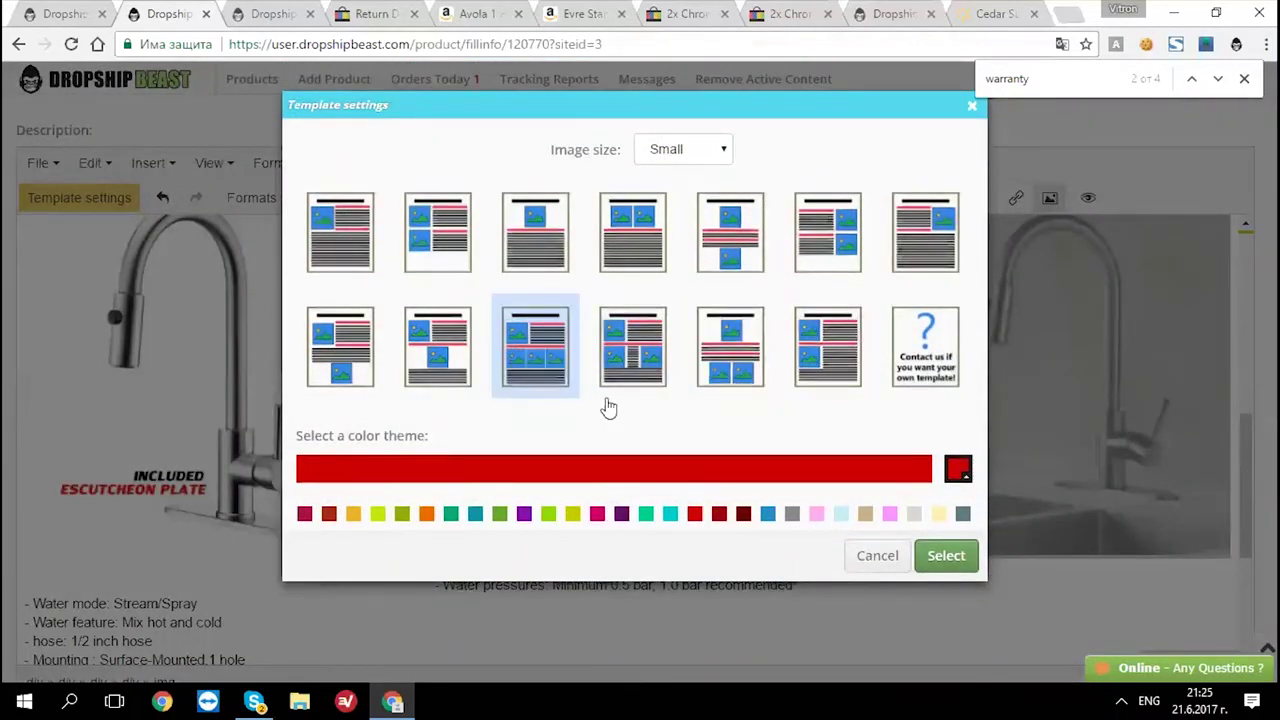
{"action": "left_click", "coordinate": [946, 555]}
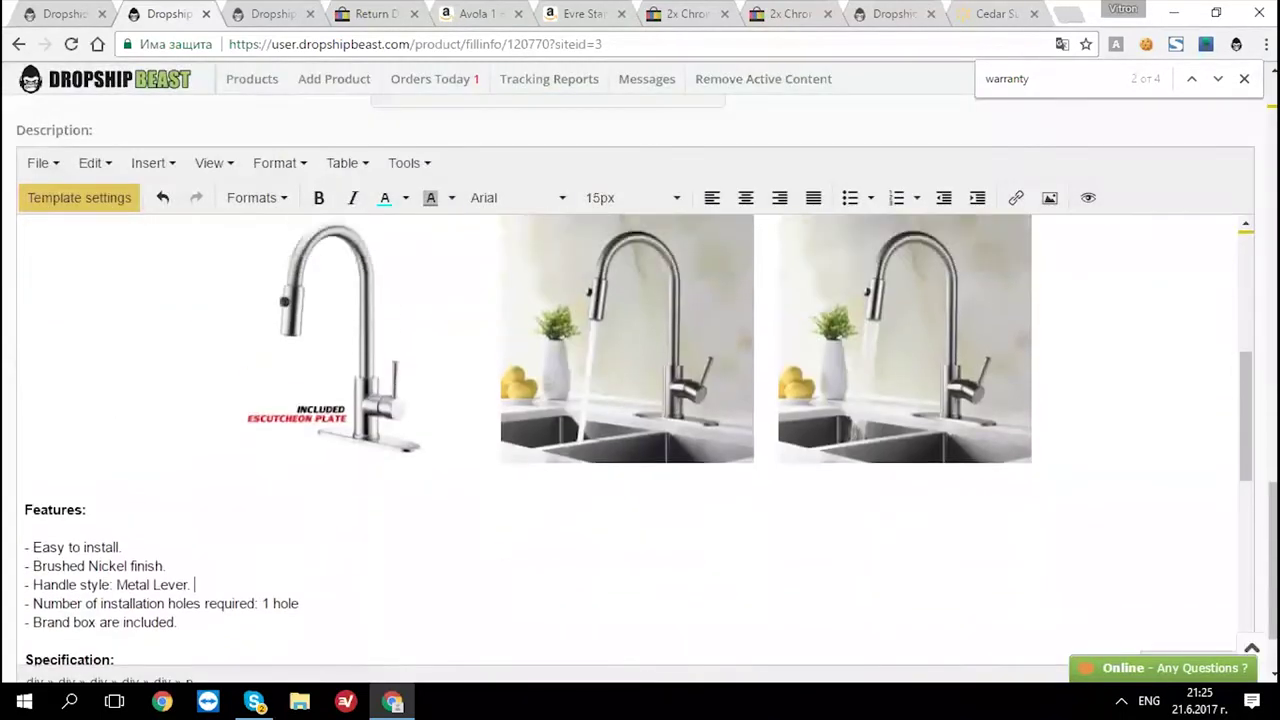
{"action": "scroll", "coordinate": [630, 440], "scroll_direction": "up", "scroll_amount": 4}
- Apply the template with one image beside the summary and one below the text, using a light green theme and Small images
{"action": "left_click", "coordinate": [50, 205]}
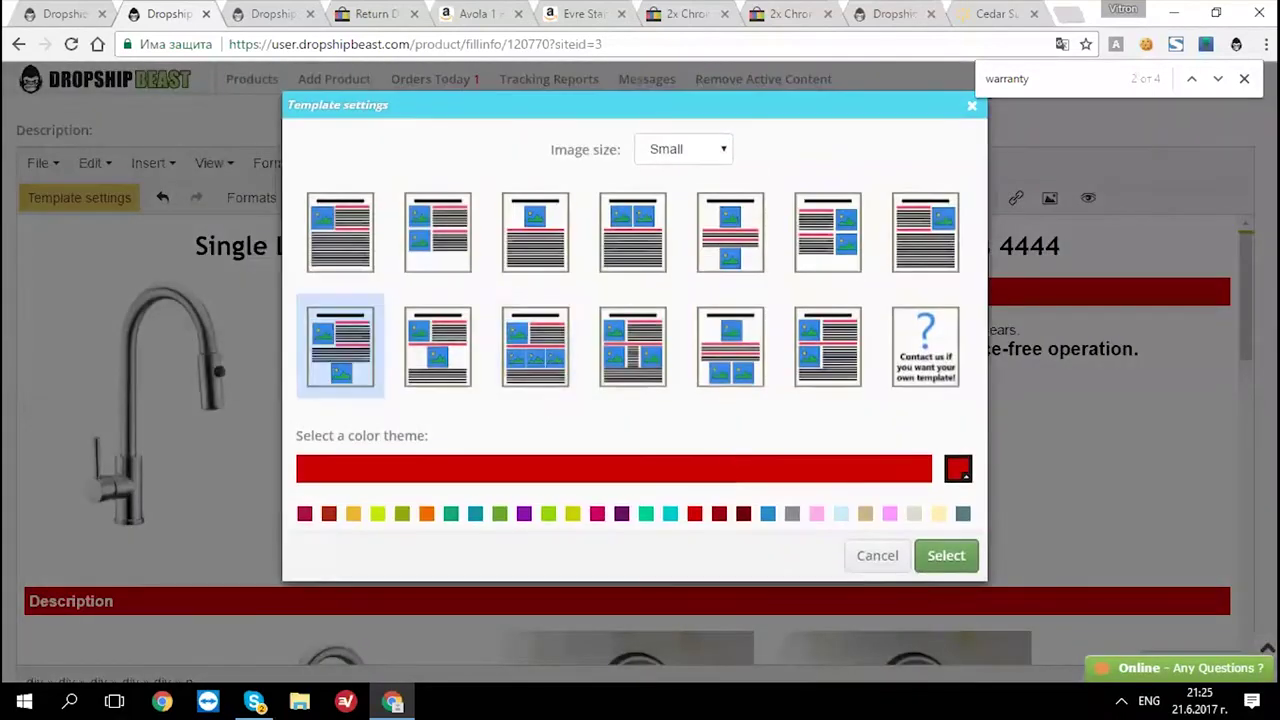
{"action": "left_click", "coordinate": [548, 513]}
{"action": "left_click", "coordinate": [946, 555]}
{"action": "scroll", "coordinate": [718, 450], "scroll_direction": "down", "scroll_amount": 8}
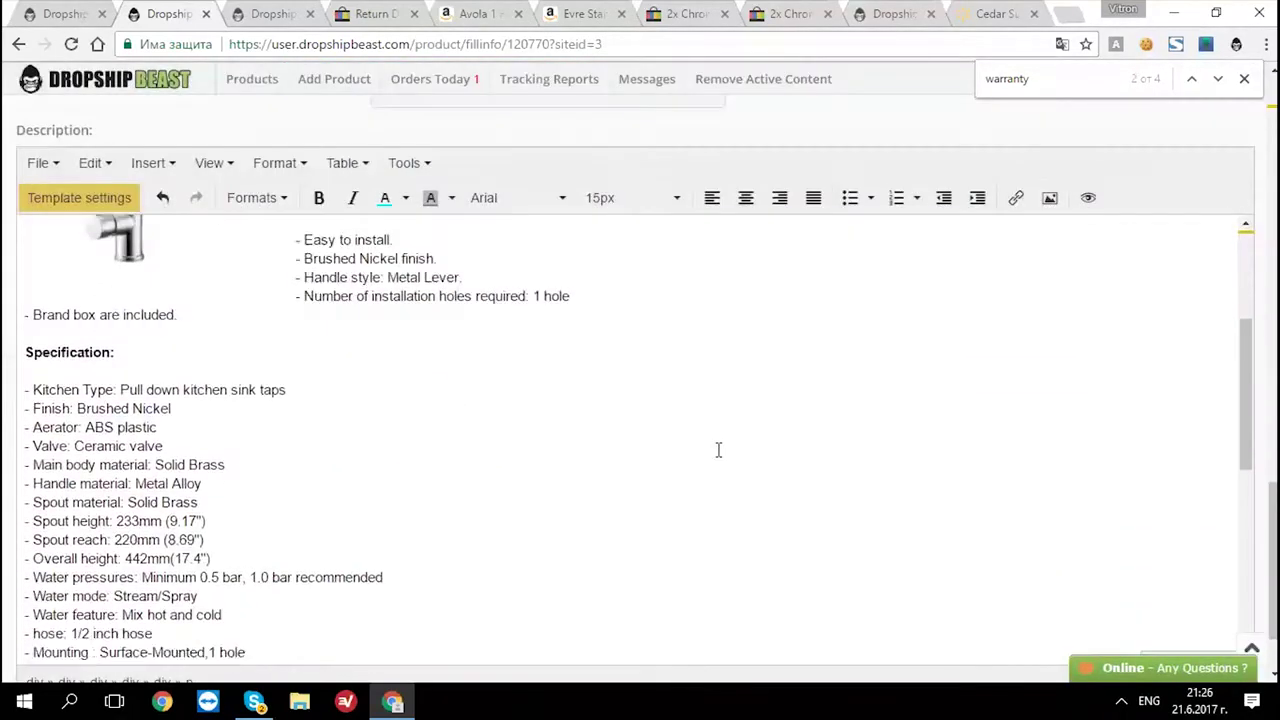
{"action": "scroll", "coordinate": [718, 450], "scroll_direction": "up", "scroll_amount": 5}
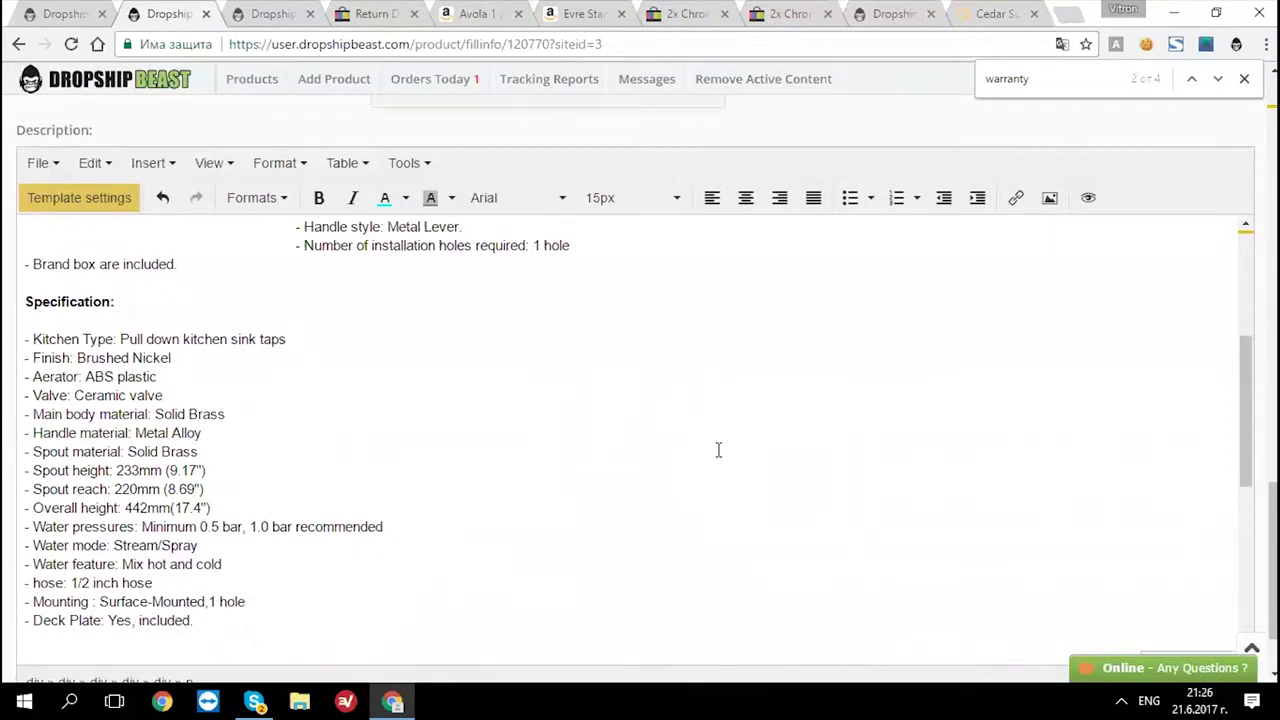
{"action": "scroll", "coordinate": [718, 450], "scroll_direction": "up", "scroll_amount": 10}
{"action": "scroll", "coordinate": [716, 450], "scroll_direction": "down", "scroll_amount": 2}
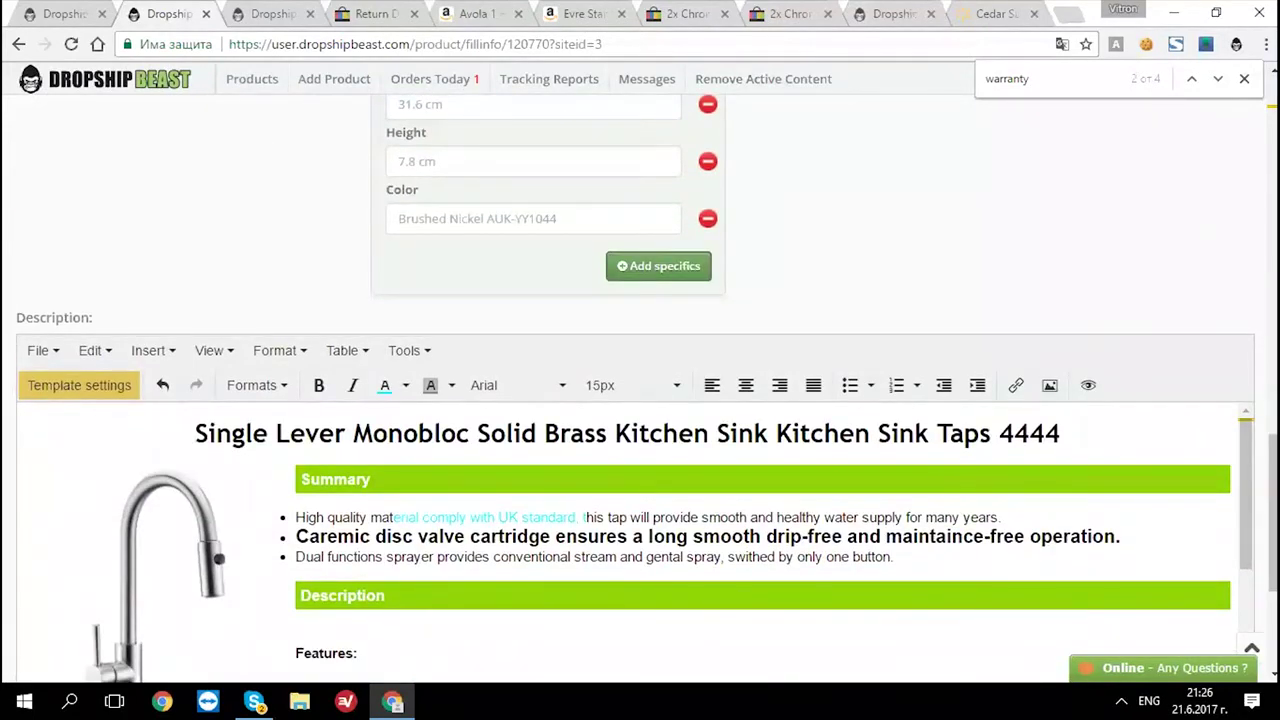
{"action": "scroll", "coordinate": [560, 330], "scroll_direction": "down", "scroll_amount": 1}
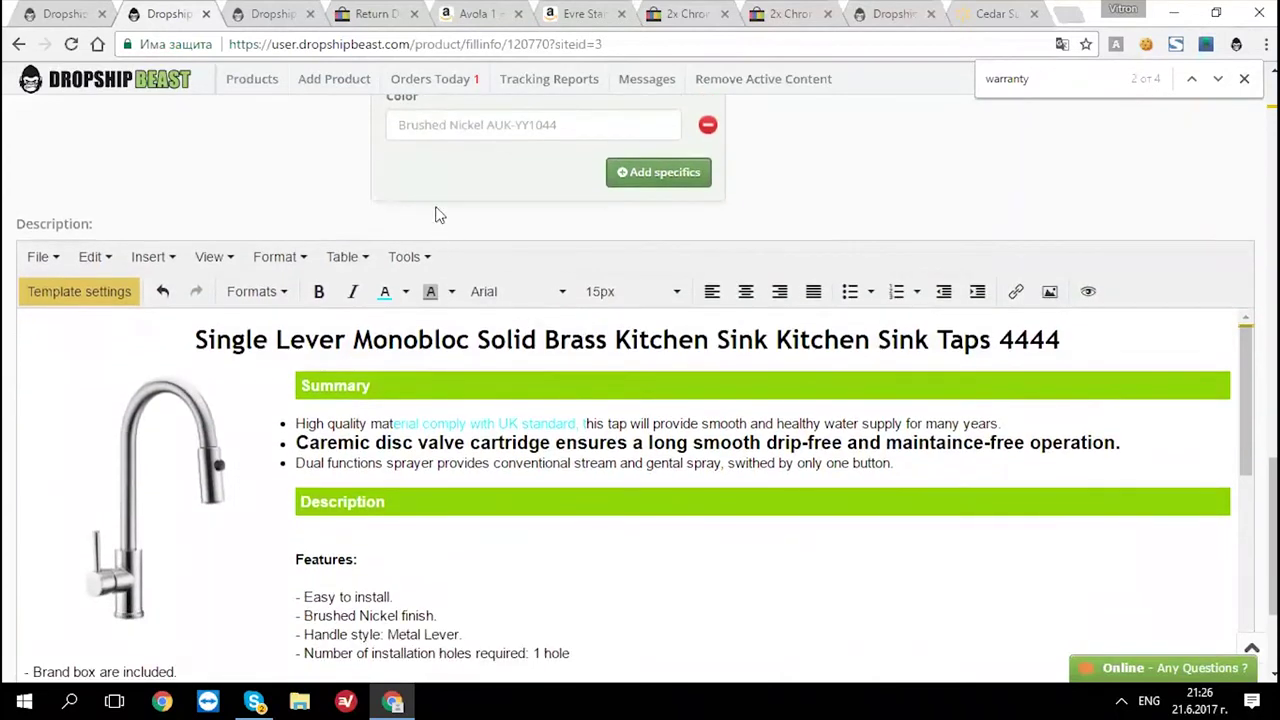
- Open the description's source code, look through its HTML, and close it without changing anything
{"action": "left_click_drag", "start_coordinate": [572, 485], "coordinate": [334, 415]}
{"action": "left_click", "coordinate": [570, 446]}
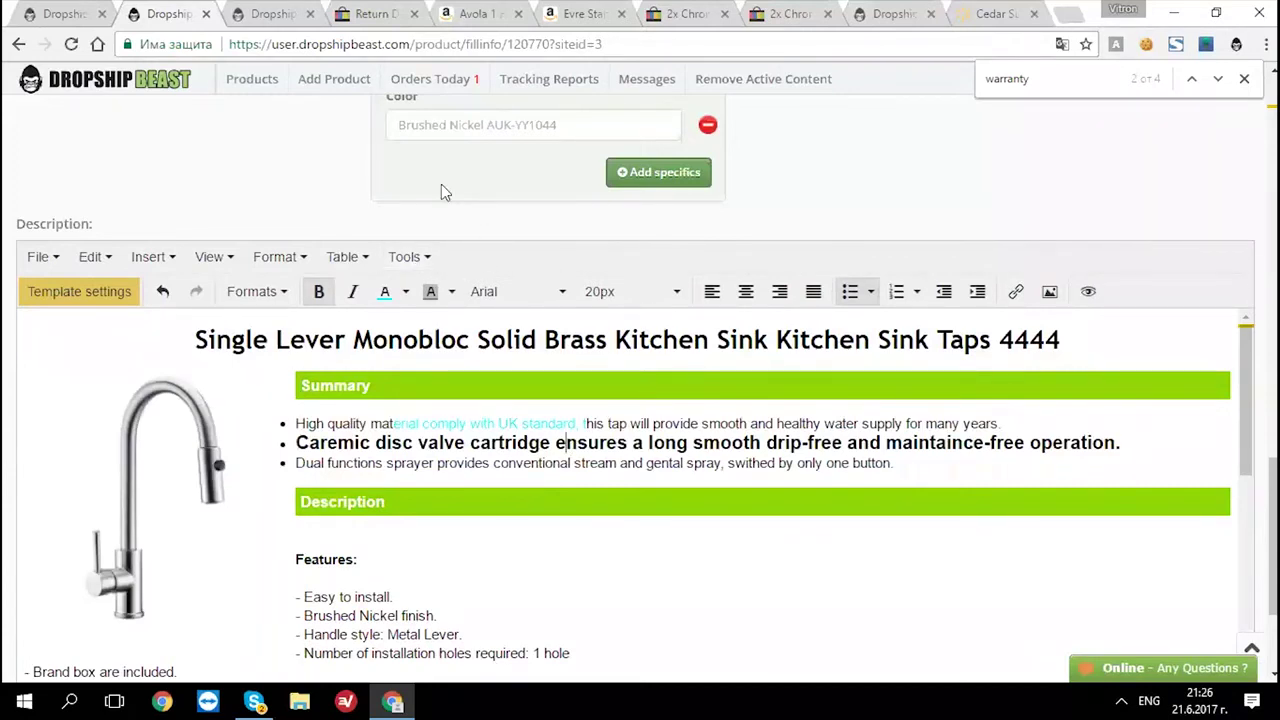
{"action": "left_click", "coordinate": [404, 257]}
{"action": "left_click", "coordinate": [445, 292]}
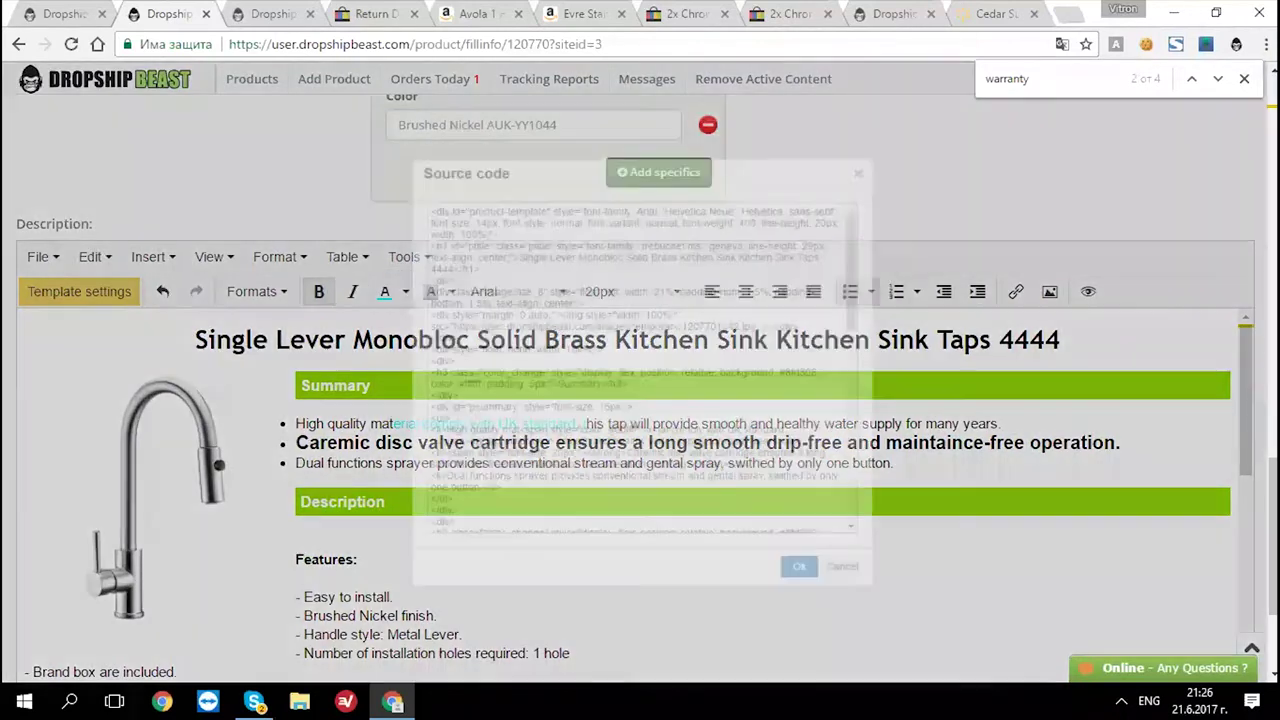
{"action": "key", "text": "ctrl+a"}
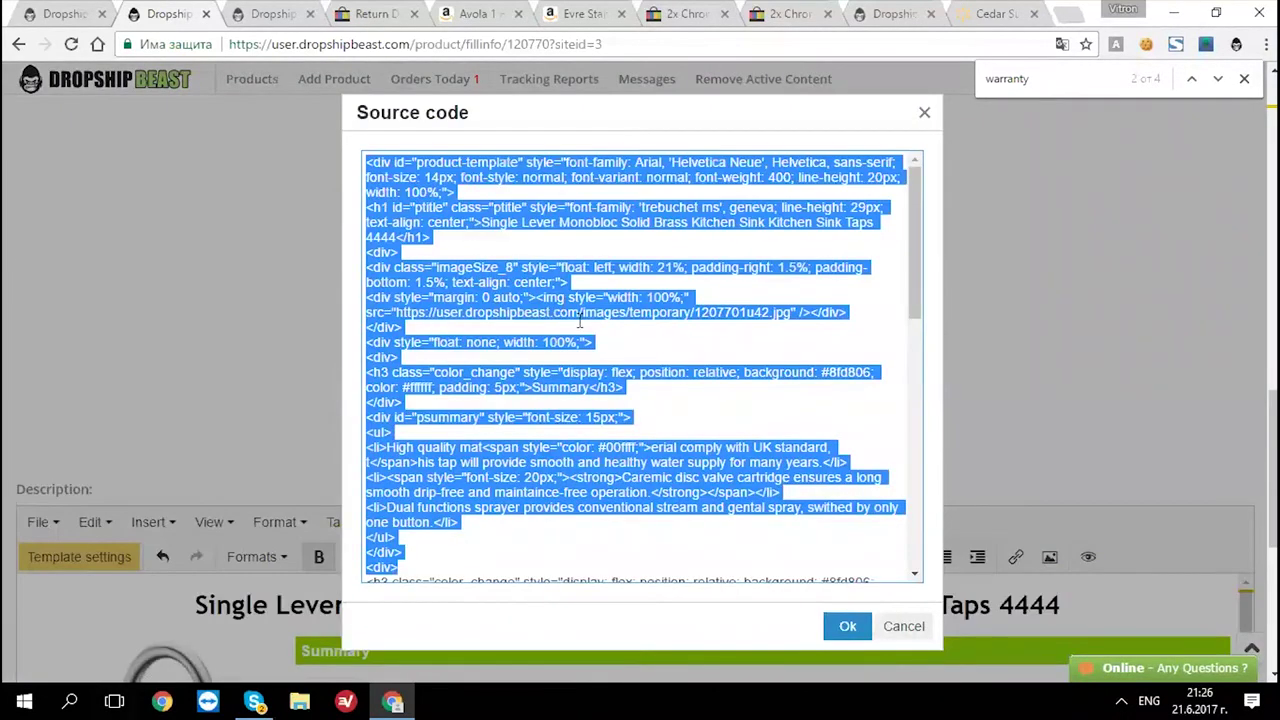
{"action": "scroll", "coordinate": [579, 320], "scroll_direction": "down", "scroll_amount": 2}
{"action": "scroll", "coordinate": [267, 371], "scroll_direction": "down", "scroll_amount": 1}
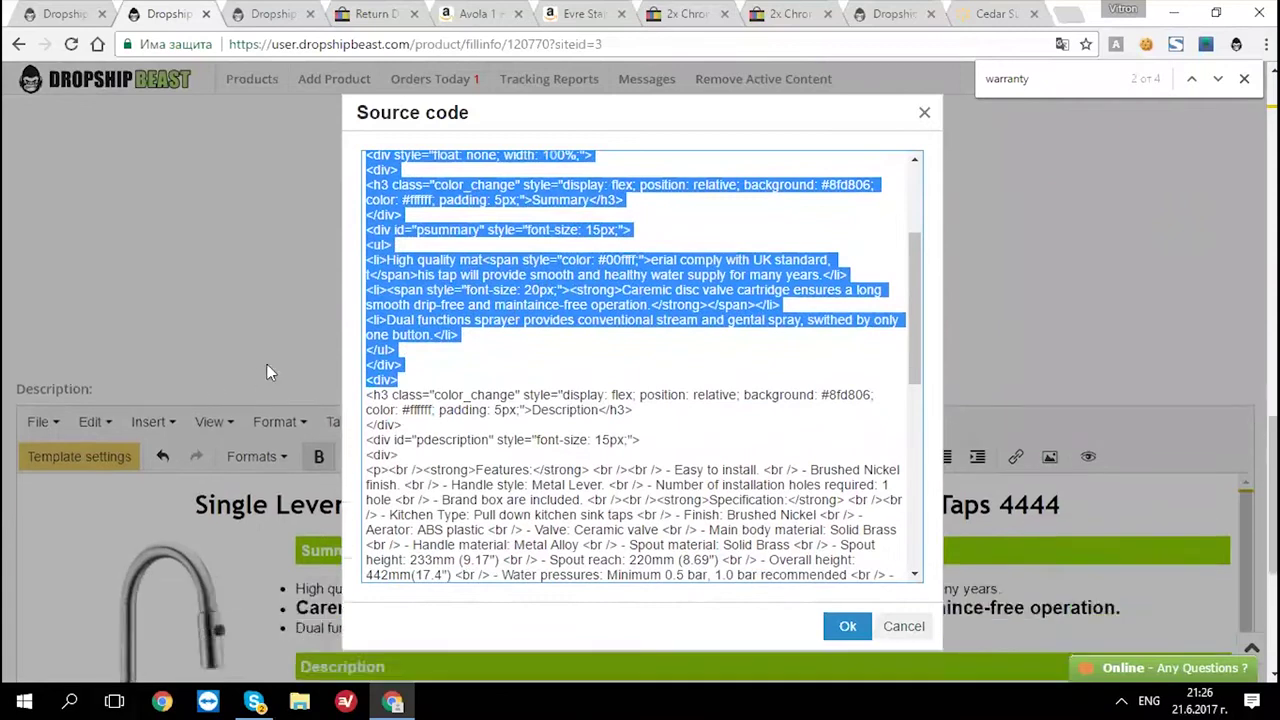
{"action": "scroll", "coordinate": [267, 366], "scroll_direction": "down", "scroll_amount": 2}
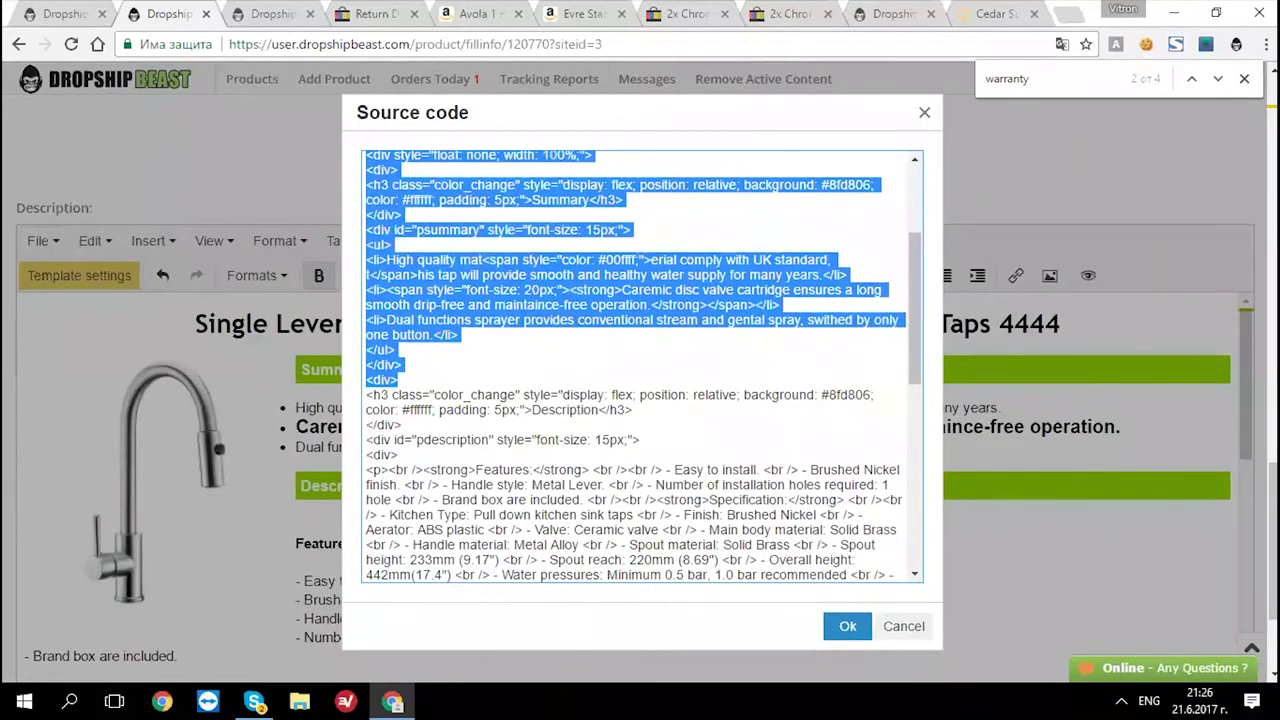
{"action": "left_click", "coordinate": [903, 626]}
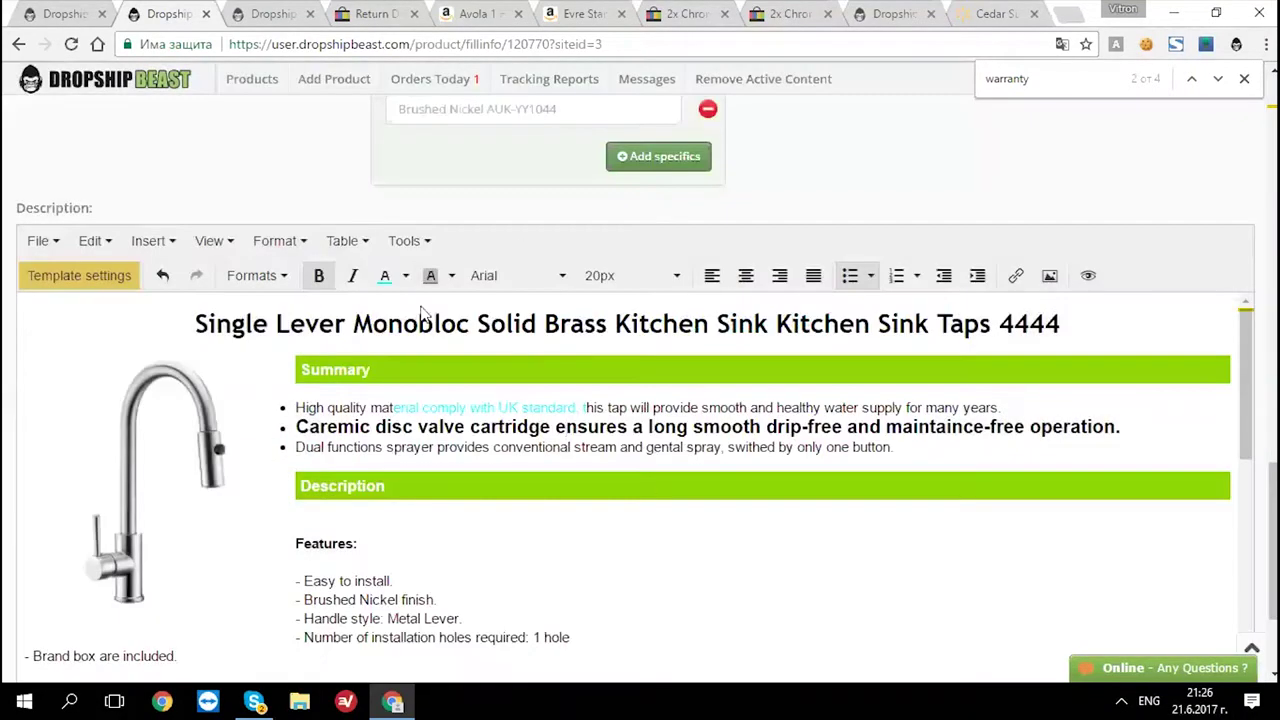
- Close the page search for "warranty" and submit the completed kitchen tap listing to eBay
{"action": "scroll", "coordinate": [843, 394], "scroll_direction": "up", "scroll_amount": 15}
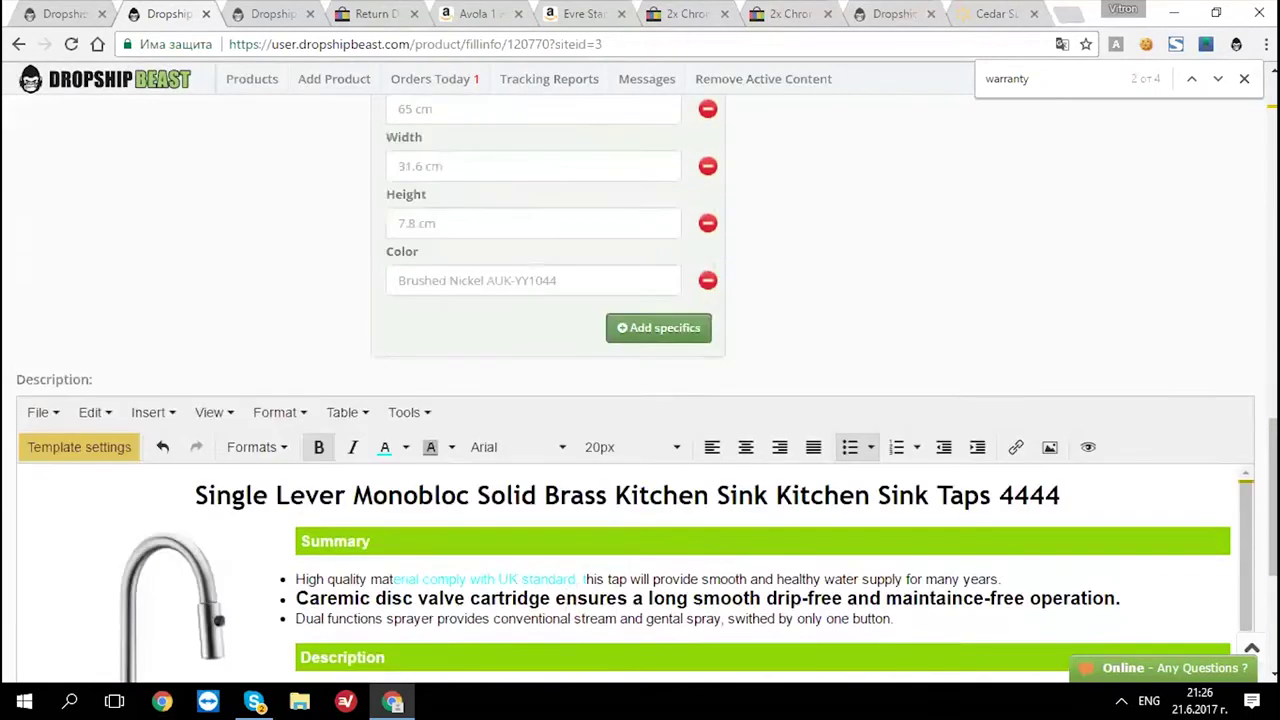
{"action": "scroll", "coordinate": [865, 383], "scroll_direction": "up", "scroll_amount": 2}
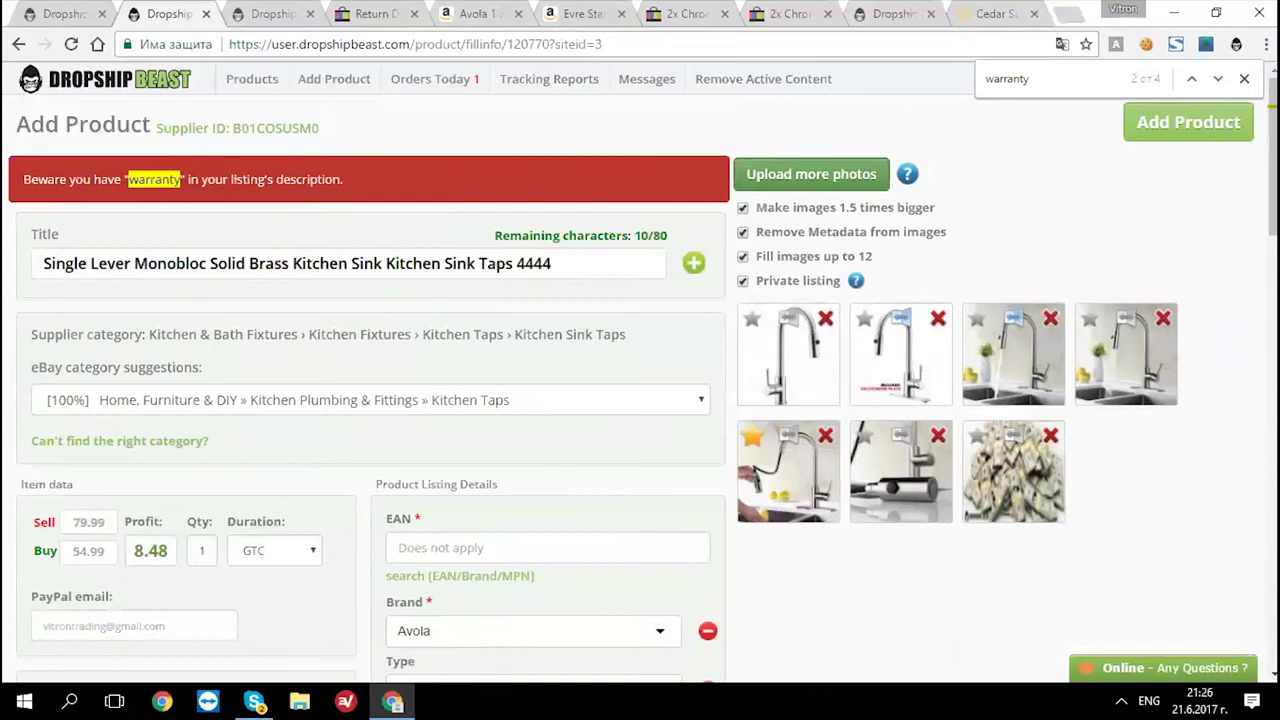
{"action": "key", "text": "Escape"}
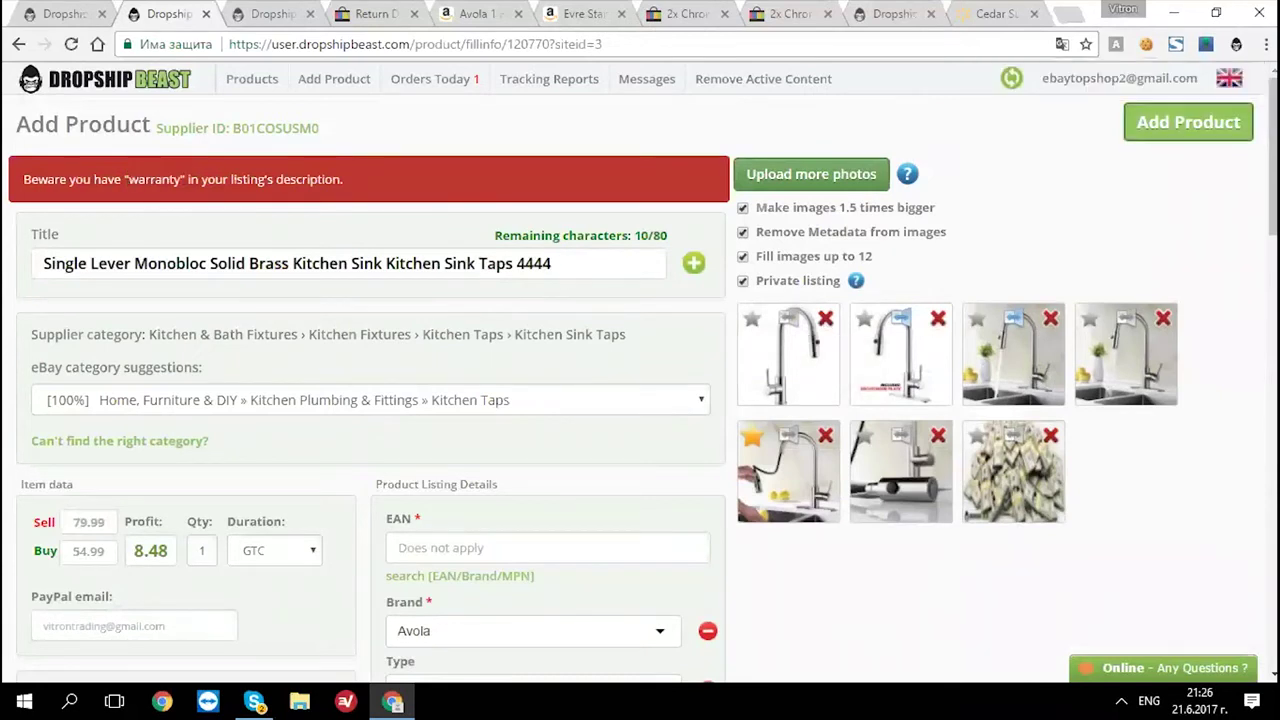
{"action": "left_click", "coordinate": [1188, 122]}
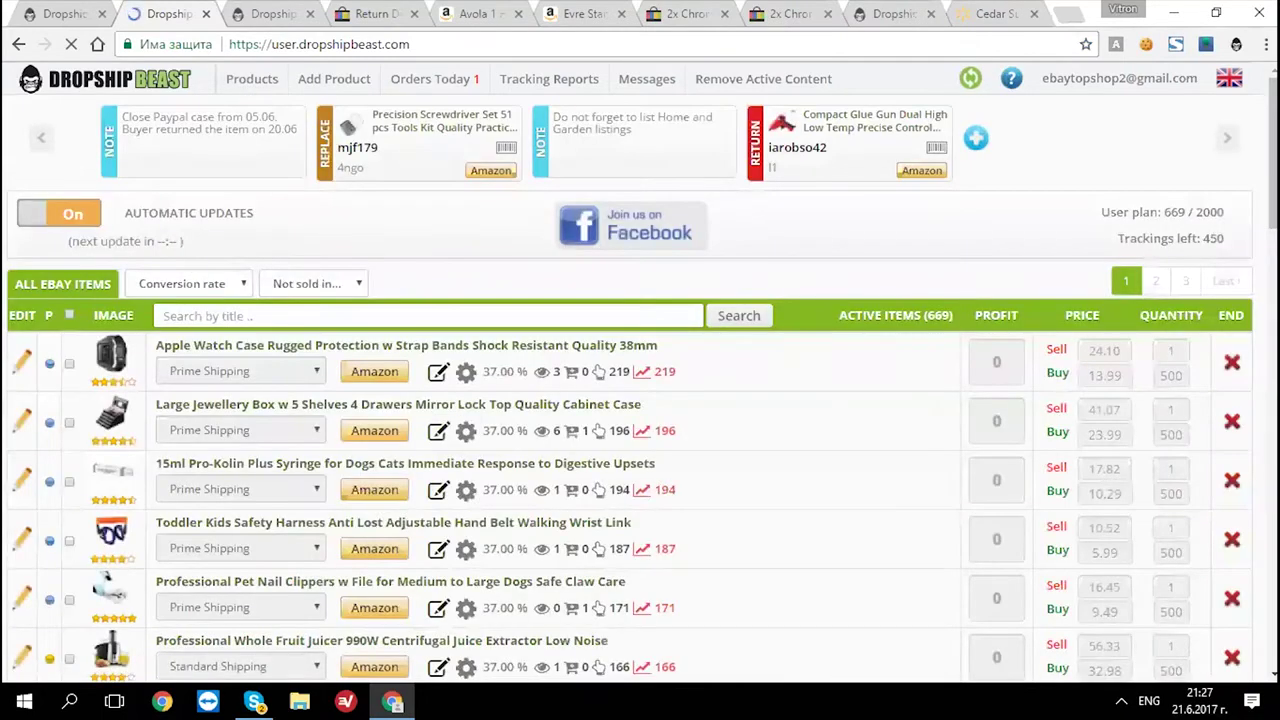
- Reset the sorting of the eBay items list to "Sort by..." and open the new kitchen tap's eBay listing
{"action": "left_click", "coordinate": [200, 284]}
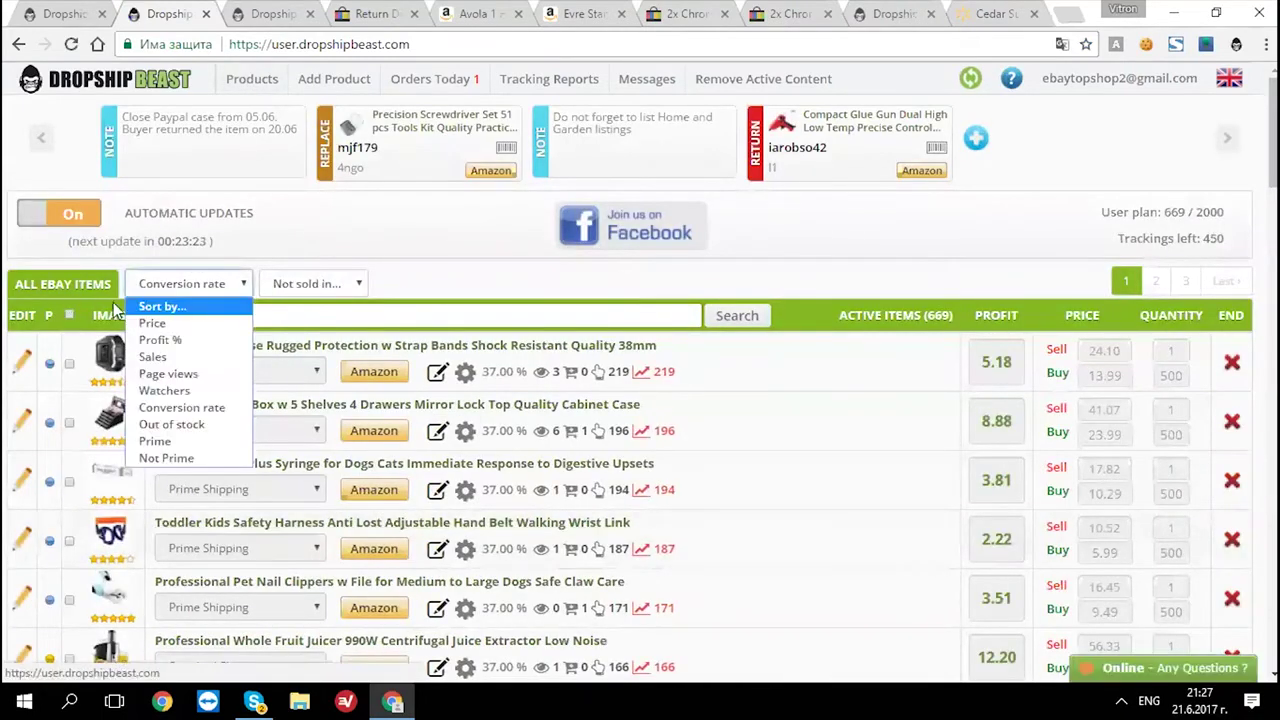
{"action": "left_click", "coordinate": [160, 306]}
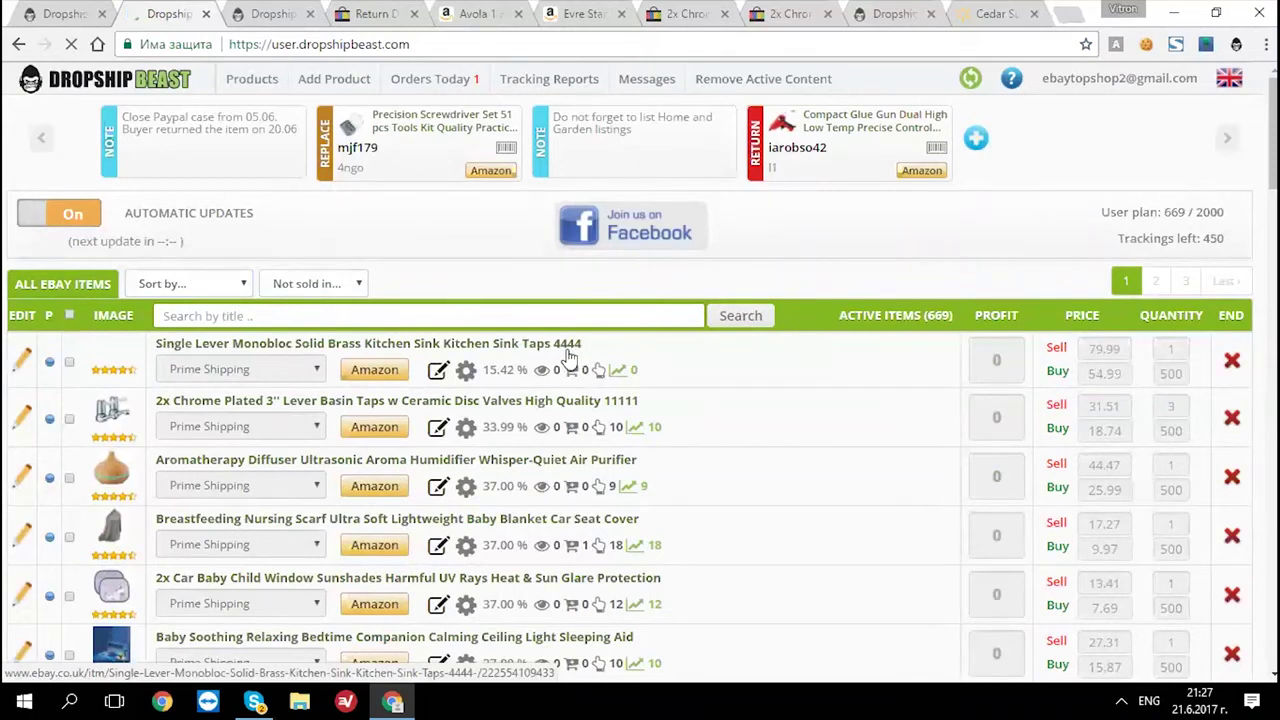
{"action": "left_click", "coordinate": [415, 351]}
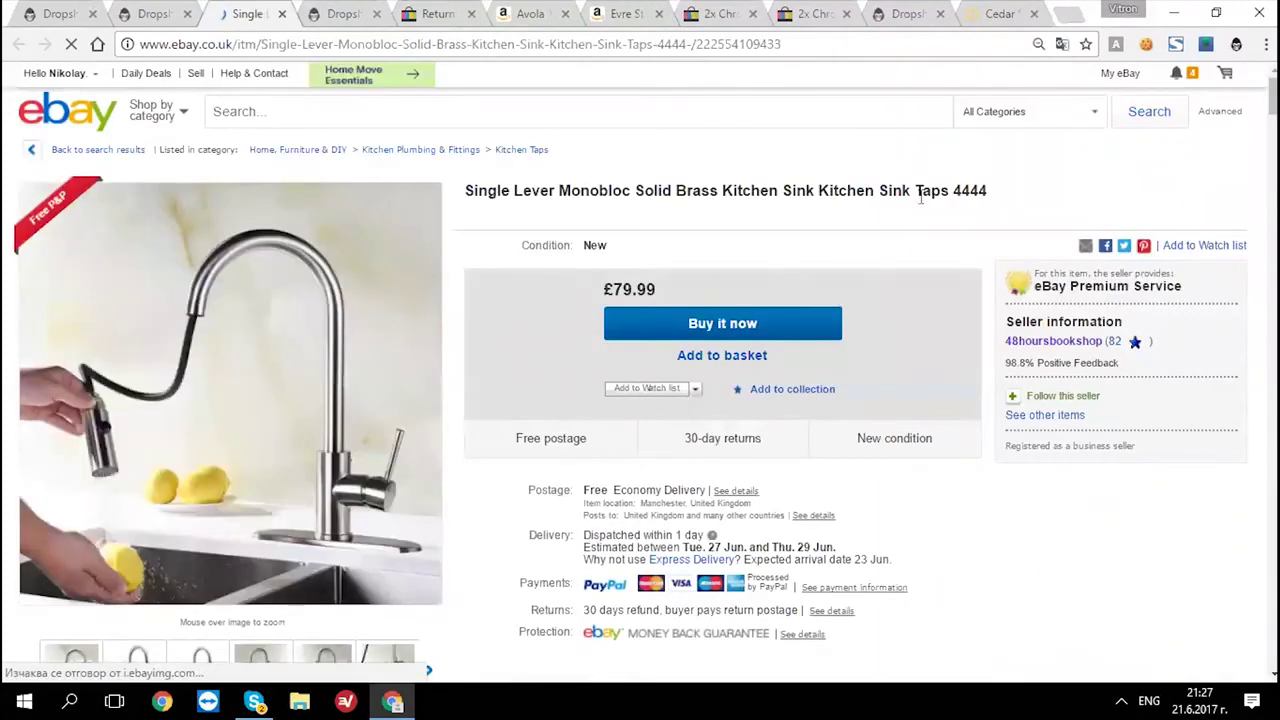
- Check the photo gallery, delivery and returns details, and item specifics of the published eBay listing
{"action": "scroll", "coordinate": [782, 272], "scroll_direction": "down", "scroll_amount": 1}
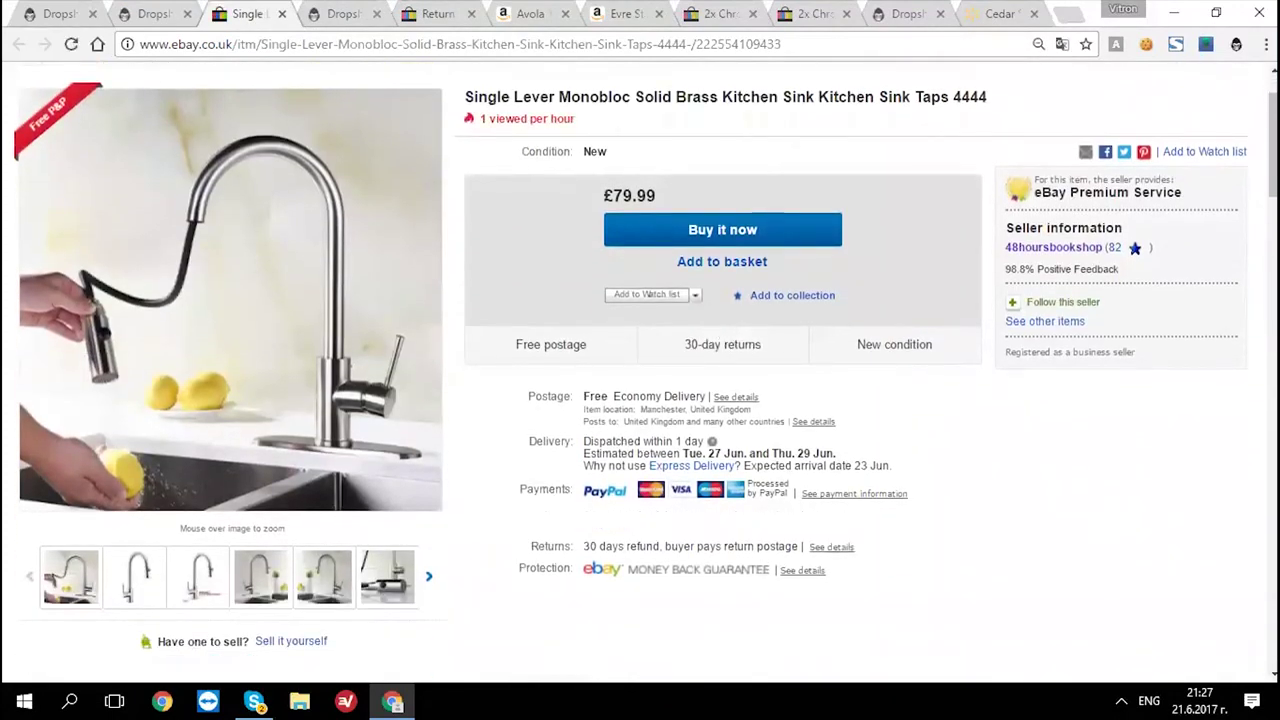
{"action": "left_click", "coordinate": [428, 576]}
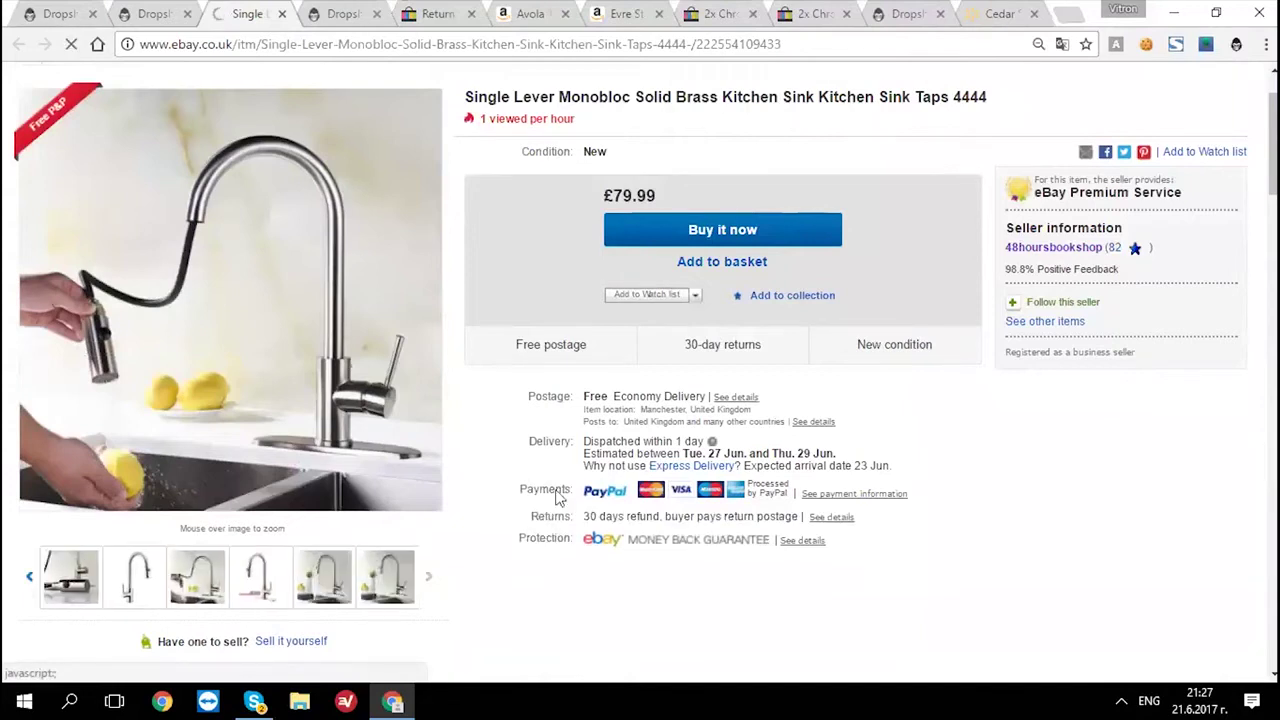
{"action": "scroll", "coordinate": [697, 346], "scroll_direction": "down", "scroll_amount": 2}
{"action": "scroll", "coordinate": [697, 346], "scroll_direction": "down", "scroll_amount": 3}
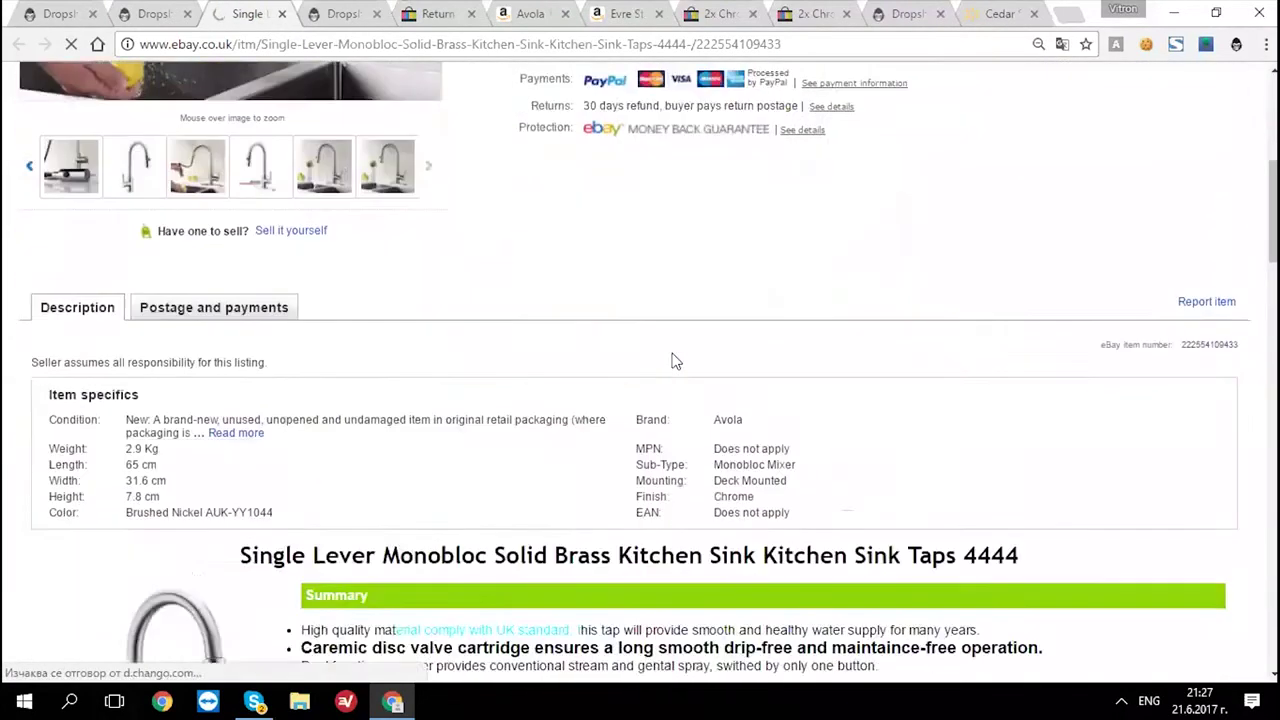
{"action": "left_click_drag", "start_coordinate": [47, 336], "coordinate": [773, 440]}
{"action": "left_click", "coordinate": [806, 445]}
- Review the live listing's description and lower image, return to its main details, and close the listing
{"action": "scroll", "coordinate": [800, 440], "scroll_direction": "down", "scroll_amount": 2}
{"action": "scroll", "coordinate": [480, 423], "scroll_direction": "down", "scroll_amount": 6}
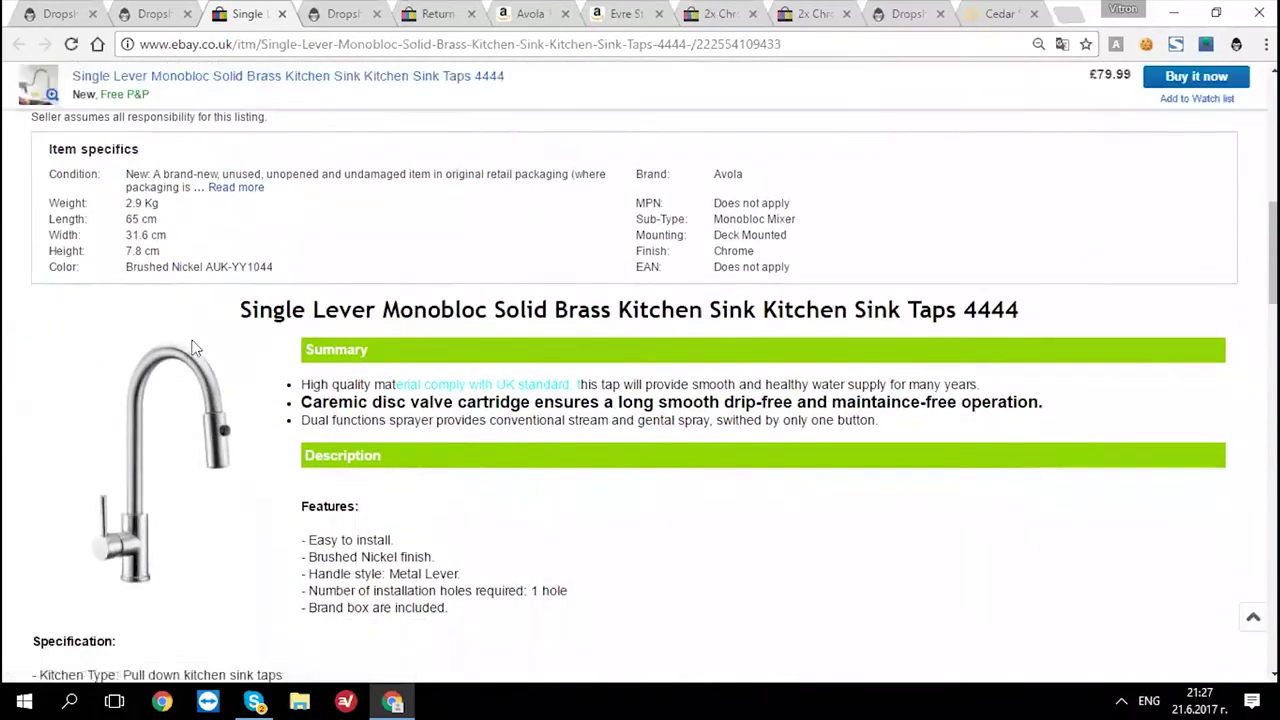
{"action": "scroll", "coordinate": [430, 387], "scroll_direction": "down", "scroll_amount": 5}
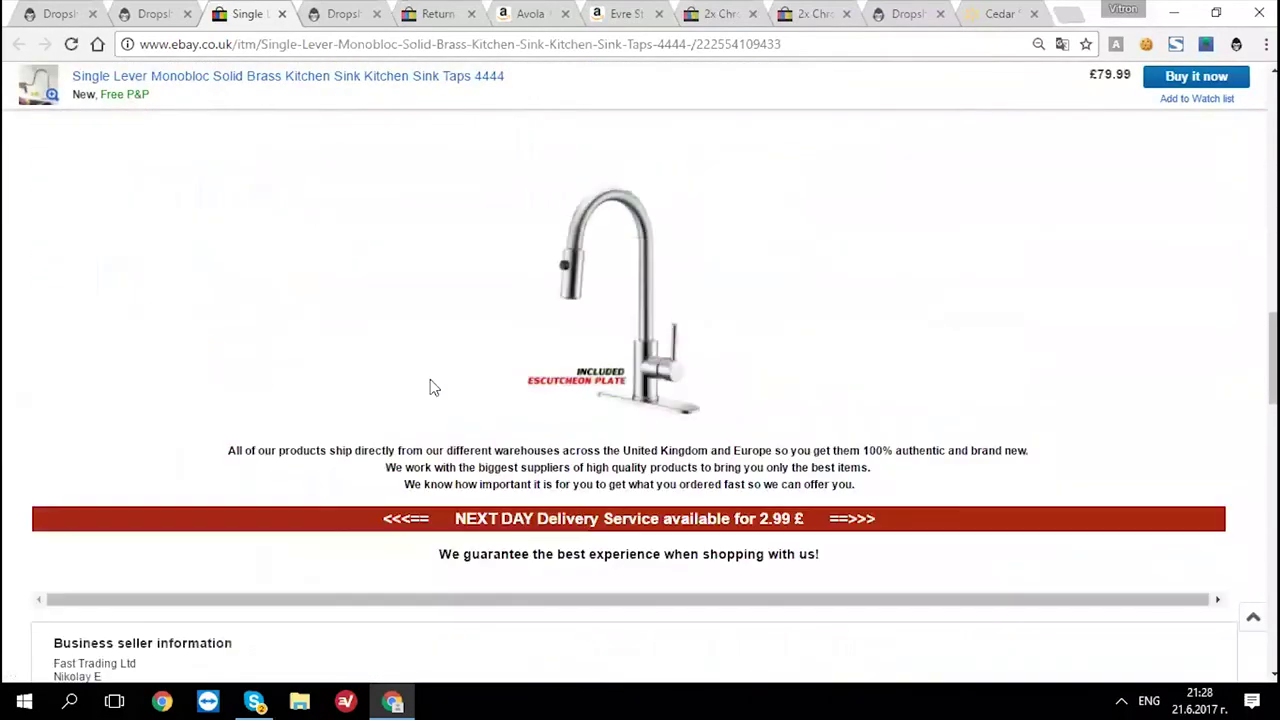
{"action": "scroll", "coordinate": [397, 391], "scroll_direction": "up", "scroll_amount": 3}
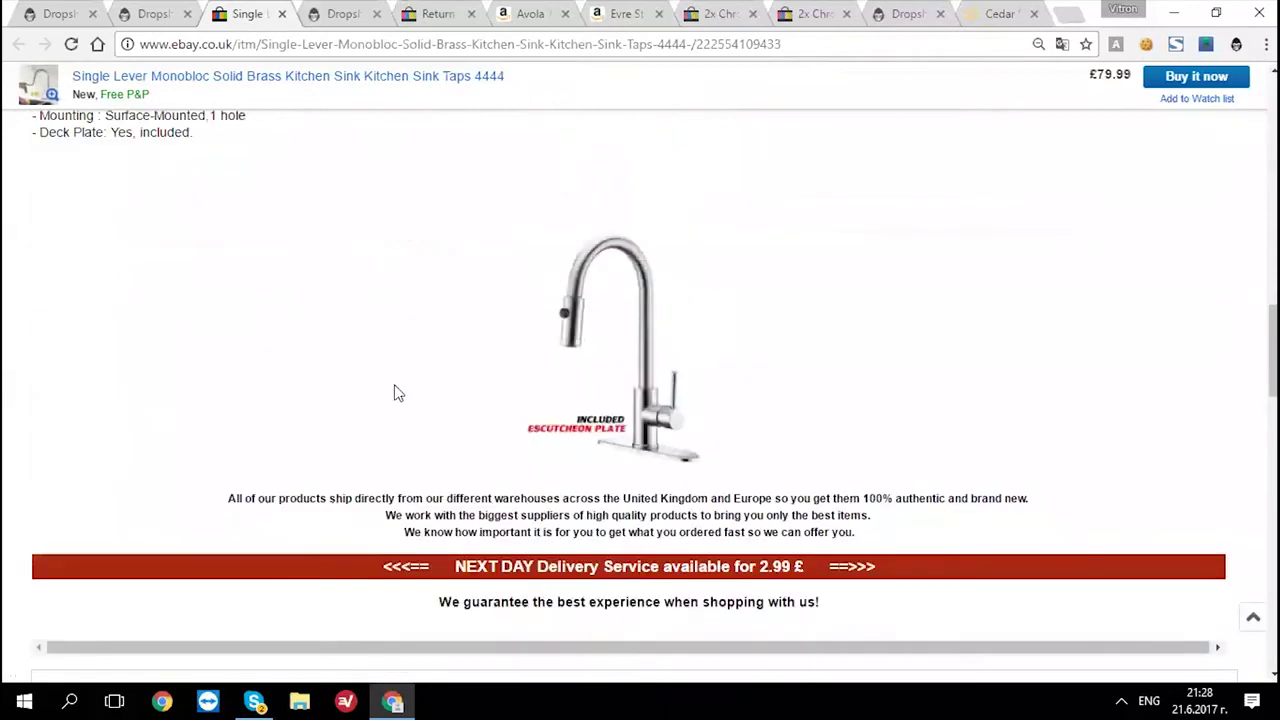
{"action": "scroll", "coordinate": [394, 391], "scroll_direction": "up", "scroll_amount": 12}
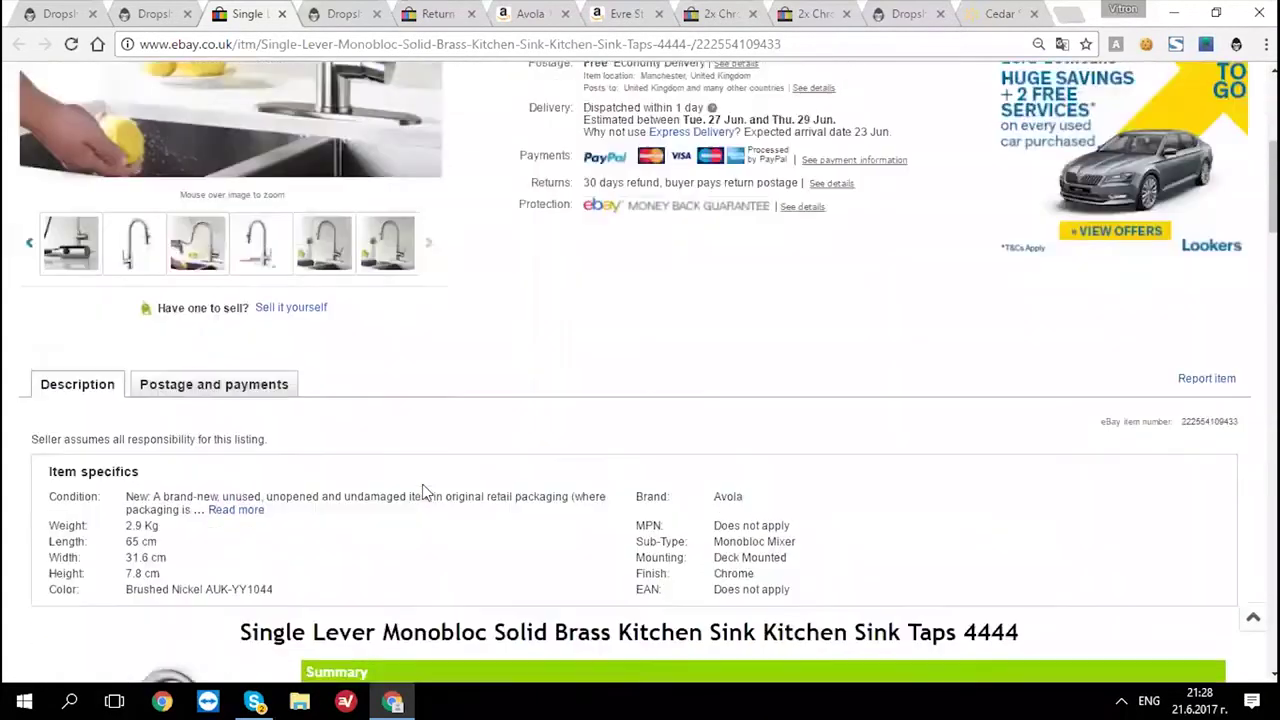
{"action": "scroll", "coordinate": [422, 492], "scroll_direction": "up", "scroll_amount": 4}
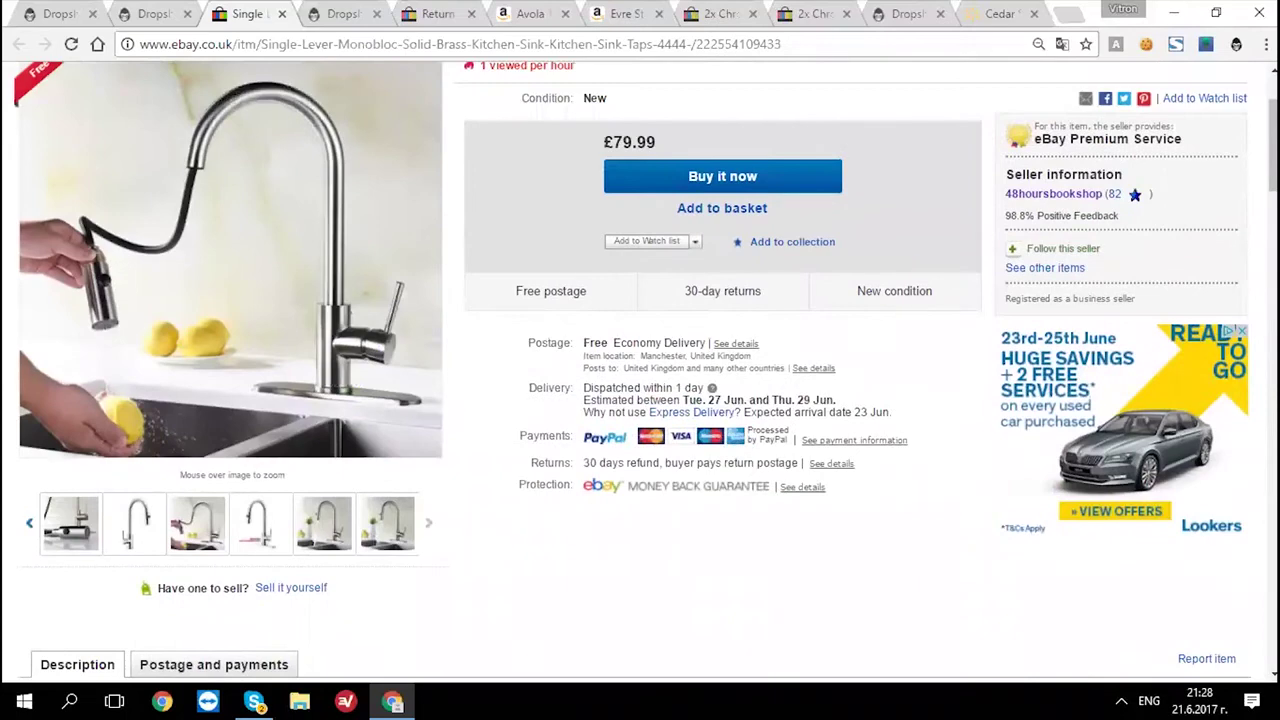
{"action": "scroll", "coordinate": [914, 214], "scroll_direction": "up", "scroll_amount": 2}
{"action": "scroll", "coordinate": [914, 214], "scroll_direction": "down", "scroll_amount": 7}
{"action": "scroll", "coordinate": [709, 170], "scroll_direction": "up", "scroll_amount": 7}
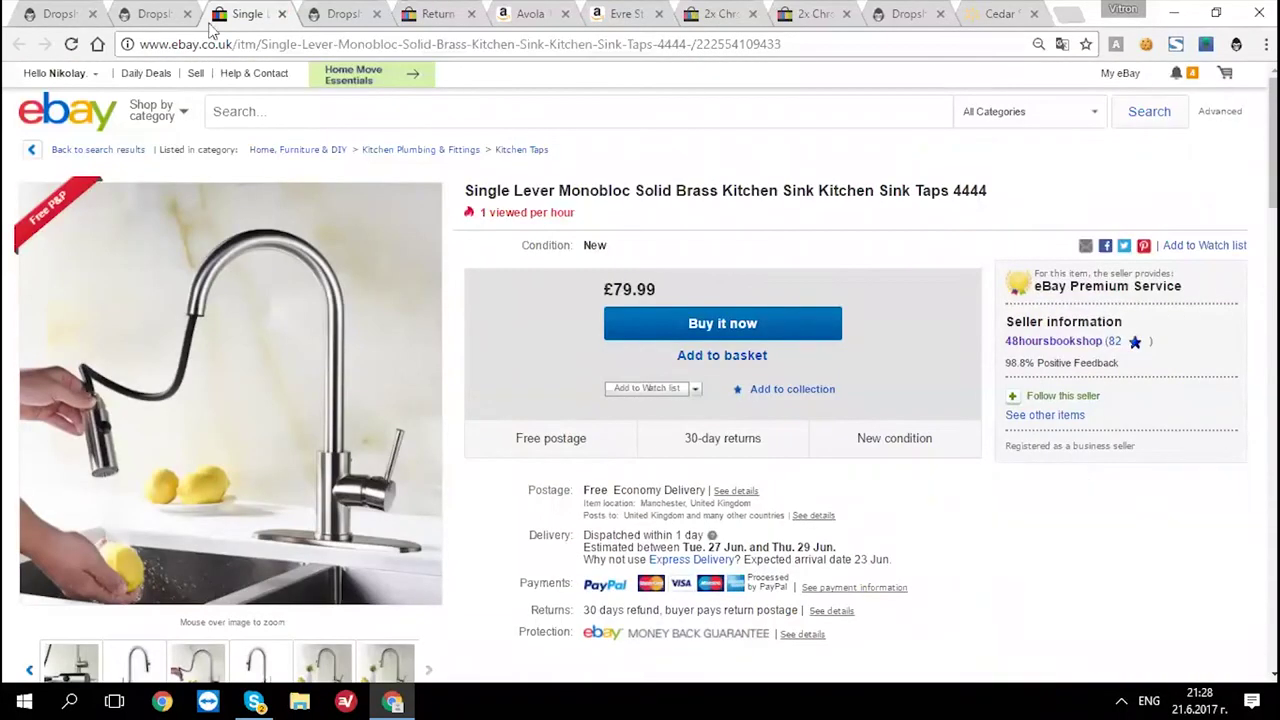
{"action": "key", "text": "ctrl+w"}
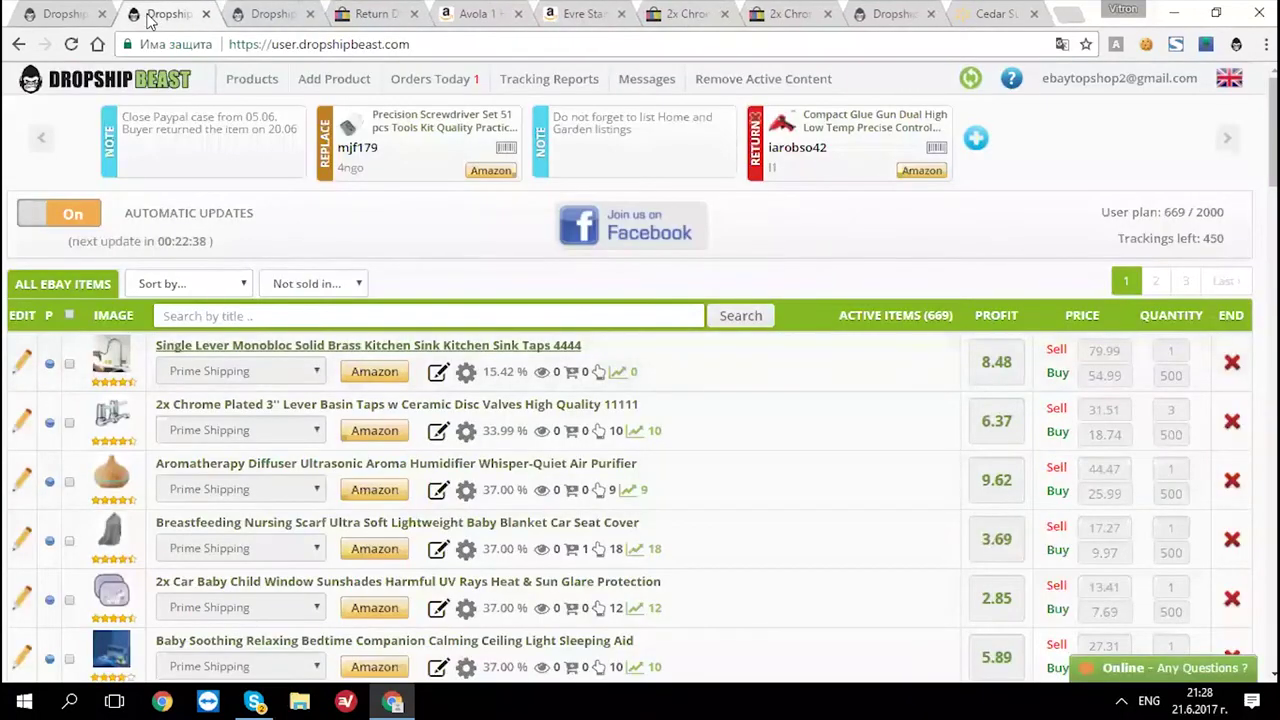
- Open the Orders Today report and examine its sales chart, order list and 30-day sales and profit summary
{"action": "right_click", "coordinate": [395, 80]}
{"action": "left_click", "coordinate": [480, 80]}
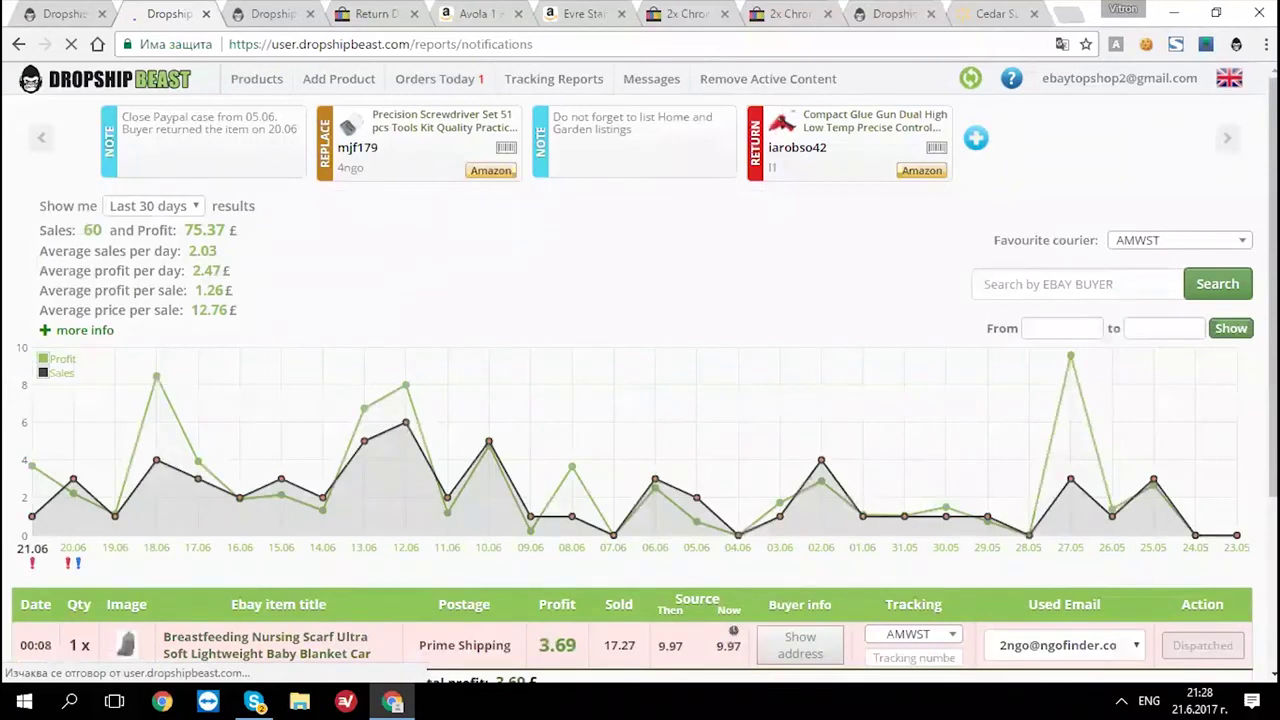
{"action": "scroll", "coordinate": [486, 277], "scroll_direction": "down", "scroll_amount": 1}
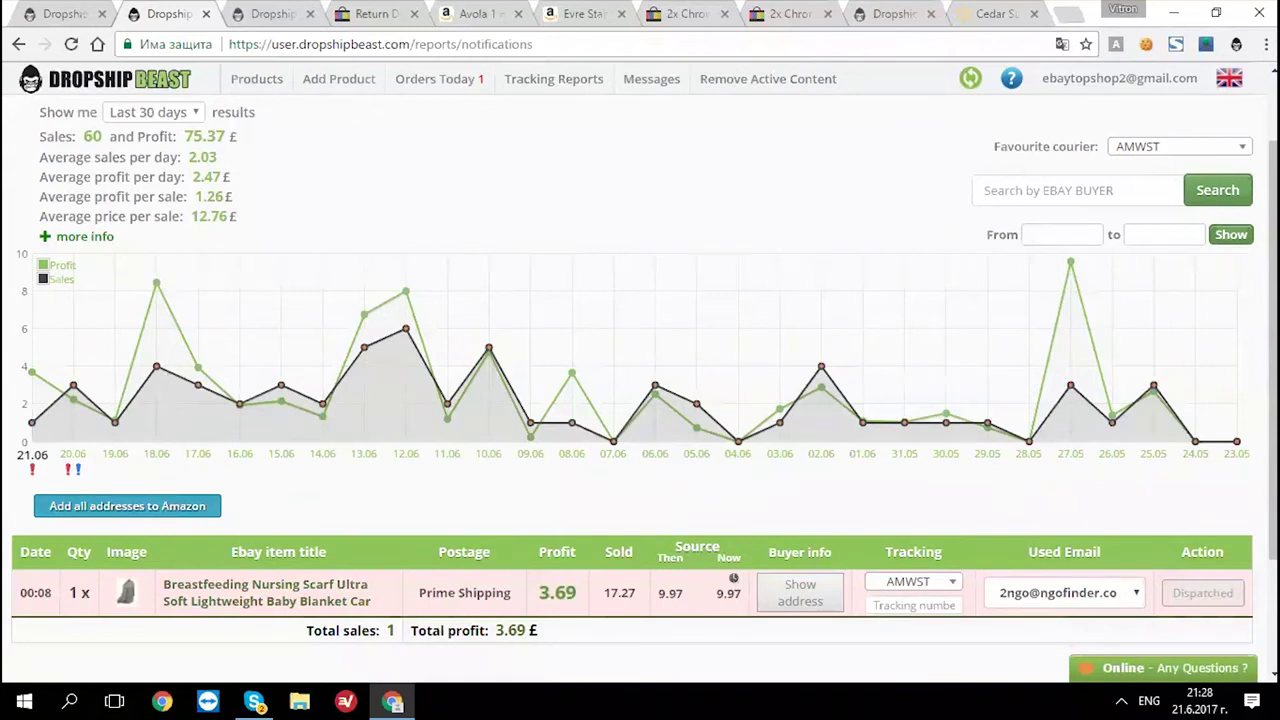
{"action": "mouse_move", "coordinate": [35, 592]}
{"action": "scroll", "coordinate": [720, 251], "scroll_direction": "down", "scroll_amount": 2}
{"action": "scroll", "coordinate": [424, 433], "scroll_direction": "up", "scroll_amount": 3}
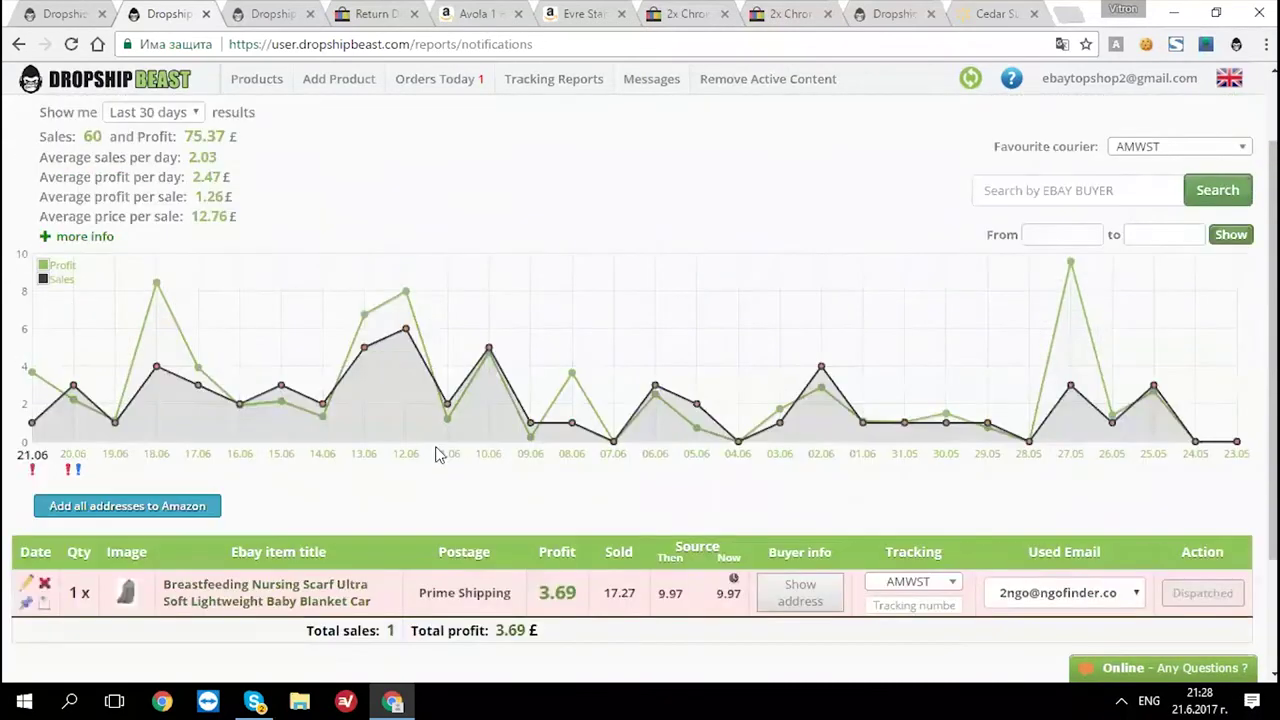
{"action": "left_click_drag", "start_coordinate": [38, 222], "coordinate": [265, 314]}
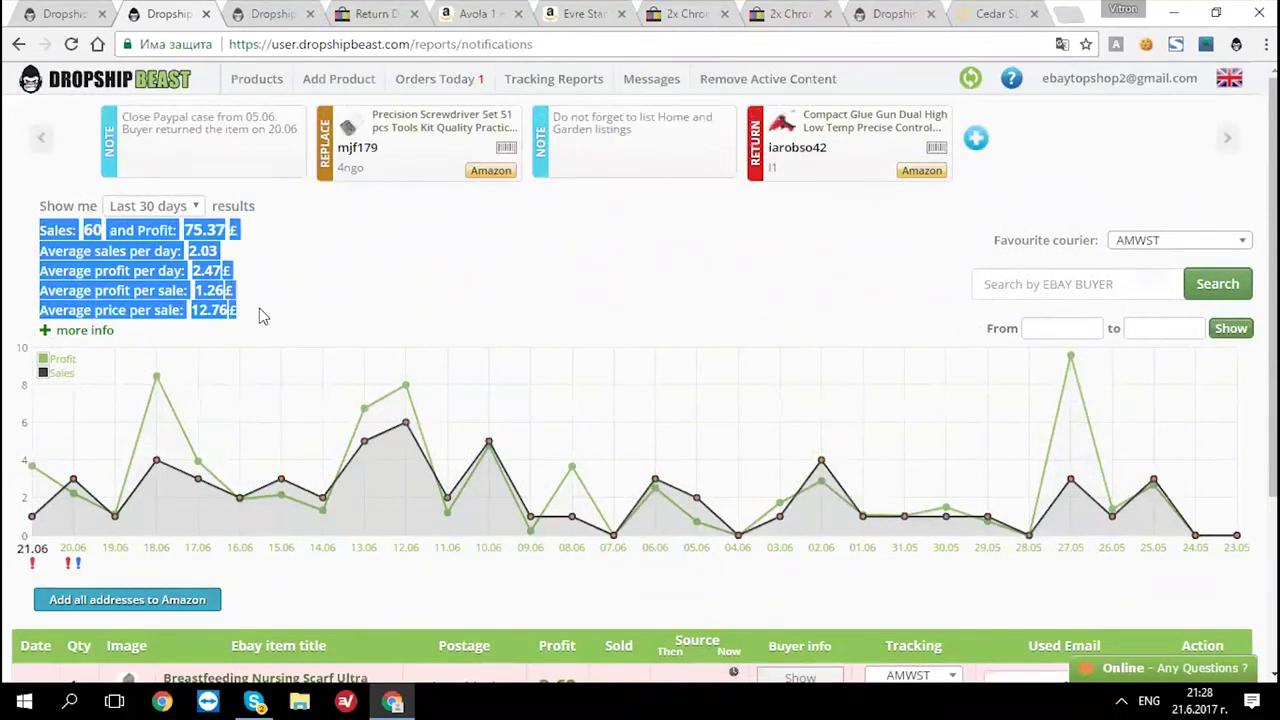
{"action": "left_click", "coordinate": [316, 314]}
- Expand the sales summary's additional information and examine the daily sales average and the eBay and Amazon turnover
{"action": "left_click", "coordinate": [45, 331]}
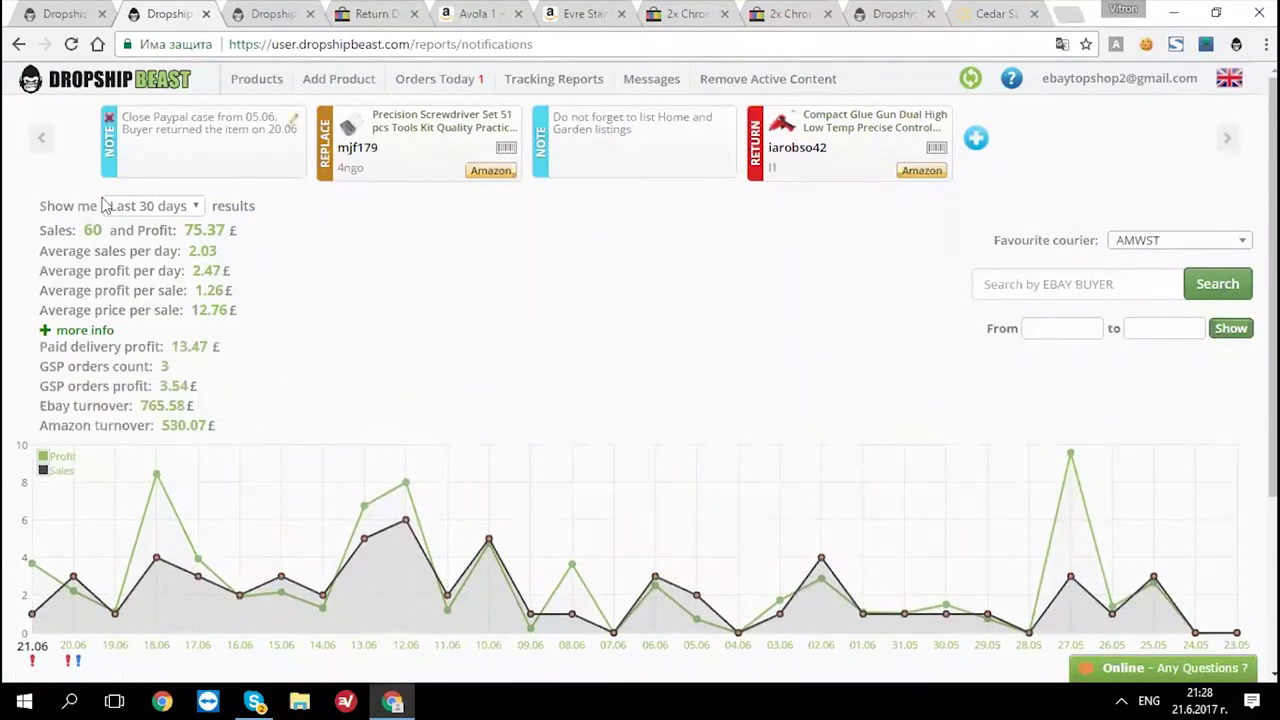
{"action": "left_click_drag", "start_coordinate": [39, 229], "coordinate": [280, 240]}
{"action": "double_click", "coordinate": [166, 231]}
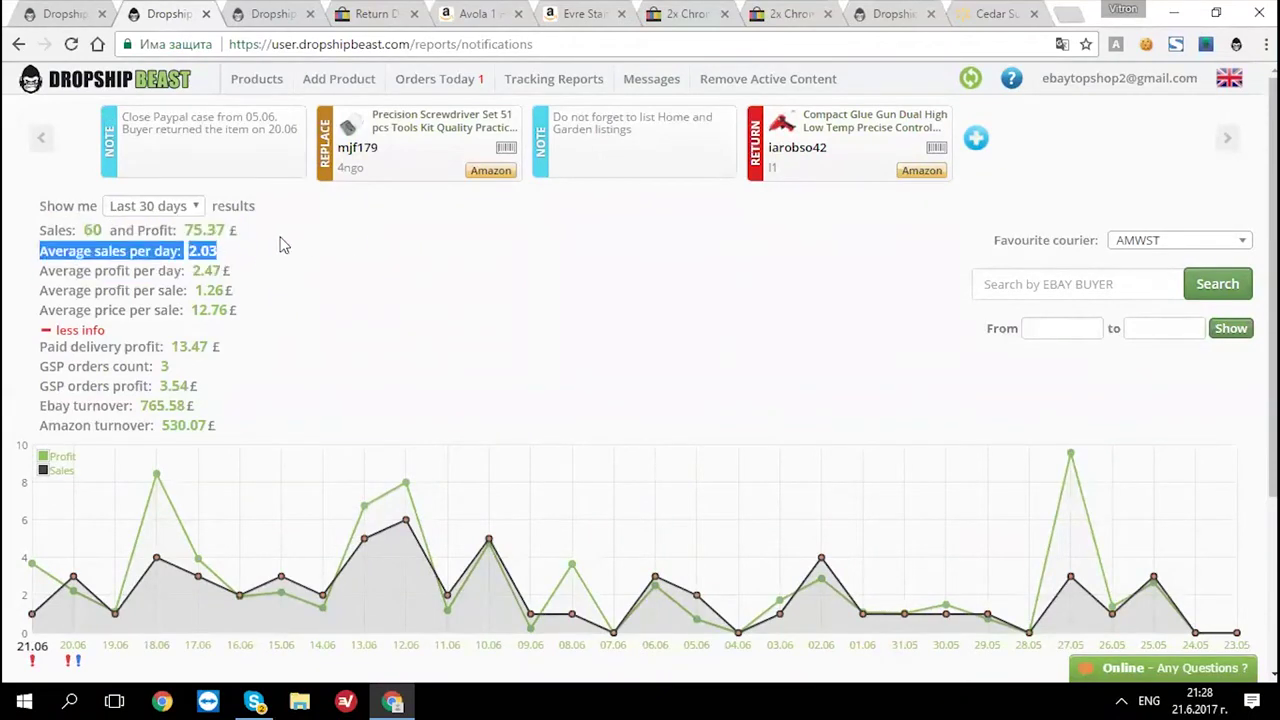
{"action": "left_click", "coordinate": [237, 250]}
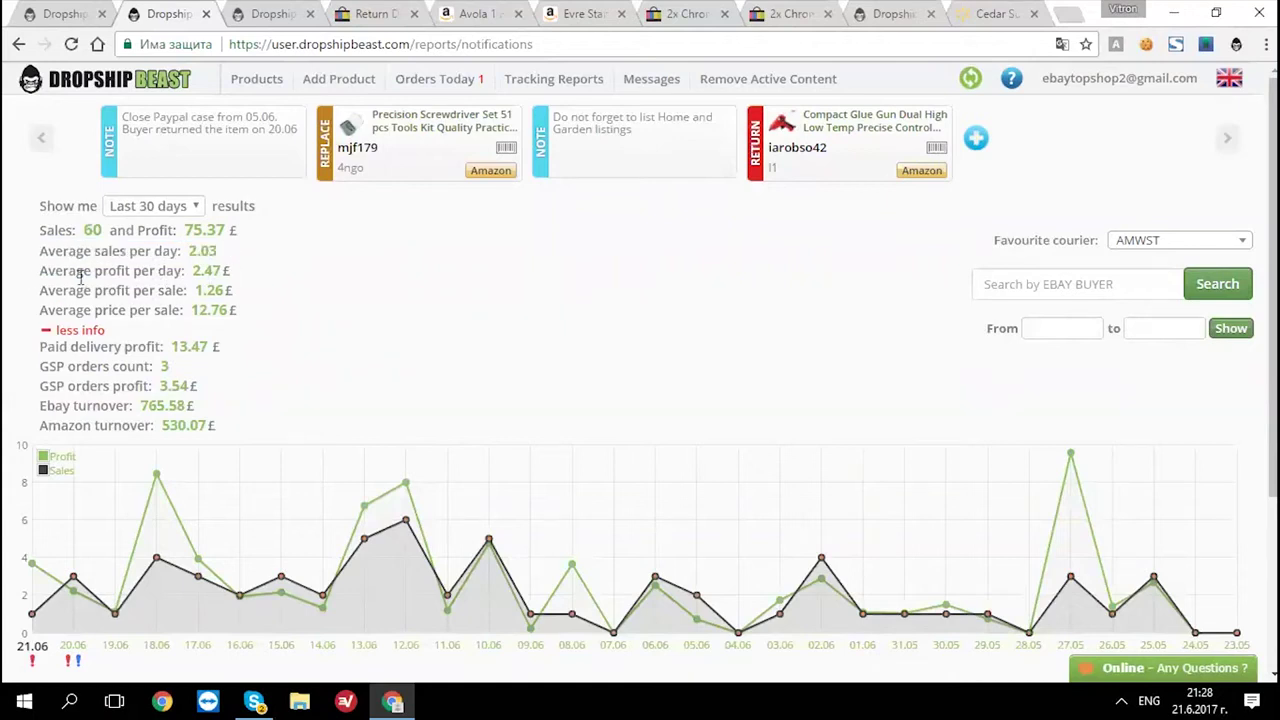
{"action": "left_click_drag", "start_coordinate": [38, 406], "coordinate": [196, 407]}
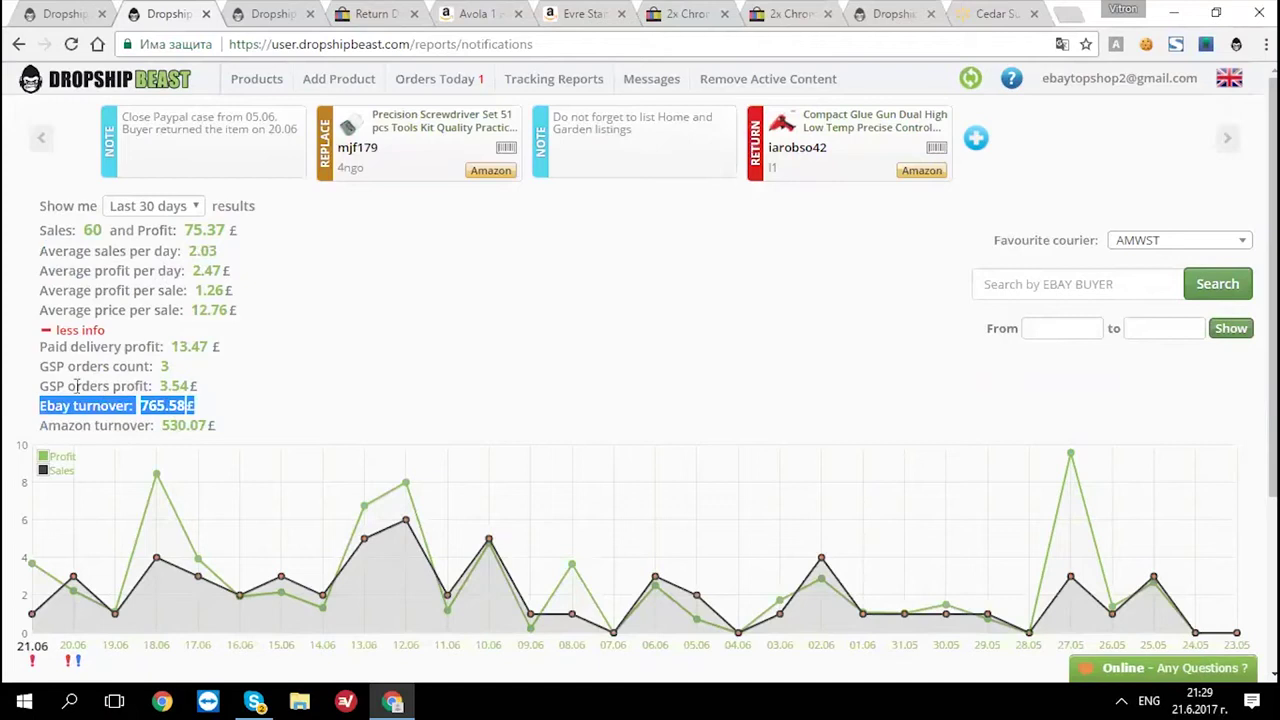
{"action": "left_click", "coordinate": [62, 425]}
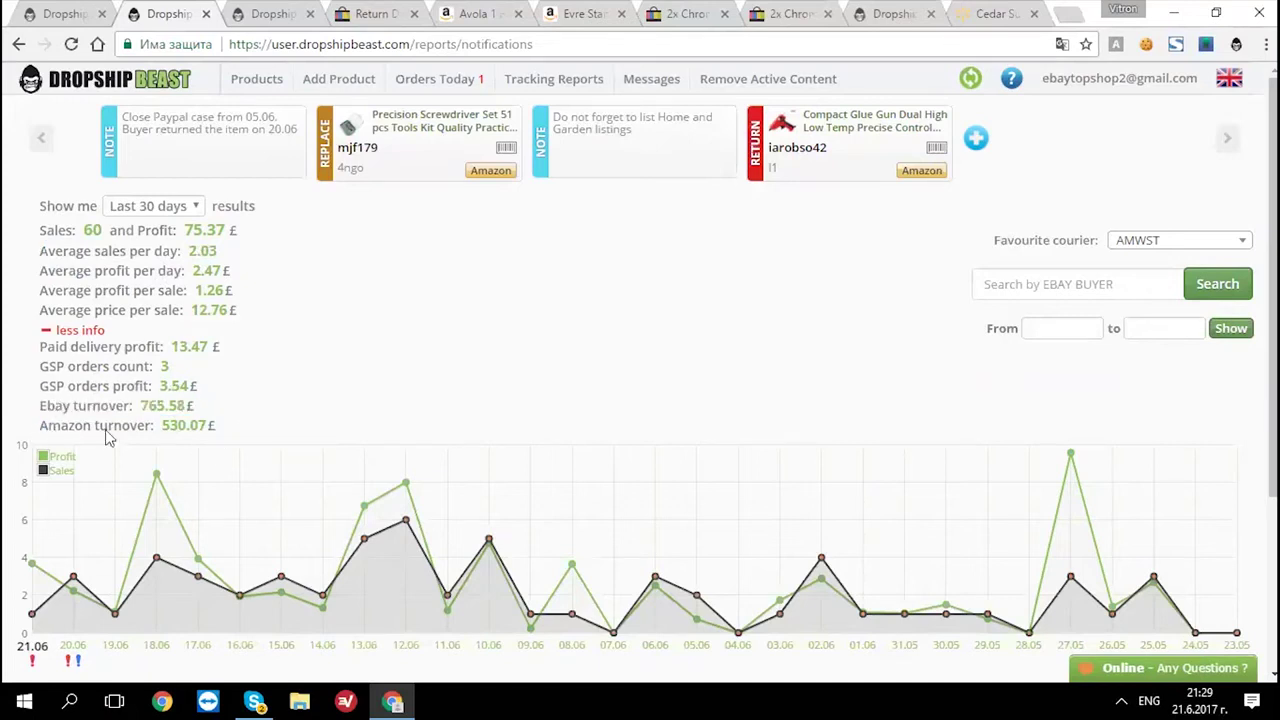
{"action": "left_click_drag", "start_coordinate": [162, 425], "coordinate": [247, 438]}
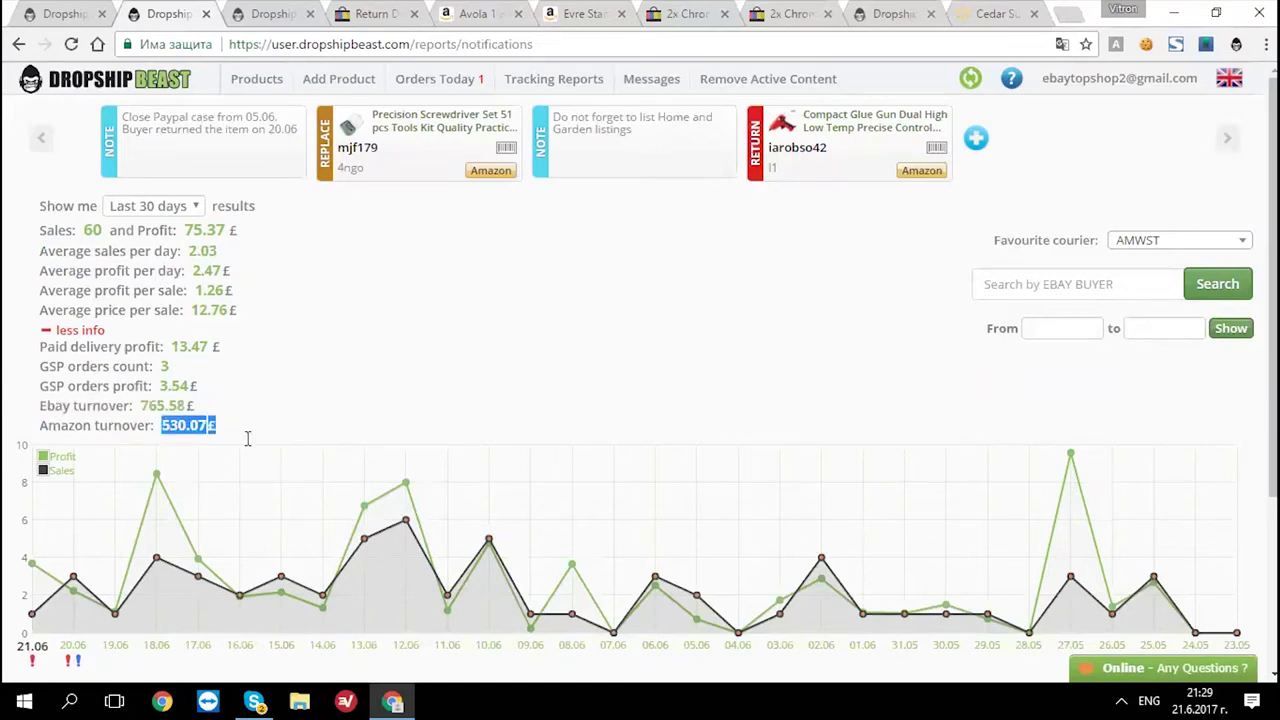
{"action": "left_click", "coordinate": [249, 436]}
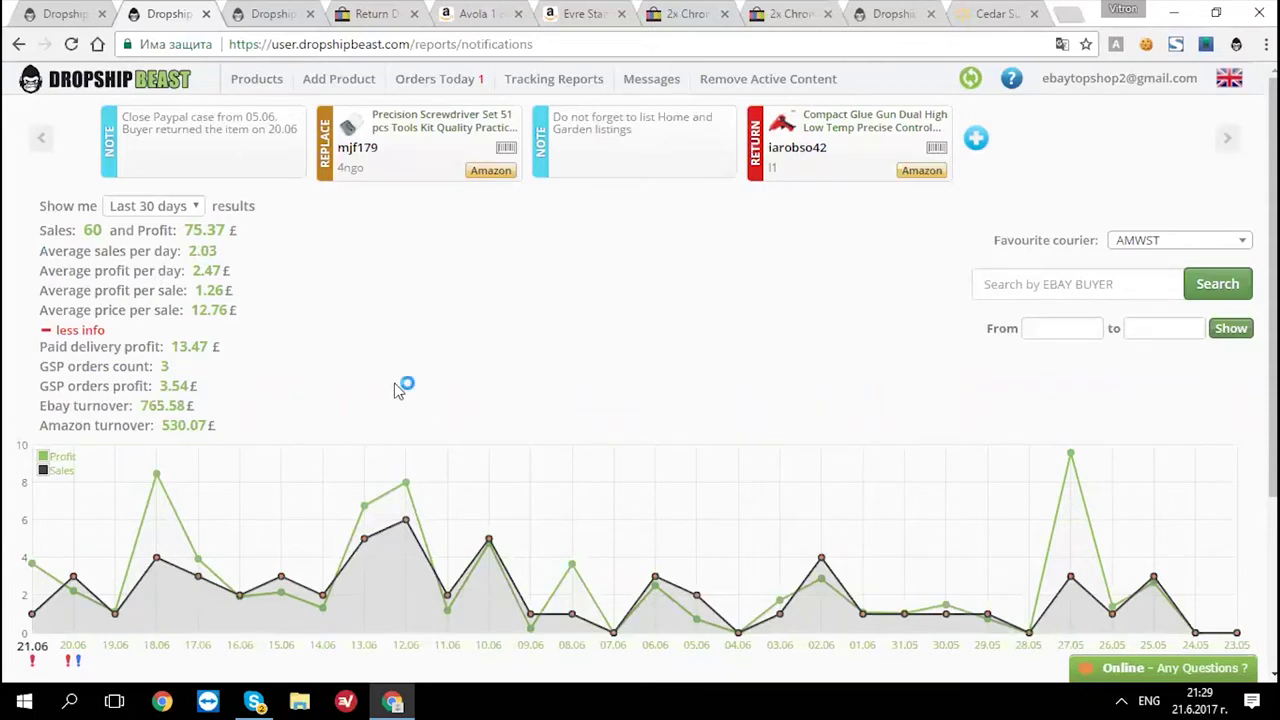
- Open the orders dated 18.06 from the sales chart and review the list and the chart's missing-tracking marker
{"action": "scroll", "coordinate": [396, 390], "scroll_direction": "down", "scroll_amount": 1}
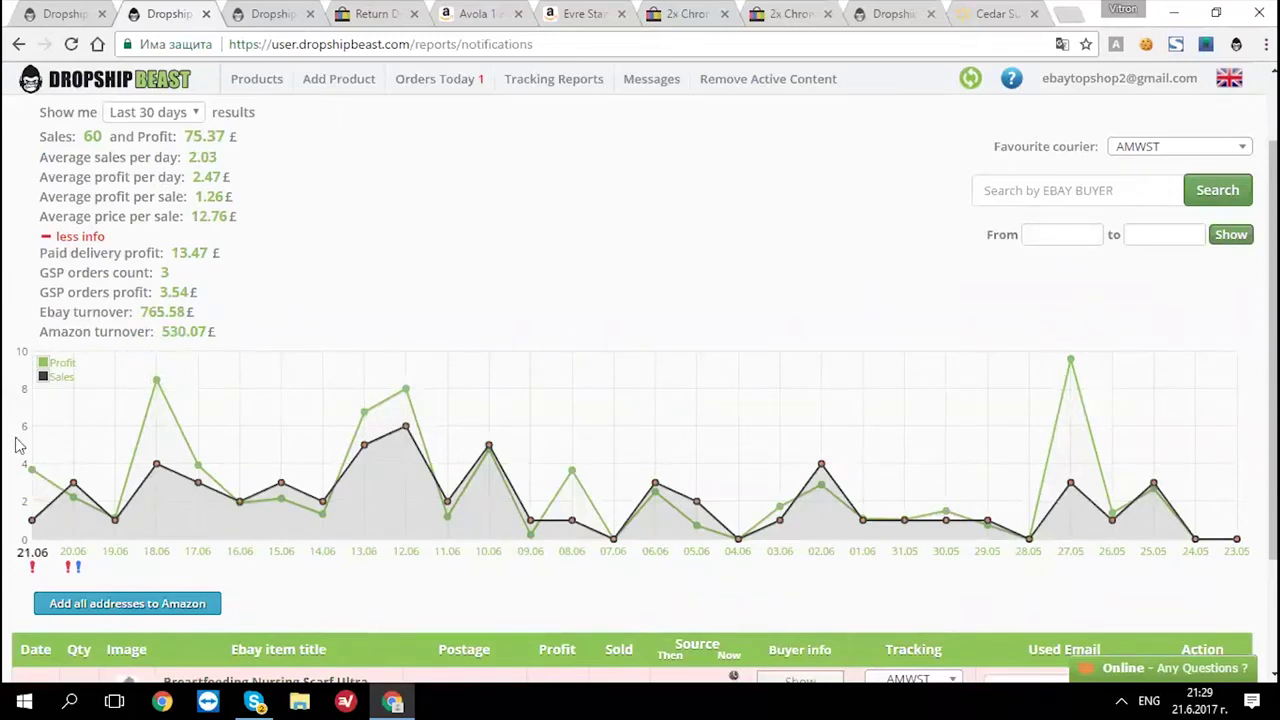
{"action": "mouse_move", "coordinate": [158, 386]}
{"action": "left_click", "coordinate": [156, 551]}
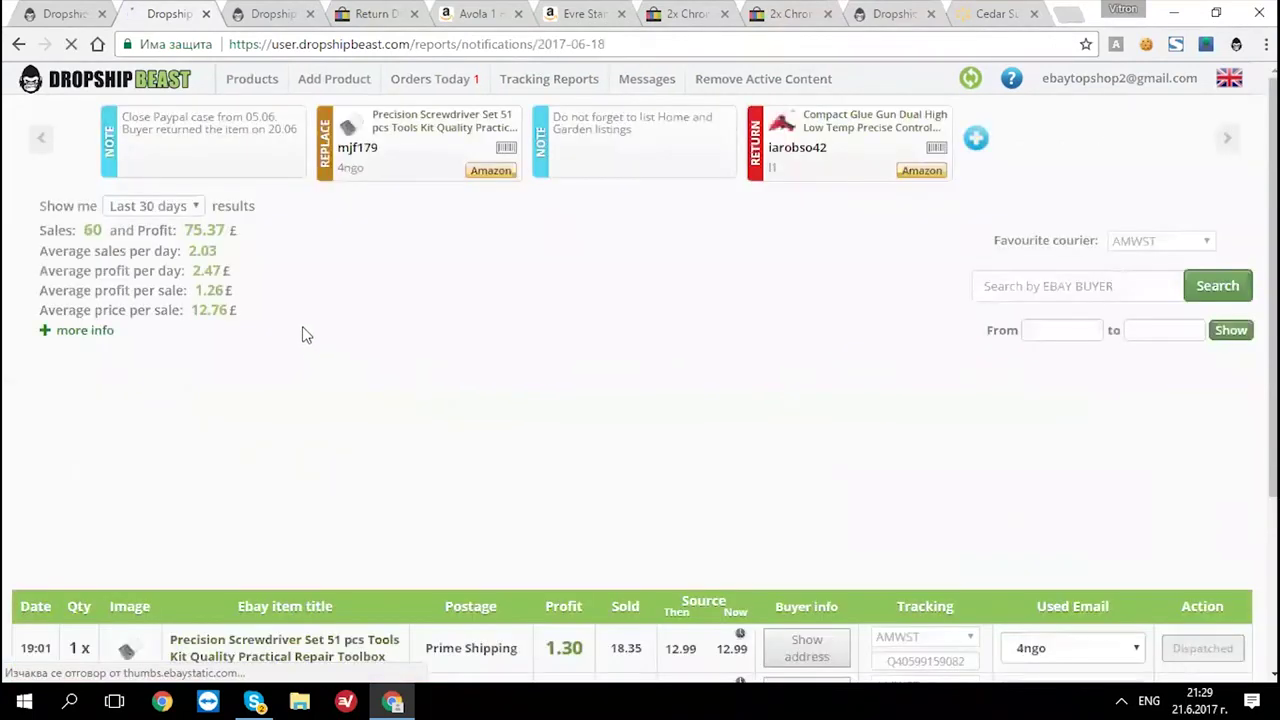
{"action": "scroll", "coordinate": [543, 414], "scroll_direction": "down", "scroll_amount": 2}
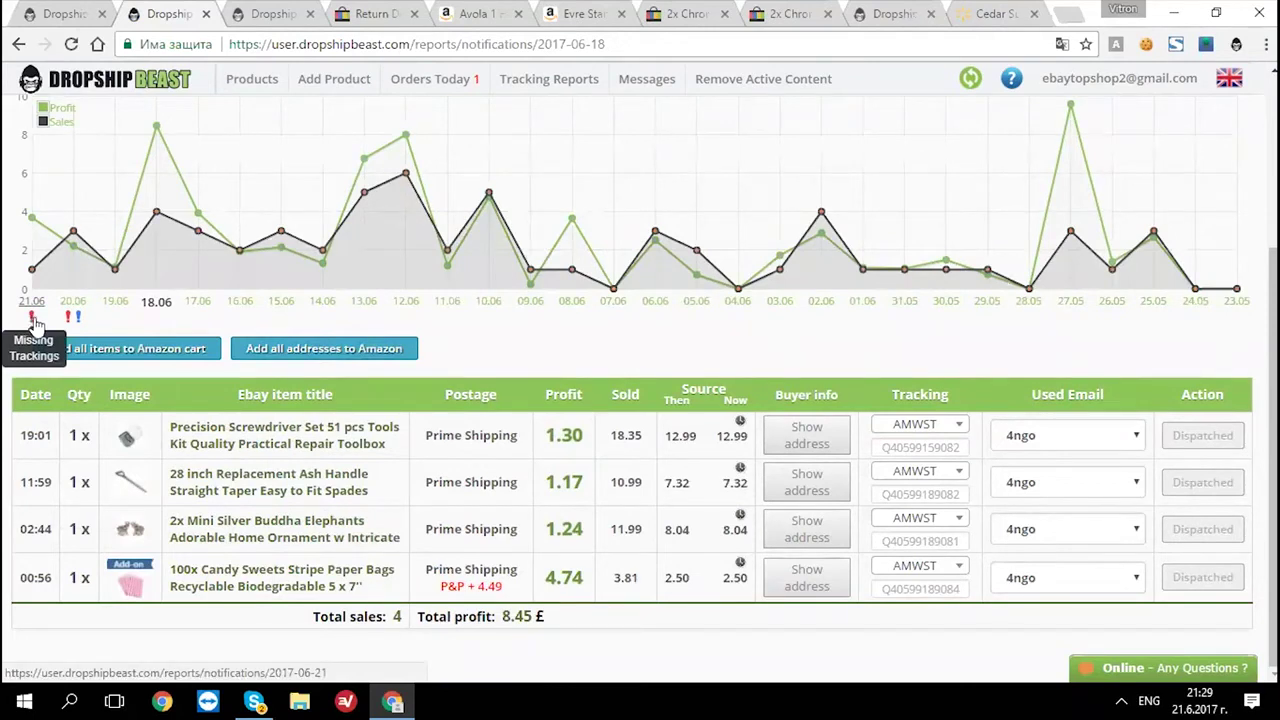
- Open the orders dated 20.06 from the chart and review that day's order list
{"action": "left_click", "coordinate": [73, 312]}
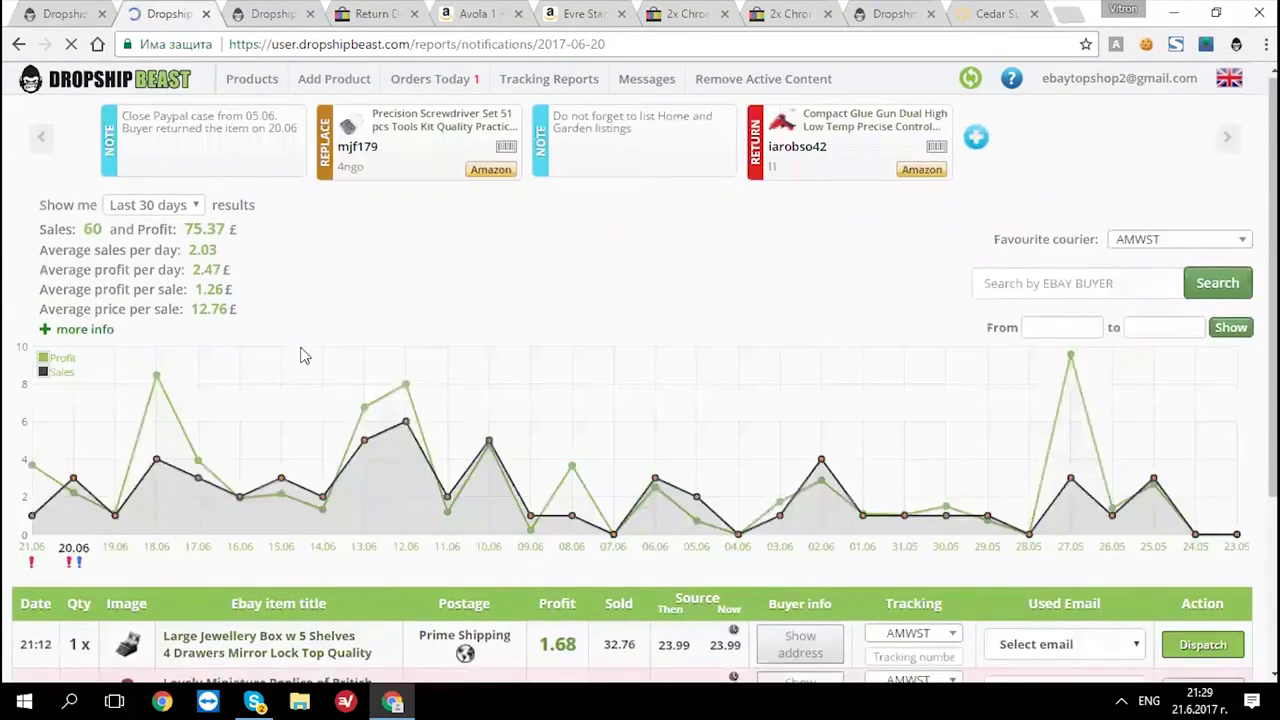
{"action": "scroll", "coordinate": [300, 354], "scroll_direction": "down", "scroll_amount": 1}
{"action": "scroll", "coordinate": [86, 478], "scroll_direction": "down", "scroll_amount": 1}
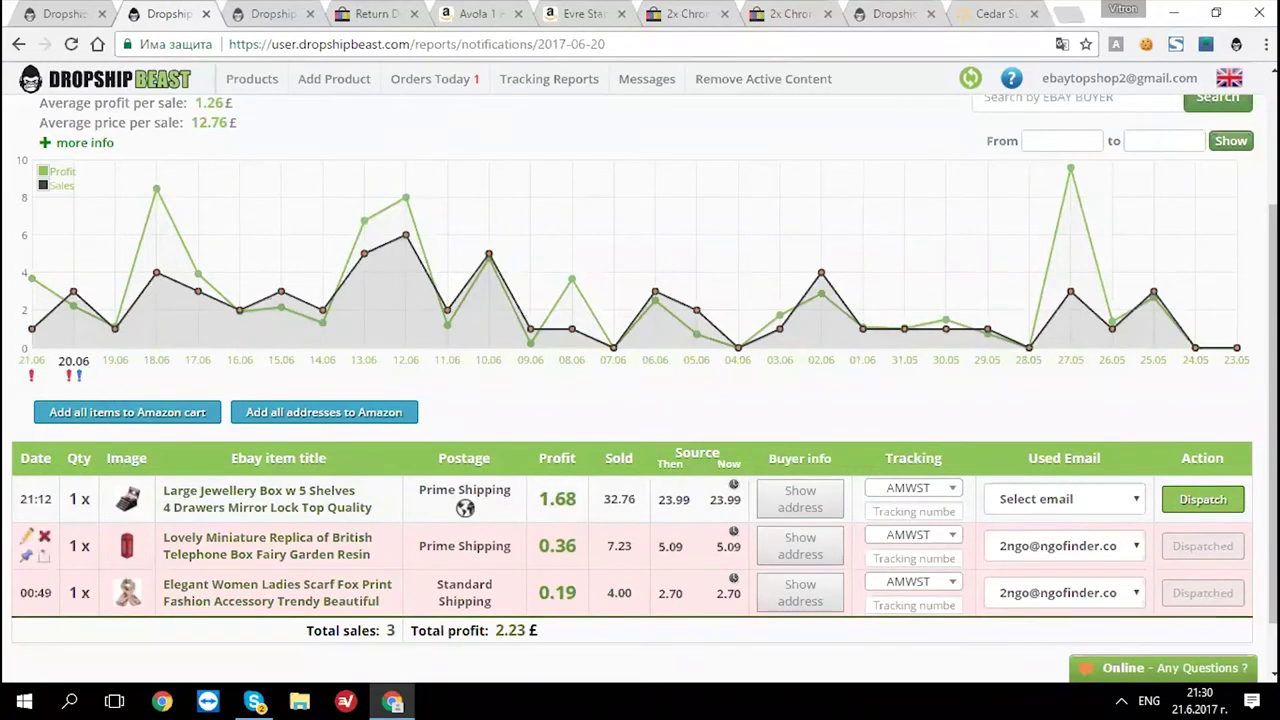
{"action": "scroll", "coordinate": [600, 400], "scroll_direction": "down", "scroll_amount": 1}
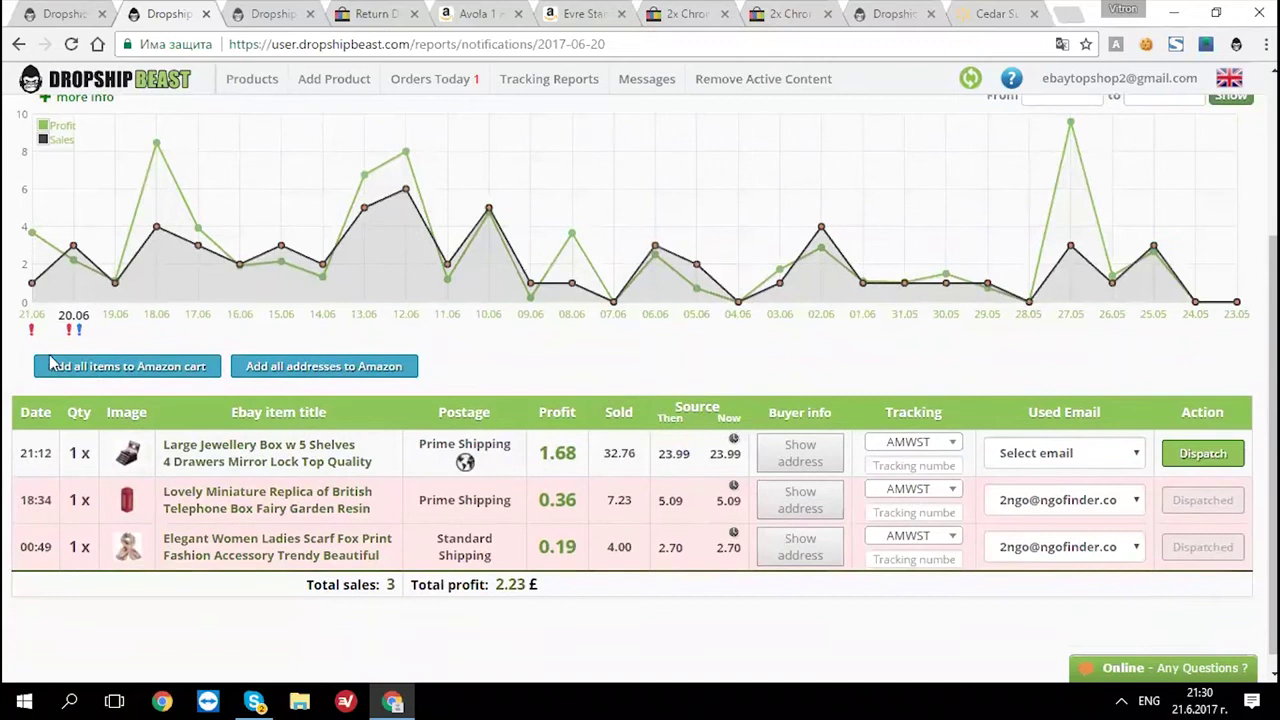
{"action": "scroll", "coordinate": [530, 377], "scroll_direction": "down", "scroll_amount": 1}
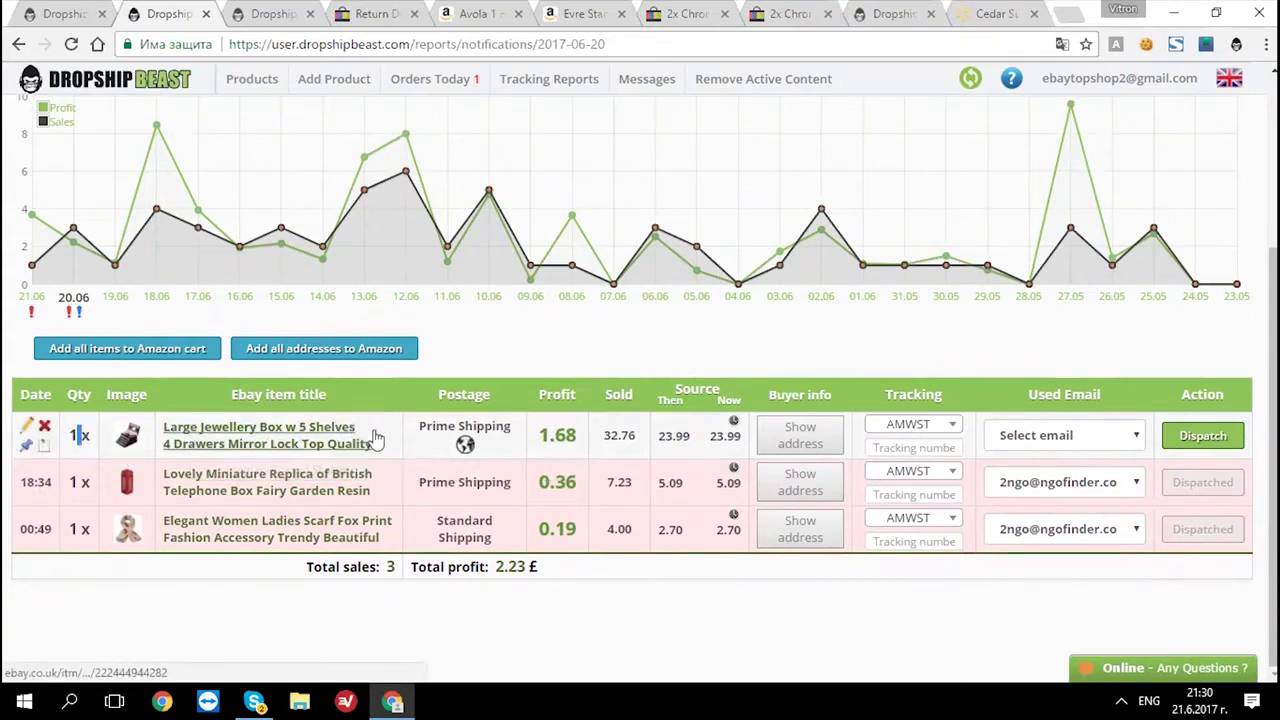
- Examine the postage, profit, sold price and then/now source prices of the 20.06 orders, including when the source prices were last updated
{"action": "left_click_drag", "start_coordinate": [418, 426], "coordinate": [515, 427]}
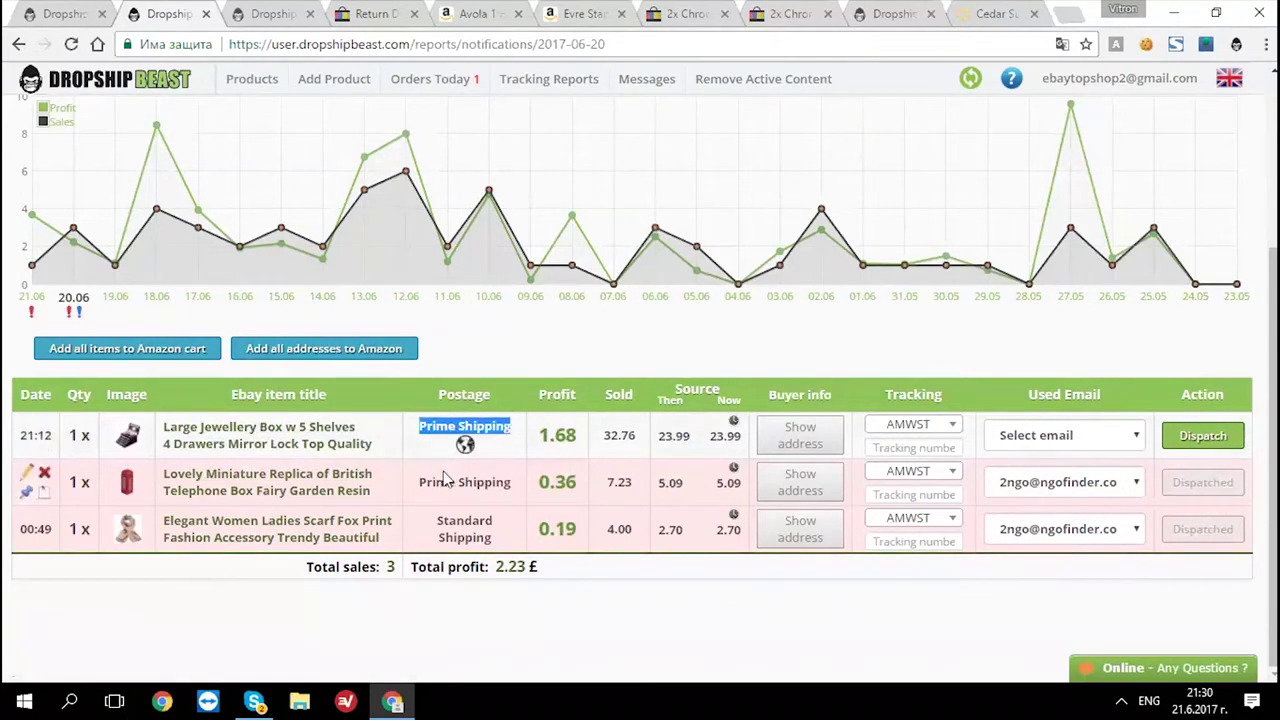
{"action": "left_click_drag", "start_coordinate": [418, 485], "coordinate": [513, 500]}
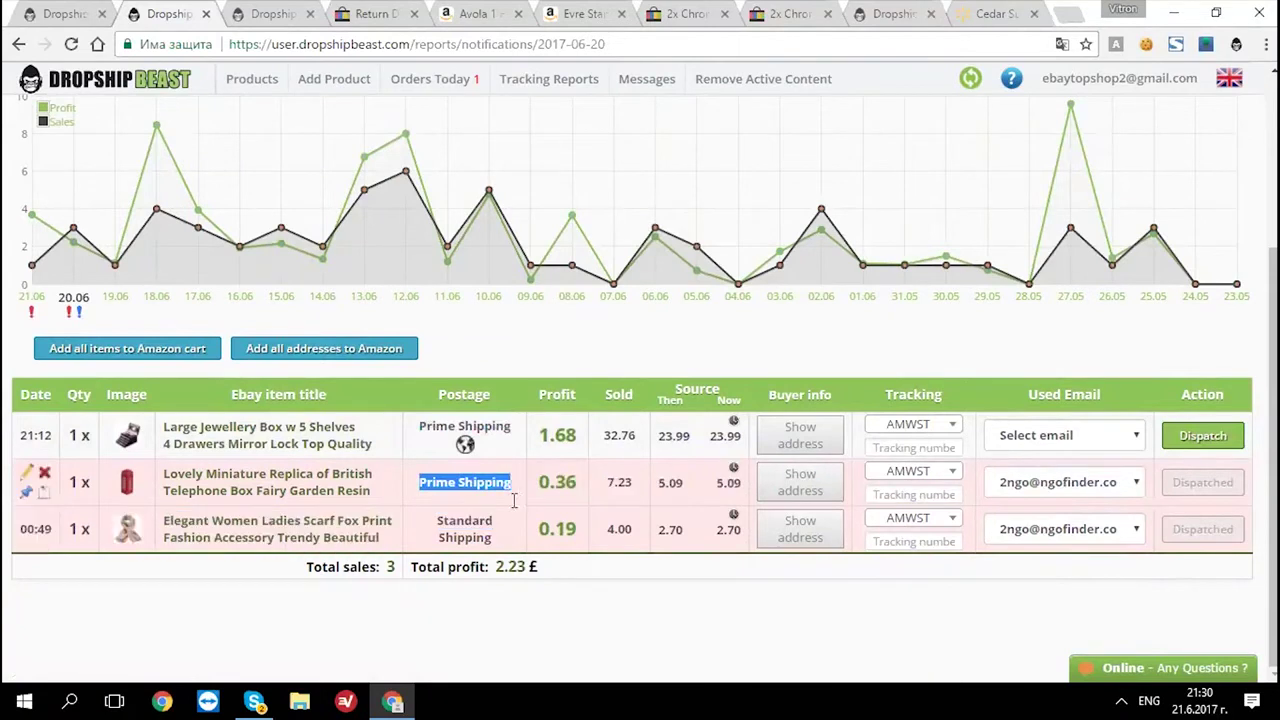
{"action": "left_click", "coordinate": [463, 500]}
{"action": "left_click_drag", "start_coordinate": [538, 436], "coordinate": [576, 428]}
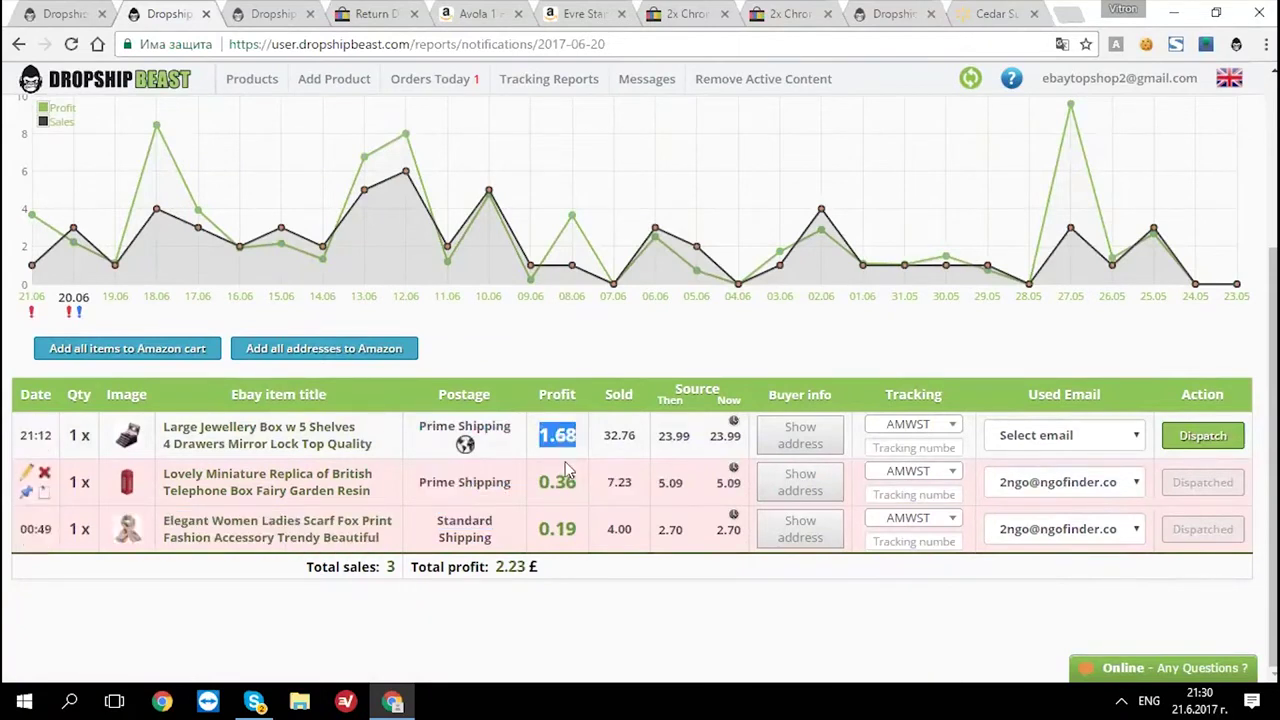
{"action": "left_click", "coordinate": [613, 482]}
{"action": "left_click_drag", "start_coordinate": [597, 438], "coordinate": [633, 427]}
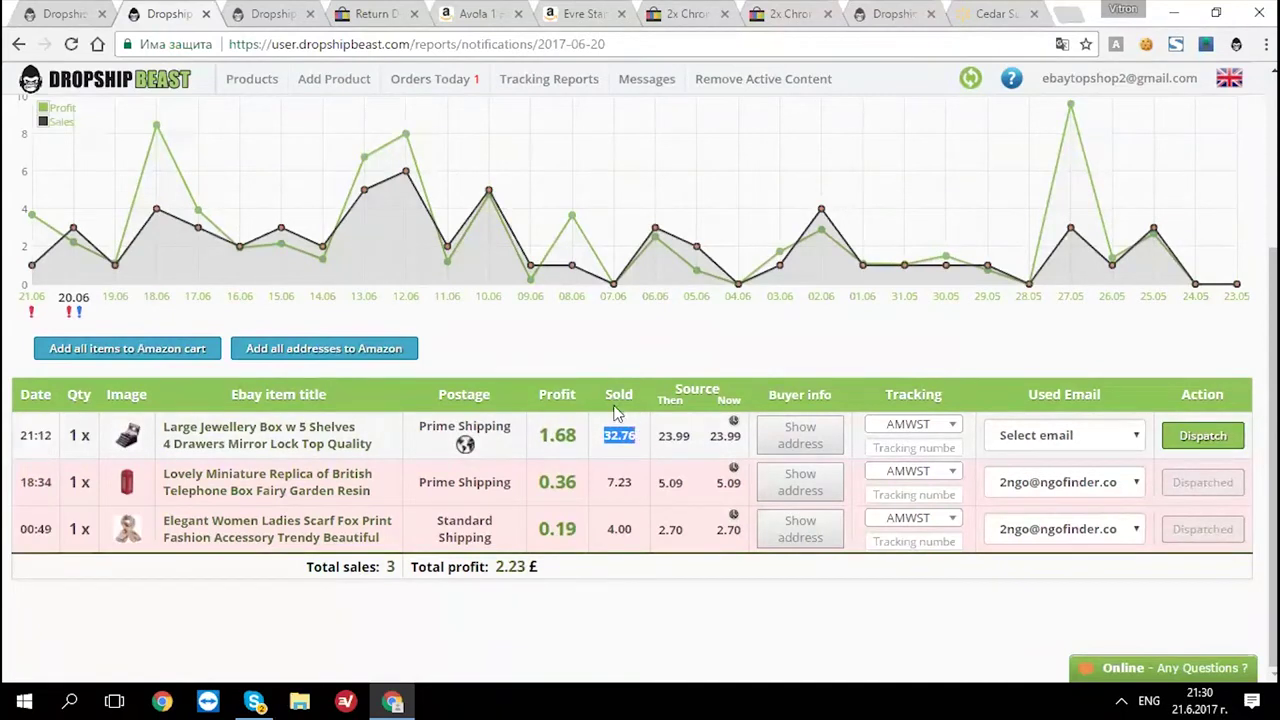
{"action": "left_click_drag", "start_coordinate": [663, 432], "coordinate": [735, 392]}
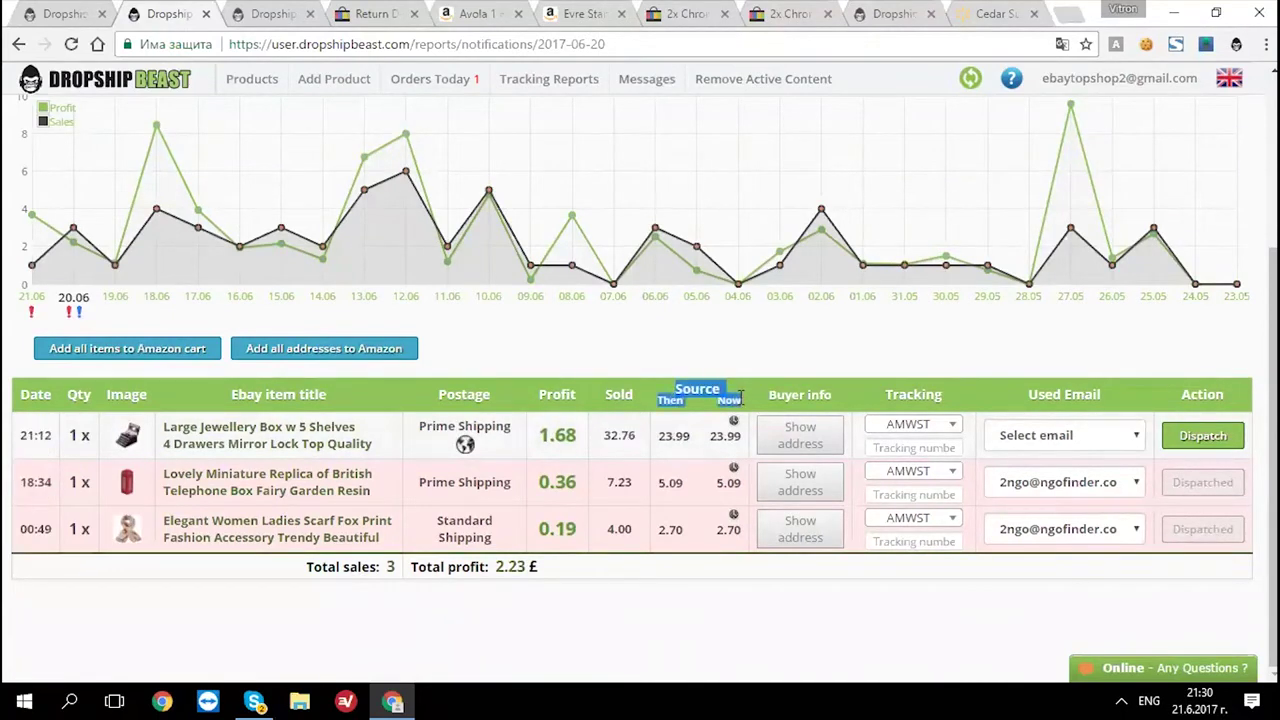
{"action": "double_click", "coordinate": [668, 400]}
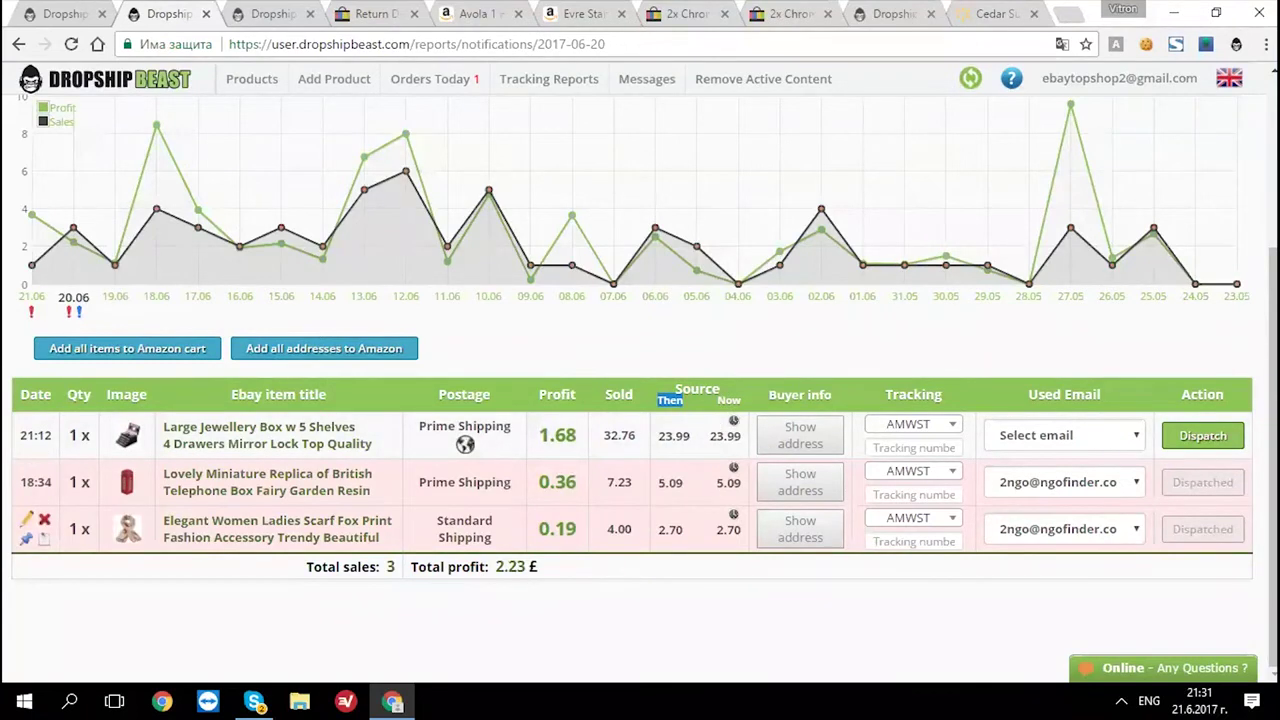
{"action": "mouse_move", "coordinate": [733, 468]}
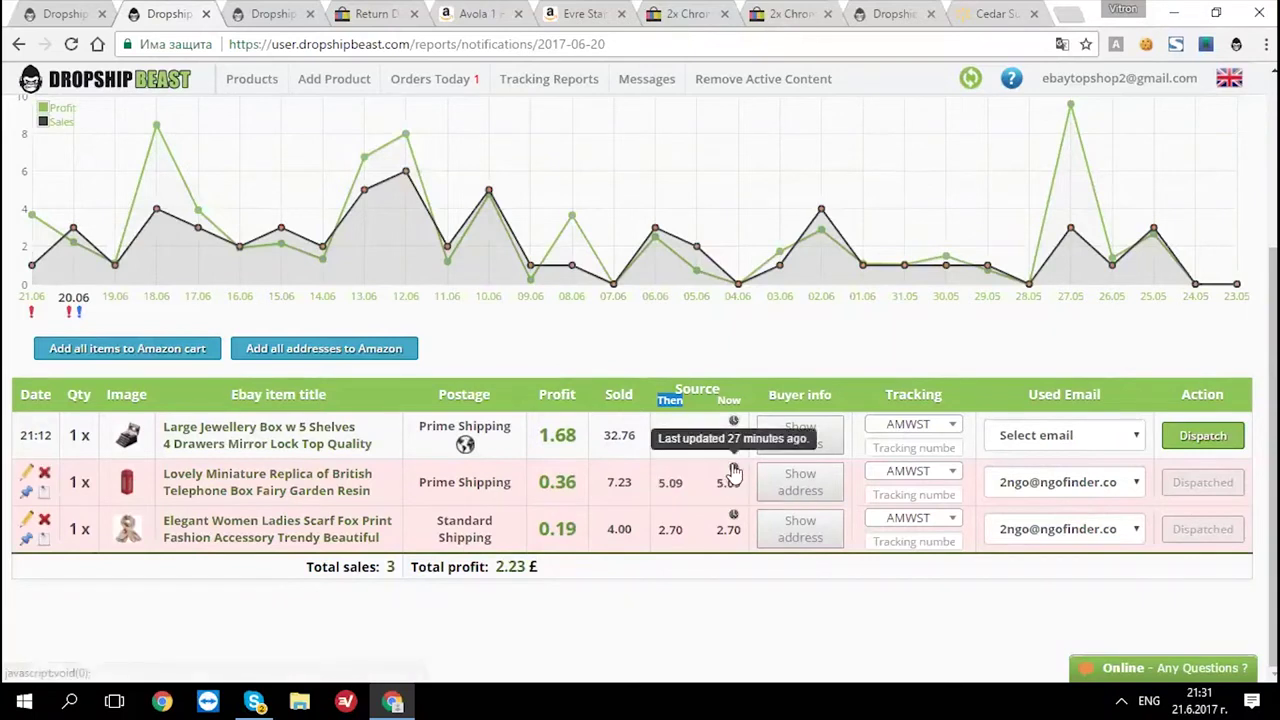
{"action": "mouse_move", "coordinate": [731, 428]}
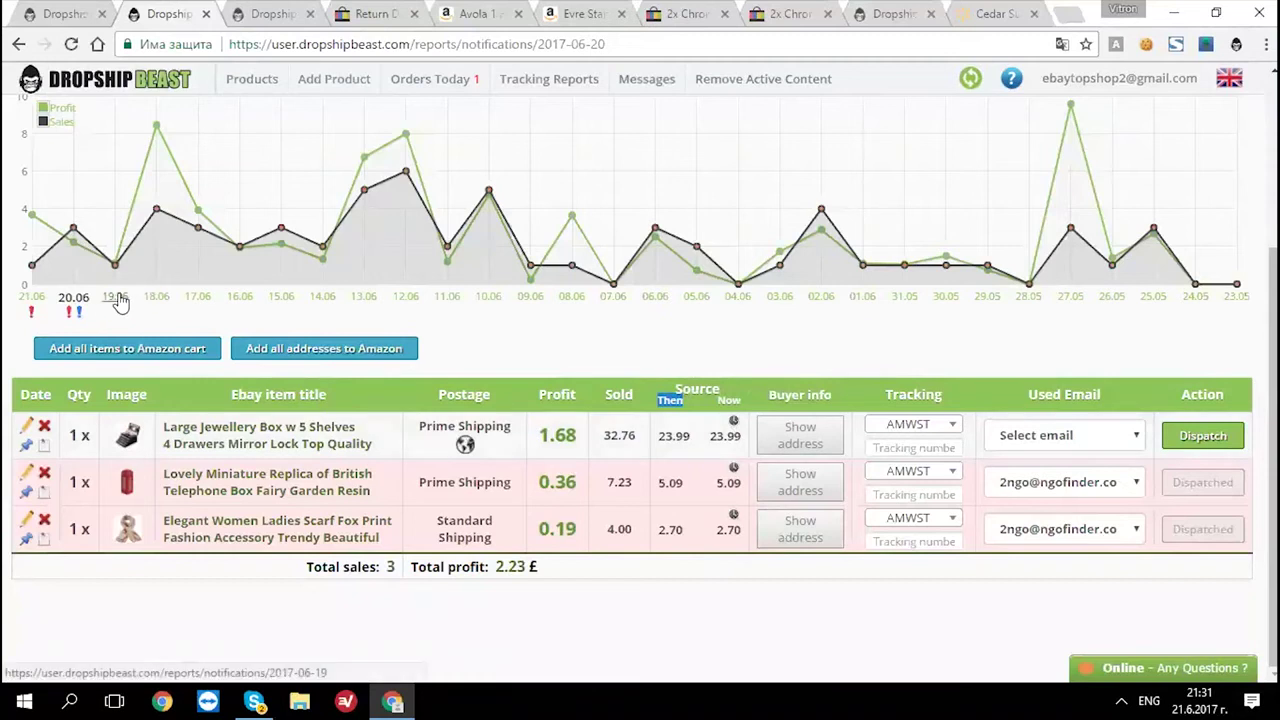
- Switch the report back to the orders dated 18.06 and look over their details
{"action": "left_click", "coordinate": [154, 297]}
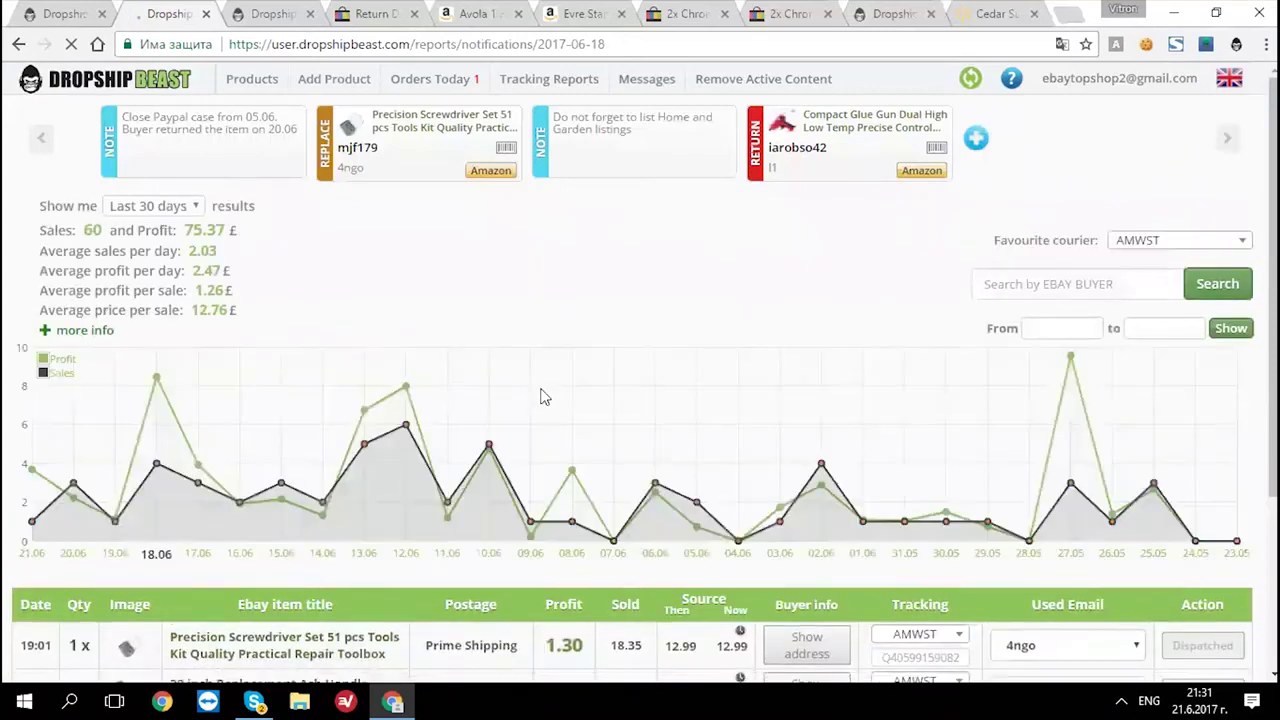
{"action": "scroll", "coordinate": [543, 396], "scroll_direction": "down", "scroll_amount": 2}
{"action": "scroll", "coordinate": [543, 396], "scroll_direction": "down", "scroll_amount": 1}
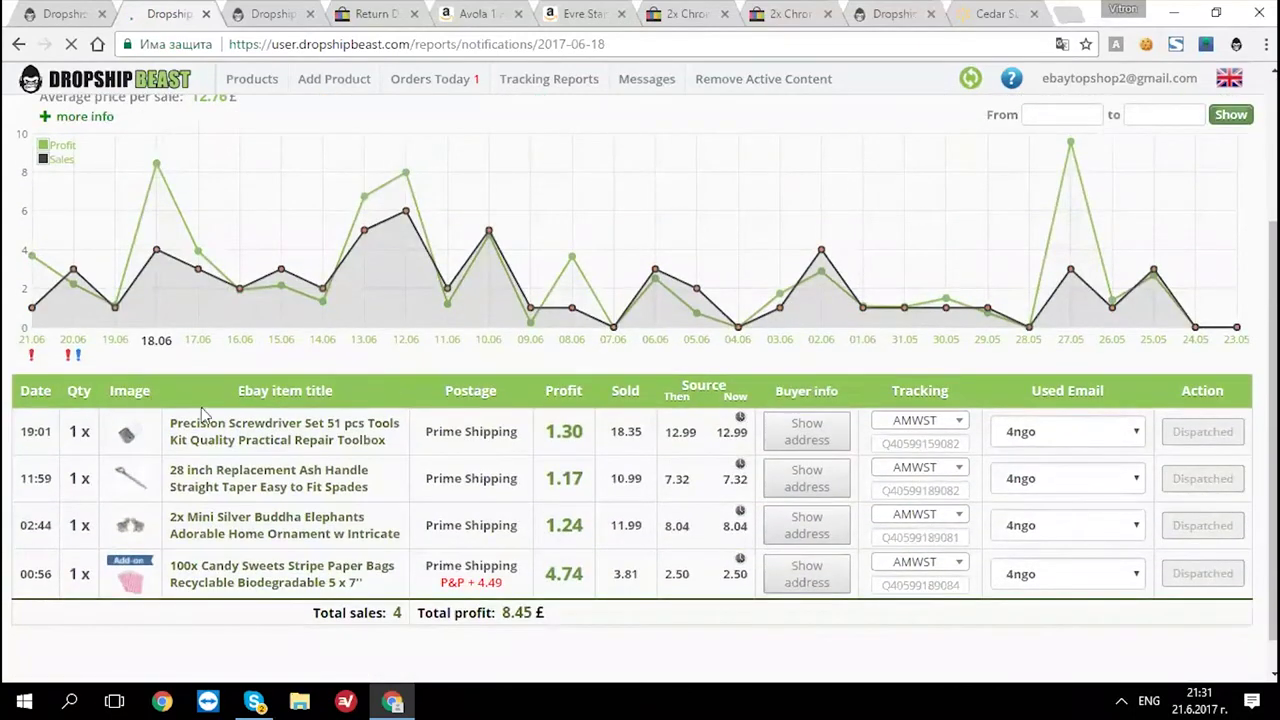
{"action": "scroll", "coordinate": [66, 345], "scroll_direction": "down", "scroll_amount": 1}
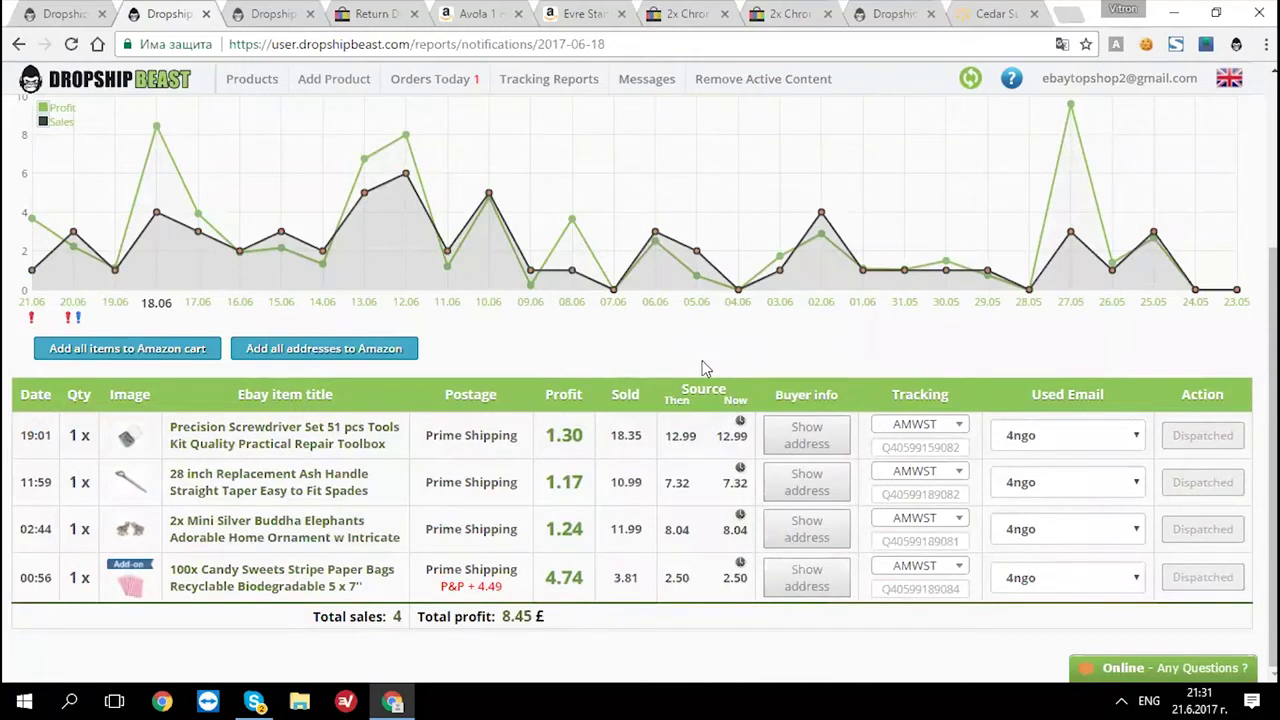
- Show the buyer address of the Precision Screwdriver Set order and examine the buyer details and order IDs
{"action": "left_click", "coordinate": [838, 443]}
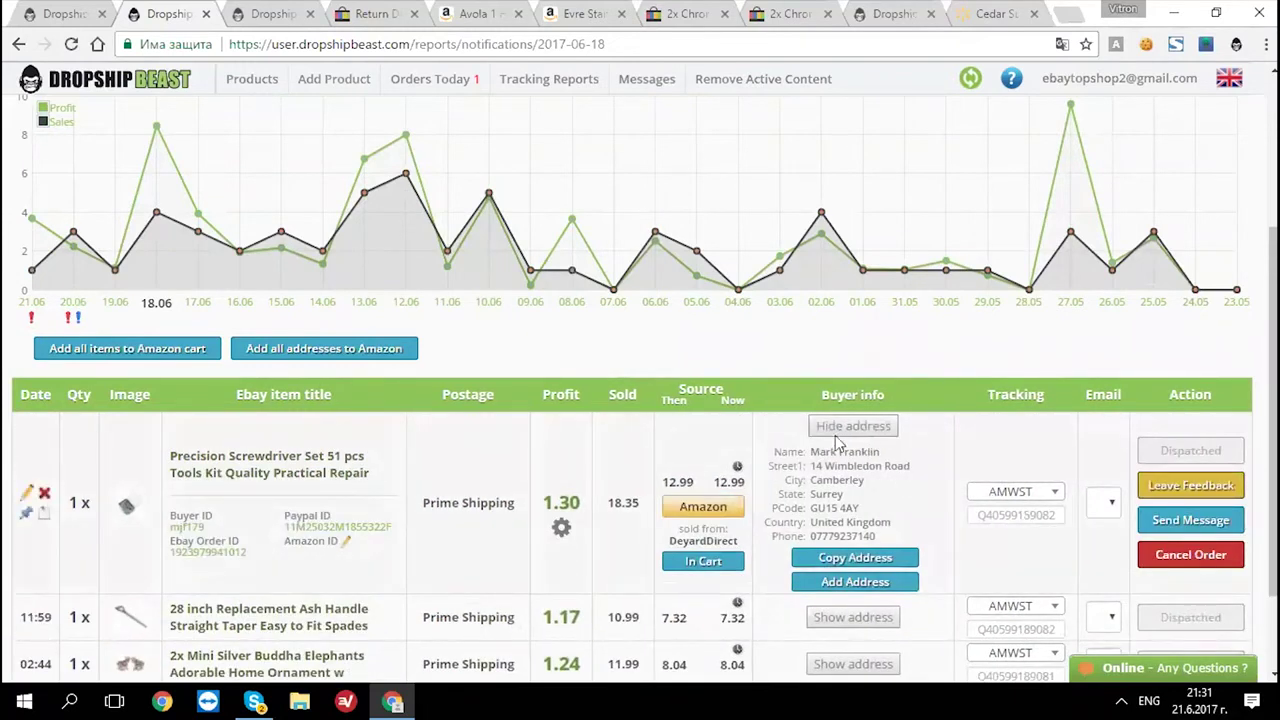
{"action": "left_click_drag", "start_coordinate": [795, 447], "coordinate": [776, 465]}
{"action": "left_click", "coordinate": [782, 453]}
{"action": "scroll", "coordinate": [860, 467], "scroll_direction": "down", "scroll_amount": 1}
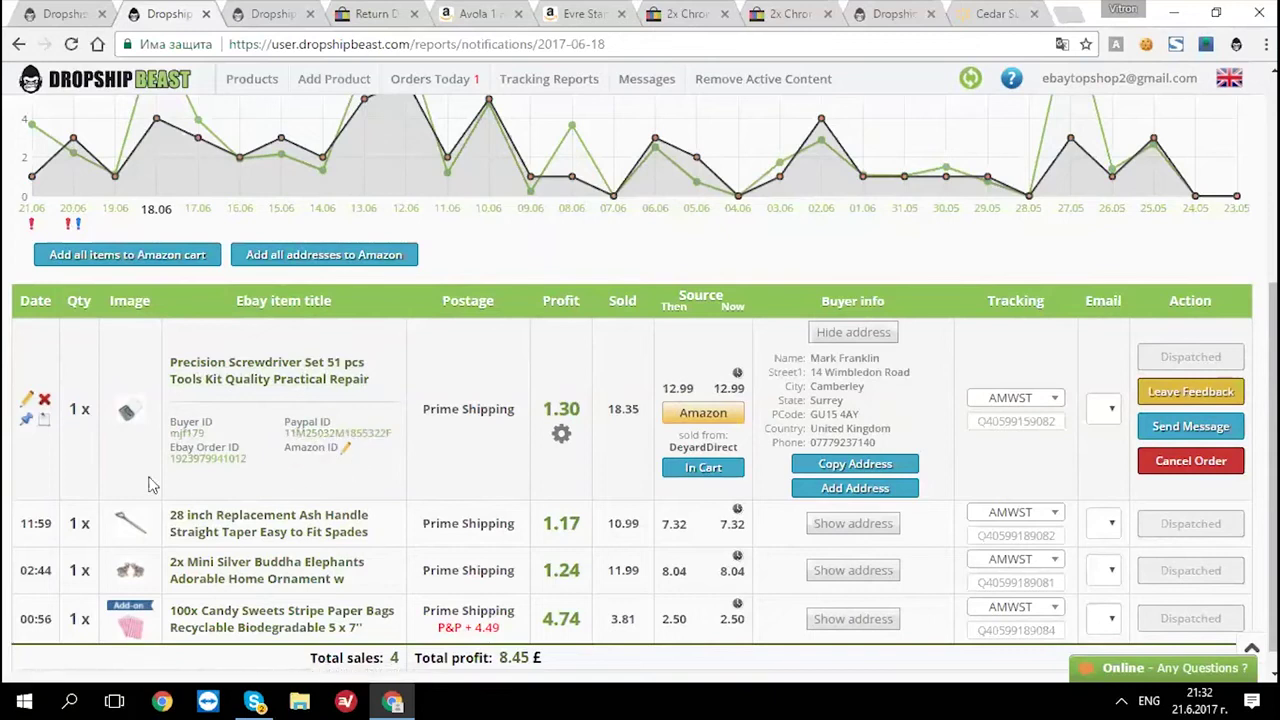
{"action": "left_click_drag", "start_coordinate": [276, 452], "coordinate": [345, 462]}
{"action": "left_click", "coordinate": [306, 455]}
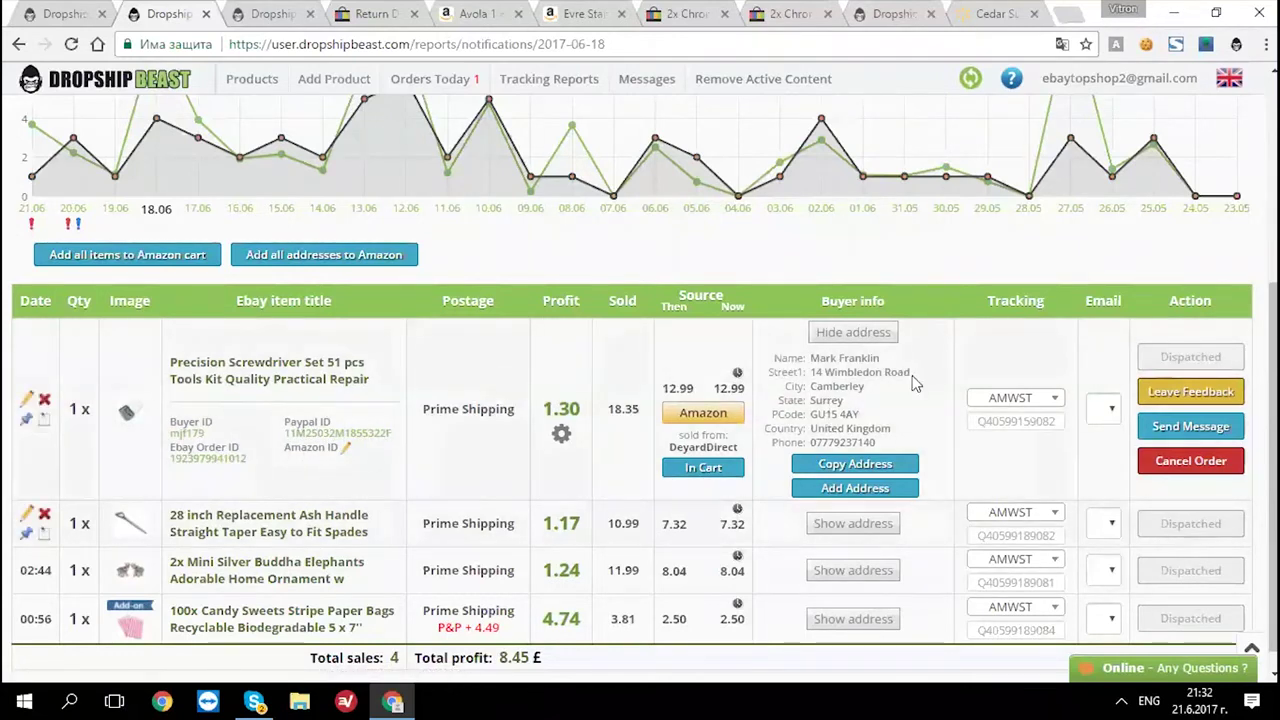
- Check the tracking number fields of the screwdriver set and ash handle orders, and hide the buyer address again
{"action": "left_click", "coordinate": [1016, 421]}
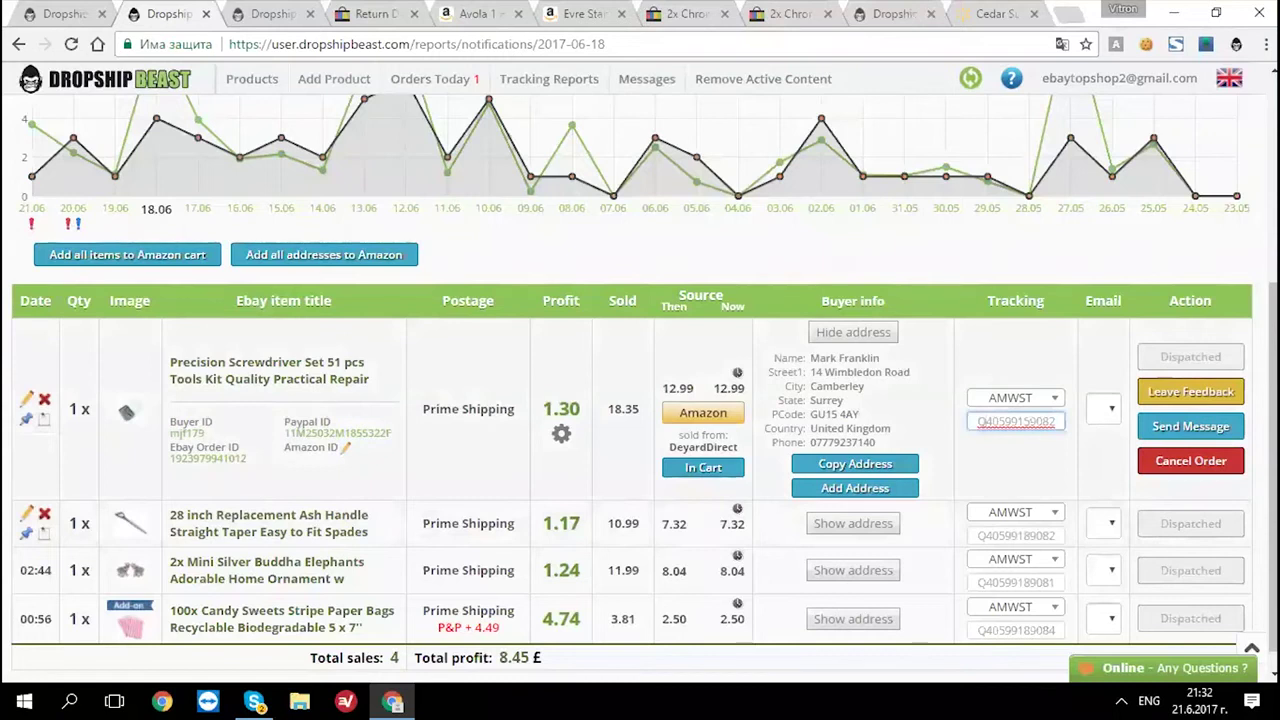
{"action": "left_click", "coordinate": [1014, 535]}
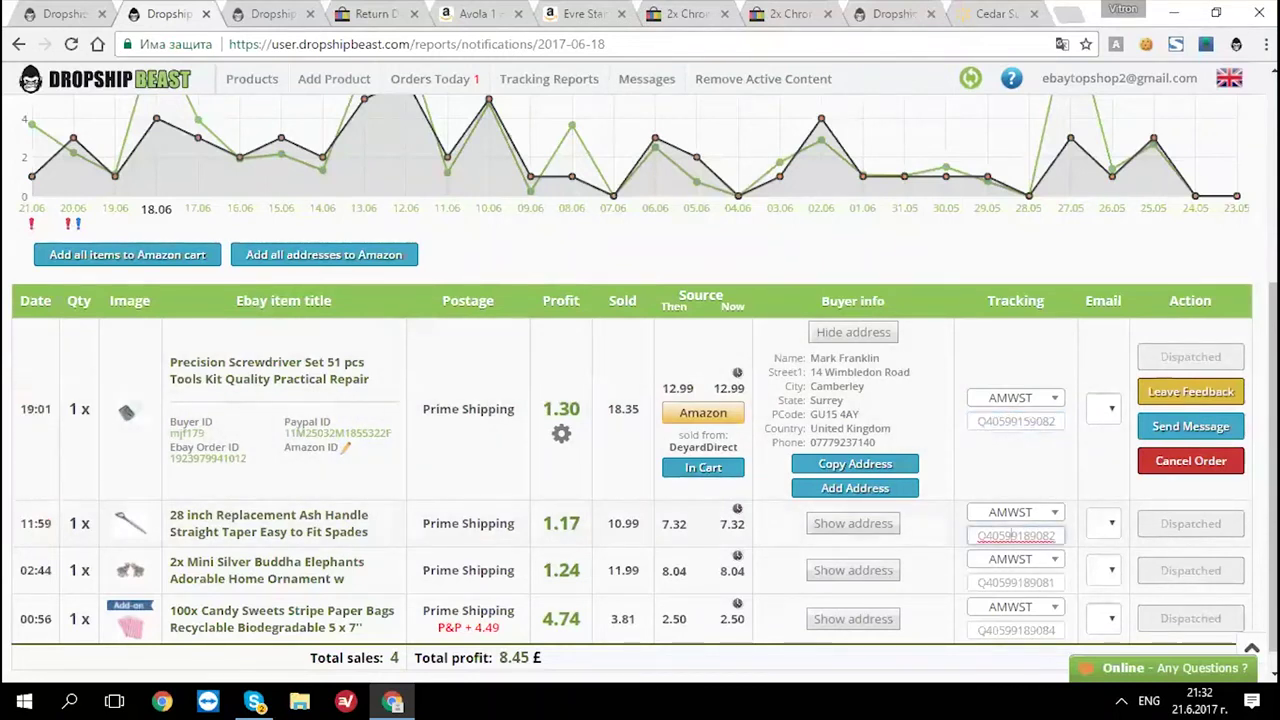
{"action": "left_click", "coordinate": [828, 333]}
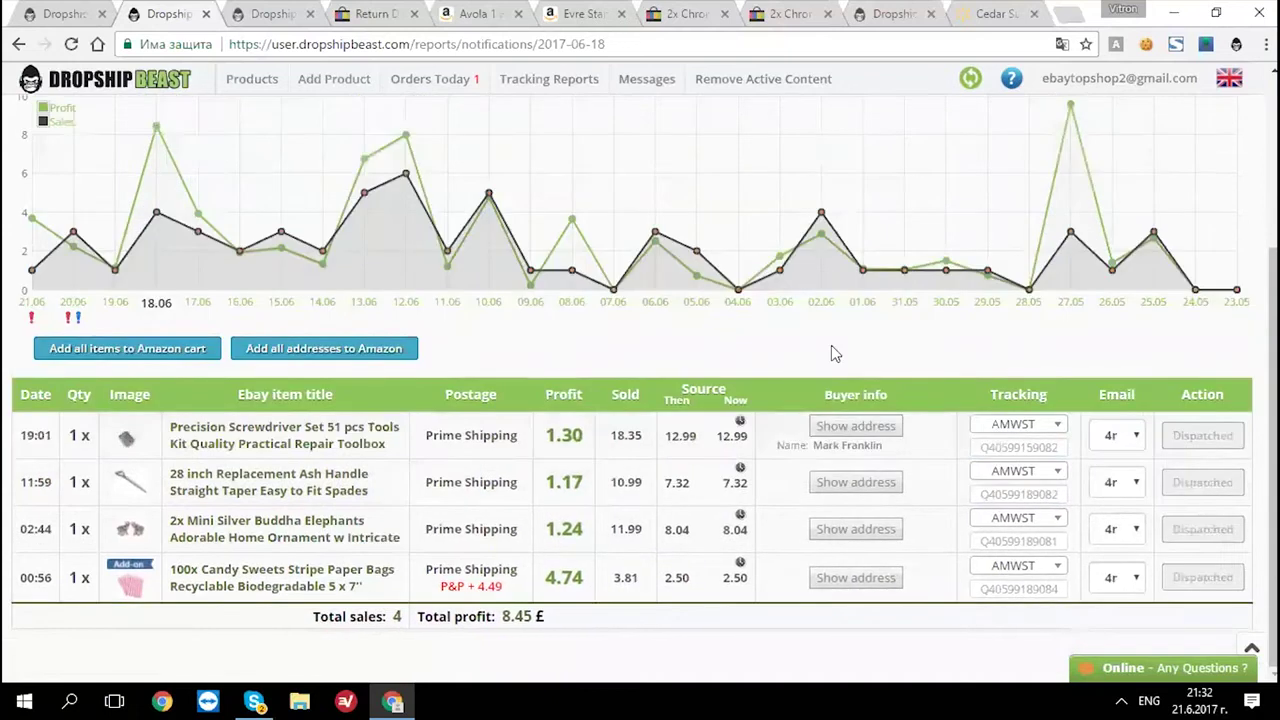
- Check the used email choices for the Precision Screwdriver Set order and keep the current selection
{"action": "left_click", "coordinate": [1067, 435]}
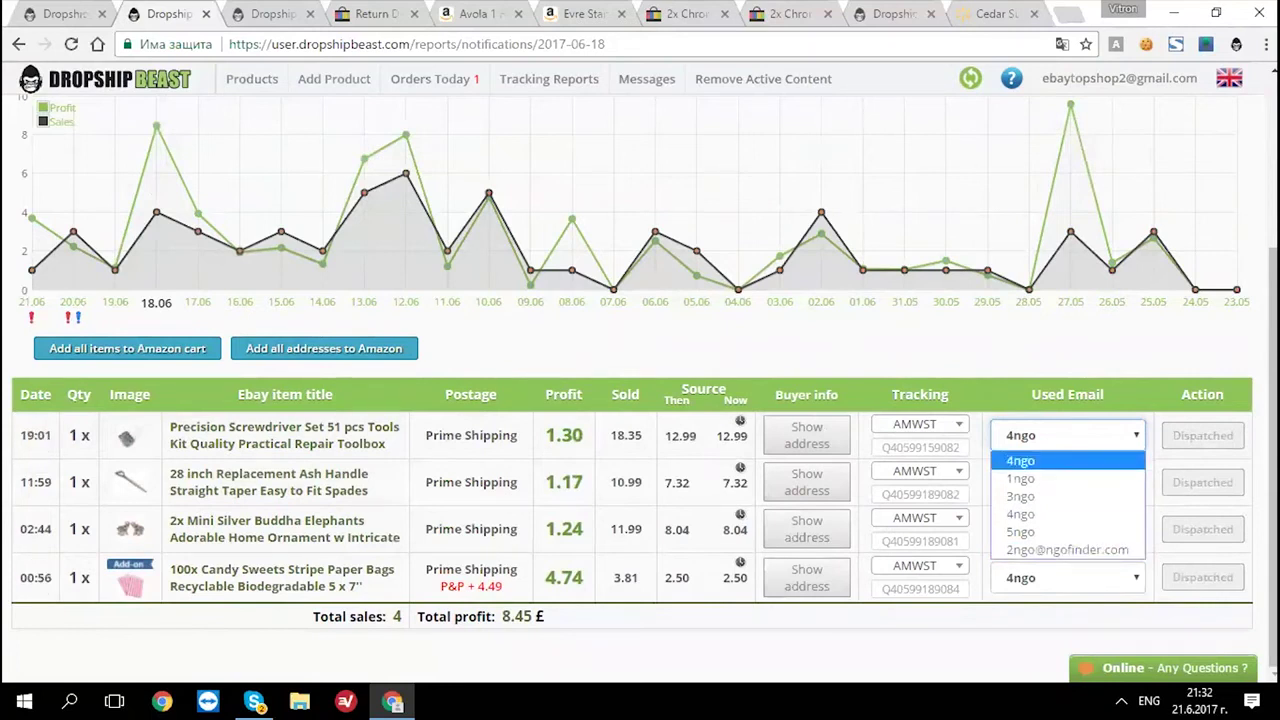
{"action": "left_click", "coordinate": [1020, 460]}
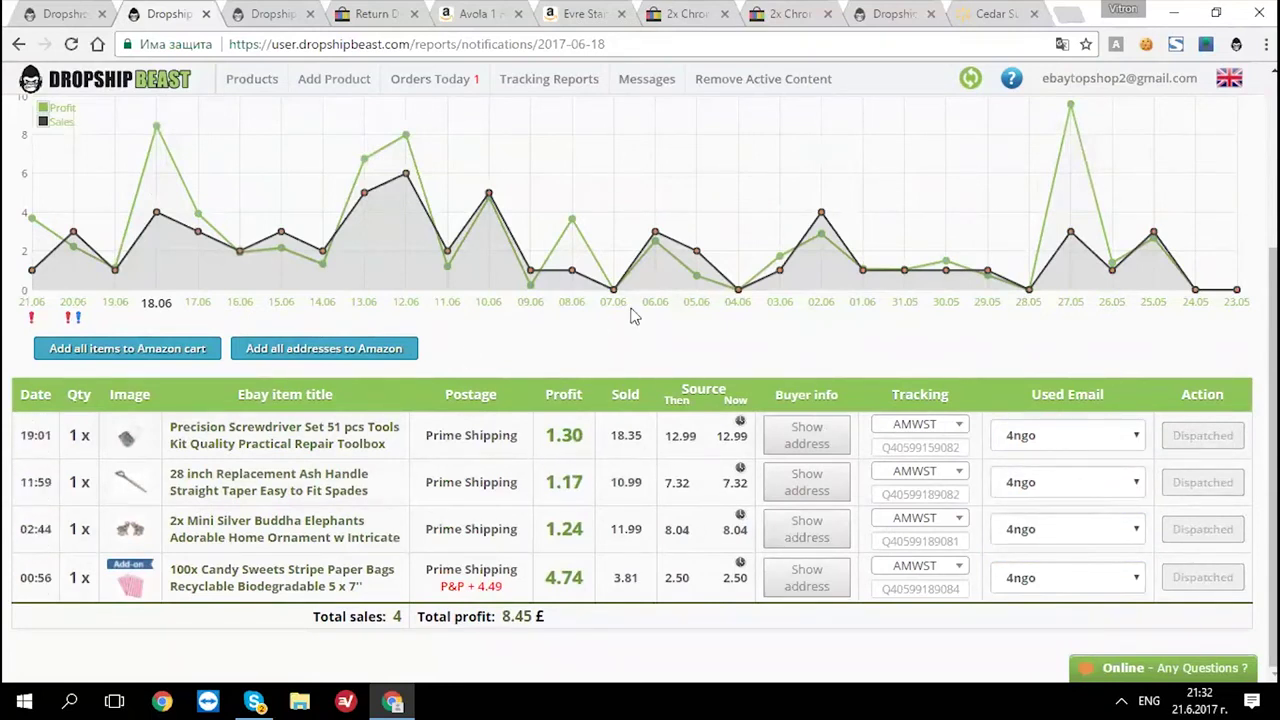
- Switch the report to the orders dated 06.06 and bring the order list into view
{"action": "left_click", "coordinate": [655, 302]}
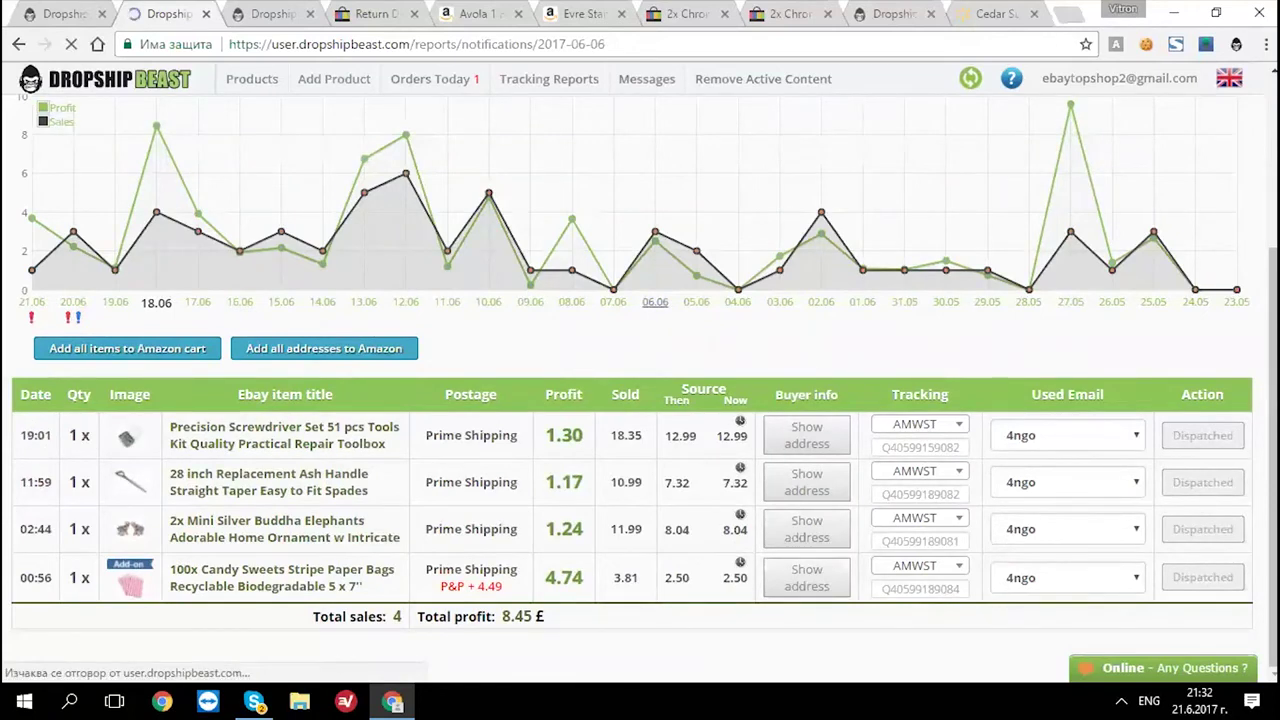
{"action": "scroll", "coordinate": [743, 476], "scroll_direction": "down", "scroll_amount": 2}
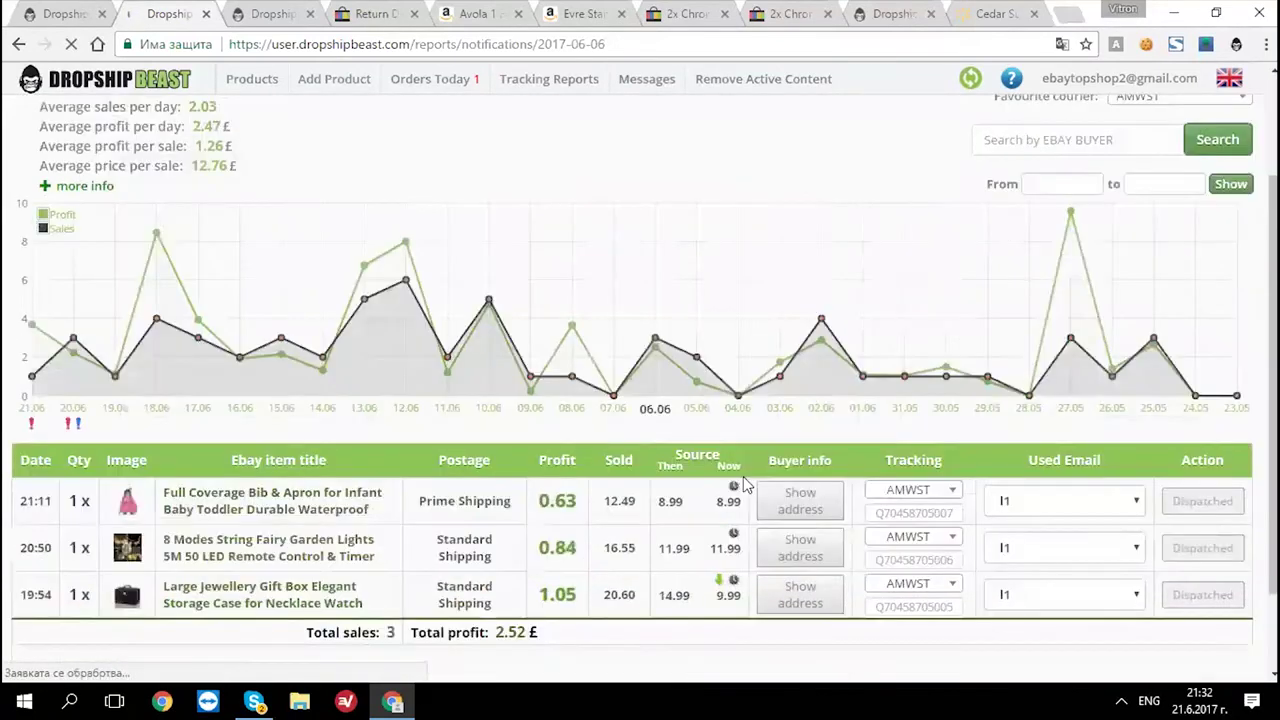
{"action": "scroll", "coordinate": [572, 427], "scroll_direction": "down", "scroll_amount": 1}
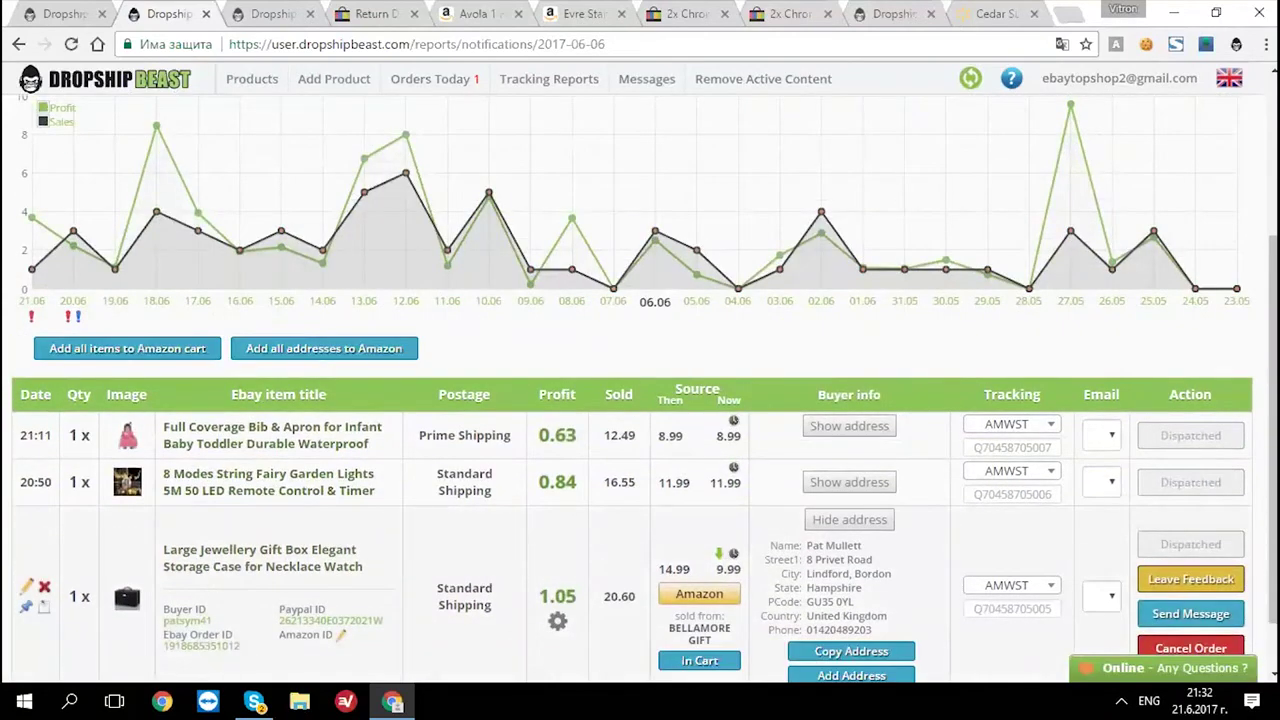
- Examine the buyer ID of the Large Jewellery Gift Box order and show the buyer address of the 8 Modes String Fairy Garden Lights order
{"action": "left_click_drag", "start_coordinate": [163, 549], "coordinate": [212, 621]}
{"action": "right_click", "coordinate": [170, 621]}
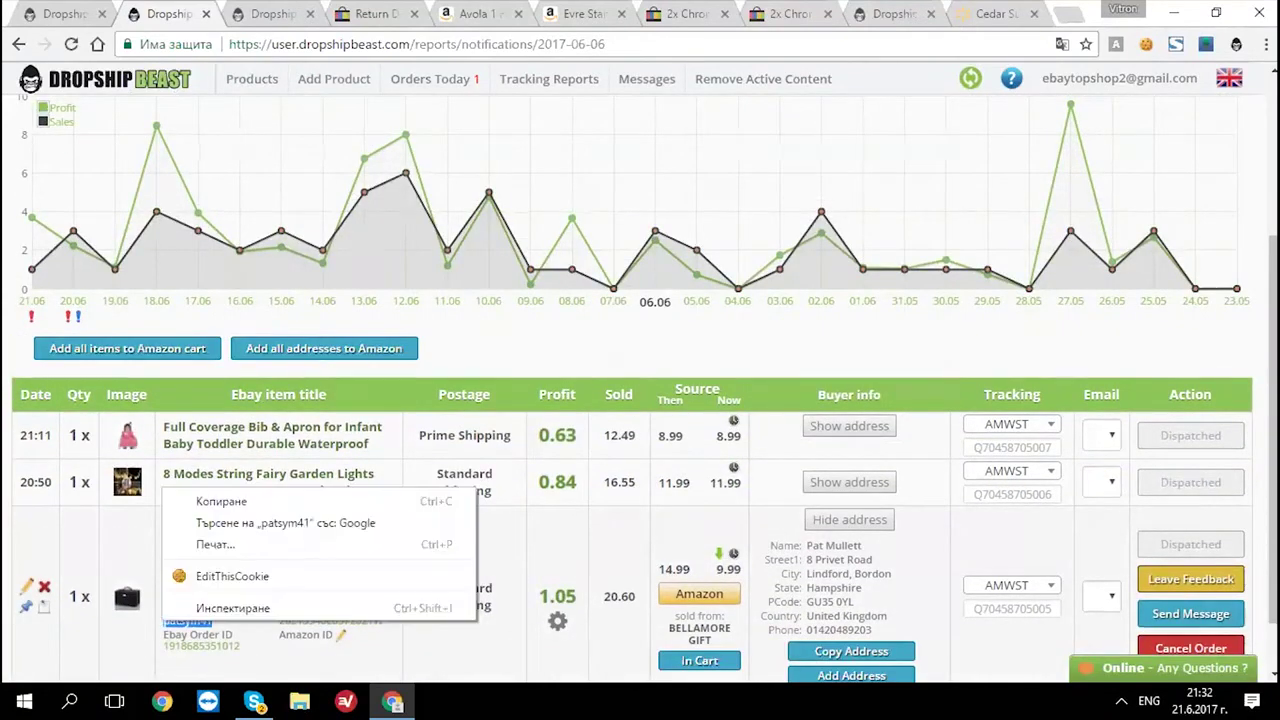
{"action": "double_click", "coordinate": [187, 620]}
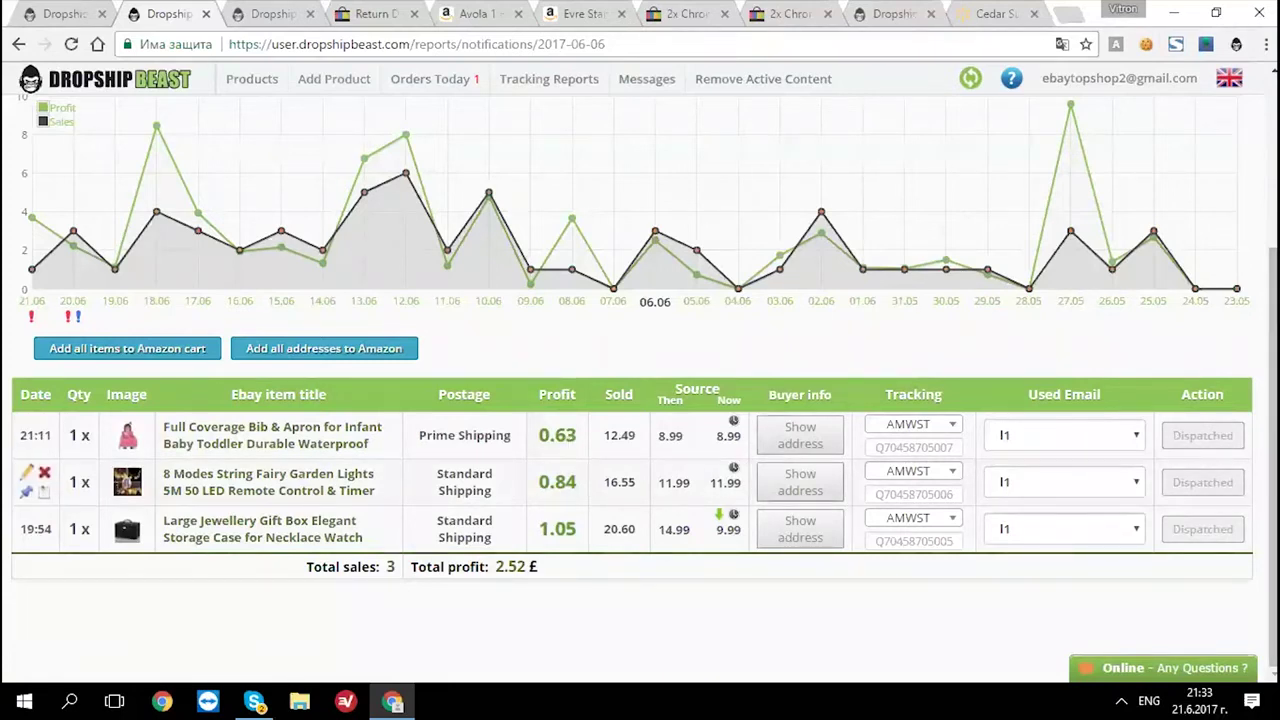
{"action": "left_click", "coordinate": [792, 480]}
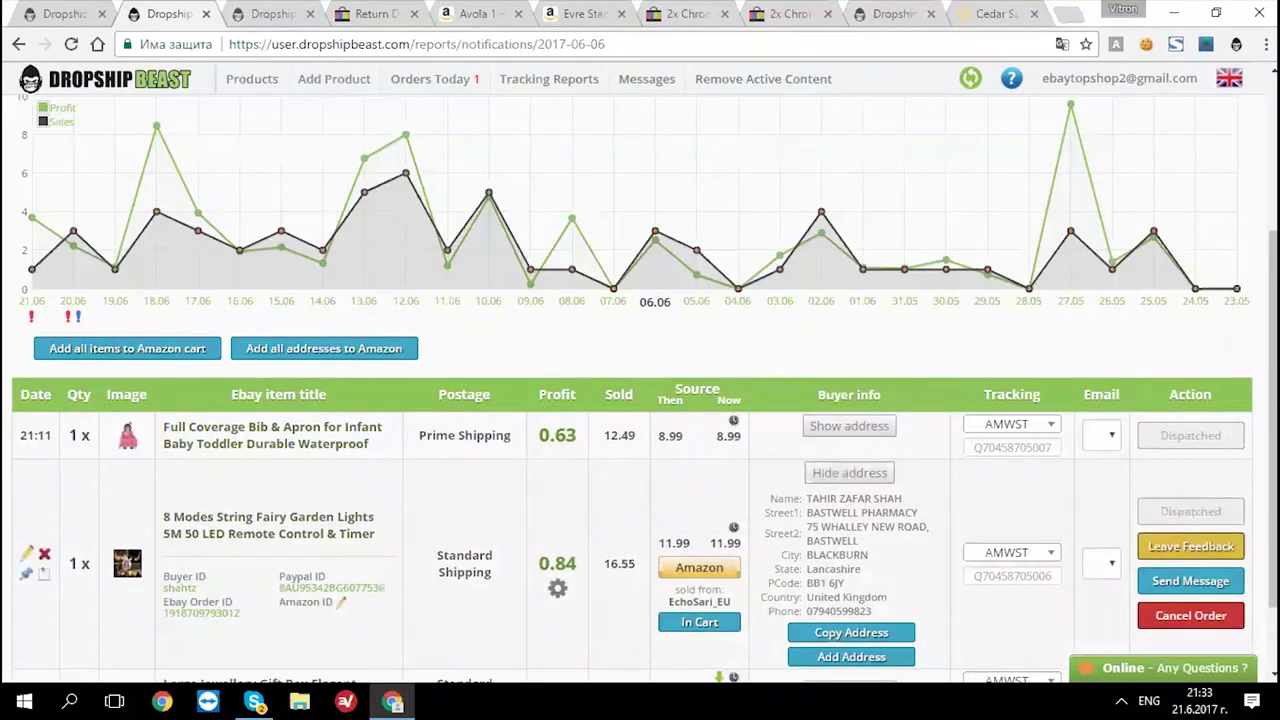
{"action": "scroll", "coordinate": [812, 478], "scroll_direction": "down", "scroll_amount": 2}
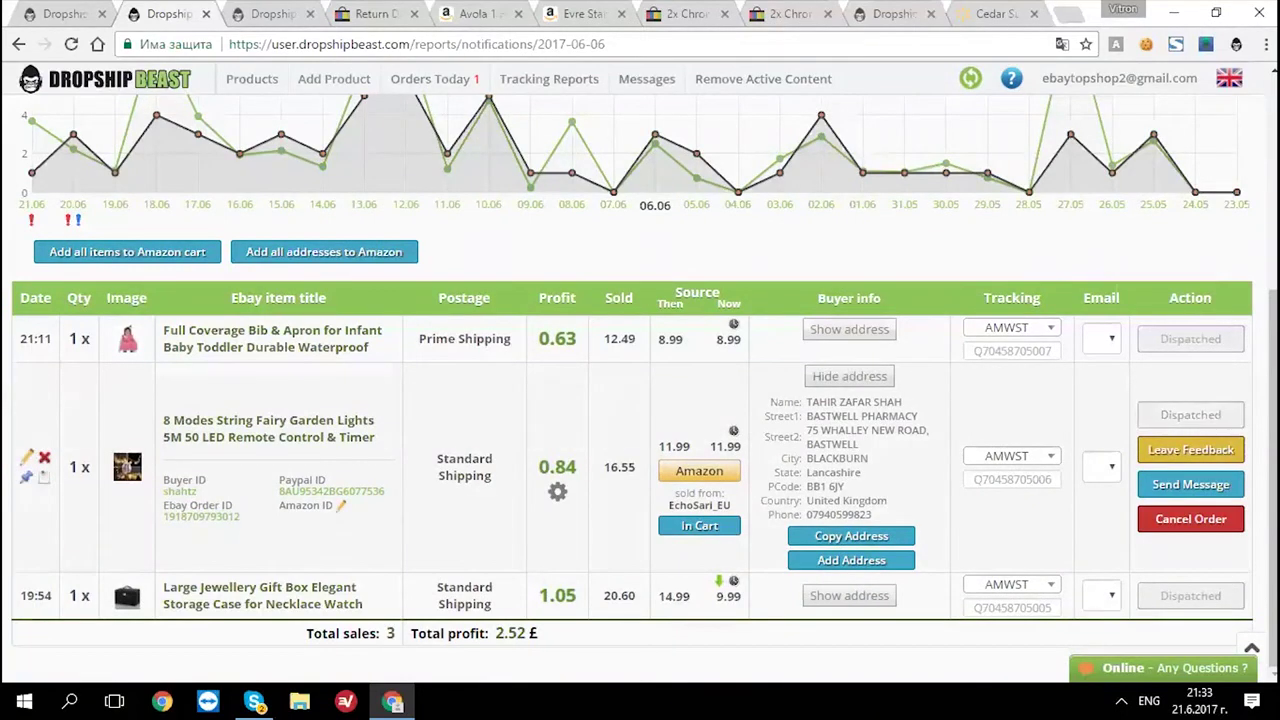
- Switch the report to the orders dated 20.06 and show the buyer address of the Large Jewellery Box w 5 Shelves order
{"action": "left_click", "coordinate": [73, 204]}
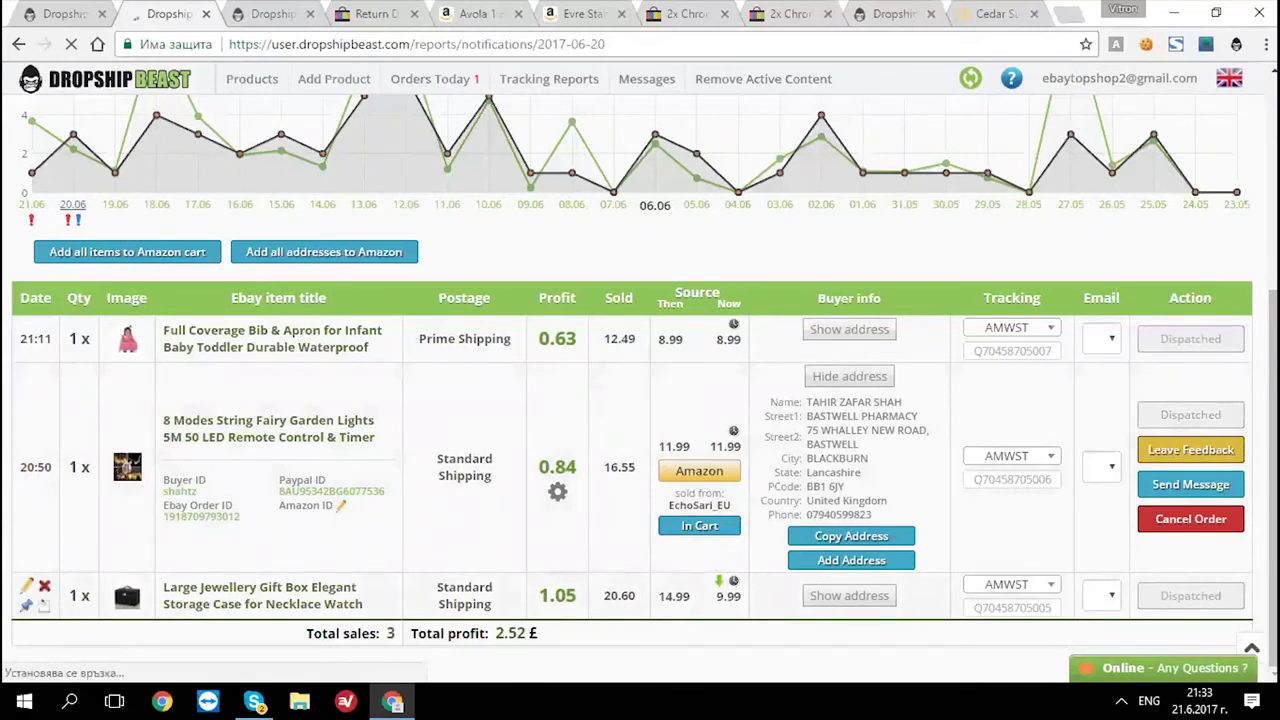
{"action": "scroll", "coordinate": [640, 400], "scroll_direction": "down", "scroll_amount": 3}
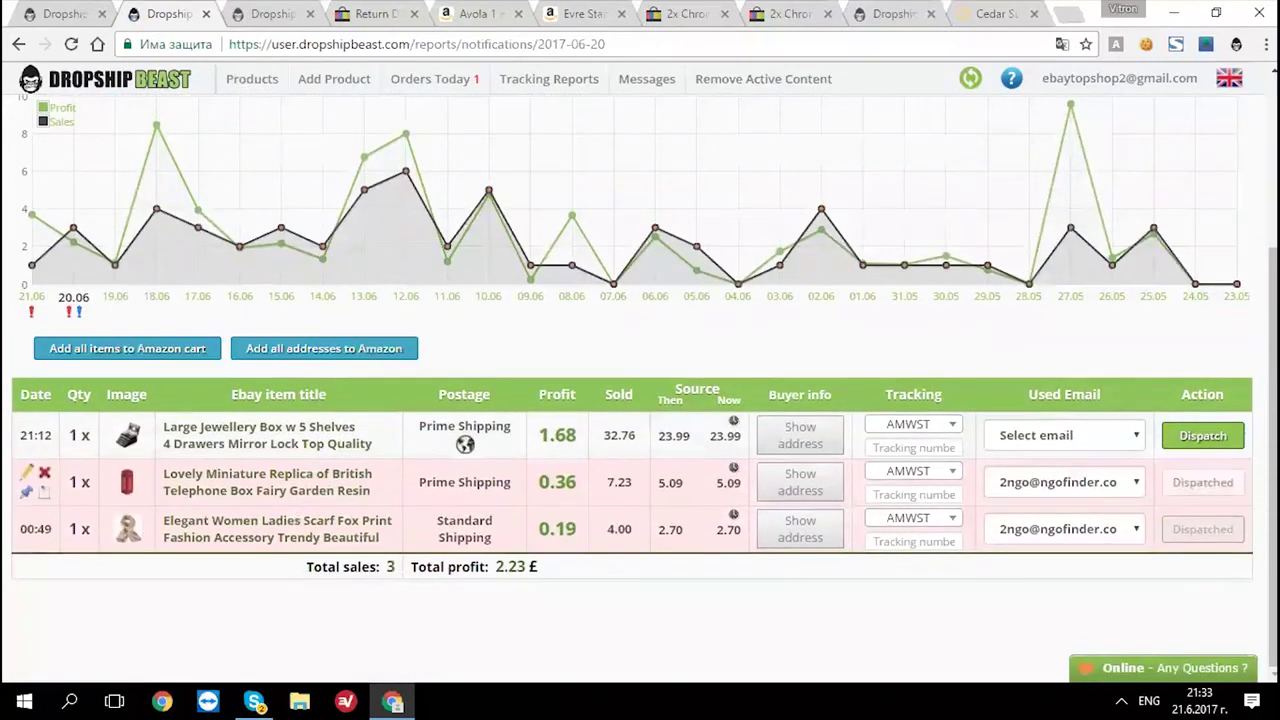
{"action": "left_click", "coordinate": [798, 430]}
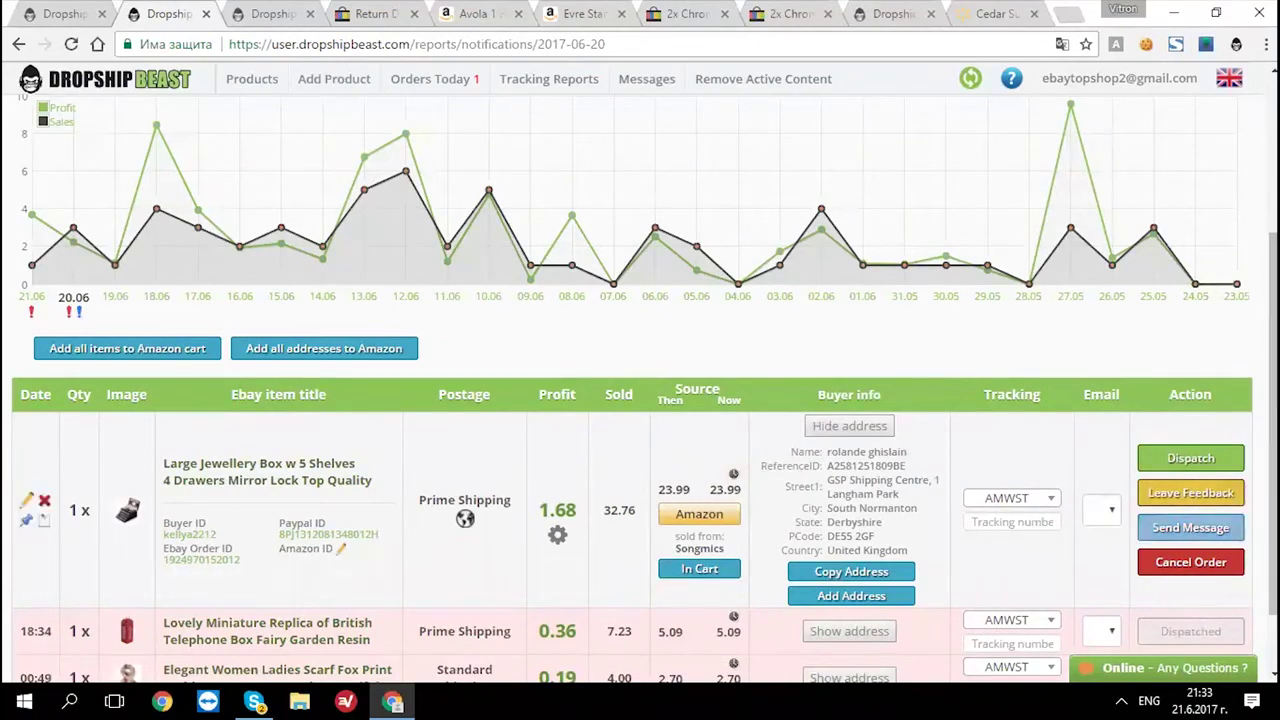
- Look at the form for messaging the Large Jewellery Box buyer and close it without sending anything
{"action": "left_click", "coordinate": [1190, 527]}
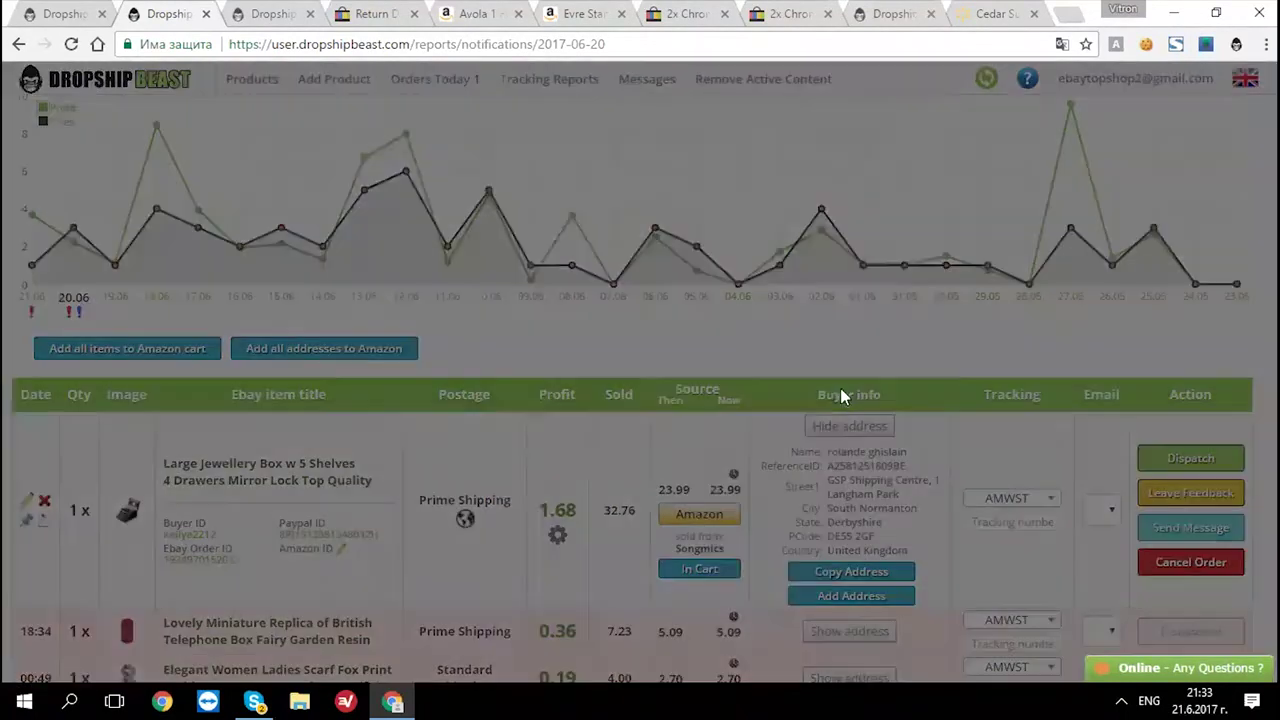
{"action": "left_click", "coordinate": [589, 348]}
{"action": "left_click", "coordinate": [835, 403]}
{"action": "left_click", "coordinate": [835, 403]}
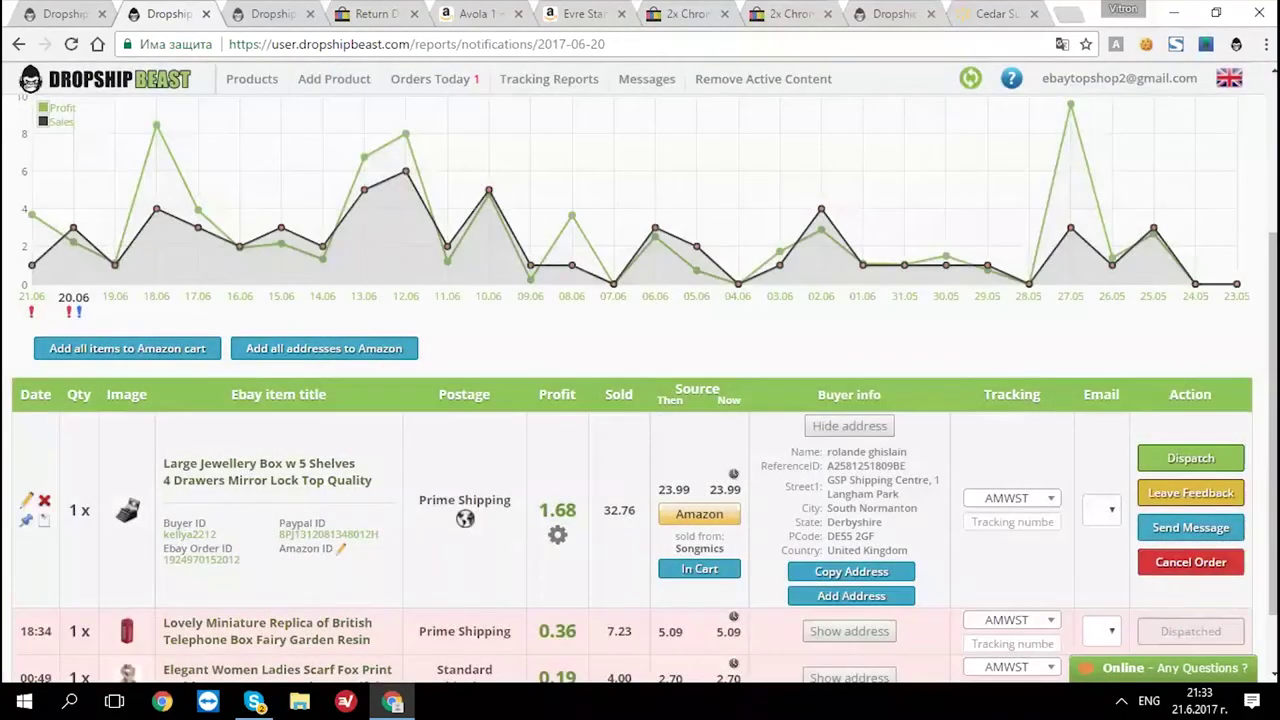
- Examine the reasons offered for cancelling the Large Jewellery Box order and close the form without cancelling the order
{"action": "left_click", "coordinate": [1190, 562]}
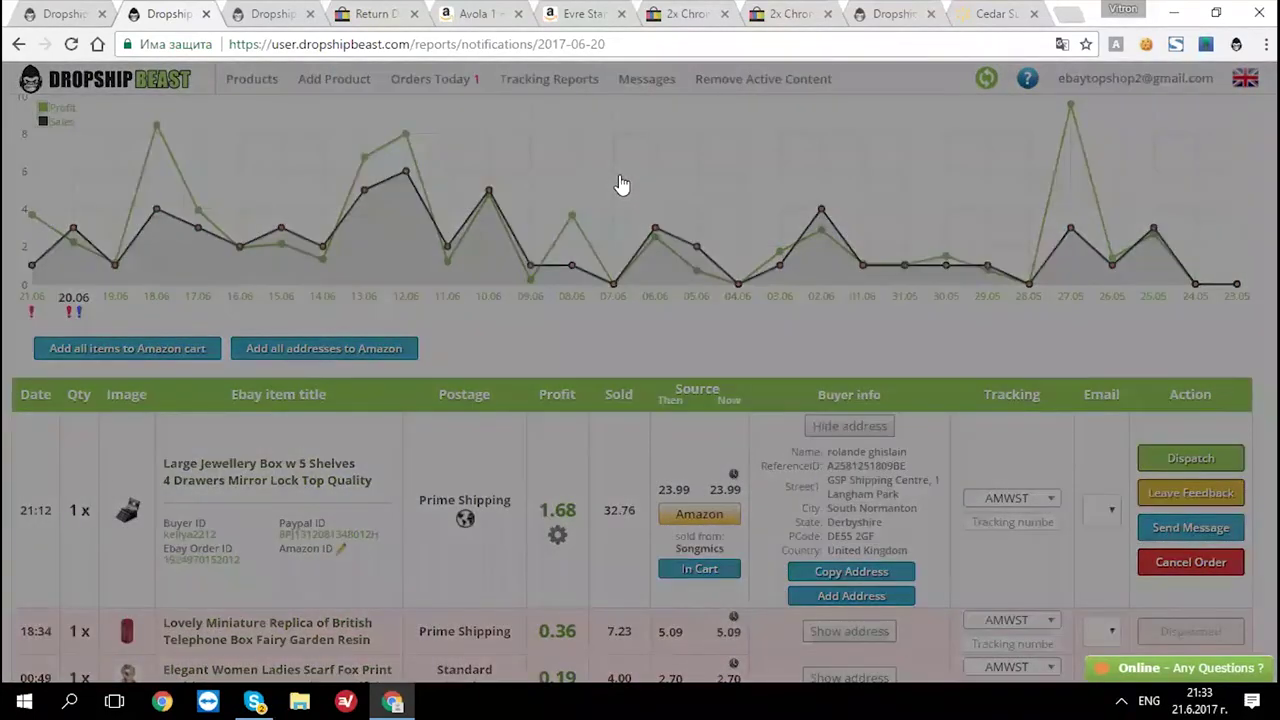
{"action": "left_click", "coordinate": [618, 184]}
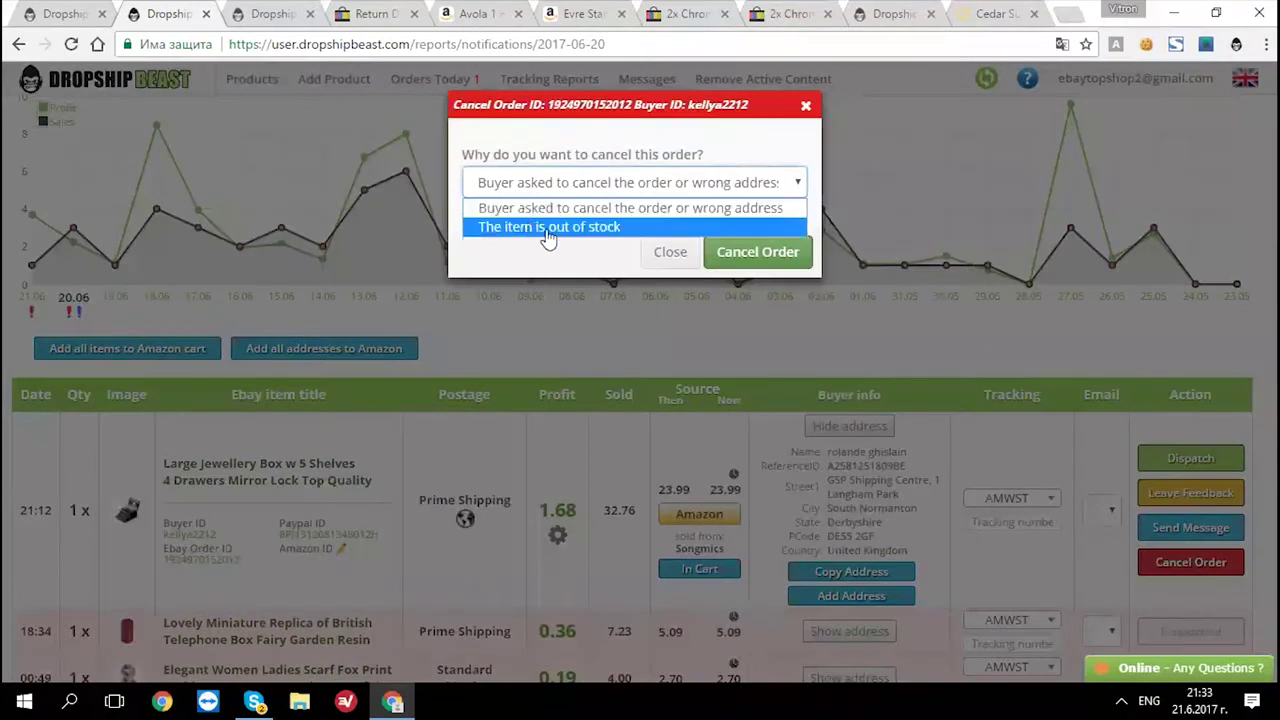
{"action": "left_click", "coordinate": [486, 182]}
{"action": "left_click", "coordinate": [648, 184]}
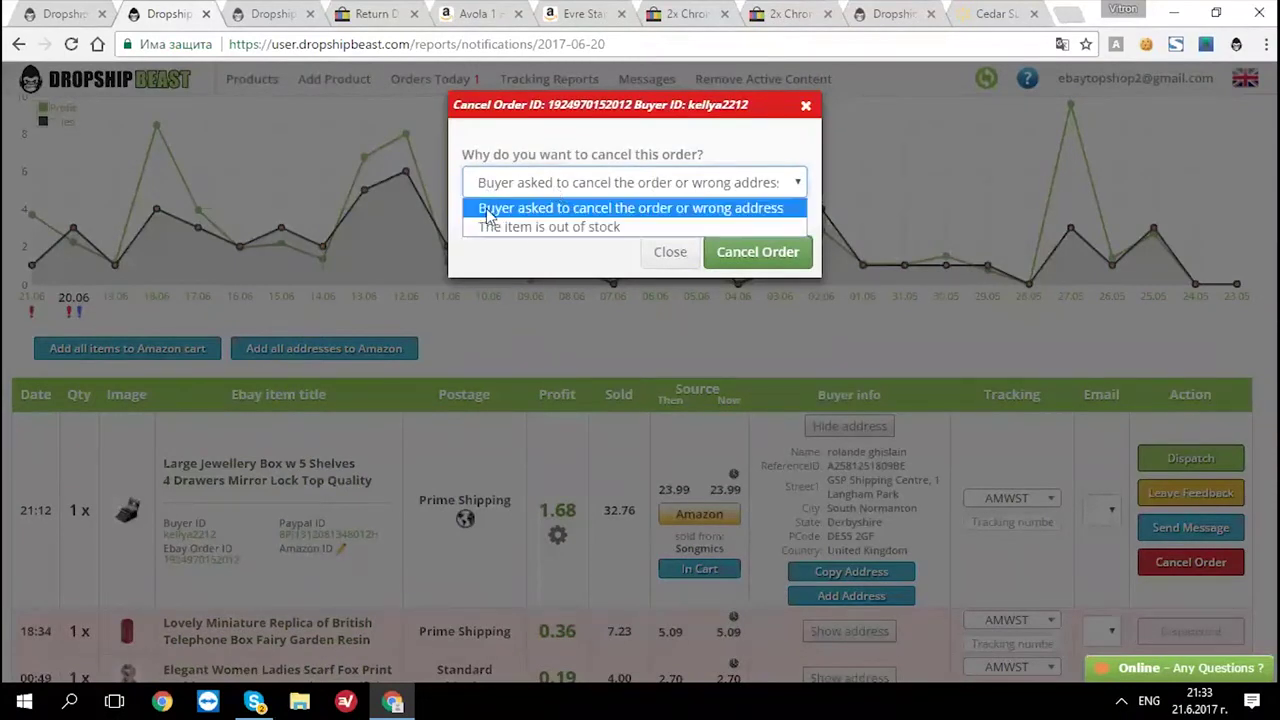
{"action": "left_click", "coordinate": [668, 252]}
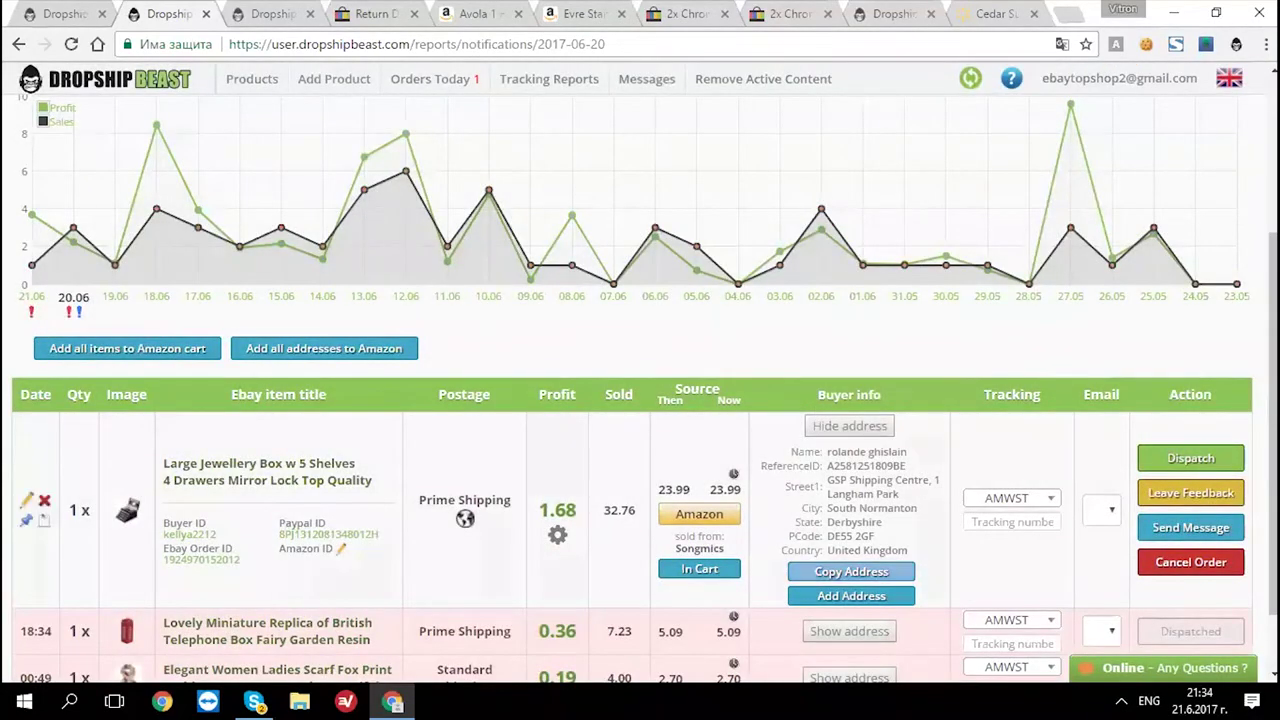
{"action": "left_click", "coordinate": [1190, 562]}
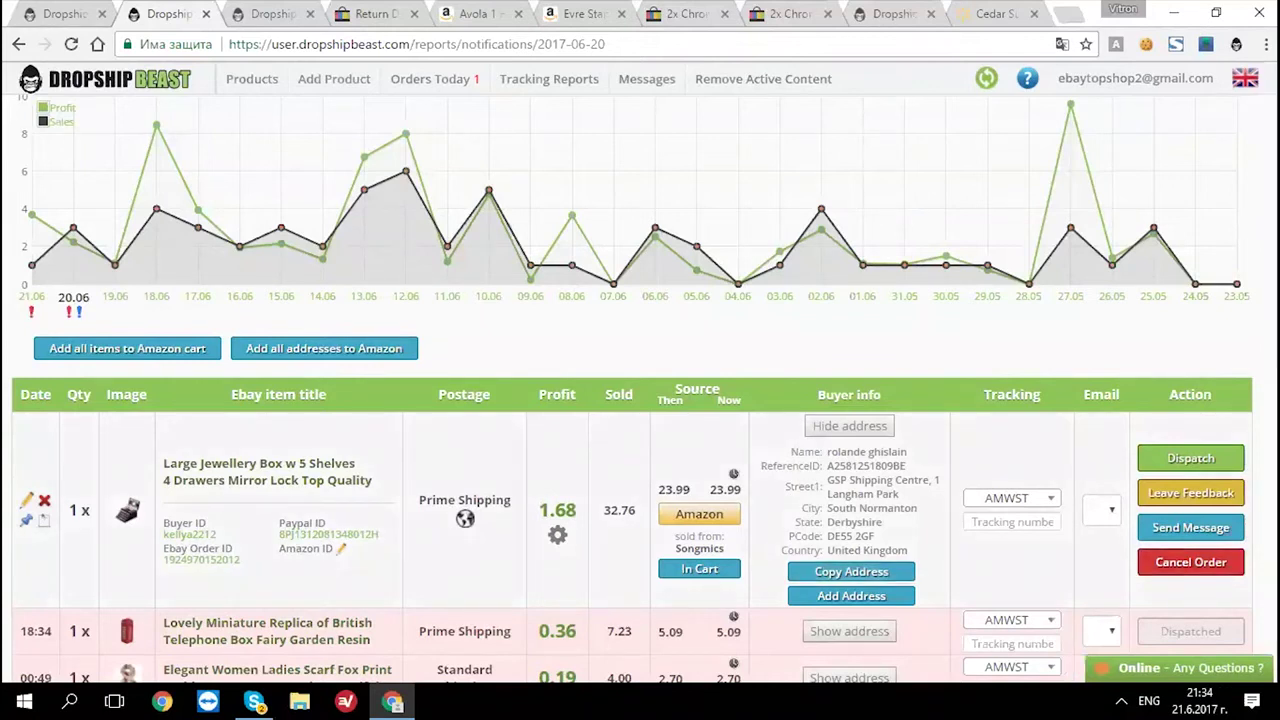
{"action": "key", "text": "alt+Down"}
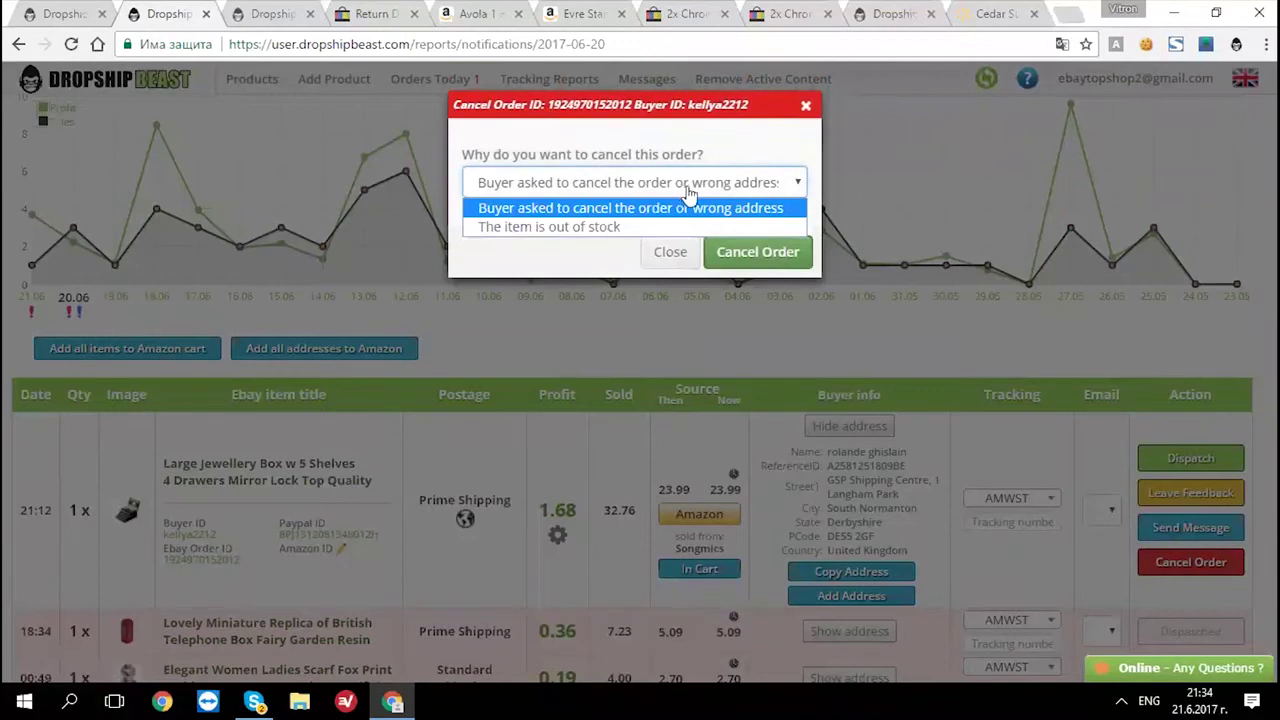
{"action": "left_click", "coordinate": [708, 160]}
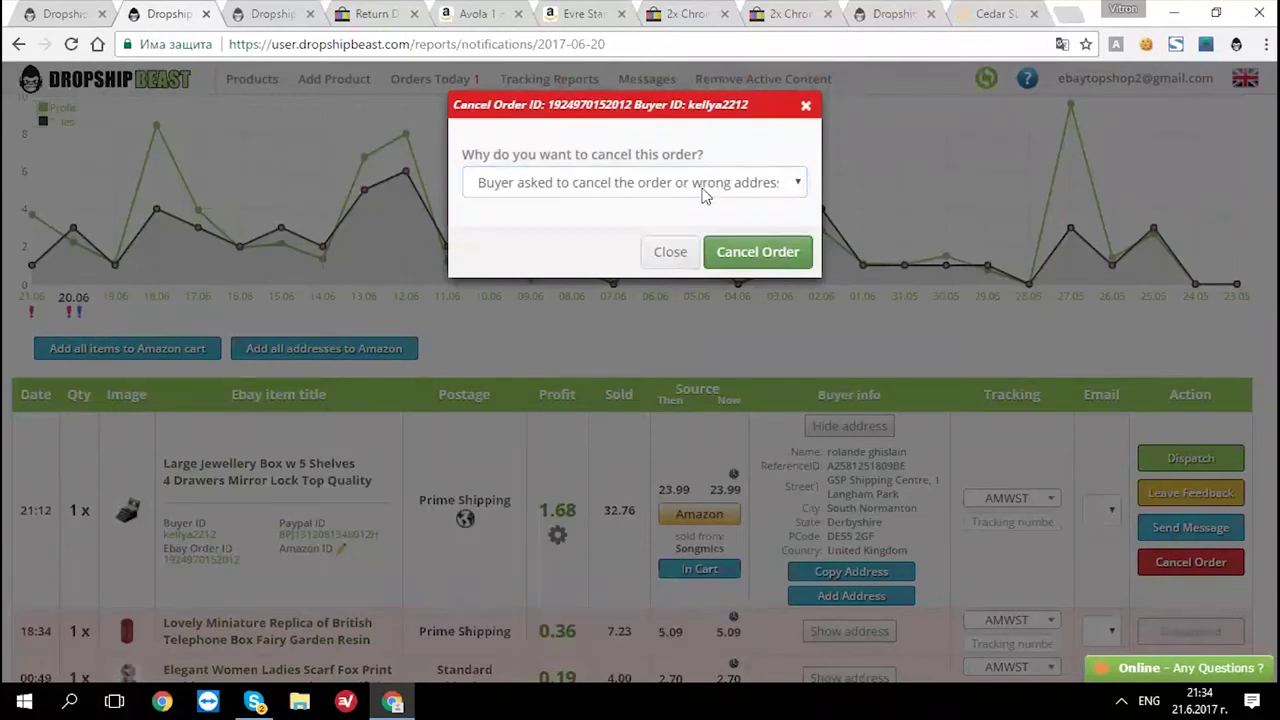
{"action": "left_click", "coordinate": [670, 253]}
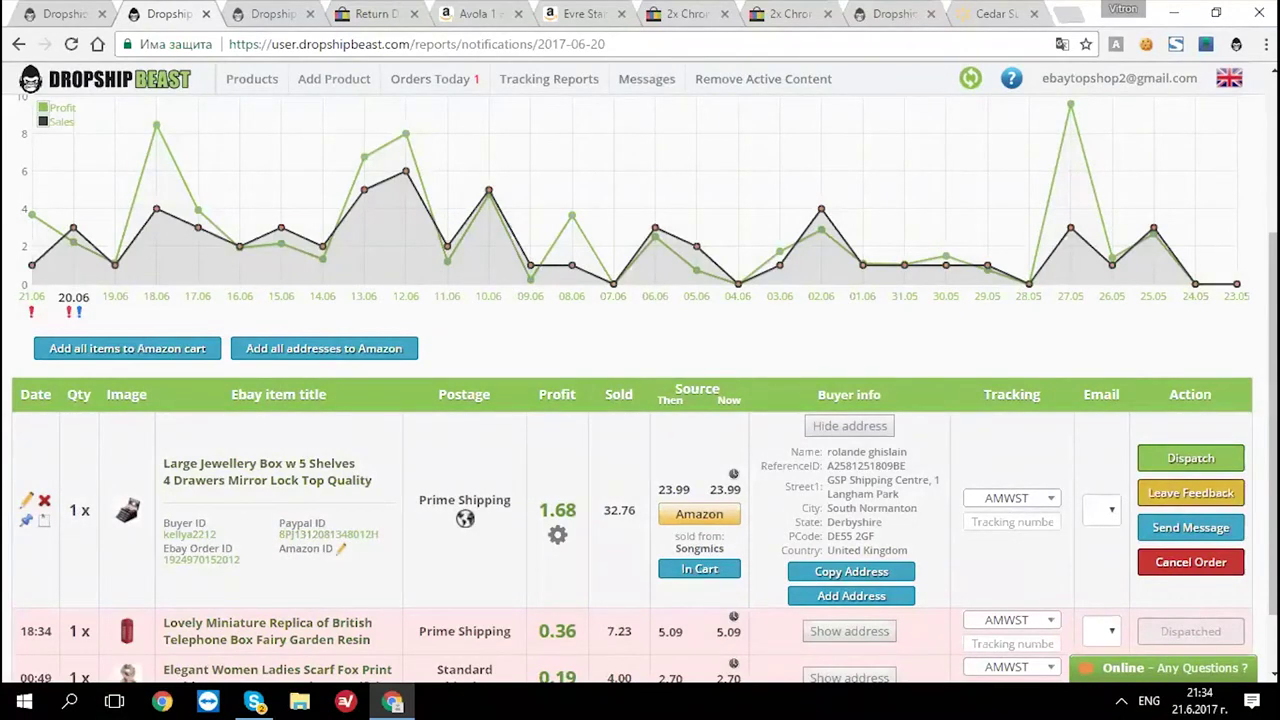
- Save the note "dasdasd" on the Large Jewellery Box order
{"action": "left_click", "coordinate": [26, 500]}
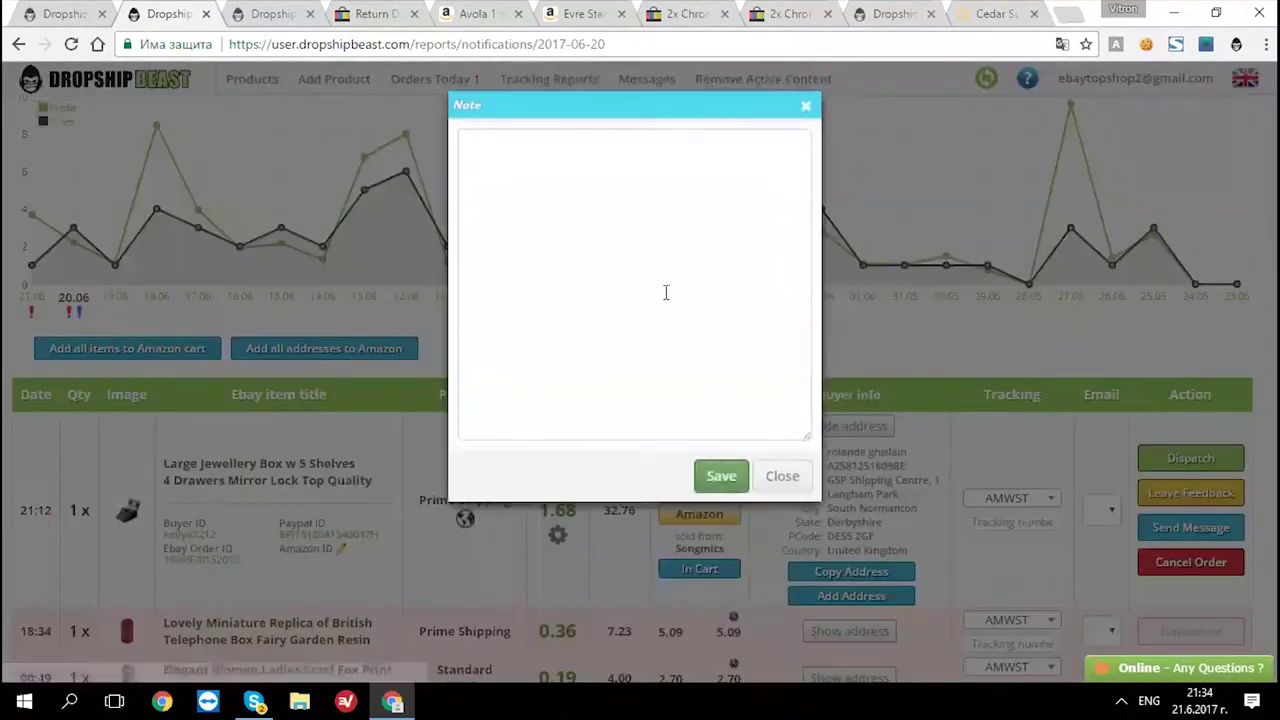
{"action": "type", "text": "dasdasd"}
{"action": "left_click", "coordinate": [721, 476]}
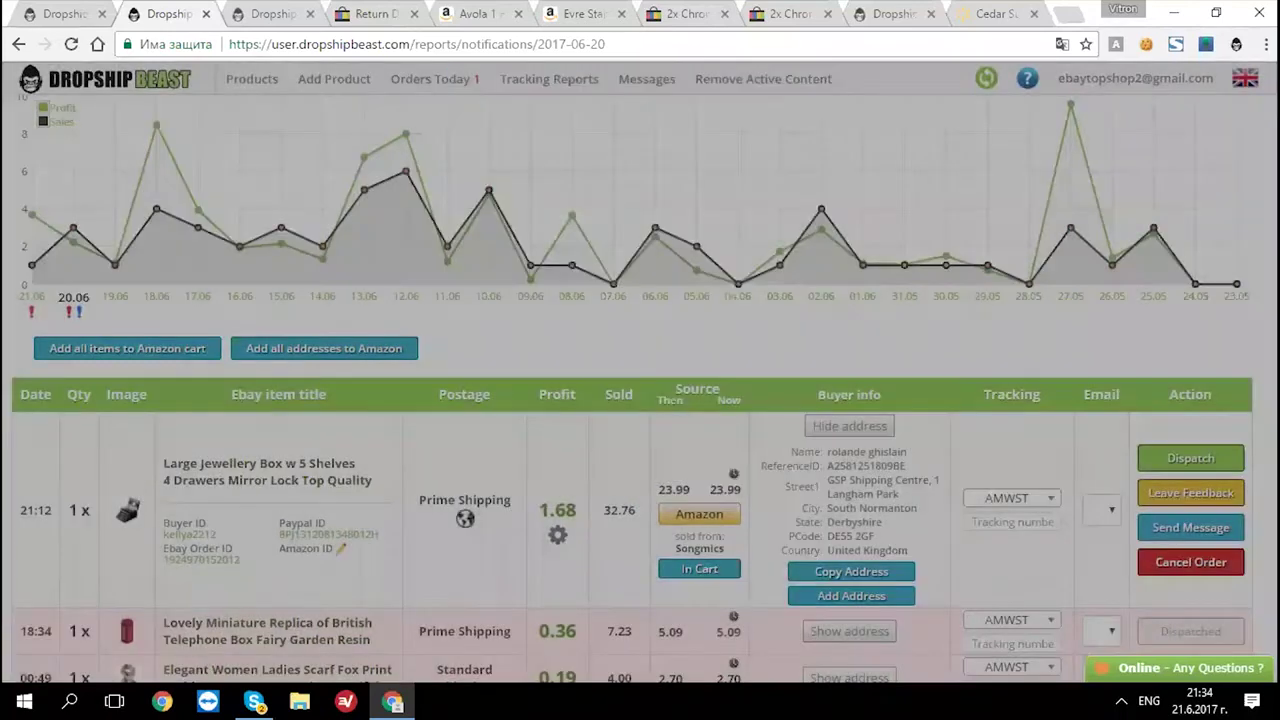
{"action": "scroll", "coordinate": [45, 440], "scroll_direction": "down", "scroll_amount": 2}
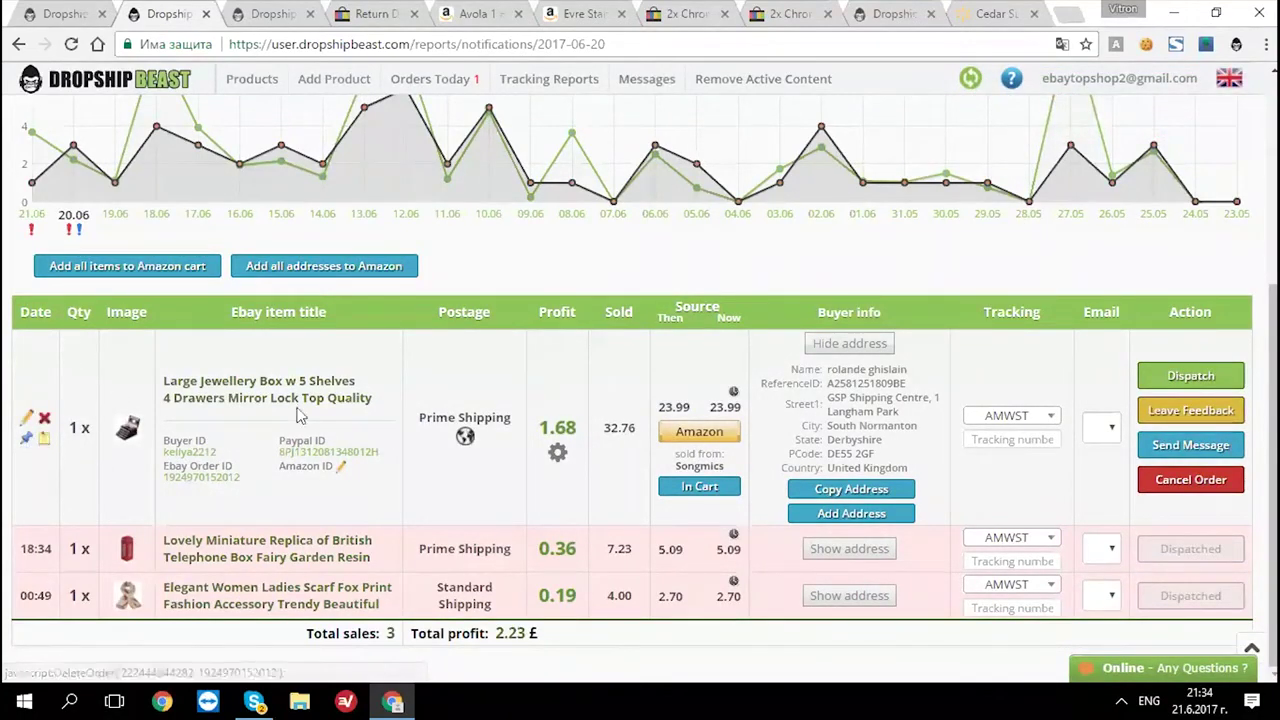
- Pin the Large Jewellery Box order as a Replace card with the comment "dad"
{"action": "scroll", "coordinate": [210, 372], "scroll_direction": "up", "scroll_amount": 3}
{"action": "scroll", "coordinate": [212, 103], "scroll_direction": "up", "scroll_amount": 1}
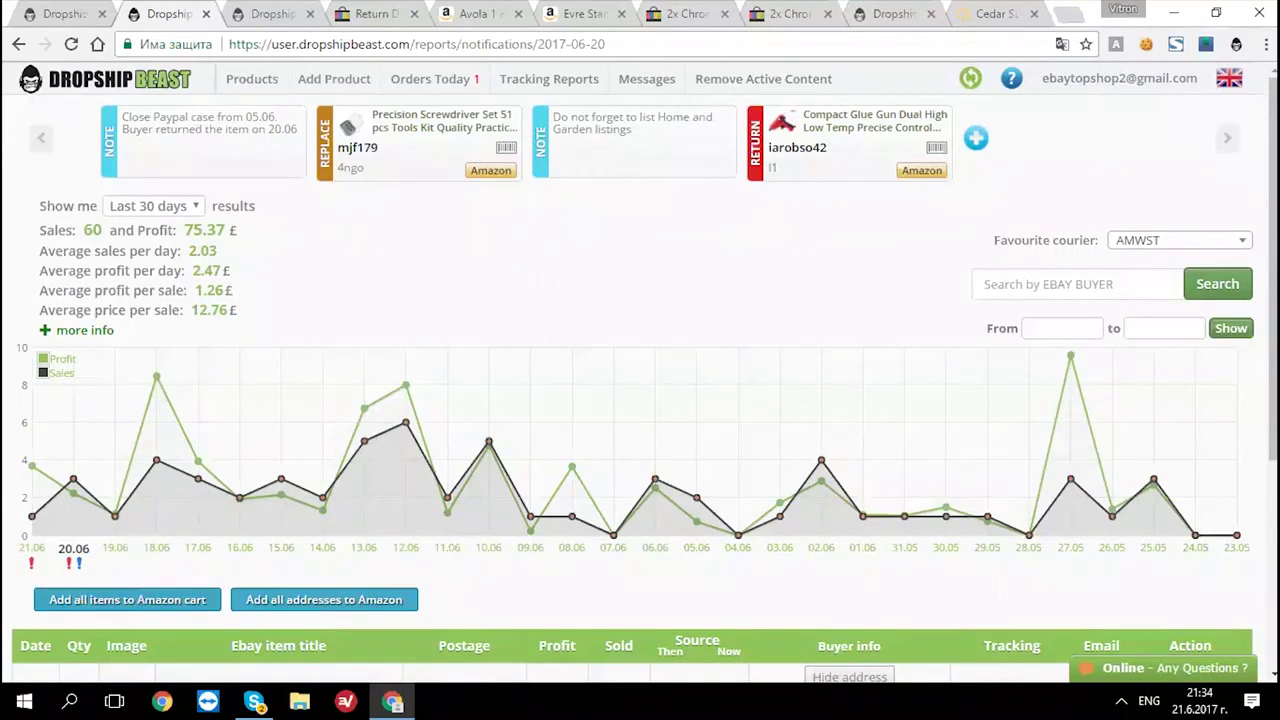
{"action": "scroll", "coordinate": [640, 400], "scroll_direction": "down", "scroll_amount": 3}
{"action": "left_click", "coordinate": [35, 488]}
{"action": "left_click", "coordinate": [786, 372]}
{"action": "type", "text": "dad"}
{"action": "left_click", "coordinate": [785, 460]}
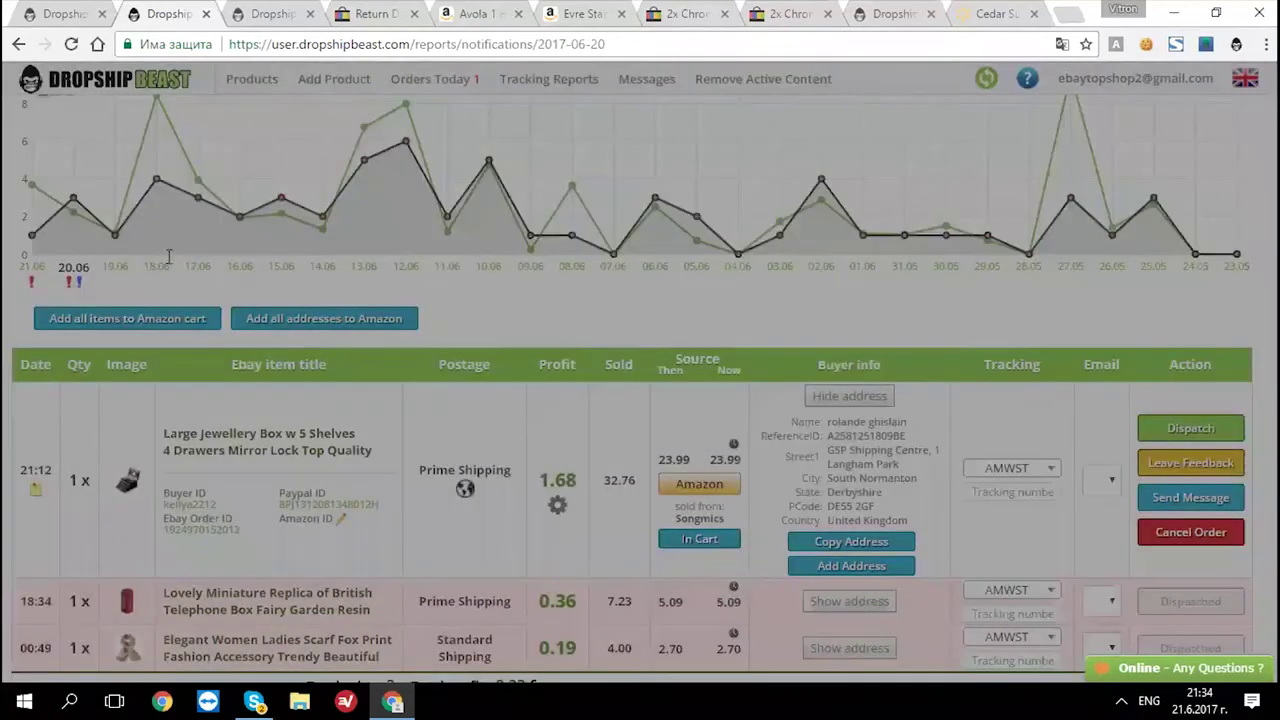
- Look over the pinned Large Jewellery Box card above the sales statistics and delete that pin
{"action": "scroll", "coordinate": [178, 249], "scroll_direction": "up", "scroll_amount": 3}
{"action": "mouse_move", "coordinate": [167, 311]}
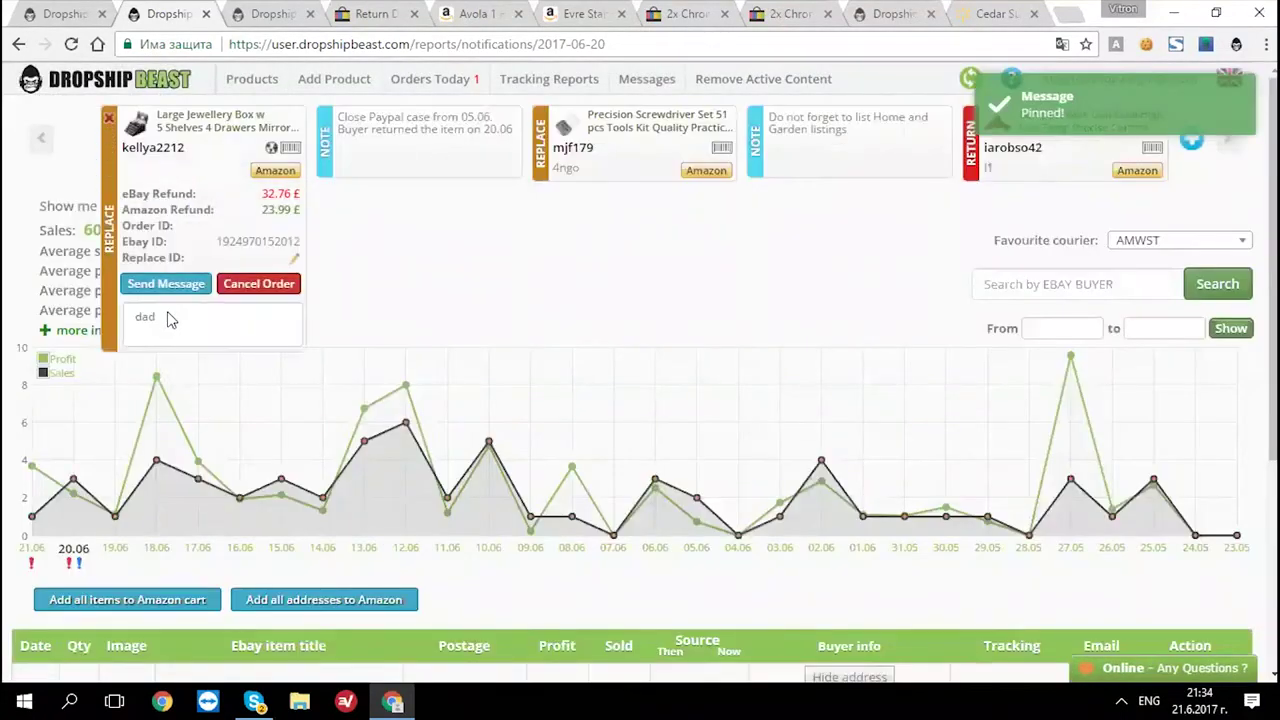
{"action": "left_click", "coordinate": [109, 118]}
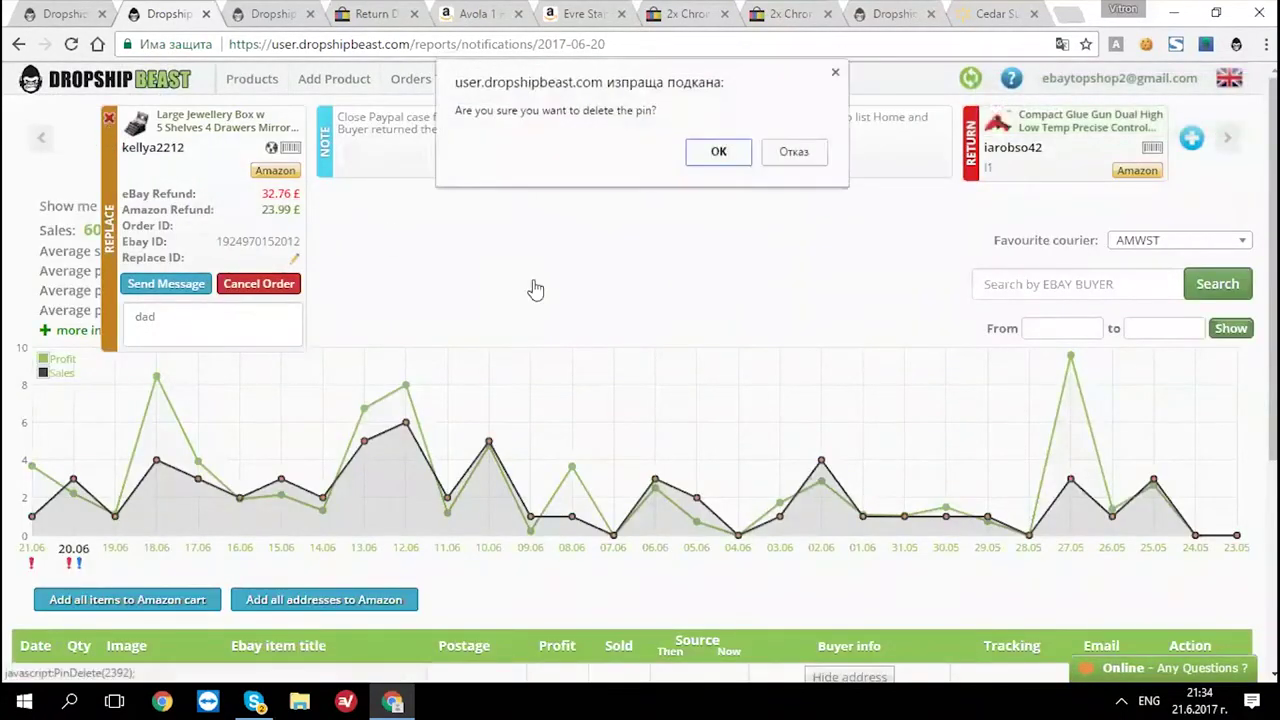
{"action": "left_click", "coordinate": [719, 152]}
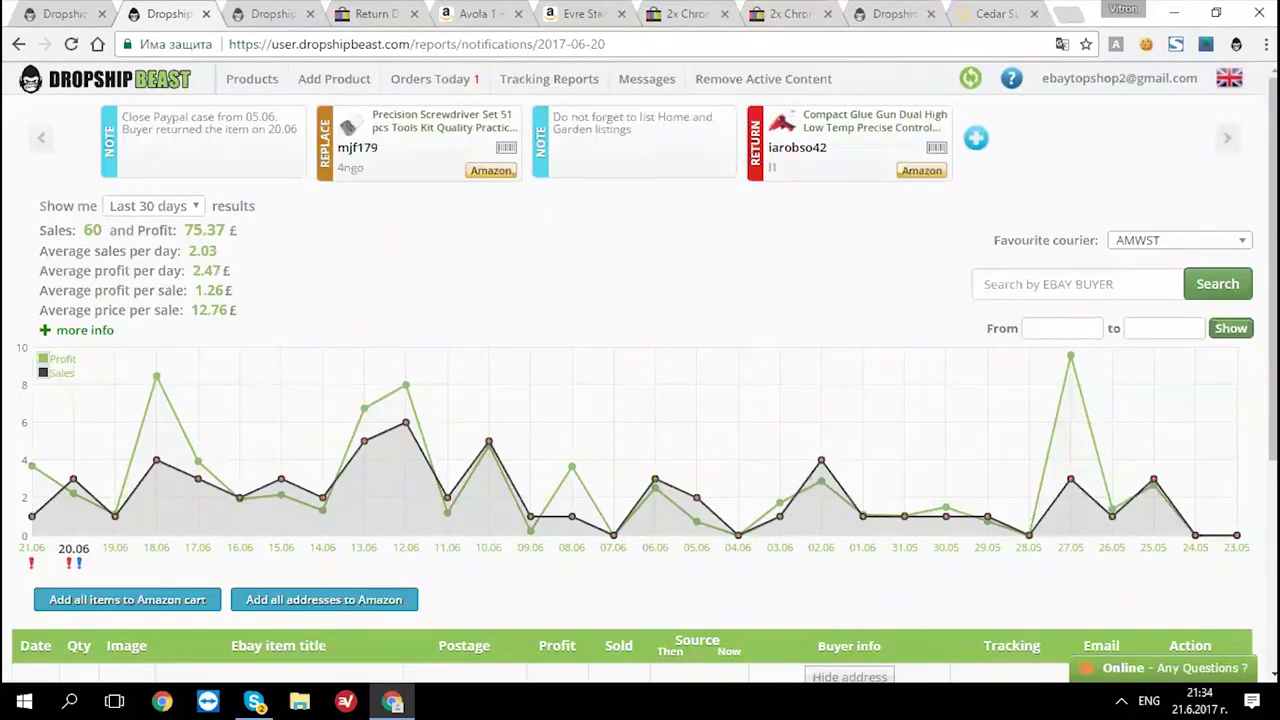
- Examine the profit of the Large Jewellery Box order and the settings option beneath it
{"action": "scroll", "coordinate": [127, 576], "scroll_direction": "down", "scroll_amount": 2}
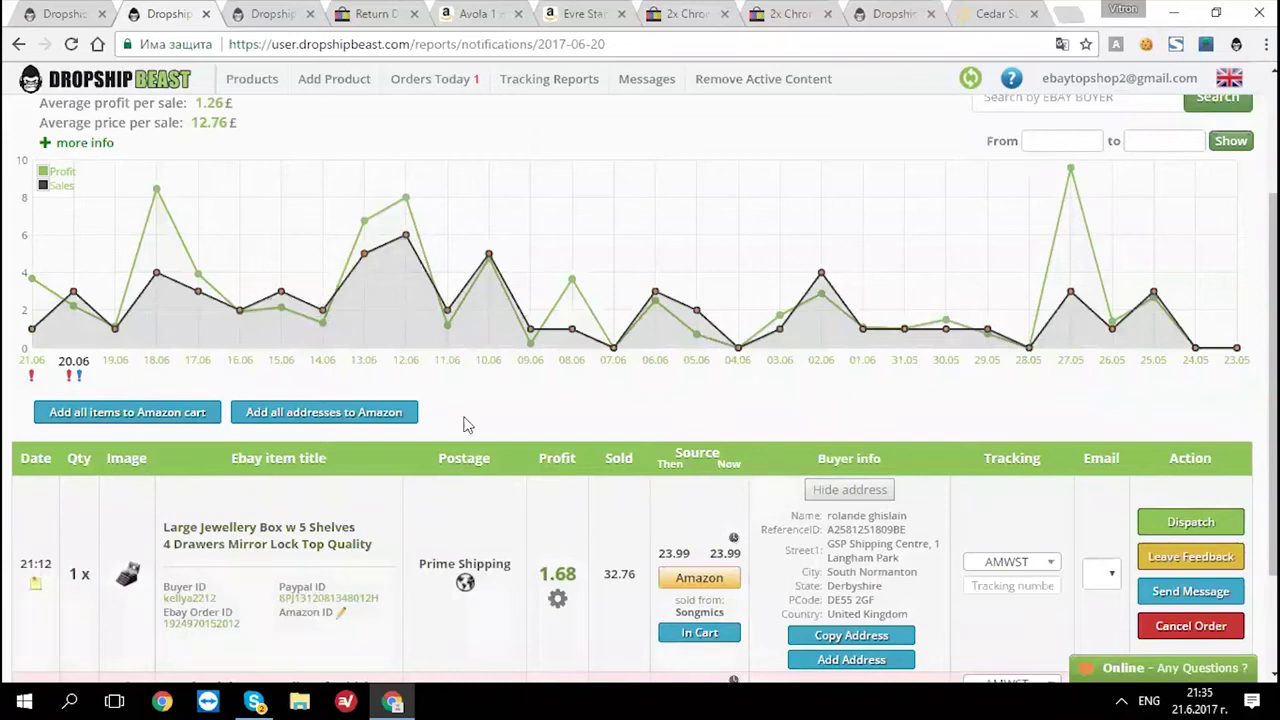
{"action": "scroll", "coordinate": [625, 345], "scroll_direction": "down", "scroll_amount": 1}
{"action": "scroll", "coordinate": [625, 338], "scroll_direction": "down", "scroll_amount": 1}
{"action": "double_click", "coordinate": [557, 427]}
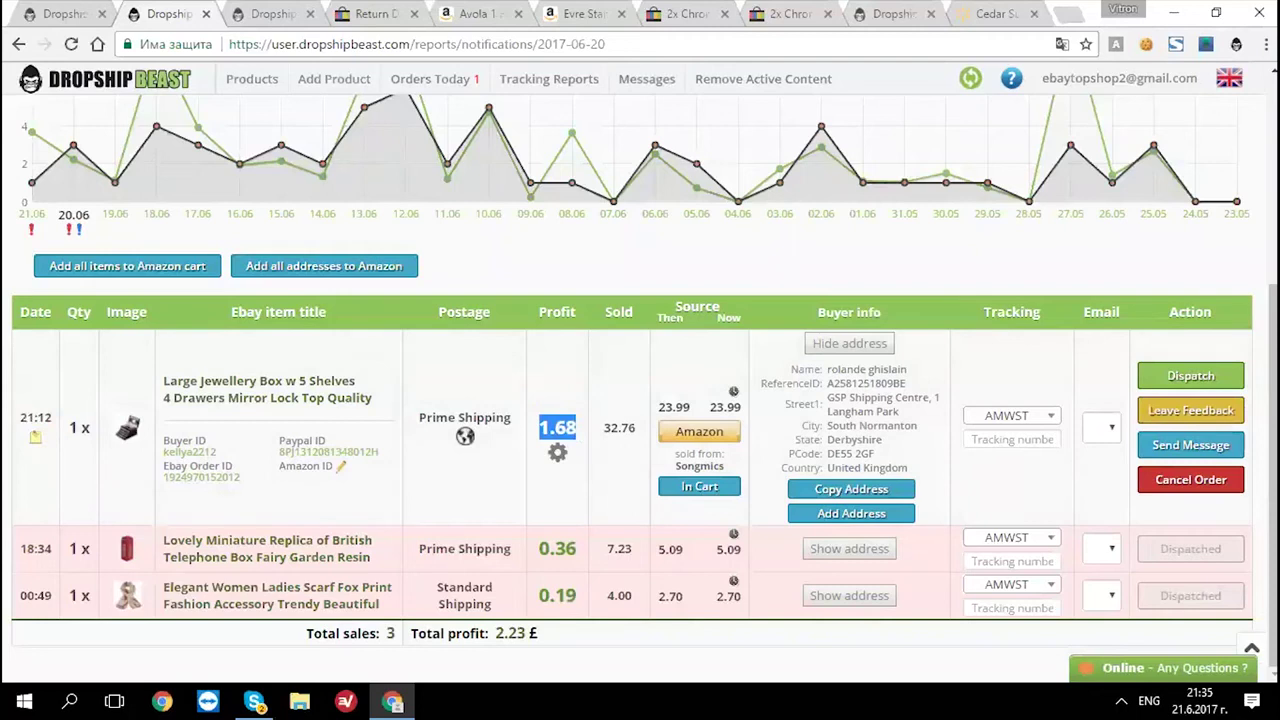
{"action": "left_click", "coordinate": [555, 452]}
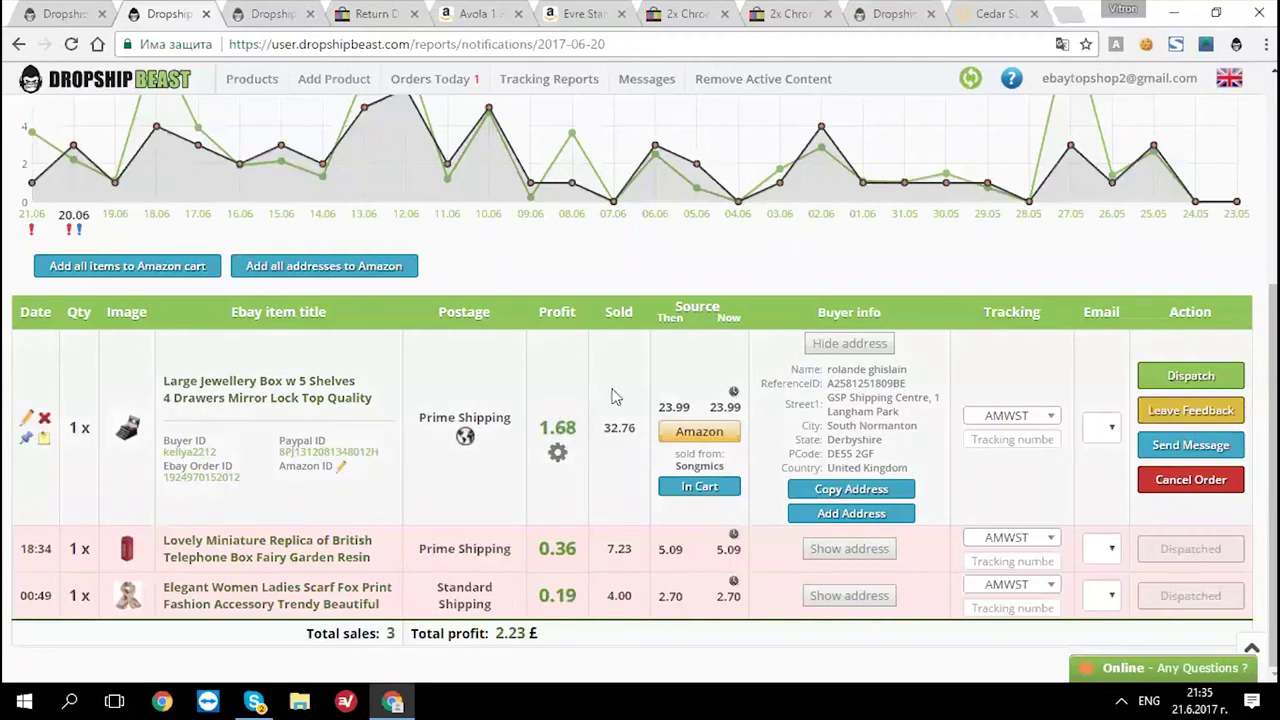
- Delete the Large Jewellery Box w 5 Shelves order from the system and confirm the deletion
{"action": "left_click", "coordinate": [44, 420]}
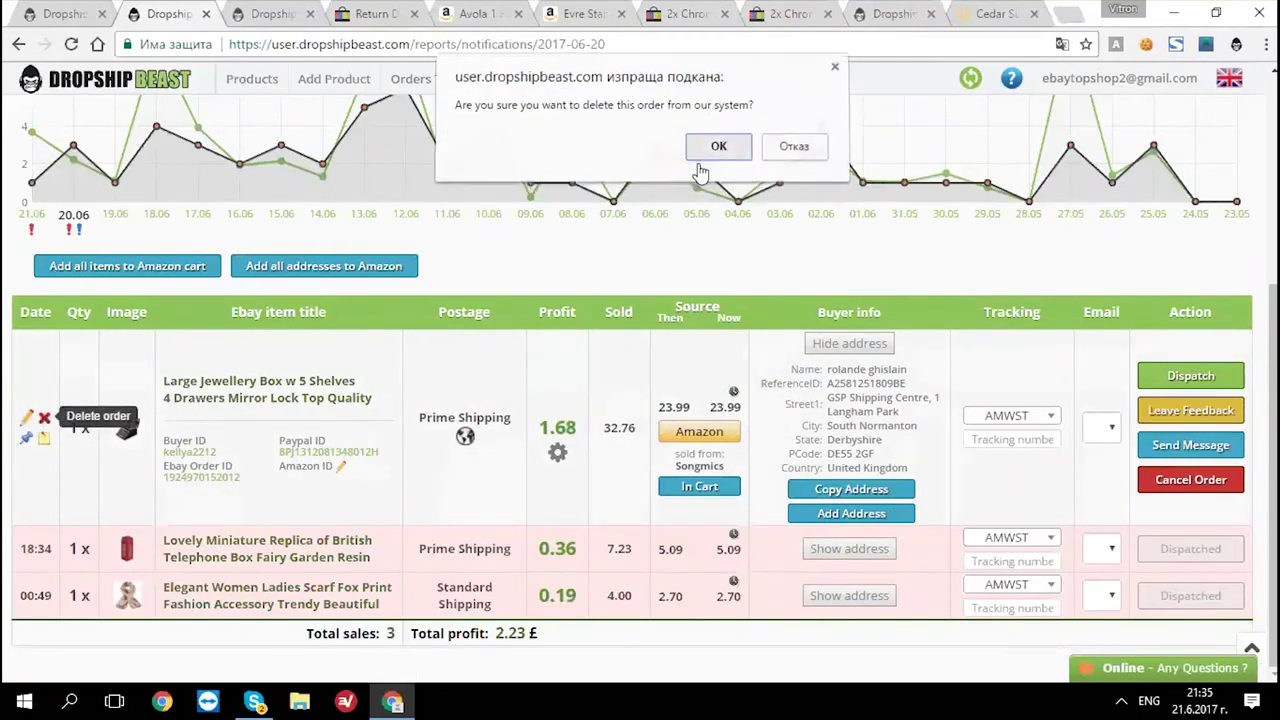
{"action": "left_click", "coordinate": [718, 150]}
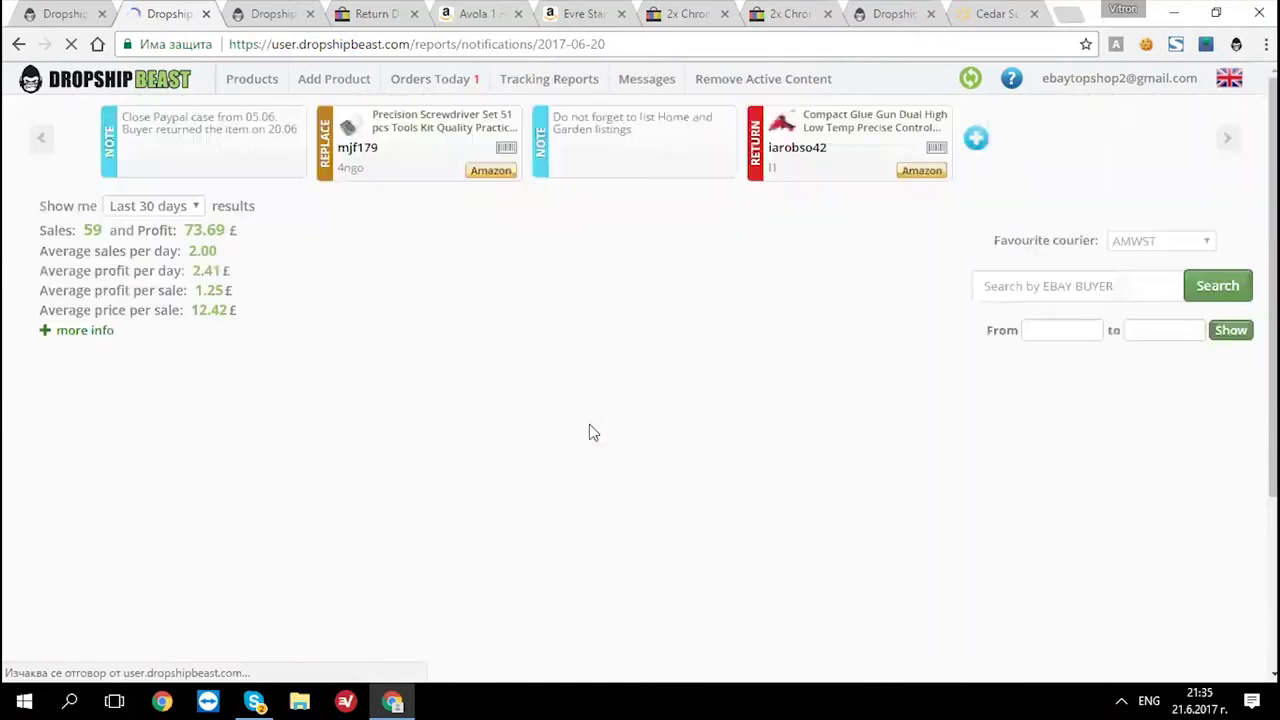
- Restore the deleted Large Jewellery Box w 5 Shelves order to the system and confirm the restoration
{"action": "scroll", "coordinate": [595, 440], "scroll_direction": "down", "scroll_amount": 3}
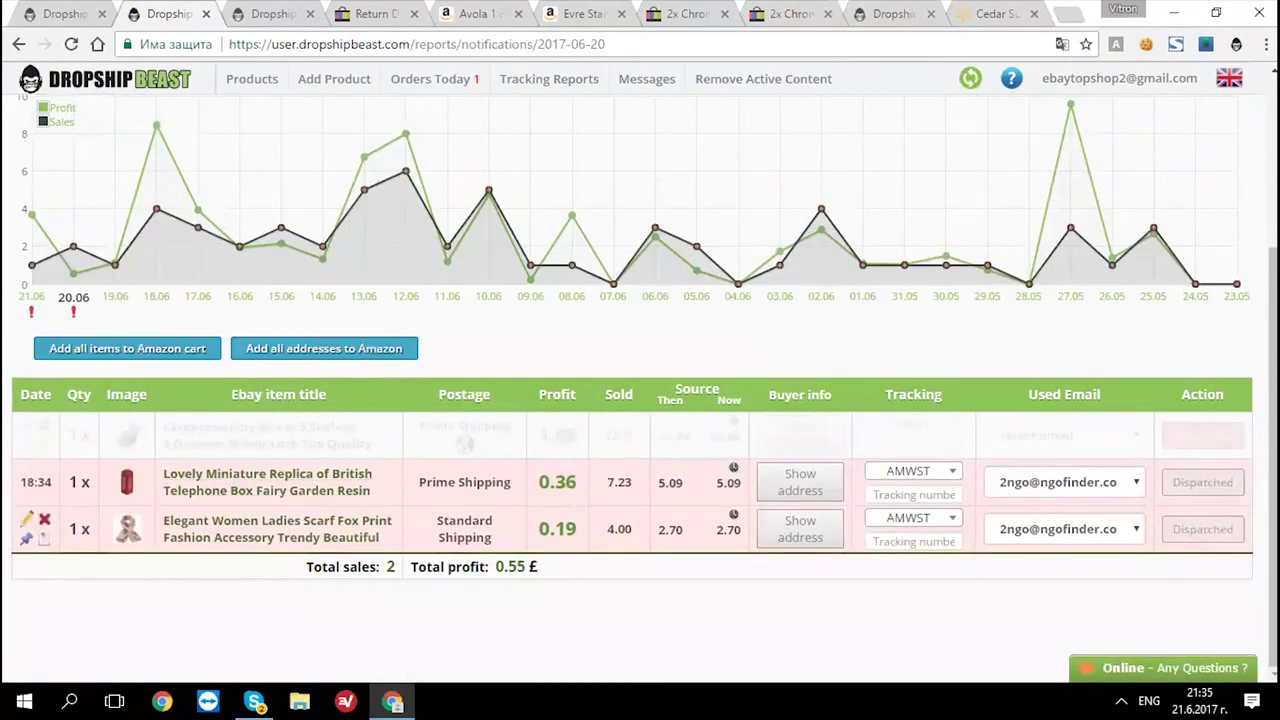
{"action": "left_click", "coordinate": [49, 432]}
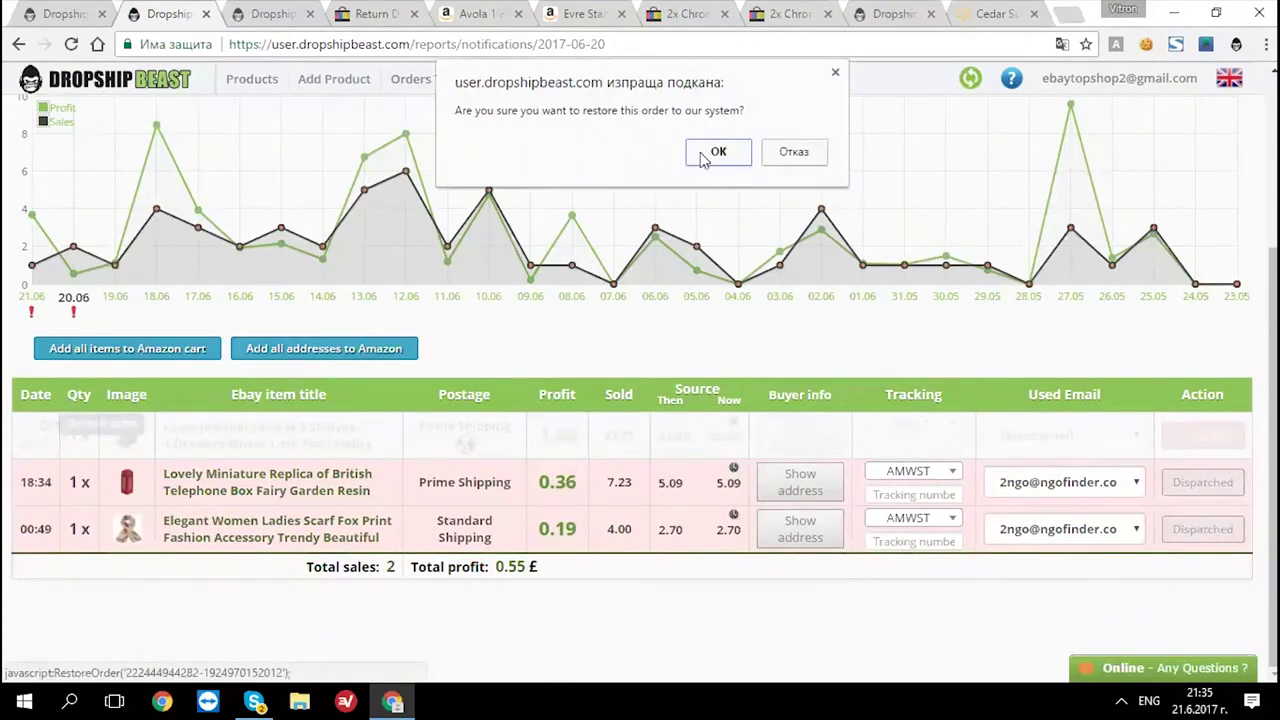
{"action": "left_click", "coordinate": [714, 152]}
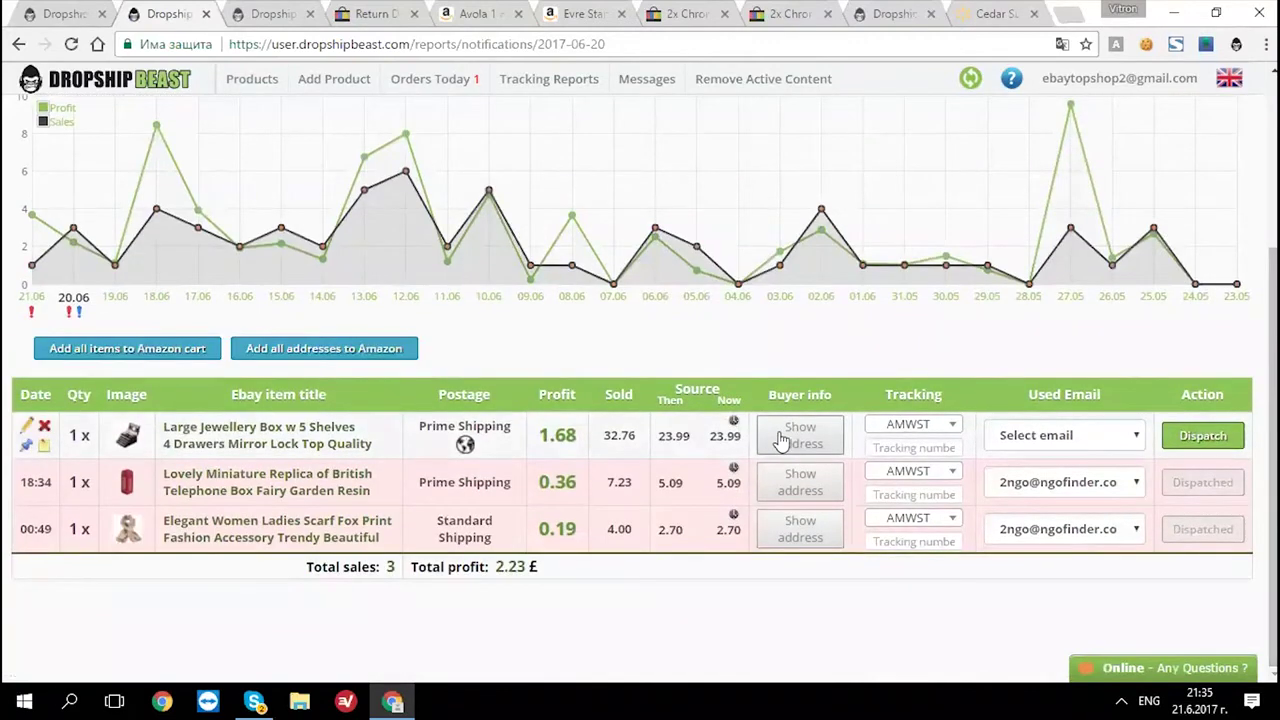
- Show the buyer addresses and order details of the jewellery box, telephone box and scarf orders
{"action": "left_click", "coordinate": [812, 433]}
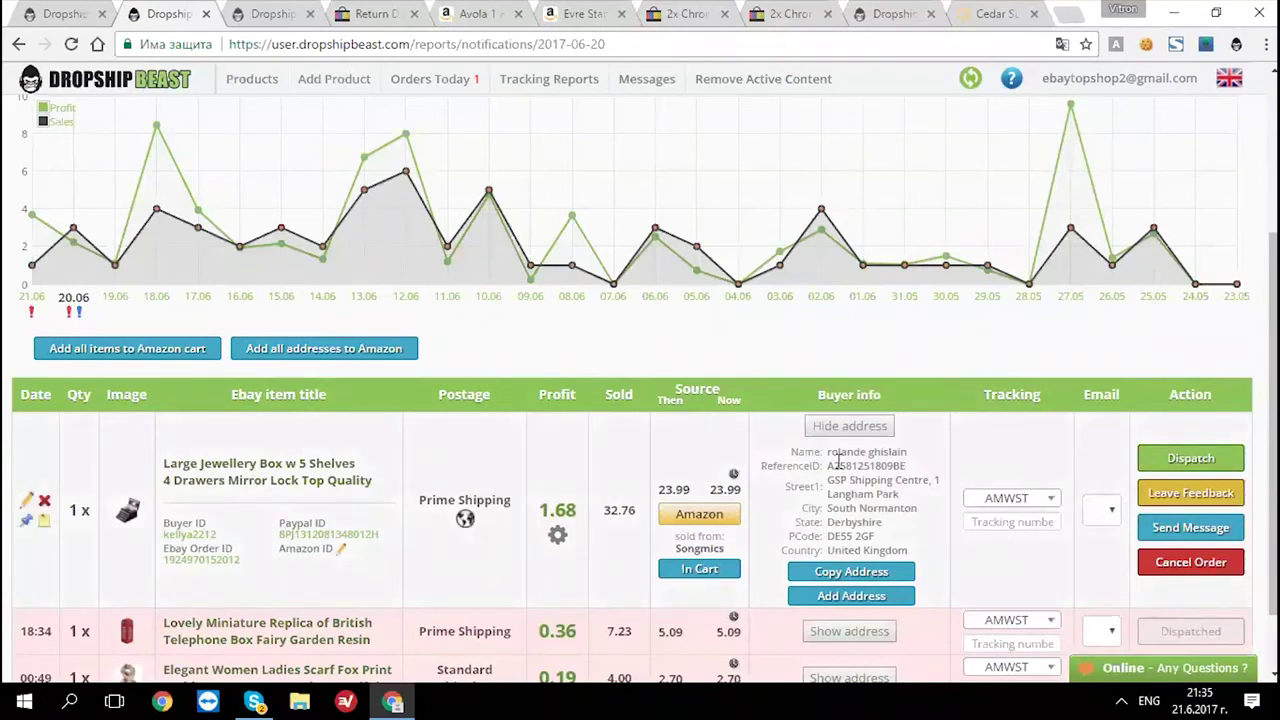
{"action": "scroll", "coordinate": [840, 470], "scroll_direction": "down", "scroll_amount": 1}
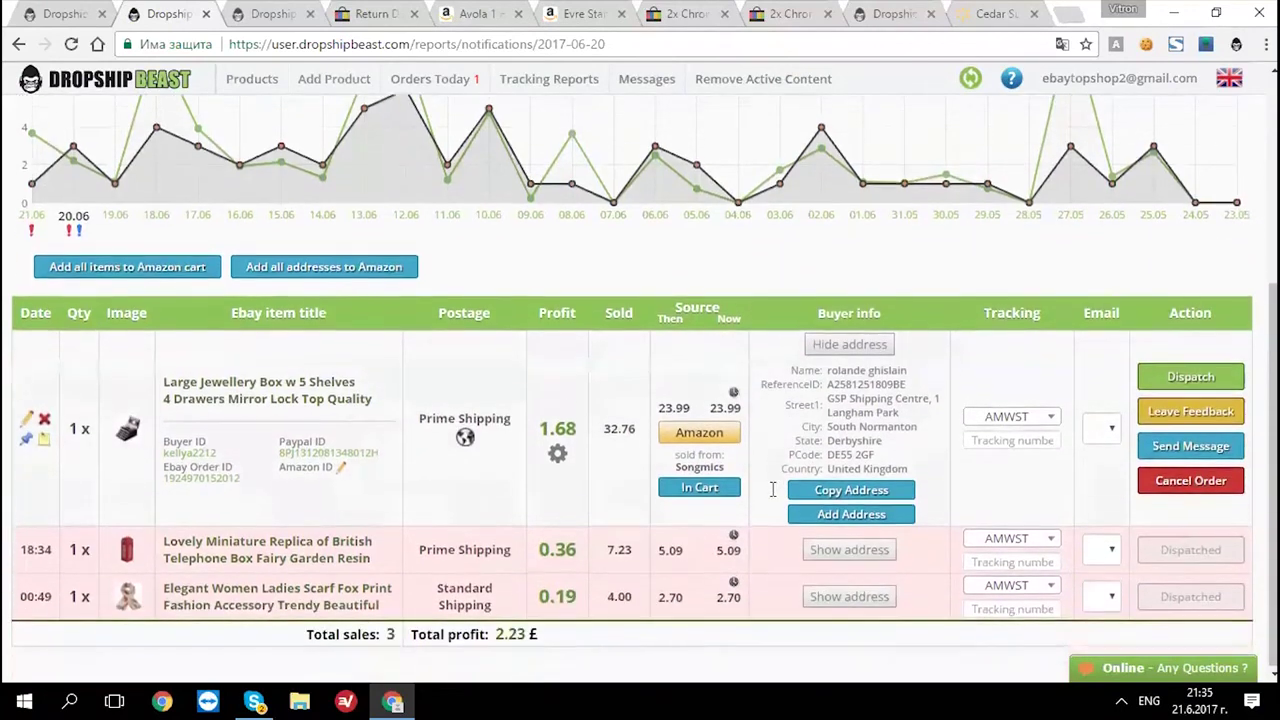
{"action": "left_click", "coordinate": [849, 549]}
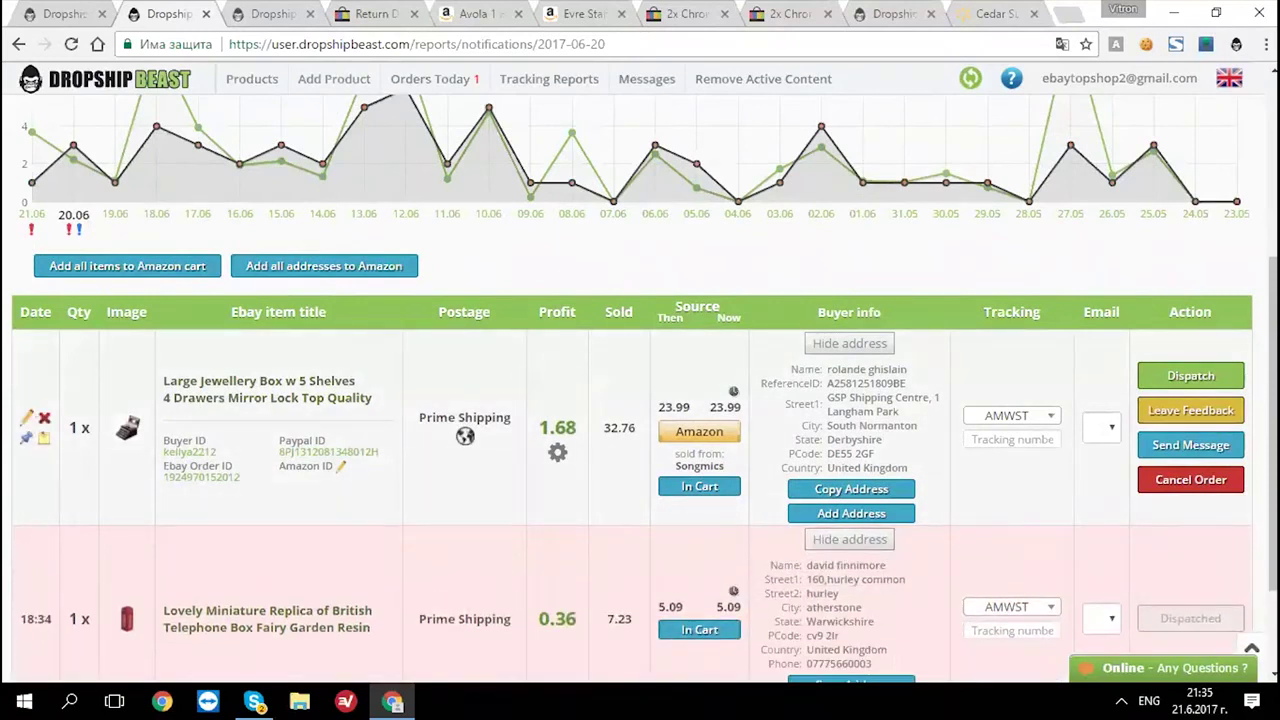
{"action": "scroll", "coordinate": [640, 400], "scroll_direction": "down", "scroll_amount": 3}
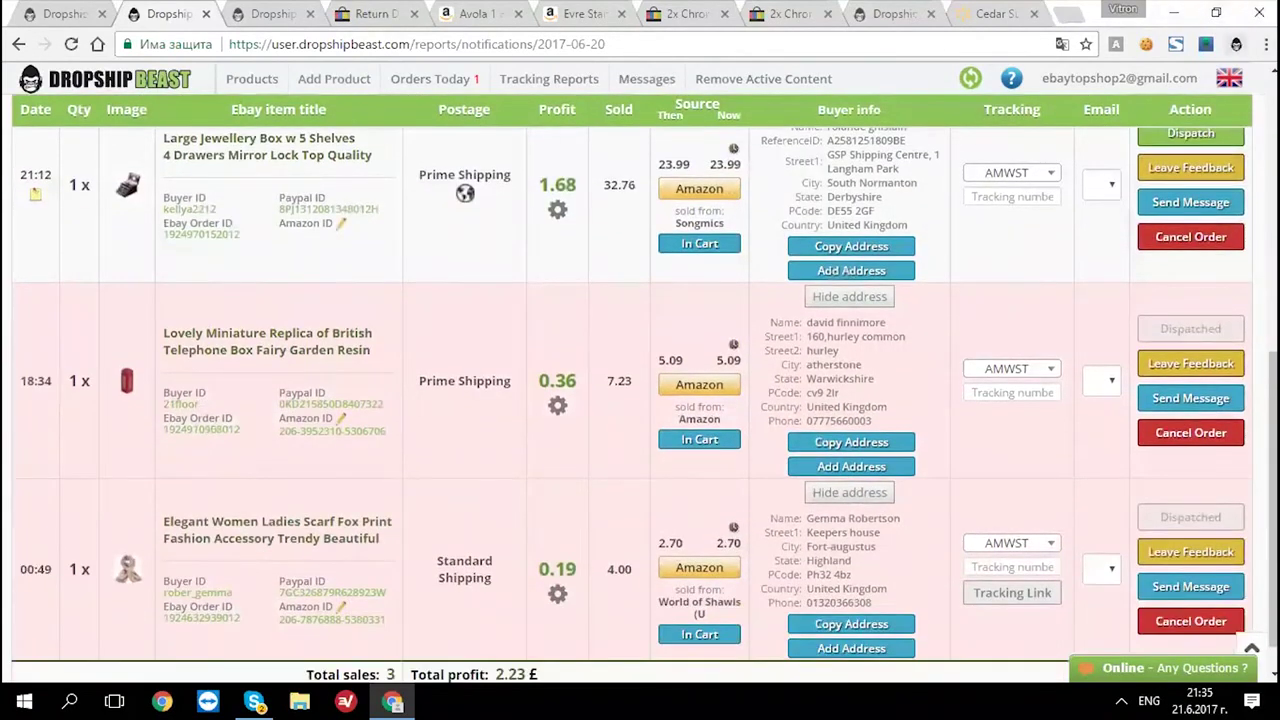
- Enter the Amazon account's saved e-mail and its password in the DropshipBeast browser extension's login form
{"action": "left_click", "coordinate": [1237, 44]}
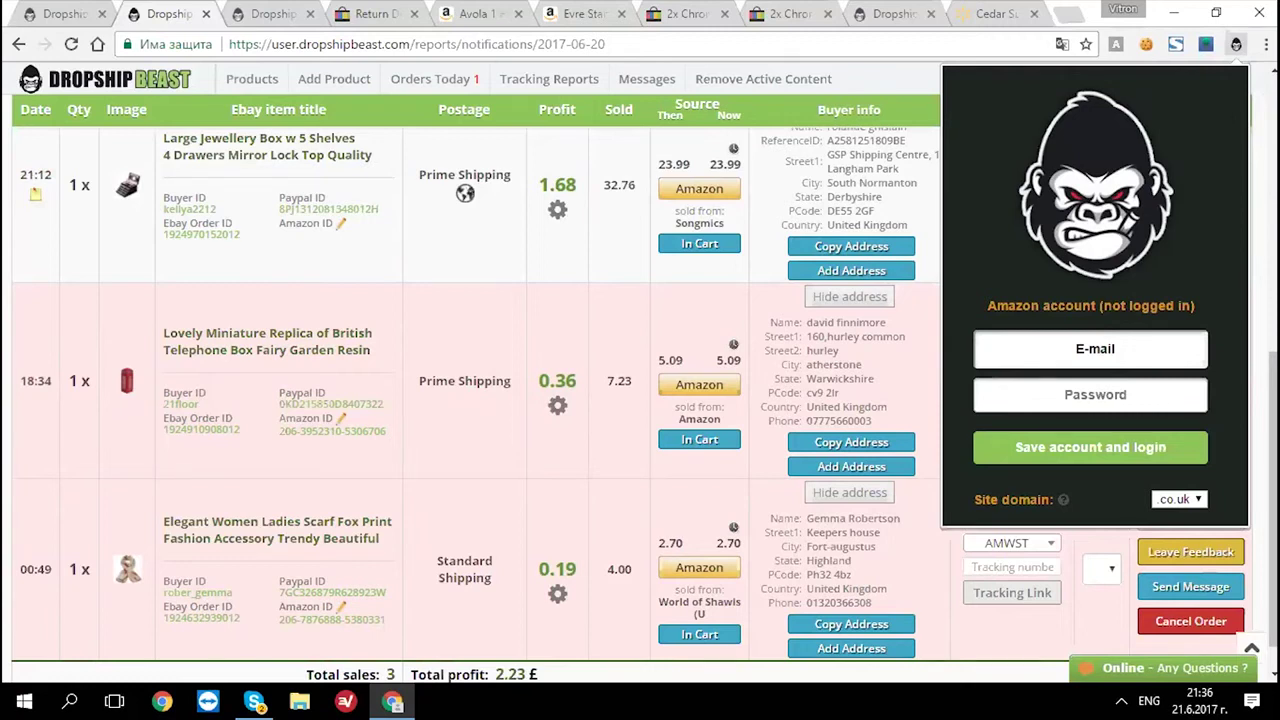
{"action": "left_click", "coordinate": [855, 183]}
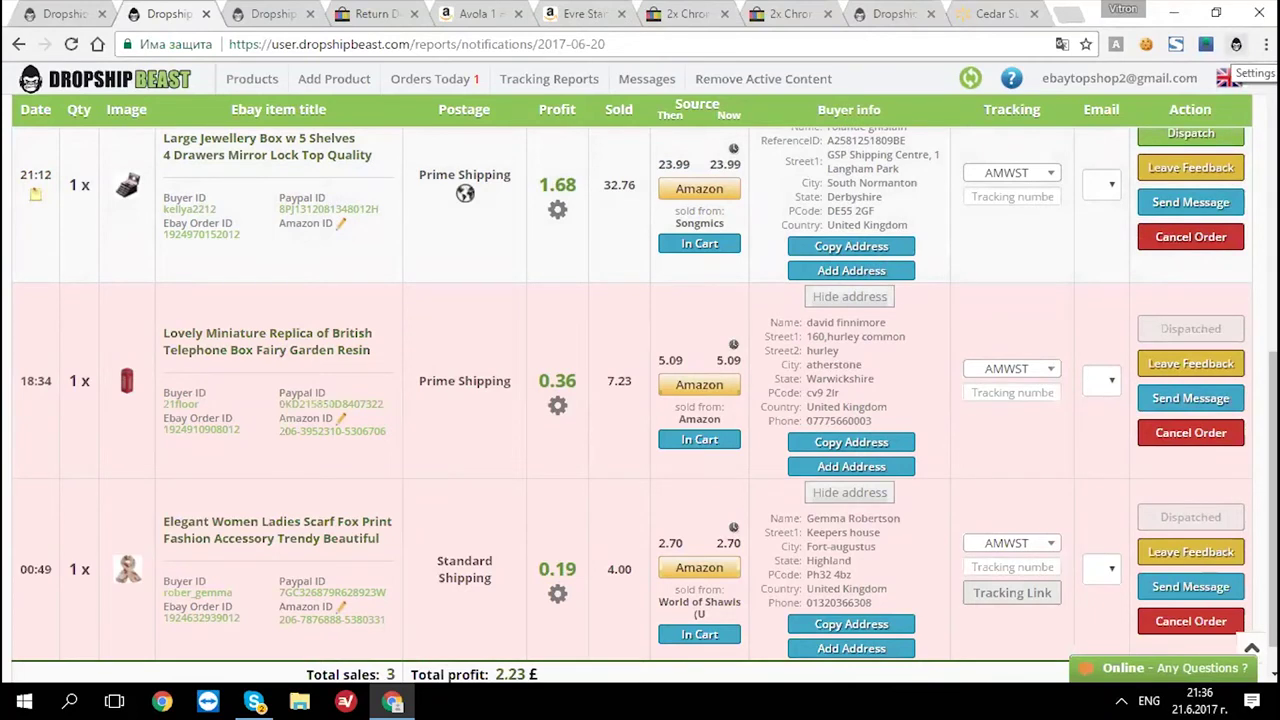
{"action": "left_click", "coordinate": [1236, 44]}
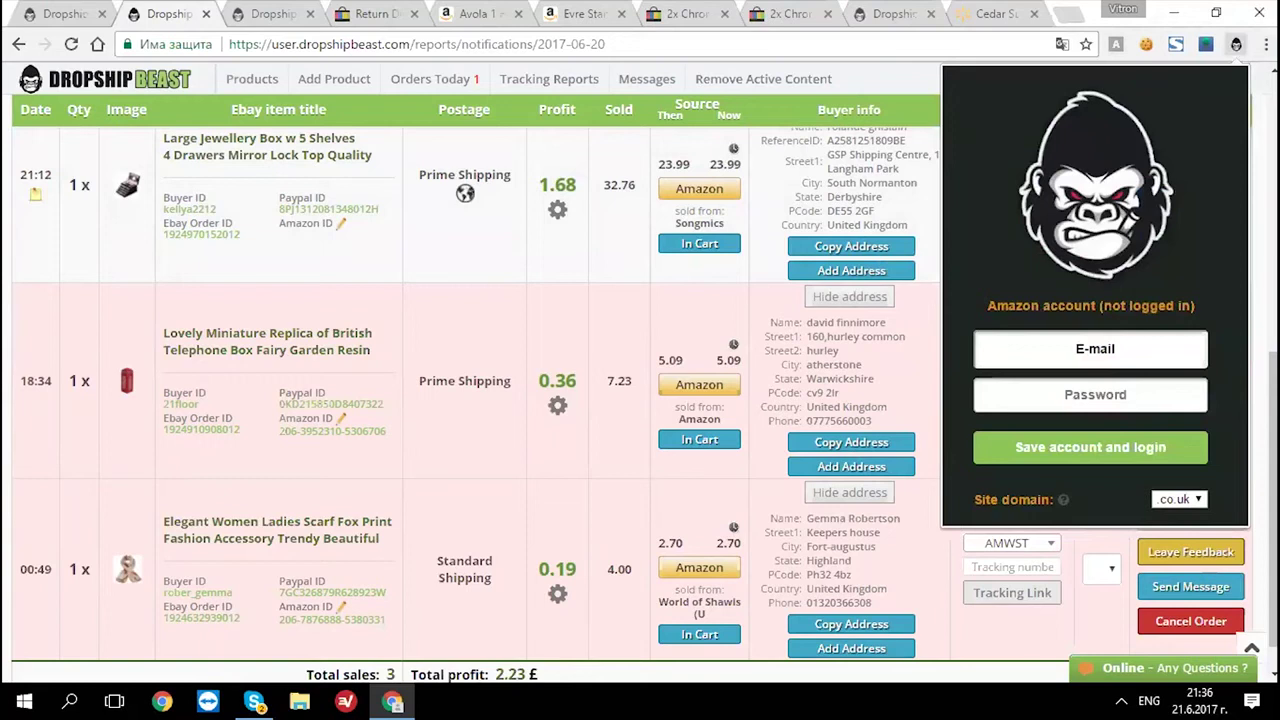
{"action": "left_click", "coordinate": [1095, 349]}
{"action": "key", "text": "Down"}
{"action": "key", "text": "Down"}
{"action": "key", "text": "Down"}
{"action": "key", "text": "Down"}
{"action": "key", "text": "Down"}
{"action": "key", "text": "Return"}
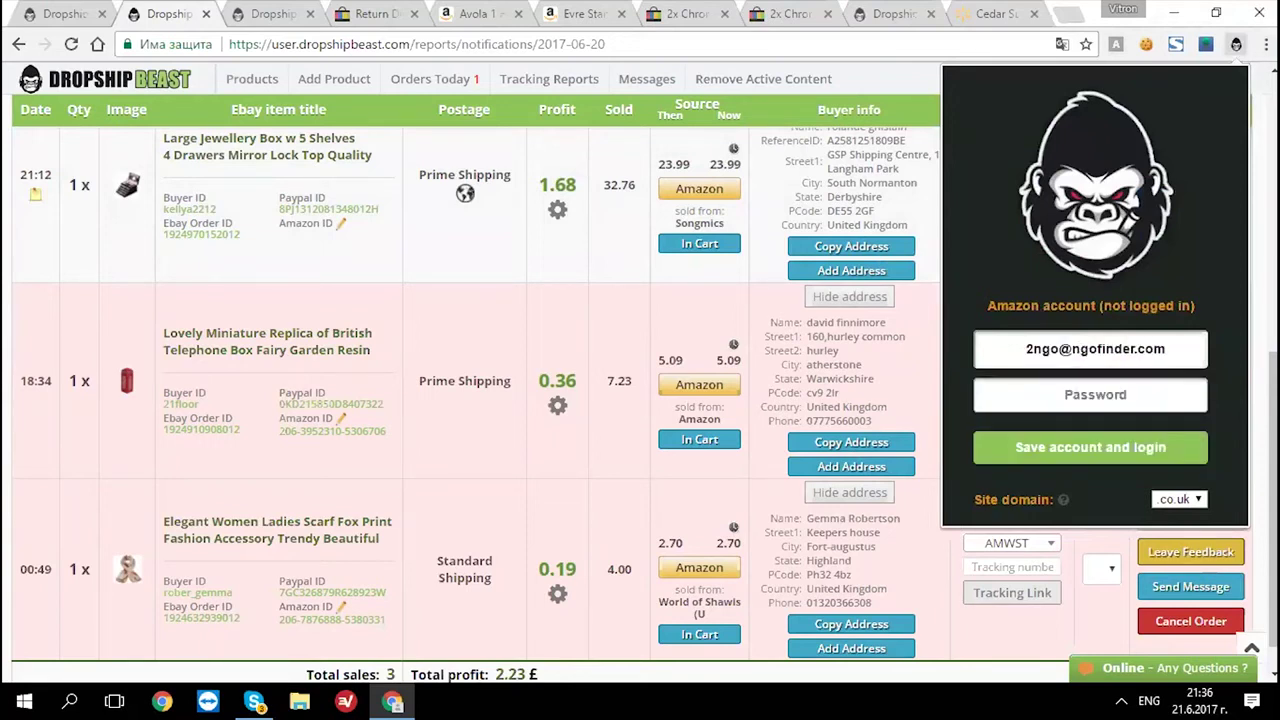
{"action": "type", "text": "******"}
- Check the site domain choices, keep .co.uk, save the Amazon account with login, and close the extension window
{"action": "left_click", "coordinate": [1180, 499]}
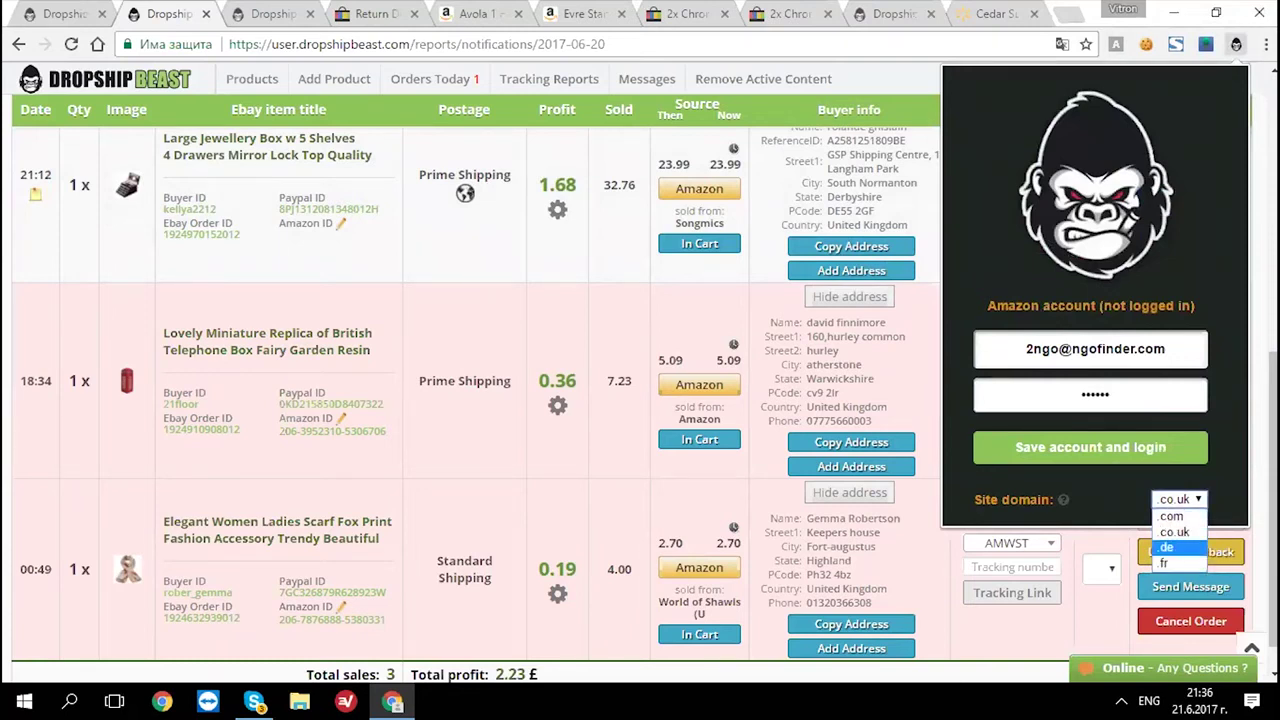
{"action": "left_click", "coordinate": [1166, 547]}
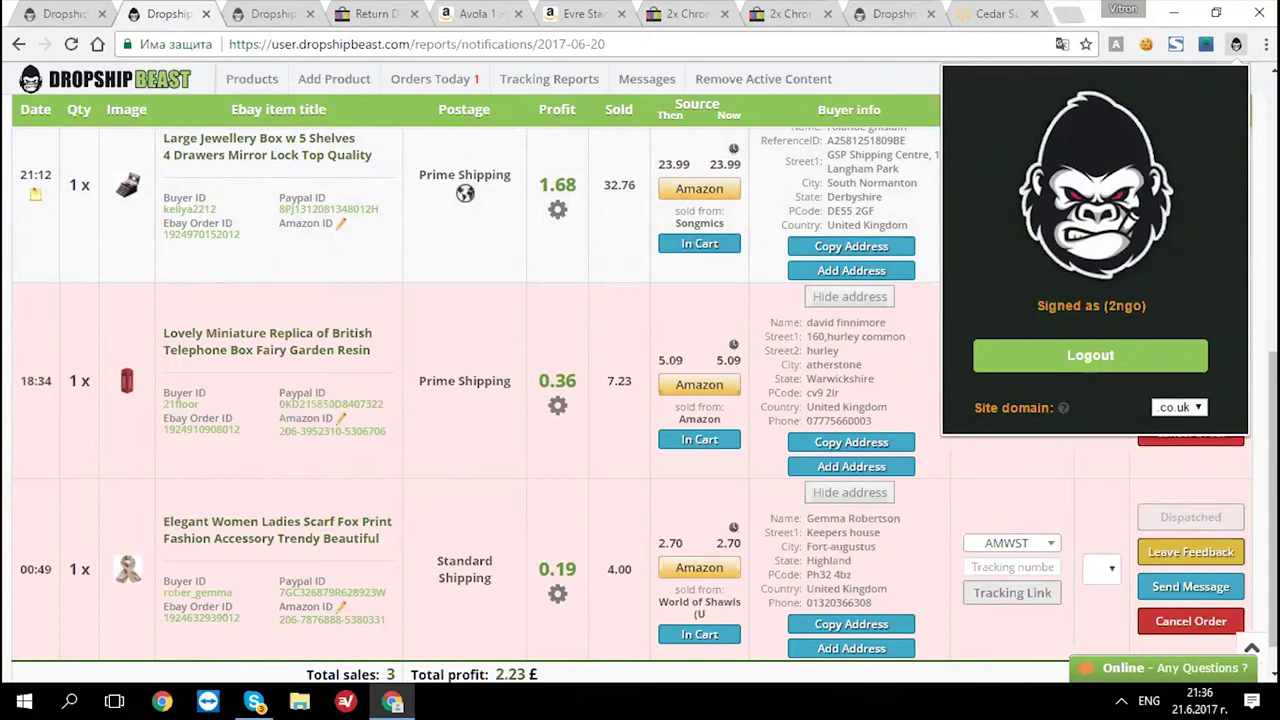
{"action": "left_click", "coordinate": [900, 350]}
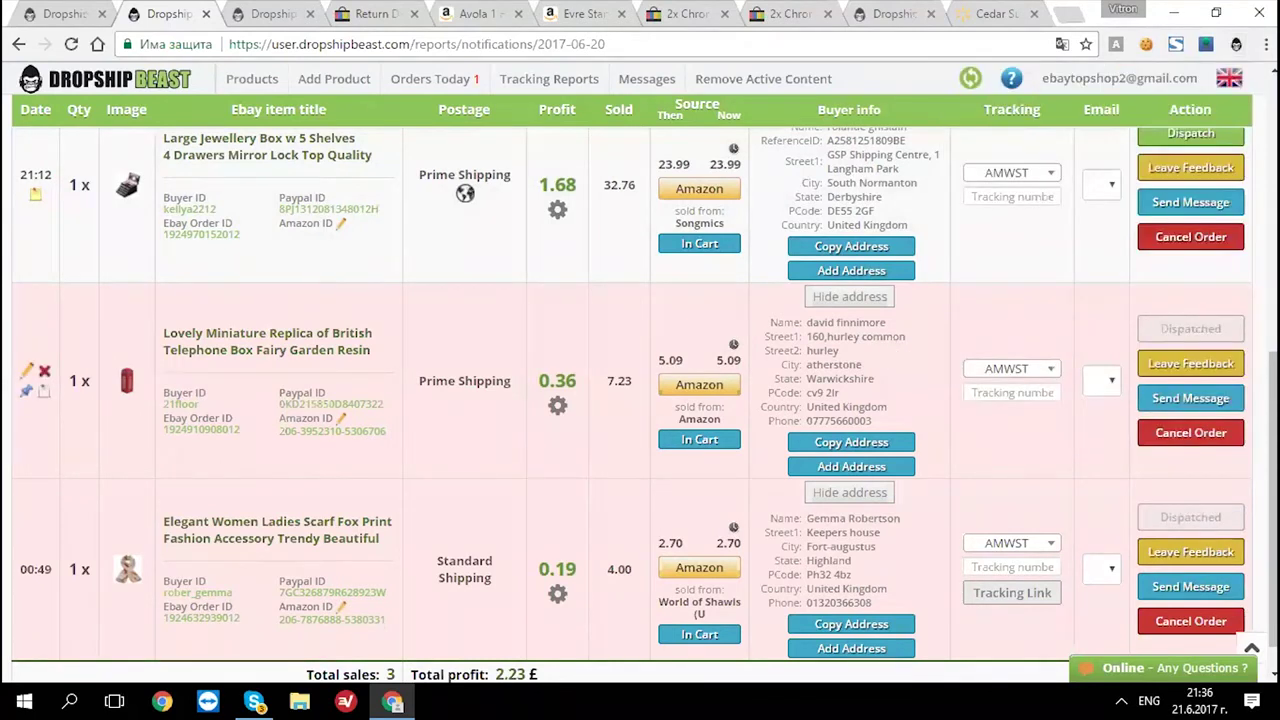
- Check the contents of the Amazon shopping basket and return to the DropshipBeast orders
{"action": "scroll", "coordinate": [875, 410], "scroll_direction": "up", "scroll_amount": 1}
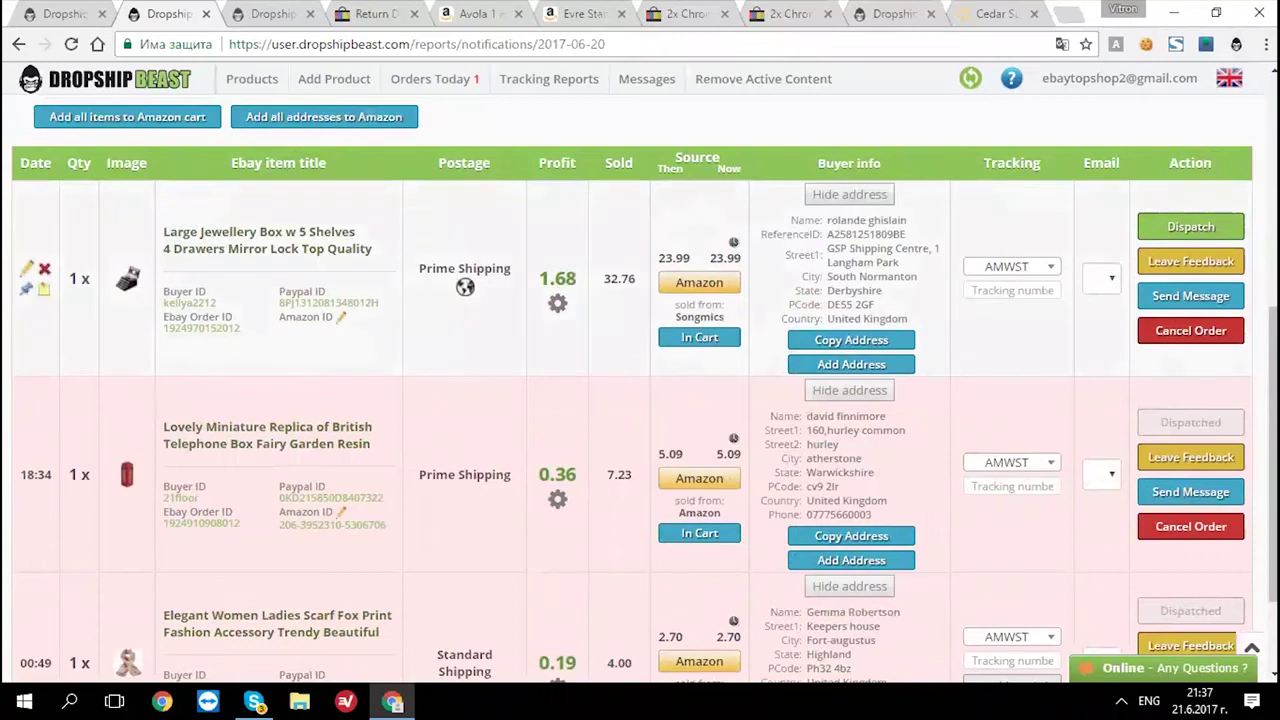
{"action": "left_click", "coordinate": [478, 13]}
{"action": "left_click", "coordinate": [1203, 135]}
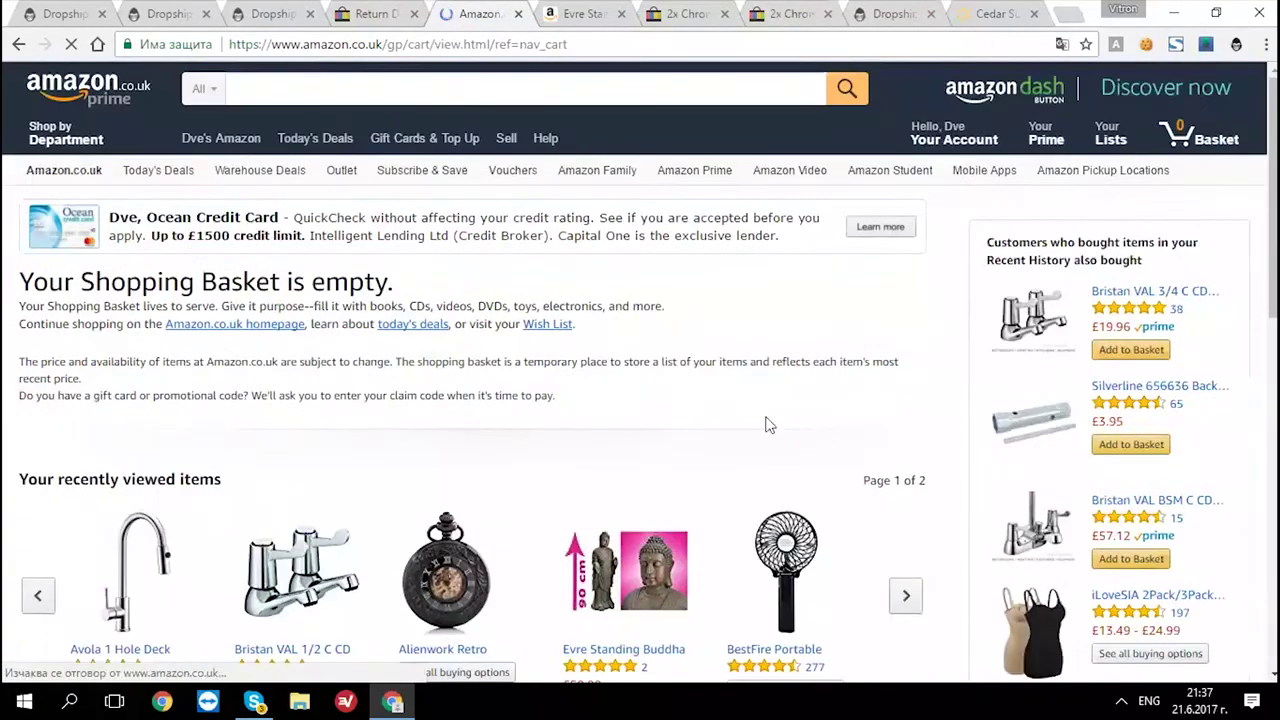
{"action": "left_click", "coordinate": [263, 25]}
{"action": "left_click", "coordinate": [198, 14]}
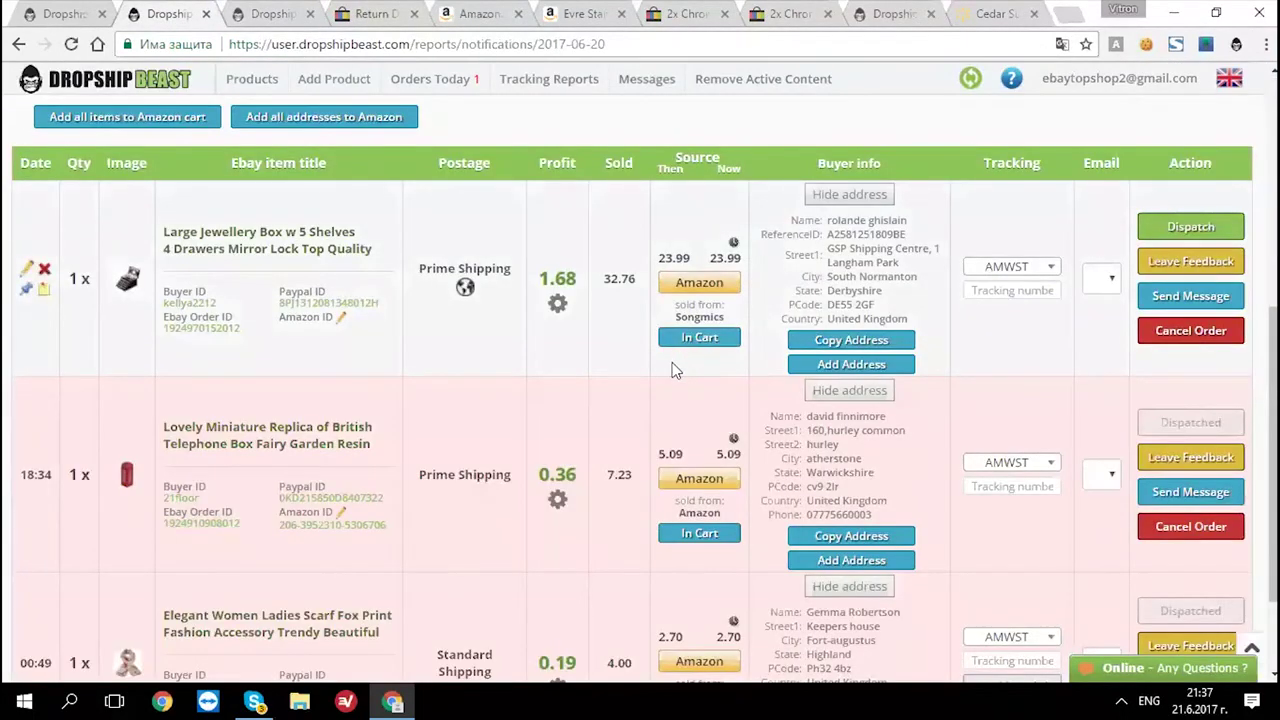
- Add the jewellery box from the first order to the Amazon basket and reload the basket page
{"action": "scroll", "coordinate": [677, 375], "scroll_direction": "down", "scroll_amount": 1}
{"action": "scroll", "coordinate": [645, 367], "scroll_direction": "up", "scroll_amount": 1}
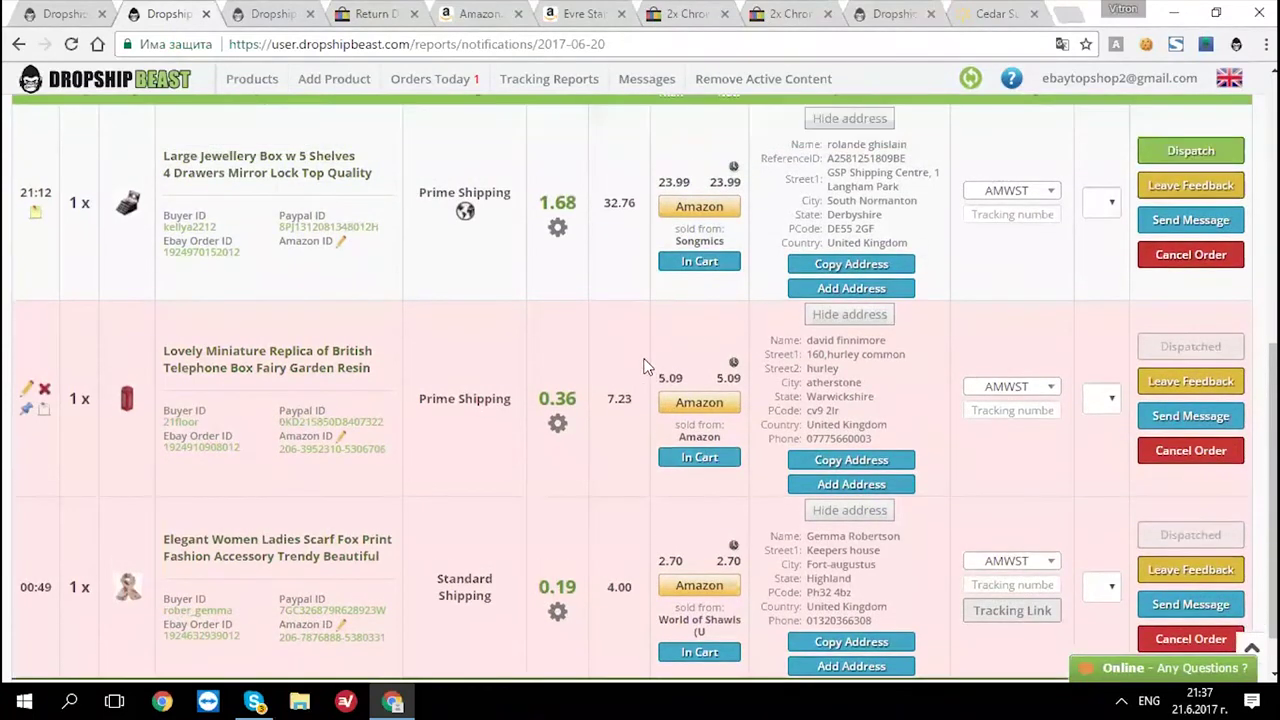
{"action": "scroll", "coordinate": [645, 367], "scroll_direction": "up", "scroll_amount": 1}
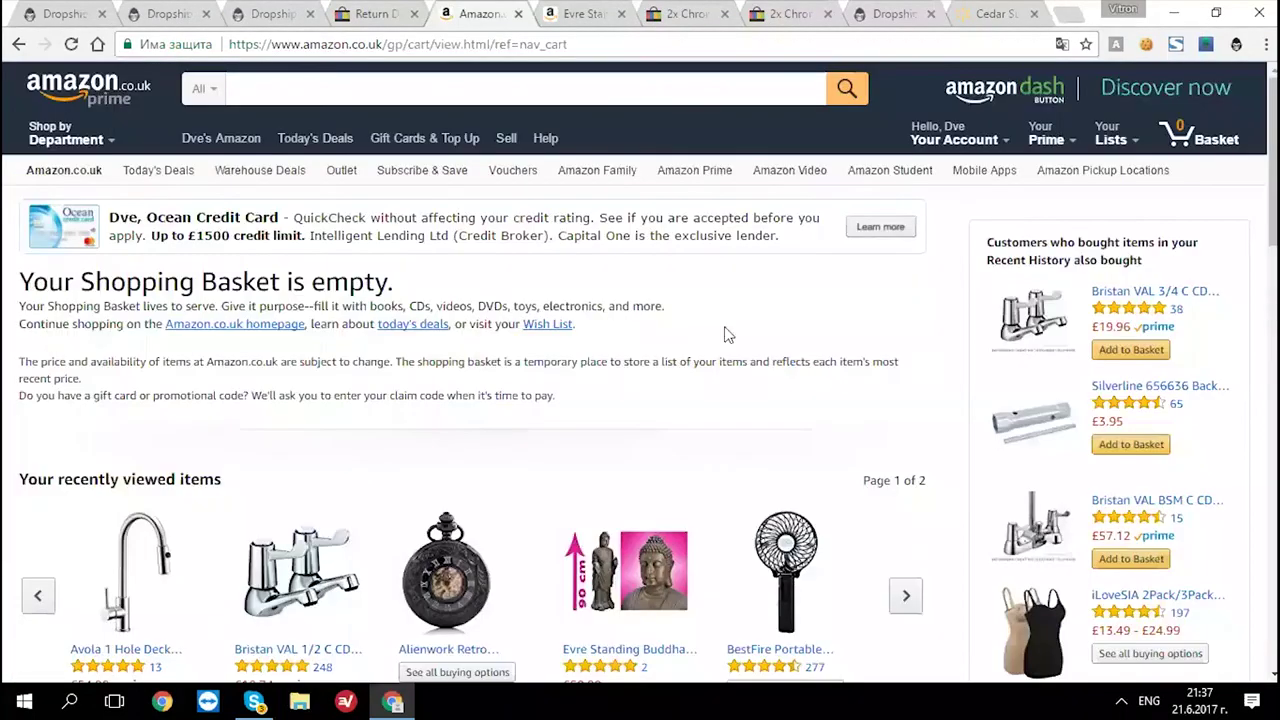
{"action": "right_click", "coordinate": [662, 304]}
{"action": "left_click", "coordinate": [737, 360]}
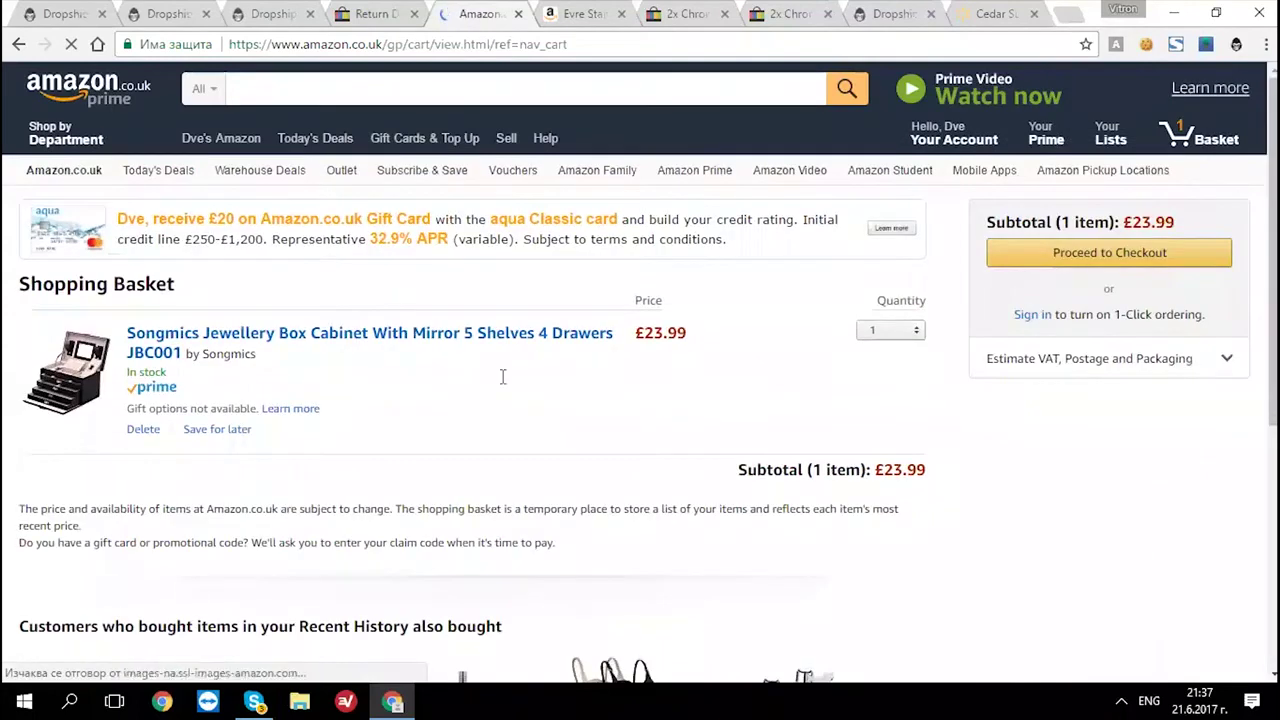
- Add all items from the 20.06 DropshipBeast orders to the Amazon cart at once
{"action": "left_click", "coordinate": [180, 8]}
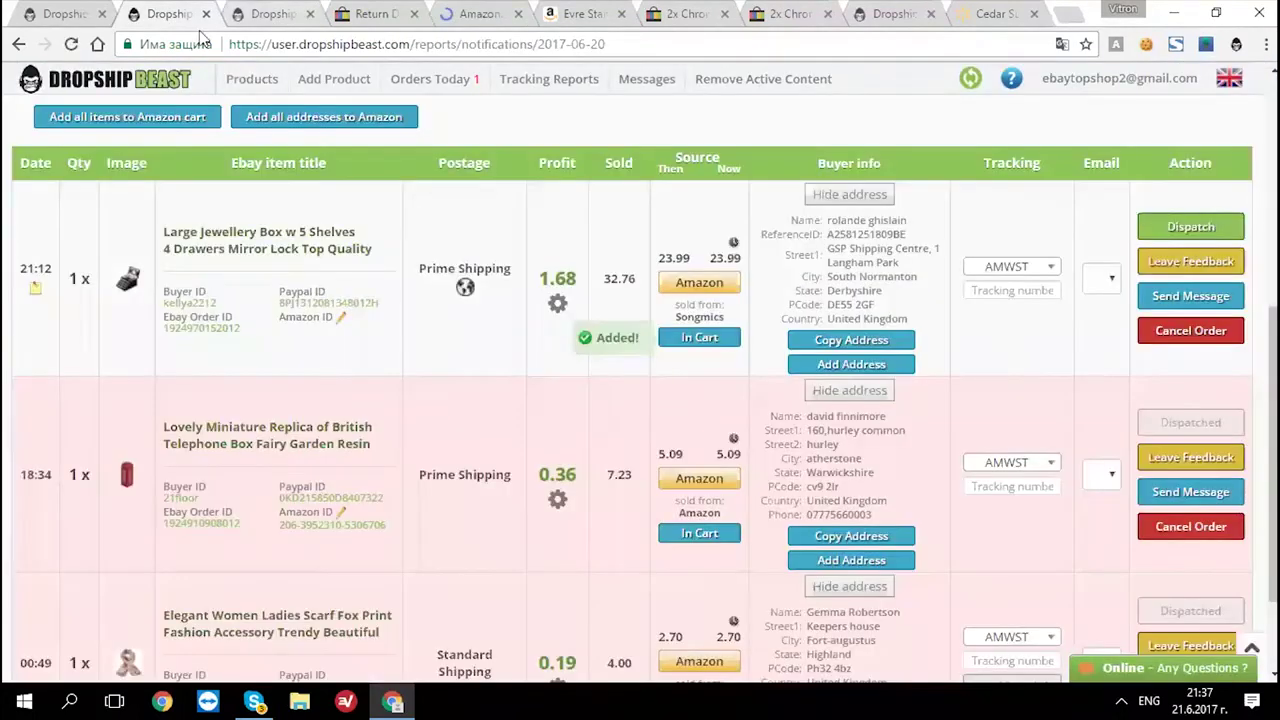
{"action": "scroll", "coordinate": [621, 358], "scroll_direction": "down", "scroll_amount": 3}
{"action": "scroll", "coordinate": [585, 488], "scroll_direction": "up", "scroll_amount": 3}
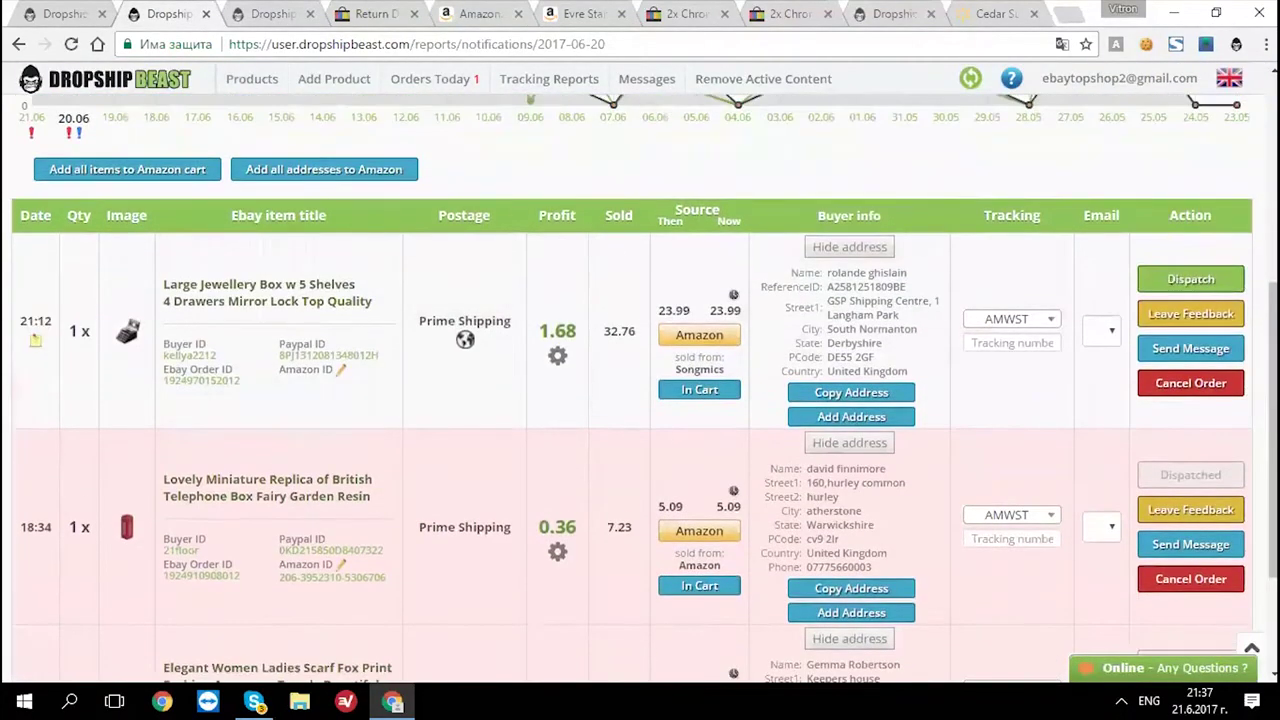
{"action": "scroll", "coordinate": [585, 488], "scroll_direction": "down", "scroll_amount": 1}
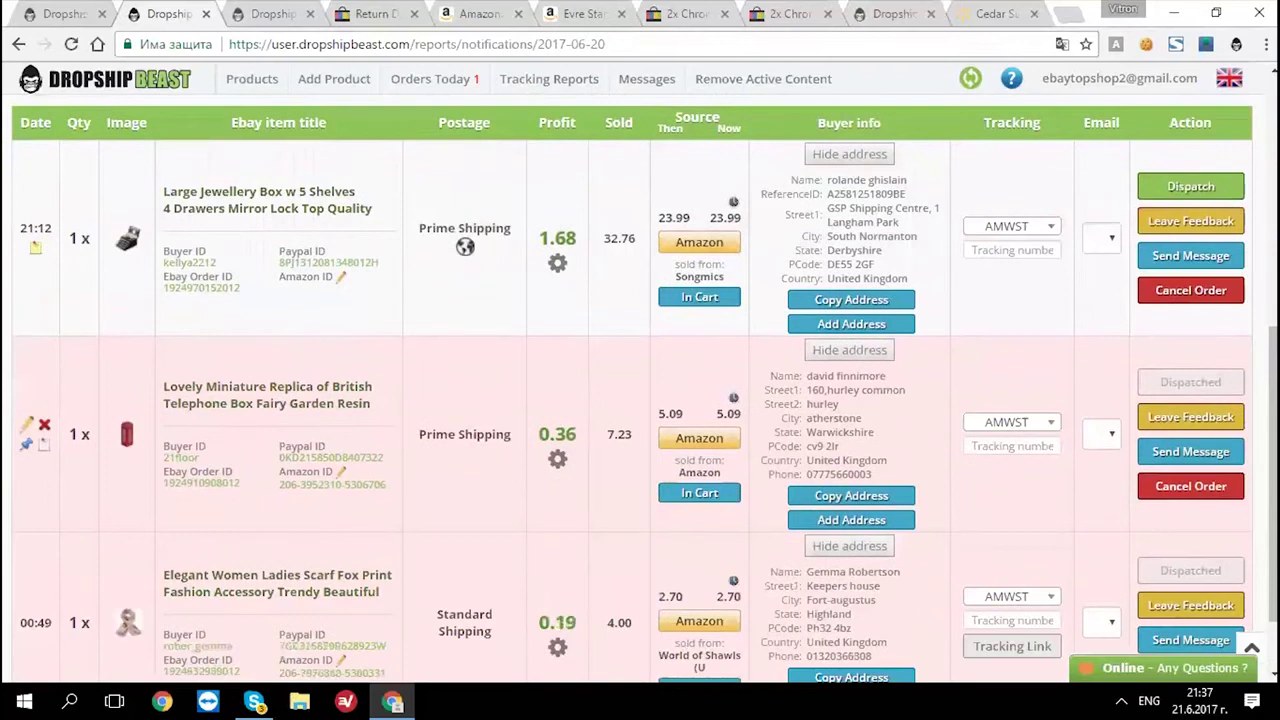
{"action": "scroll", "coordinate": [57, 178], "scroll_direction": "up", "scroll_amount": 1}
{"action": "left_click", "coordinate": [57, 178]}
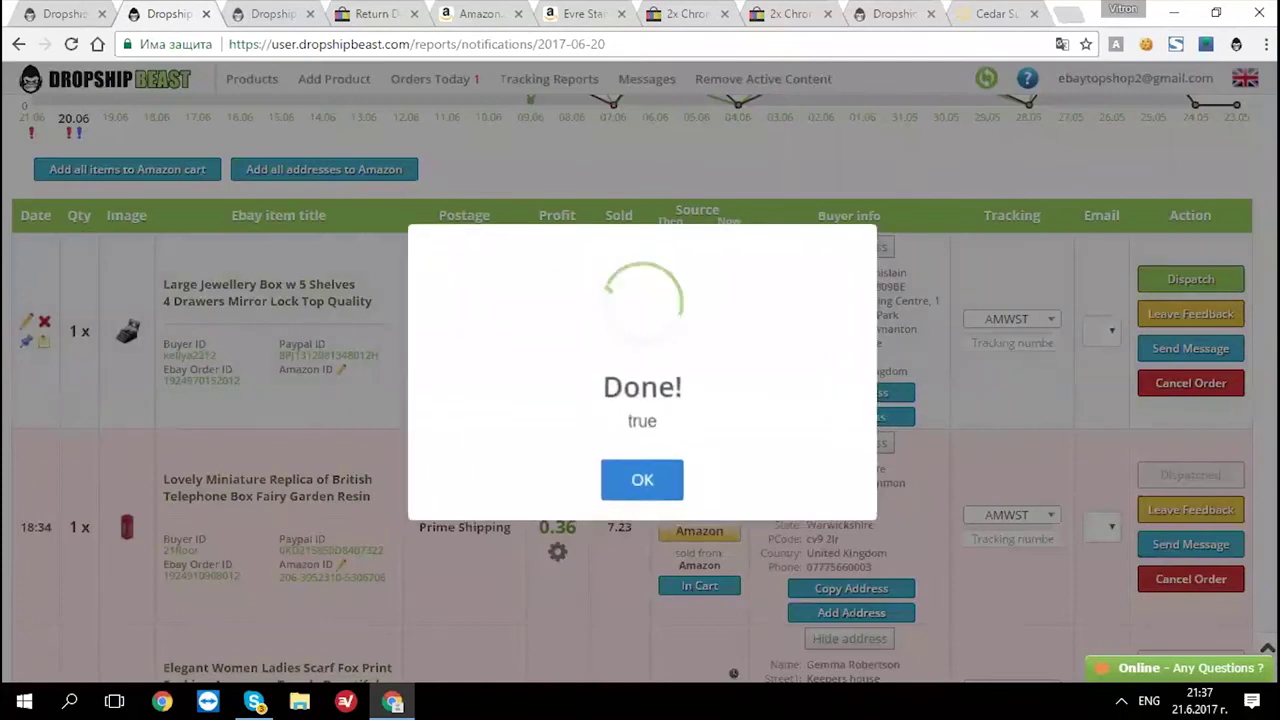
{"action": "left_click", "coordinate": [642, 480]}
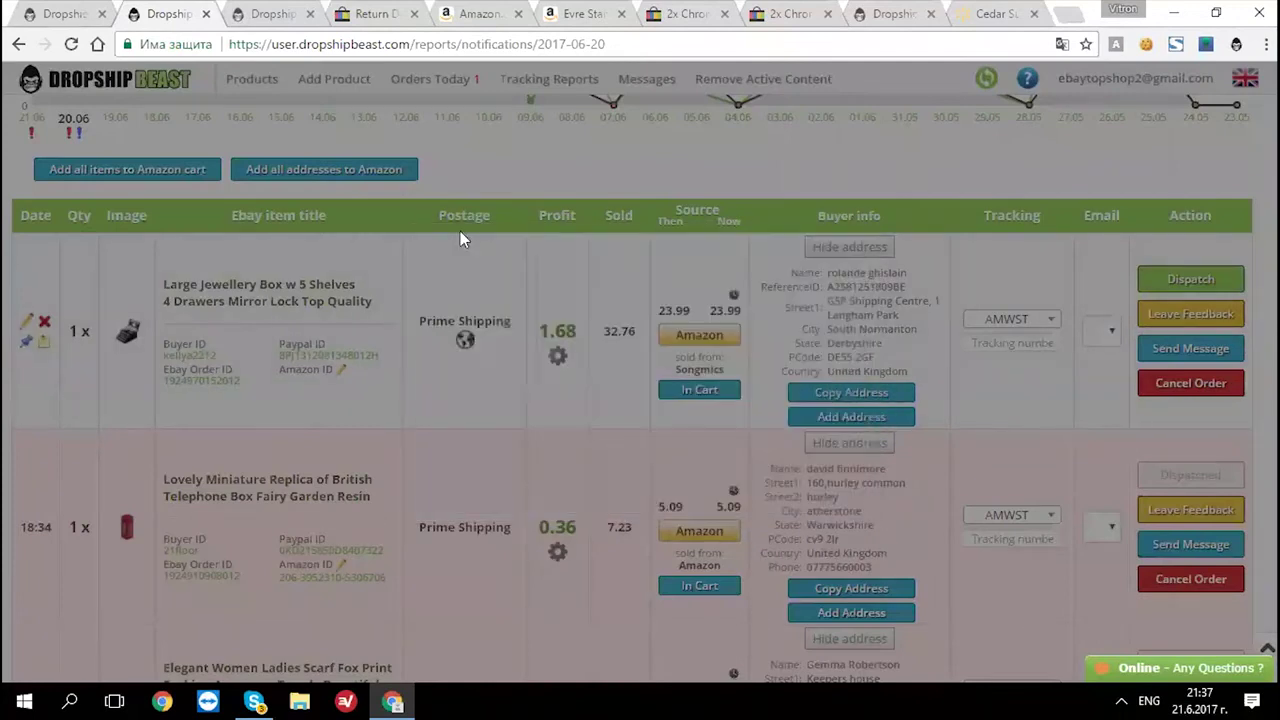
- Reload the Amazon basket and review the items and quantities in it
{"action": "left_click", "coordinate": [475, 13]}
{"action": "right_click", "coordinate": [557, 282]}
{"action": "left_click", "coordinate": [640, 337]}
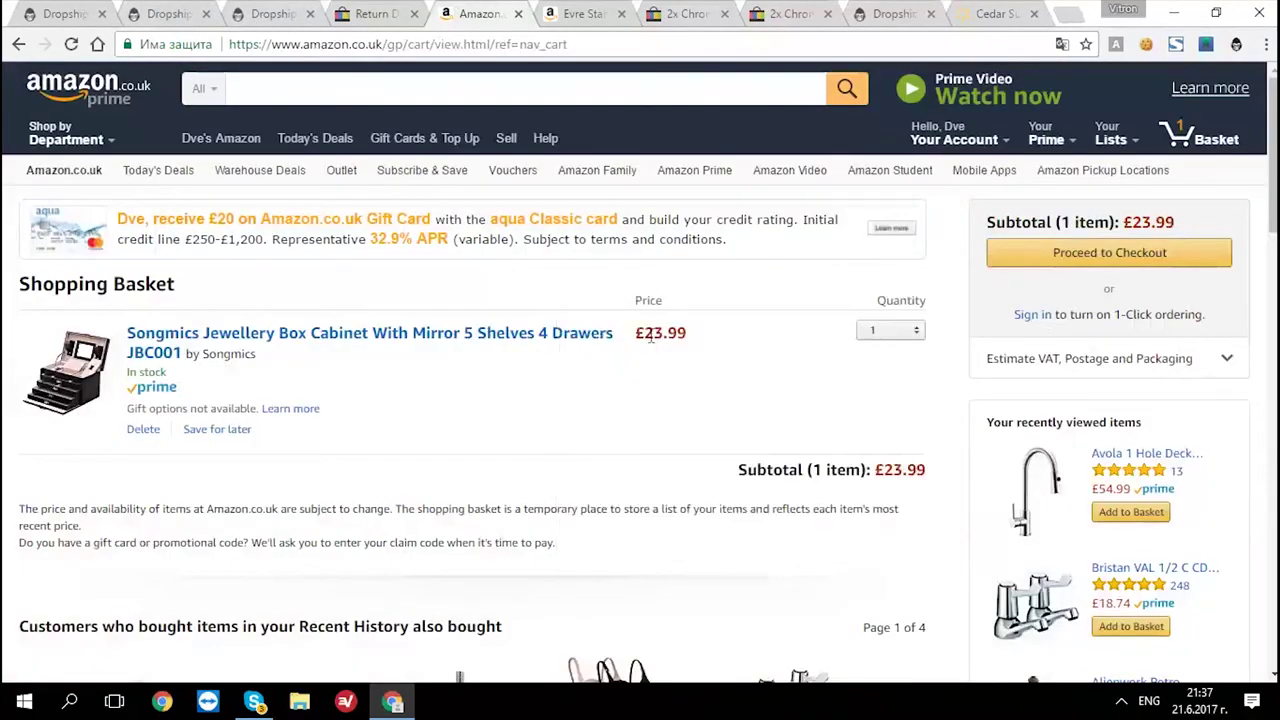
{"action": "scroll", "coordinate": [529, 304], "scroll_direction": "down", "scroll_amount": 1}
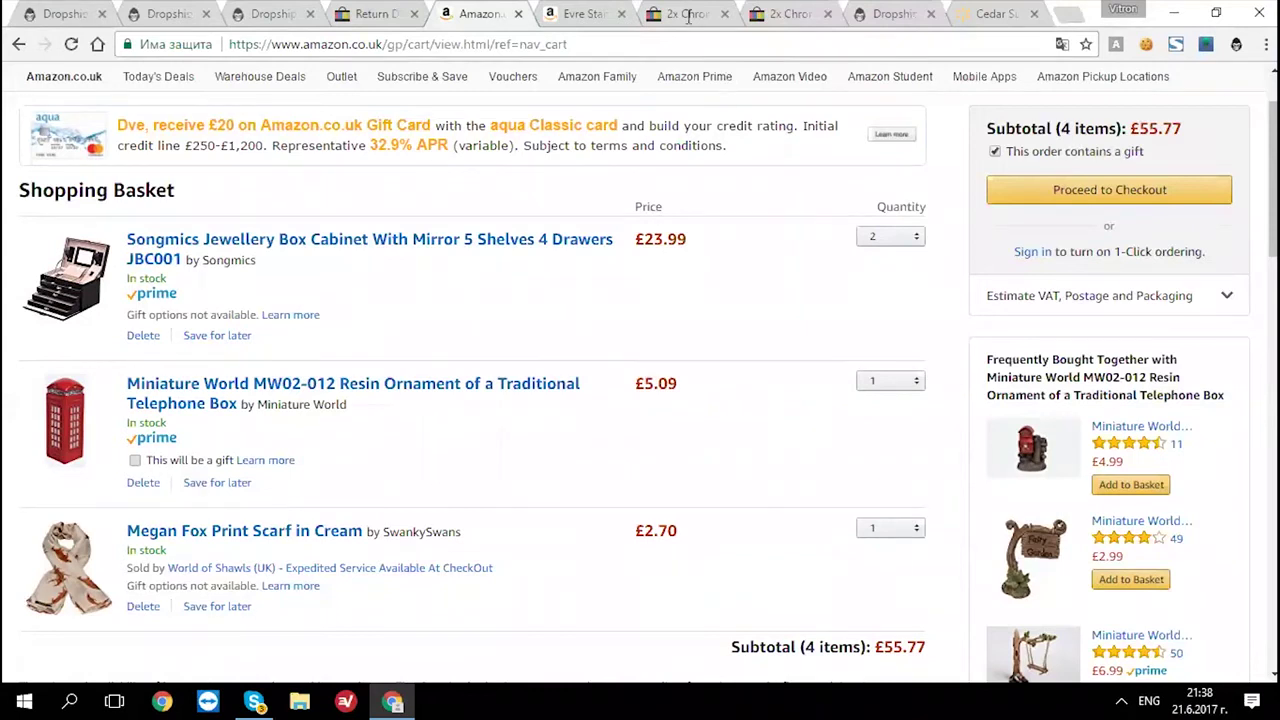
- Add the jewellery box buyer's address from the DropshipBeast order to the Amazon address book
{"action": "key", "text": "ctrl+2"}
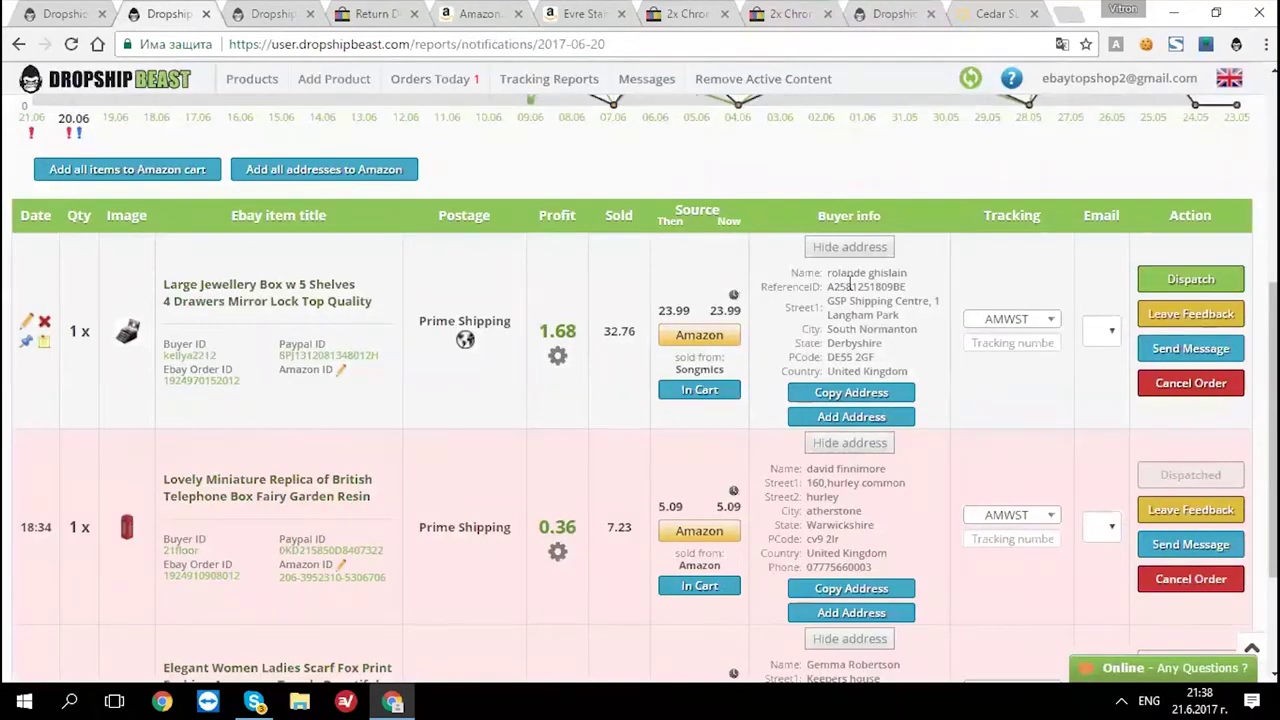
{"action": "left_click_drag", "start_coordinate": [828, 276], "coordinate": [909, 372]}
{"action": "left_click", "coordinate": [864, 282]}
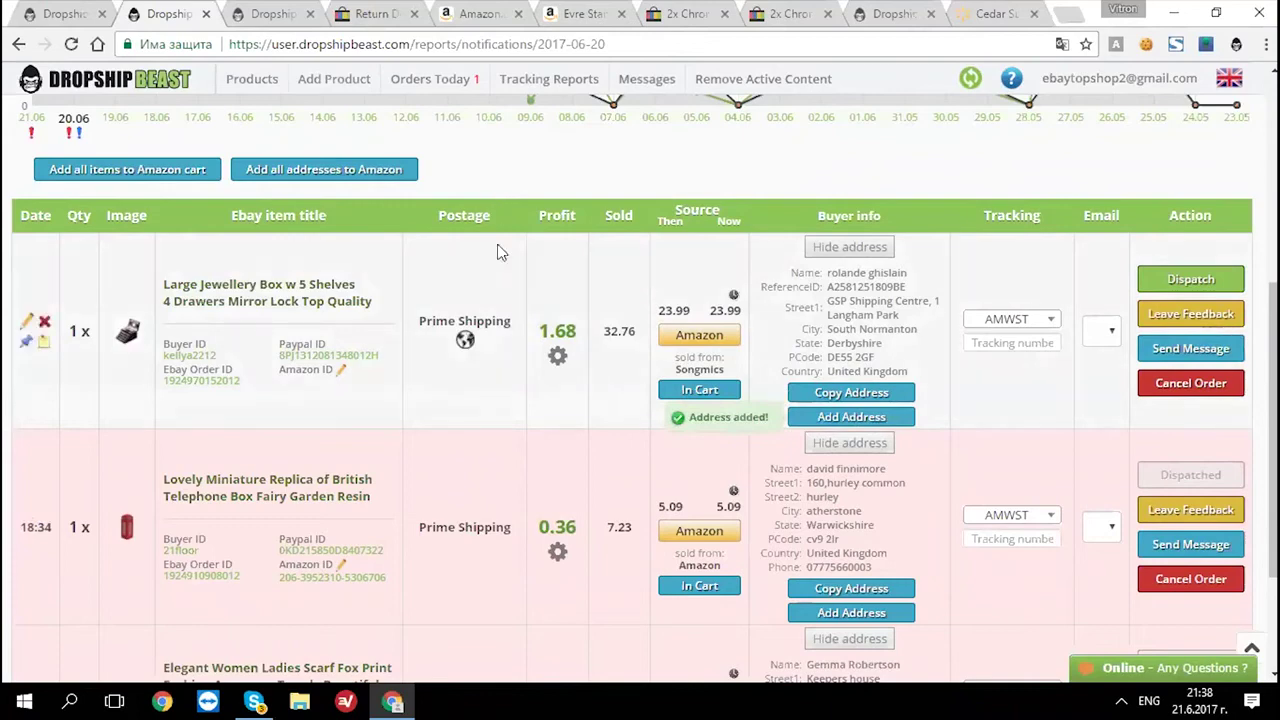
- Add the buyer addresses of all listed orders to Amazon at once
{"action": "scroll", "coordinate": [500, 250], "scroll_direction": "down", "scroll_amount": 1}
{"action": "scroll", "coordinate": [290, 290], "scroll_direction": "up", "scroll_amount": 2}
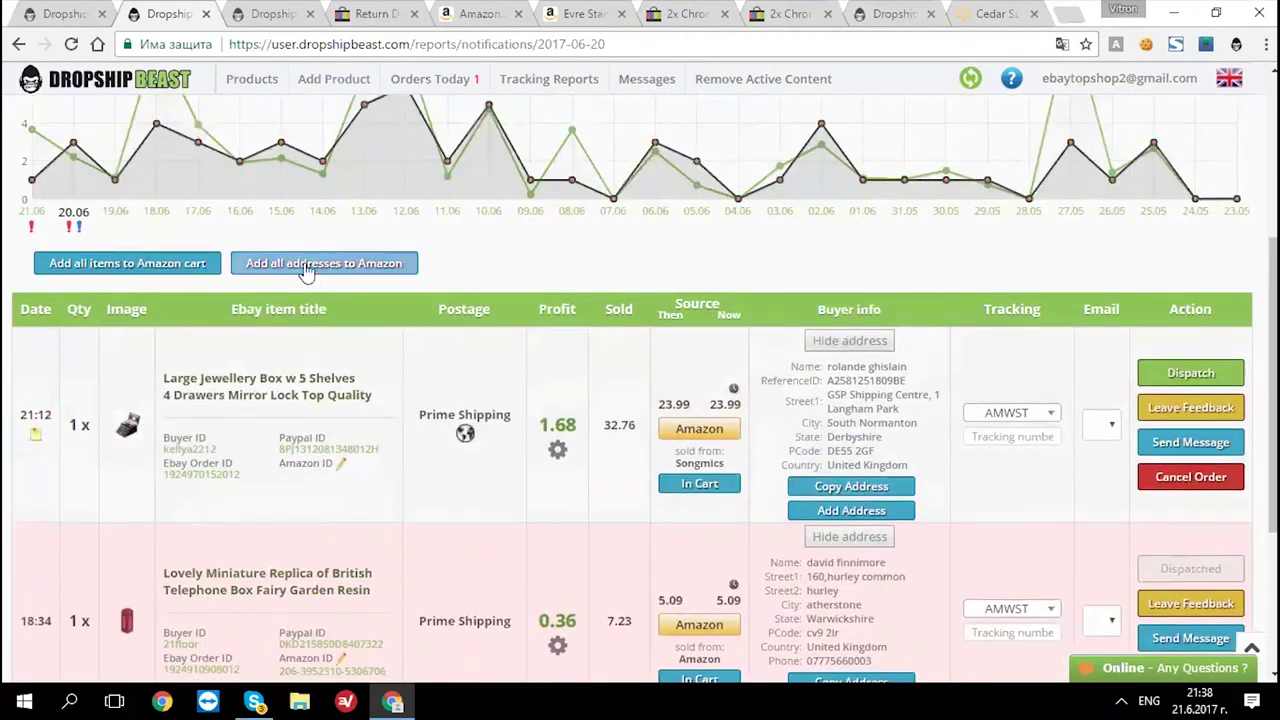
{"action": "left_click", "coordinate": [330, 264]}
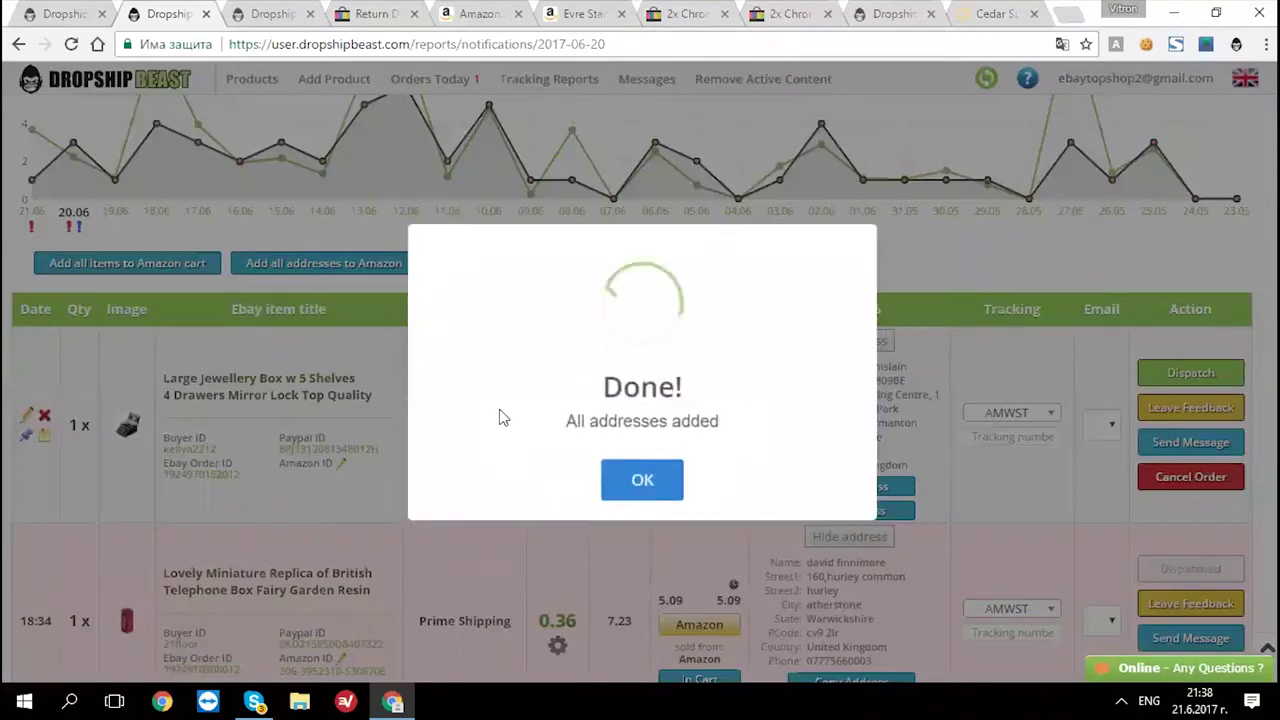
{"action": "left_click", "coordinate": [640, 486]}
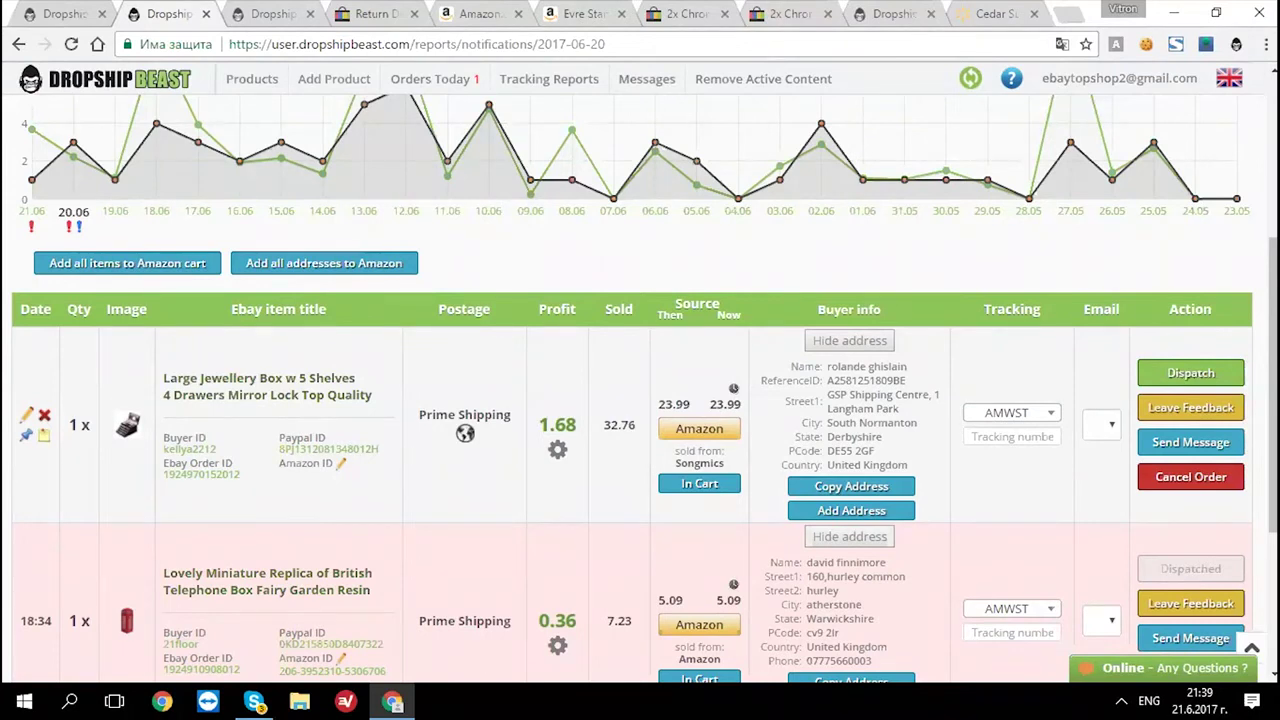
- Check out the Amazon basket and choose to send the items to multiple addresses
{"action": "scroll", "coordinate": [858, 452], "scroll_direction": "down", "scroll_amount": 2}
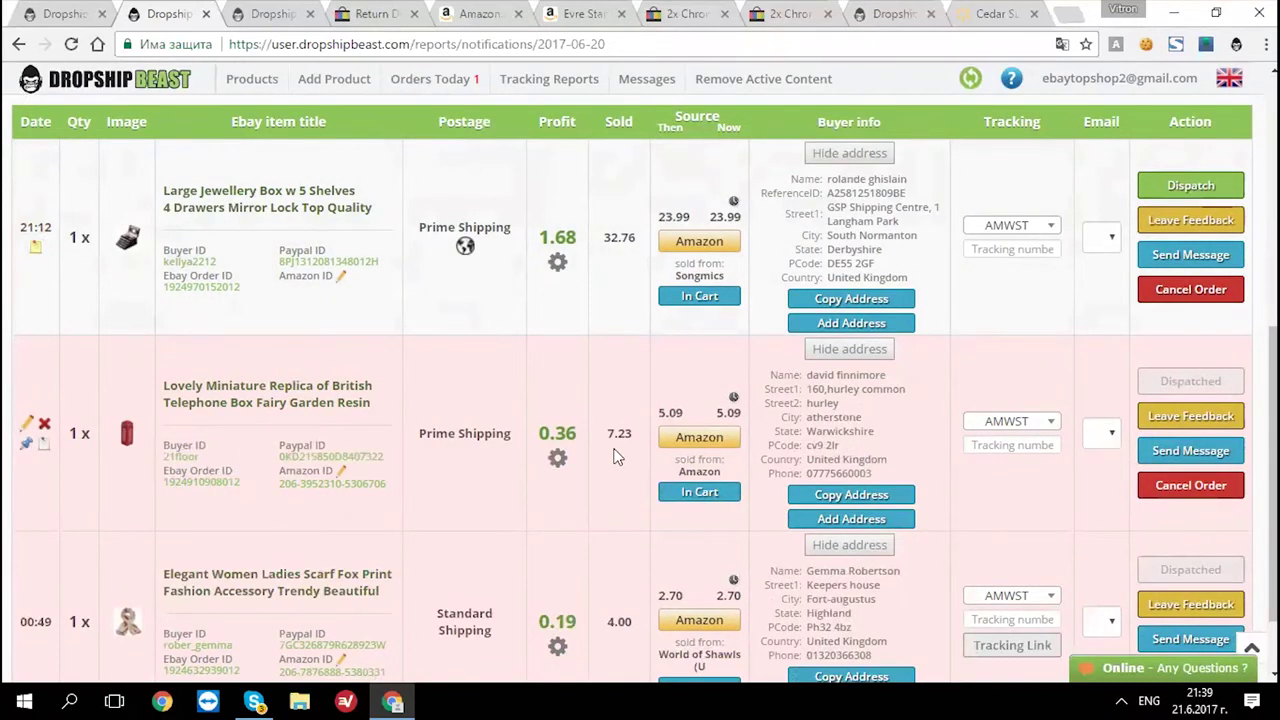
{"action": "scroll", "coordinate": [617, 456], "scroll_direction": "up", "scroll_amount": 3}
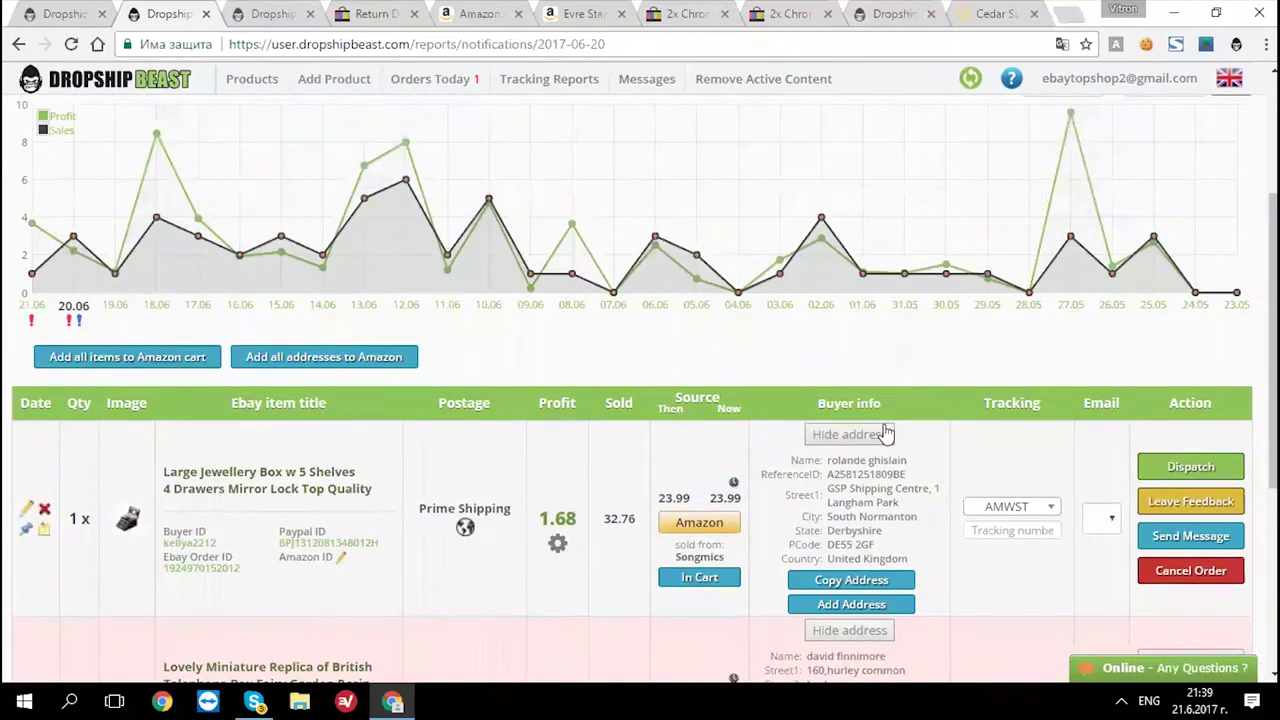
{"action": "scroll", "coordinate": [888, 428], "scroll_direction": "down", "scroll_amount": 4}
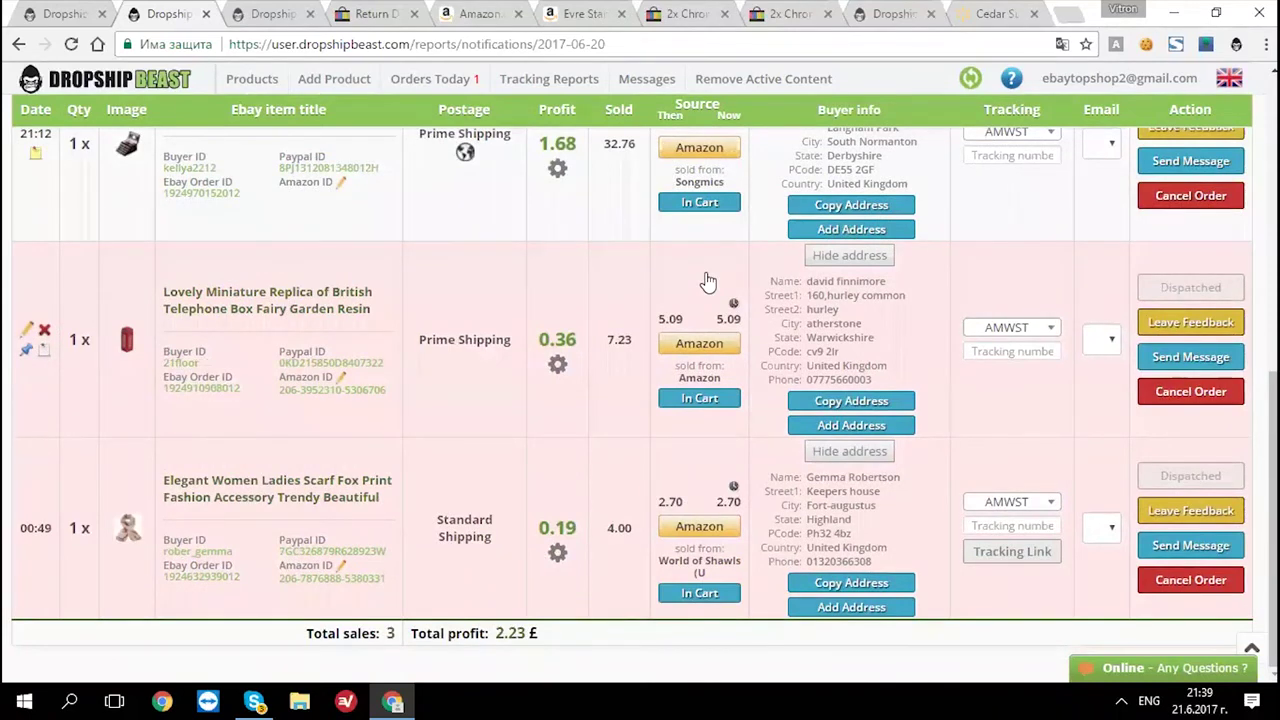
{"action": "scroll", "coordinate": [620, 320], "scroll_direction": "up", "scroll_amount": 2}
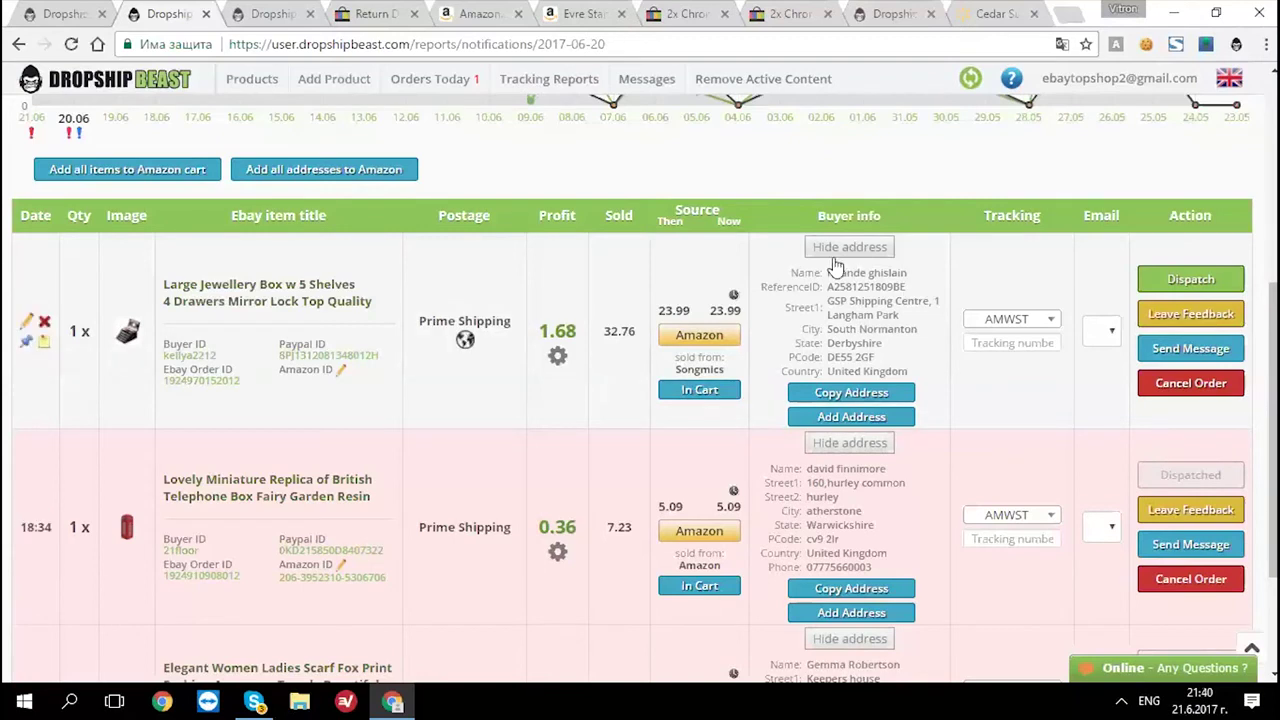
{"action": "left_click", "coordinate": [468, 14]}
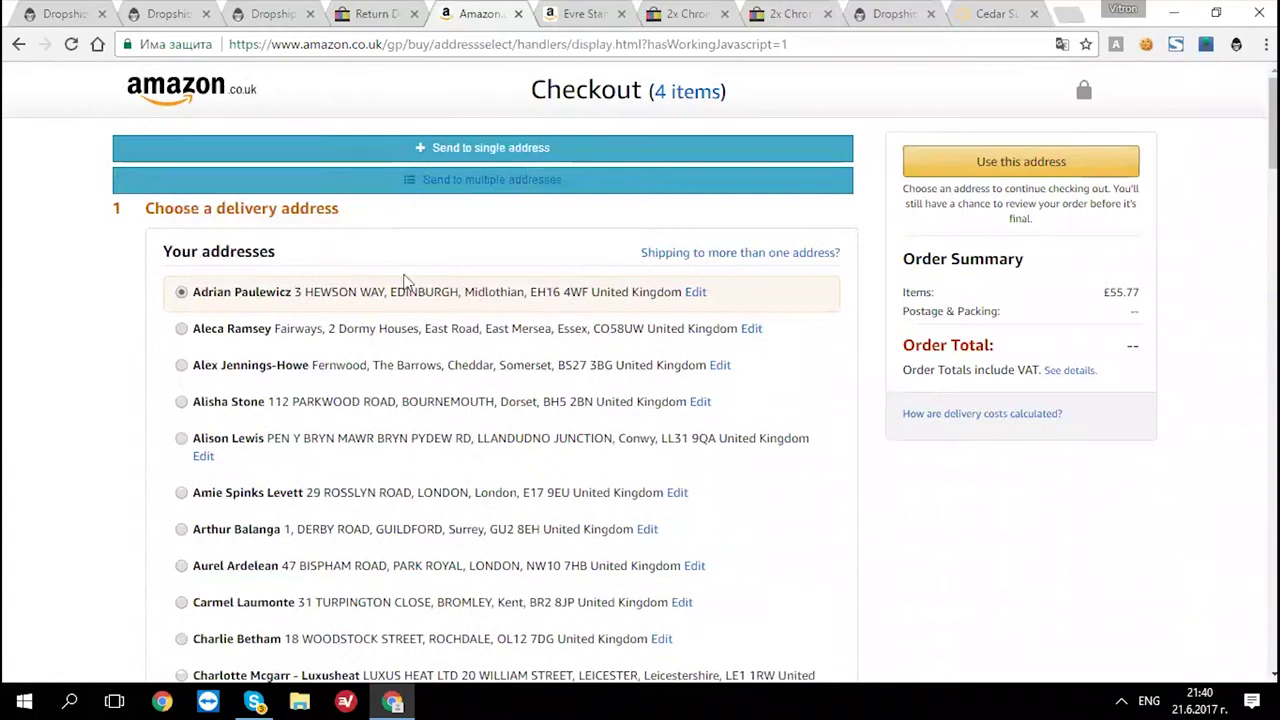
{"action": "left_click", "coordinate": [480, 182]}
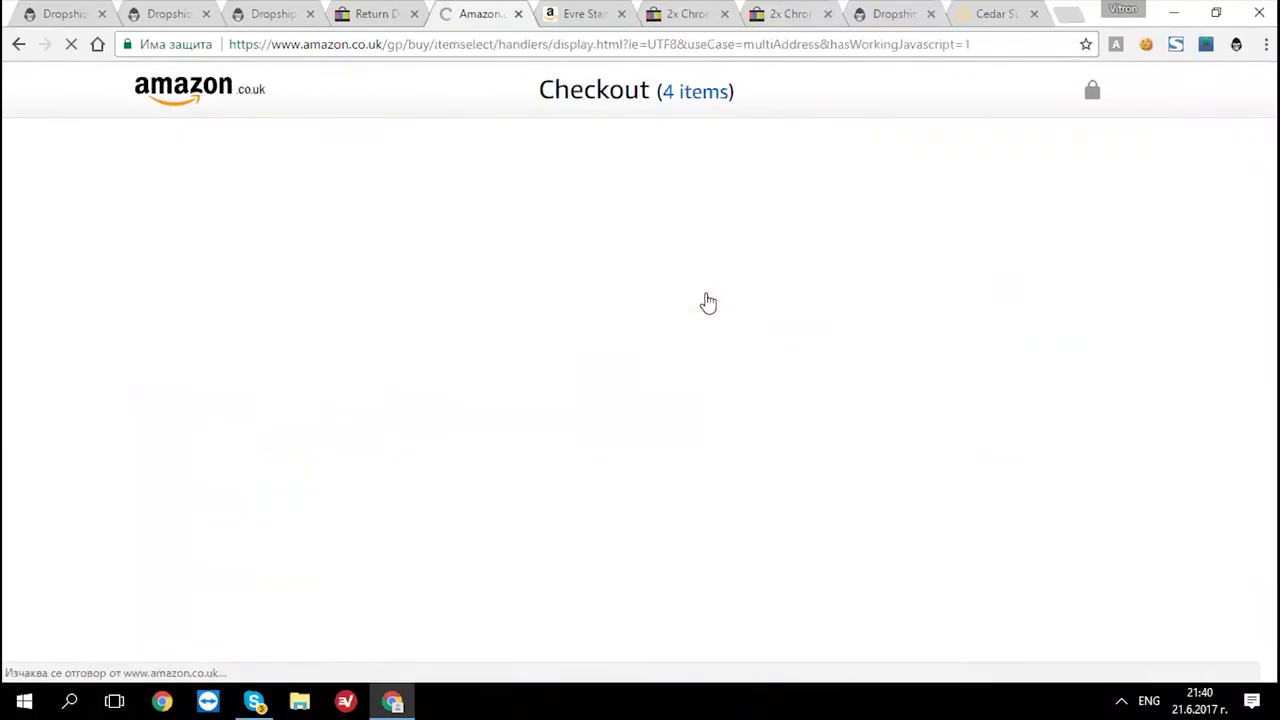
- Copy the jewellery box buyer's address in DropshipBeast and try to apply it to that item in the Amazon checkout
{"action": "left_click", "coordinate": [260, 16]}
{"action": "left_click", "coordinate": [155, 12]}
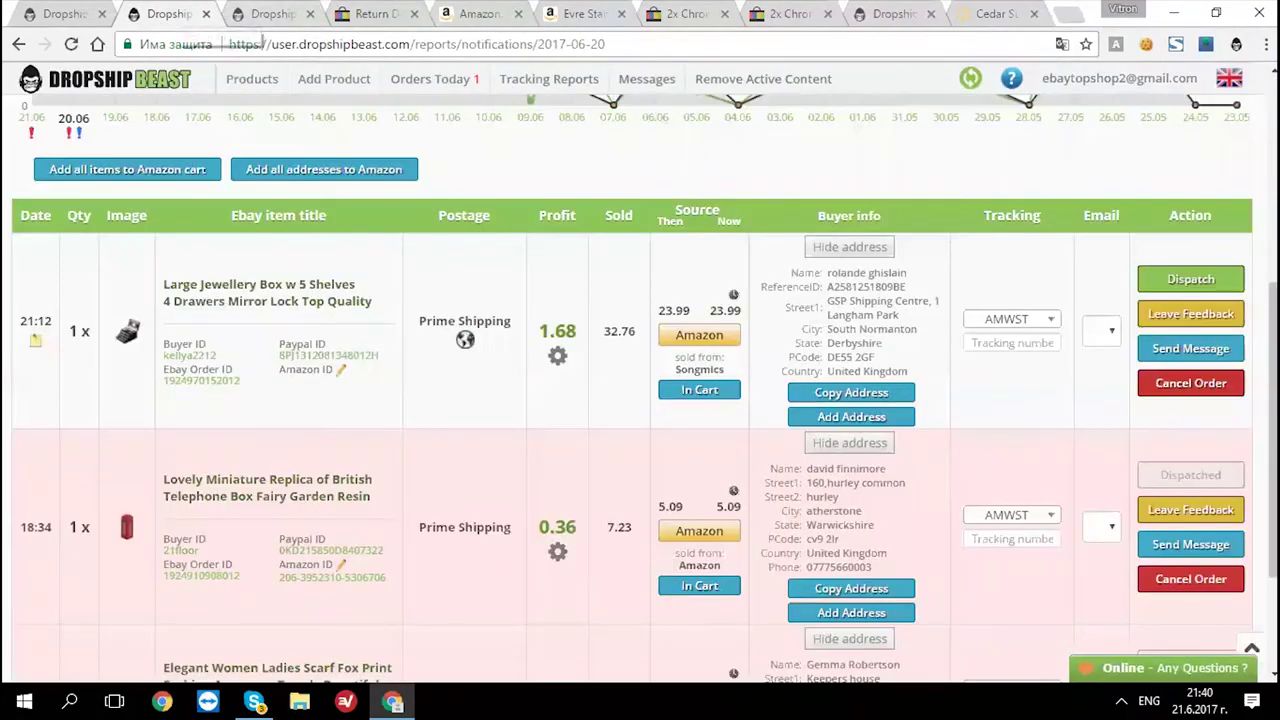
{"action": "left_click", "coordinate": [792, 418]}
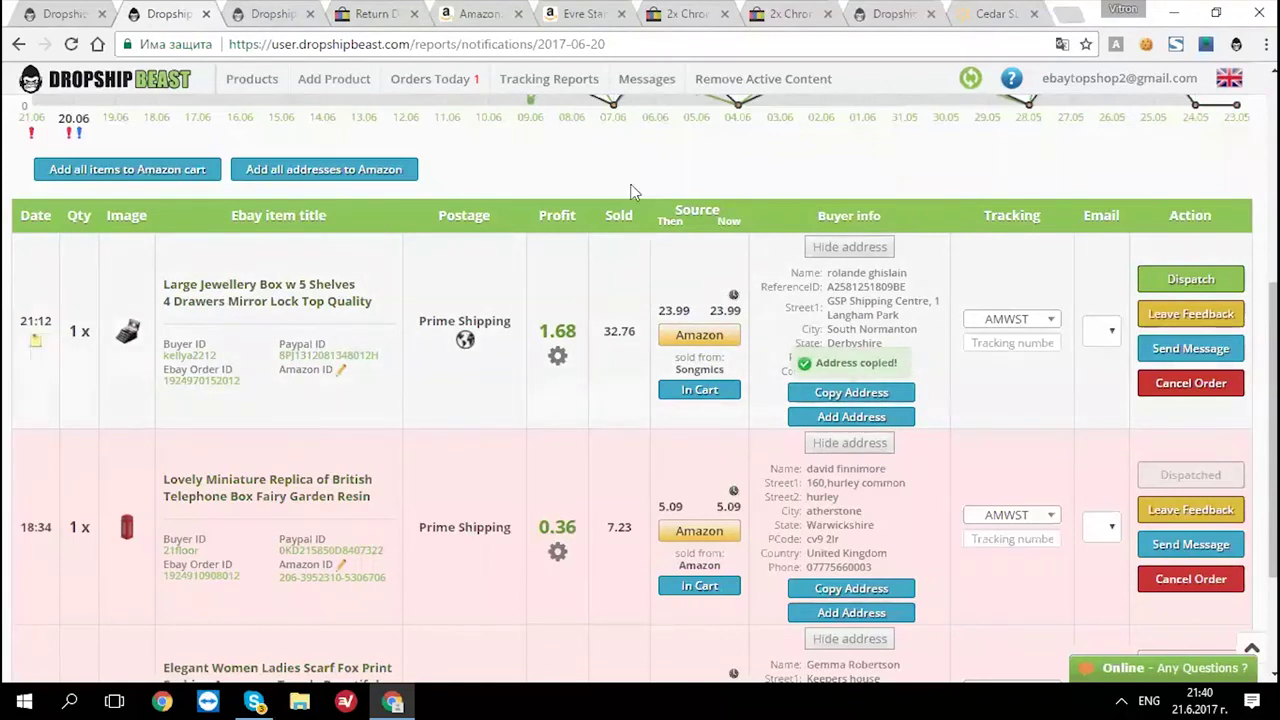
{"action": "left_click", "coordinate": [457, 24]}
{"action": "left_click", "coordinate": [605, 472]}
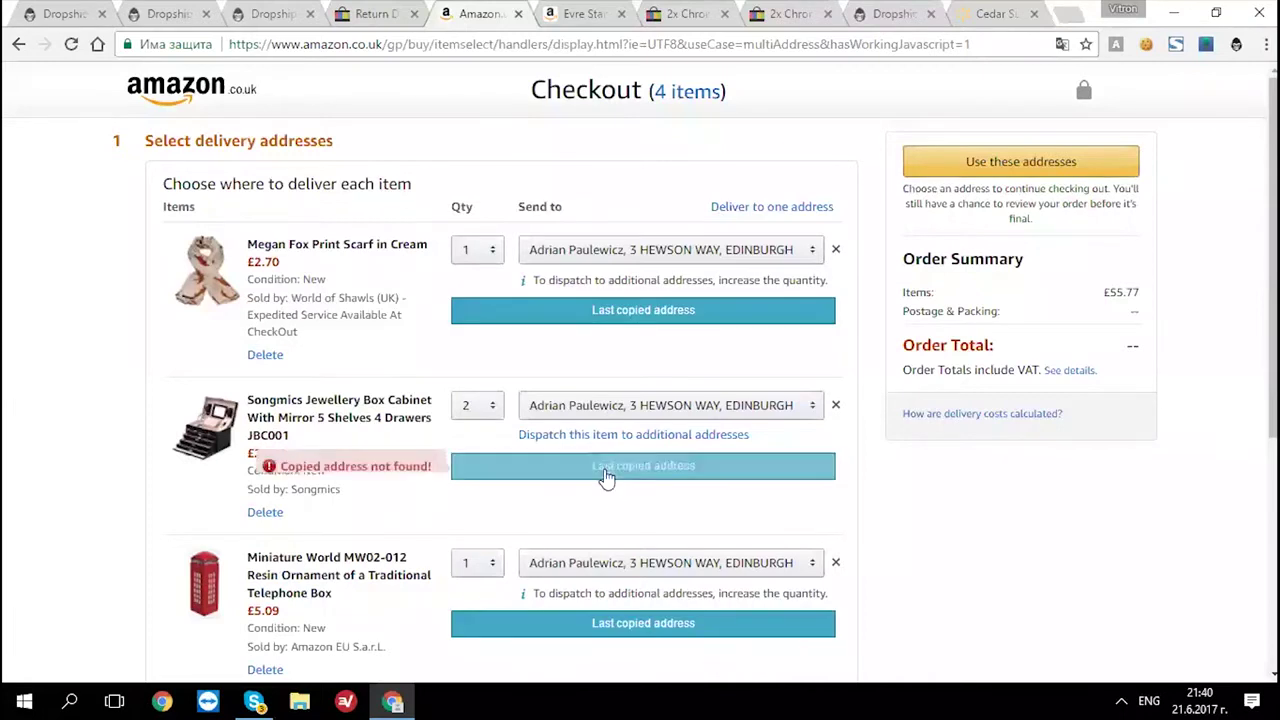
{"action": "left_click", "coordinate": [597, 476]}
{"action": "left_click", "coordinate": [592, 478]}
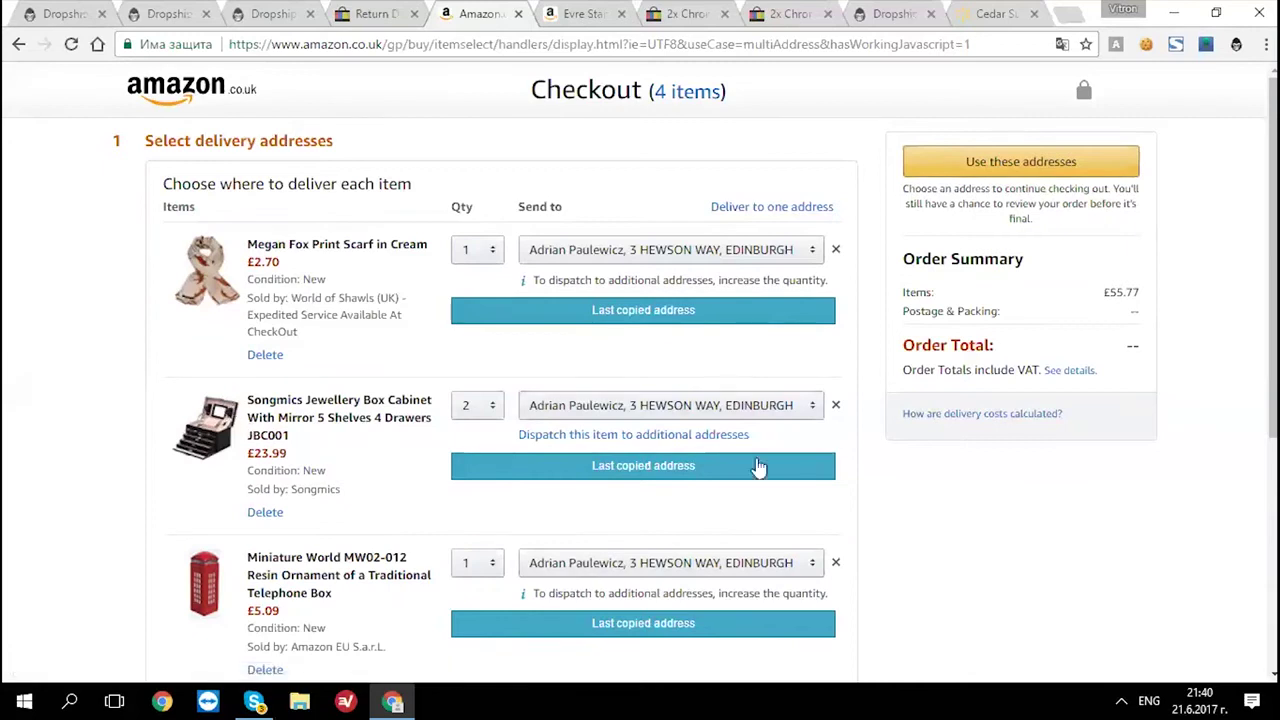
- Remove the Songmics jewellery box from the Amazon checkout
{"action": "left_click", "coordinate": [836, 409]}
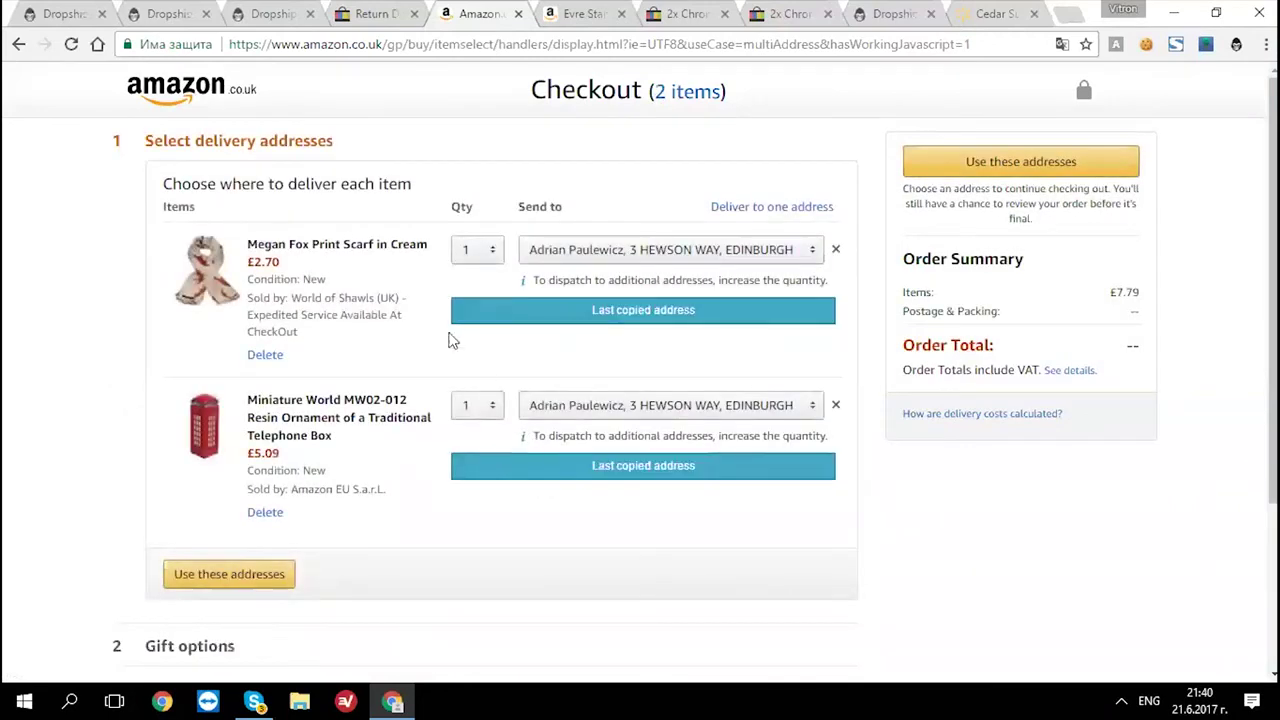
- Look up the telephone box buyer's name from DropshipBeast among the Amazon addresses and set it as that item's delivery address
{"action": "left_click", "coordinate": [133, 14]}
{"action": "triple_click", "coordinate": [816, 470]}
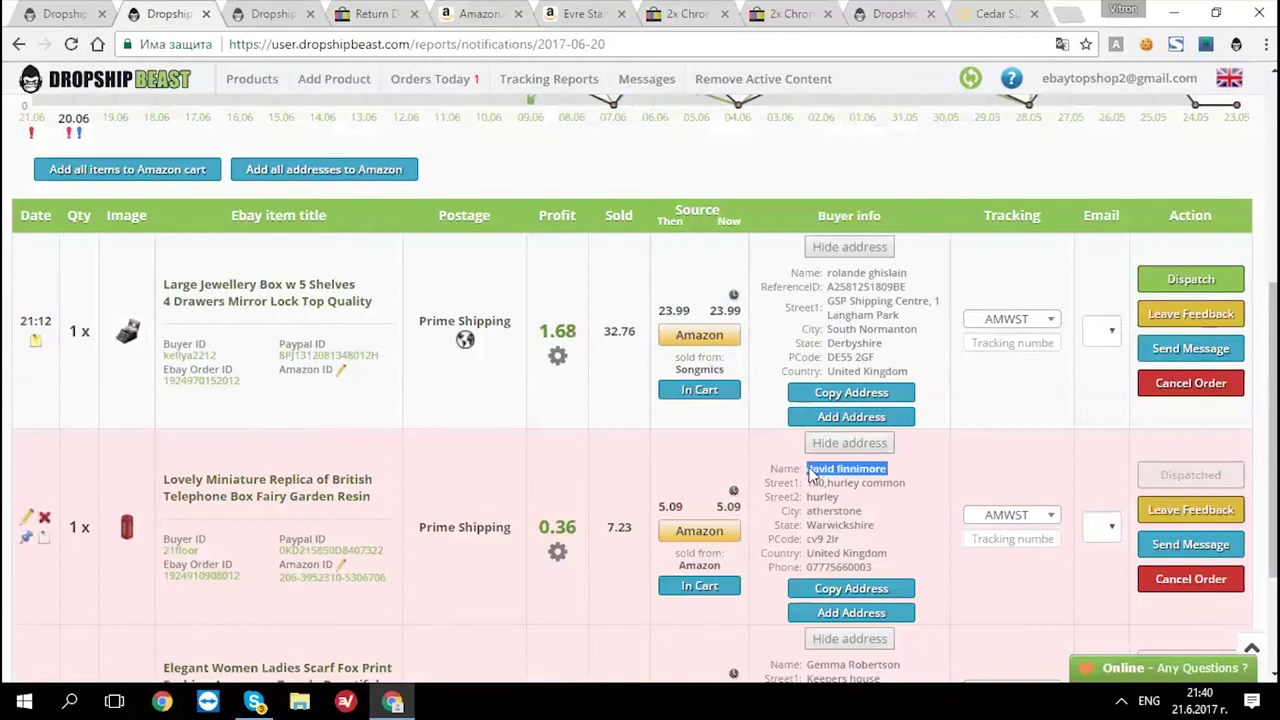
{"action": "right_click", "coordinate": [882, 484]}
{"action": "left_click", "coordinate": [884, 485]}
{"action": "left_click", "coordinate": [470, 16]}
{"action": "left_click", "coordinate": [594, 408]}
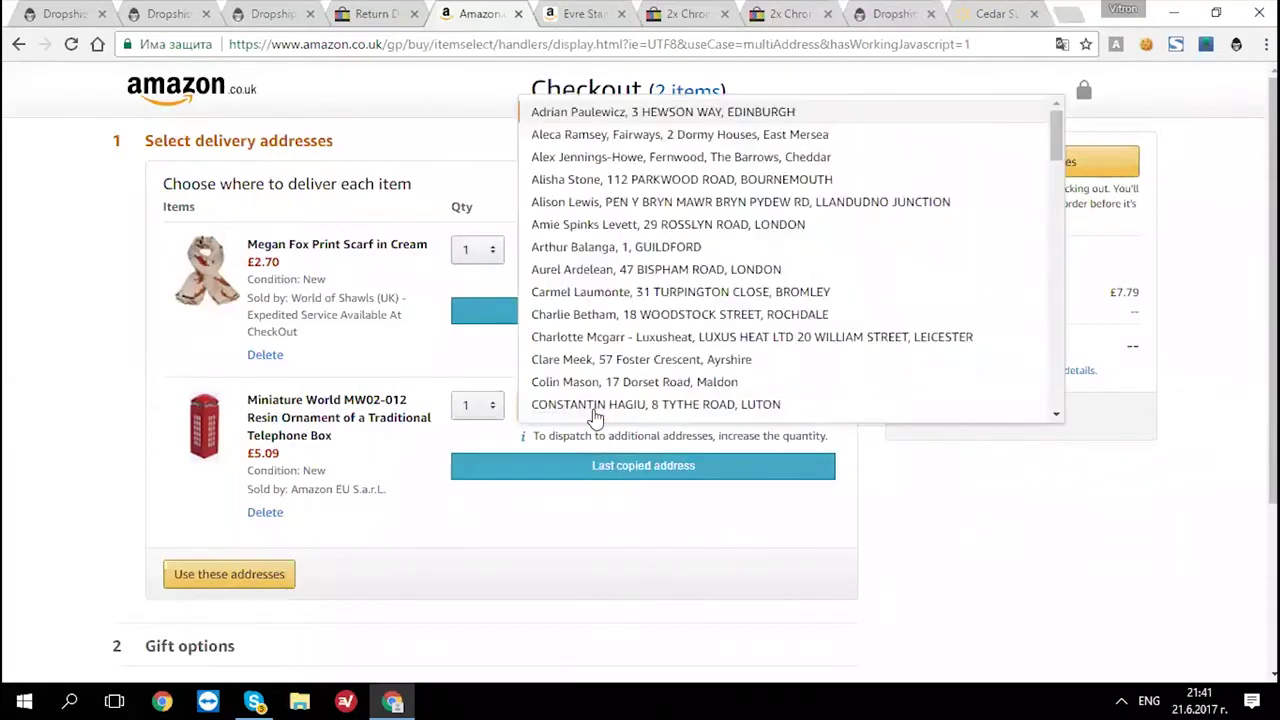
{"action": "key", "text": "ctrl+f"}
{"action": "key", "text": "ctrl+v"}
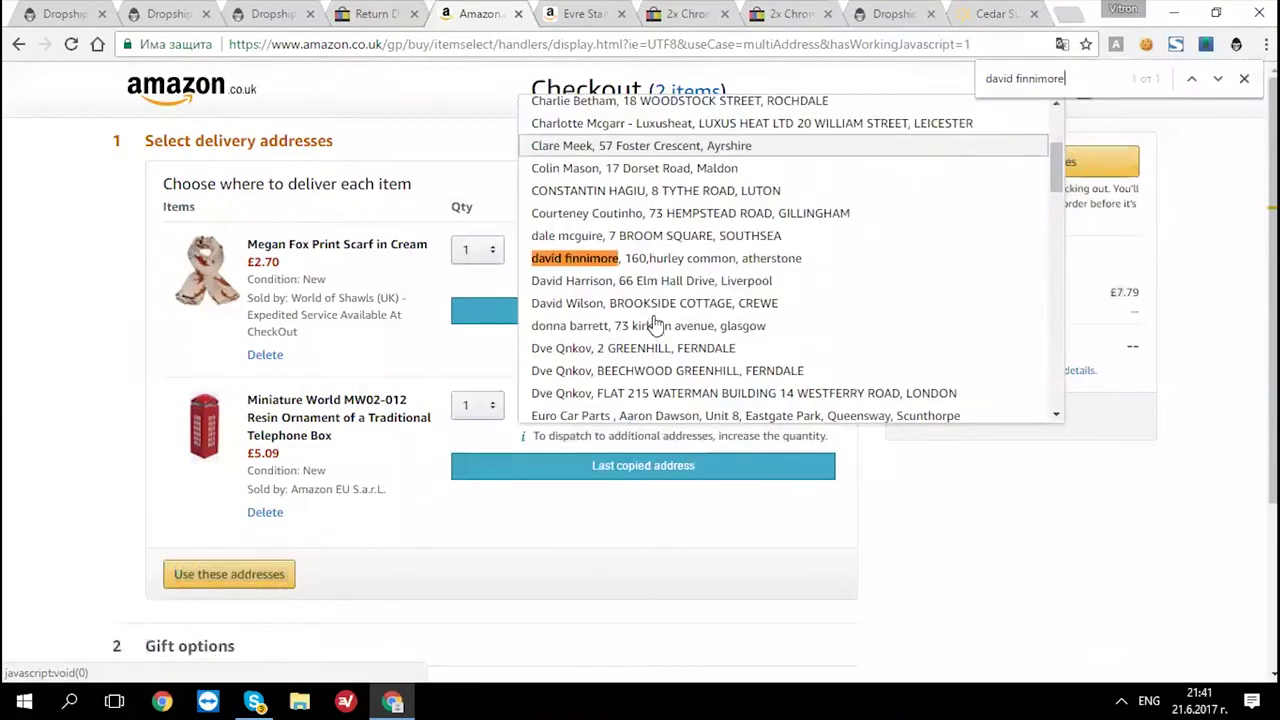
{"action": "left_click", "coordinate": [627, 262]}
- Look up the fox scarf buyer's name from DropshipBeast among the Amazon addresses and set it as the scarf's delivery address
{"action": "left_click", "coordinate": [163, 14]}
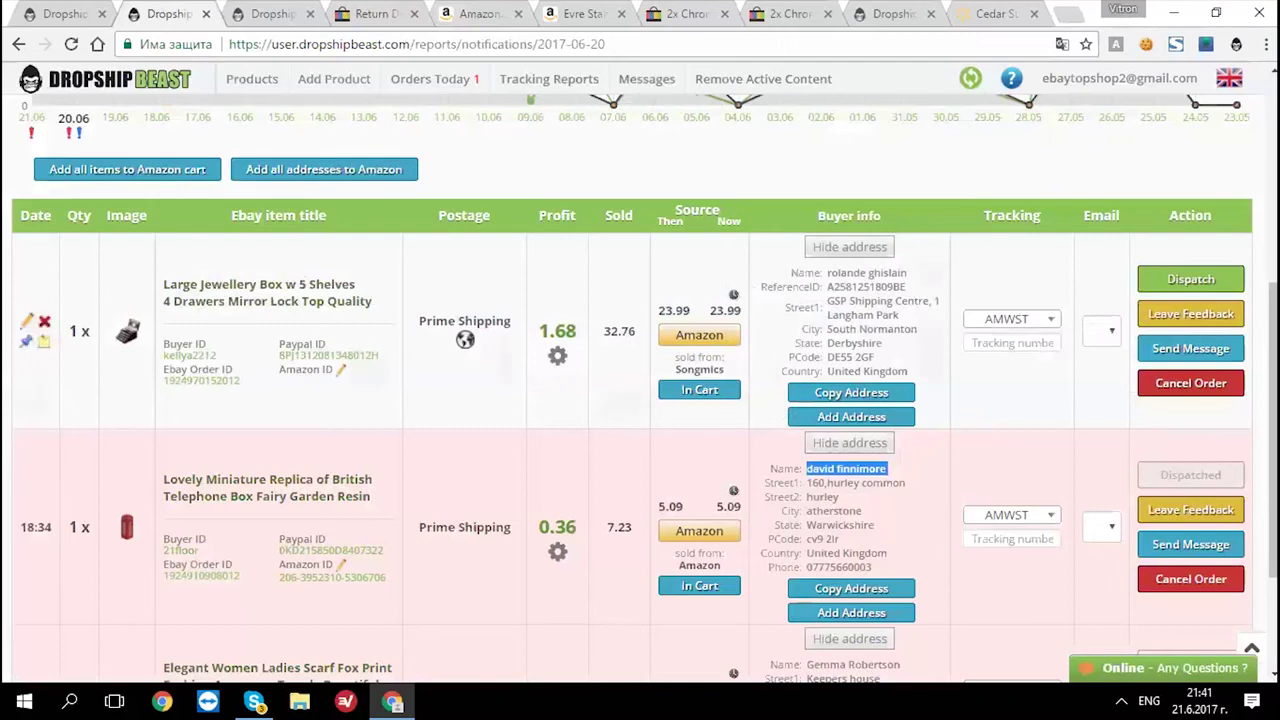
{"action": "scroll", "coordinate": [640, 380], "scroll_direction": "down", "scroll_amount": 1}
{"action": "triple_click", "coordinate": [853, 570]}
{"action": "right_click", "coordinate": [864, 576]}
{"action": "left_click", "coordinate": [900, 436]}
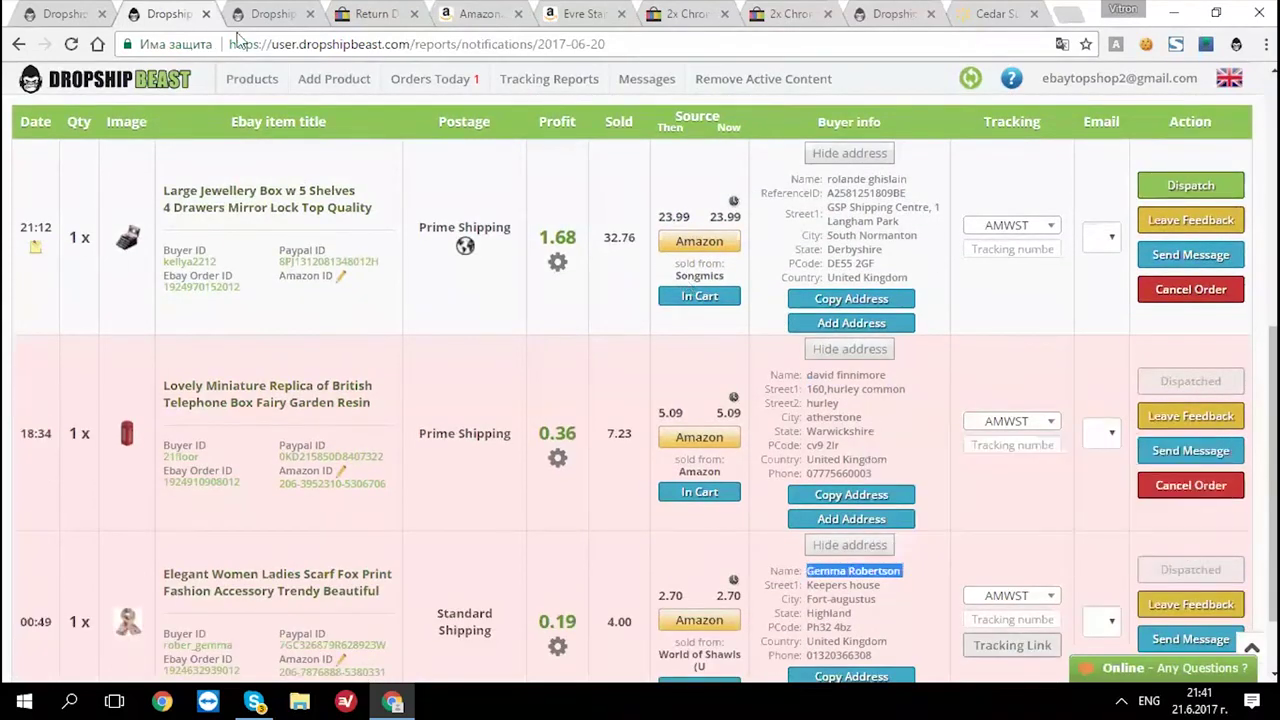
{"action": "left_click", "coordinate": [476, 18]}
{"action": "left_click", "coordinate": [557, 265]}
{"action": "key", "text": "ctrl+f"}
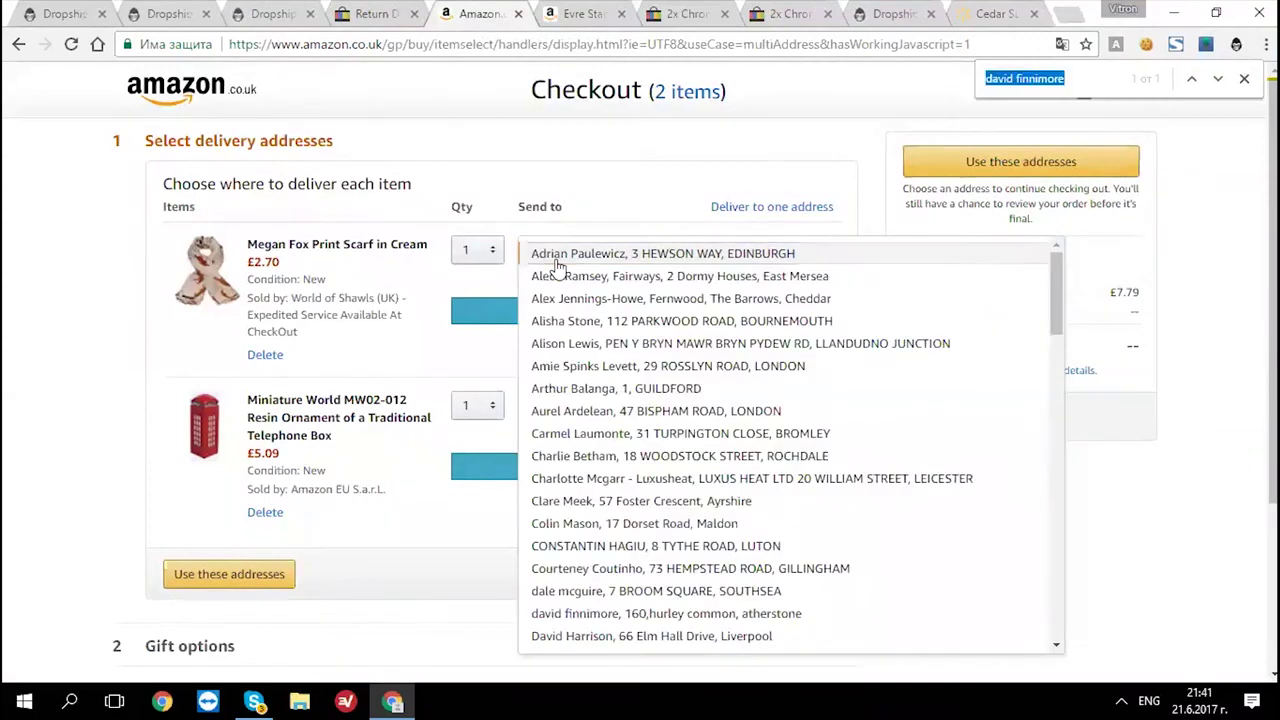
{"action": "key", "text": "ctrl+v"}
{"action": "left_click", "coordinate": [634, 446]}
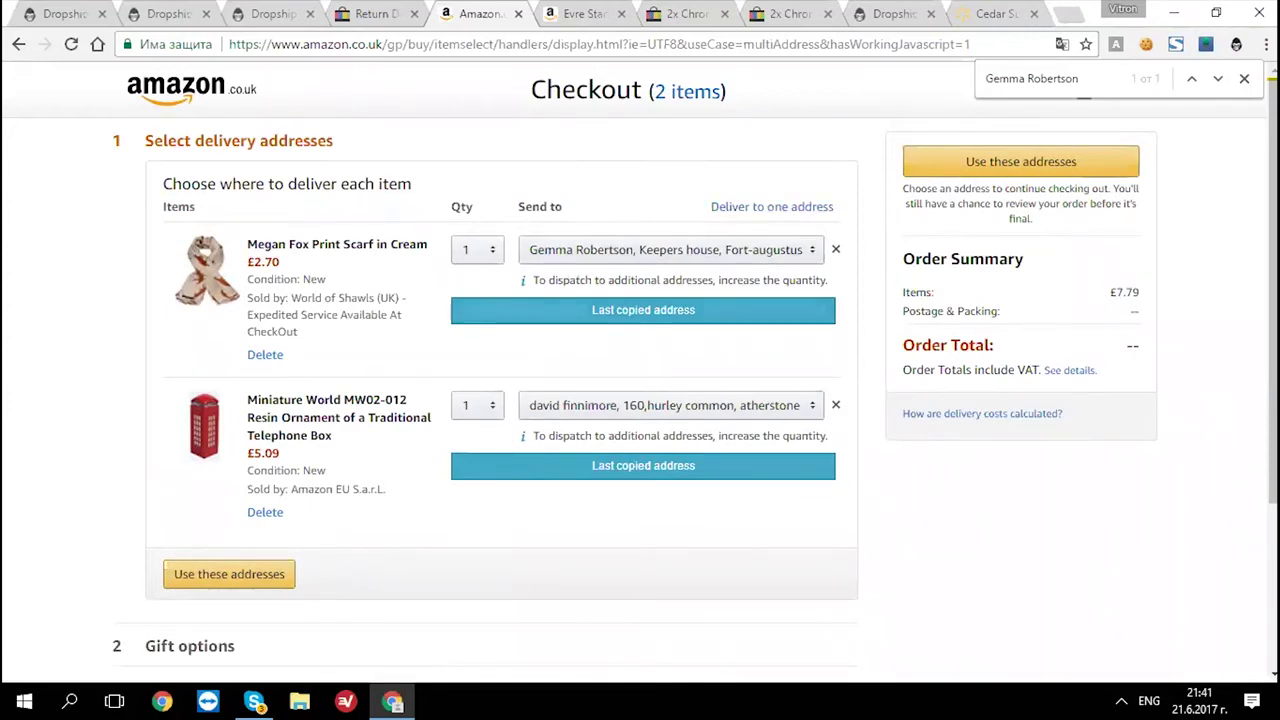
- Confirm the delivery addresses for both items and continue the Amazon checkout without gift options
{"action": "left_click", "coordinate": [1020, 161]}
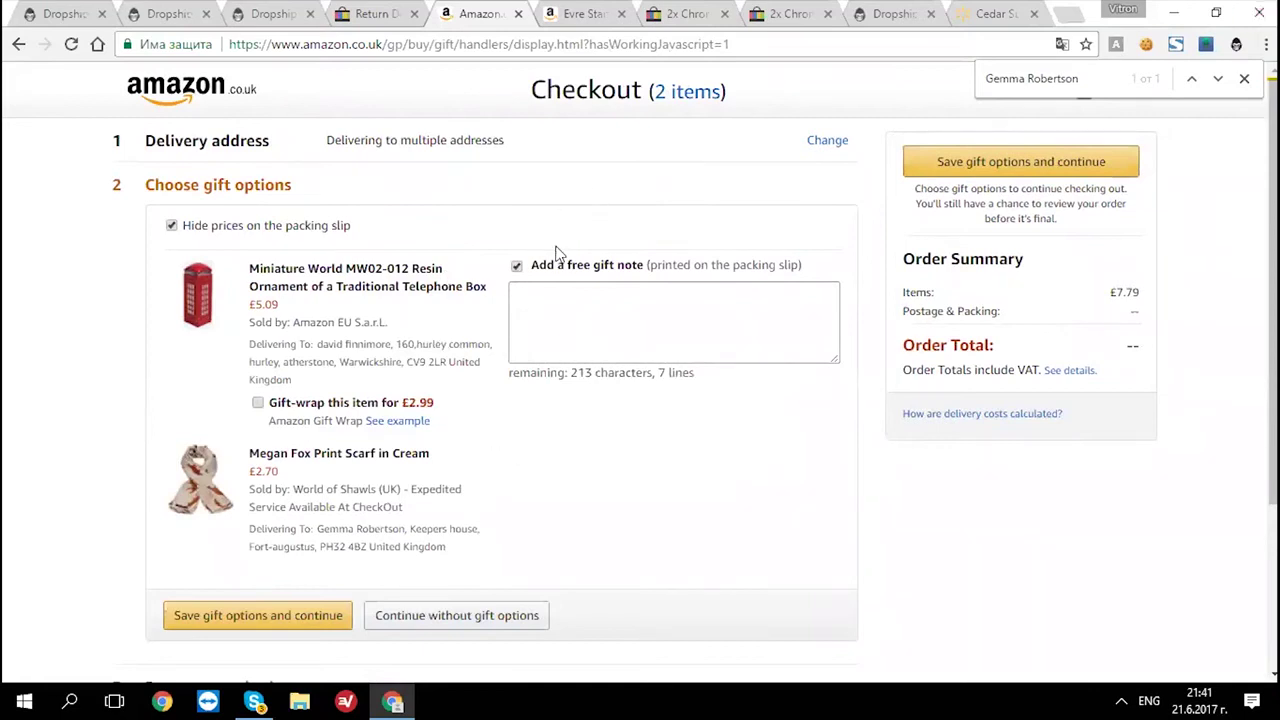
{"action": "left_click_drag", "start_coordinate": [557, 250], "coordinate": [643, 280]}
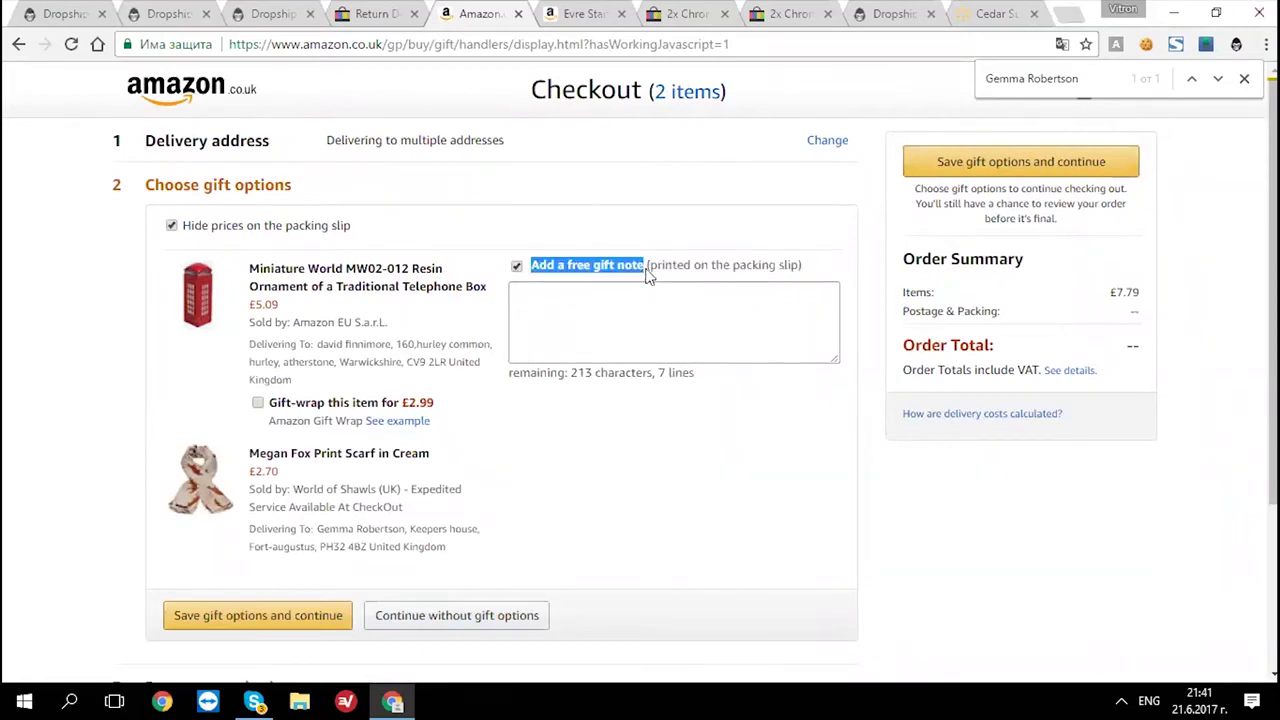
{"action": "left_click", "coordinate": [630, 270]}
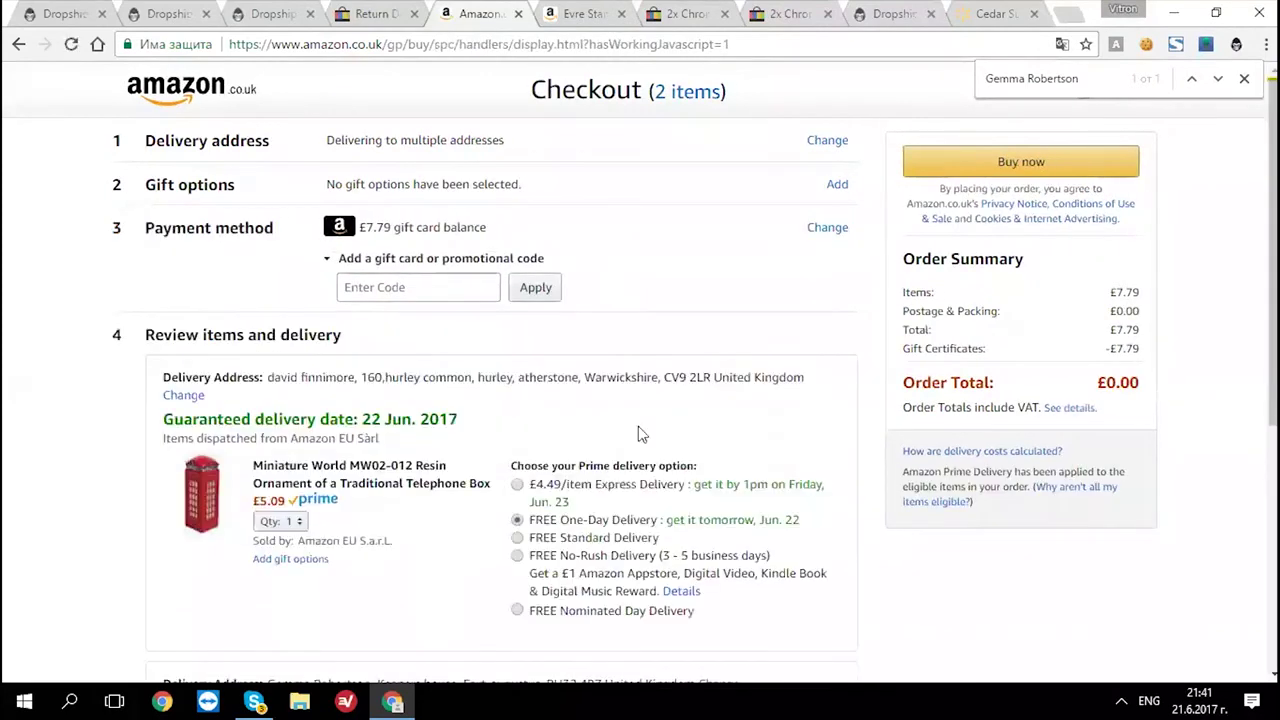
- Review the delivery options for the telephone box and the scarf, and place the Amazon order
{"action": "scroll", "coordinate": [641, 434], "scroll_direction": "down", "scroll_amount": 3}
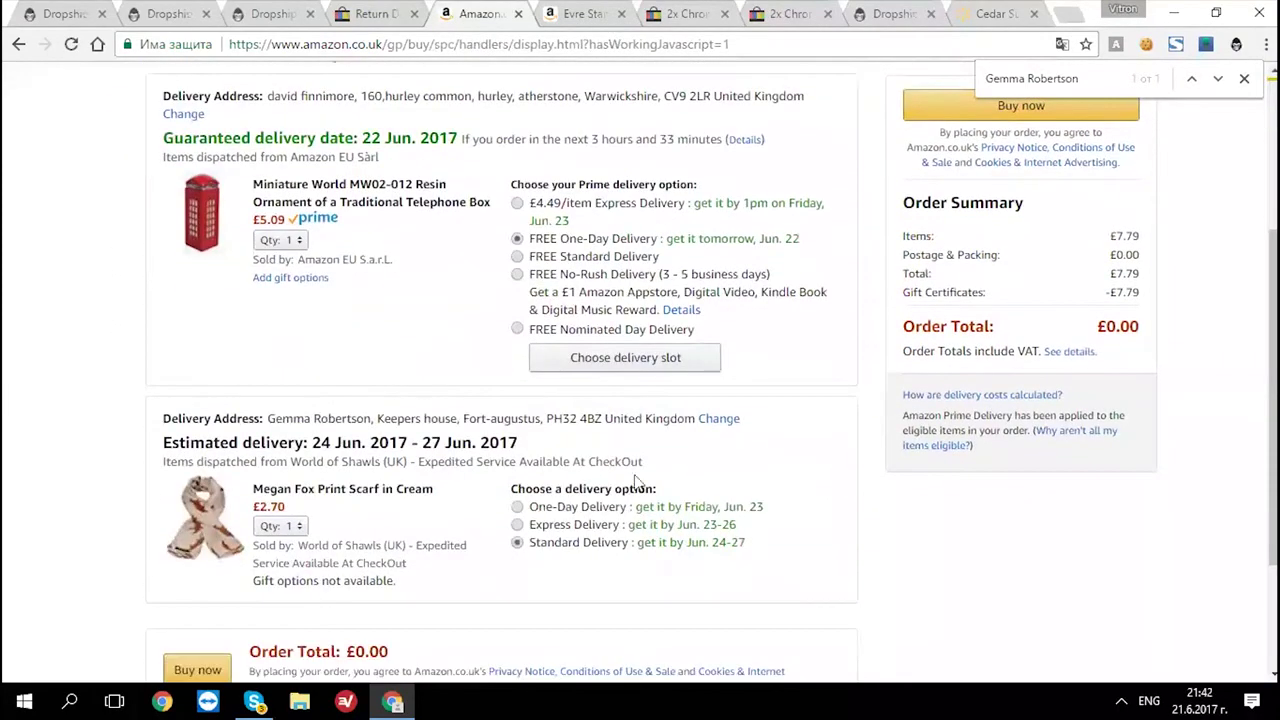
{"action": "scroll", "coordinate": [636, 481], "scroll_direction": "down", "scroll_amount": 2}
{"action": "scroll", "coordinate": [563, 443], "scroll_direction": "up", "scroll_amount": 1}
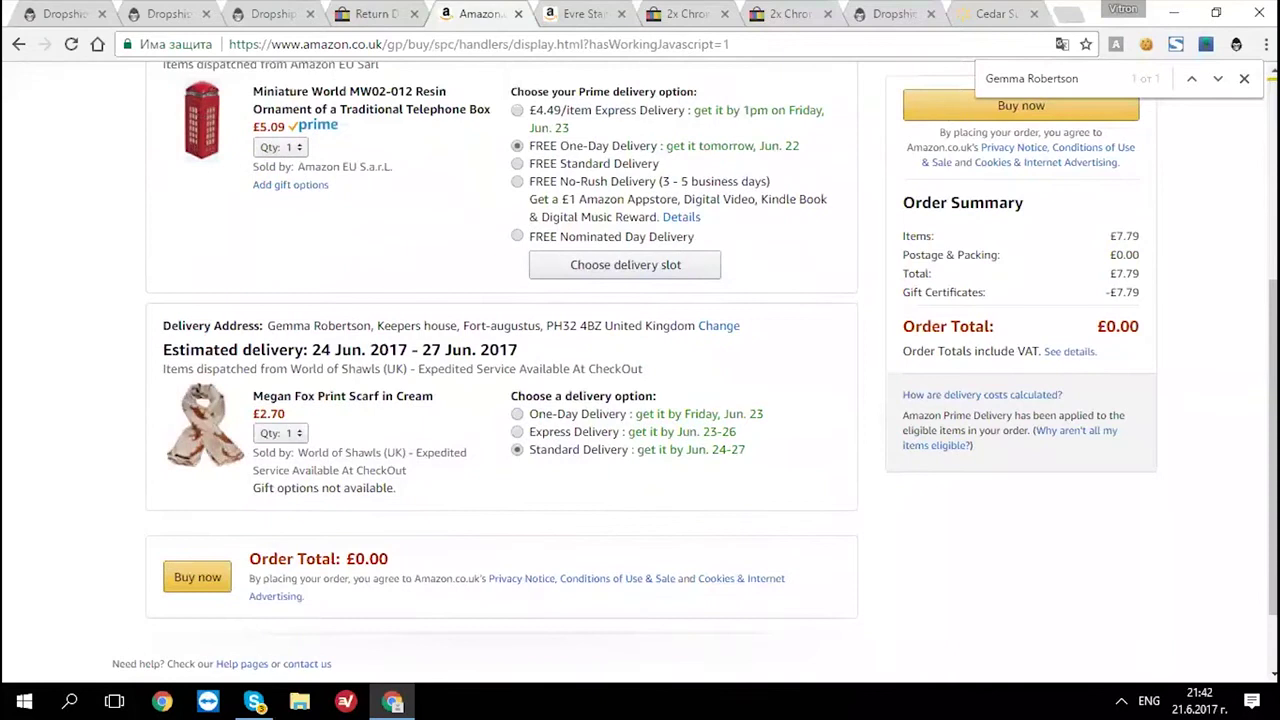
{"action": "left_click", "coordinate": [1020, 105]}
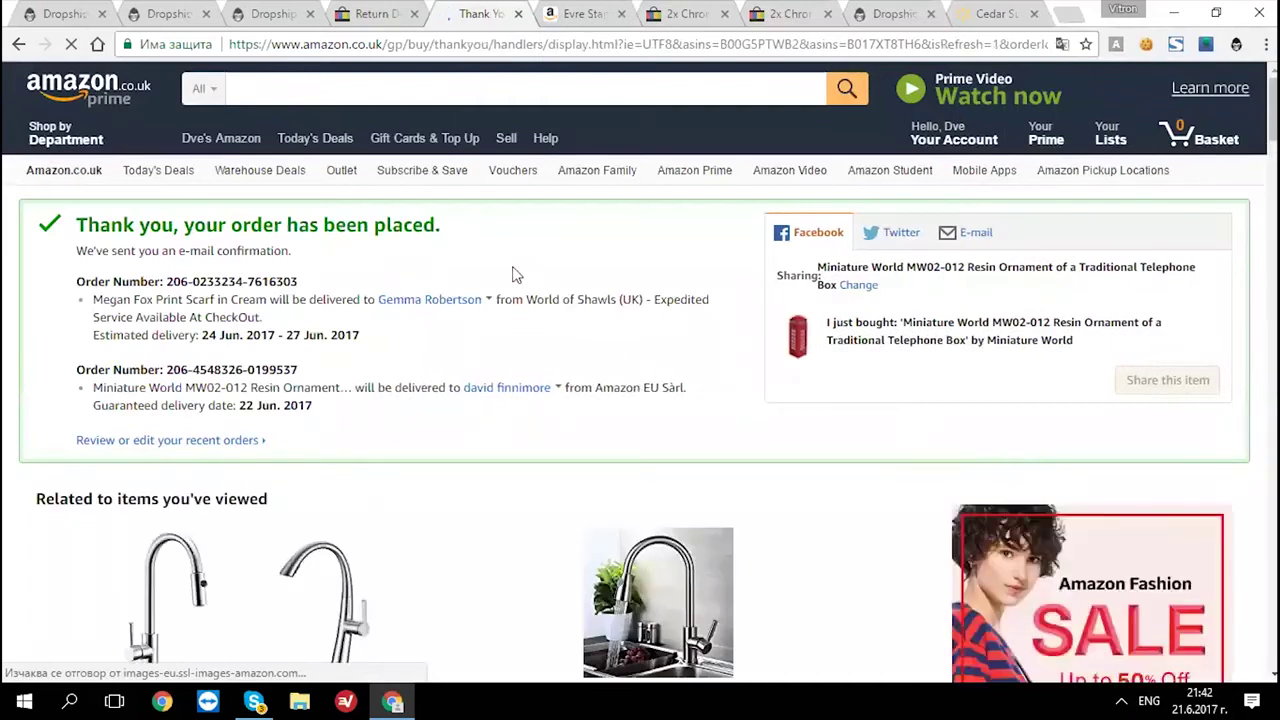
- Return to the DropshipBeast orders for 20.06 and hide the buyer addresses of all three orders
{"action": "left_click", "coordinate": [257, 14]}
{"action": "left_click", "coordinate": [165, 14]}
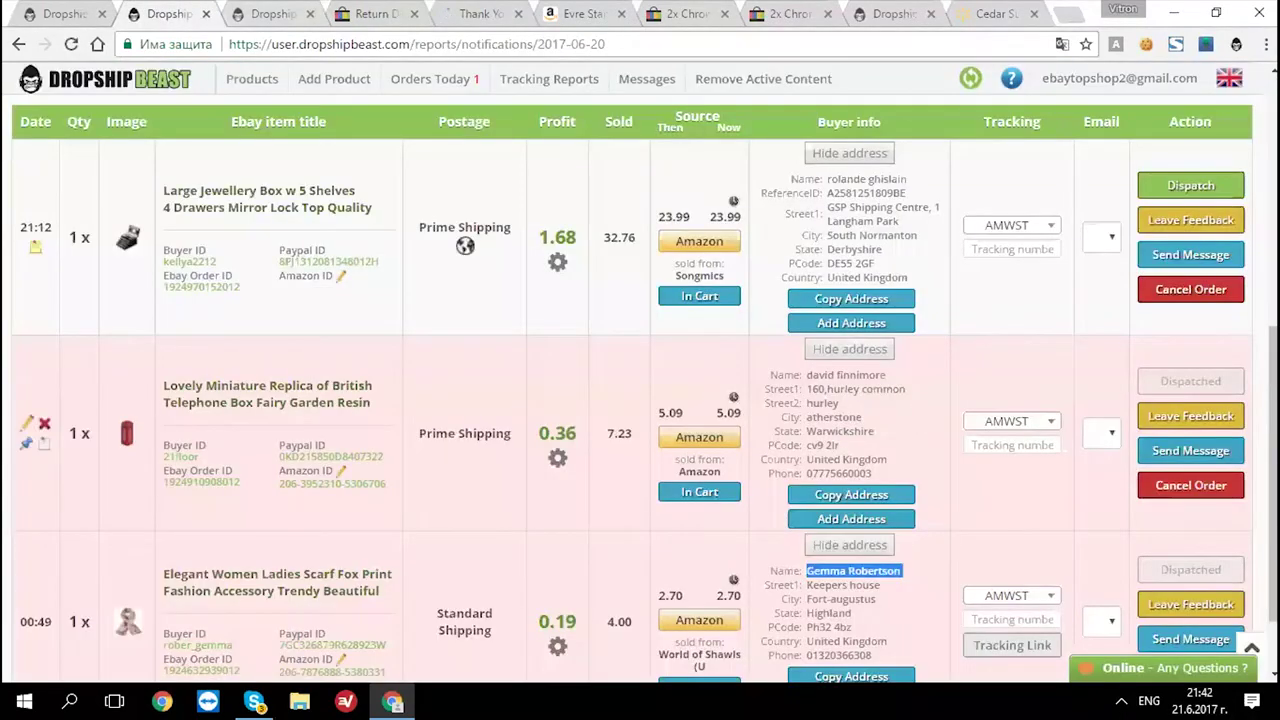
{"action": "scroll", "coordinate": [640, 400], "scroll_direction": "down", "scroll_amount": 2}
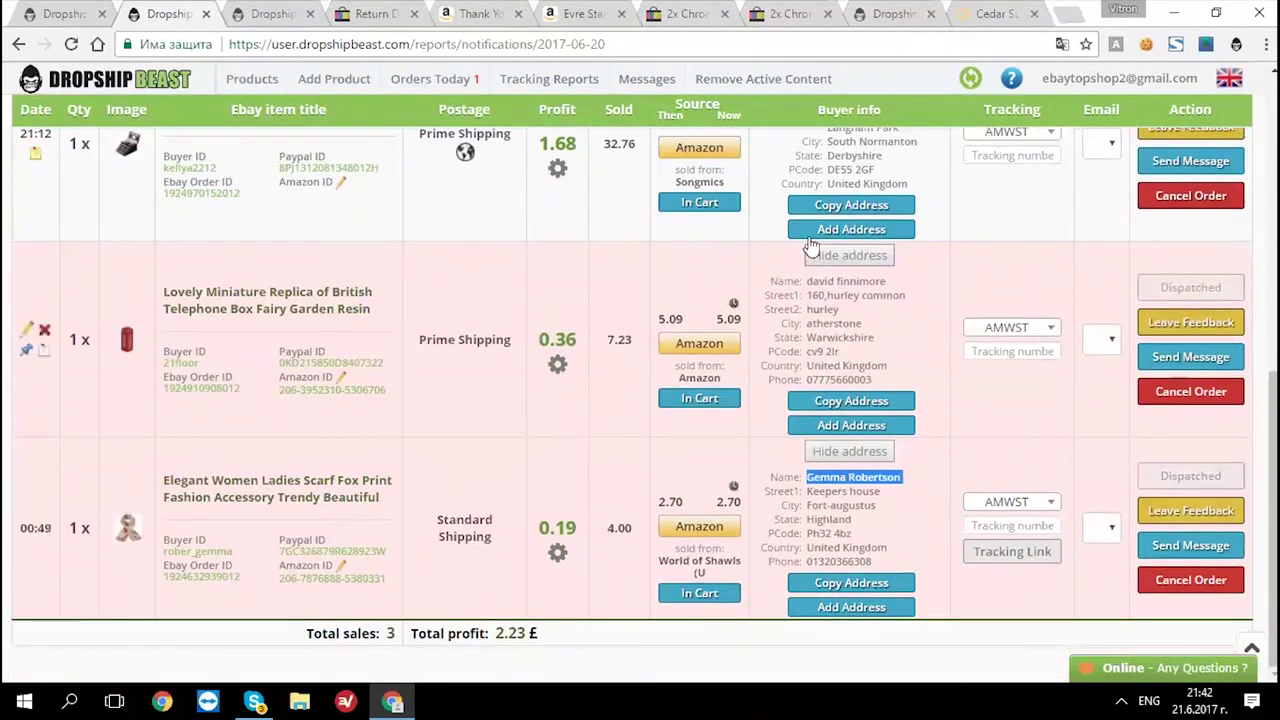
{"action": "left_click", "coordinate": [849, 255]}
{"action": "left_click", "coordinate": [849, 451]}
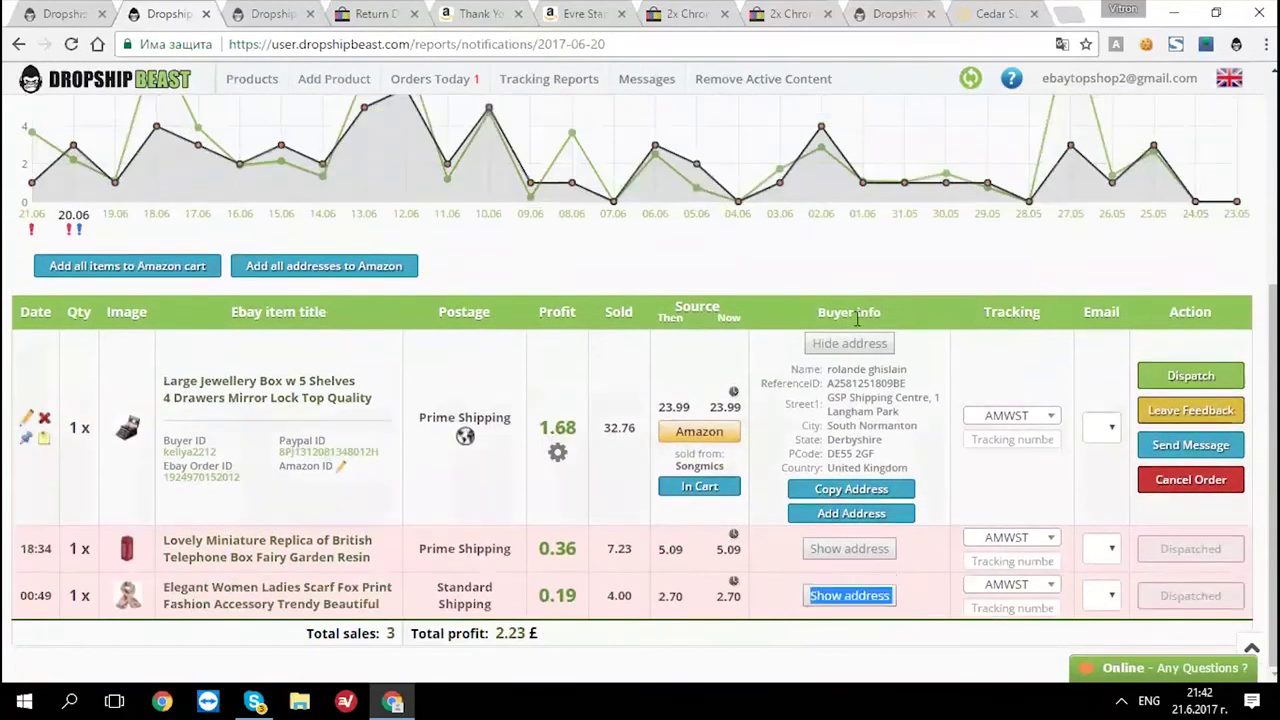
{"action": "left_click", "coordinate": [846, 344]}
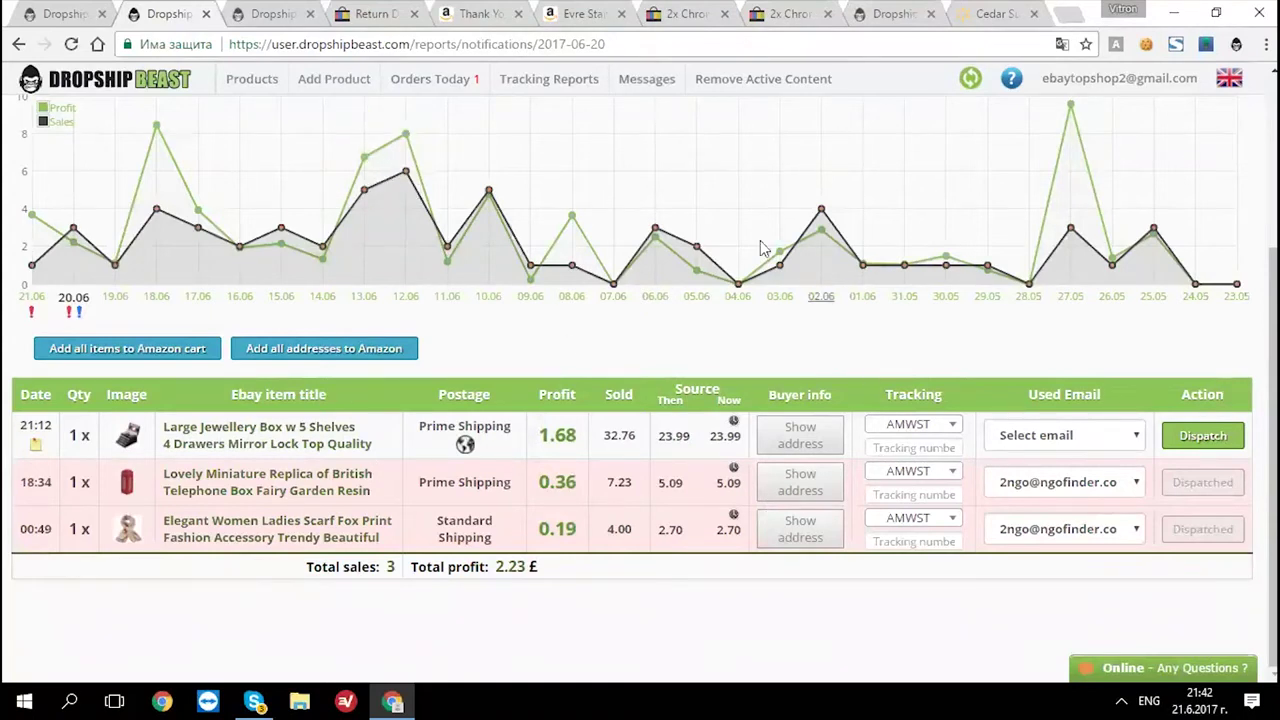
- Open the Dropship Beast International Group on Facebook from the DropshipBeast products page and view the pinned Go Guide post
{"action": "scroll", "coordinate": [535, 351], "scroll_direction": "up", "scroll_amount": 5}
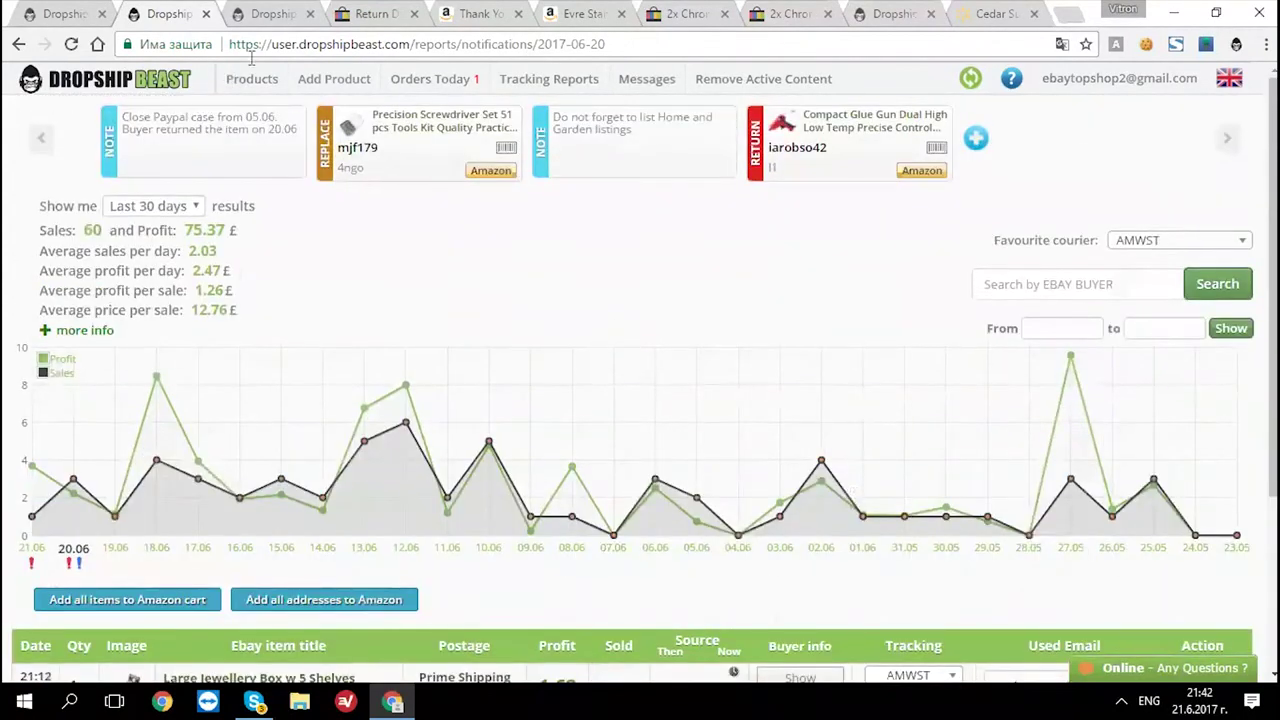
{"action": "left_click", "coordinate": [268, 14]}
{"action": "left_click", "coordinate": [634, 232]}
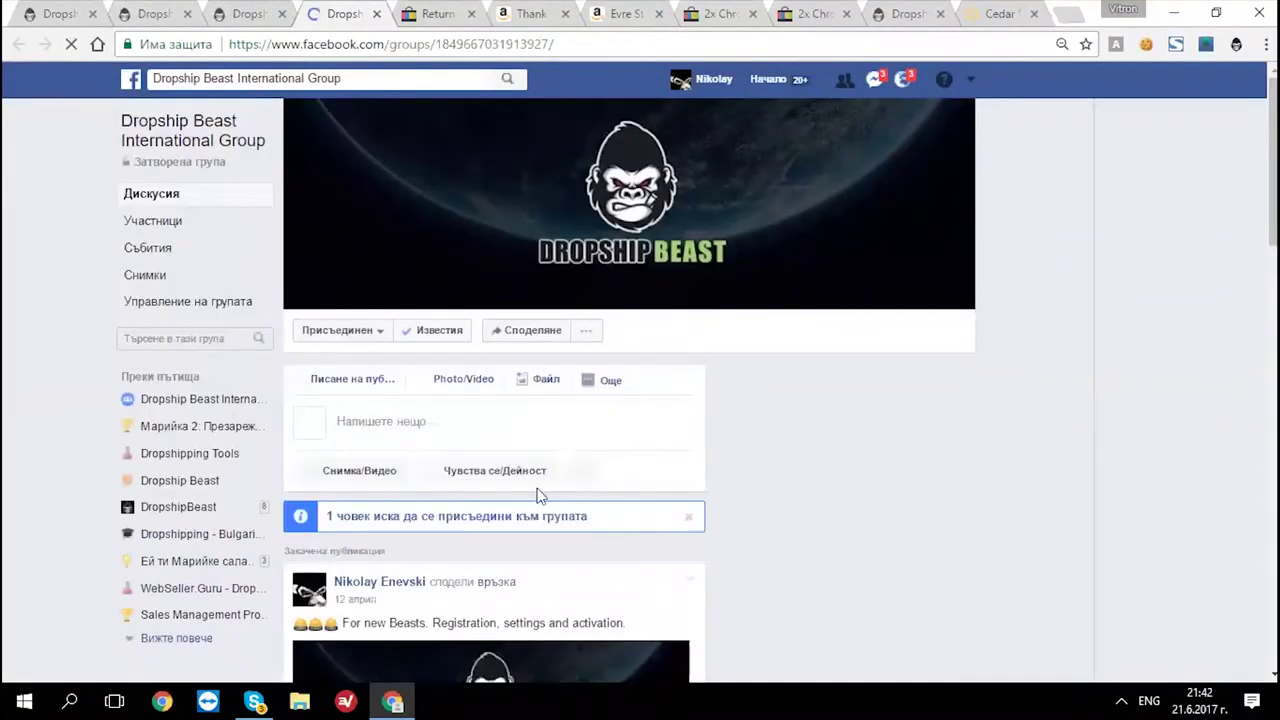
{"action": "scroll", "coordinate": [560, 450], "scroll_direction": "down", "scroll_amount": 3}
{"action": "right_click", "coordinate": [485, 443]}
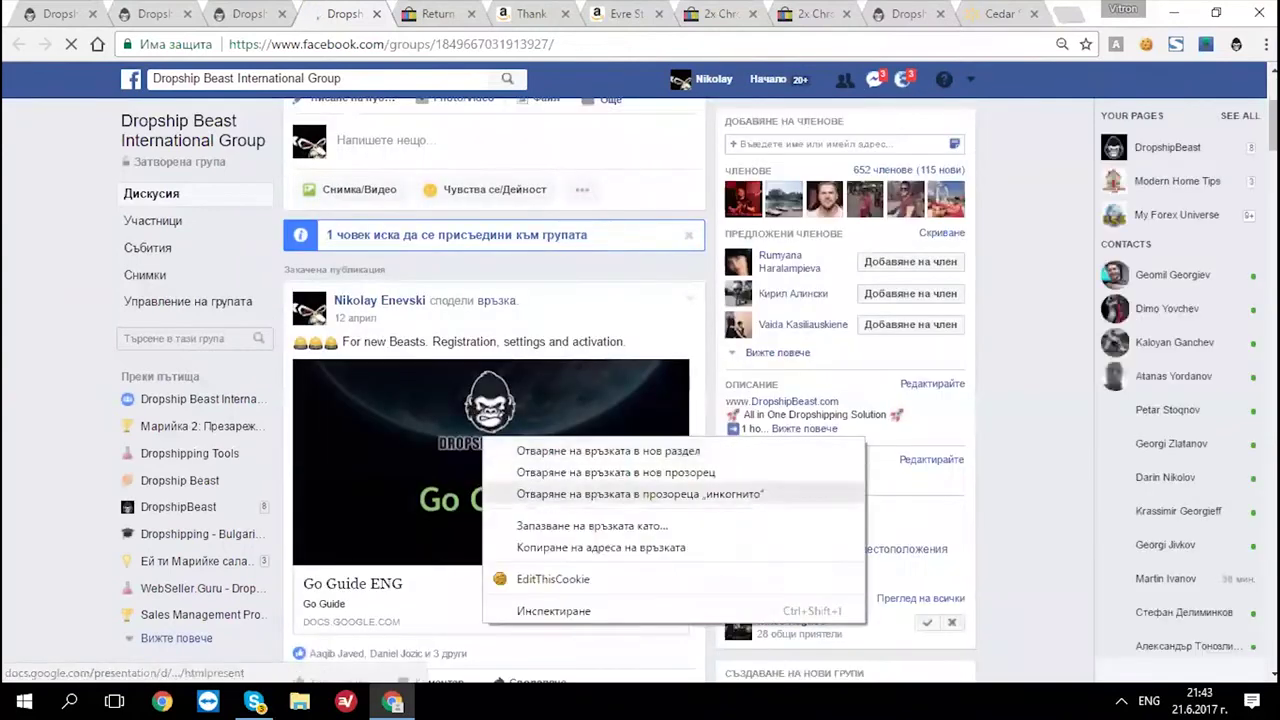
{"action": "key", "text": "Escape"}
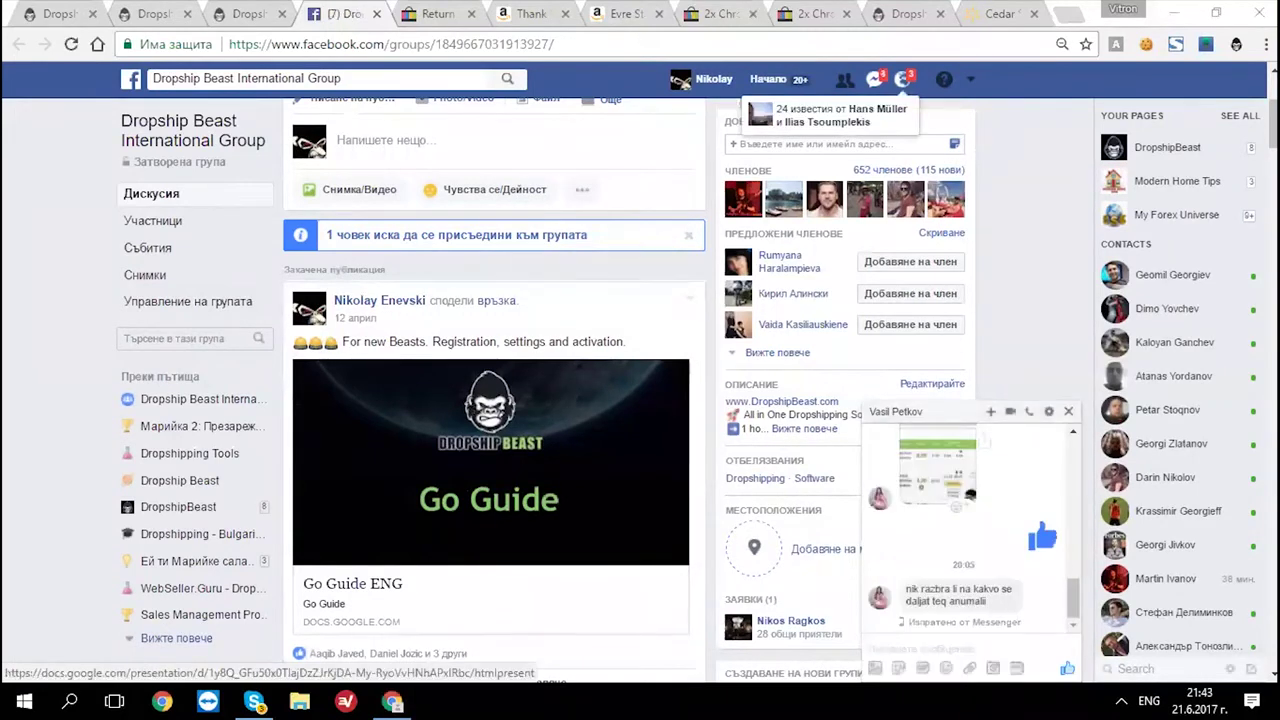
- Select and copy the web address of the Dropship Beast International Group
{"action": "left_click", "coordinate": [566, 44]}
{"action": "right_click", "coordinate": [566, 44]}
{"action": "left_click", "coordinate": [640, 123]}
{"action": "left_click", "coordinate": [612, 101]}
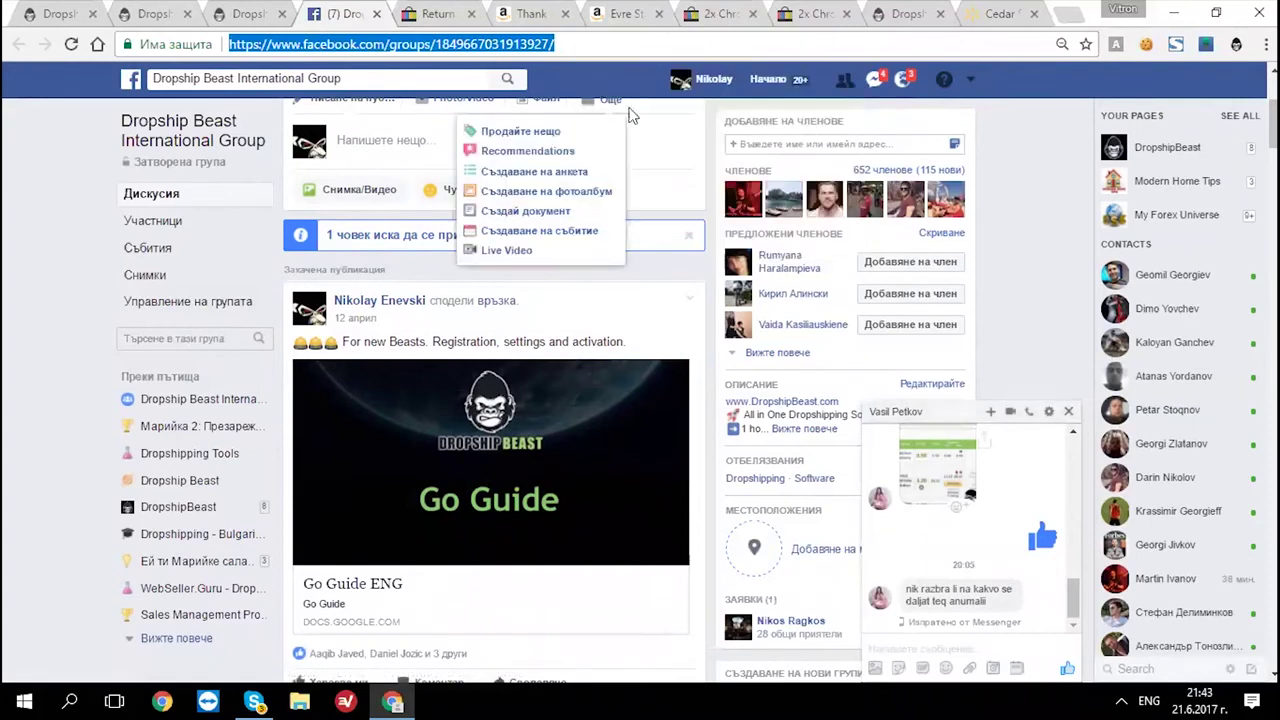
{"action": "left_click", "coordinate": [620, 70]}
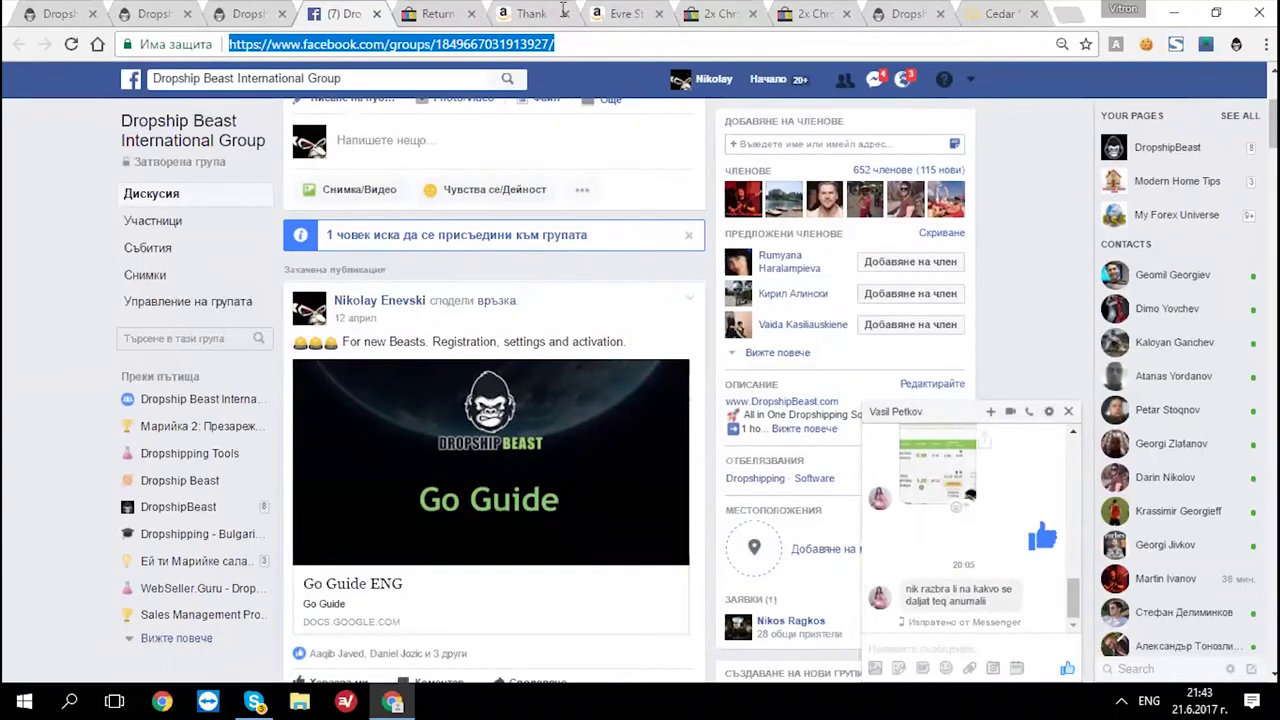
- Examine the posts and member questions in the Facebook group's discussion feed below the pinned Go Guide
{"action": "scroll", "coordinate": [560, 427], "scroll_direction": "down", "scroll_amount": 2}
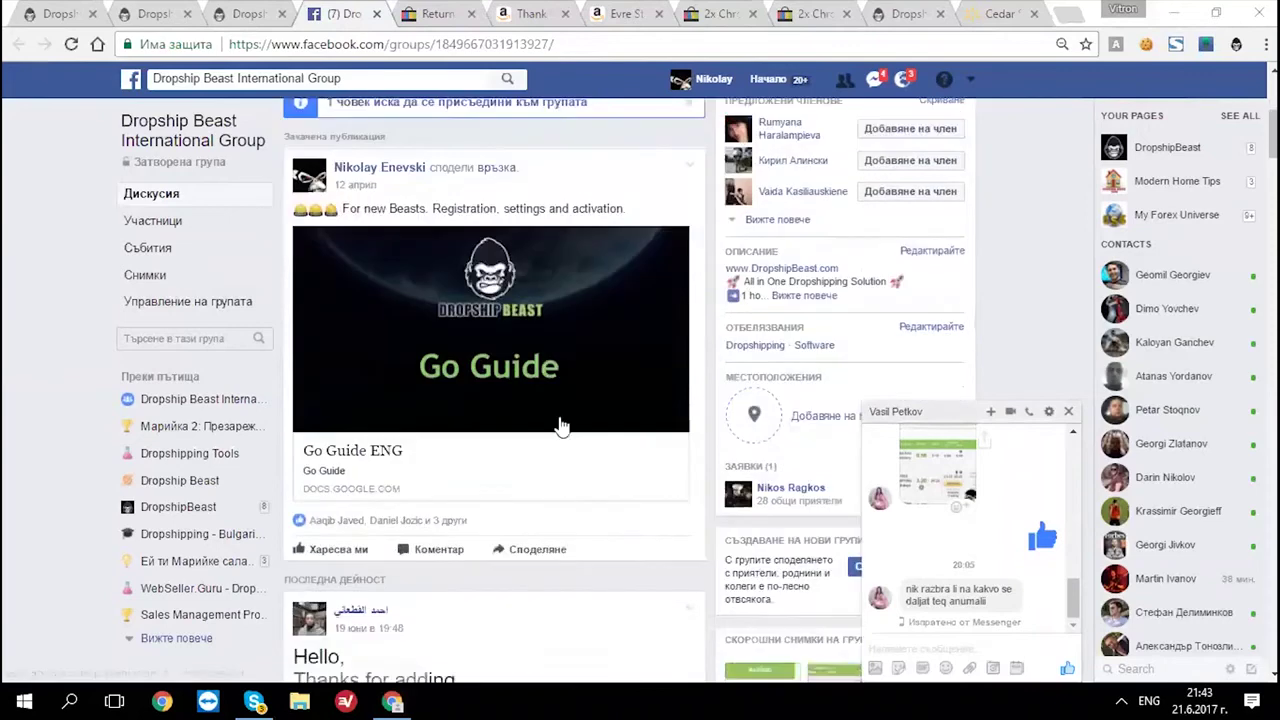
{"action": "scroll", "coordinate": [560, 427], "scroll_direction": "down", "scroll_amount": 2}
{"action": "scroll", "coordinate": [540, 400], "scroll_direction": "down", "scroll_amount": 5}
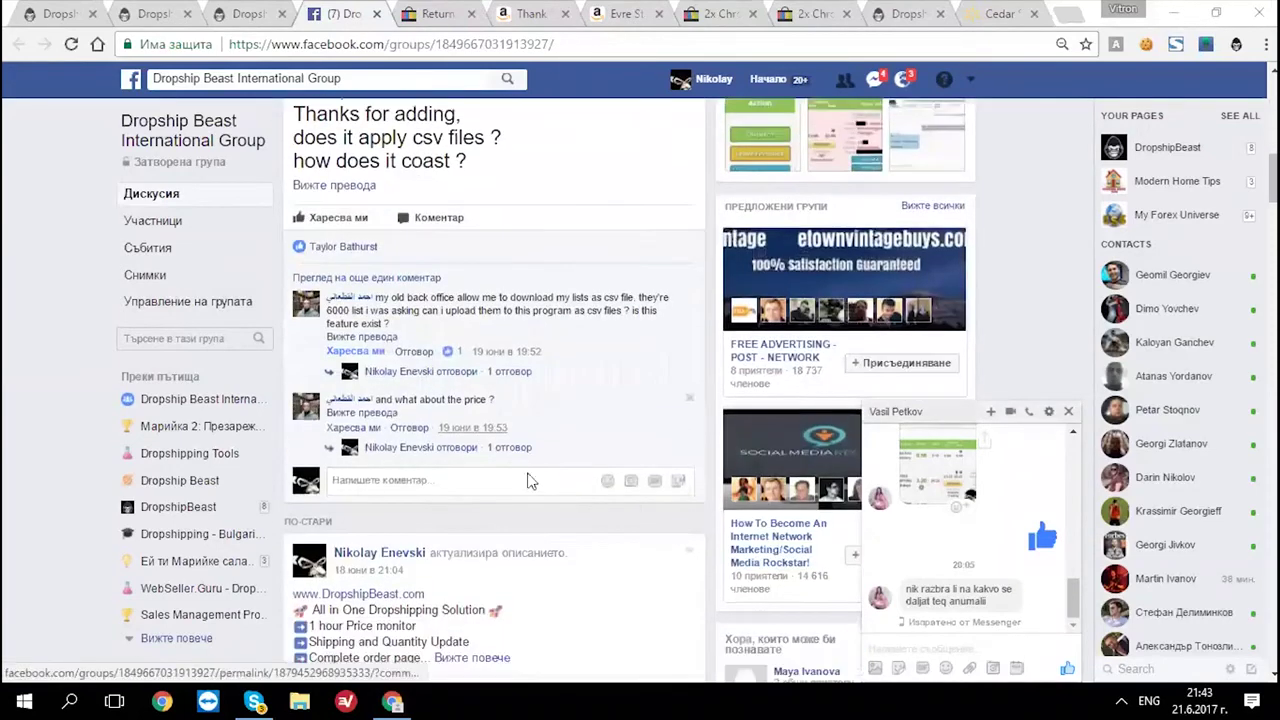
{"action": "scroll", "coordinate": [530, 481], "scroll_direction": "down", "scroll_amount": 4}
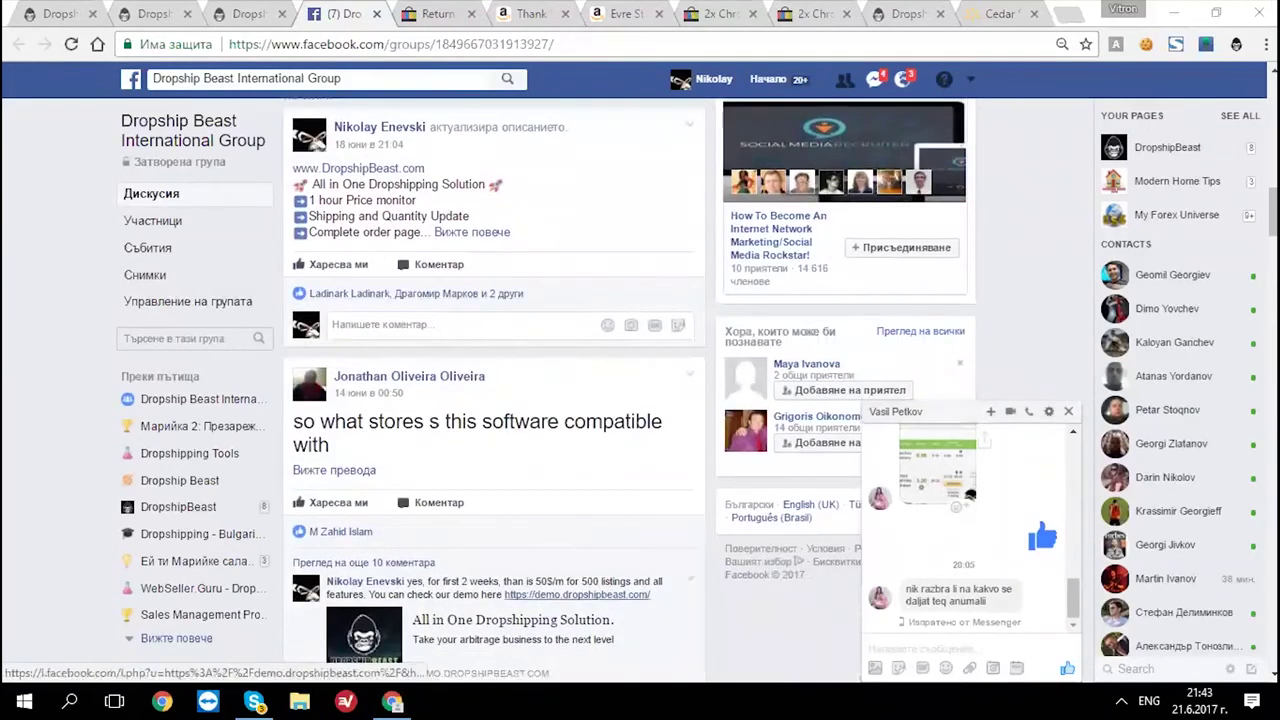
{"action": "scroll", "coordinate": [560, 400], "scroll_direction": "up", "scroll_amount": 5}
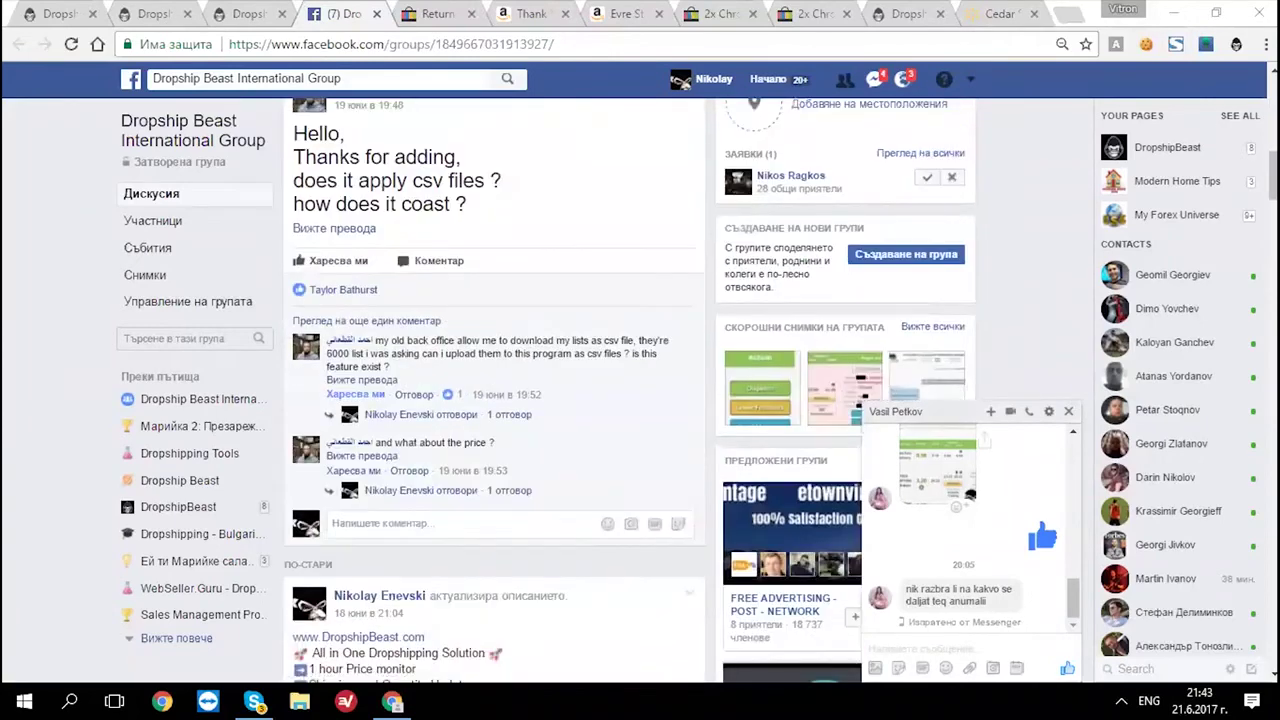
{"action": "scroll", "coordinate": [493, 395], "scroll_direction": "up", "scroll_amount": 1}
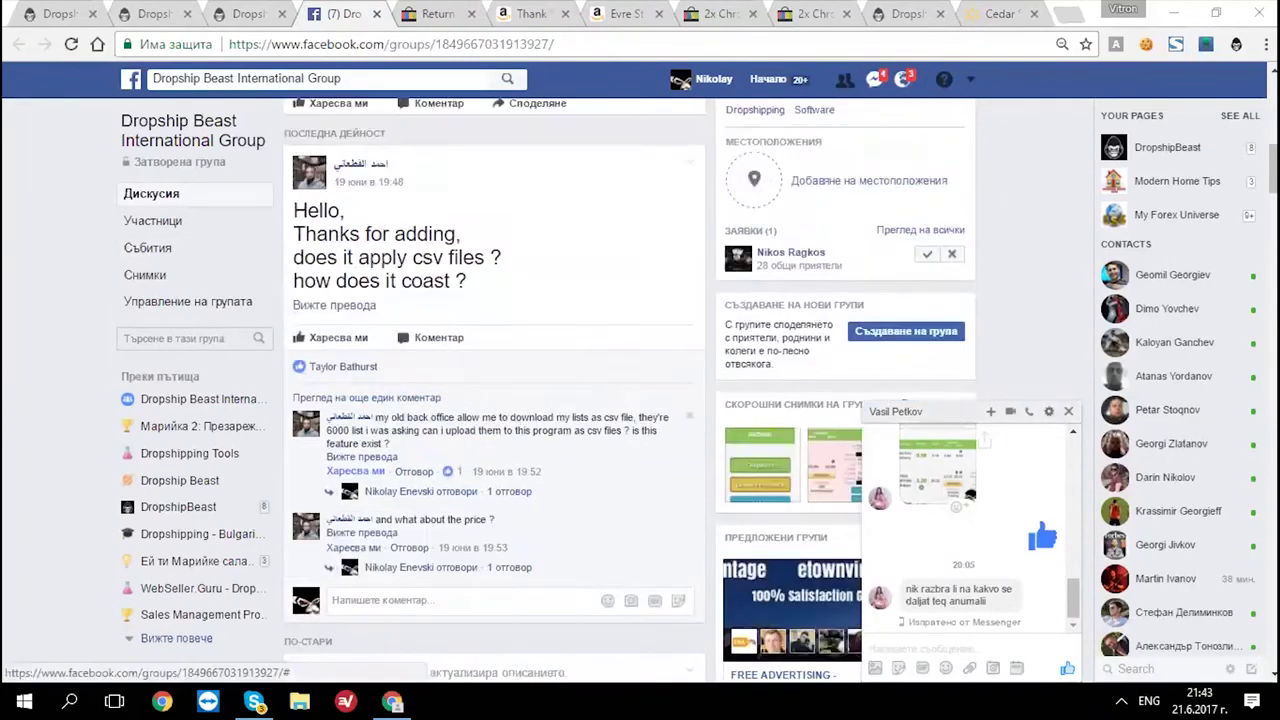
{"action": "scroll", "coordinate": [495, 390], "scroll_direction": "up", "scroll_amount": 4}
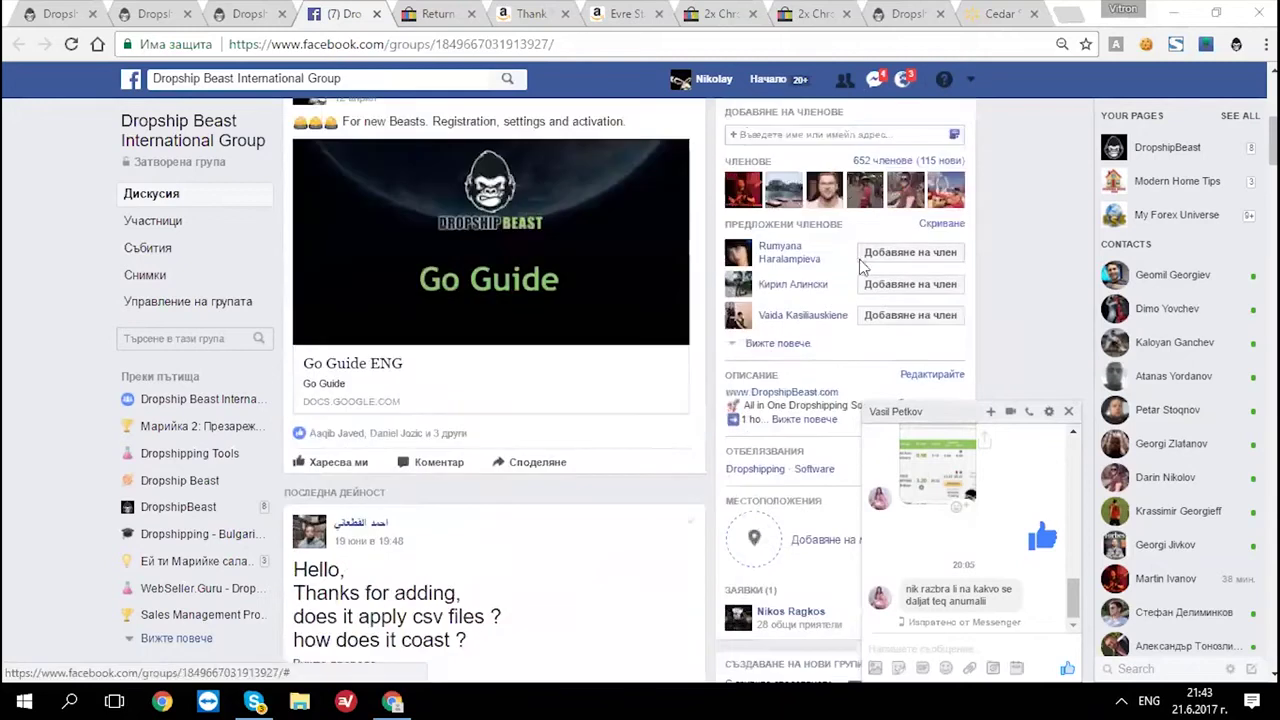
{"action": "scroll", "coordinate": [862, 265], "scroll_direction": "up", "scroll_amount": 1}
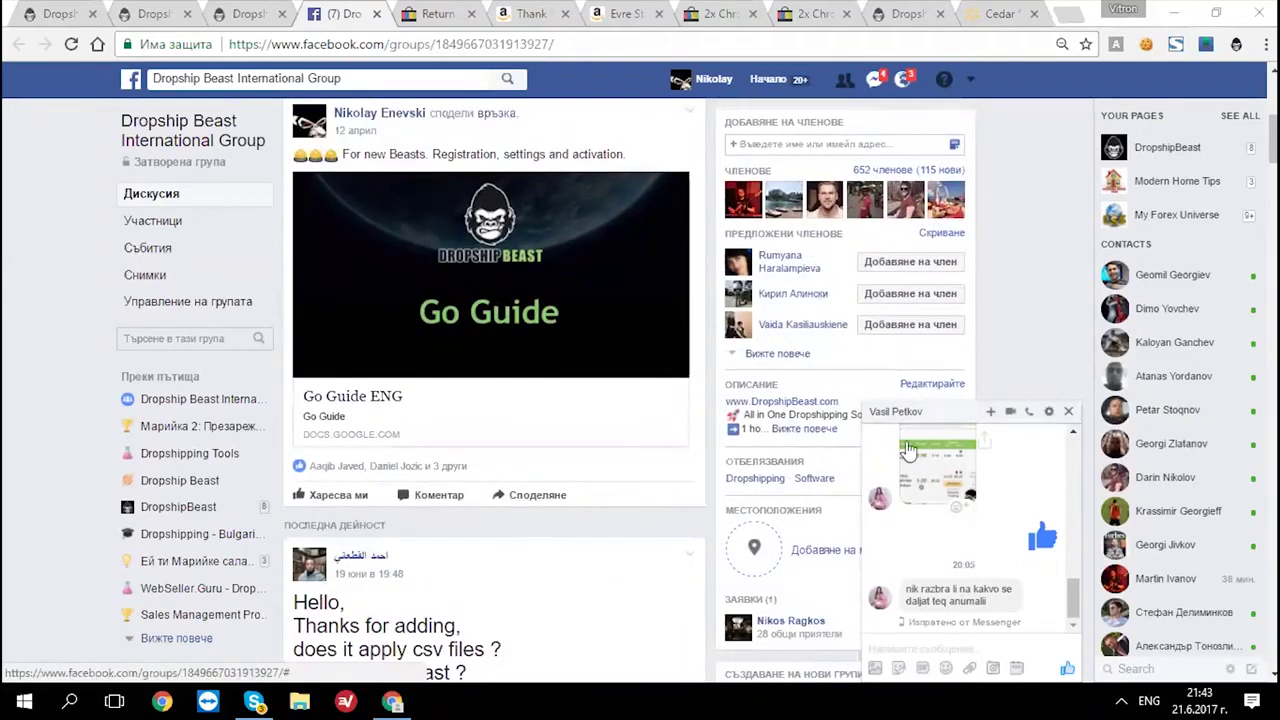
{"action": "scroll", "coordinate": [271, 214], "scroll_direction": "up", "scroll_amount": 3}
{"action": "left_click", "coordinate": [245, 13]}
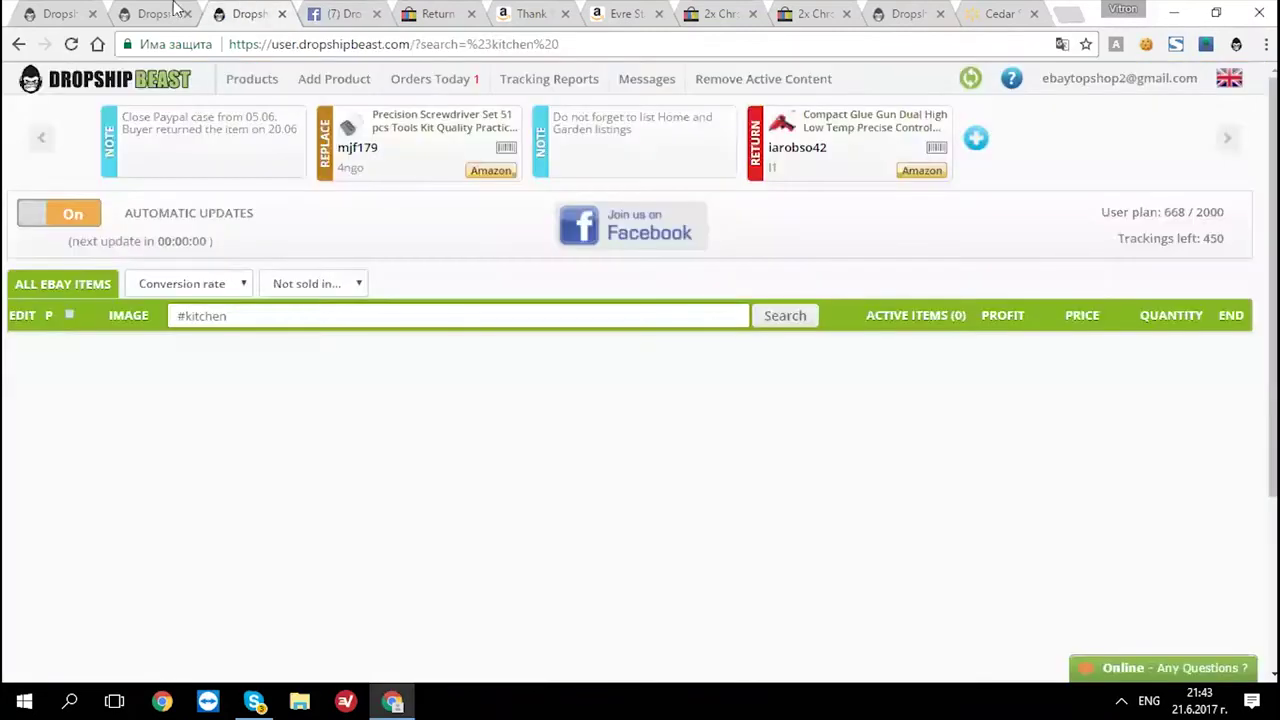
{"action": "left_click", "coordinate": [172, 10]}
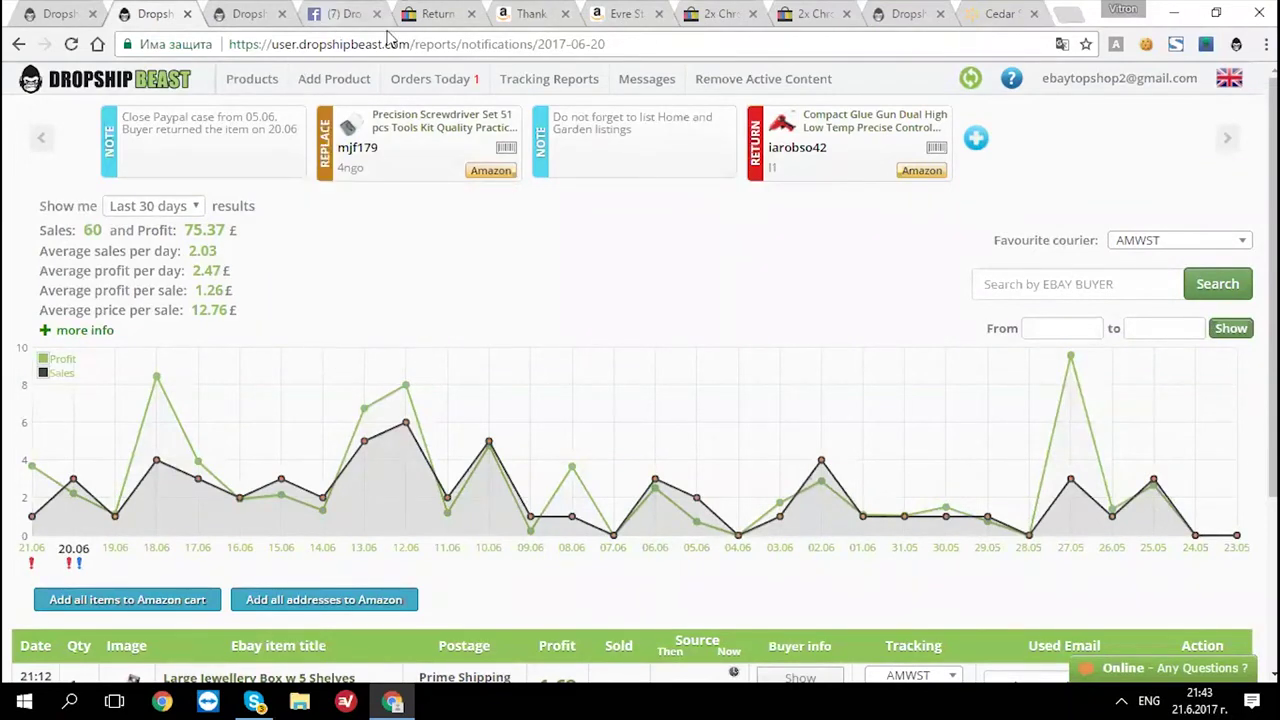
{"action": "left_click", "coordinate": [330, 14]}
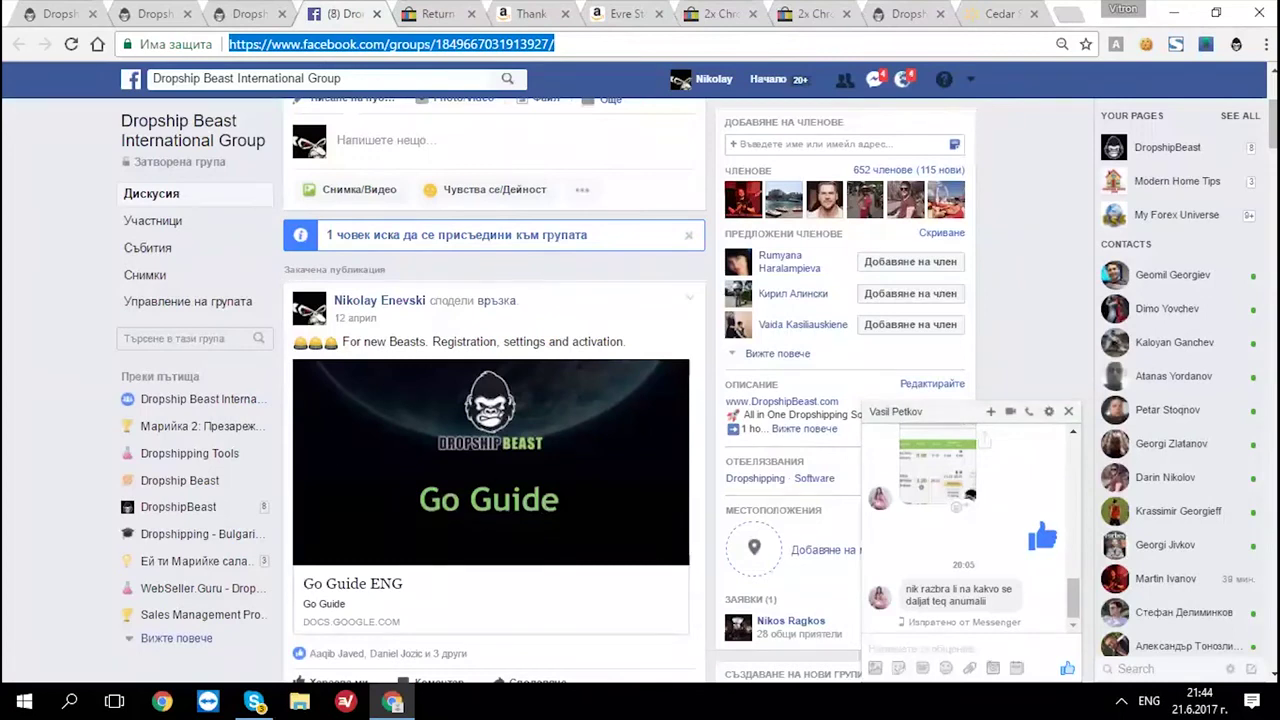
{"action": "left_click", "coordinate": [220, 9]}
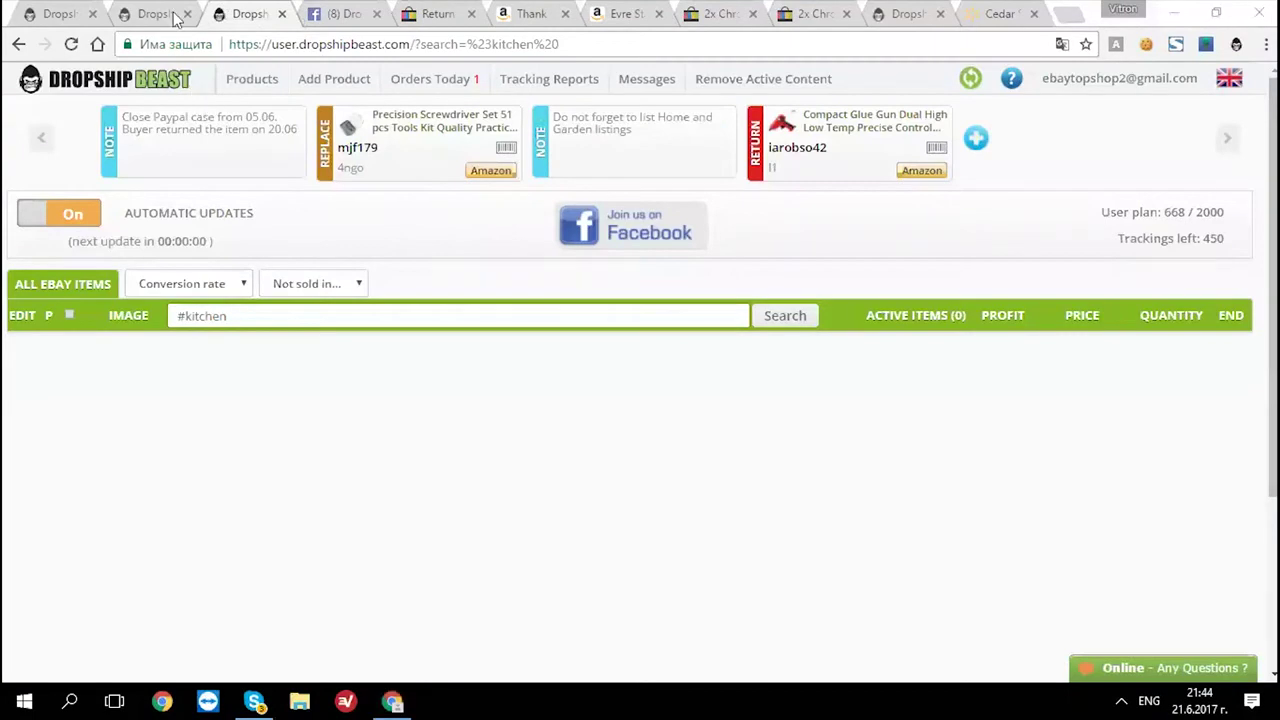
- Go back to the DropshipBeast orders report for 20.06 and open the eBay messages from there
{"action": "left_click", "coordinate": [175, 15]}
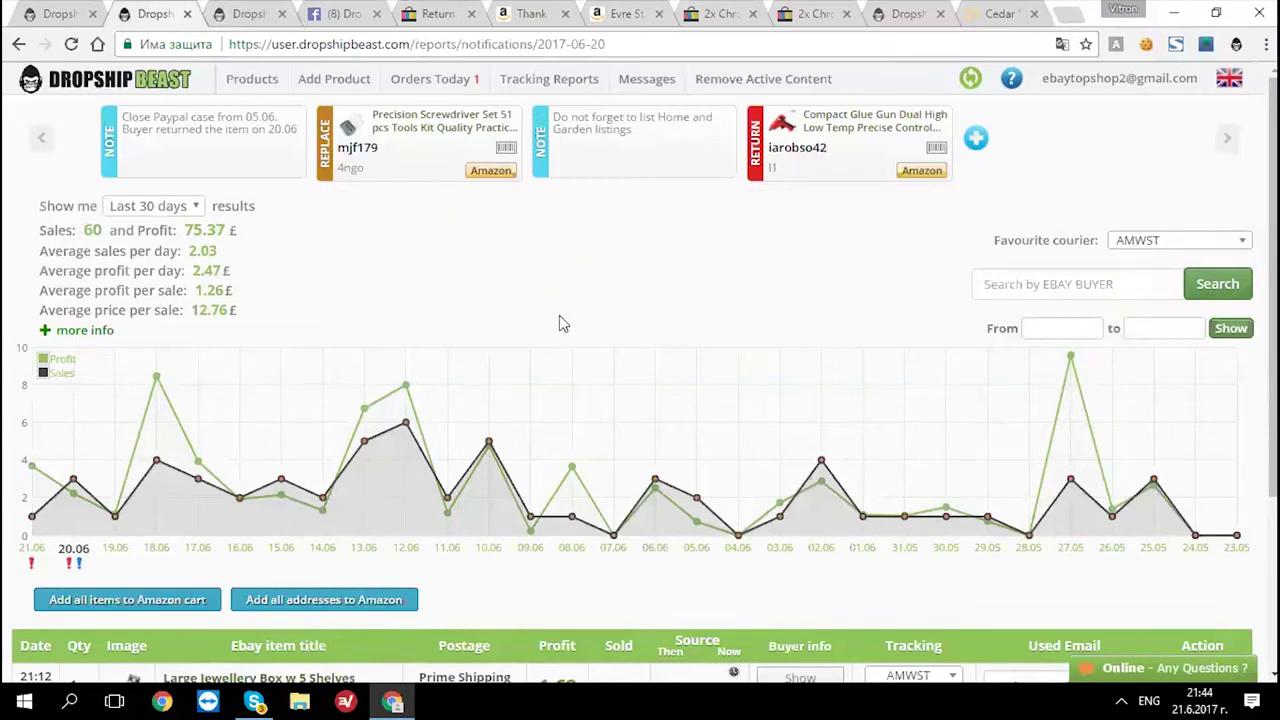
{"action": "scroll", "coordinate": [640, 434], "scroll_direction": "down", "scroll_amount": 2}
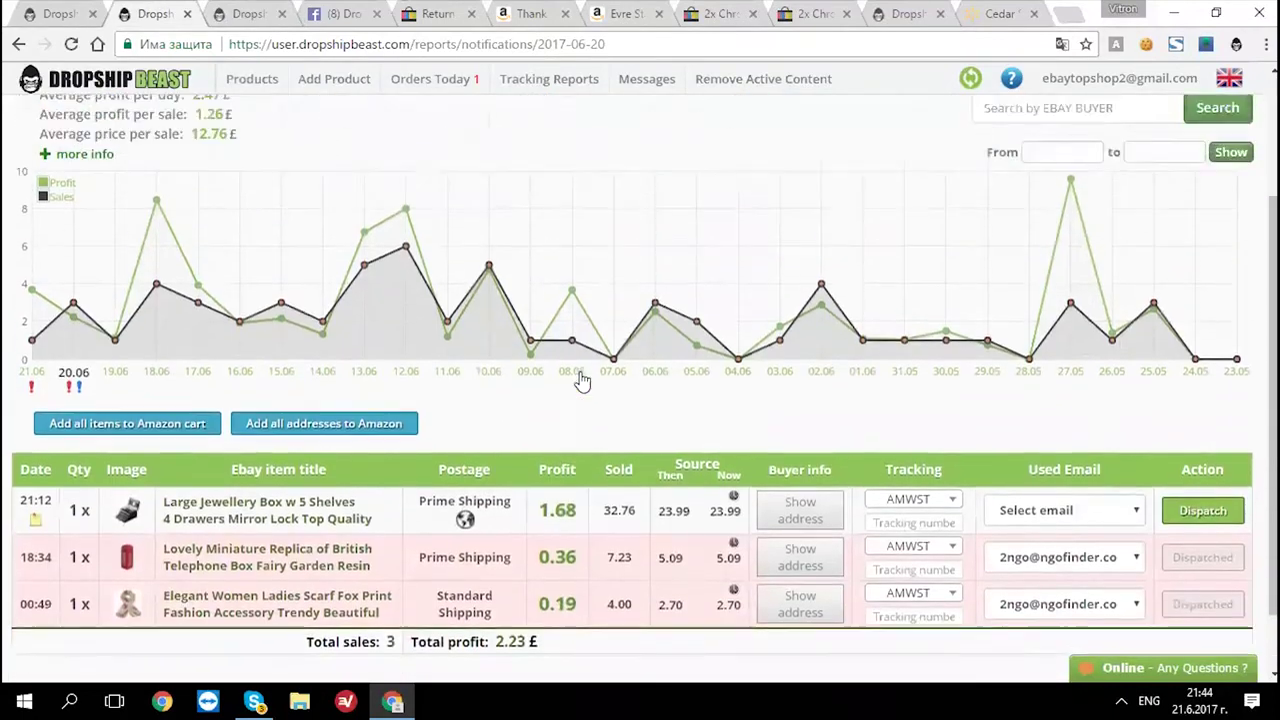
{"action": "scroll", "coordinate": [582, 381], "scroll_direction": "up", "scroll_amount": 2}
{"action": "left_click", "coordinate": [630, 84]}
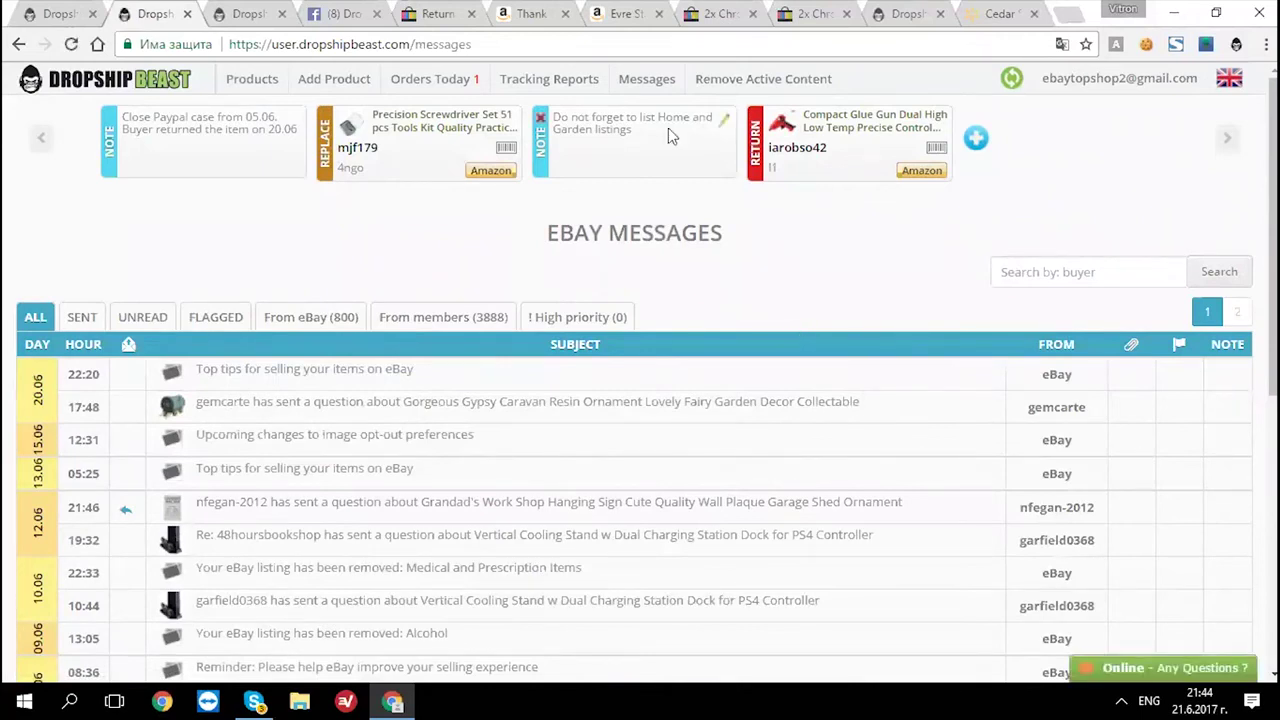
{"action": "left_click", "coordinate": [645, 84]}
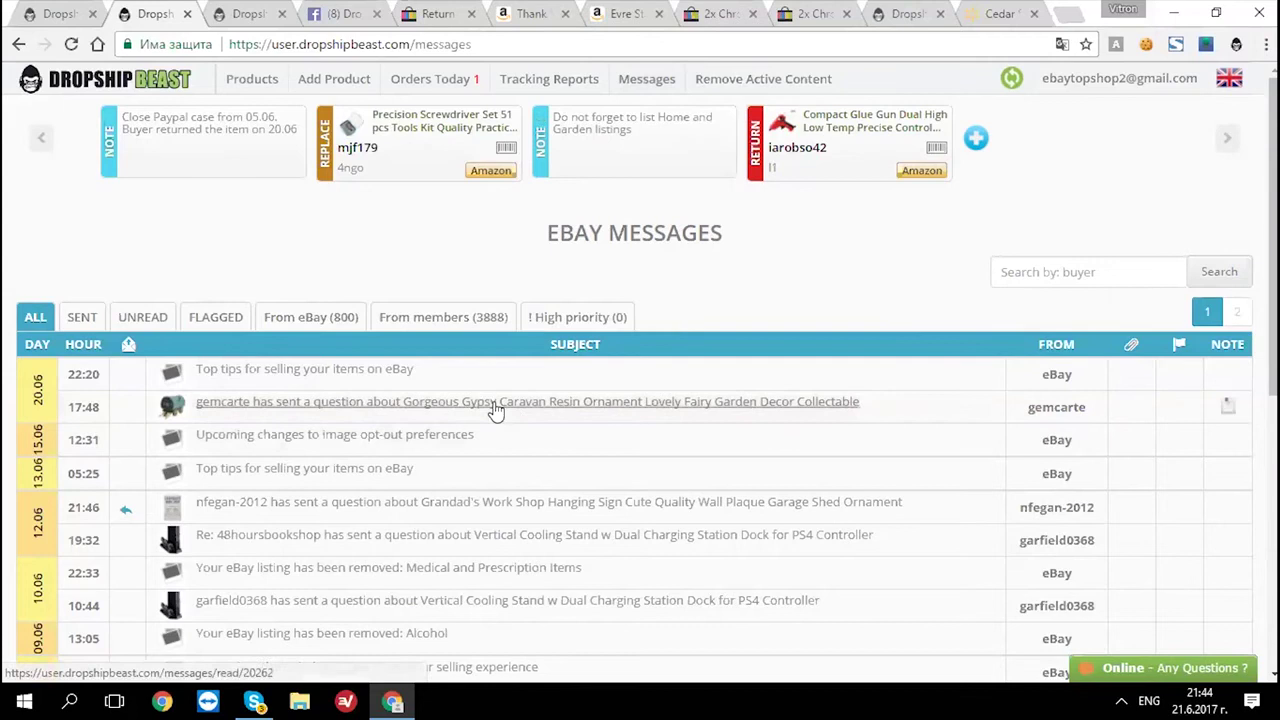
- View the 20.06 buyer question about the Gypsy Caravan ornament, then open the 10.06 question about the PS4 Vertical Cooling Stand
{"action": "left_click", "coordinate": [245, 401]}
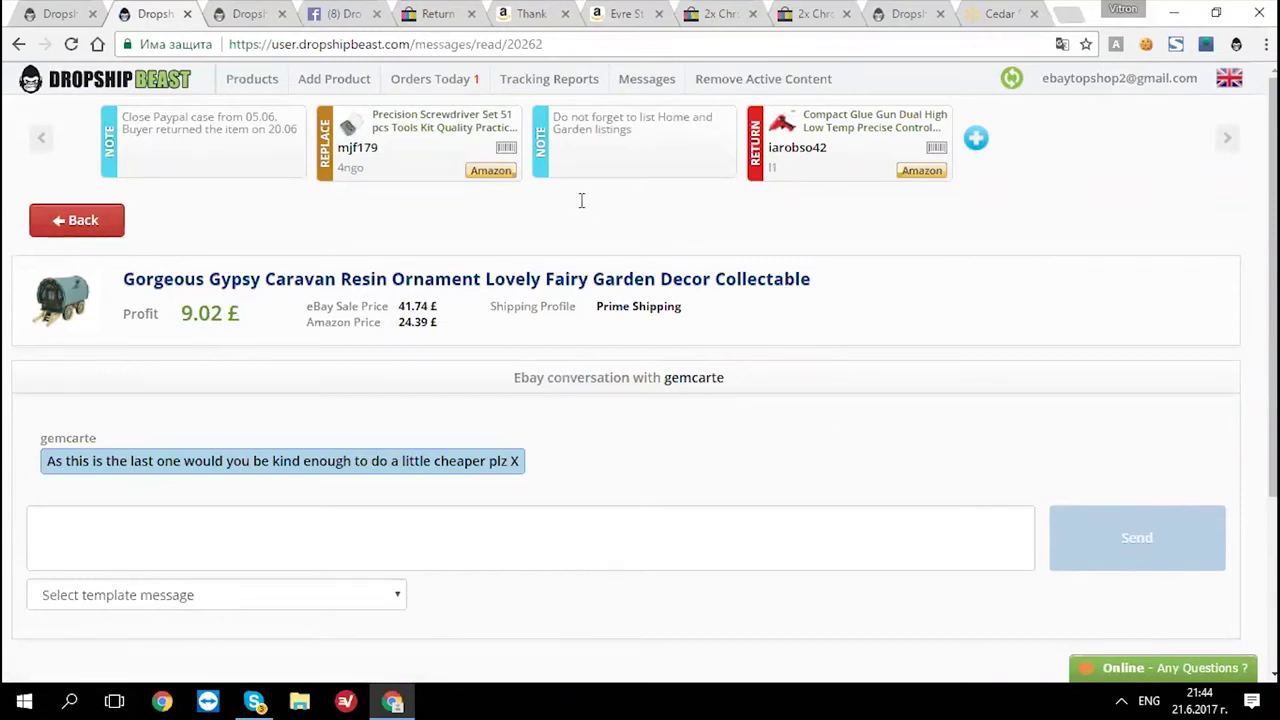
{"action": "left_click", "coordinate": [112, 228]}
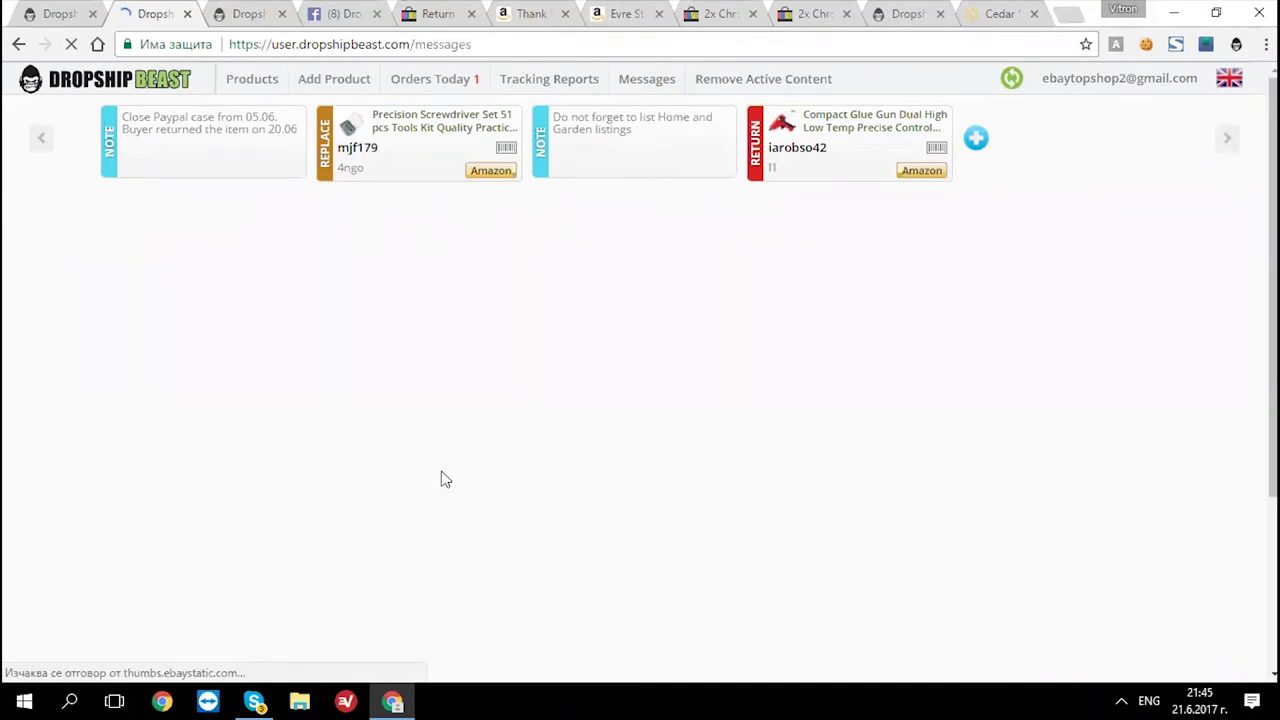
{"action": "scroll", "coordinate": [430, 467], "scroll_direction": "down", "scroll_amount": 1}
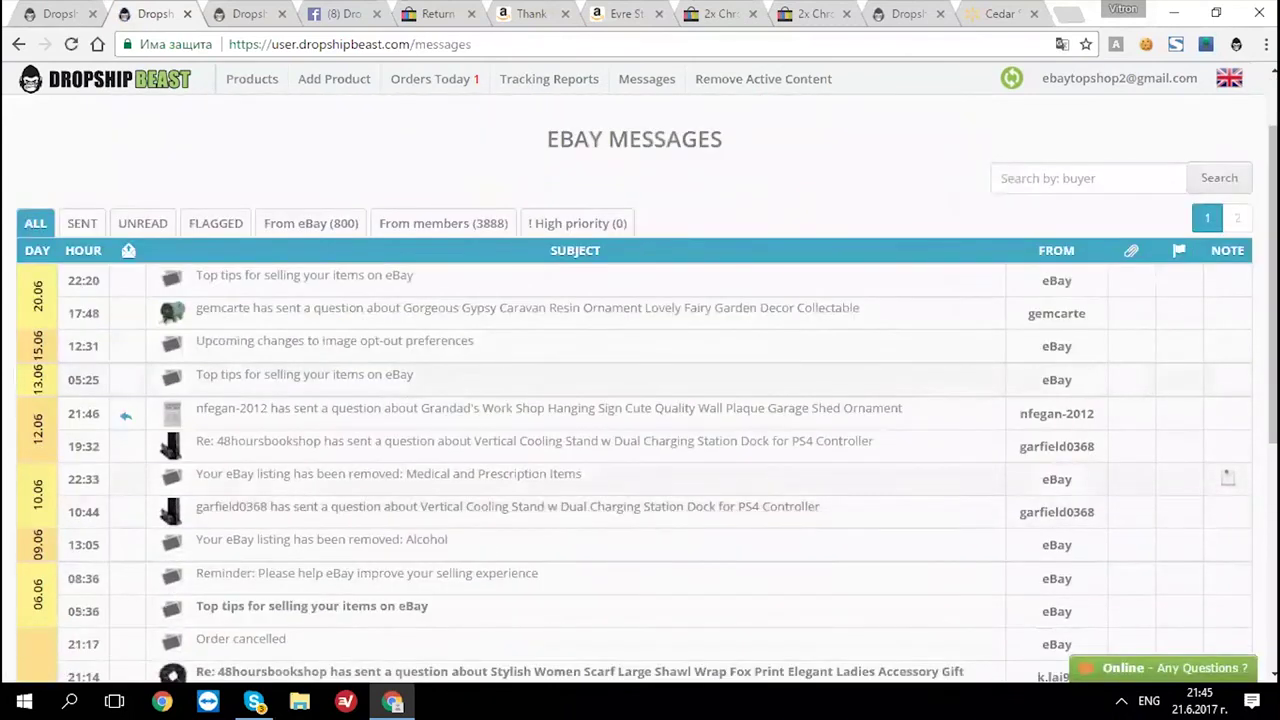
{"action": "left_click", "coordinate": [430, 507]}
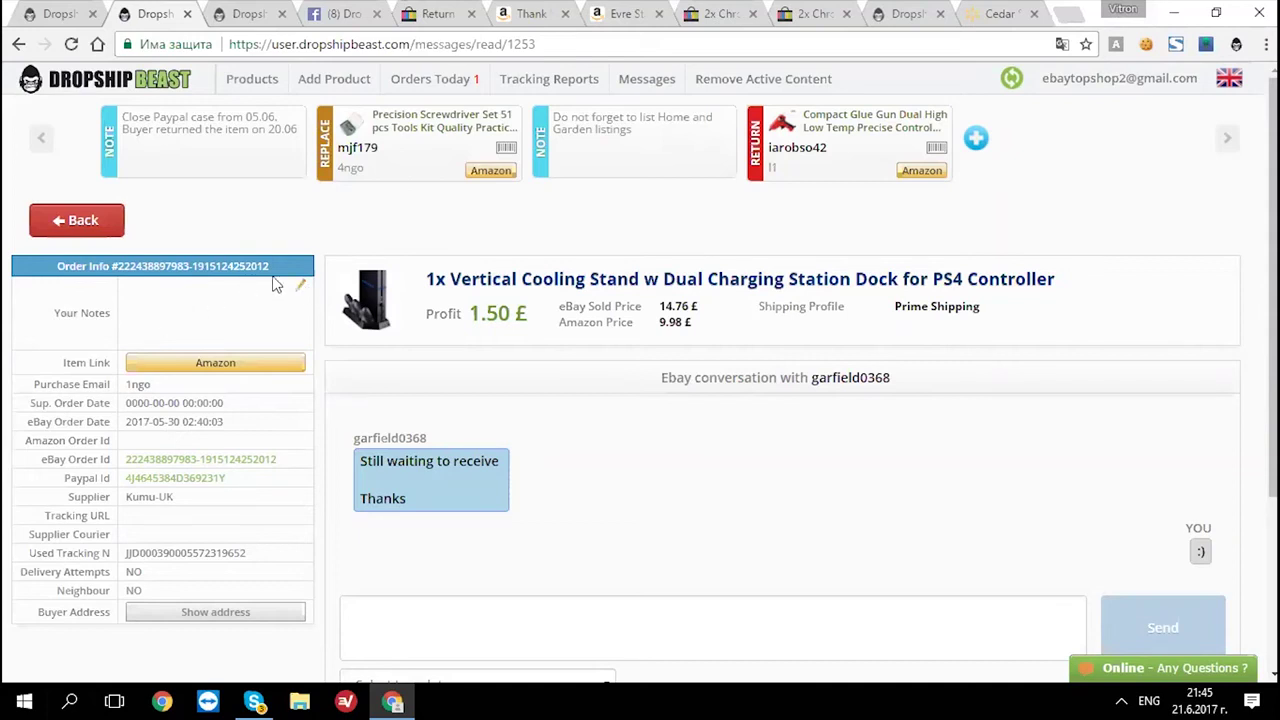
- Highlight the purchase email and the supplier order date in the cooling stand's order info
{"action": "left_click_drag", "start_coordinate": [33, 384], "coordinate": [80, 390]}
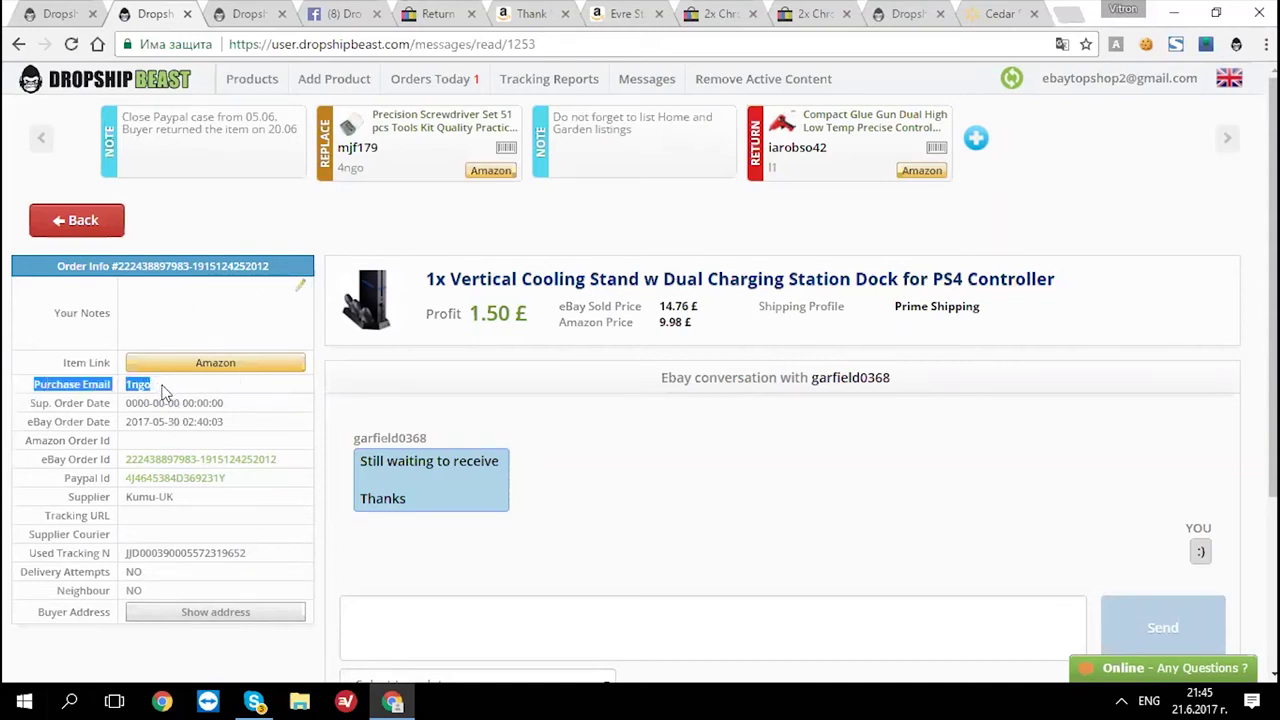
{"action": "left_click", "coordinate": [160, 390]}
{"action": "left_click_drag", "start_coordinate": [120, 385], "coordinate": [160, 390]}
{"action": "left_click", "coordinate": [37, 410]}
{"action": "left_click_drag", "start_coordinate": [37, 410], "coordinate": [228, 405]}
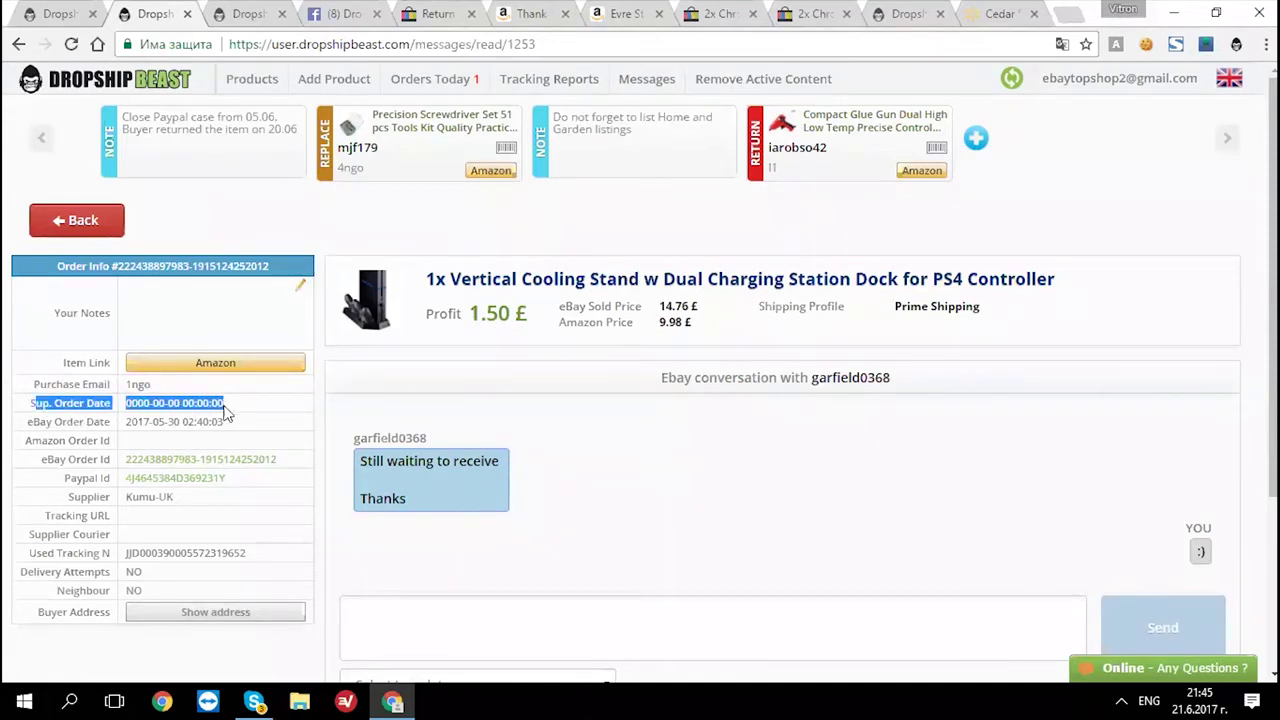
{"action": "left_click", "coordinate": [234, 418]}
{"action": "left_click_drag", "start_coordinate": [127, 403], "coordinate": [245, 418]}
{"action": "left_click", "coordinate": [245, 418]}
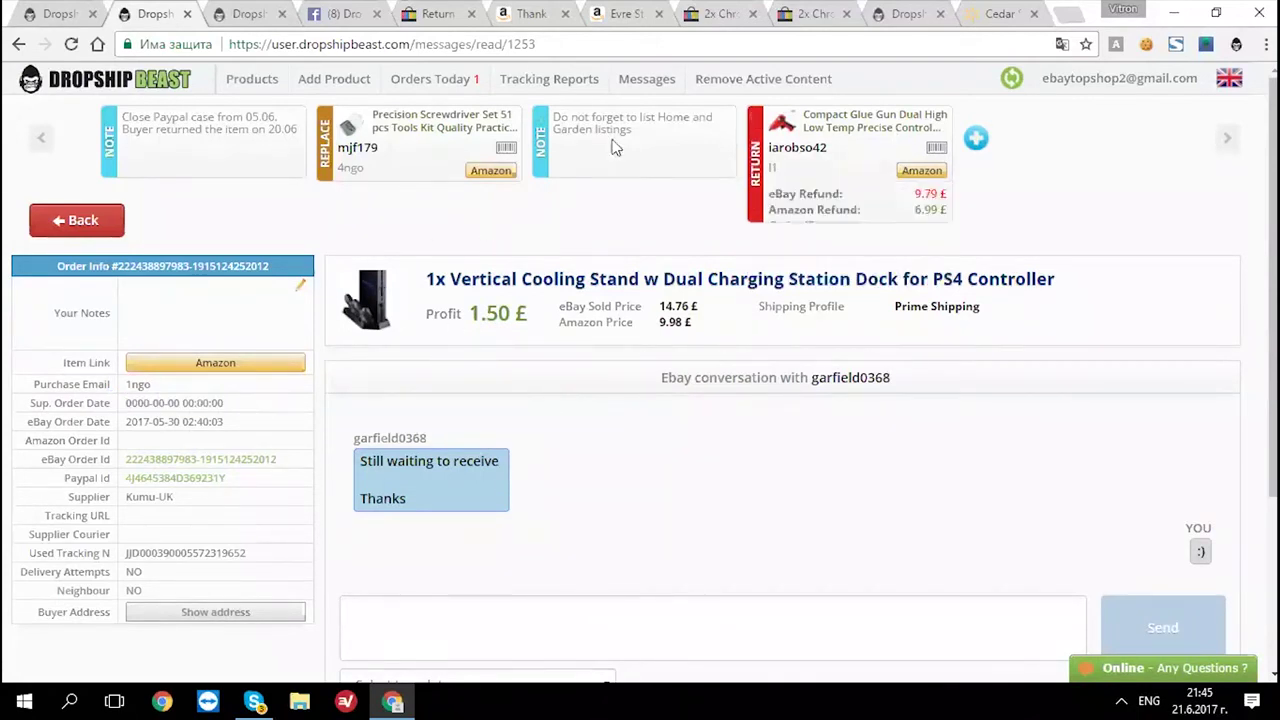
- Highlight the eBay order date and the supplier in the order info
{"action": "left_click_drag", "start_coordinate": [124, 401], "coordinate": [118, 440]}
{"action": "left_click", "coordinate": [251, 441]}
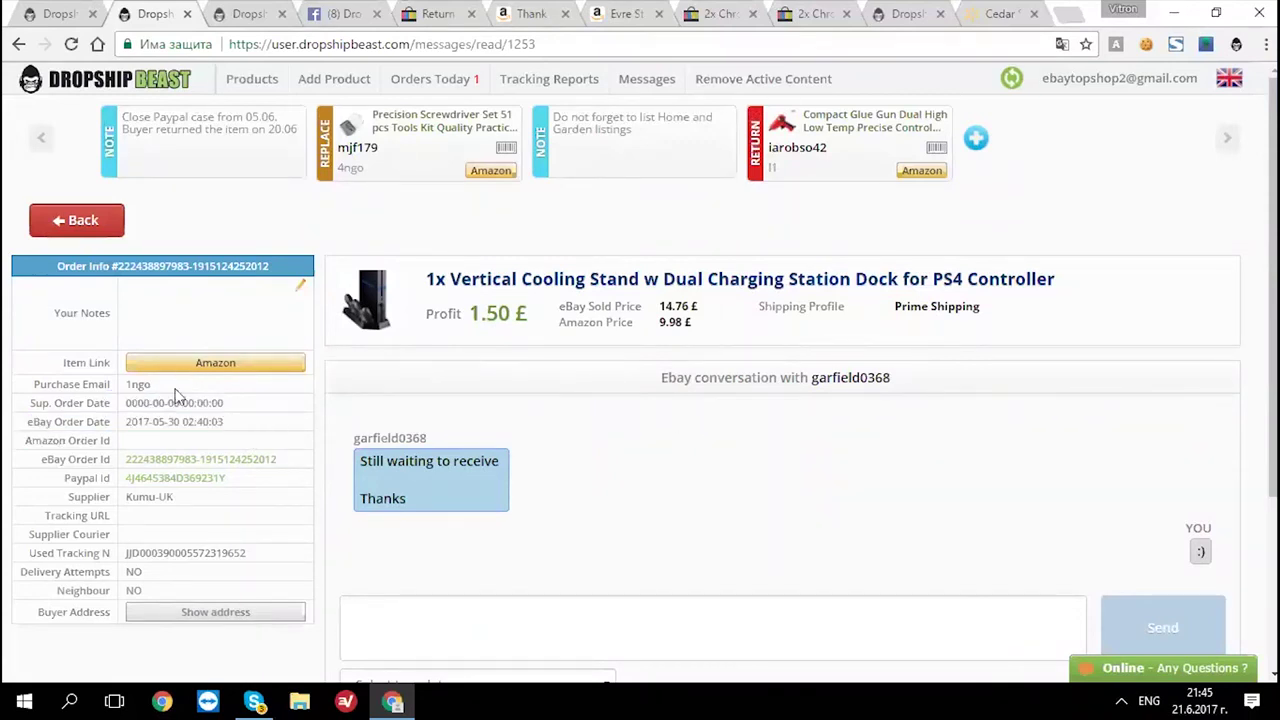
{"action": "left_click", "coordinate": [222, 420]}
{"action": "left_click_drag", "start_coordinate": [126, 402], "coordinate": [114, 430]}
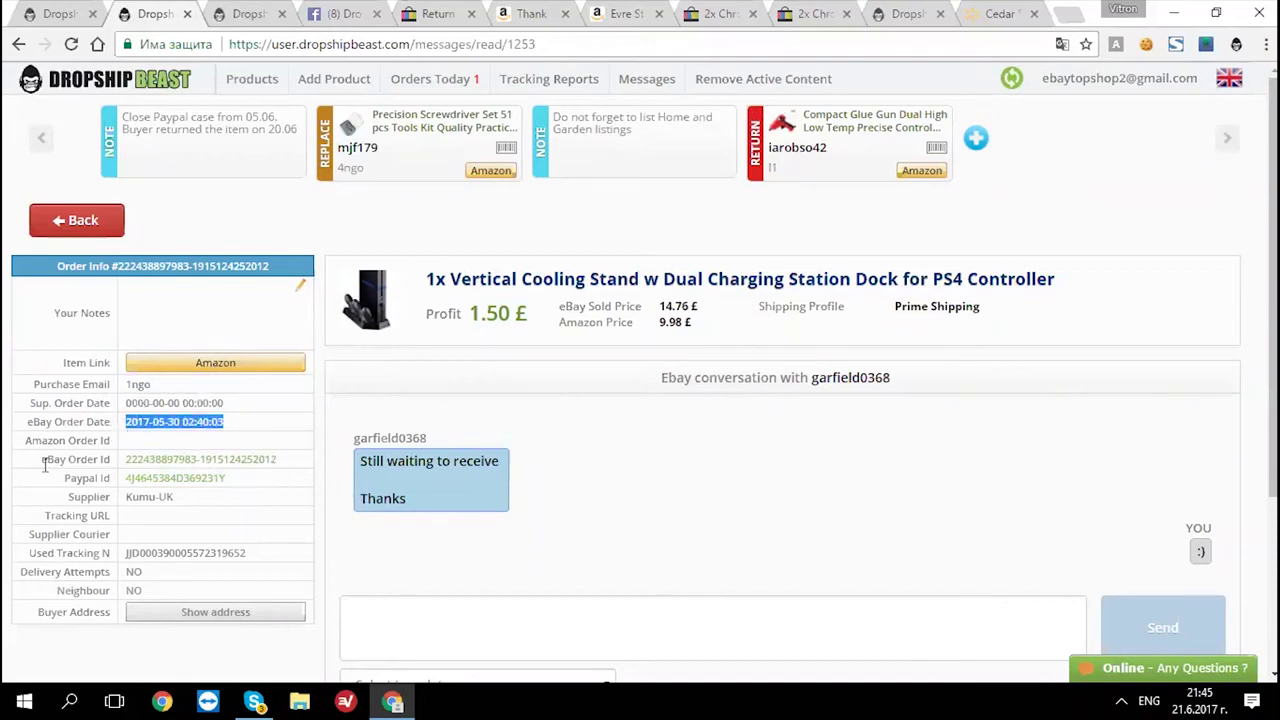
{"action": "left_click_drag", "start_coordinate": [160, 497], "coordinate": [74, 496]}
{"action": "left_click", "coordinate": [157, 498]}
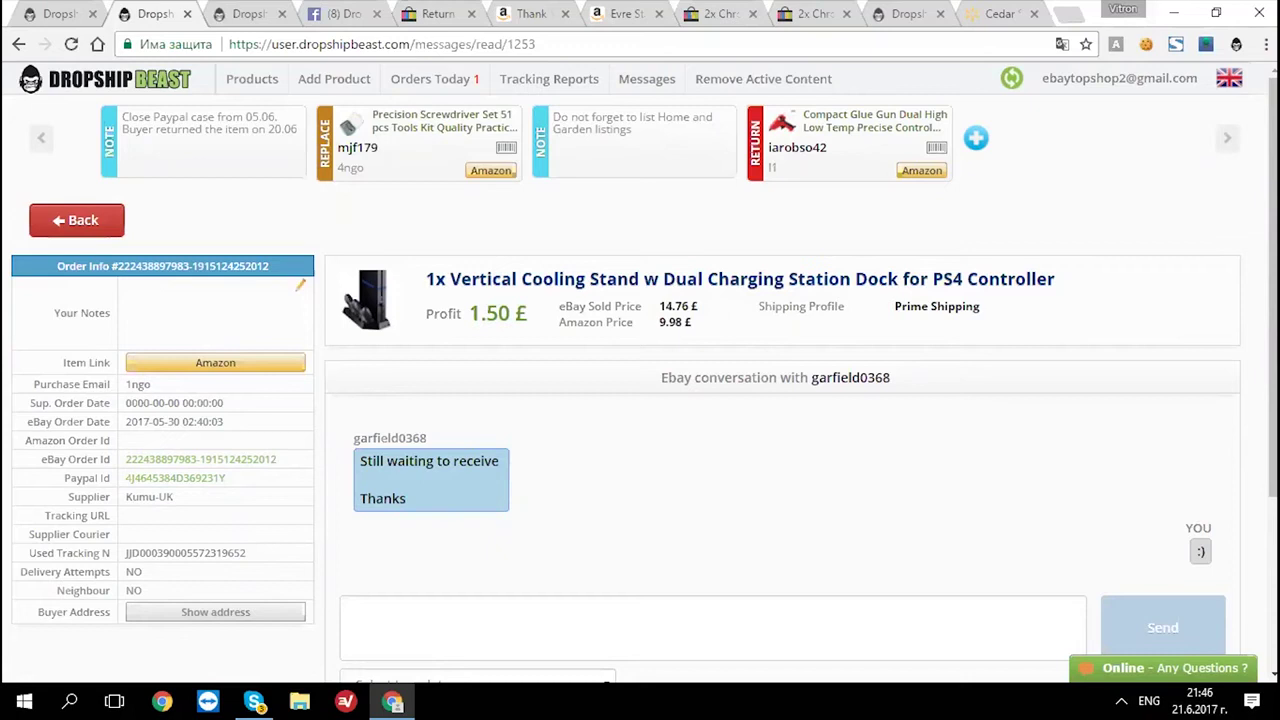
- Check the delivery attempts and neighbour fields, and show and hide the buyer's address in the order info
{"action": "left_click_drag", "start_coordinate": [18, 572], "coordinate": [136, 572]}
{"action": "left_click", "coordinate": [136, 572]}
{"action": "left_click_drag", "start_coordinate": [56, 590], "coordinate": [96, 590]}
{"action": "left_click", "coordinate": [96, 590]}
{"action": "left_click", "coordinate": [250, 611]}
{"action": "scroll", "coordinate": [255, 445], "scroll_direction": "down", "scroll_amount": 2}
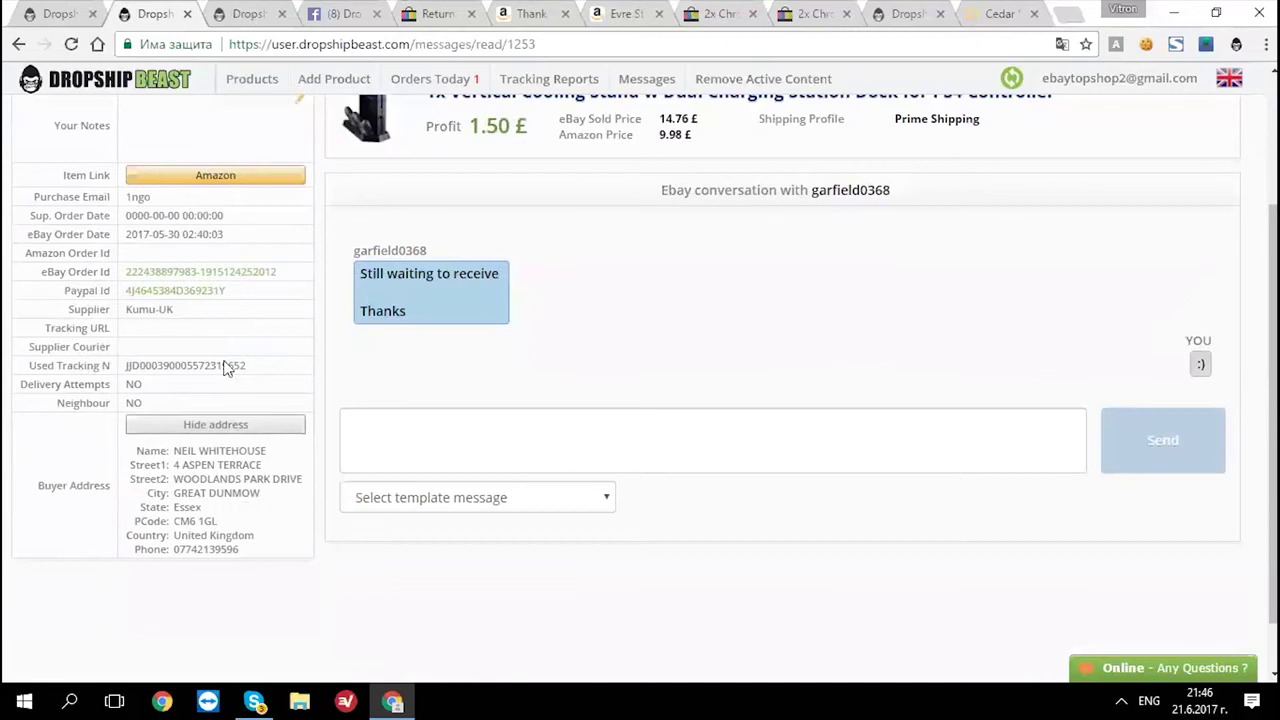
{"action": "scroll", "coordinate": [226, 368], "scroll_direction": "up", "scroll_amount": 1}
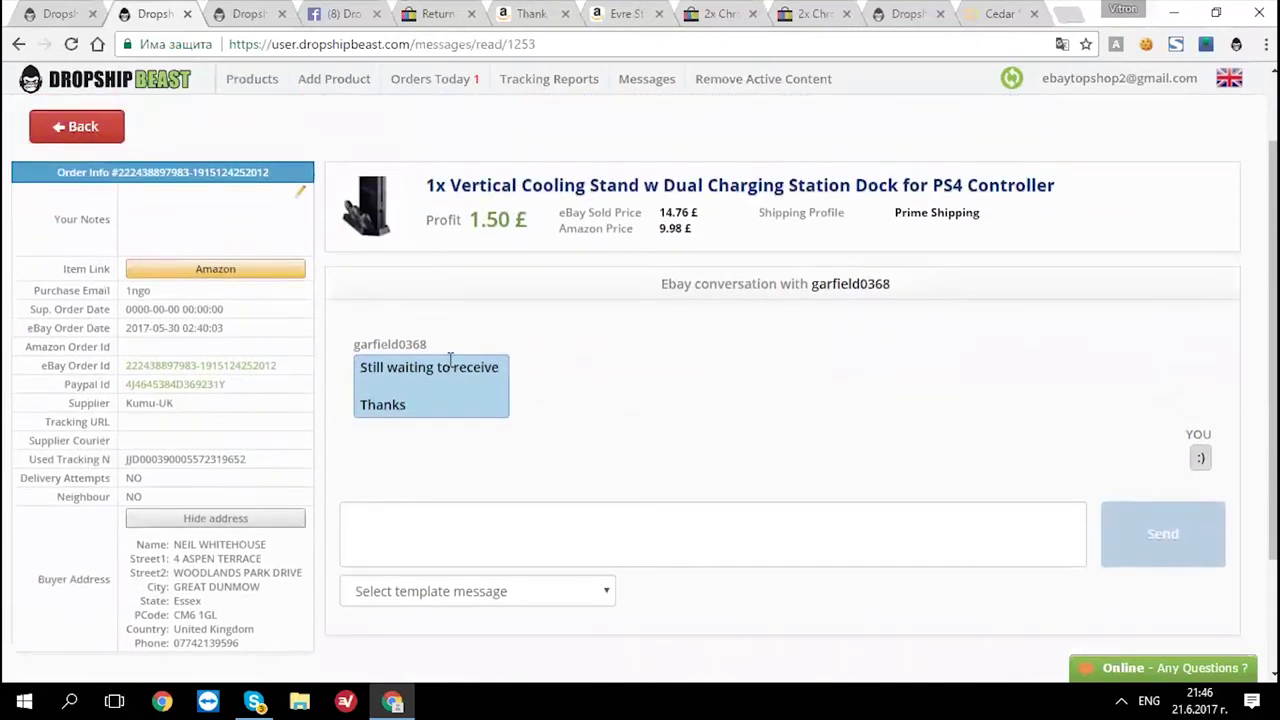
{"action": "left_click", "coordinate": [215, 518]}
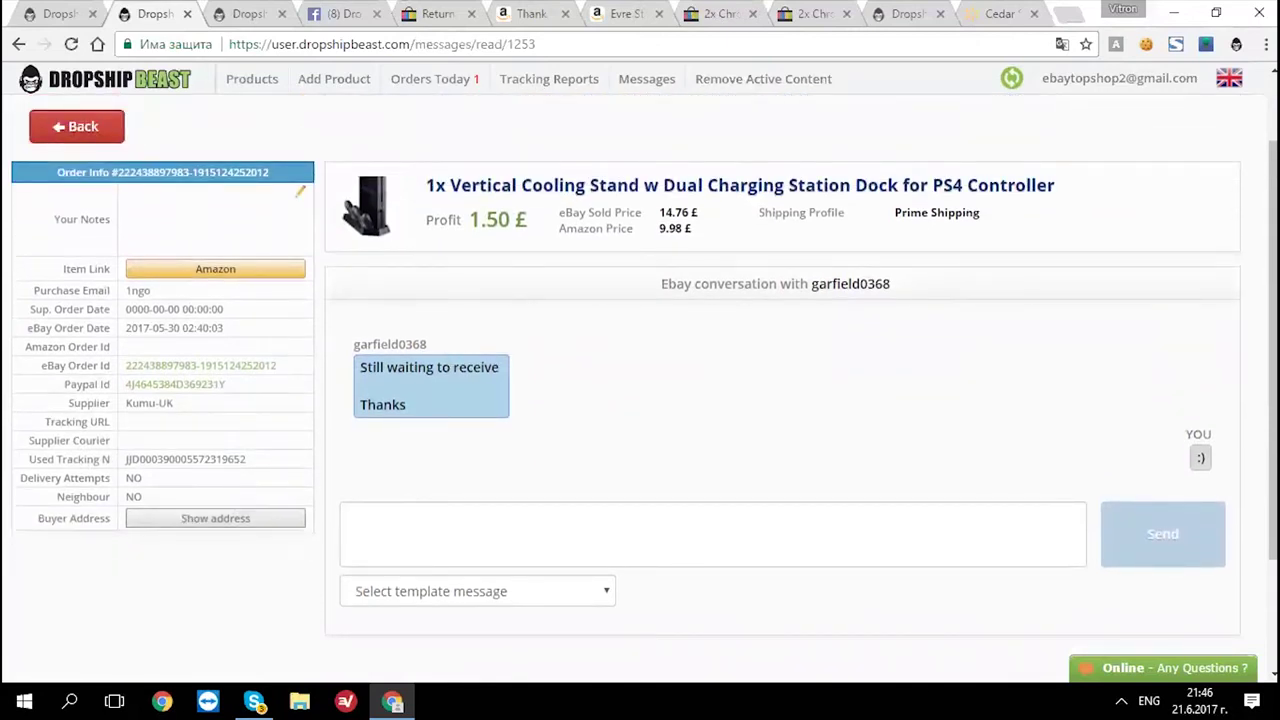
- Highlight the buyer's message "Still waiting to receive Thanks" in the eBay conversation
{"action": "left_click", "coordinate": [600, 535]}
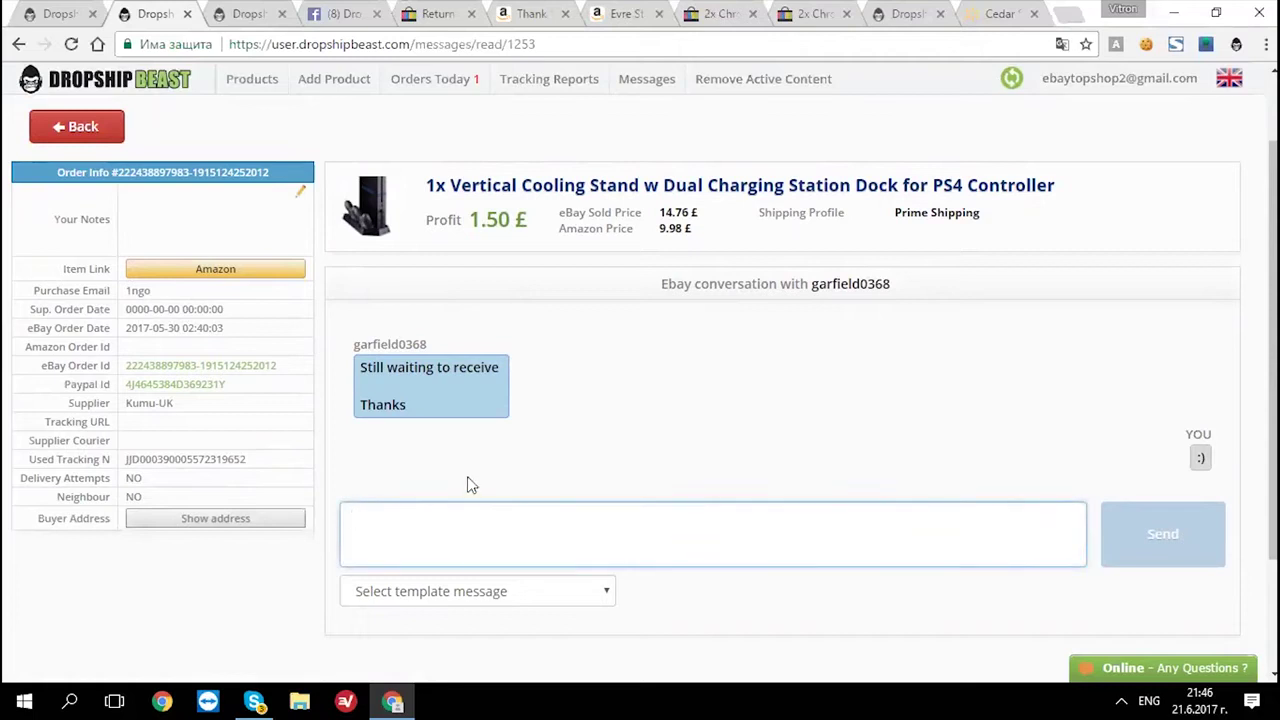
{"action": "left_click_drag", "start_coordinate": [360, 360], "coordinate": [569, 446]}
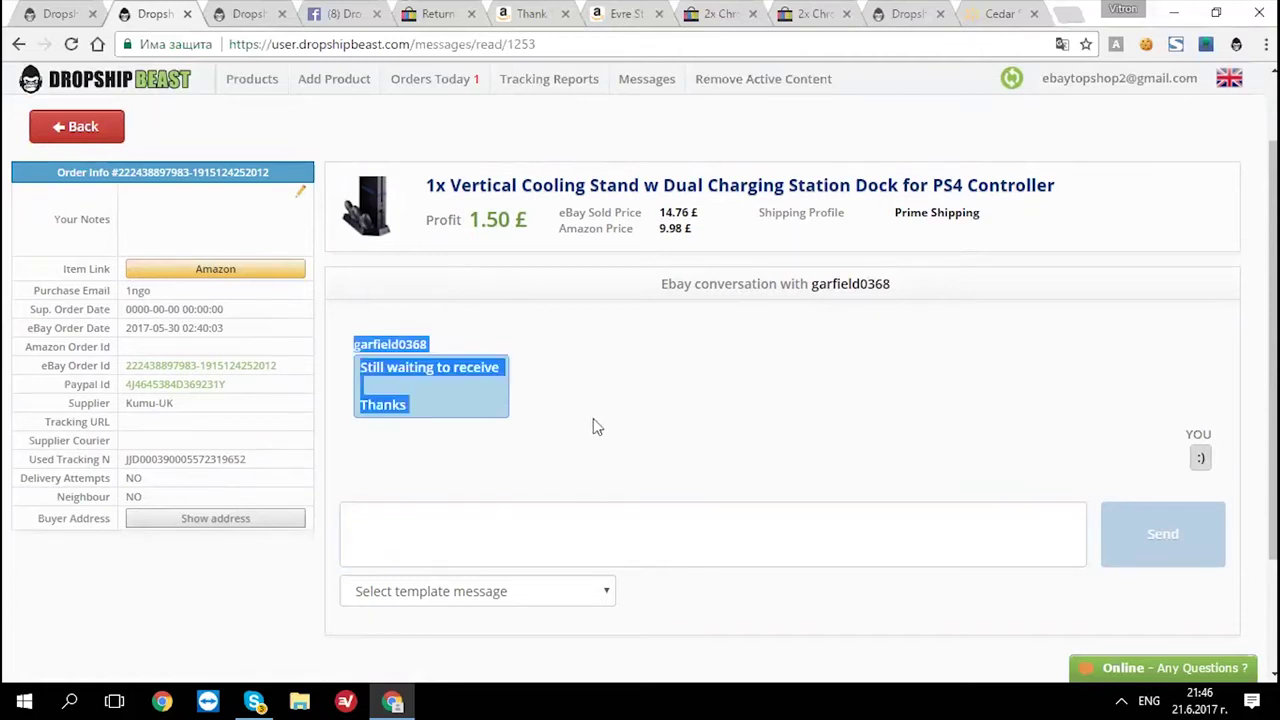
{"action": "left_click", "coordinate": [490, 367]}
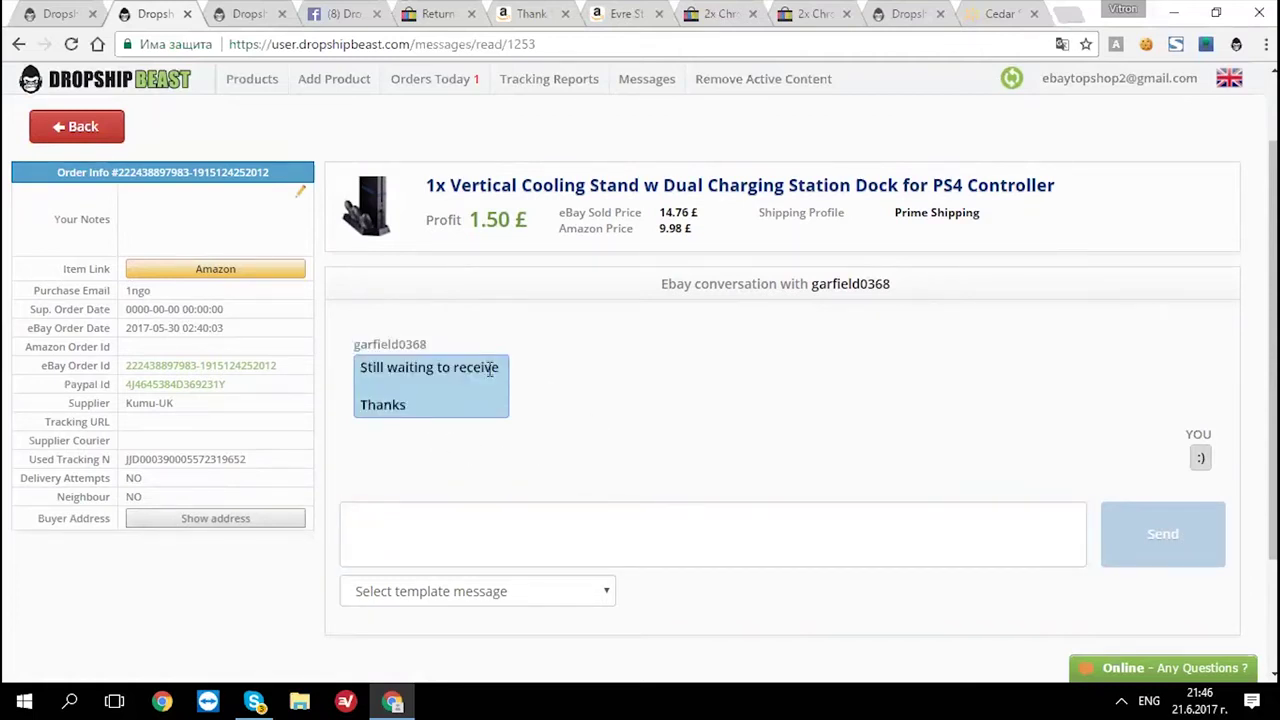
- Try out a reply to the buyer with the sample text "ghjkl;hm," and clear it without sending
{"action": "left_click", "coordinate": [663, 508]}
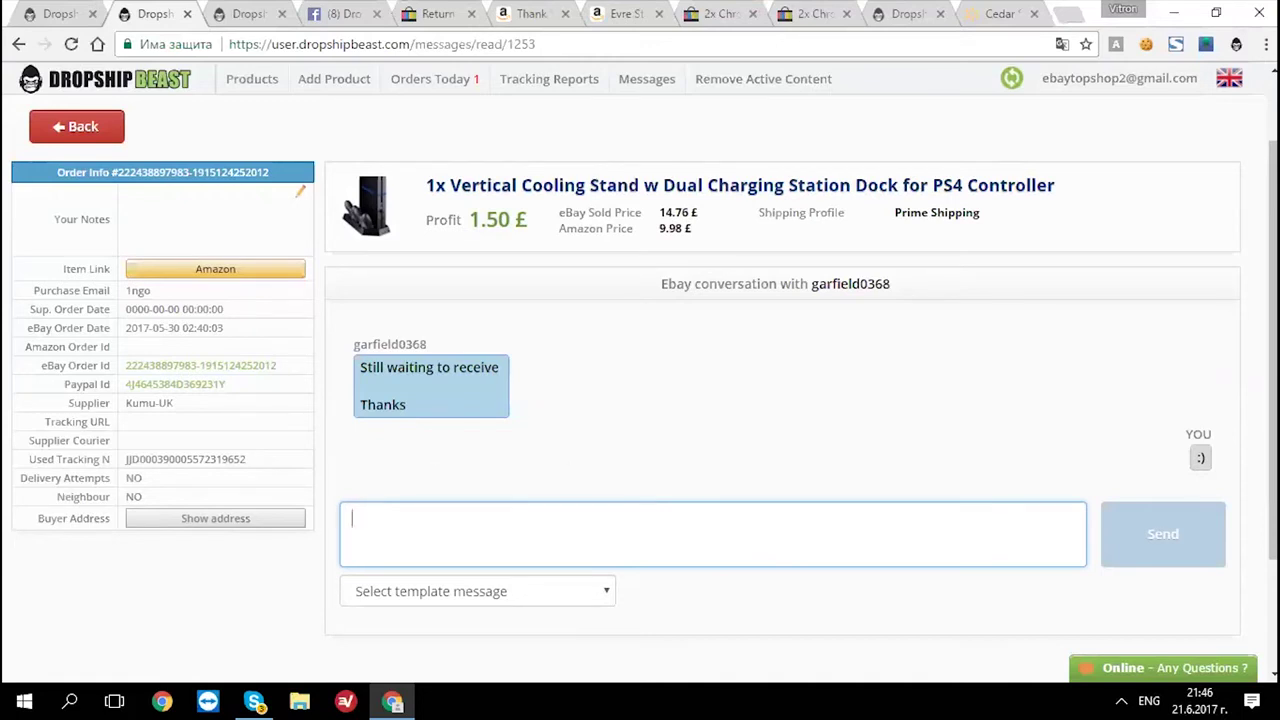
{"action": "type", "text": "ghjkl;hm,"}
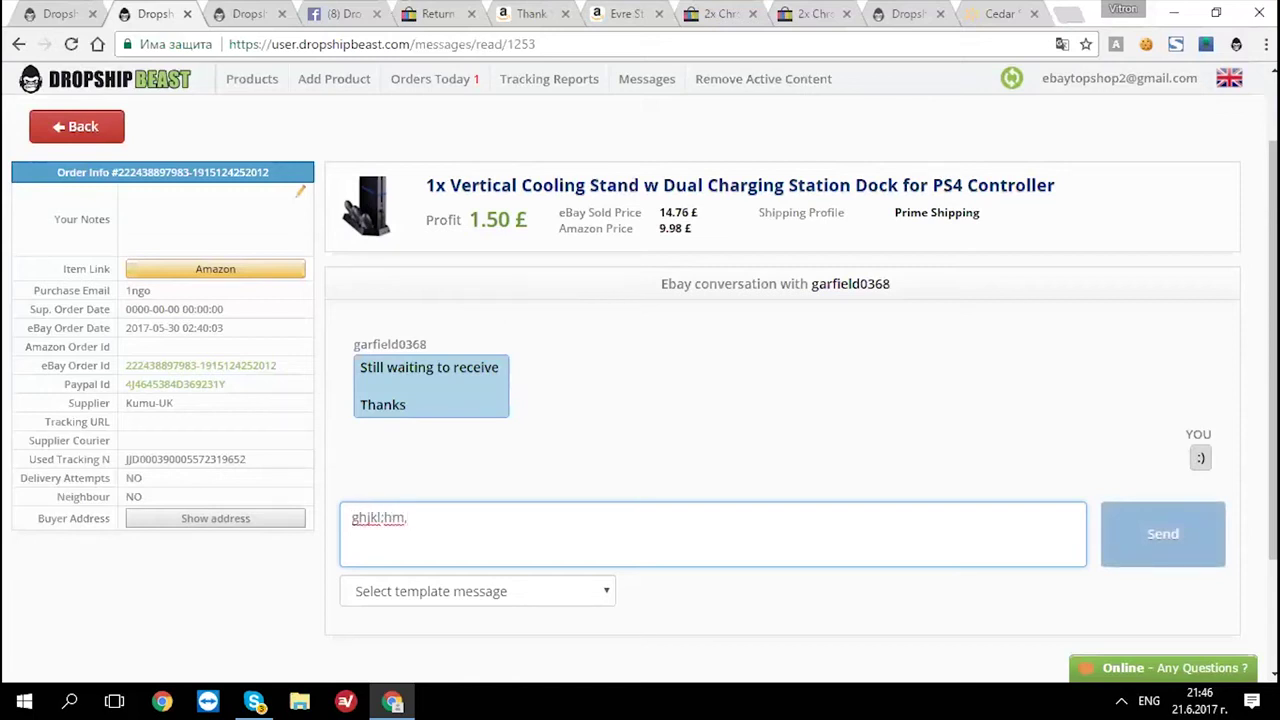
{"action": "key", "text": "ctrl+a"}
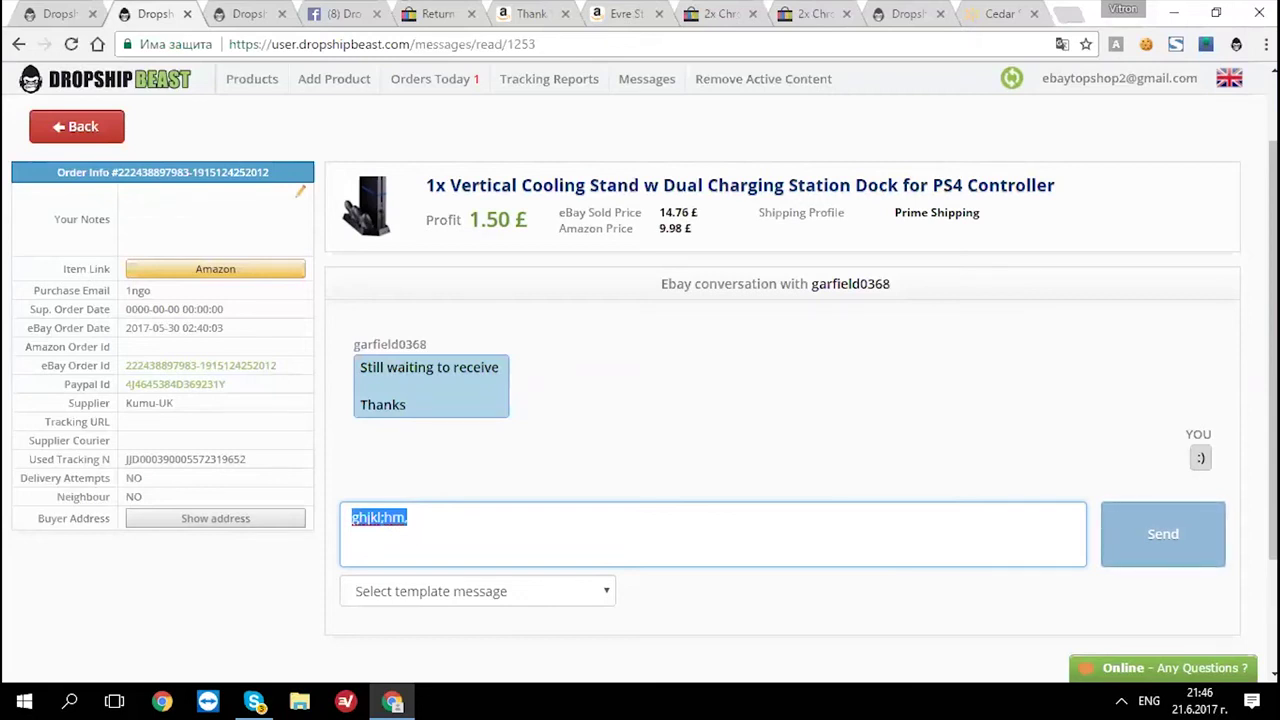
{"action": "key", "text": "BackSpace"}
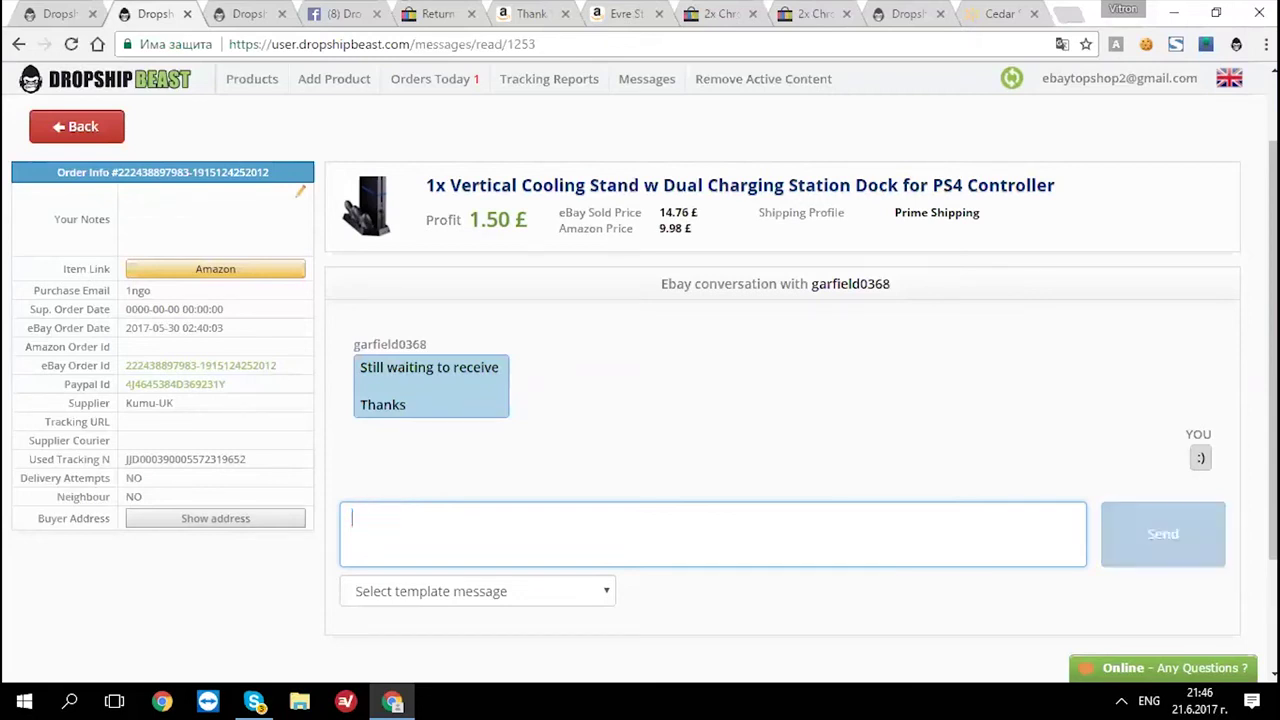
- Open the tracking reports and list the dispatched orders
{"action": "scroll", "coordinate": [499, 273], "scroll_direction": "up", "scroll_amount": 2}
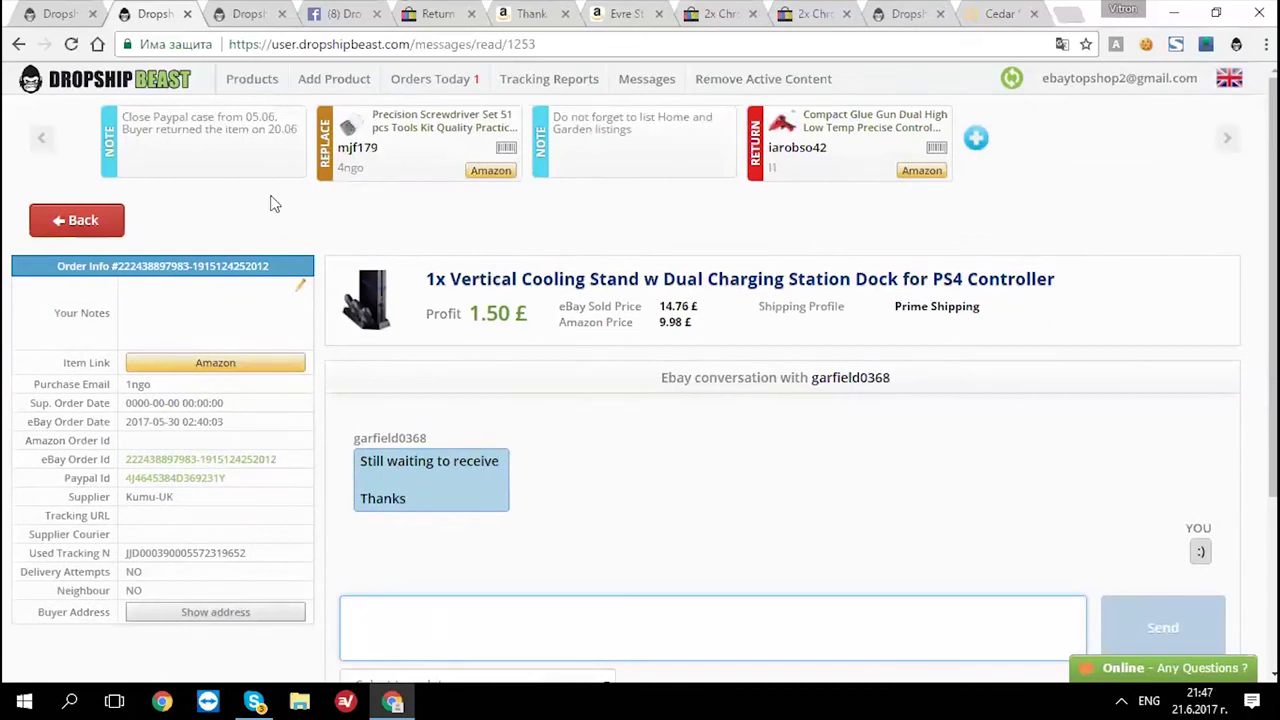
{"action": "left_click", "coordinate": [524, 84]}
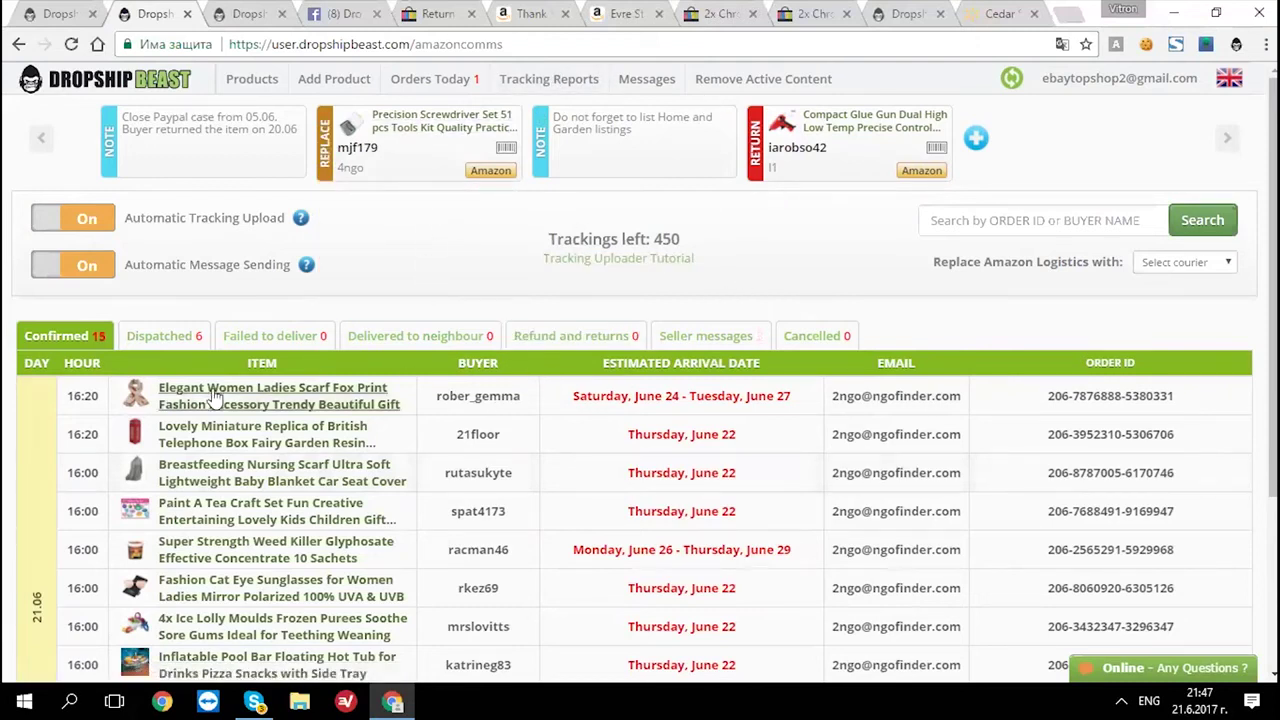
{"action": "left_click", "coordinate": [167, 334]}
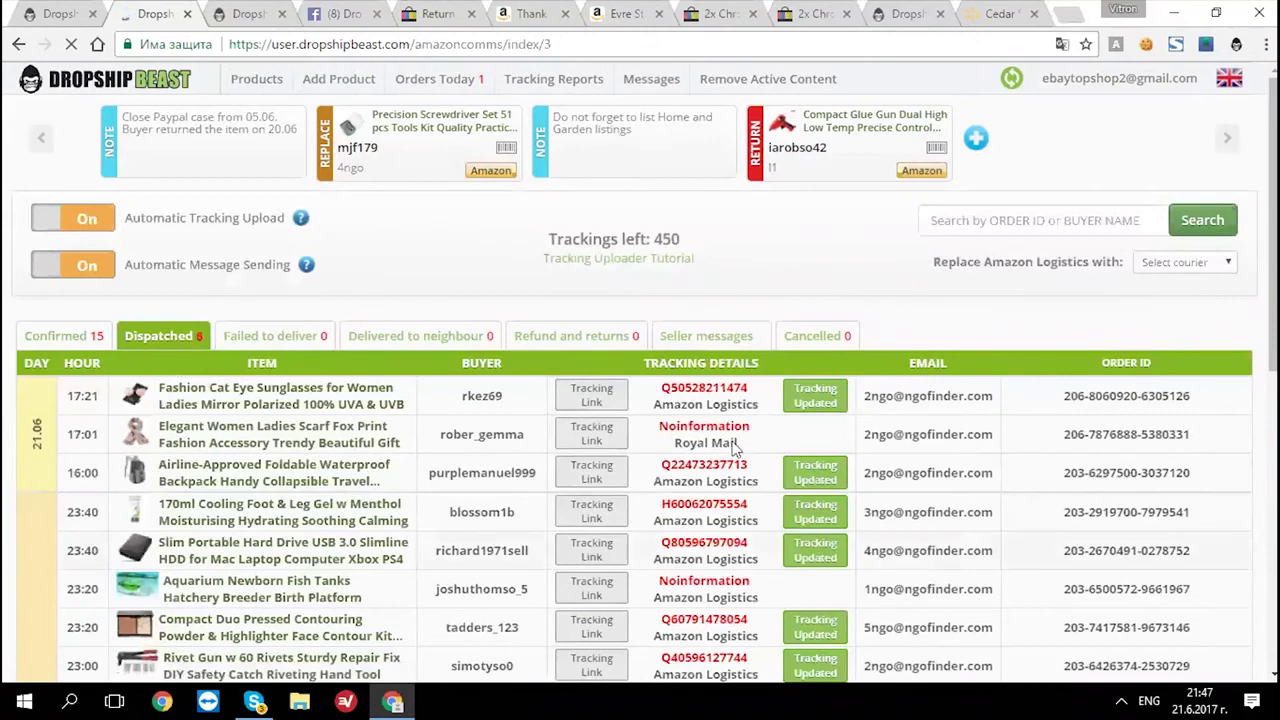
- Highlight the tracking number and courier of the dispatched 170ml Cooling Foot & Leg Gel order
{"action": "triple_click", "coordinate": [705, 512]}
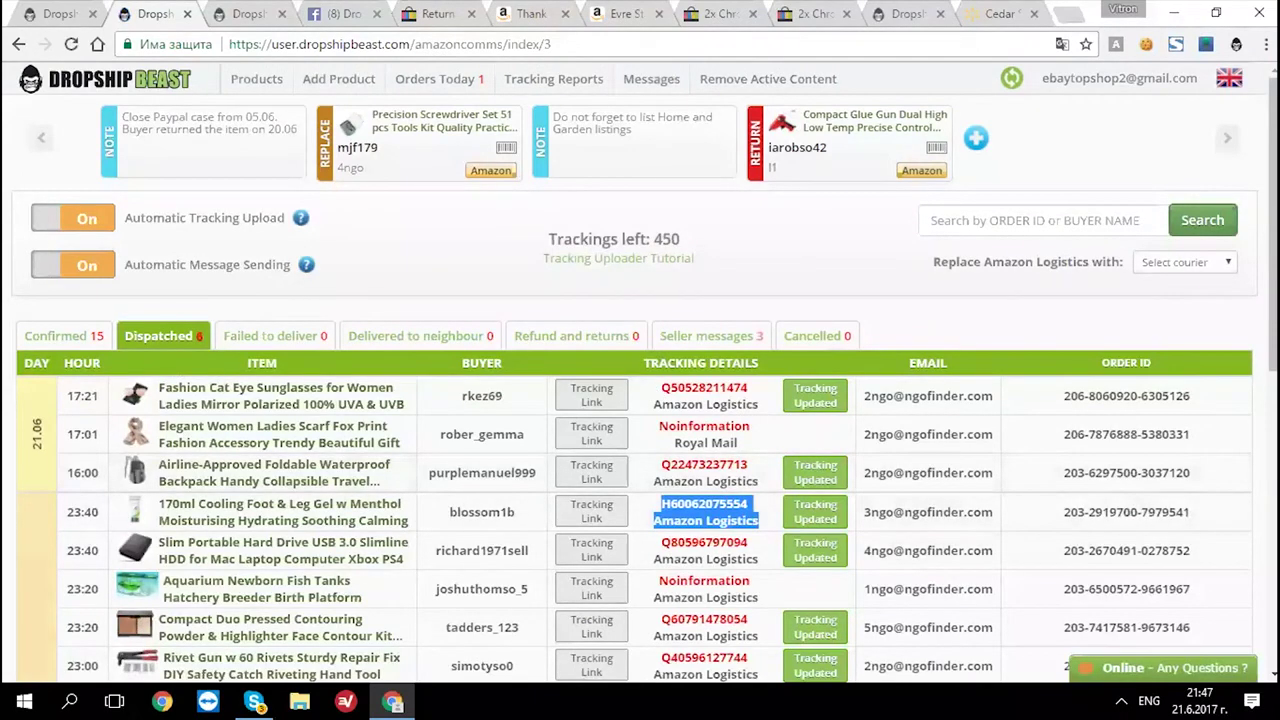
{"action": "left_click", "coordinate": [858, 462]}
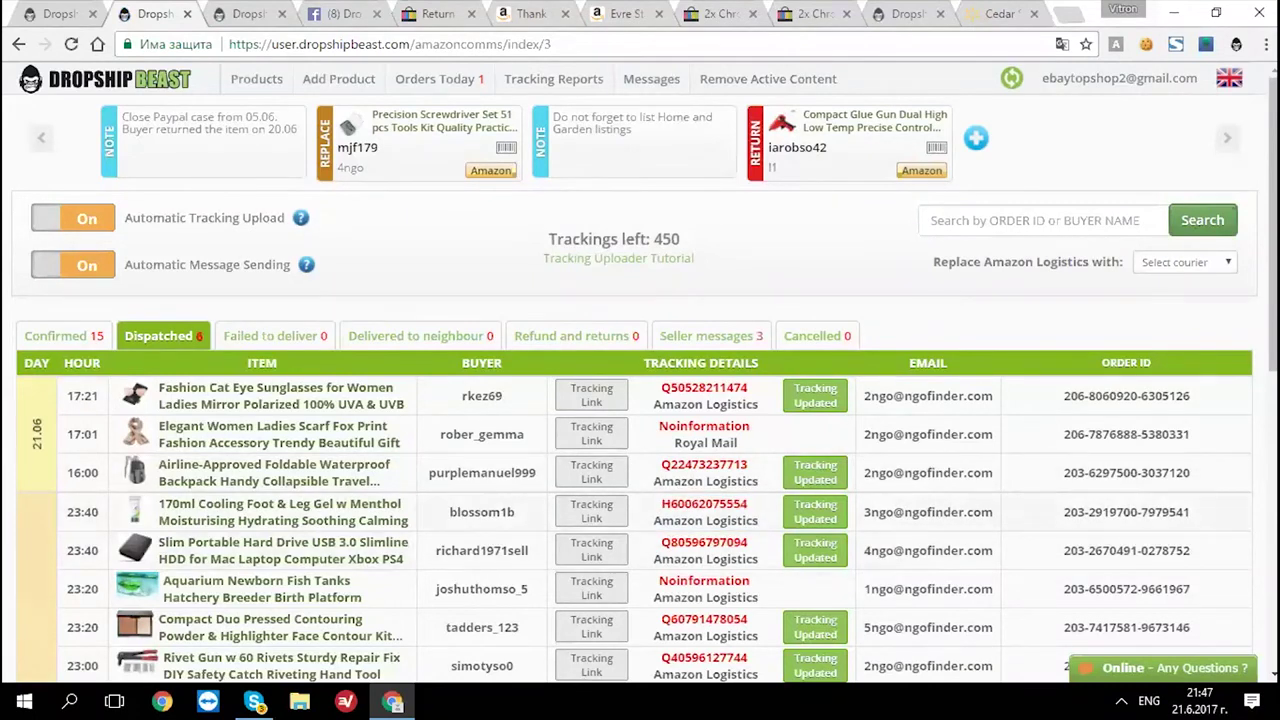
{"action": "triple_click", "coordinate": [705, 512]}
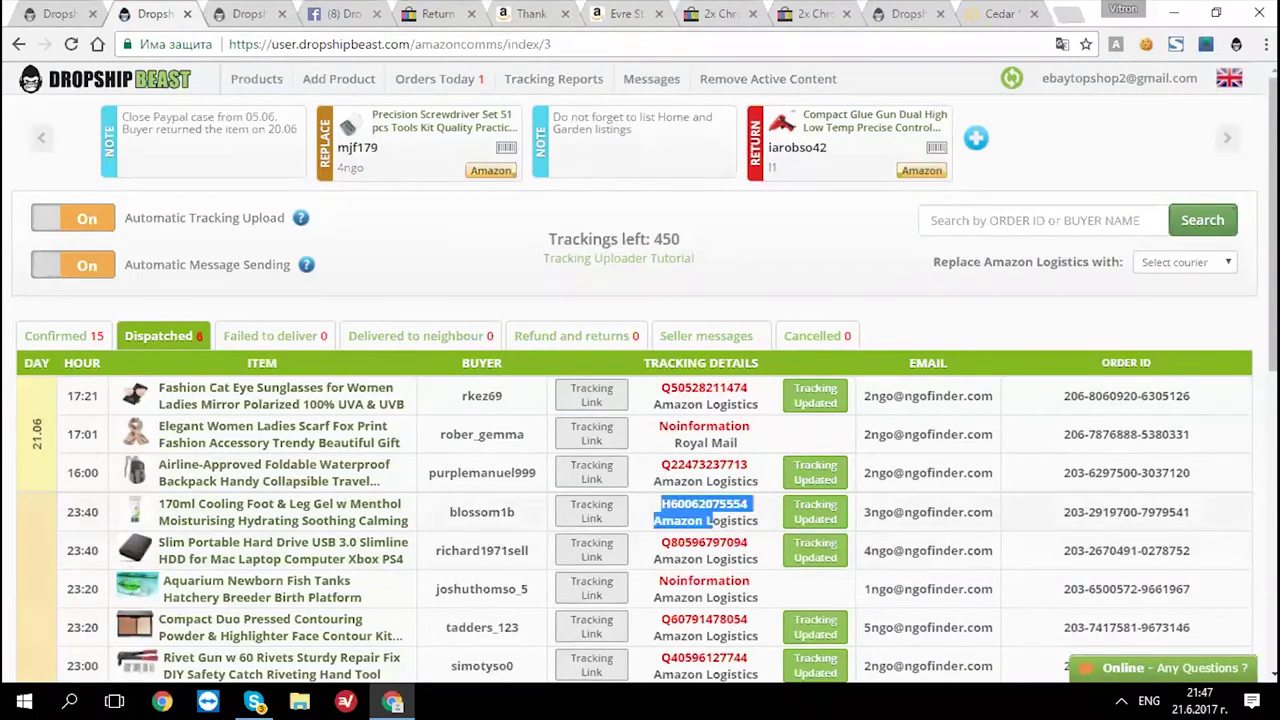
{"action": "left_click", "coordinate": [705, 512]}
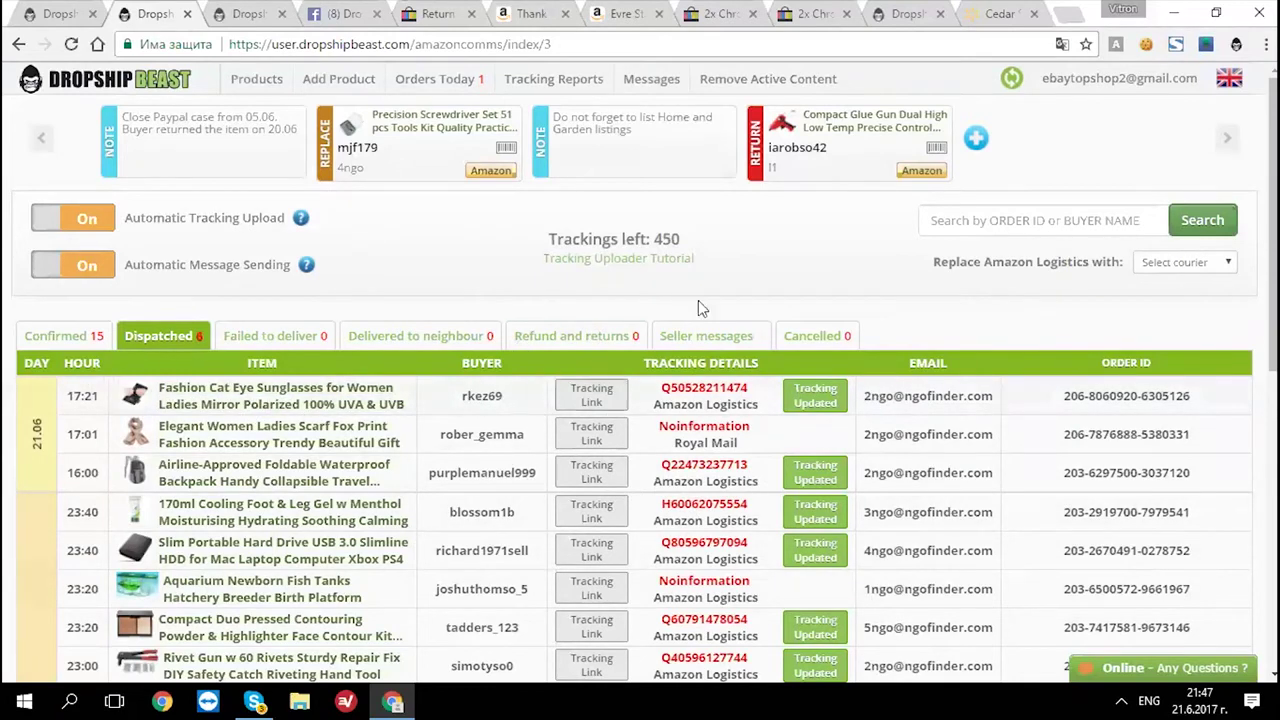
- Open the Amazon delivery tracking page of the dispatched Cat Eye Sunglasses order and examine its arrival status and shipment details
{"action": "left_click", "coordinate": [587, 404]}
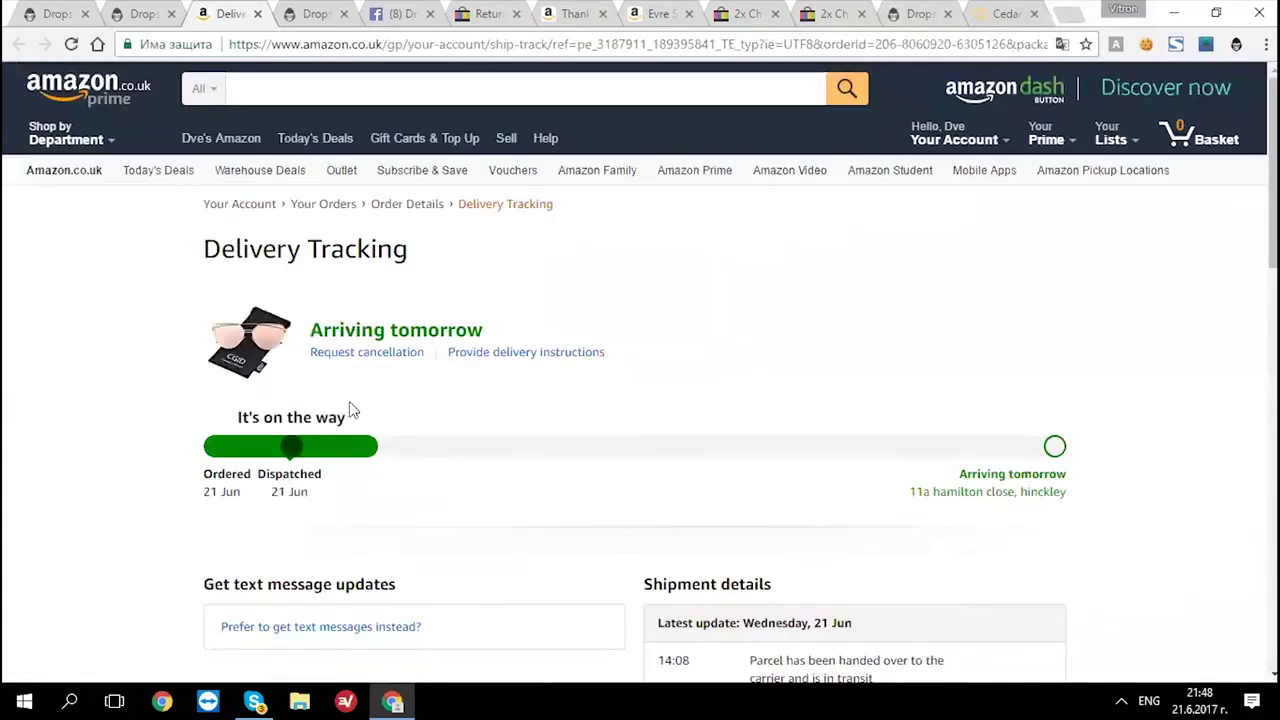
{"action": "left_click_drag", "start_coordinate": [311, 326], "coordinate": [506, 334]}
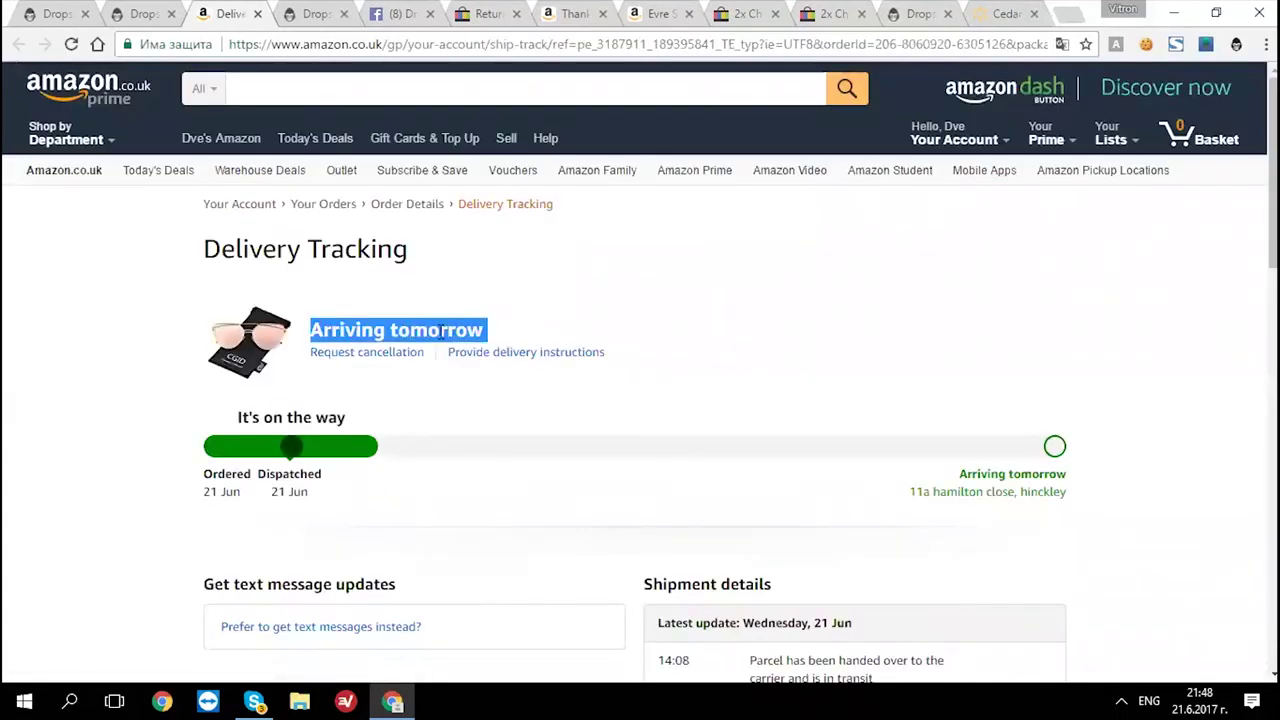
{"action": "left_click", "coordinate": [843, 434]}
{"action": "scroll", "coordinate": [843, 434], "scroll_direction": "down", "scroll_amount": 2}
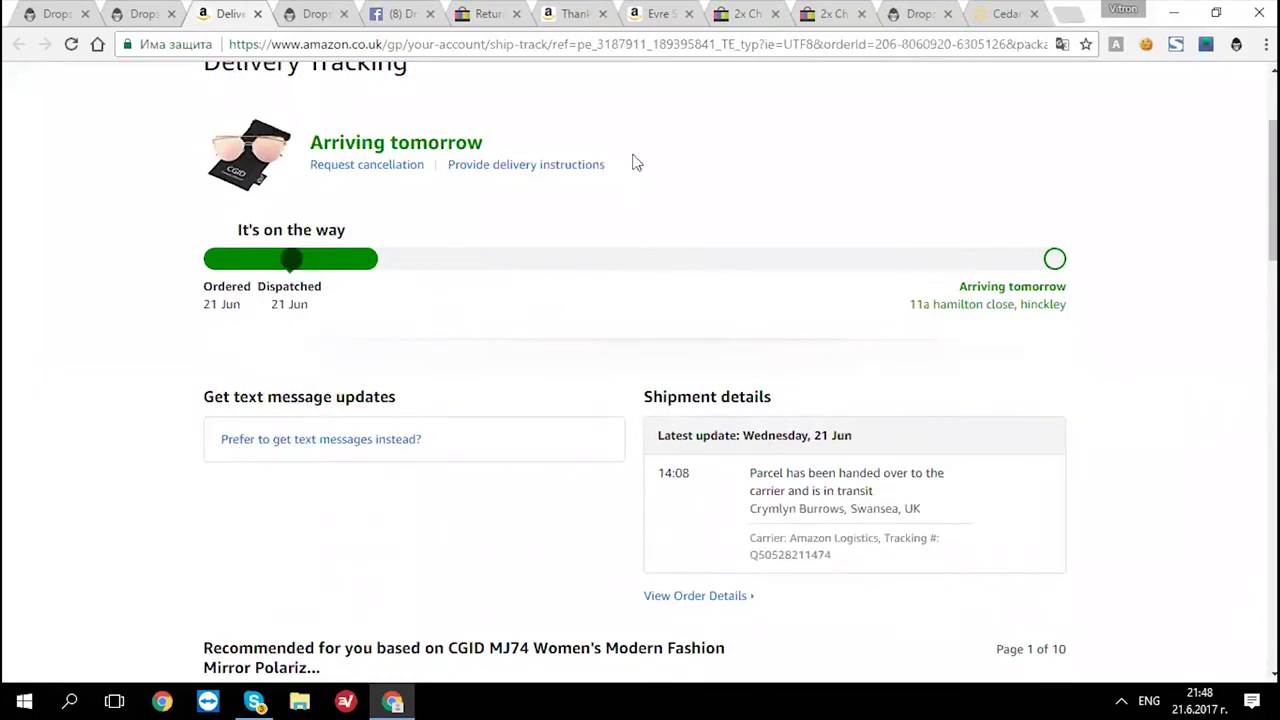
{"action": "scroll", "coordinate": [454, 251], "scroll_direction": "up", "scroll_amount": 2}
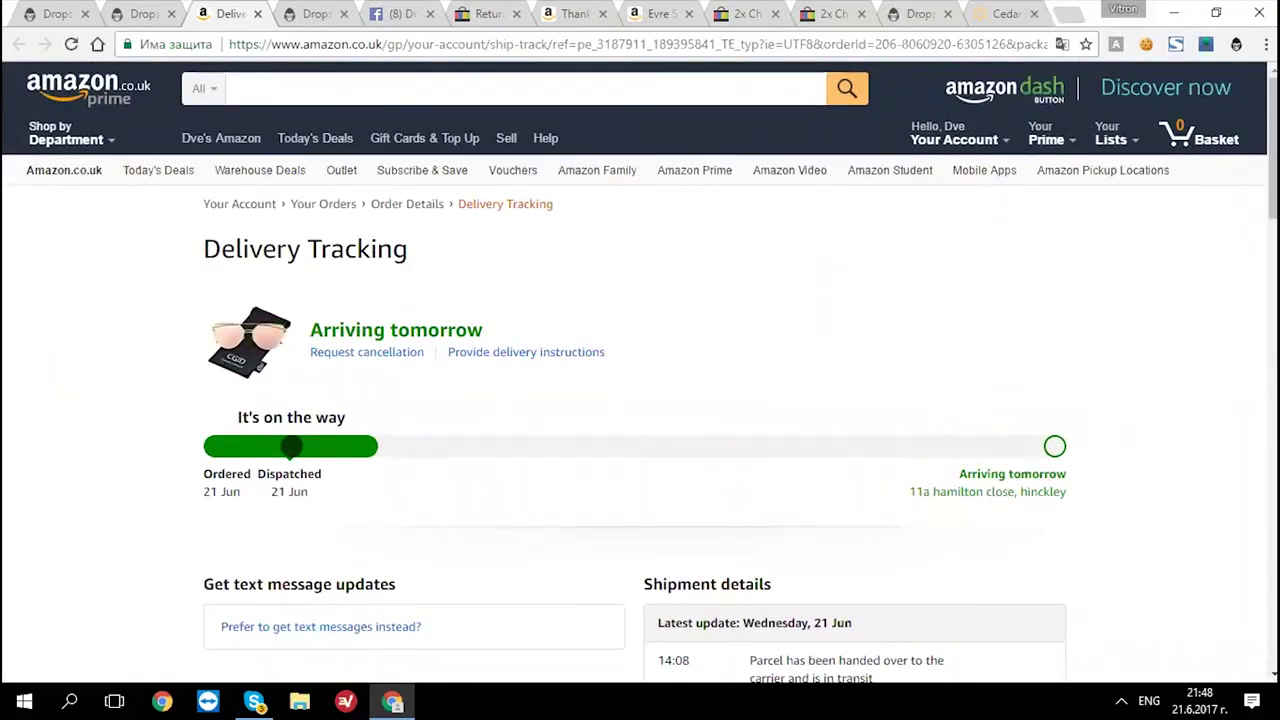
{"action": "scroll", "coordinate": [814, 294], "scroll_direction": "down", "scroll_amount": 1}
{"action": "scroll", "coordinate": [450, 250], "scroll_direction": "up", "scroll_amount": 1}
- Highlight the tracking page's web address, review the shipment details and return to DropshipBeast's dispatched orders
{"action": "left_click", "coordinate": [296, 50]}
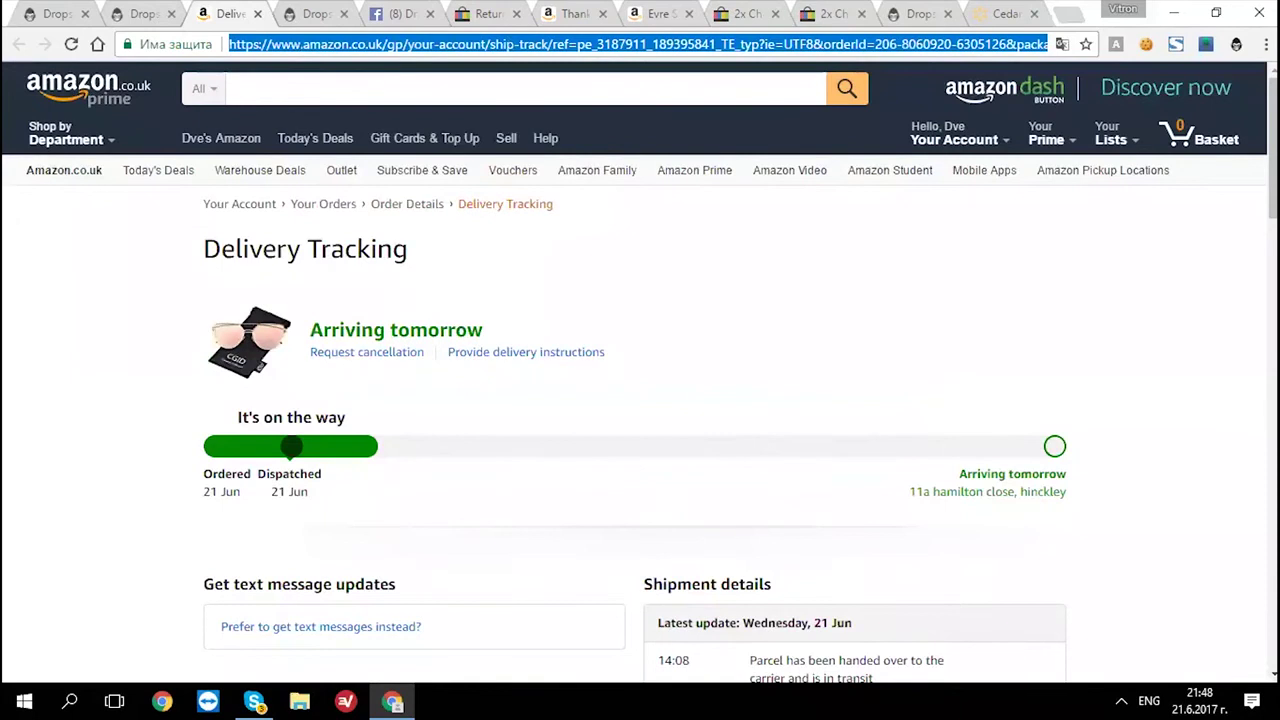
{"action": "left_click", "coordinate": [852, 345]}
{"action": "scroll", "coordinate": [408, 460], "scroll_direction": "down", "scroll_amount": 3}
{"action": "scroll", "coordinate": [677, 369], "scroll_direction": "up", "scroll_amount": 1}
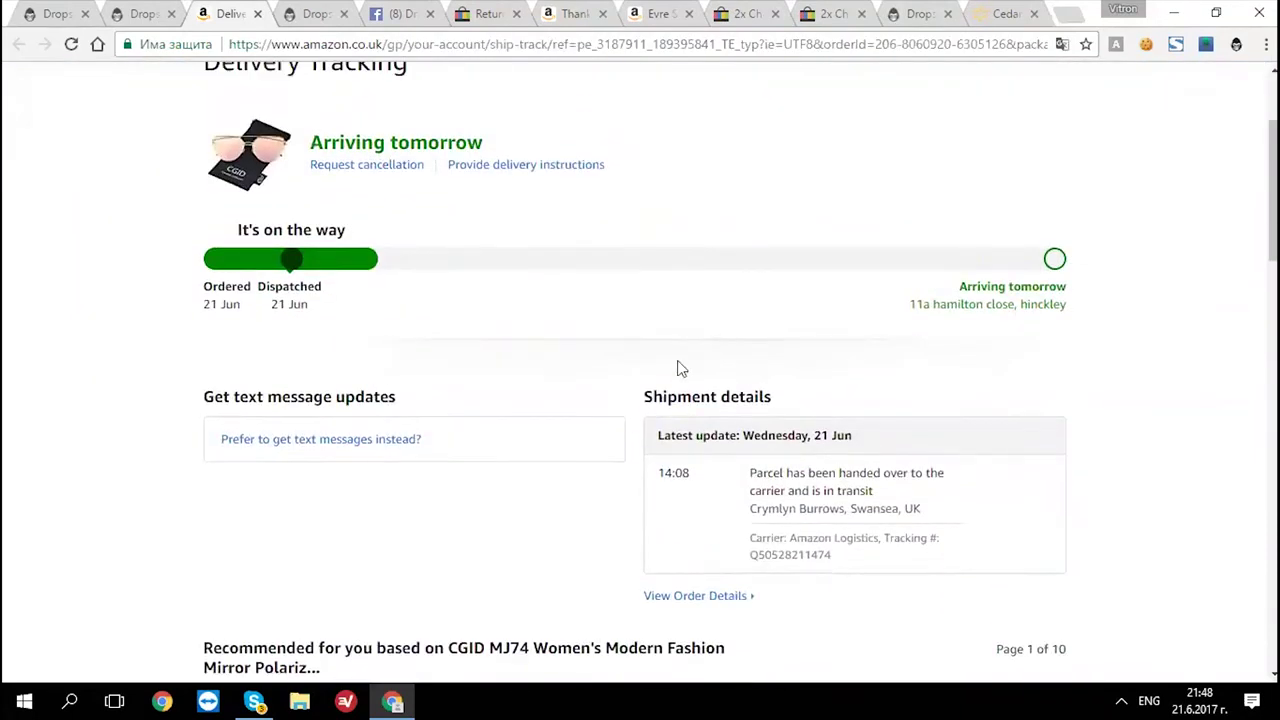
{"action": "scroll", "coordinate": [677, 369], "scroll_direction": "up", "scroll_amount": 2}
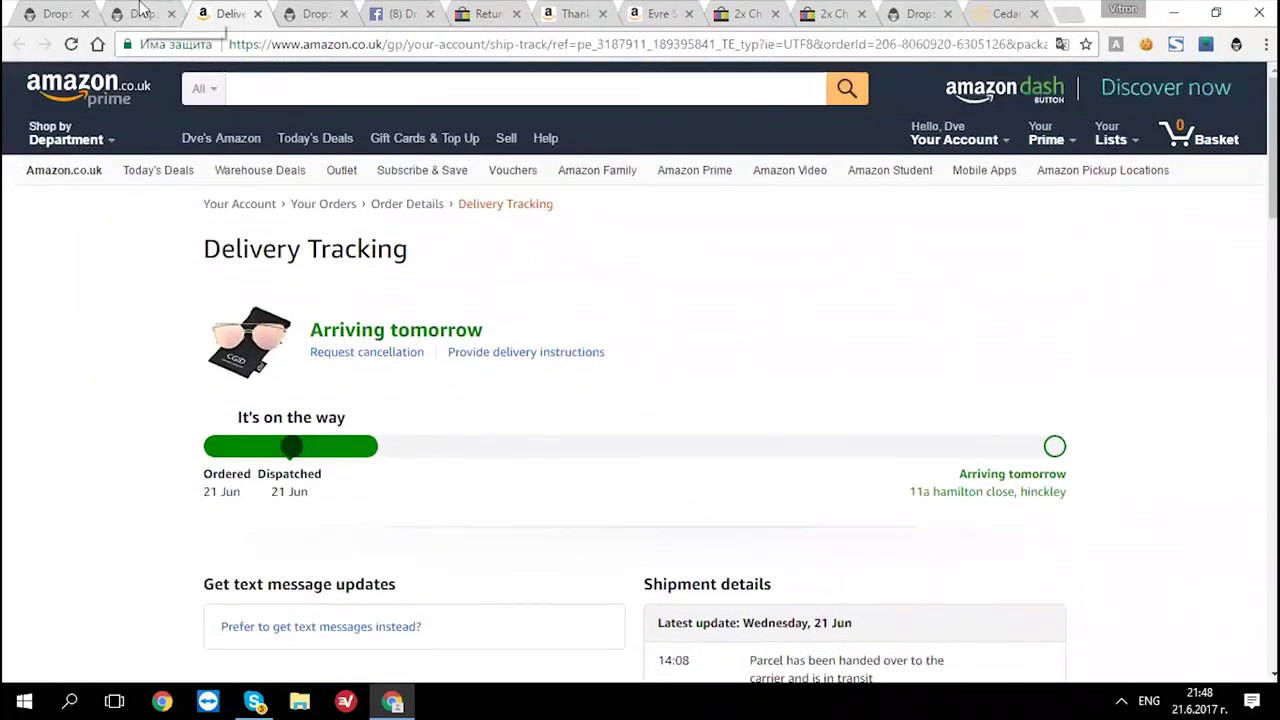
{"action": "left_click", "coordinate": [143, 12]}
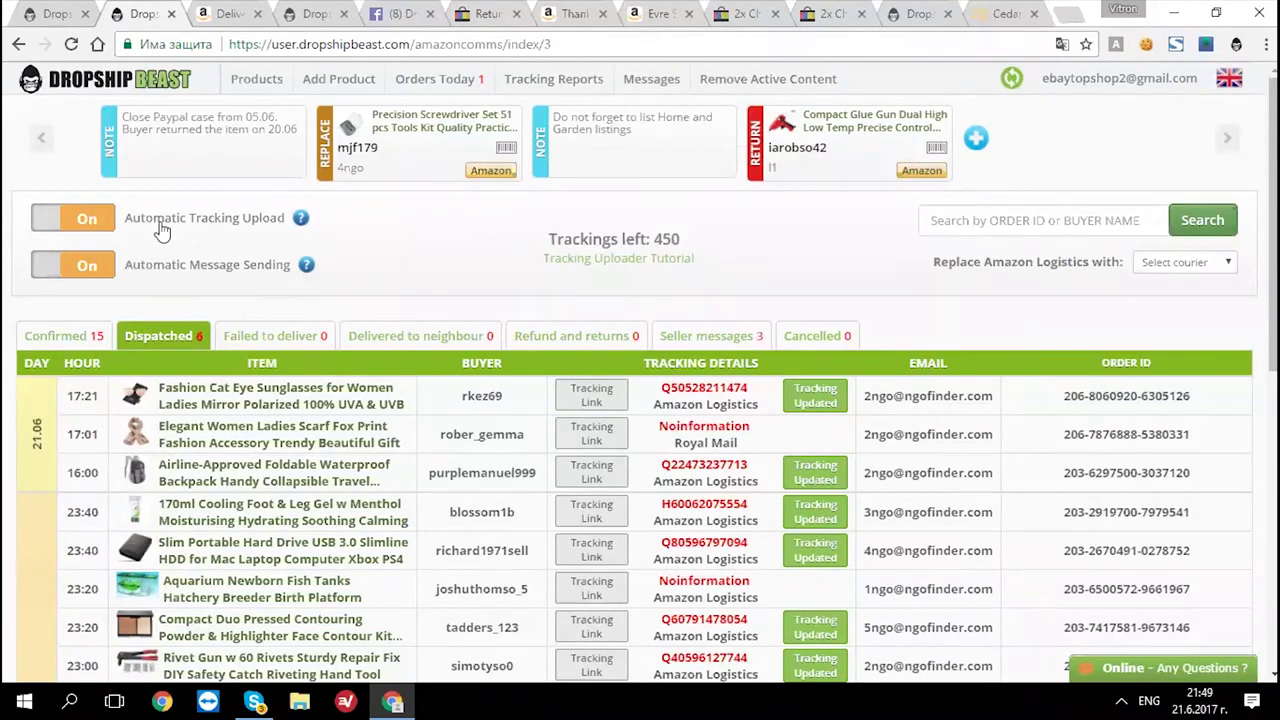
- Load the demo version of DropshipBeast at demo.dropshipbeast.com and open its tracking reports
{"action": "left_click", "coordinate": [315, 14]}
{"action": "left_click", "coordinate": [283, 44]}
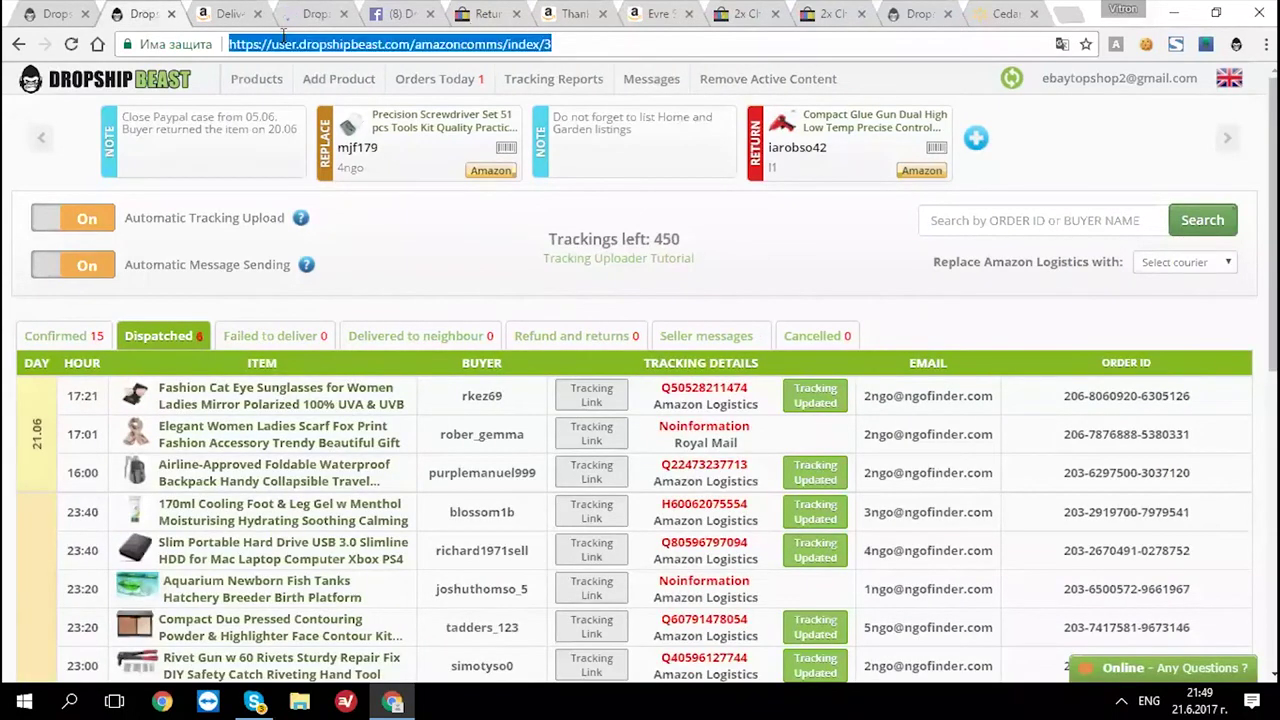
{"action": "type", "text": "demo"}
{"action": "key", "text": "Return"}
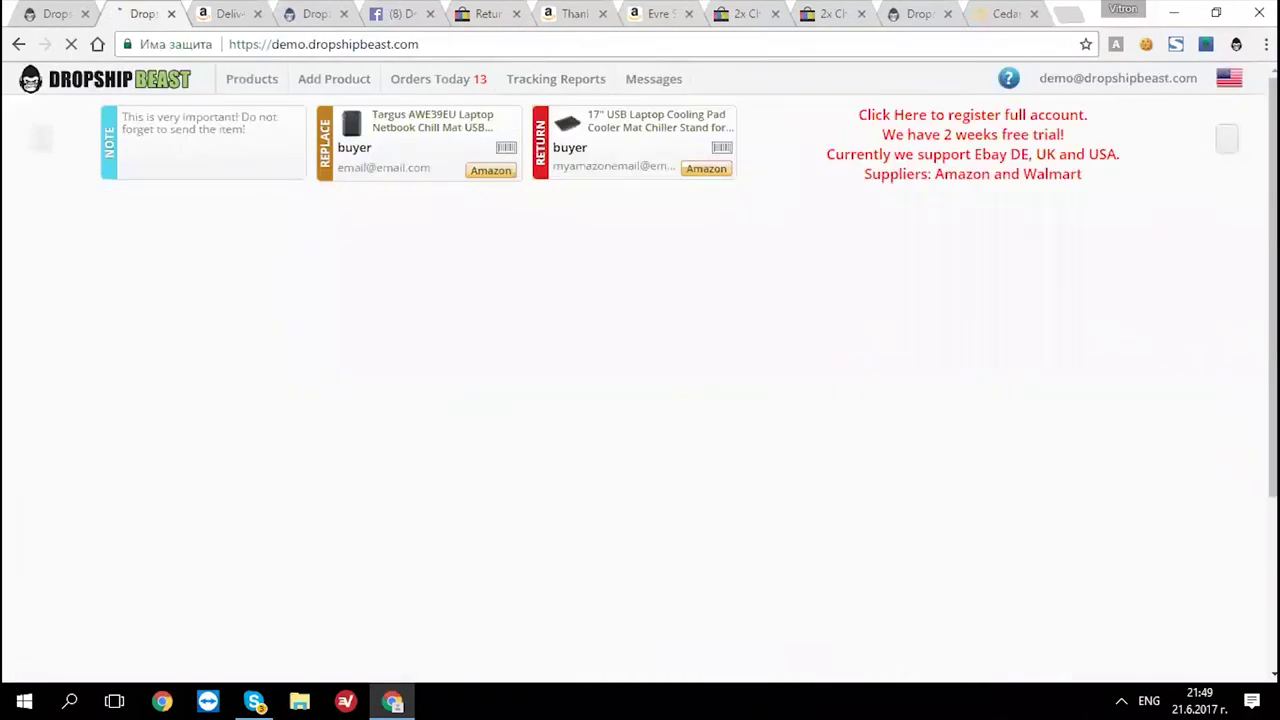
{"action": "left_click", "coordinate": [551, 84]}
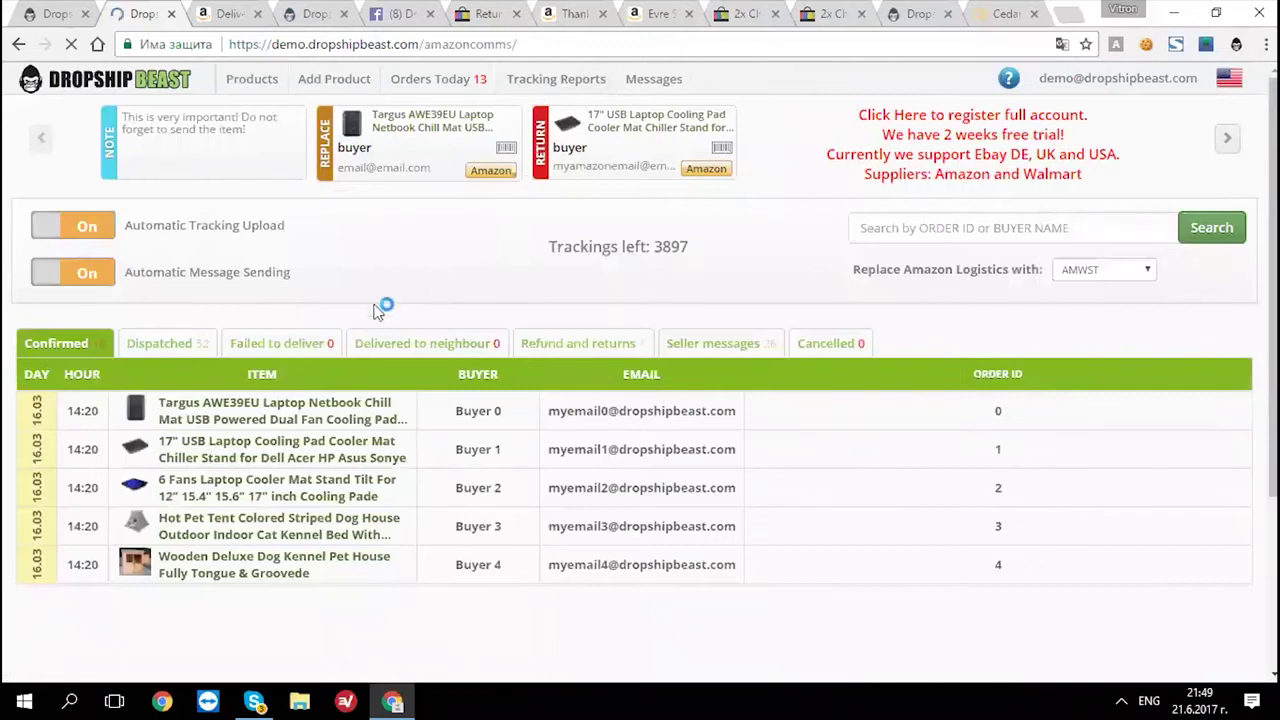
- List the orders delivered to a neighbour and highlight the buyer message of the first Targus AWE39EU cooling pad order
{"action": "left_click", "coordinate": [428, 343]}
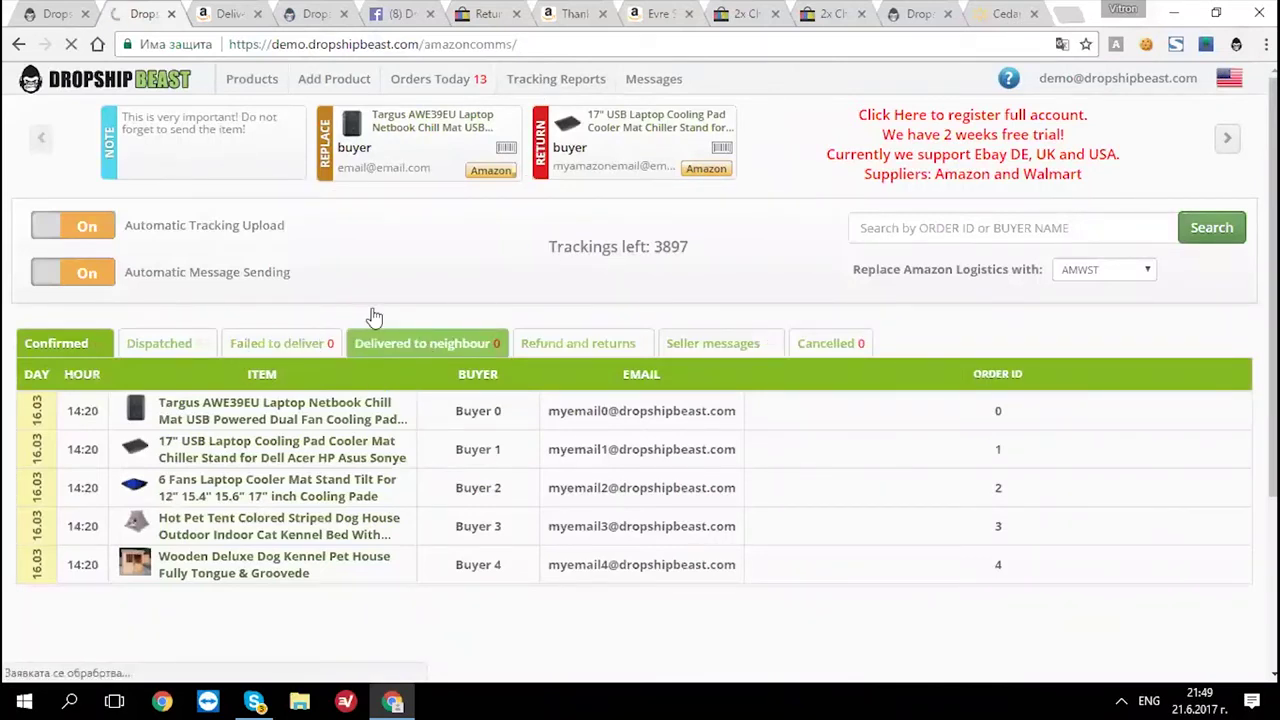
{"action": "left_click", "coordinate": [372, 350]}
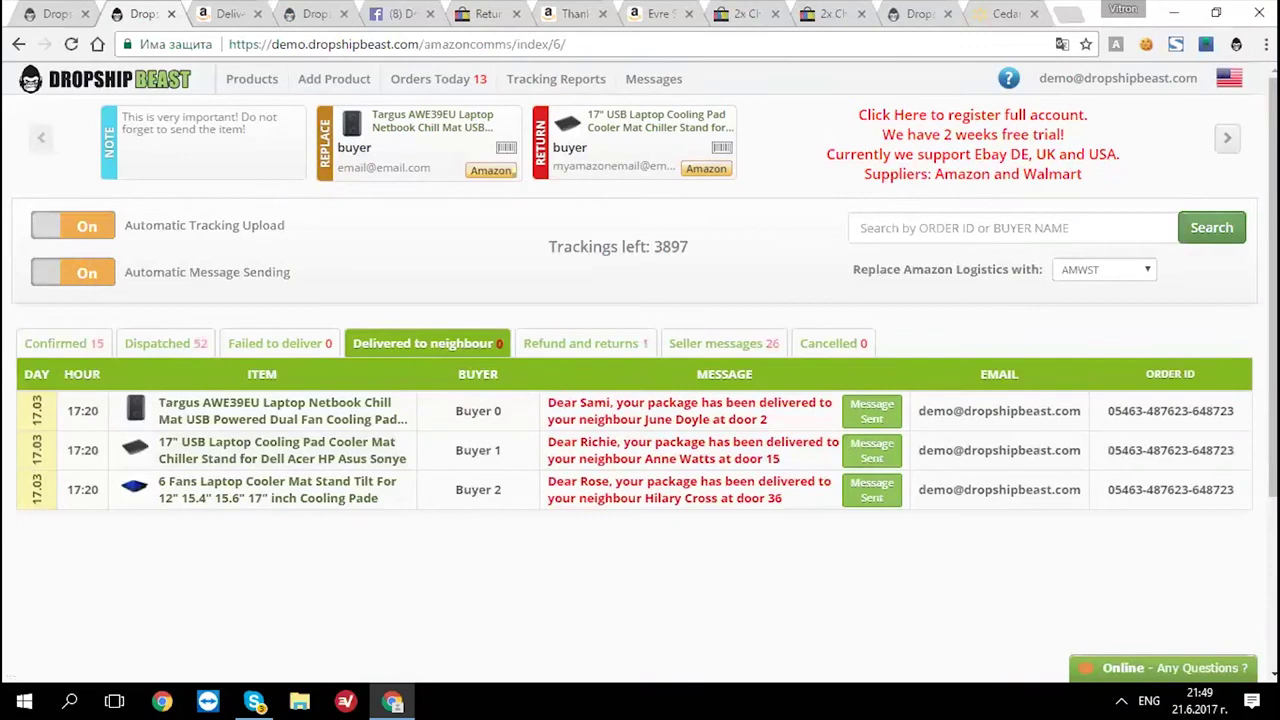
{"action": "left_click_drag", "start_coordinate": [547, 402], "coordinate": [607, 404]}
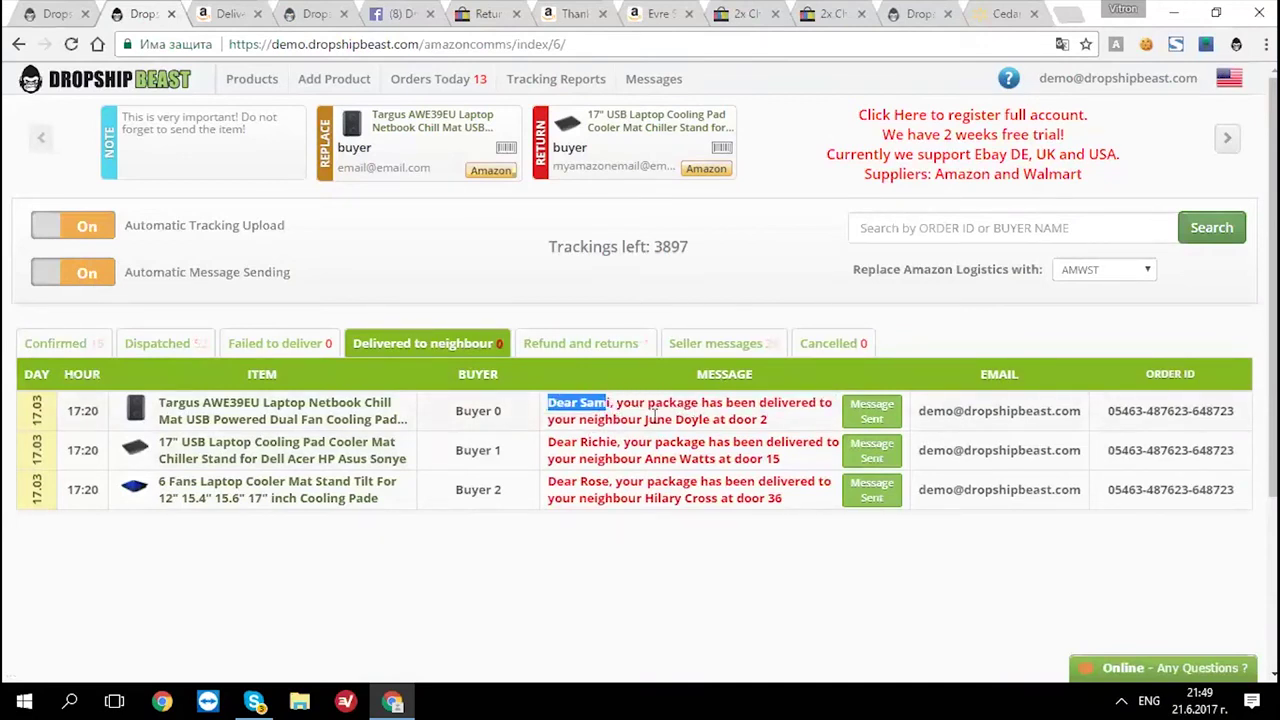
{"action": "left_click_drag", "start_coordinate": [571, 419], "coordinate": [543, 403]}
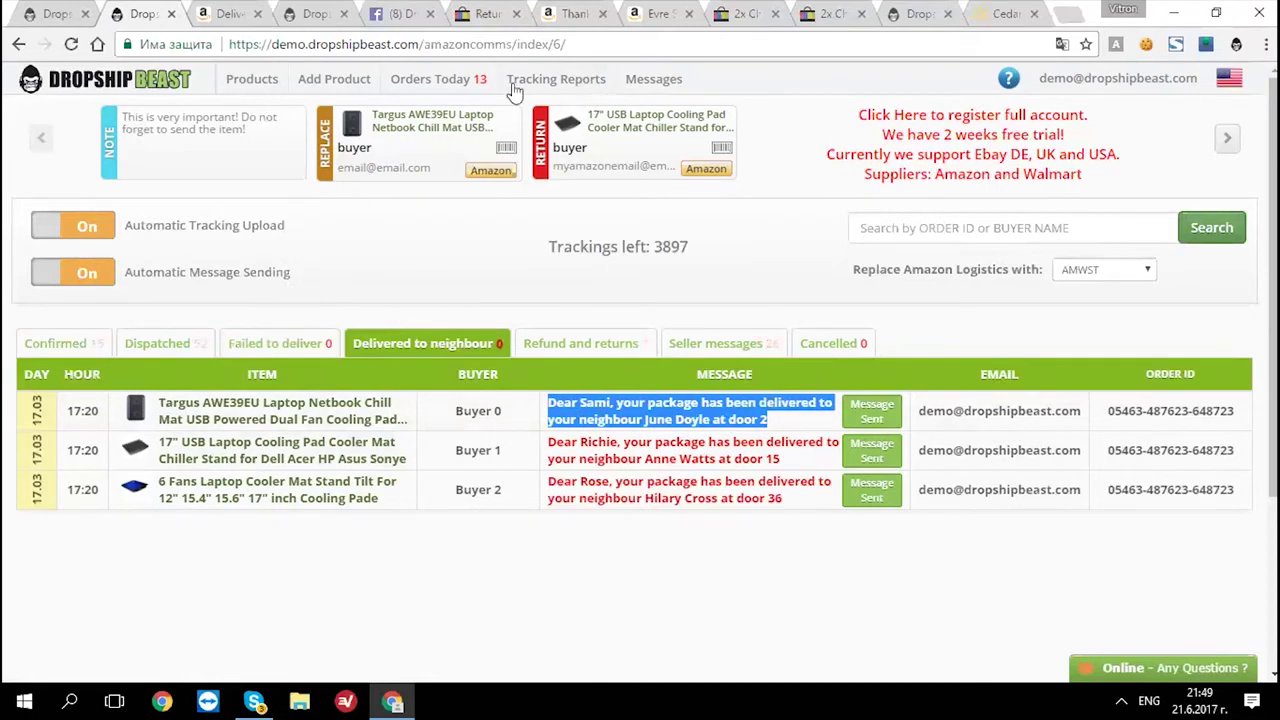
{"action": "left_click", "coordinate": [680, 413]}
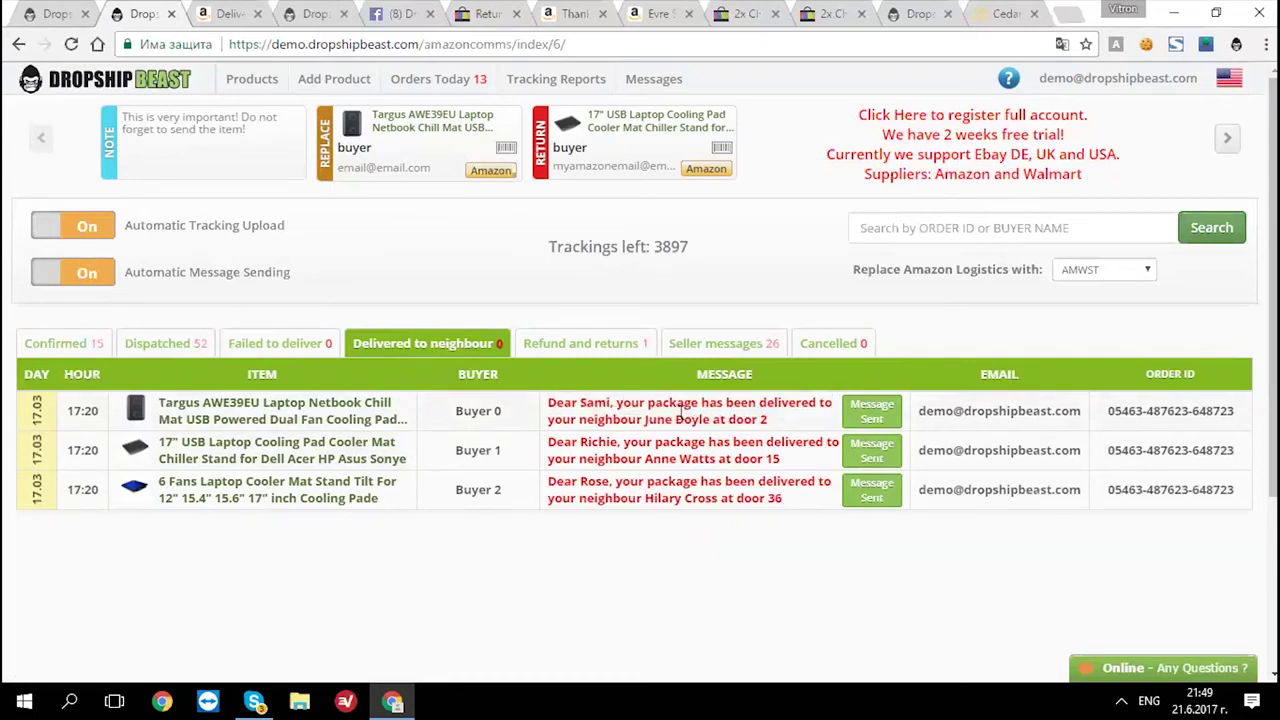
- List the orders that failed to deliver and review the delivery attempt message sent for the Targus AWE39EU order
{"action": "left_click", "coordinate": [260, 343]}
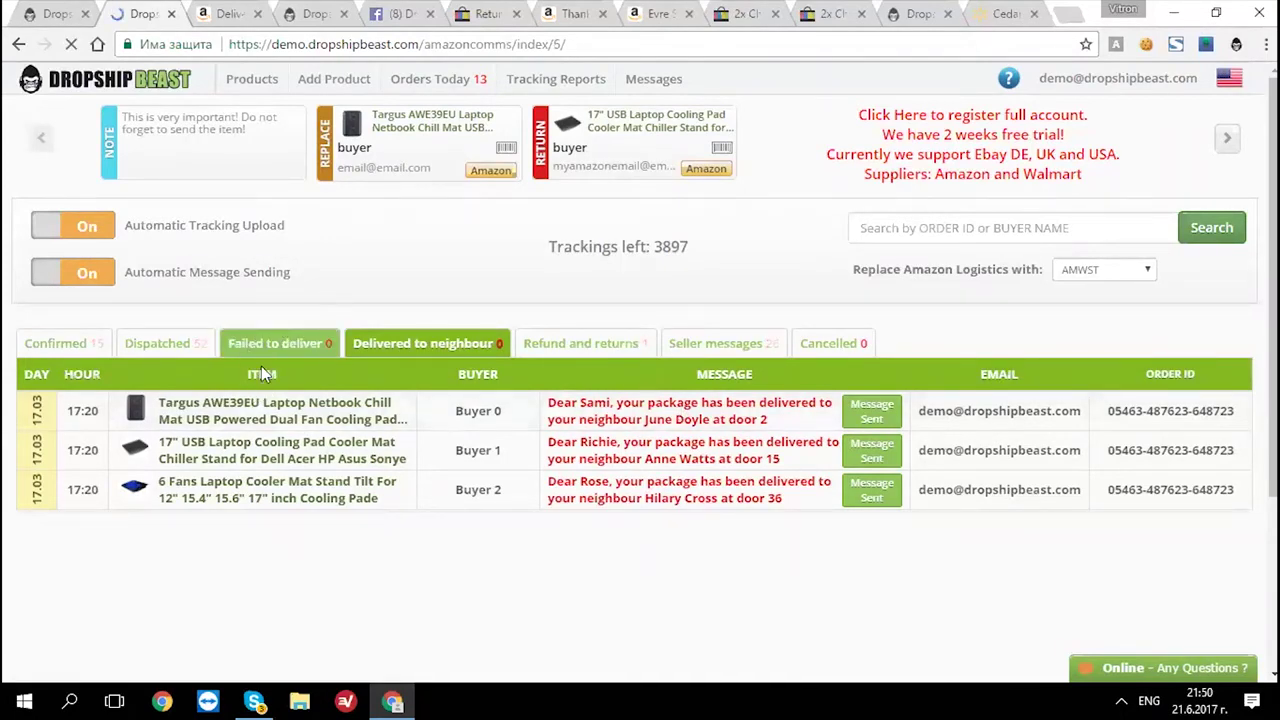
{"action": "left_click_drag", "start_coordinate": [538, 412], "coordinate": [766, 457]}
{"action": "left_click", "coordinate": [772, 456]}
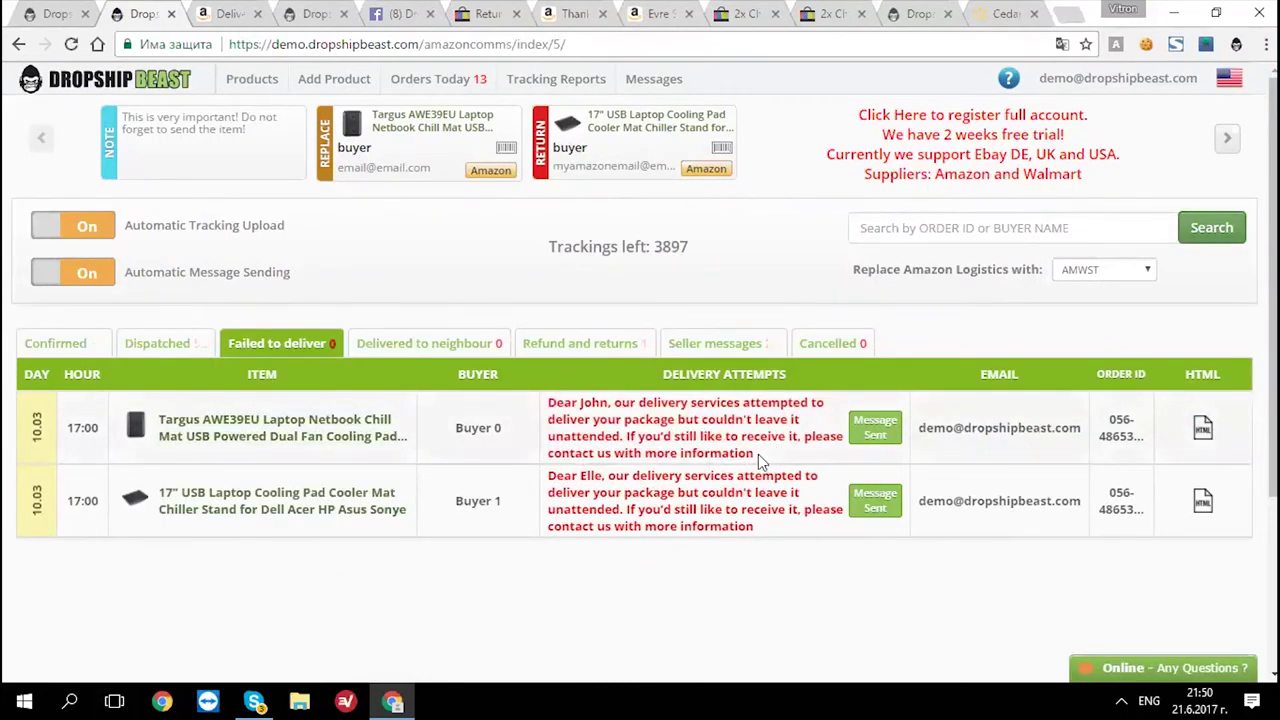
- List the refunds and returns and highlight the accepted return request message of the Targus AWE39EU order
{"action": "left_click", "coordinate": [570, 343]}
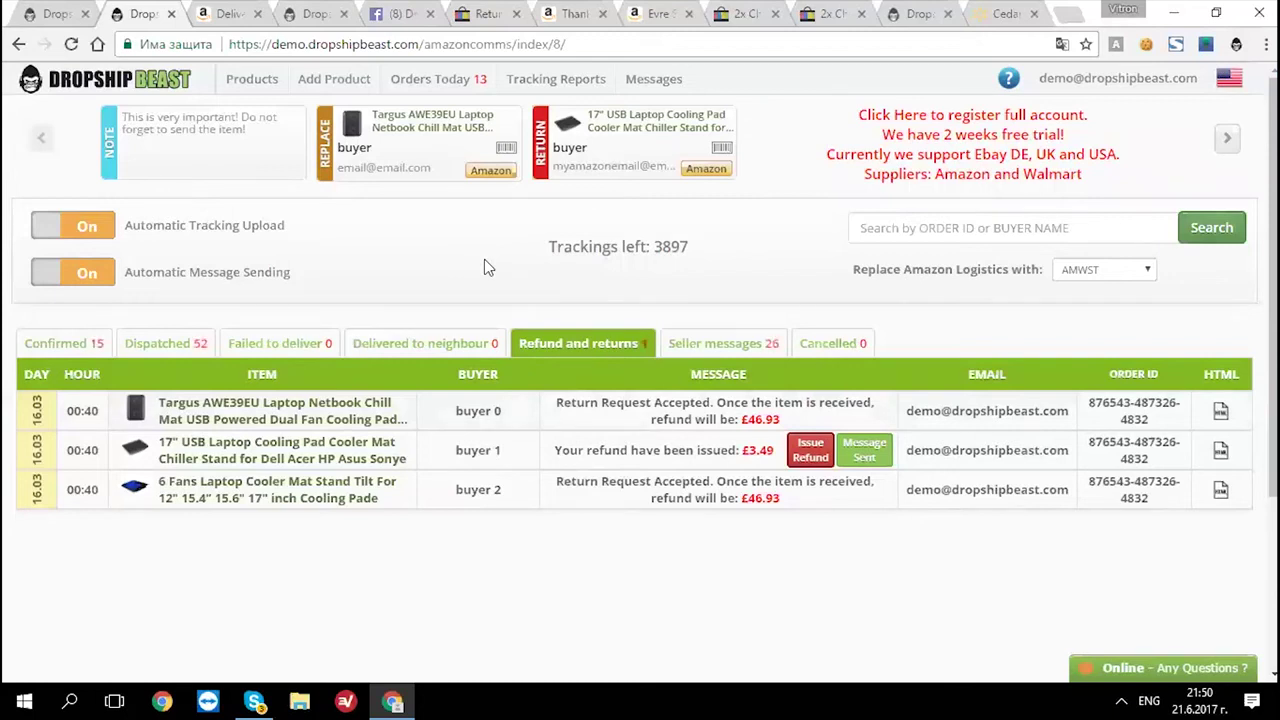
{"action": "triple_click", "coordinate": [555, 404]}
{"action": "left_click", "coordinate": [555, 404]}
{"action": "left_click_drag", "start_coordinate": [555, 404], "coordinate": [880, 418]}
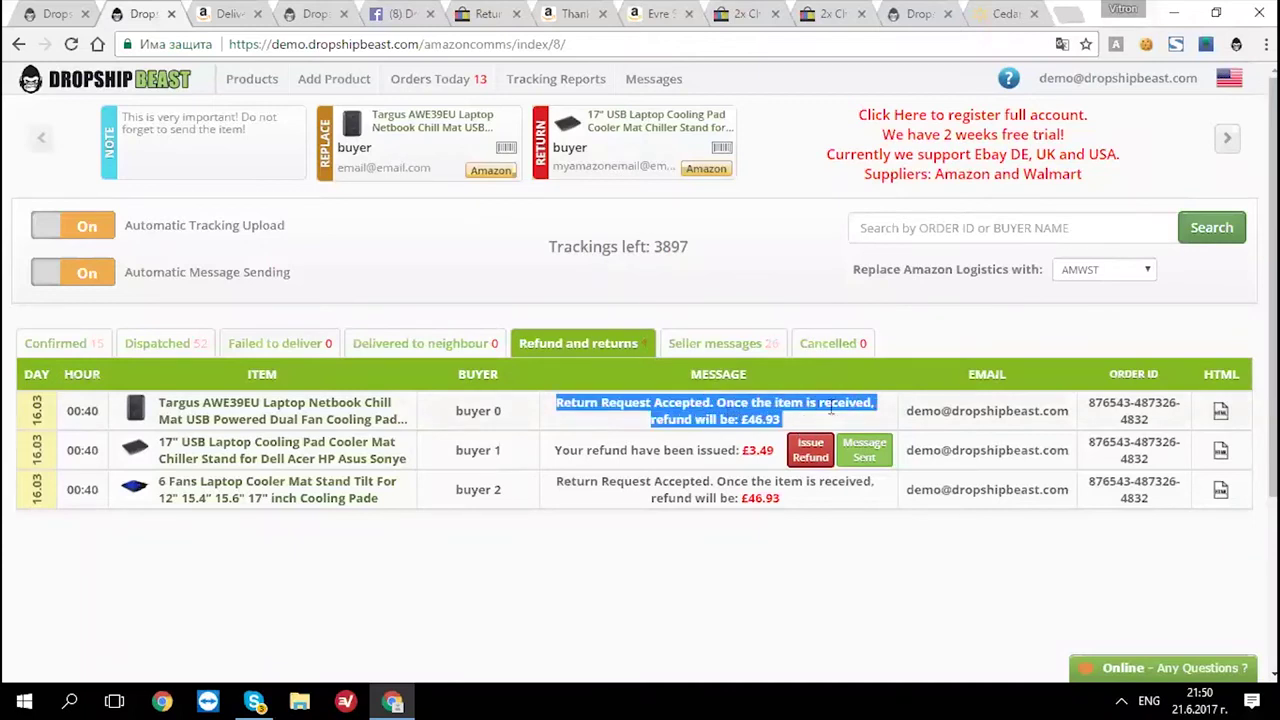
{"action": "left_click", "coordinate": [641, 404]}
{"action": "left_click_drag", "start_coordinate": [641, 404], "coordinate": [792, 423]}
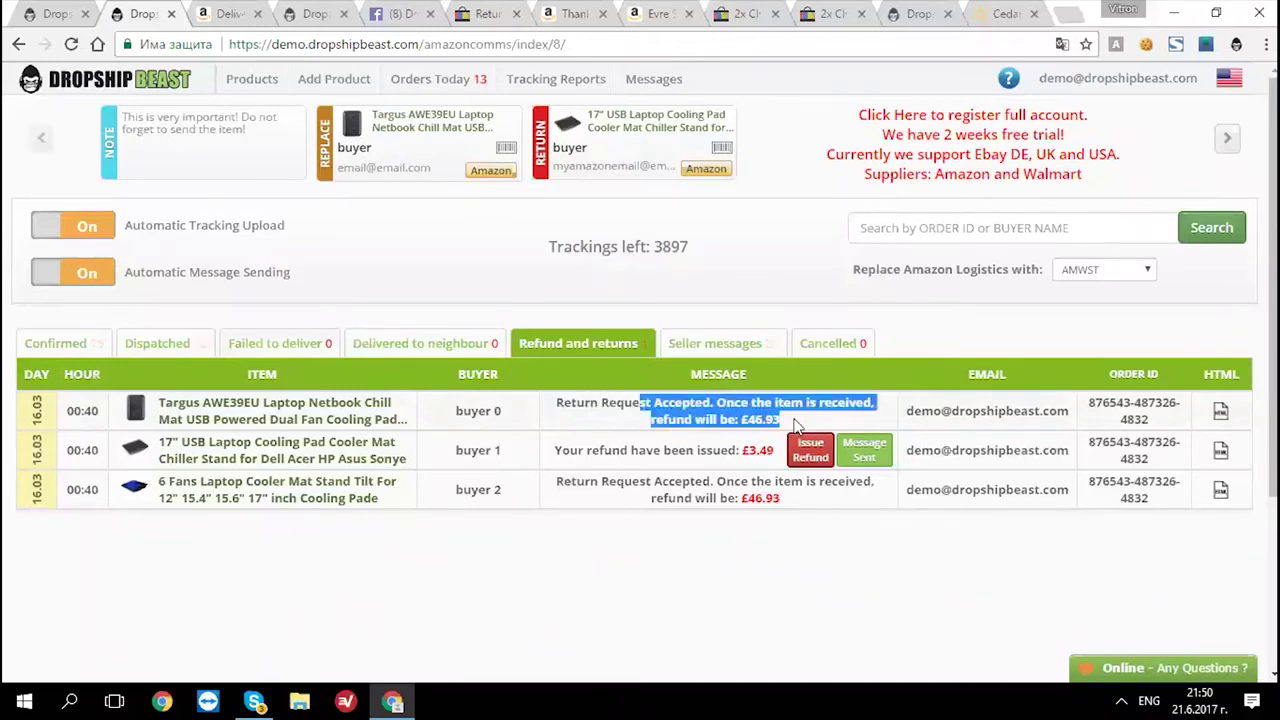
{"action": "left_click", "coordinate": [797, 425]}
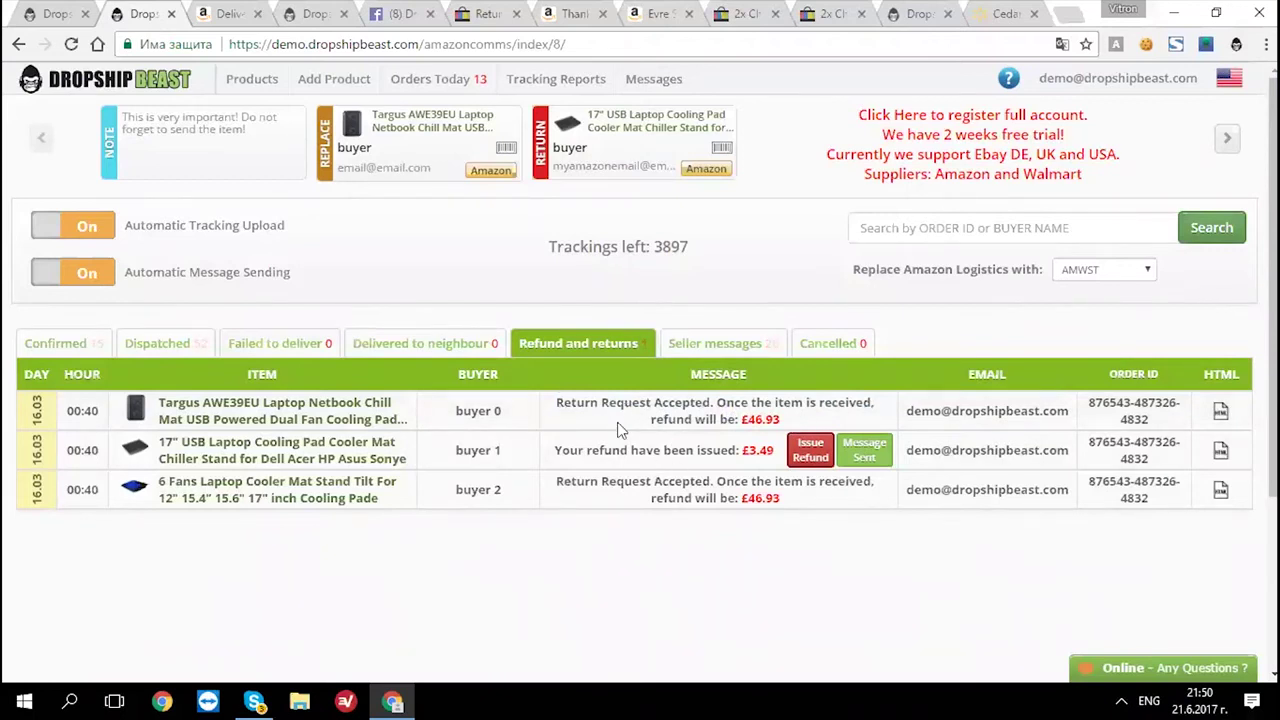
- Examine the issued refund message and refund option of the 17" USB Laptop Cooling Pad order
{"action": "mouse_move", "coordinate": [554, 451]}
{"action": "left_mouse_down"}
{"action": "mouse_move", "coordinate": [778, 455]}
{"action": "mouse_move", "coordinate": [556, 451]}
{"action": "left_mouse_up"}
{"action": "left_click", "coordinate": [556, 451]}
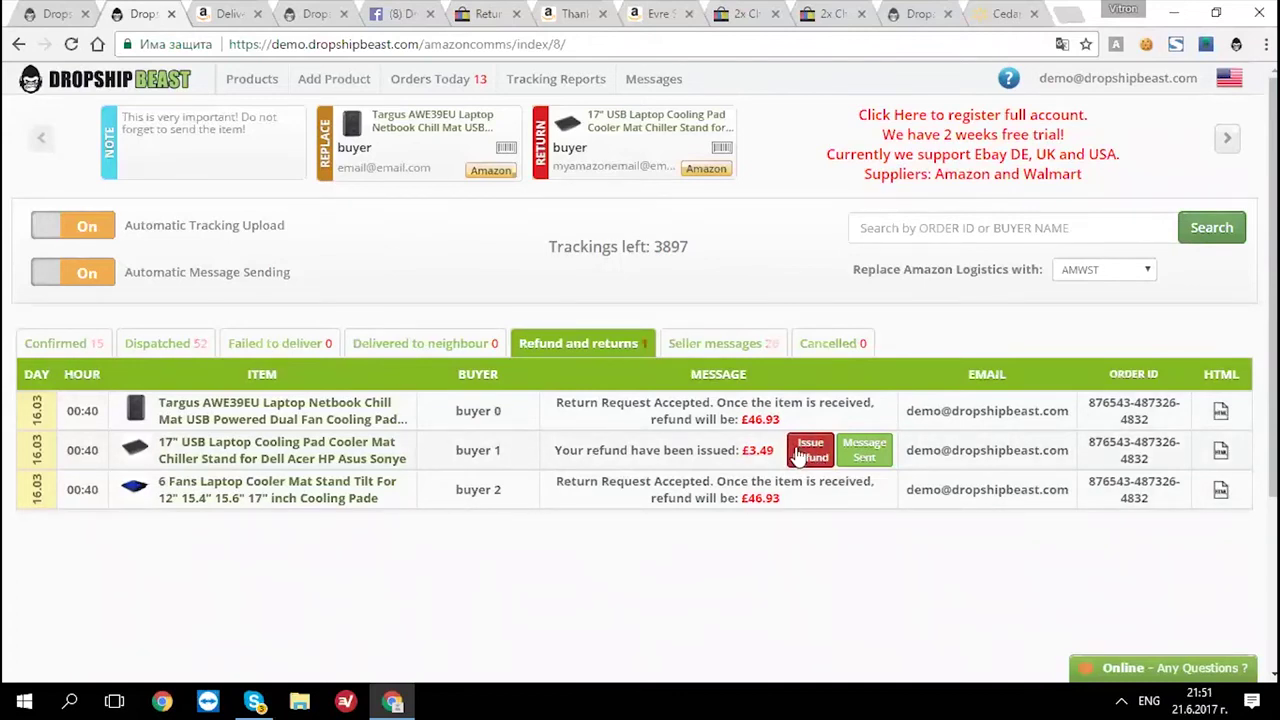
{"action": "mouse_move", "coordinate": [661, 261]}
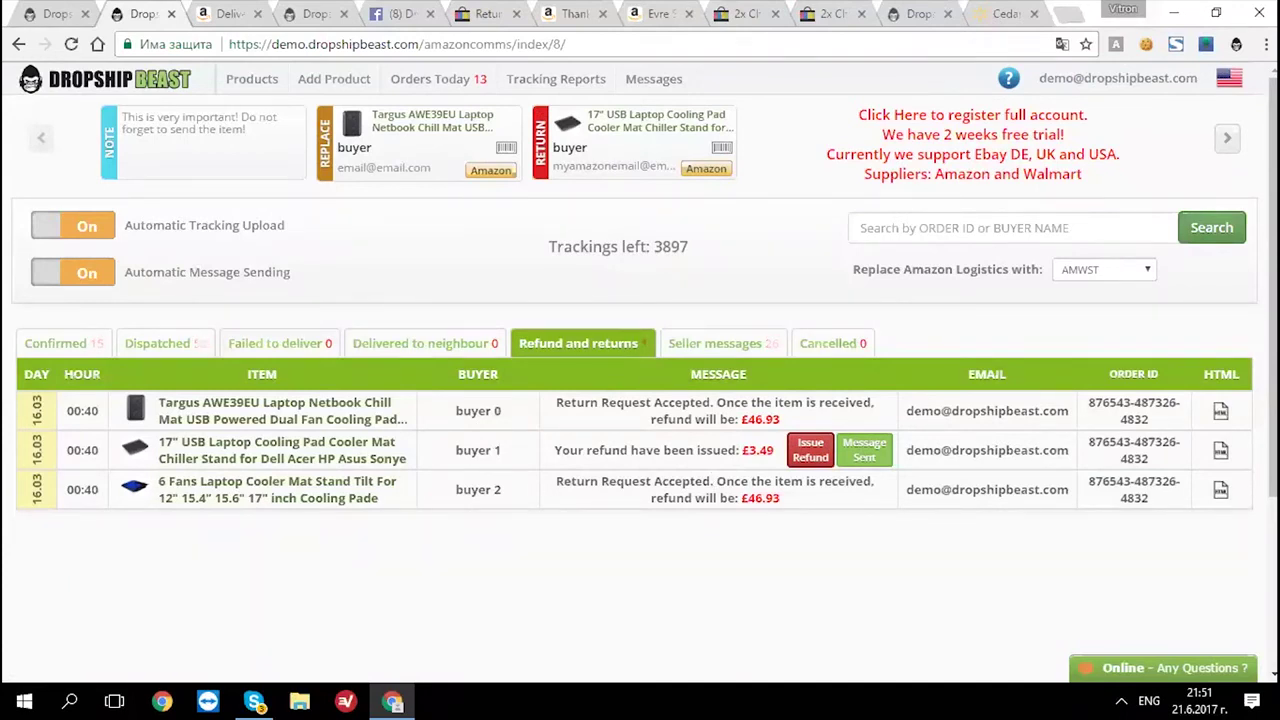
- List the cancelled orders and highlight the cancellation message of the Targus AWE39EU order
{"action": "left_click", "coordinate": [825, 343]}
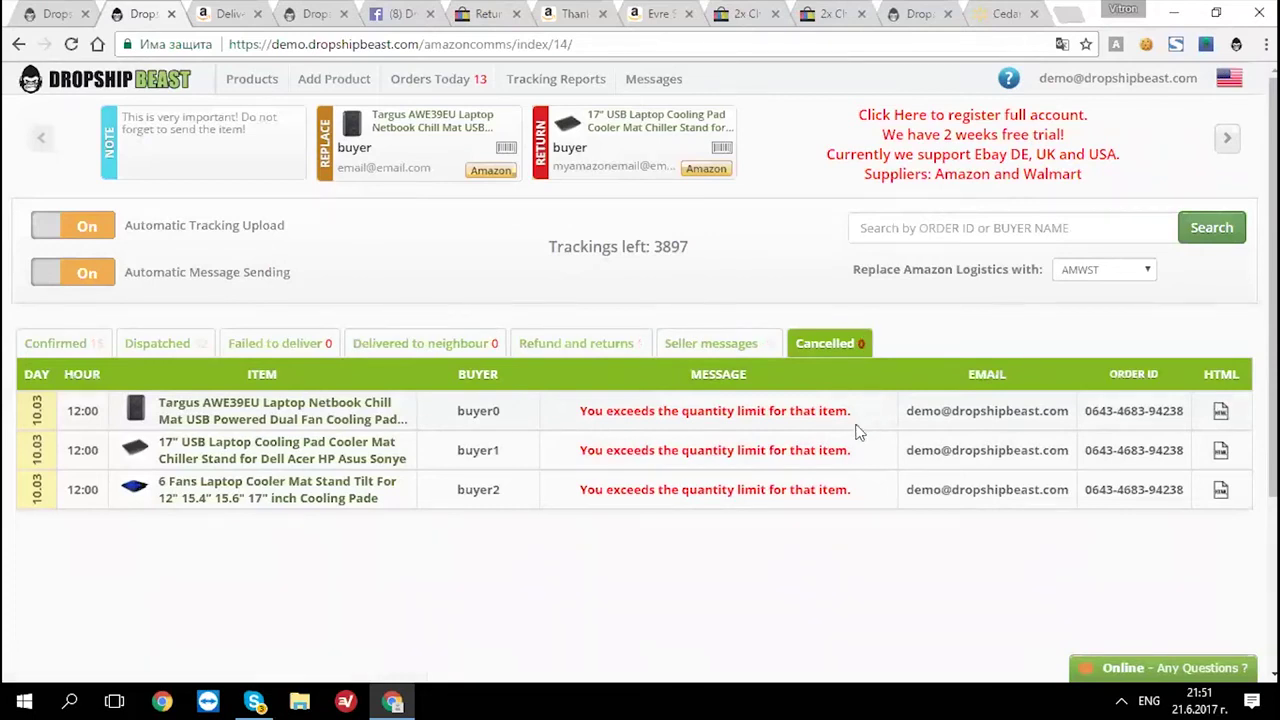
{"action": "left_click_drag", "start_coordinate": [560, 420], "coordinate": [862, 420]}
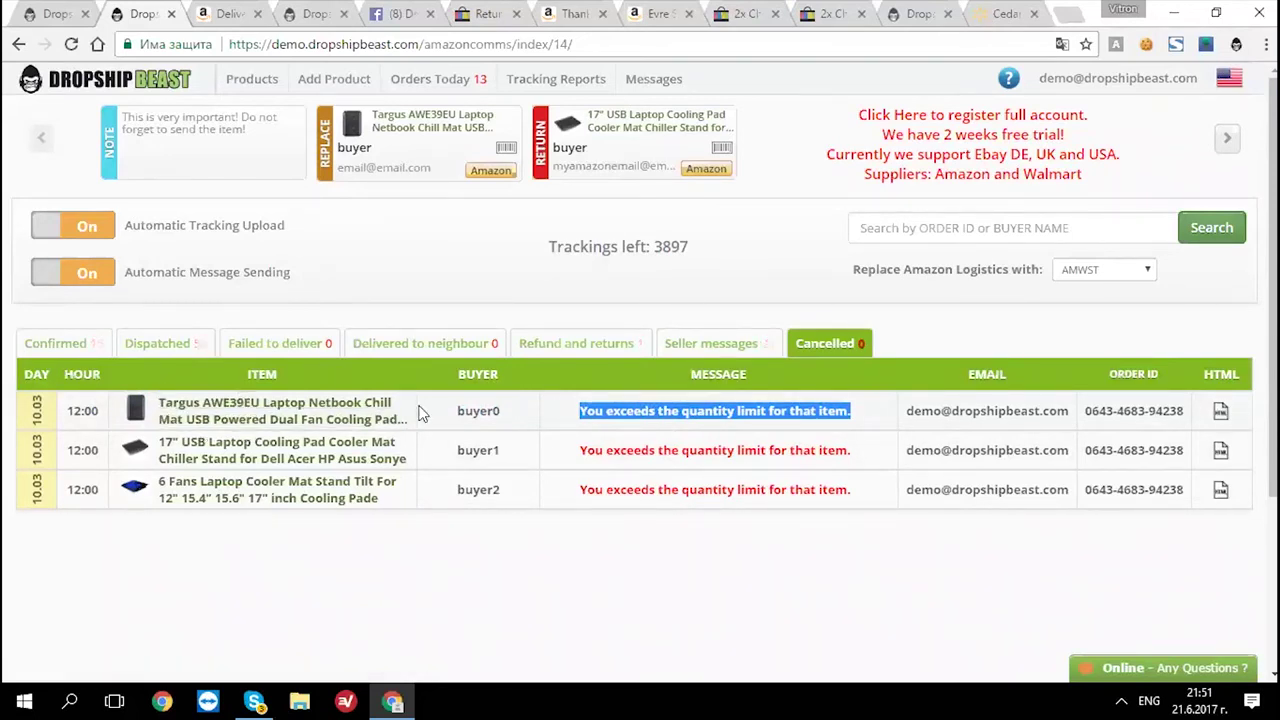
{"action": "left_click", "coordinate": [741, 489]}
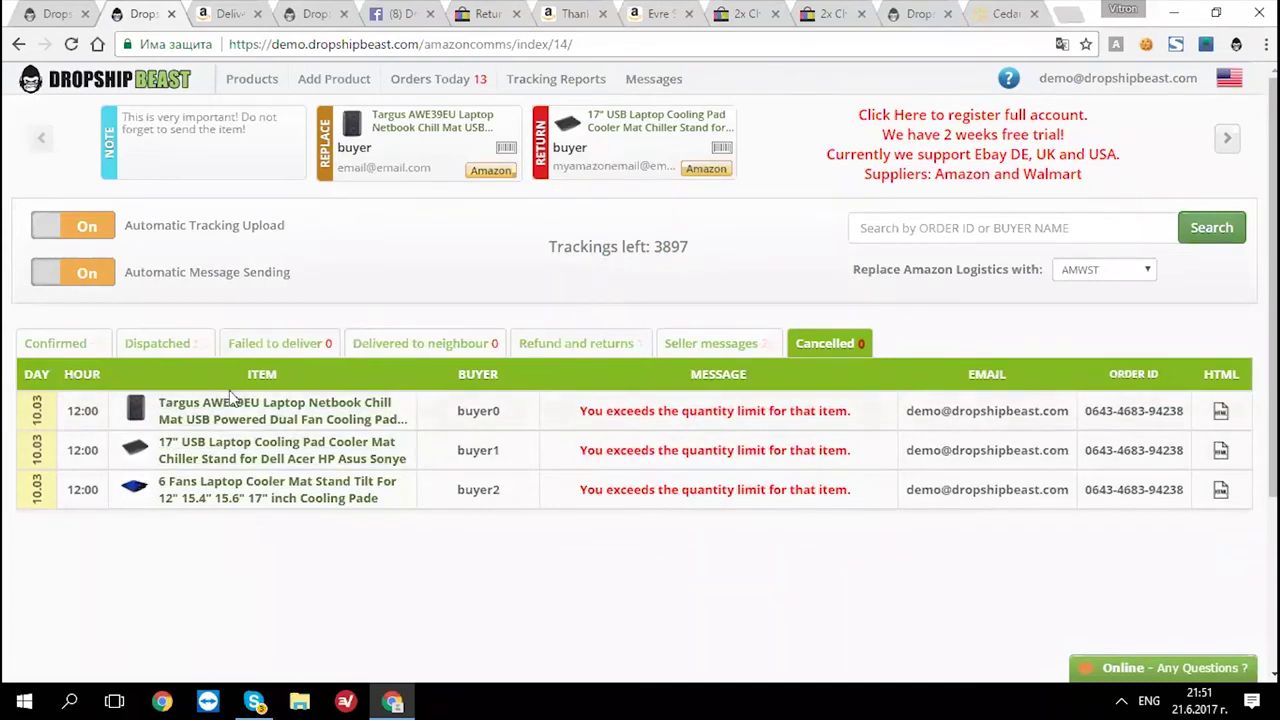
- Return to the regular DropshipBeast account, open its settings and review the password and contact details fields
{"action": "mouse_move", "coordinate": [241, 163]}
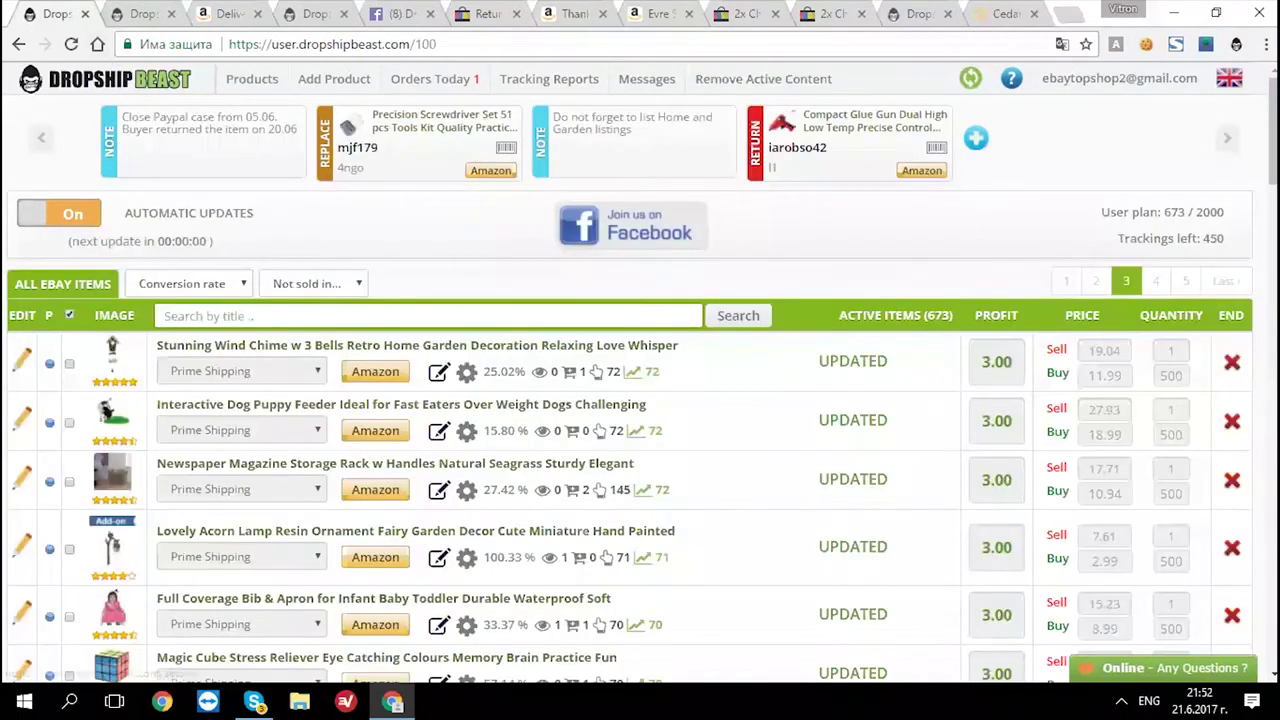
{"action": "mouse_move", "coordinate": [1010, 113]}
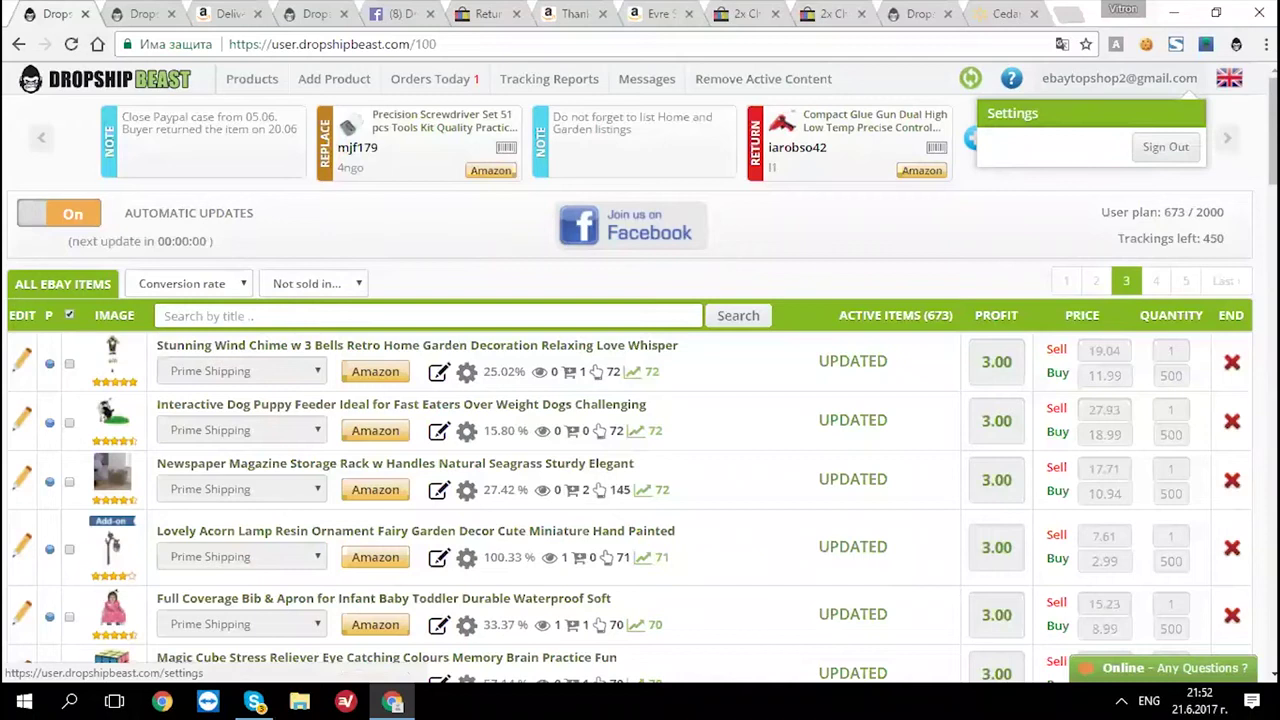
{"action": "left_click", "coordinate": [1012, 113]}
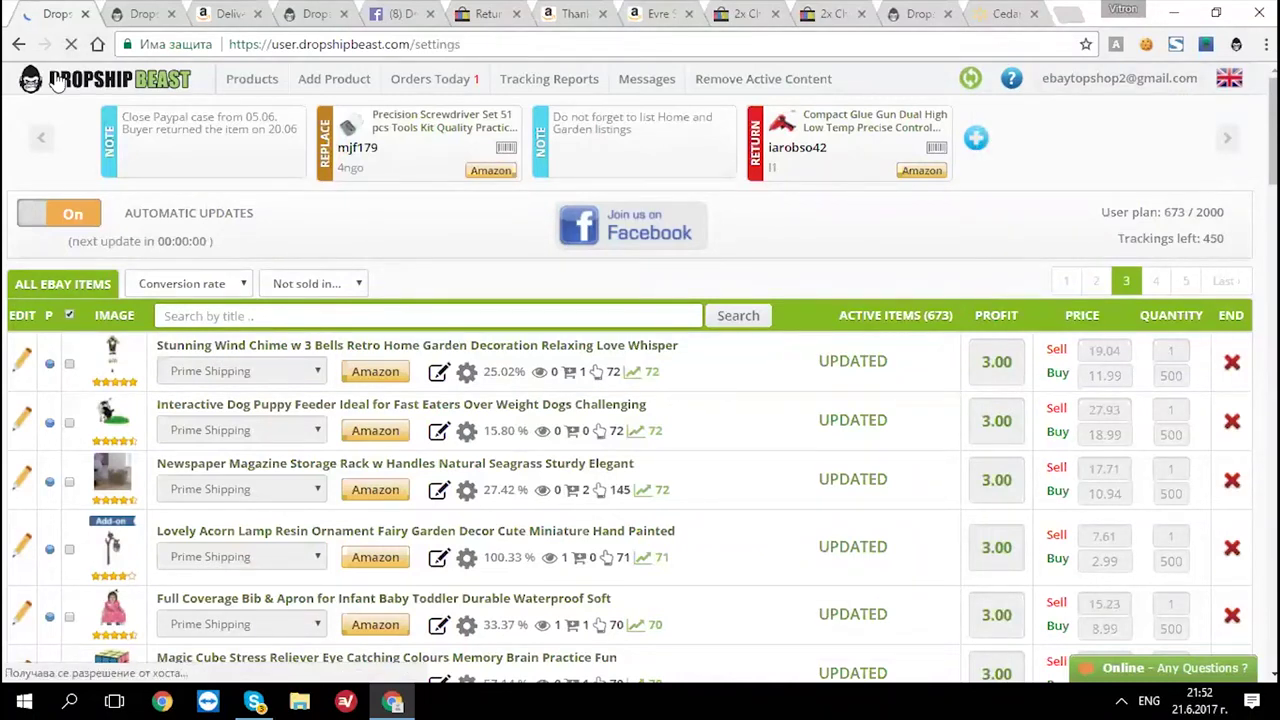
{"action": "mouse_move", "coordinate": [1012, 80]}
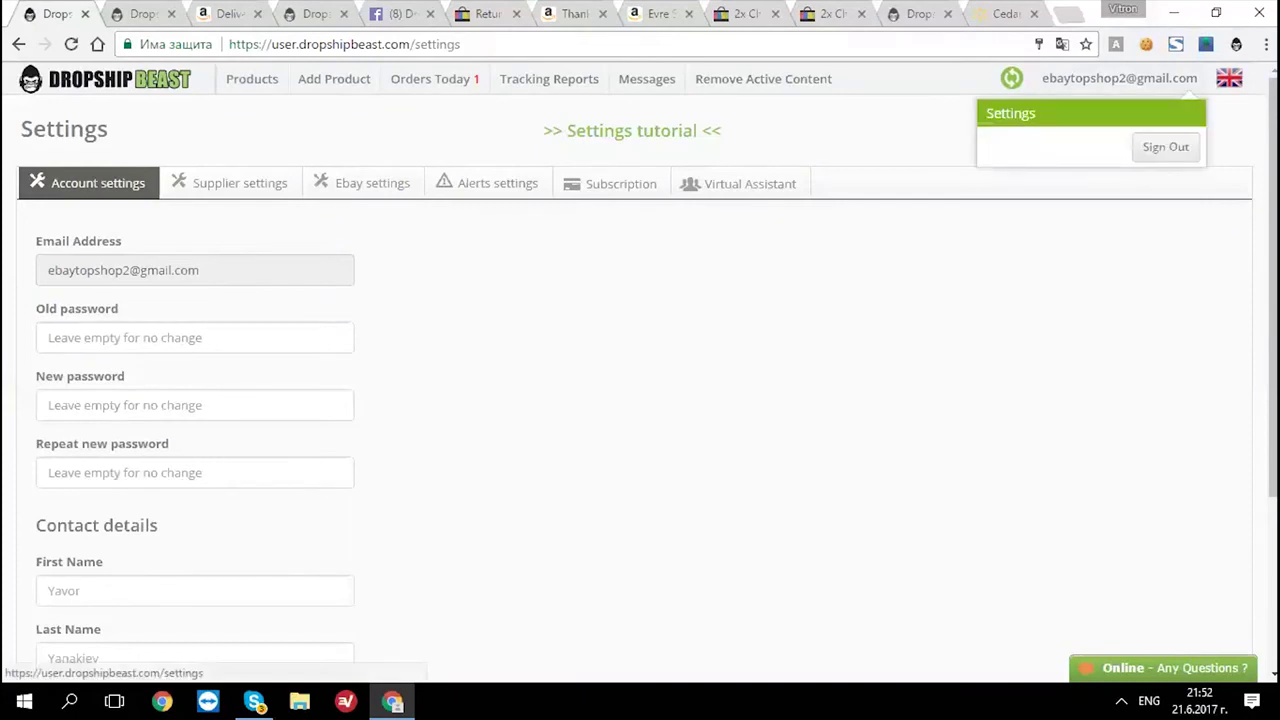
{"action": "left_click", "coordinate": [1012, 113]}
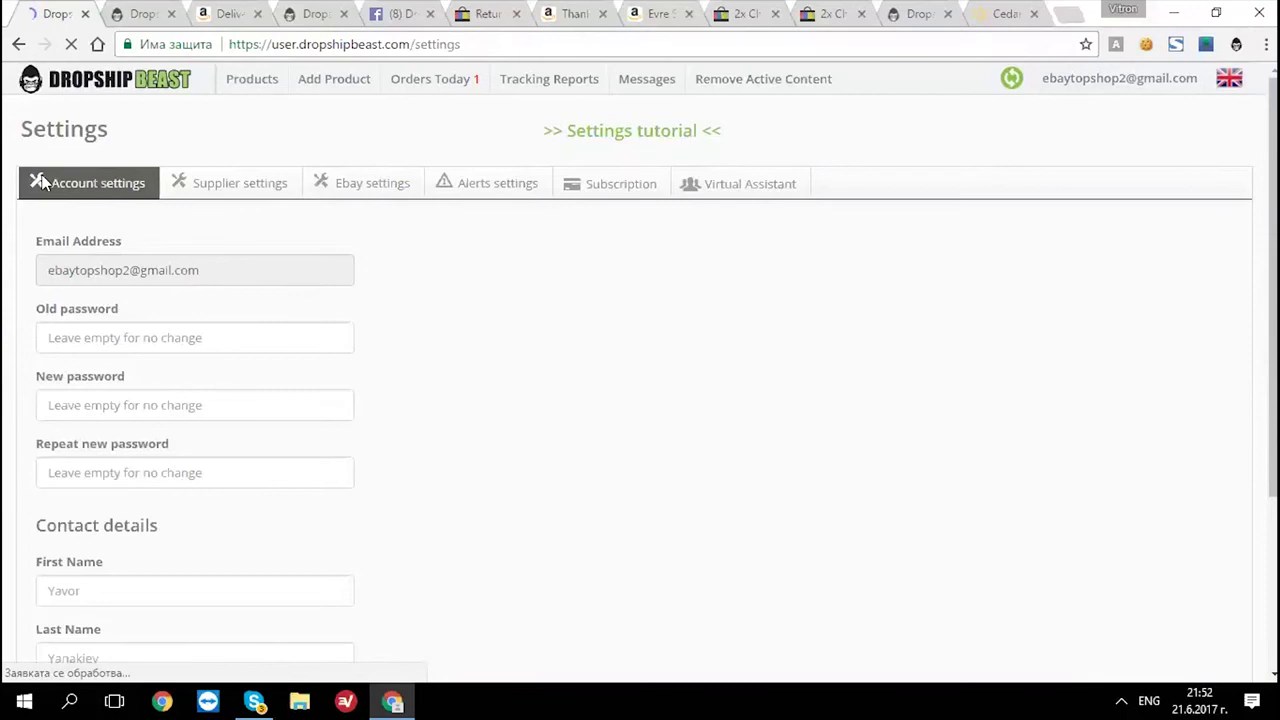
{"action": "scroll", "coordinate": [214, 183], "scroll_direction": "down", "scroll_amount": 2}
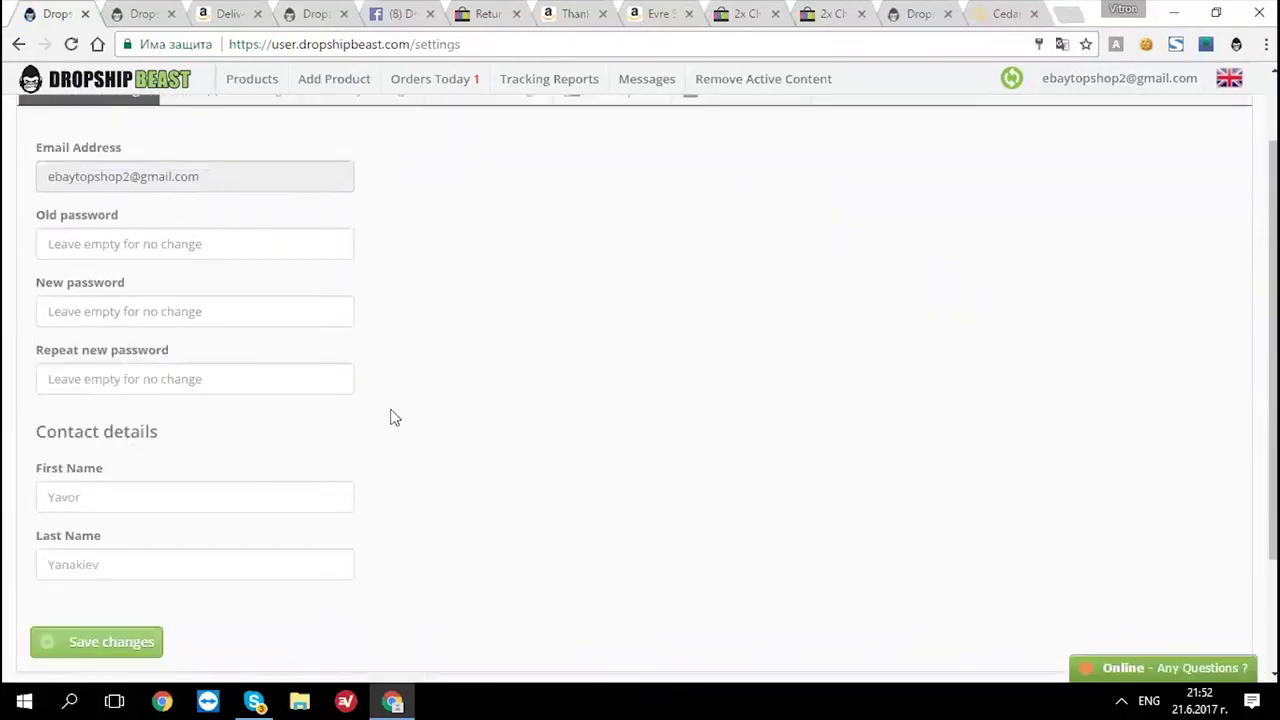
{"action": "scroll", "coordinate": [368, 366], "scroll_direction": "up", "scroll_amount": 1}
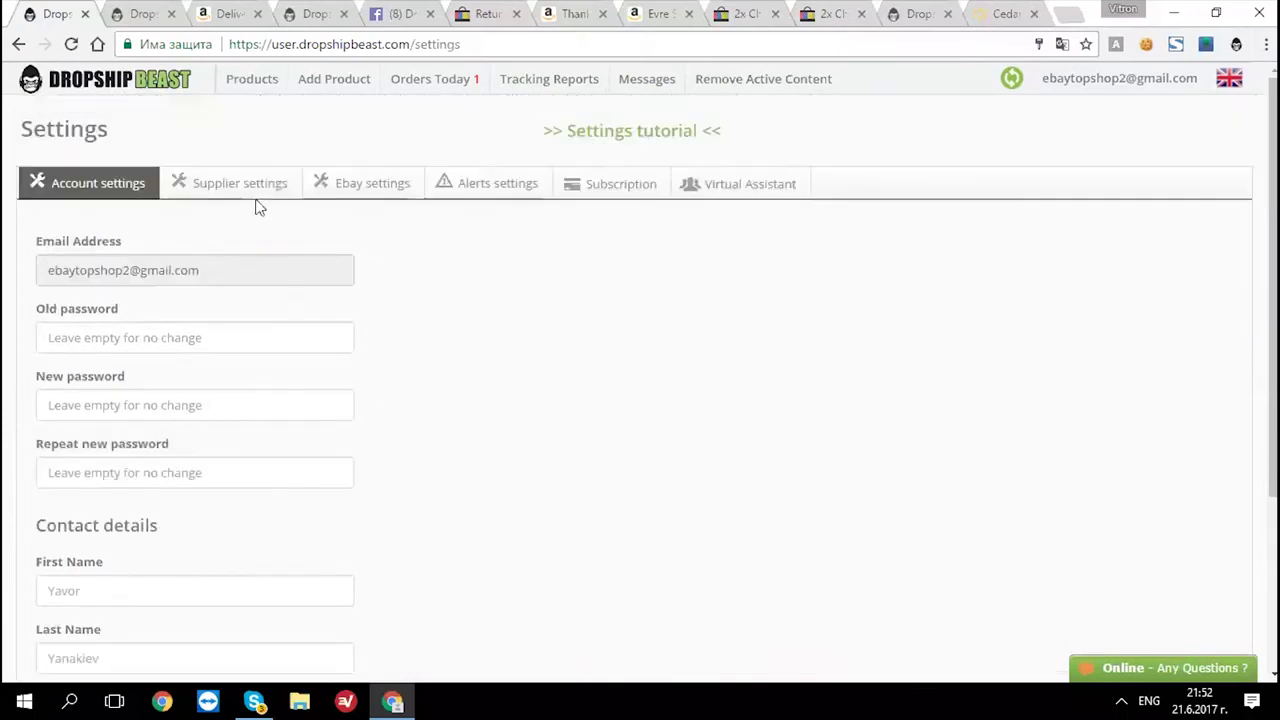
- Open the supplier settings and examine the State tax percentage field in the Amazon settings
{"action": "left_click", "coordinate": [224, 191]}
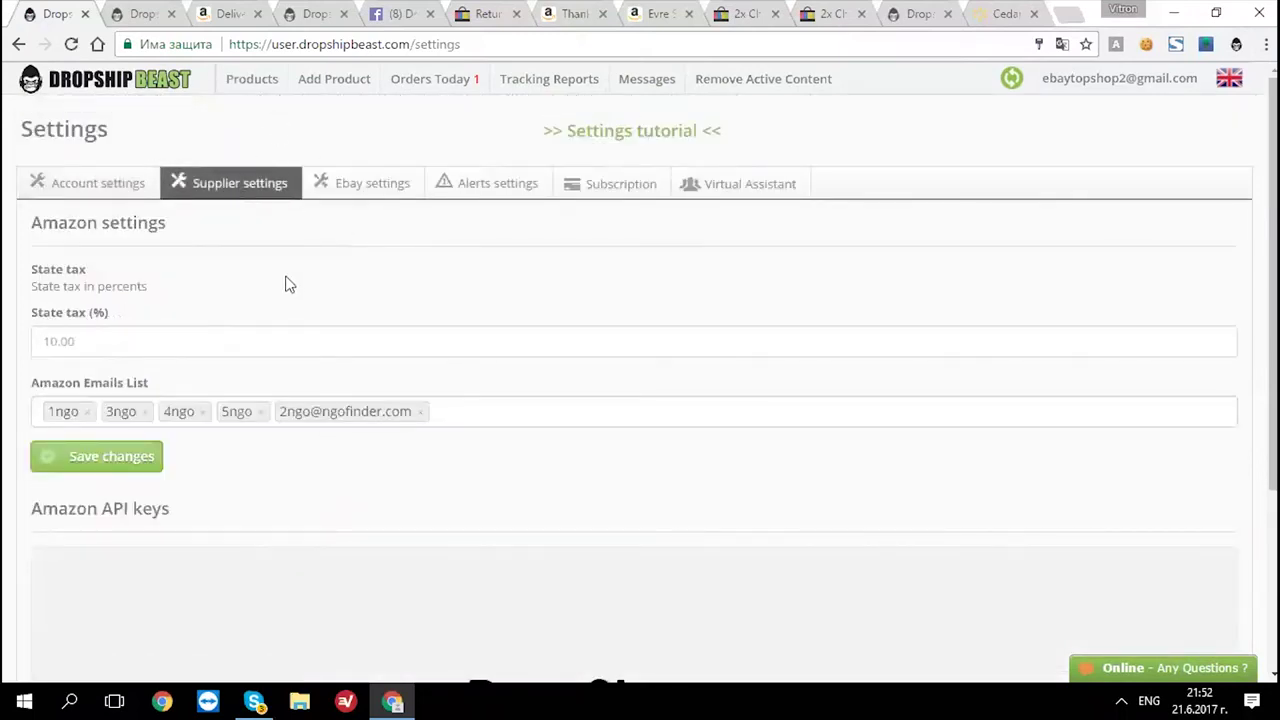
{"action": "left_click_drag", "start_coordinate": [33, 263], "coordinate": [114, 337]}
{"action": "left_click", "coordinate": [141, 314]}
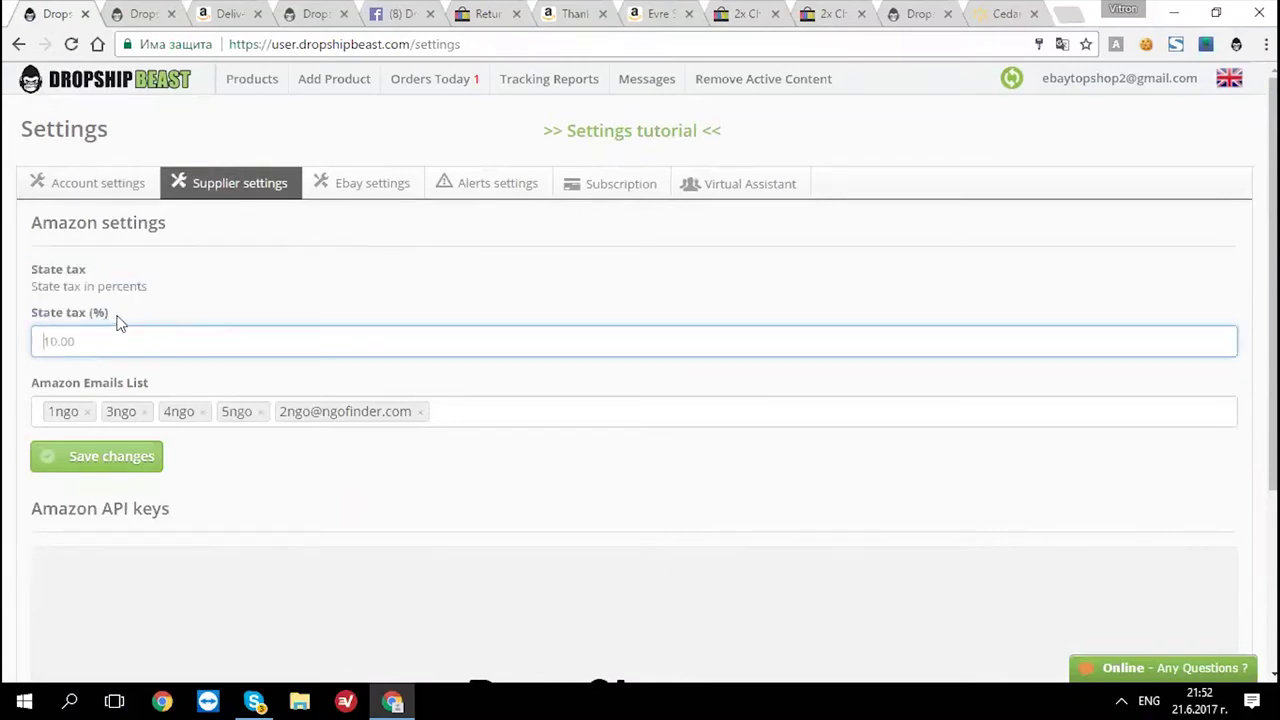
{"action": "triple_click", "coordinate": [62, 313]}
{"action": "left_click", "coordinate": [62, 309]}
{"action": "left_click_drag", "start_coordinate": [97, 346], "coordinate": [23, 357]}
{"action": "key", "text": "BackSpace"}
{"action": "key", "text": "ctrl+z"}
- Highlight the Amazon Emails List heading and examine the list of Amazon accounts
{"action": "left_click_drag", "start_coordinate": [35, 398], "coordinate": [146, 381]}
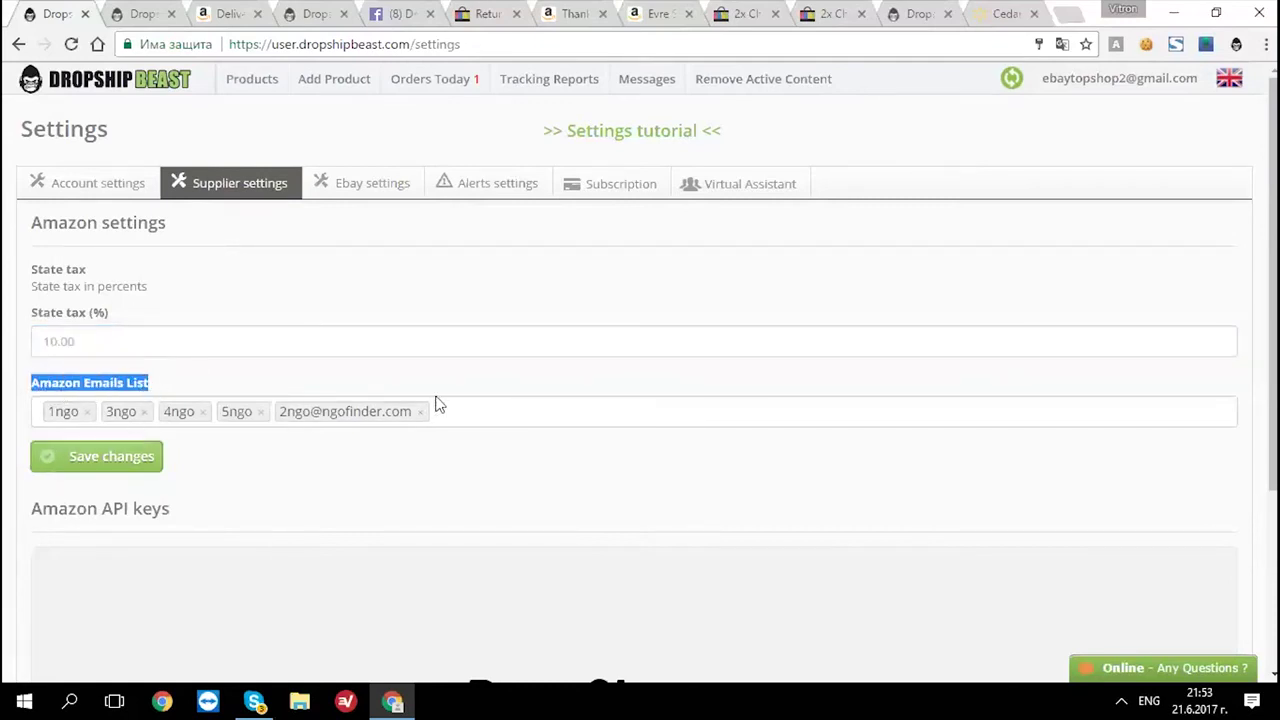
{"action": "left_click", "coordinate": [611, 403]}
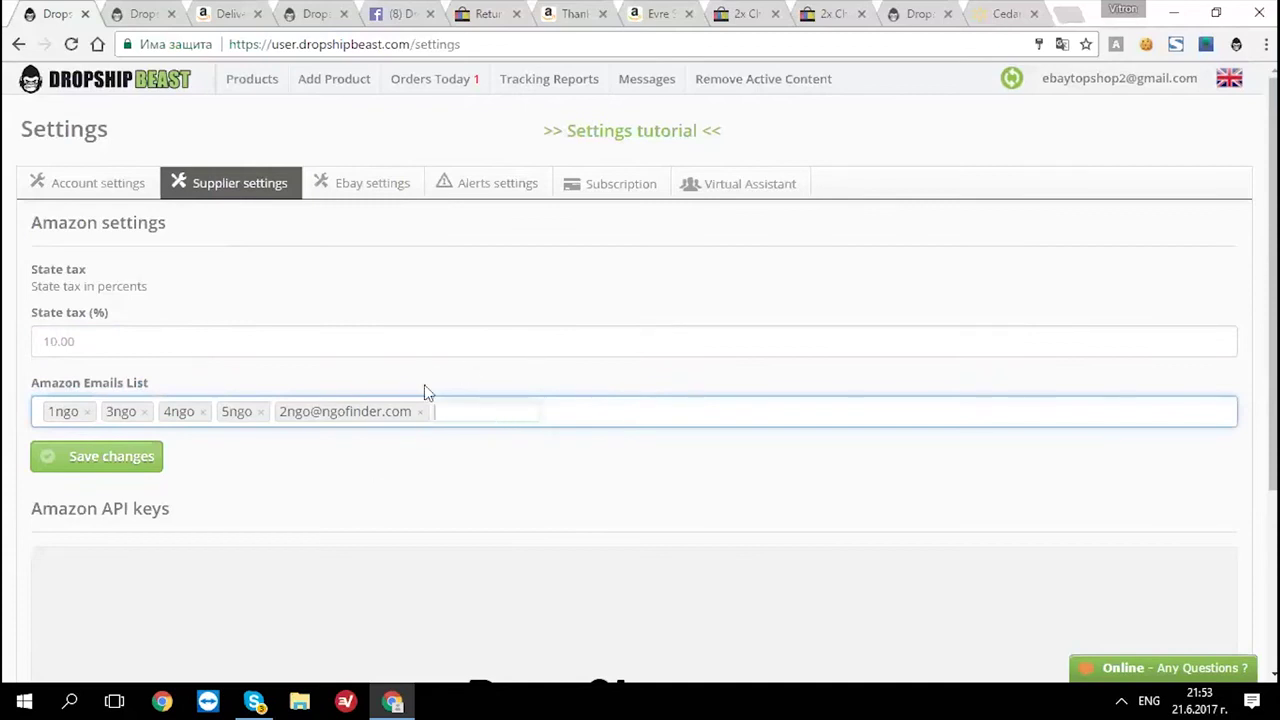
{"action": "left_click_drag", "start_coordinate": [40, 394], "coordinate": [40, 397]}
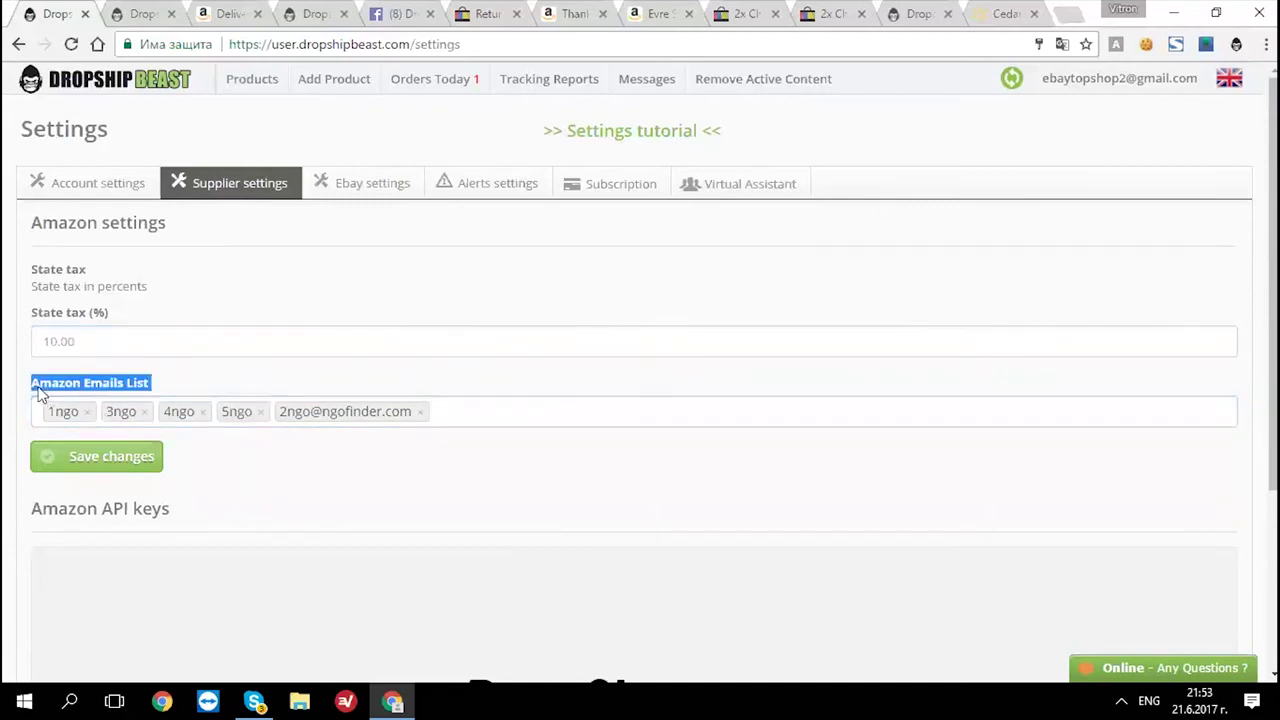
{"action": "left_click", "coordinate": [79, 379]}
{"action": "left_click", "coordinate": [286, 436]}
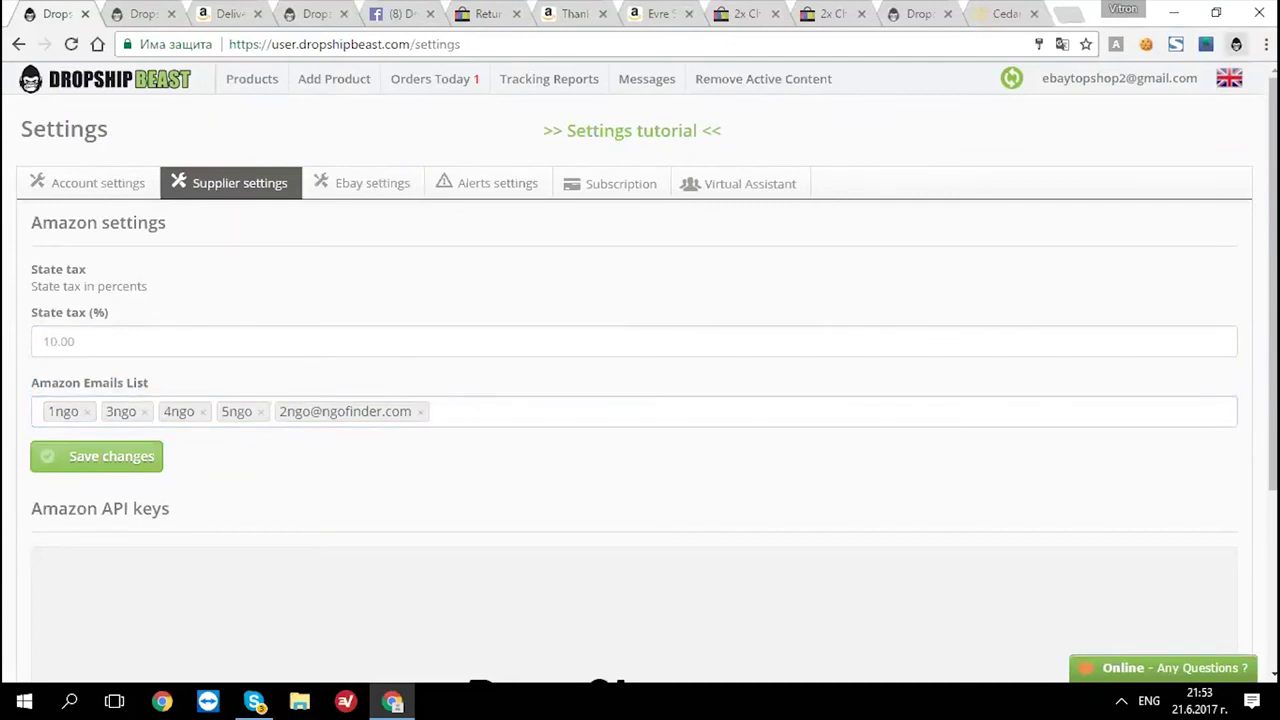
- Show the DropshipBeast browser extension's sign-in status and compare its account with the Amazon Emails List
{"action": "left_click", "coordinate": [1236, 44]}
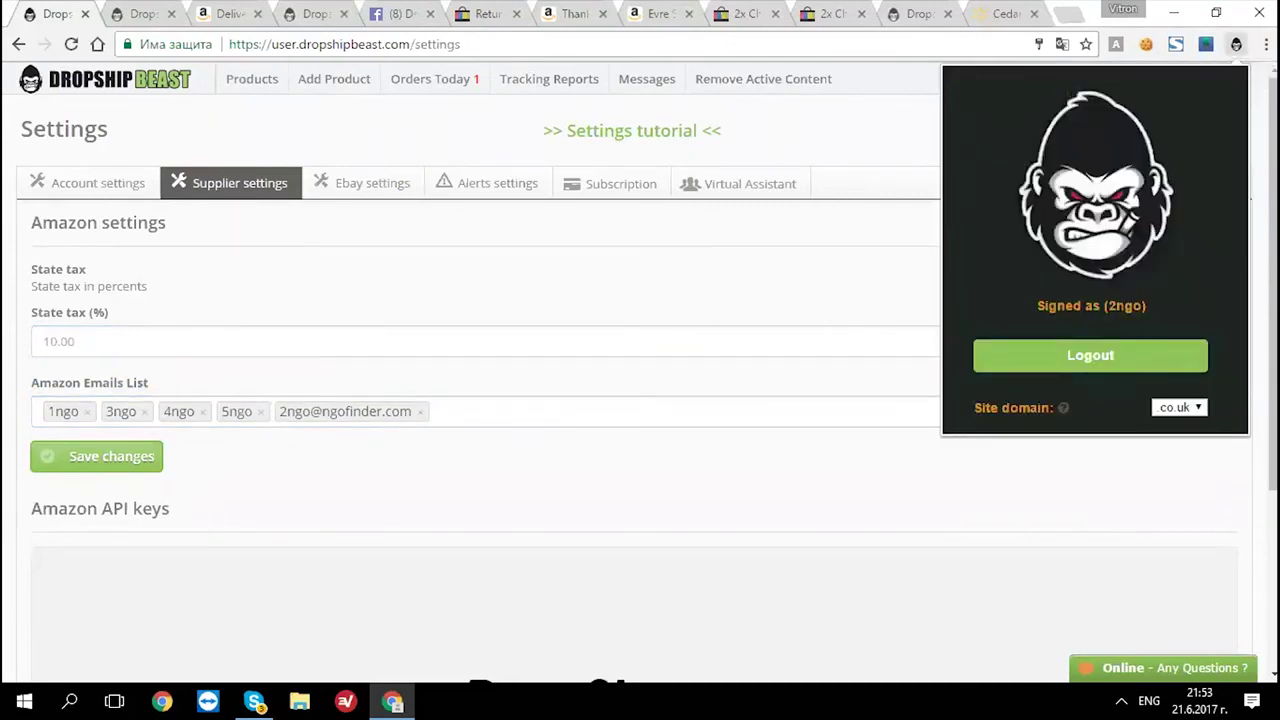
{"action": "left_click", "coordinate": [478, 440]}
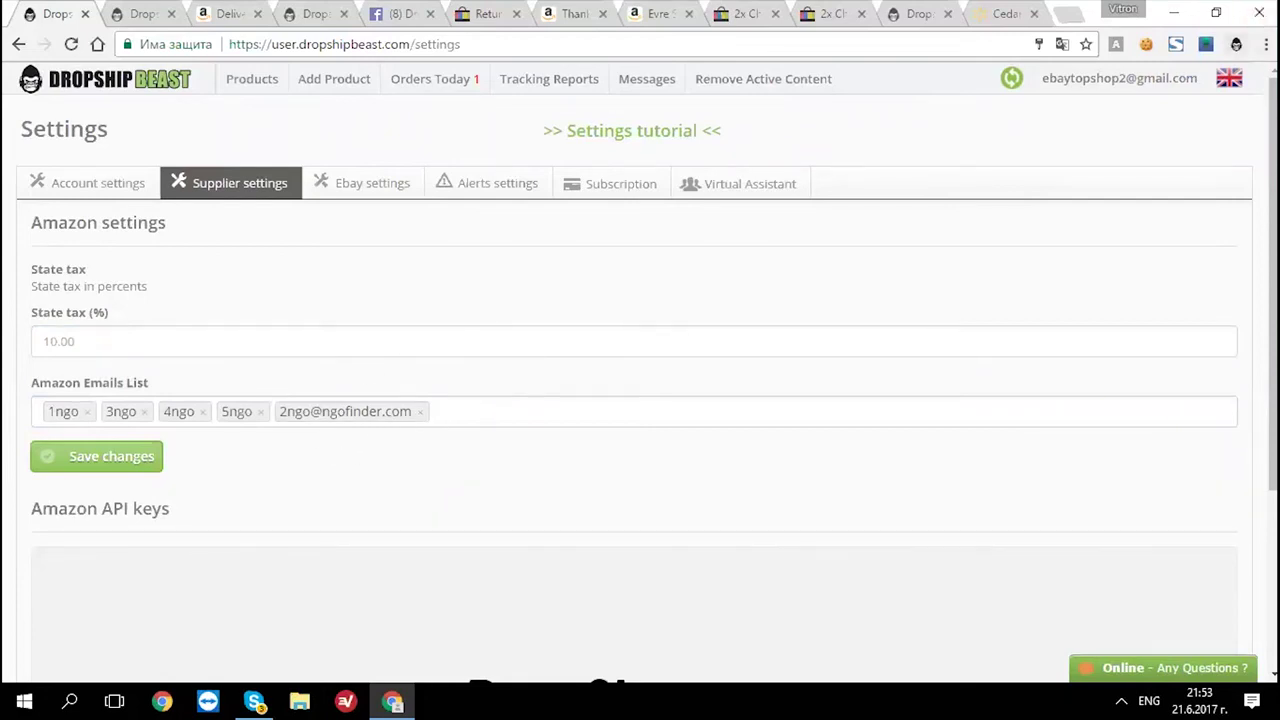
{"action": "left_click", "coordinate": [1236, 44]}
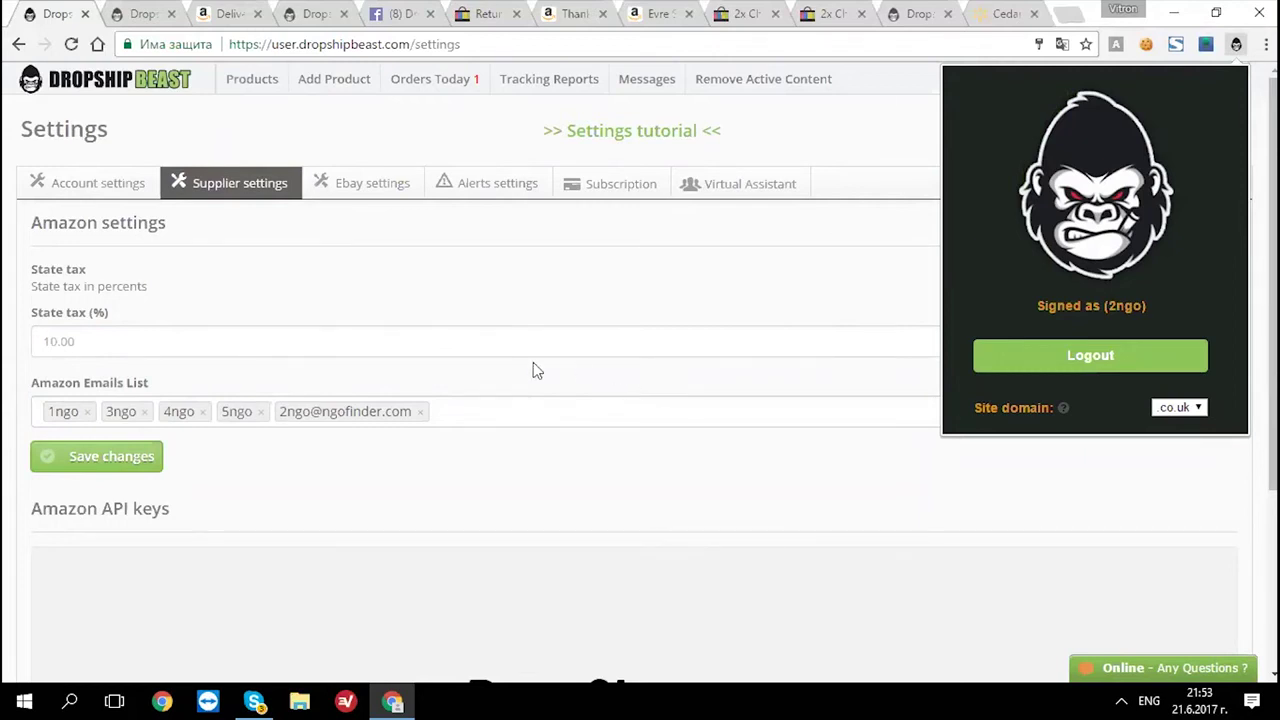
- Close the extension's sign-in display, open the eBay settings and highlight the eBay Notifications heading
{"action": "left_click", "coordinate": [371, 377]}
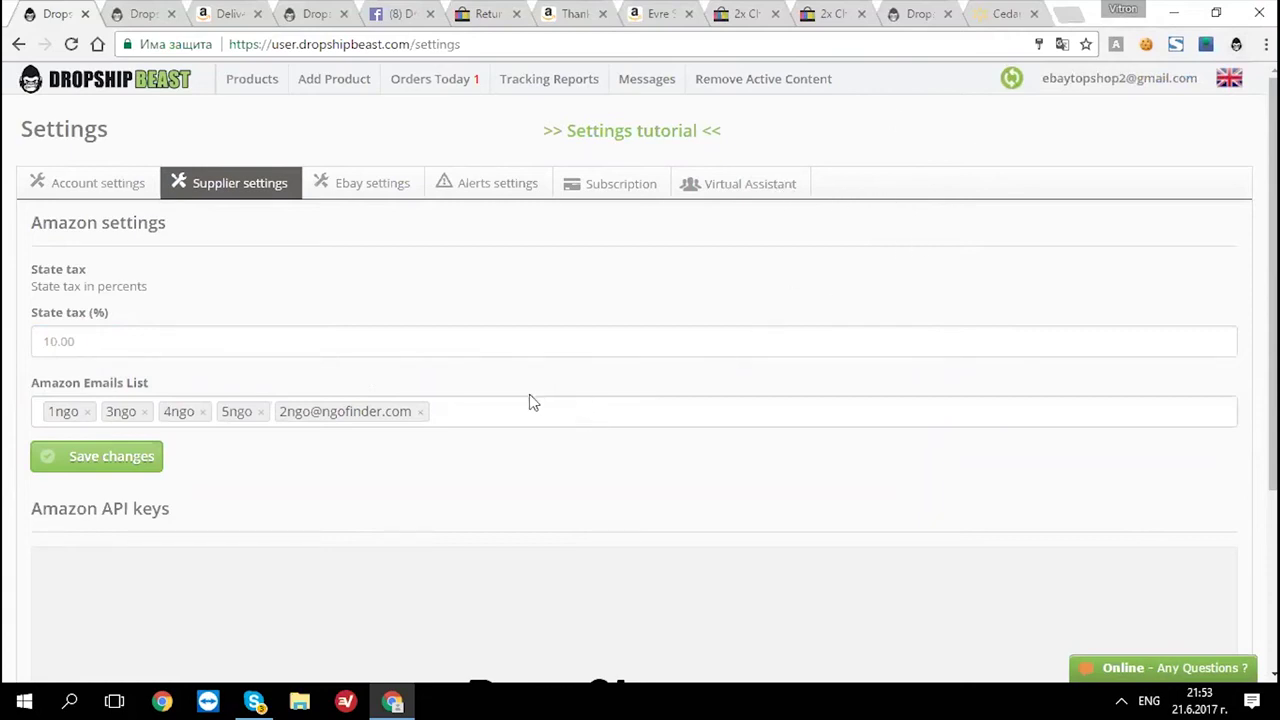
{"action": "left_click", "coordinate": [333, 197]}
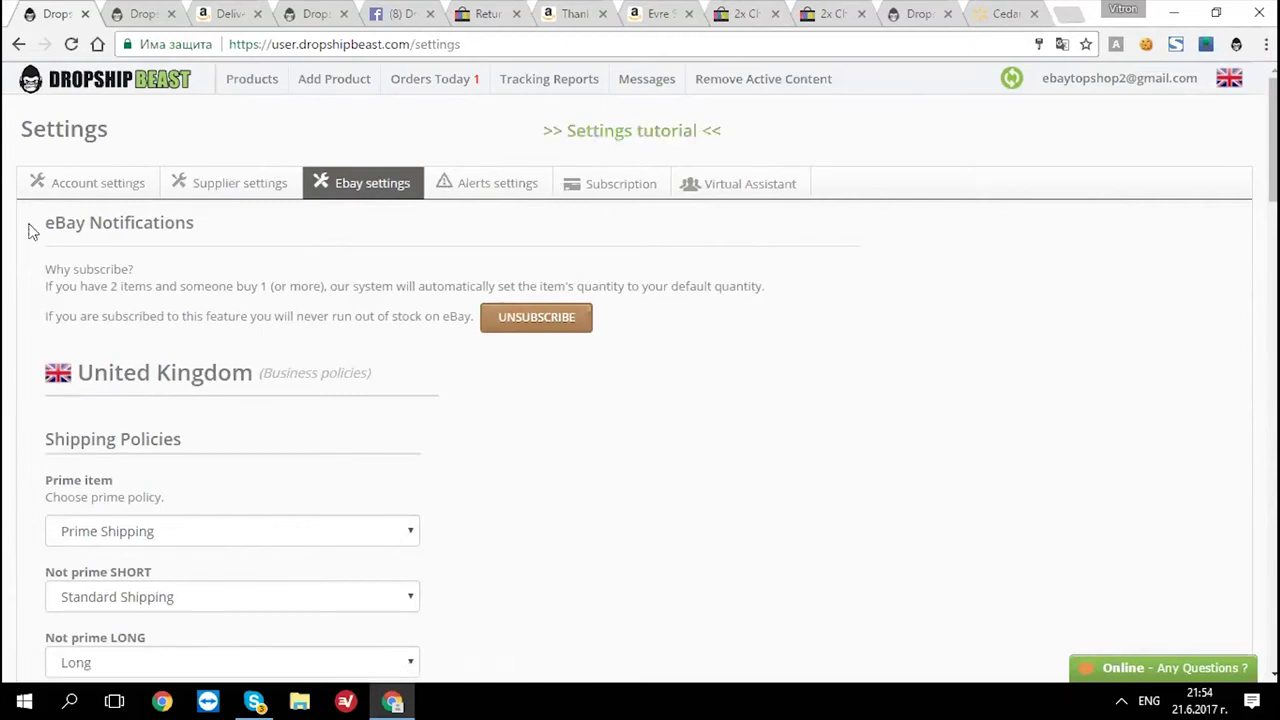
{"action": "triple_click", "coordinate": [91, 220]}
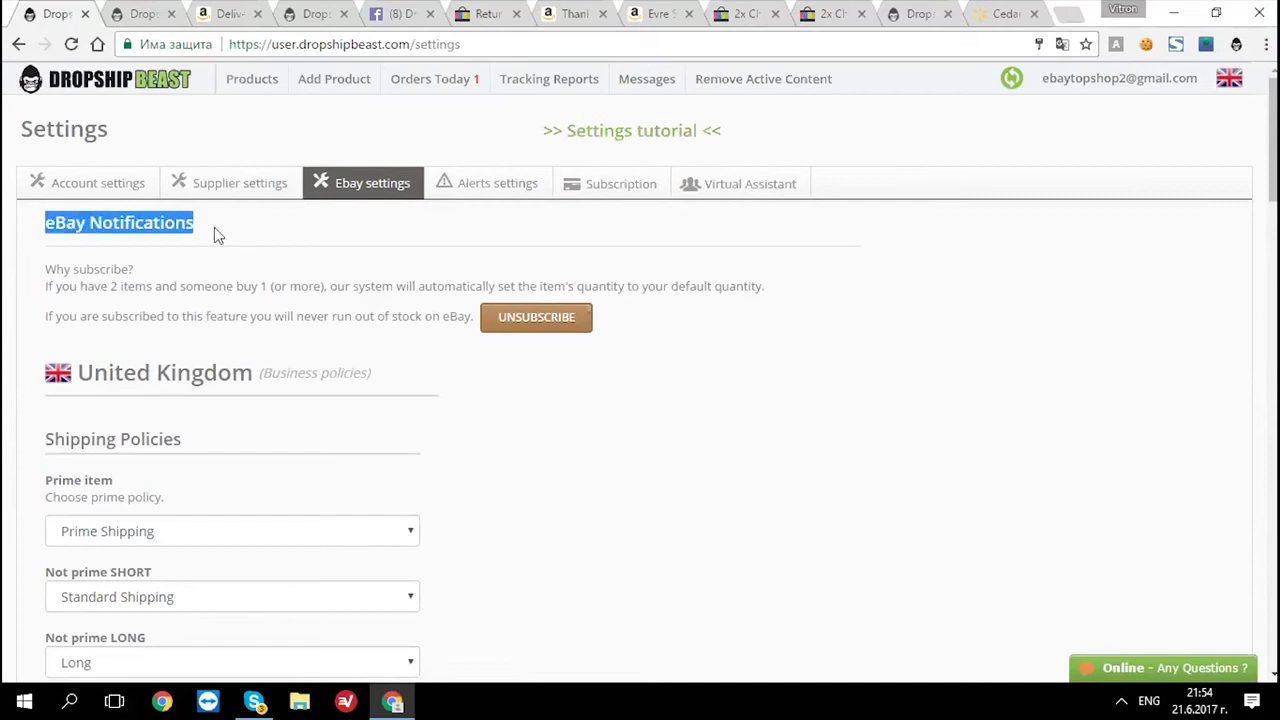
{"action": "left_click", "coordinate": [73, 231]}
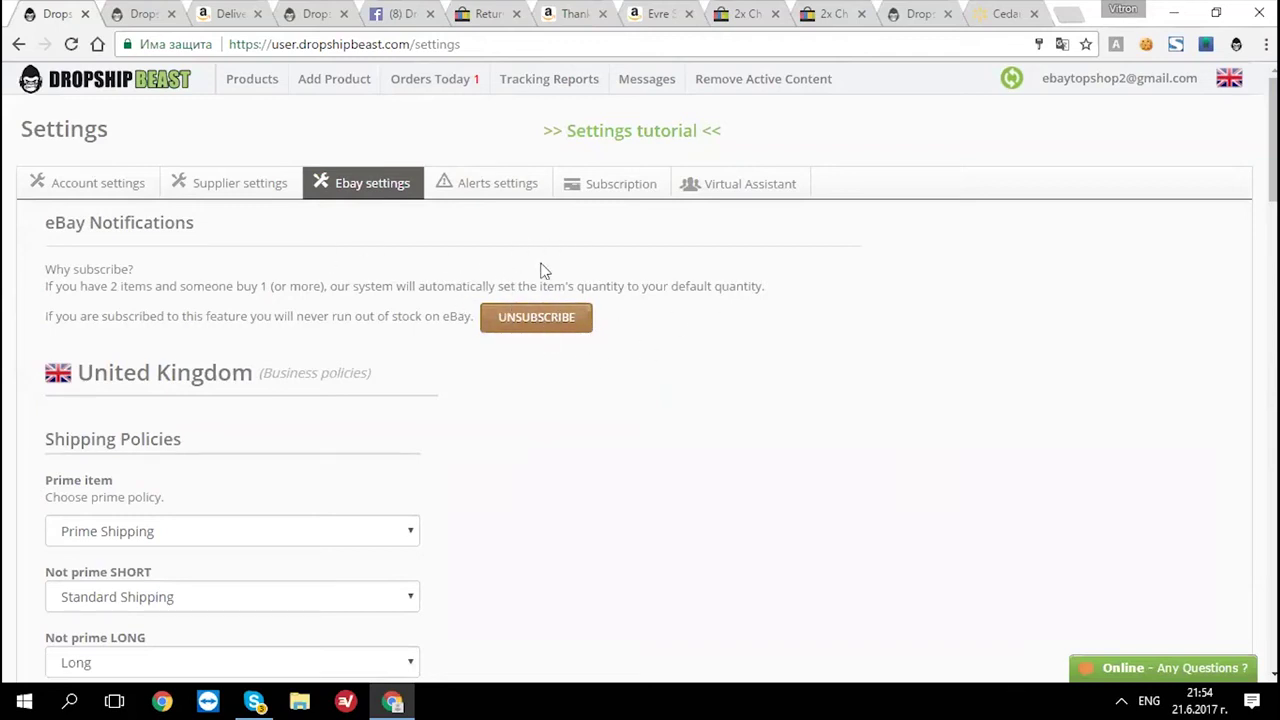
- Examine the United Kingdom shipping policies for prime, not prime SHORT and not prime LONG items
{"action": "scroll", "coordinate": [700, 190], "scroll_direction": "down", "scroll_amount": 3}
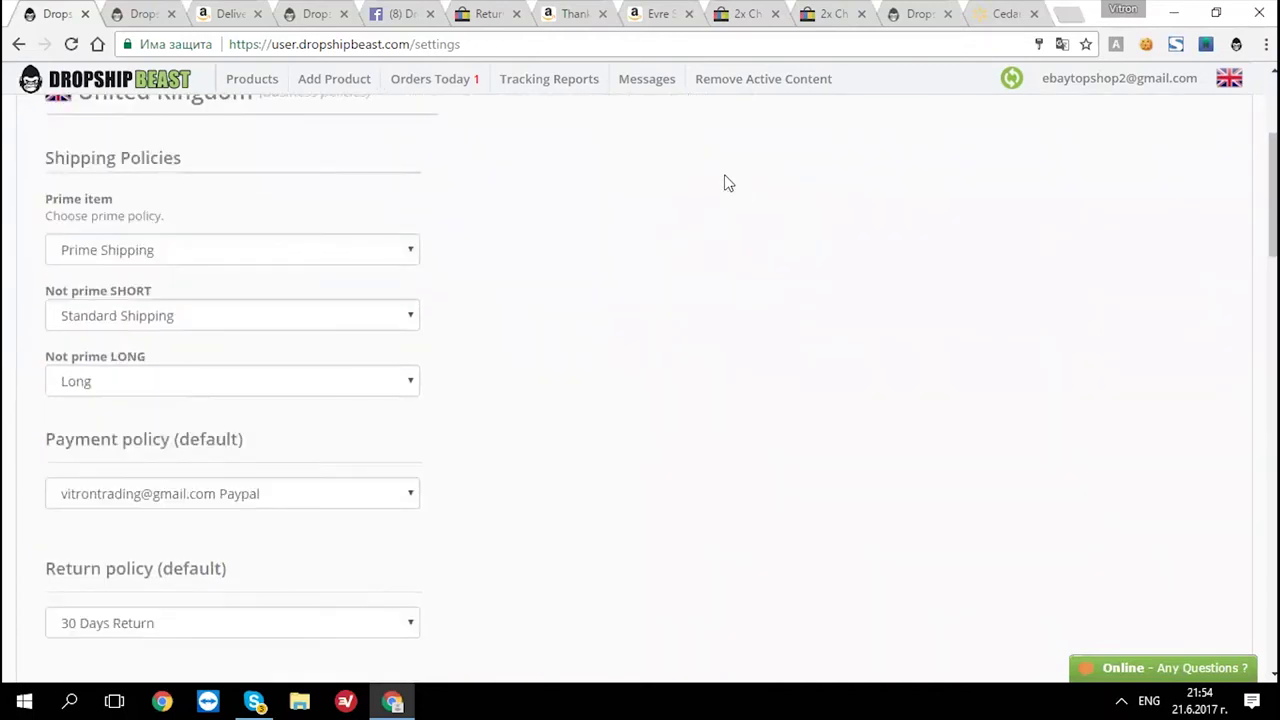
{"action": "scroll", "coordinate": [720, 183], "scroll_direction": "up", "scroll_amount": 2}
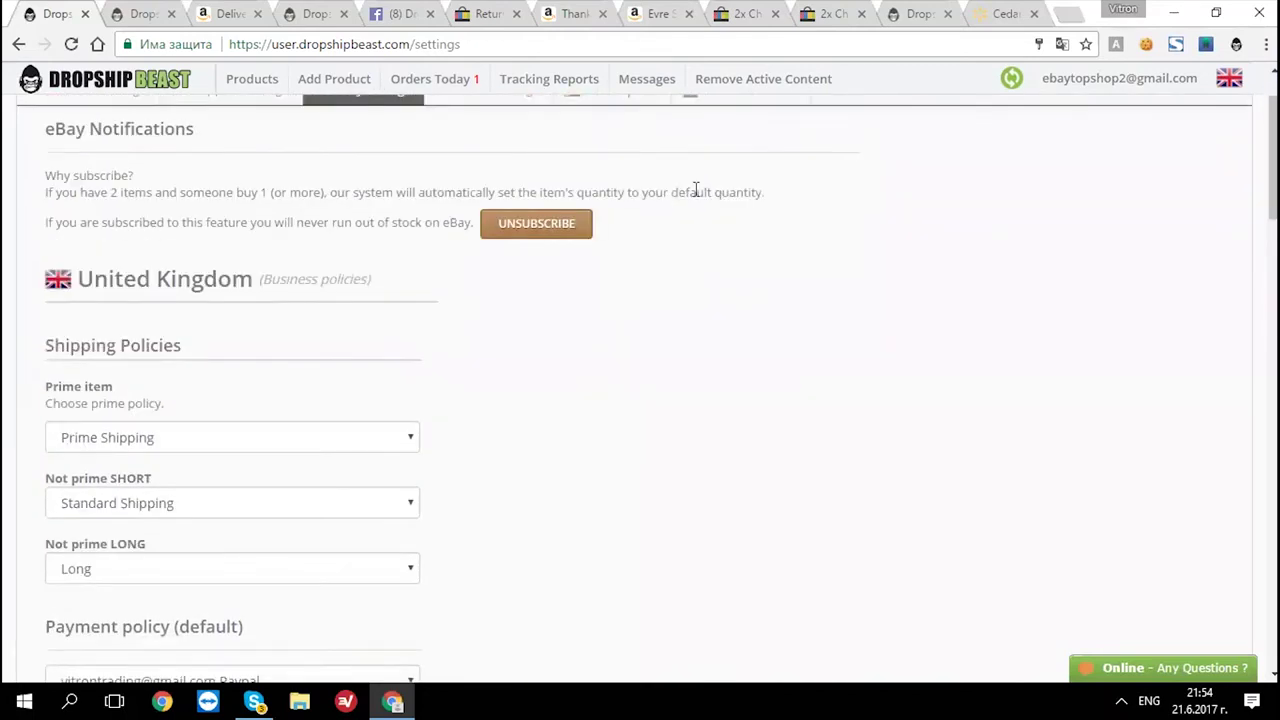
{"action": "scroll", "coordinate": [563, 225], "scroll_direction": "down", "scroll_amount": 2}
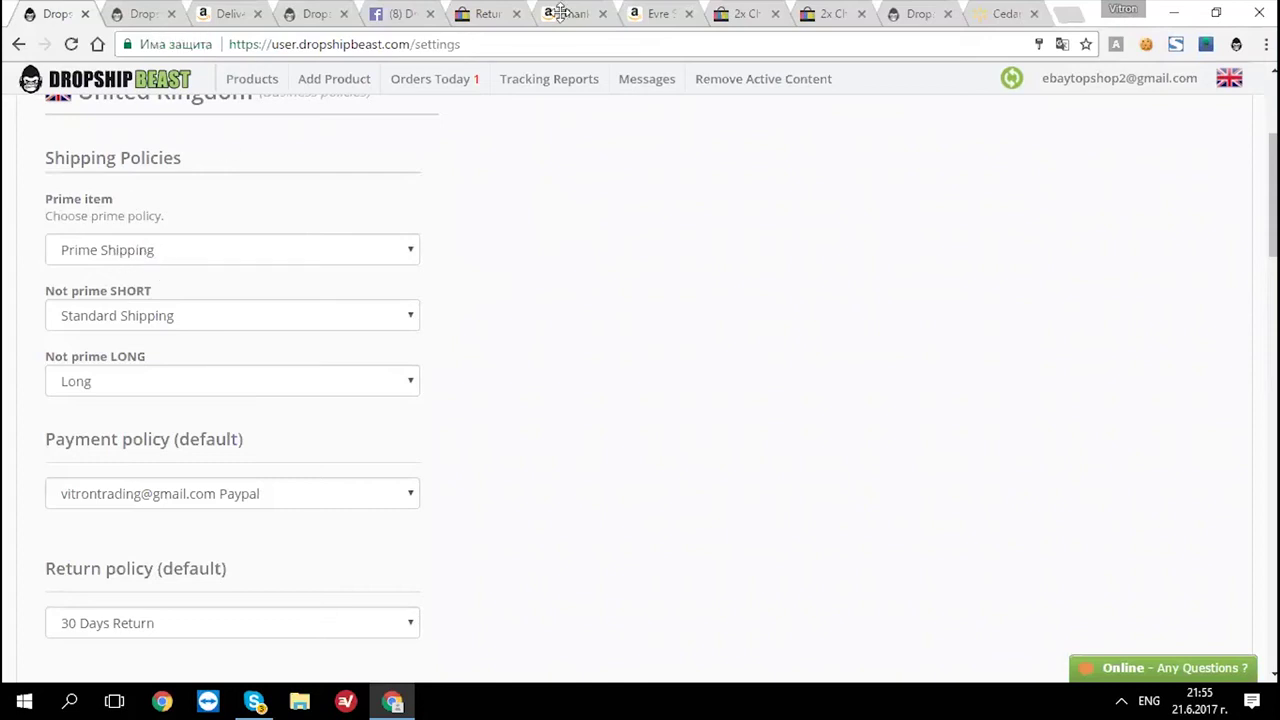
- Switch to eBay, go to the sold items awaiting posting and open the Brainteaser Puzzle Box listing
{"action": "left_click", "coordinate": [484, 14]}
{"action": "mouse_move", "coordinate": [1208, 73]}
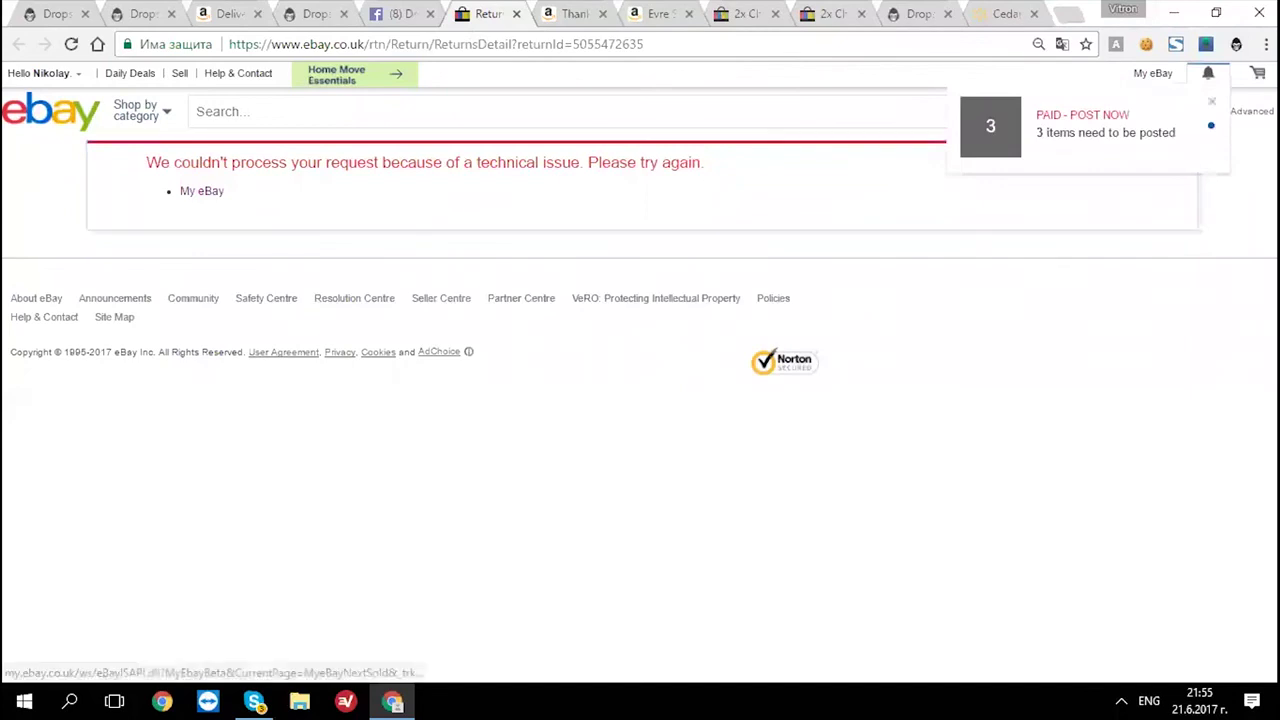
{"action": "left_click", "coordinate": [1090, 125]}
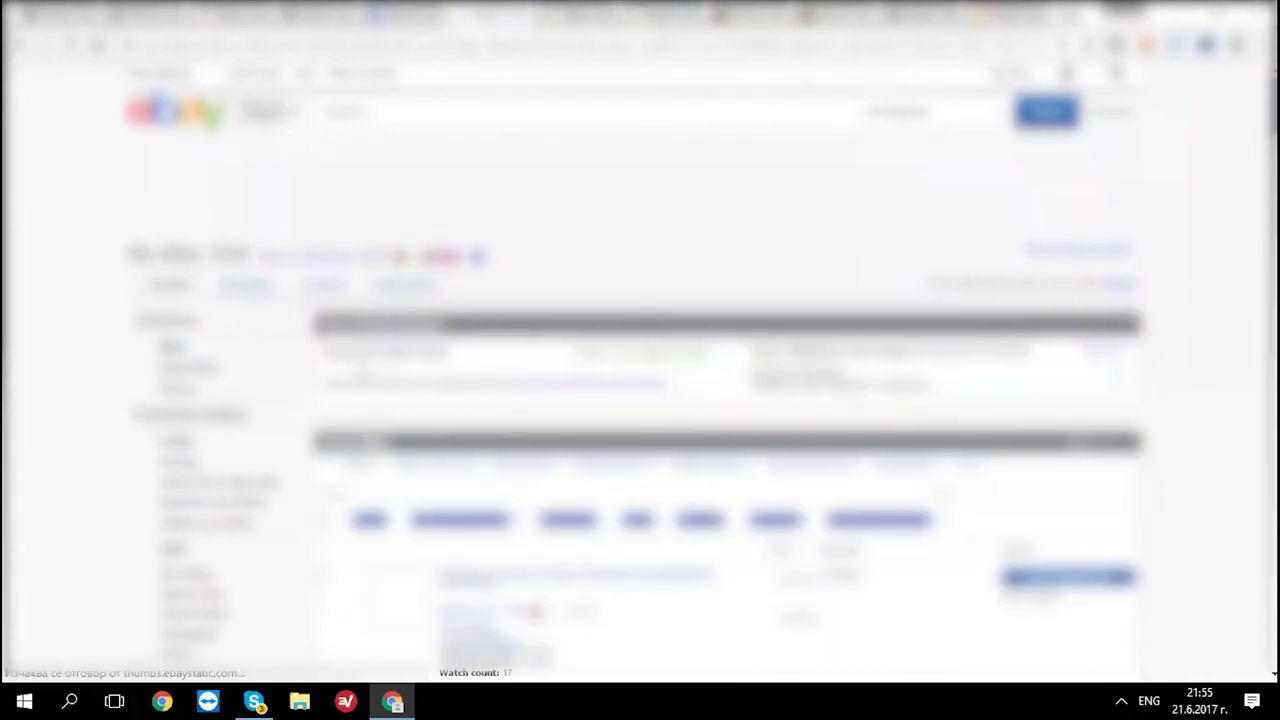
{"action": "scroll", "coordinate": [640, 370], "scroll_direction": "down", "scroll_amount": 10}
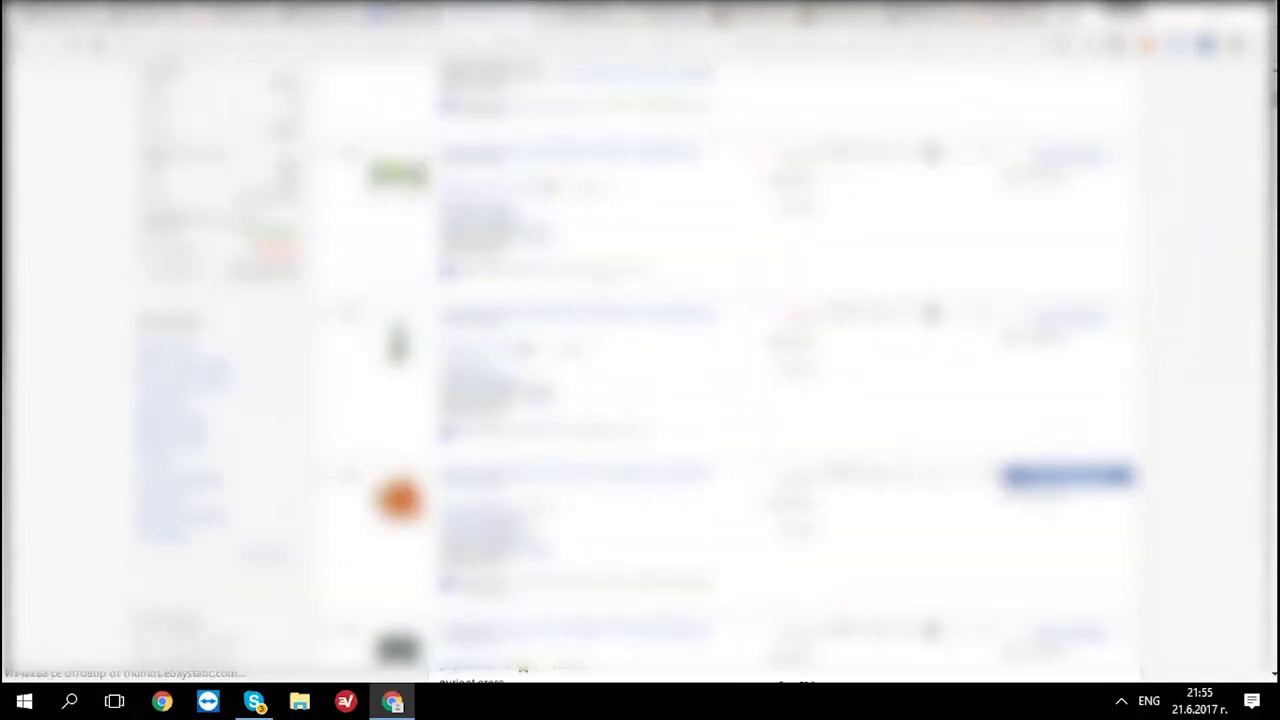
{"action": "left_click", "coordinate": [808, 287]}
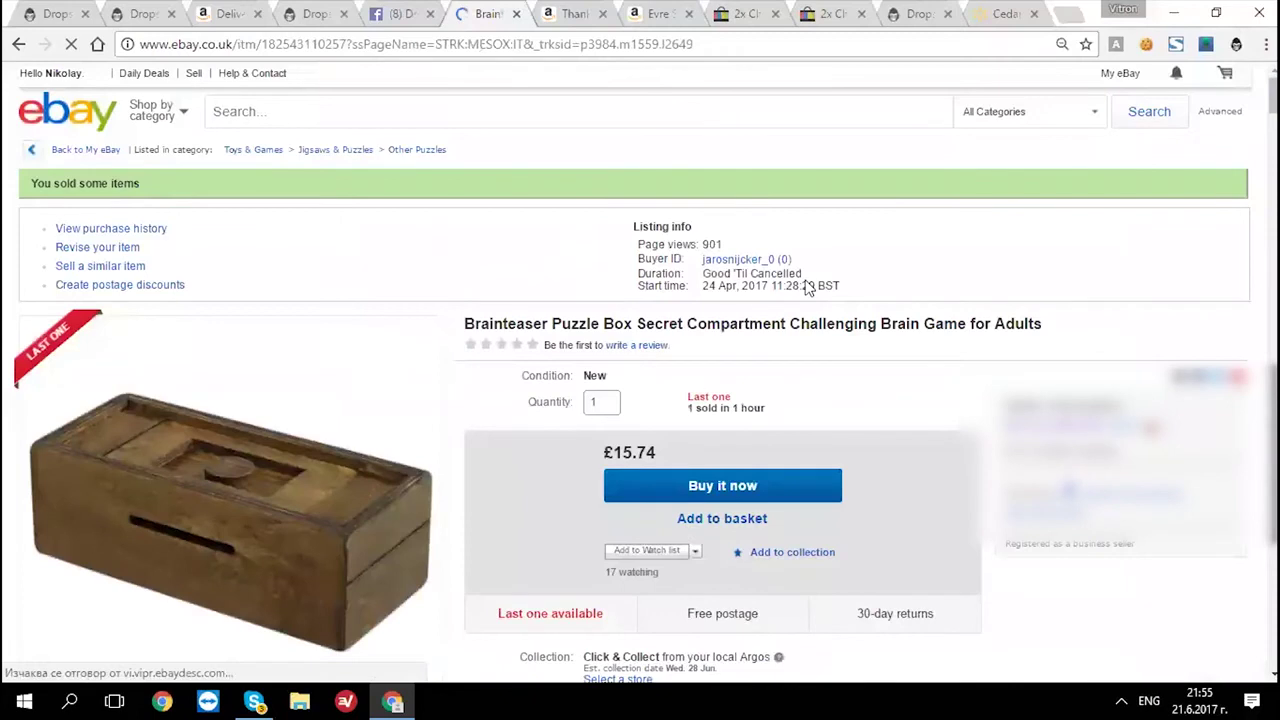
- Highlight the dispatch time and delivery estimate in the puzzle box listing
{"action": "scroll", "coordinate": [808, 287], "scroll_direction": "down", "scroll_amount": 5}
{"action": "left_click_drag", "start_coordinate": [584, 298], "coordinate": [832, 313]}
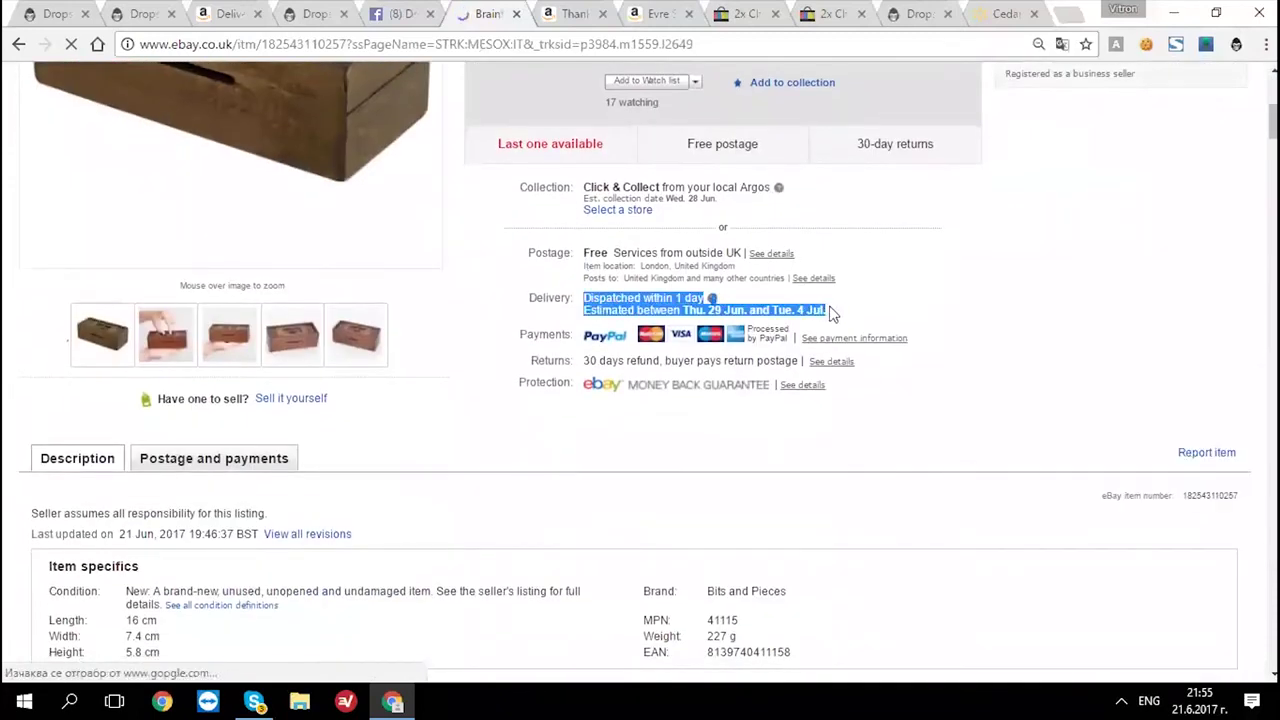
{"action": "left_click", "coordinate": [654, 302]}
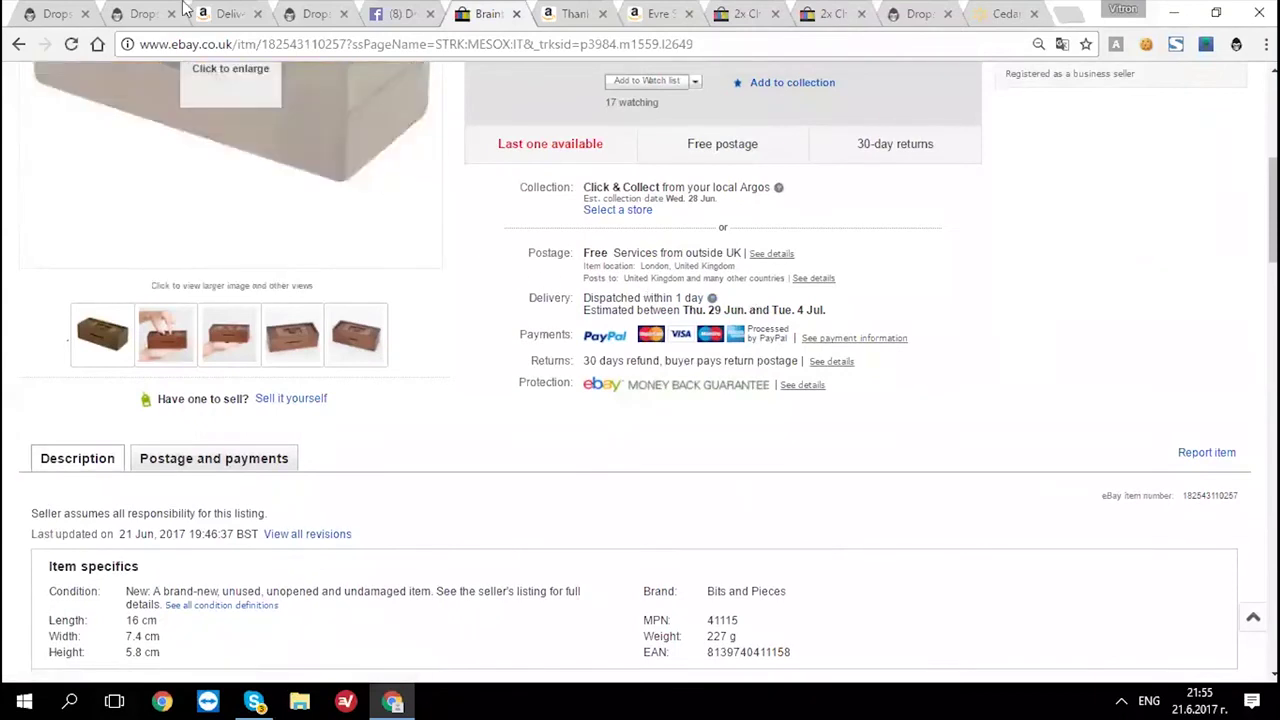
- Return to the DropshipBeast eBay settings and highlight the Not prime SHORT shipping policy label
{"action": "left_click", "coordinate": [140, 14]}
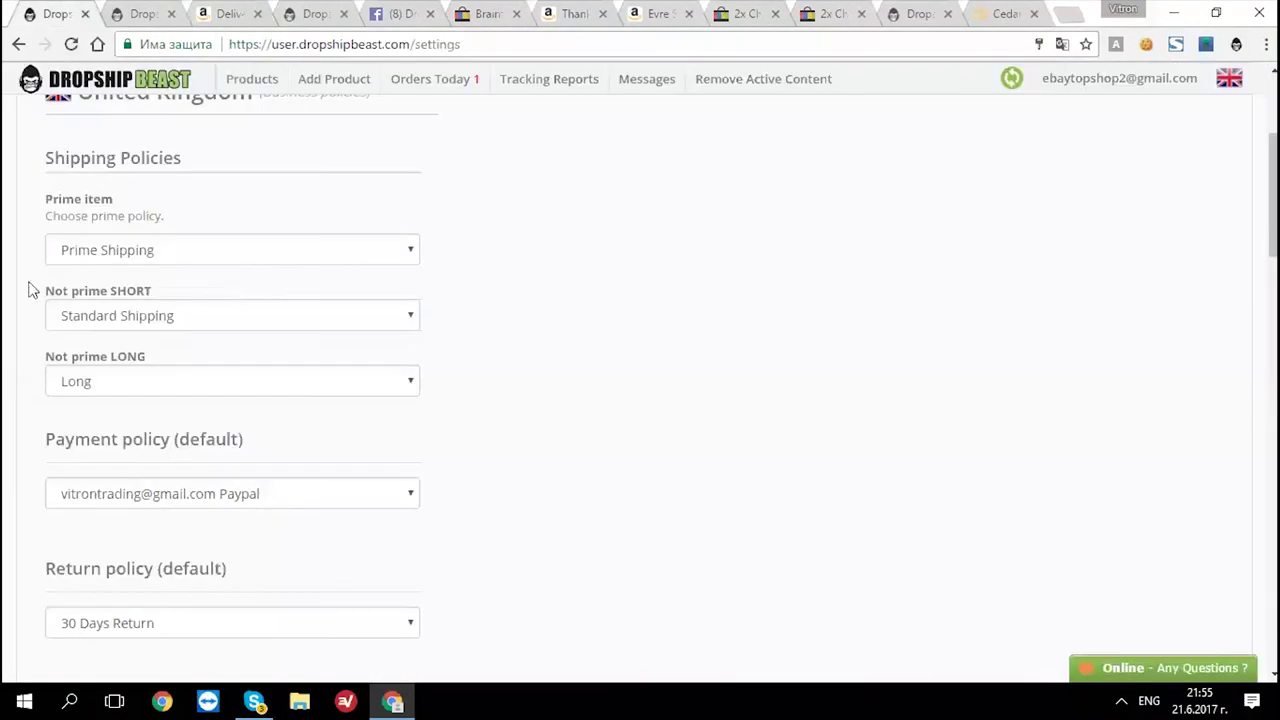
{"action": "left_click_drag", "start_coordinate": [30, 290], "coordinate": [150, 291]}
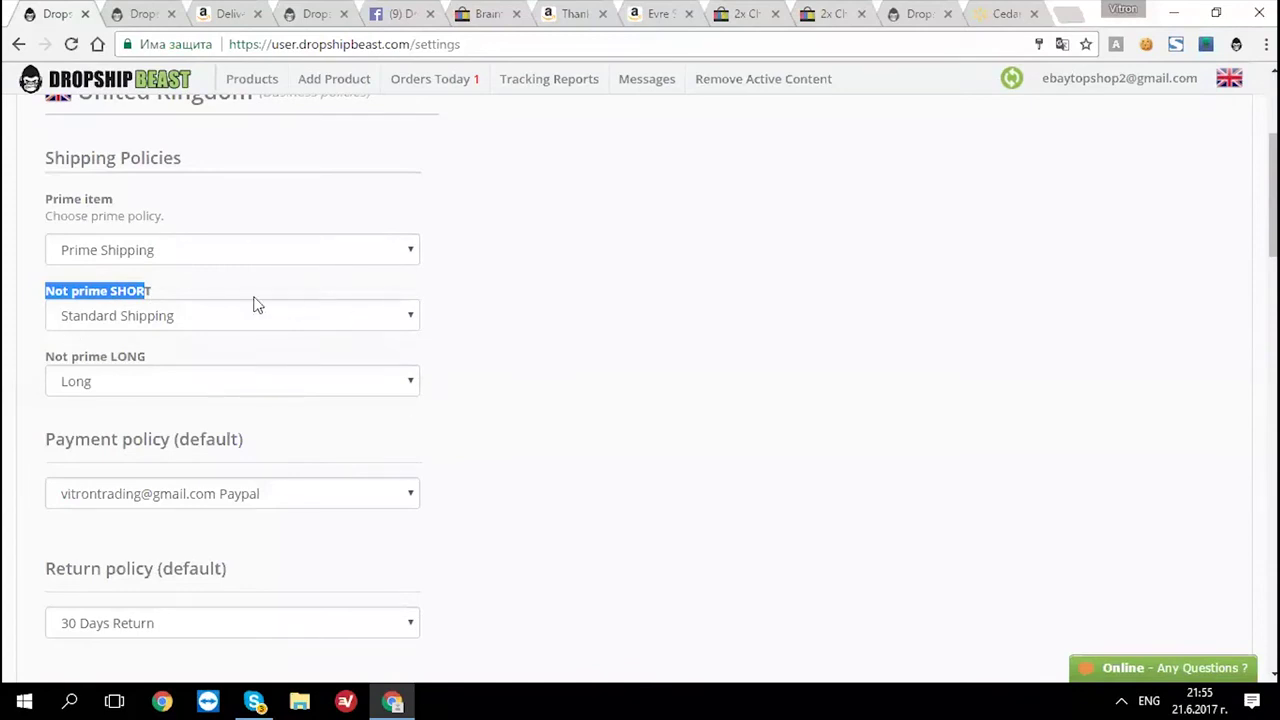
{"action": "scroll", "coordinate": [648, 349], "scroll_direction": "down", "scroll_amount": 1}
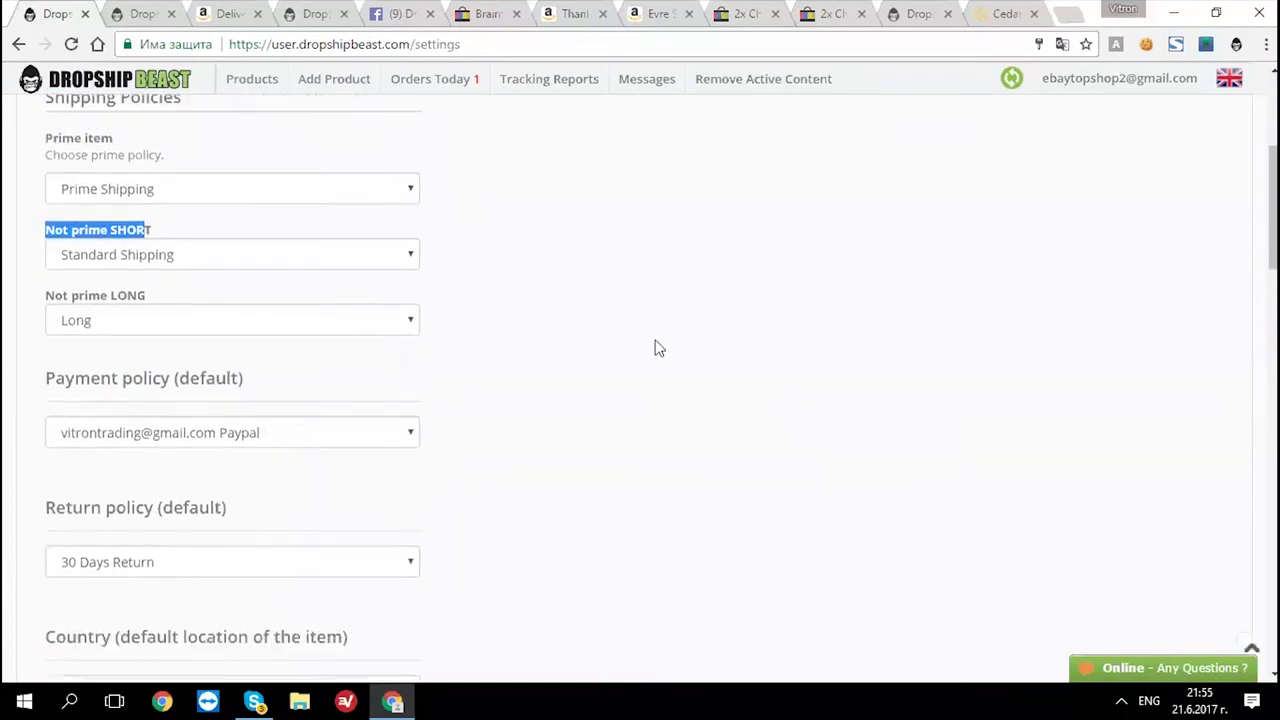
{"action": "scroll", "coordinate": [655, 347], "scroll_direction": "up", "scroll_amount": 1}
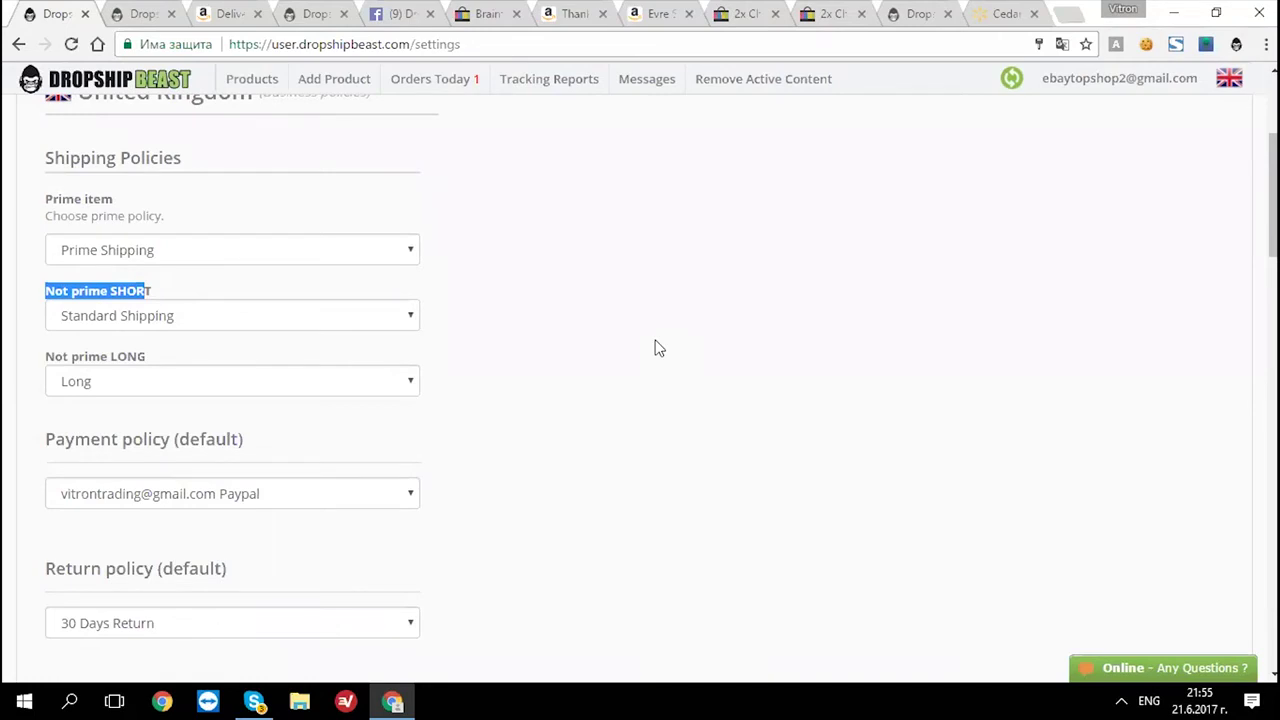
{"action": "left_click", "coordinate": [650, 347]}
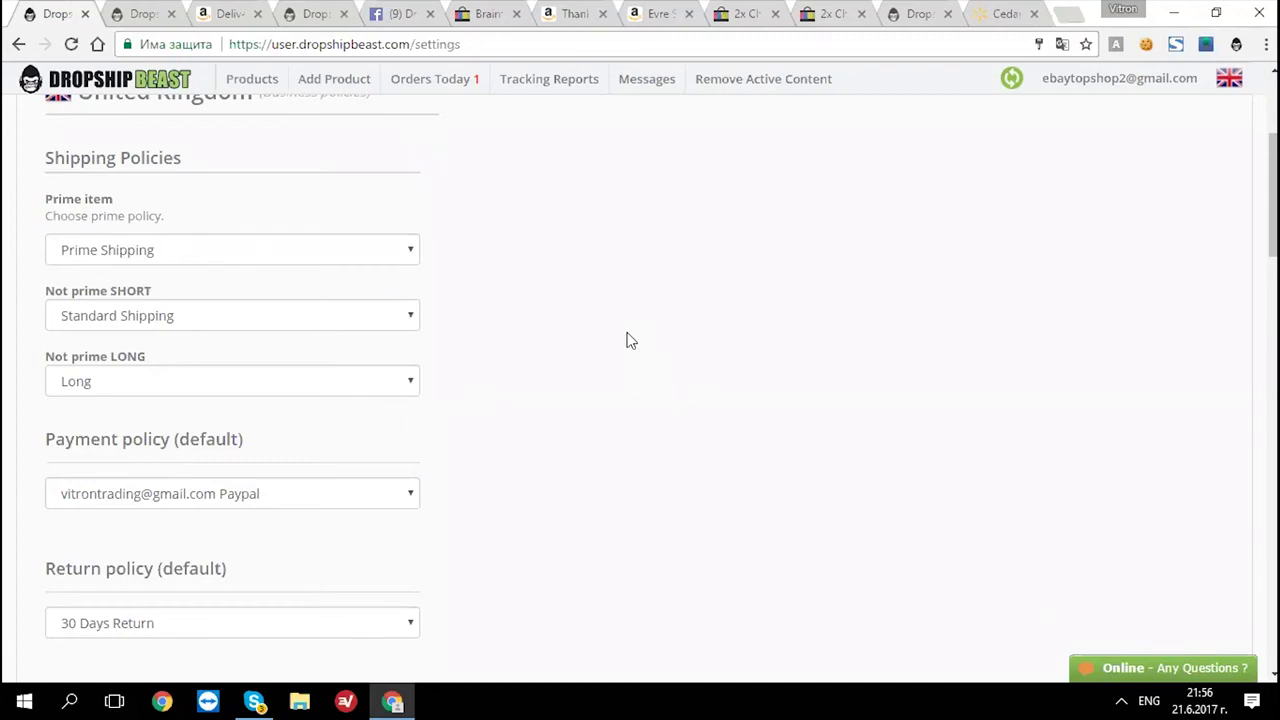
- Show the available options for the default payment policy and the default return policy
{"action": "scroll", "coordinate": [560, 340], "scroll_direction": "down", "scroll_amount": 1}
{"action": "scroll", "coordinate": [180, 340], "scroll_direction": "down", "scroll_amount": 2}
{"action": "left_click_drag", "start_coordinate": [48, 151], "coordinate": [354, 183]}
{"action": "left_click", "coordinate": [151, 209]}
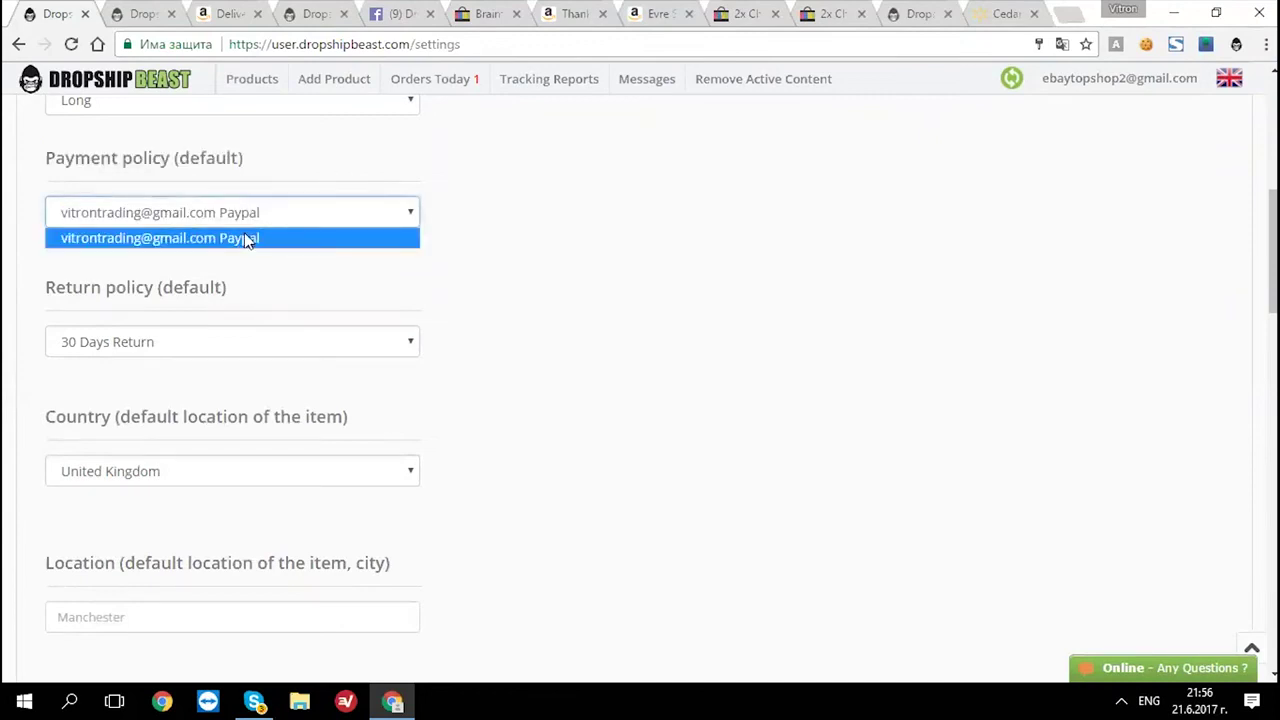
{"action": "left_click", "coordinate": [122, 342]}
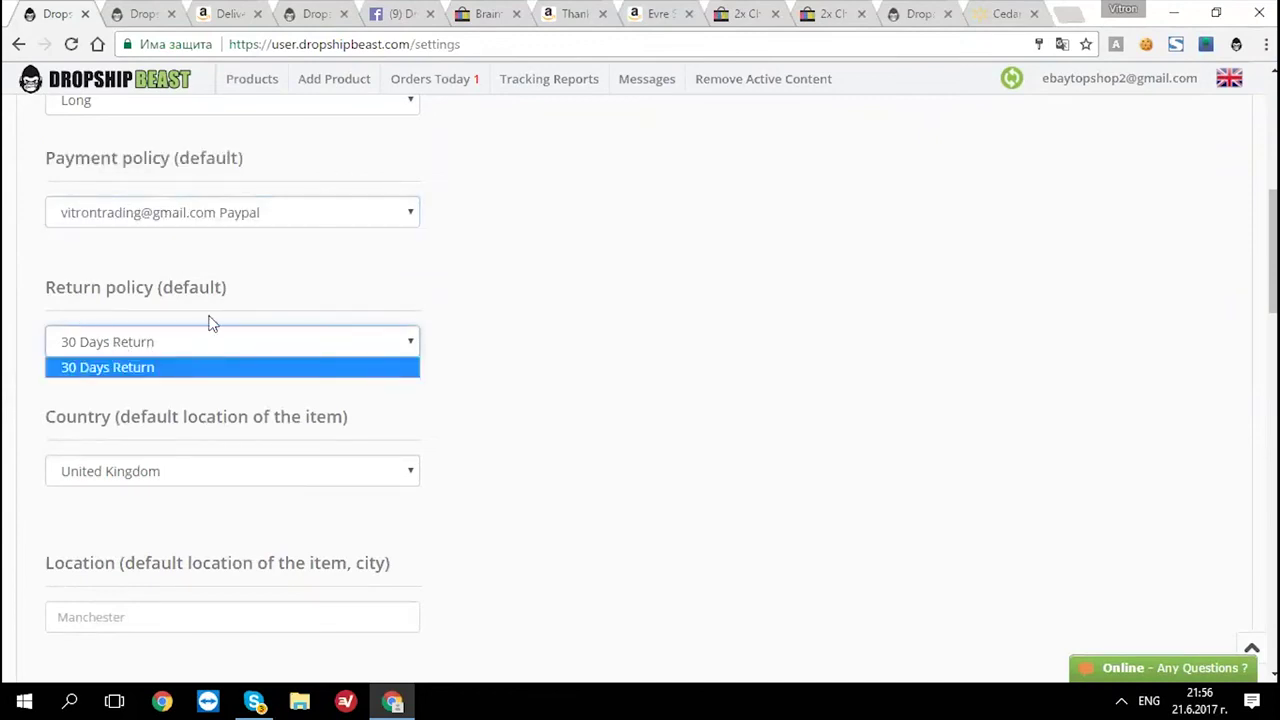
{"action": "left_click", "coordinate": [167, 402]}
- Review the default item country, city location and Add product quantity fields
{"action": "left_click", "coordinate": [195, 469]}
{"action": "left_click", "coordinate": [186, 469]}
{"action": "scroll", "coordinate": [108, 398], "scroll_direction": "down", "scroll_amount": 2}
{"action": "key", "text": "Tab"}
{"action": "scroll", "coordinate": [163, 411], "scroll_direction": "down", "scroll_amount": 2}
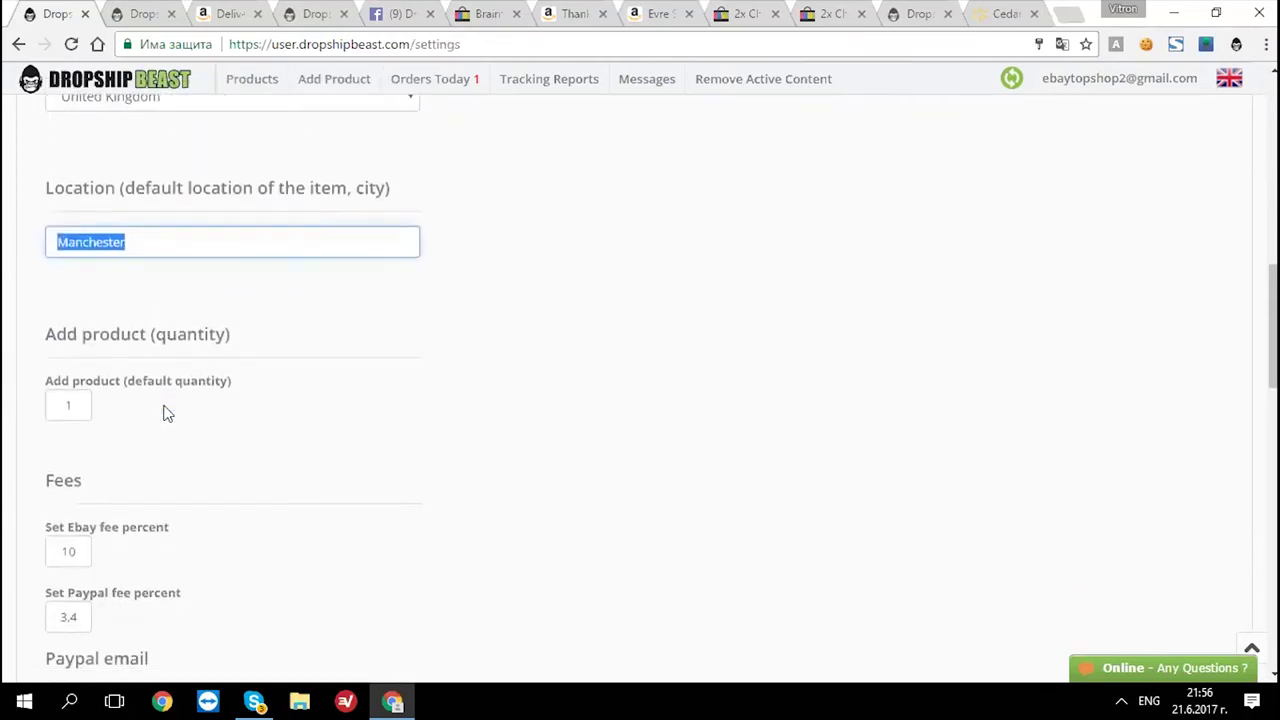
{"action": "key", "text": "Tab"}
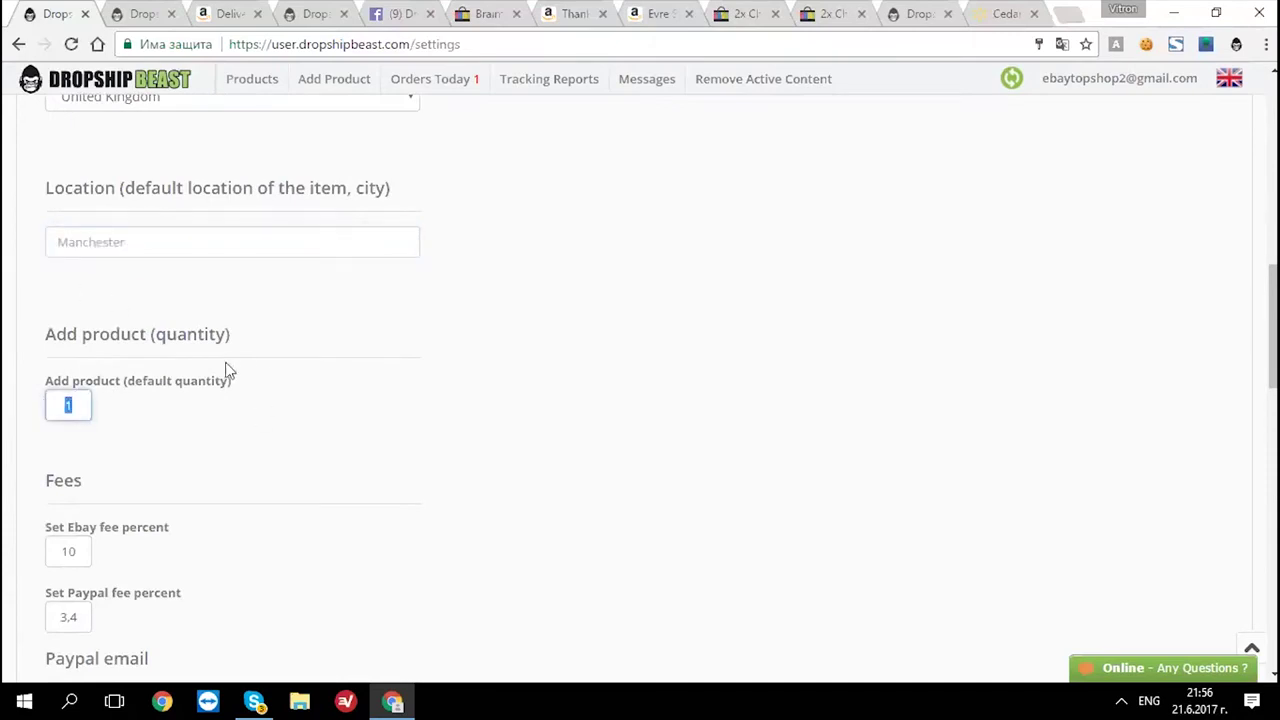
{"action": "left_click", "coordinate": [89, 398]}
- Highlight the eBay fee percent value in the Fees section
{"action": "scroll", "coordinate": [134, 397], "scroll_direction": "down", "scroll_amount": 2}
{"action": "scroll", "coordinate": [98, 398], "scroll_direction": "up", "scroll_amount": 1}
{"action": "left_click_drag", "start_coordinate": [45, 436], "coordinate": [80, 460]}
{"action": "double_click", "coordinate": [80, 460]}
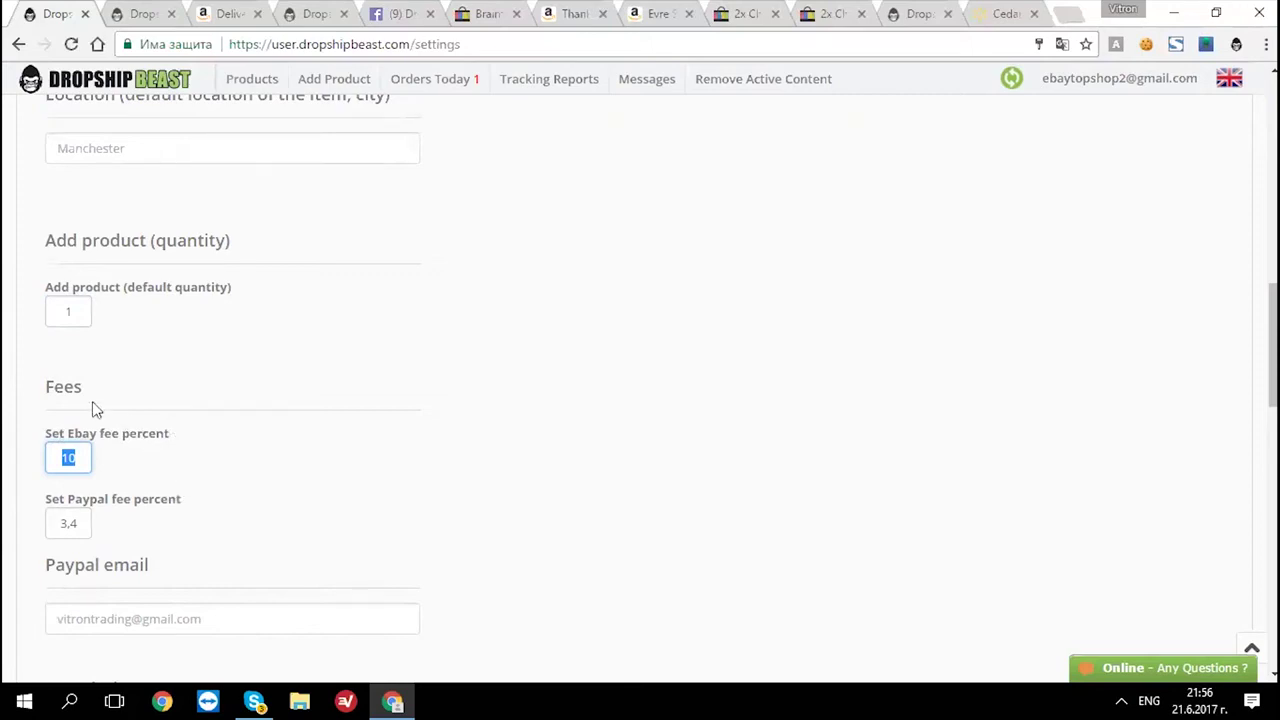
{"action": "left_click", "coordinate": [171, 477]}
{"action": "double_click", "coordinate": [54, 450]}
{"action": "left_click", "coordinate": [182, 467]}
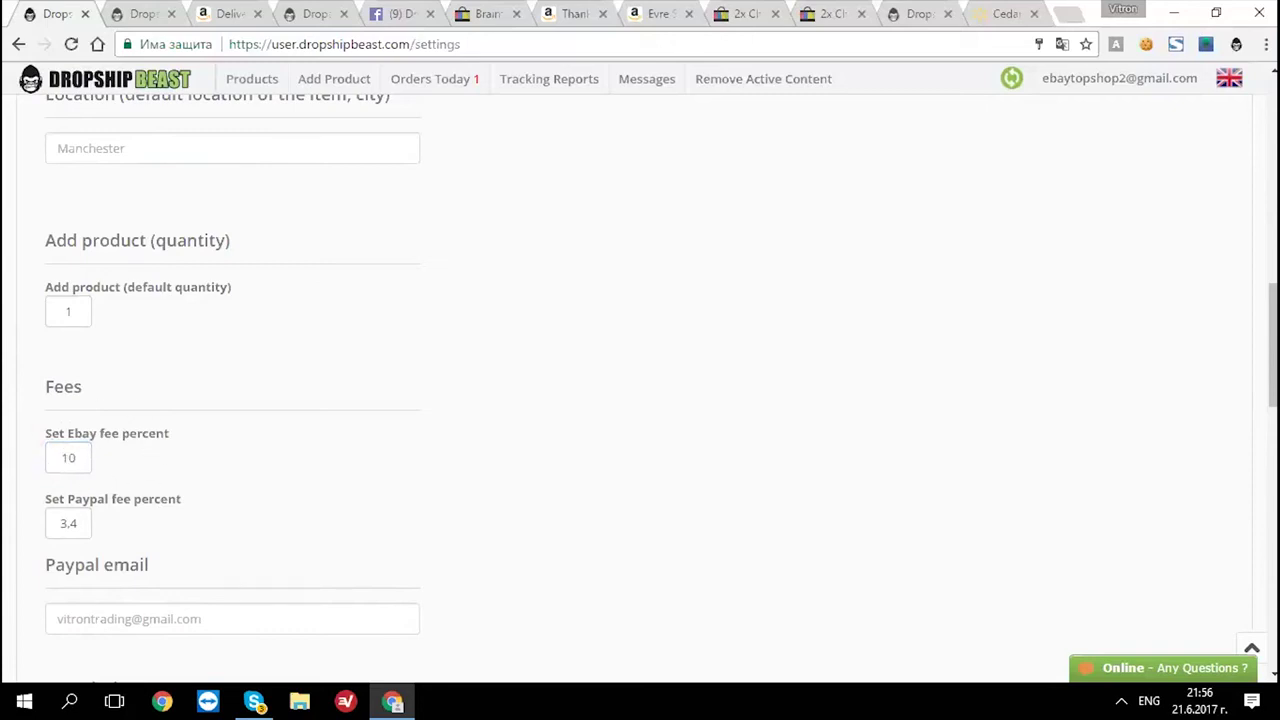
{"action": "double_click", "coordinate": [55, 455]}
- Highlight the Set Paypal fee percent label and examine its field
{"action": "left_click_drag", "start_coordinate": [40, 497], "coordinate": [192, 504]}
{"action": "key", "text": "Tab"}
{"action": "left_click", "coordinate": [64, 523]}
{"action": "scroll", "coordinate": [640, 390], "scroll_direction": "down", "scroll_amount": 1}
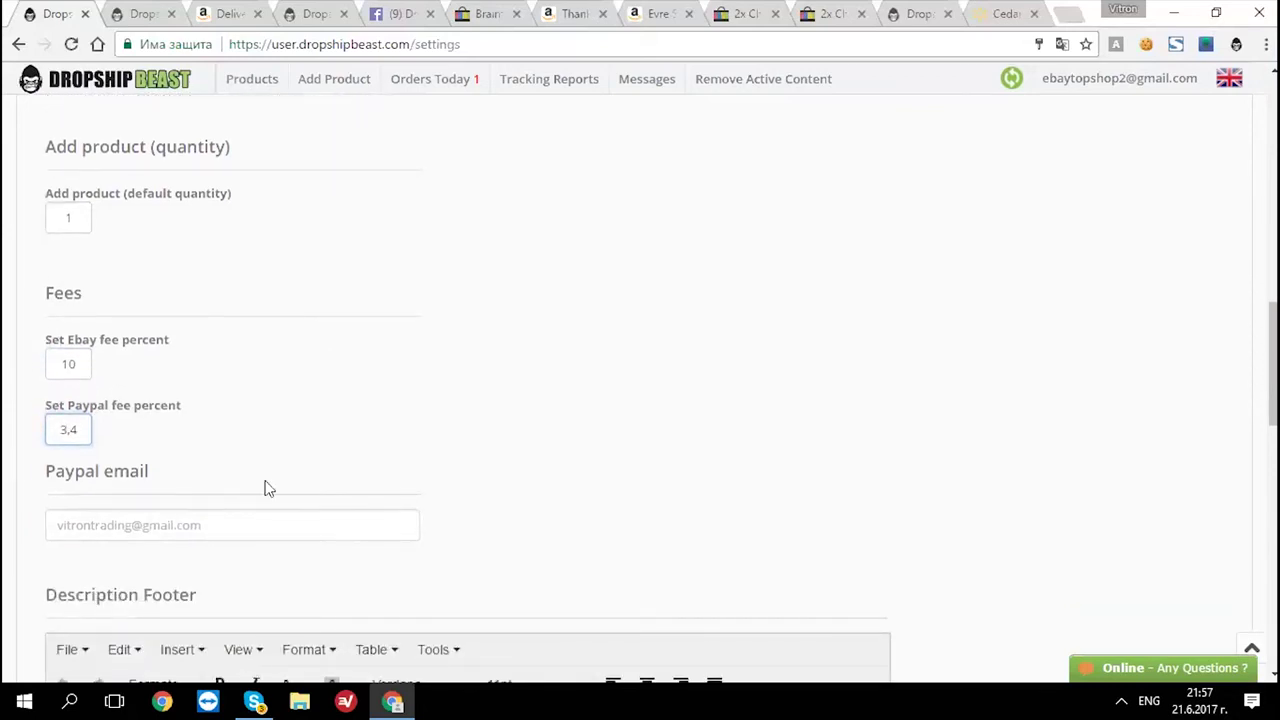
- Go past the Paypal email field and highlight the Description Footer heading
{"action": "scroll", "coordinate": [268, 488], "scroll_direction": "down", "scroll_amount": 1}
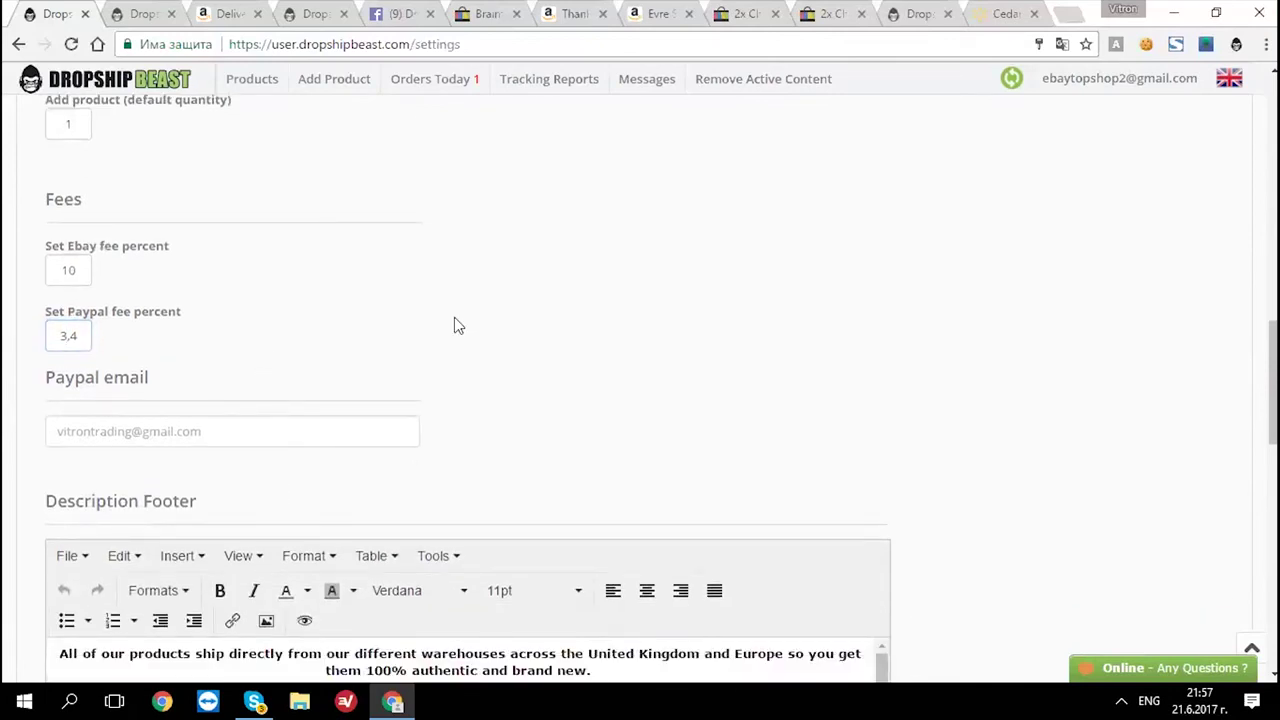
{"action": "scroll", "coordinate": [454, 318], "scroll_direction": "down", "scroll_amount": 1}
{"action": "scroll", "coordinate": [443, 287], "scroll_direction": "down", "scroll_amount": 1}
{"action": "left_click_drag", "start_coordinate": [48, 313], "coordinate": [200, 313]}
{"action": "left_click", "coordinate": [172, 313]}
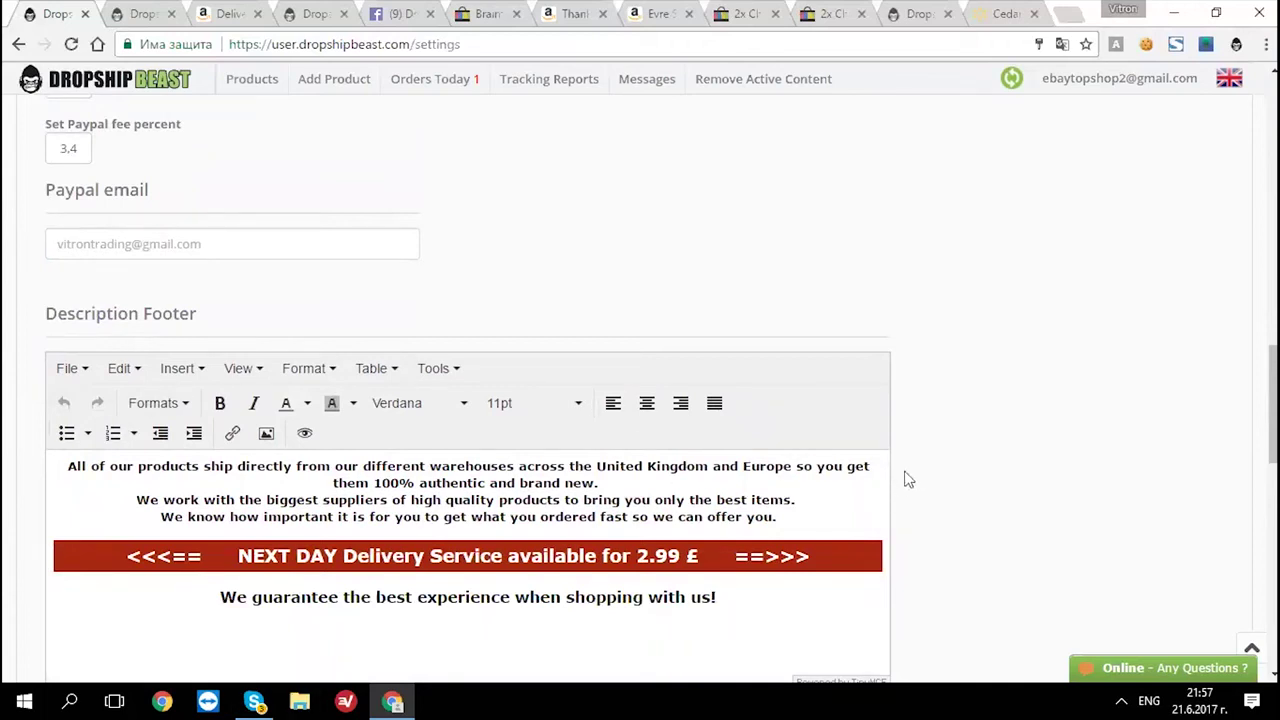
- Highlight the whole Description Footer text and examine its lines in the editor
{"action": "scroll", "coordinate": [905, 480], "scroll_direction": "down", "scroll_amount": 1}
{"action": "left_click", "coordinate": [70, 374]}
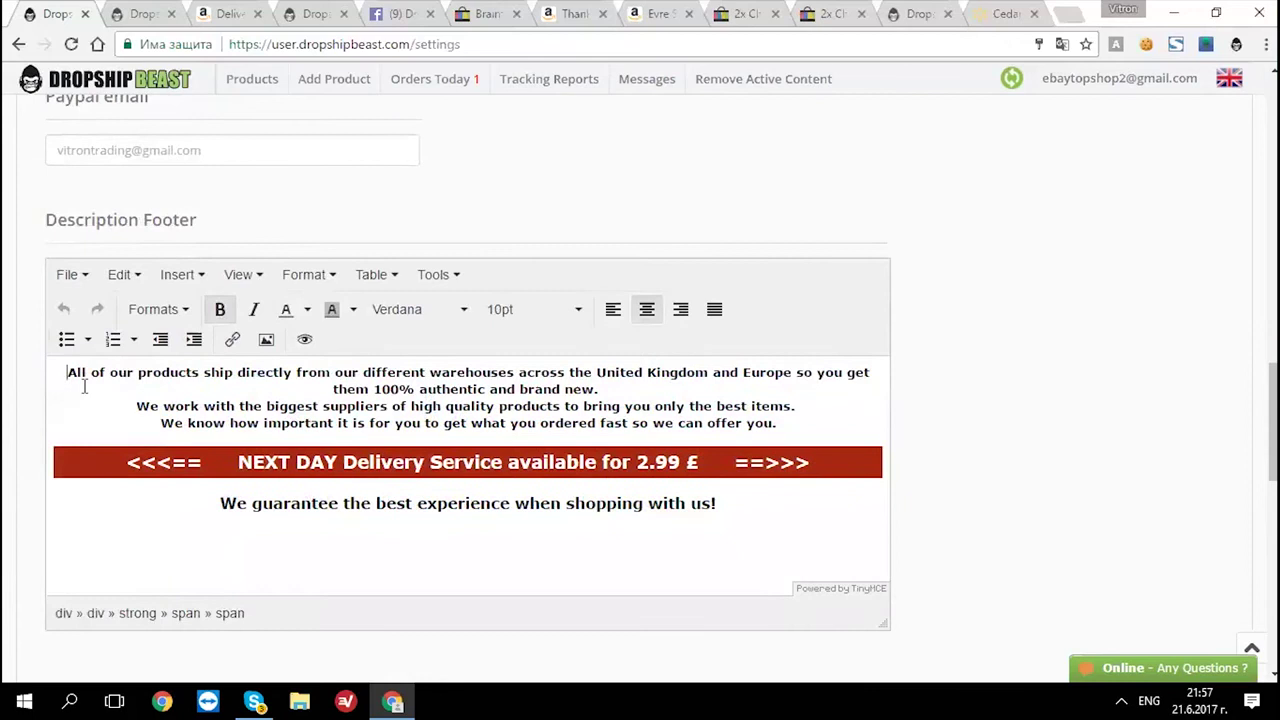
{"action": "left_click_drag", "start_coordinate": [740, 520], "coordinate": [18, 358]}
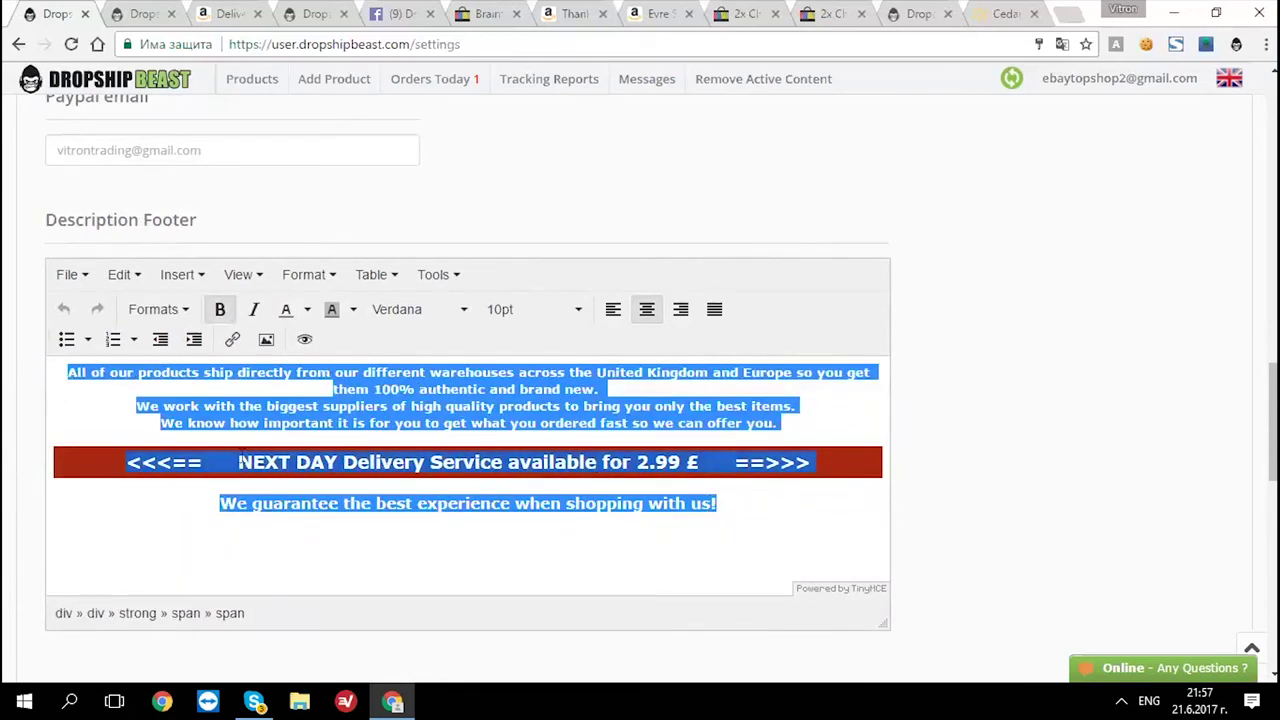
{"action": "left_click", "coordinate": [238, 462]}
{"action": "left_click_drag", "start_coordinate": [778, 423], "coordinate": [746, 423]}
{"action": "left_click", "coordinate": [130, 428]}
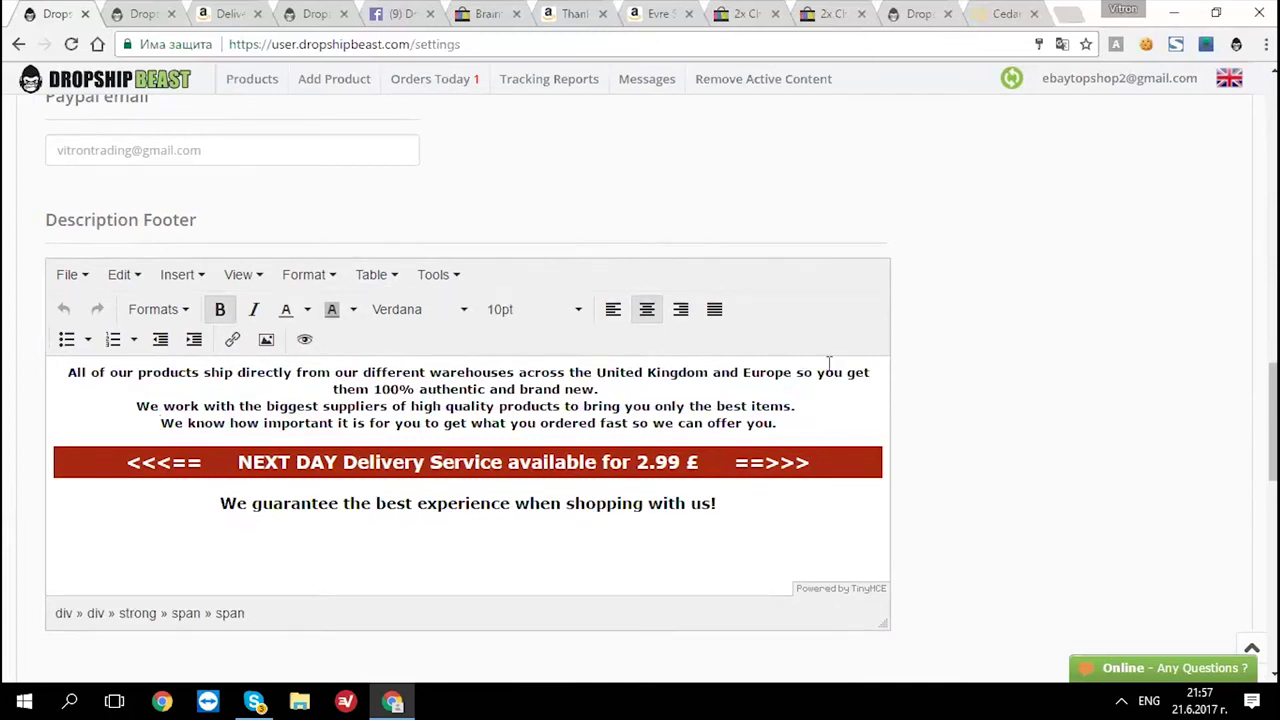
- Highlight the "Set the same profit(%) for all items" heading and examine its percentage field
{"action": "scroll", "coordinate": [261, 435], "scroll_direction": "down", "scroll_amount": 3}
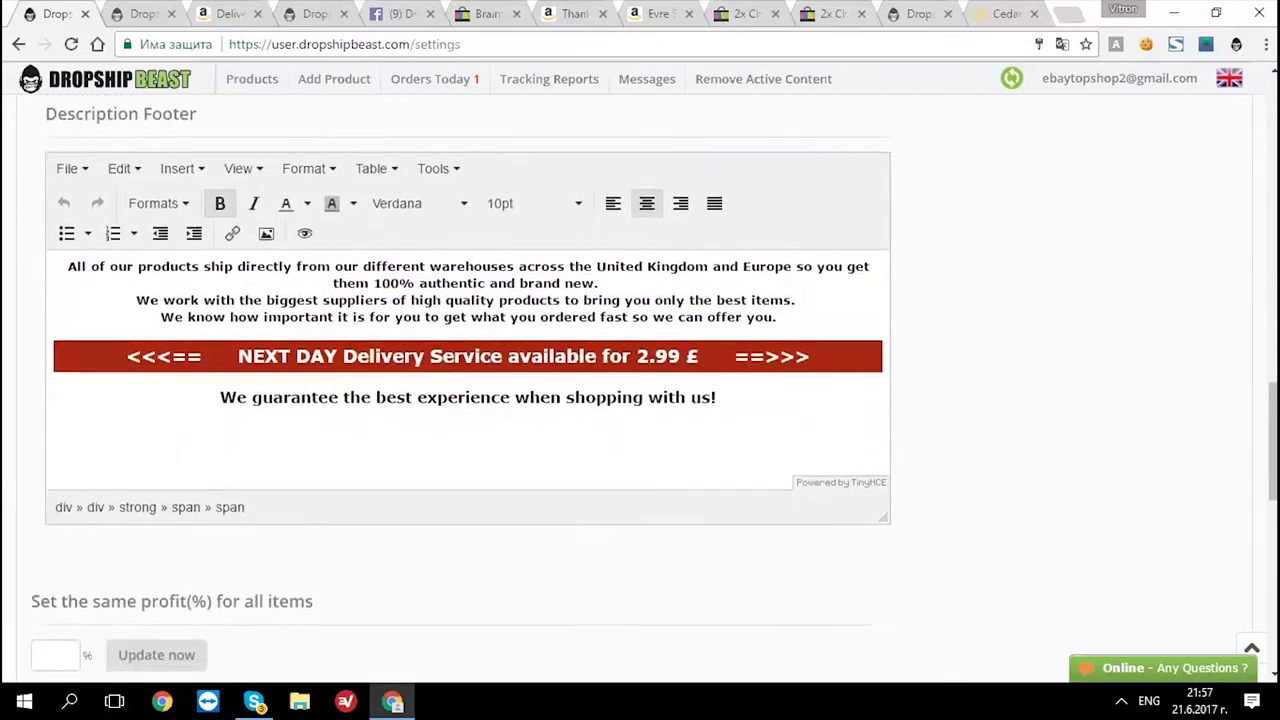
{"action": "left_click_drag", "start_coordinate": [38, 428], "coordinate": [316, 430]}
{"action": "scroll", "coordinate": [320, 432], "scroll_direction": "up", "scroll_amount": 1}
{"action": "double_click", "coordinate": [45, 519]}
{"action": "left_click_drag", "start_coordinate": [45, 519], "coordinate": [316, 520]}
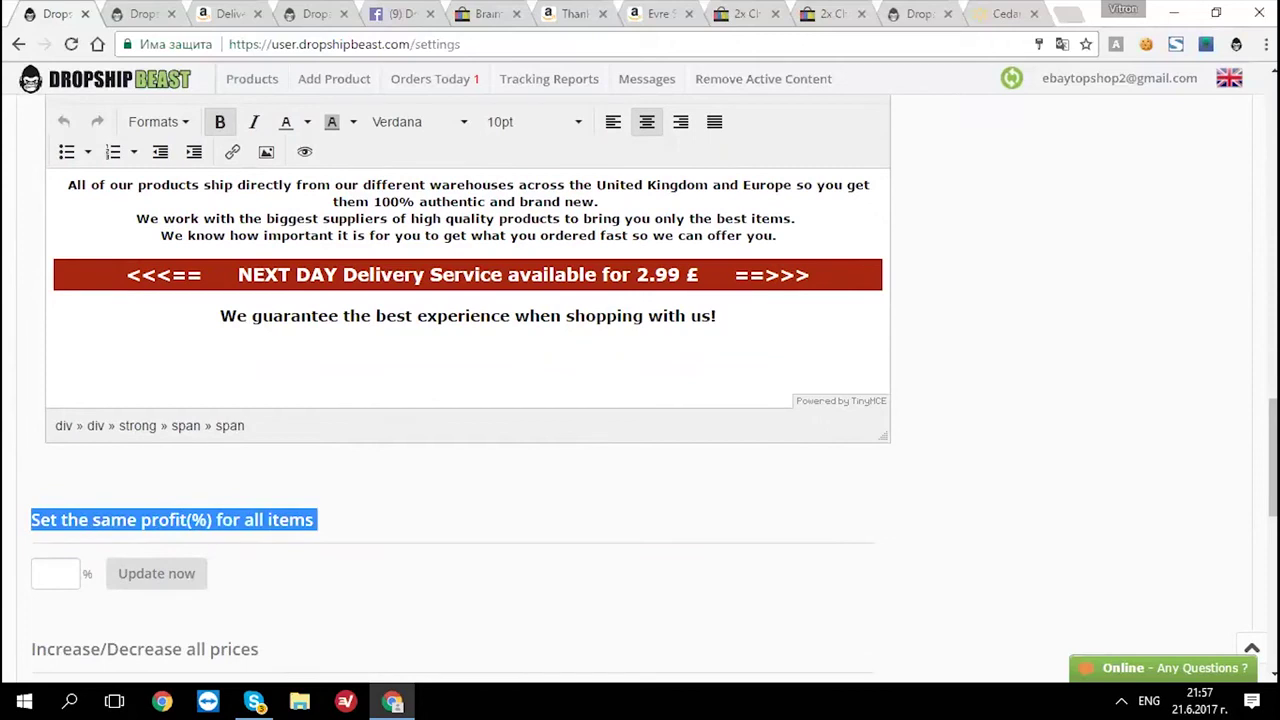
{"action": "scroll", "coordinate": [53, 349], "scroll_direction": "down", "scroll_amount": 1}
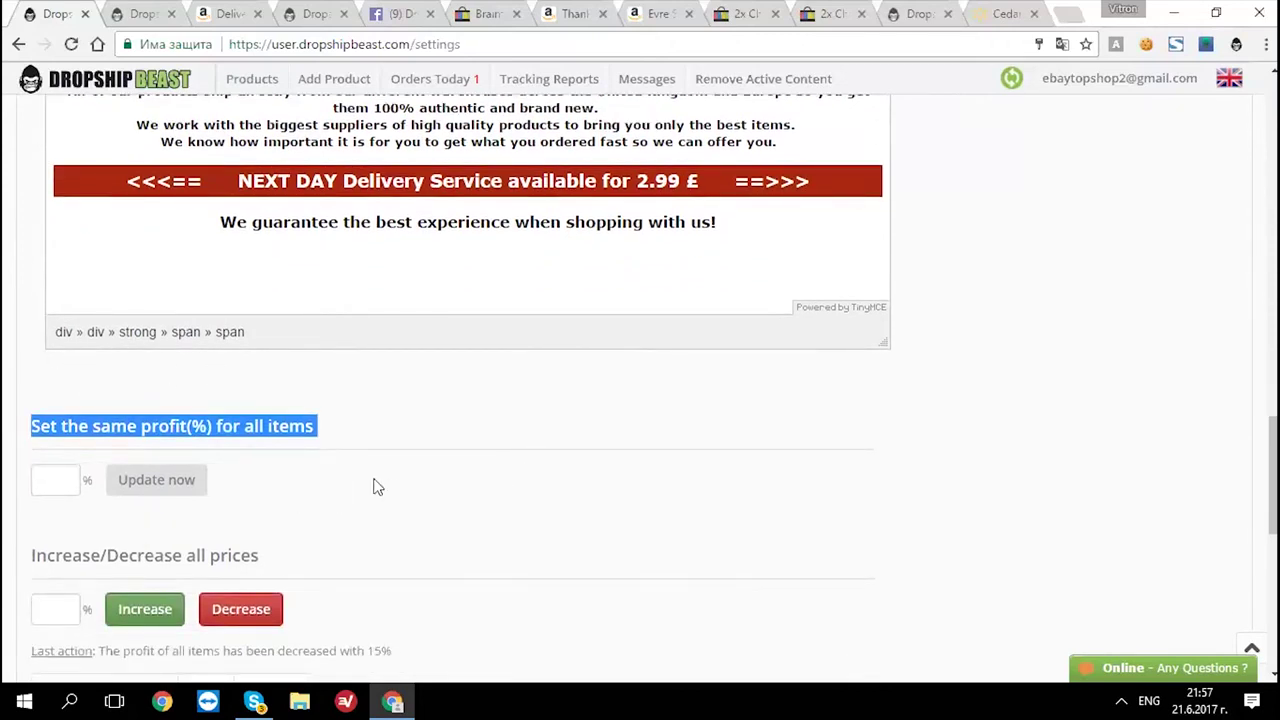
- Enter 10 as the same profit percentage for all items without applying the update
{"action": "left_click", "coordinate": [51, 485]}
{"action": "type", "text": "10"}
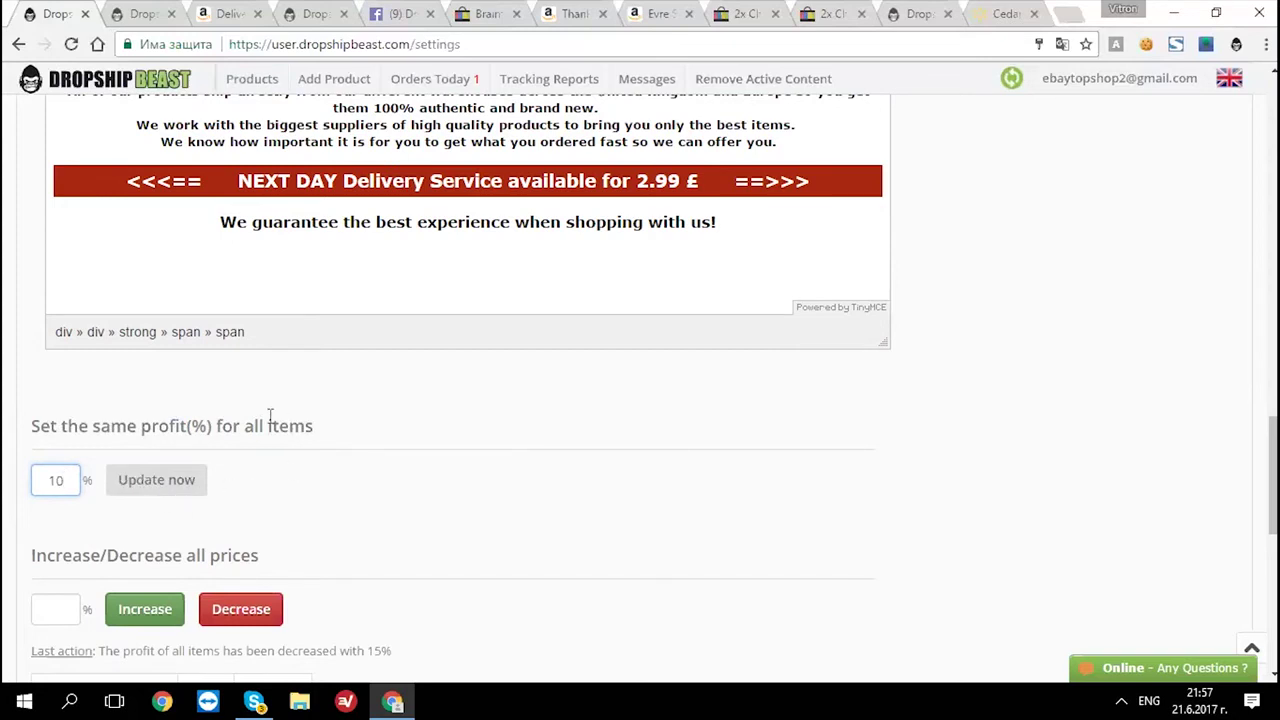
{"action": "double_click", "coordinate": [56, 481]}
- Point out the Increase/Decrease all prices heading and examine that section's controls and past actions
{"action": "scroll", "coordinate": [62, 483], "scroll_direction": "down", "scroll_amount": 2}
{"action": "double_click", "coordinate": [55, 370]}
{"action": "triple_click", "coordinate": [55, 372]}
{"action": "left_click", "coordinate": [238, 368]}
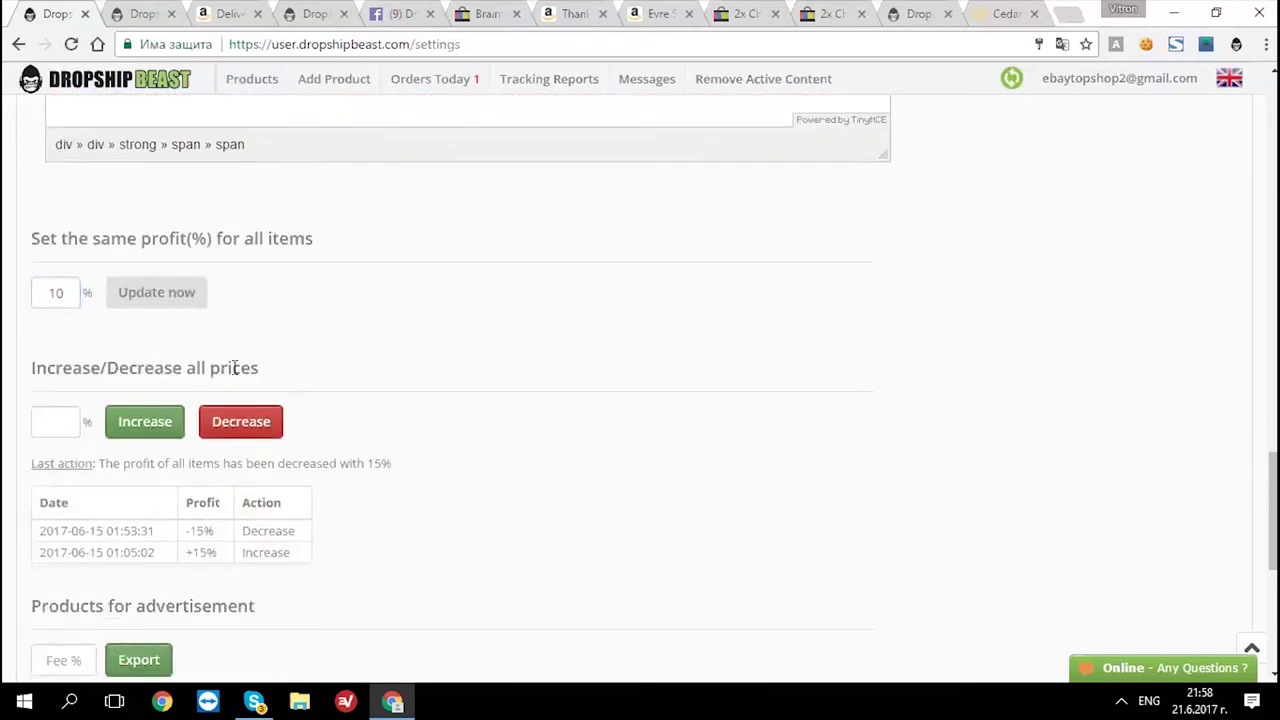
- Clear the percentage entered for setting the same profit on all items
{"action": "left_click_drag", "start_coordinate": [39, 295], "coordinate": [79, 289]}
{"action": "key", "text": "BackSpace"}
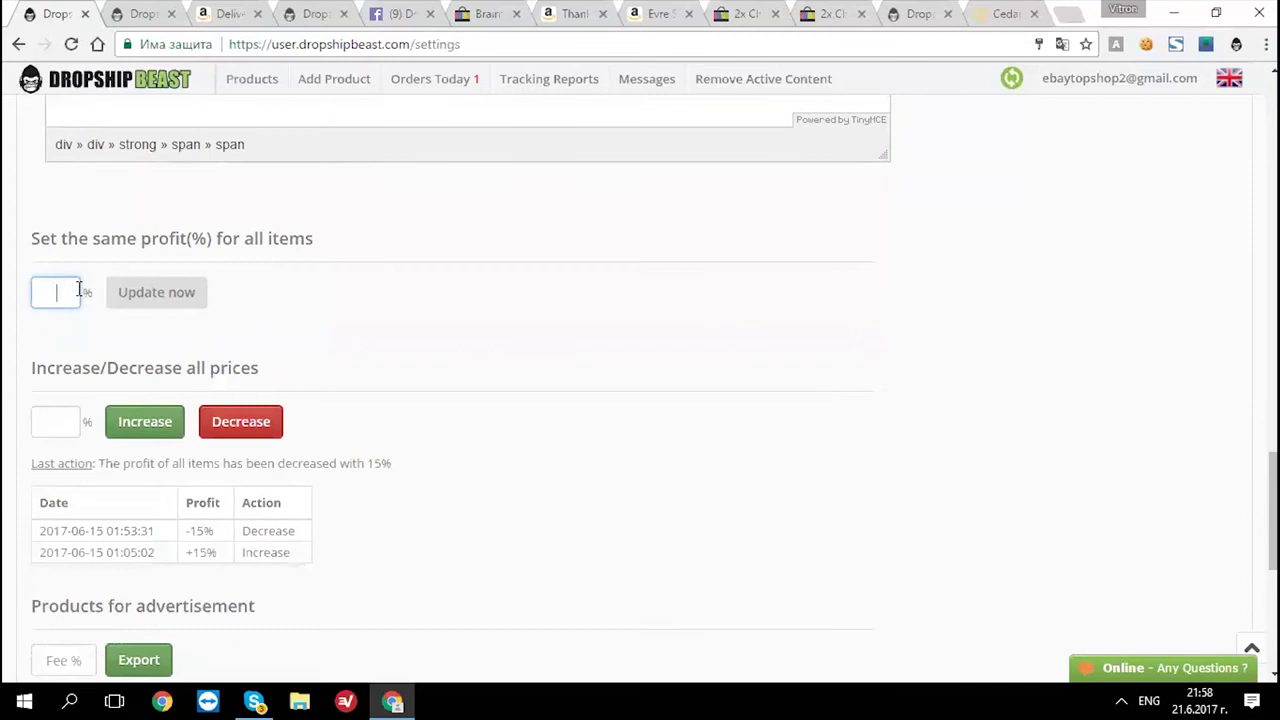
- Try 7 and 5 in turn as the percentage for increasing or decreasing all prices, clearing each without applying it
{"action": "left_click", "coordinate": [53, 420]}
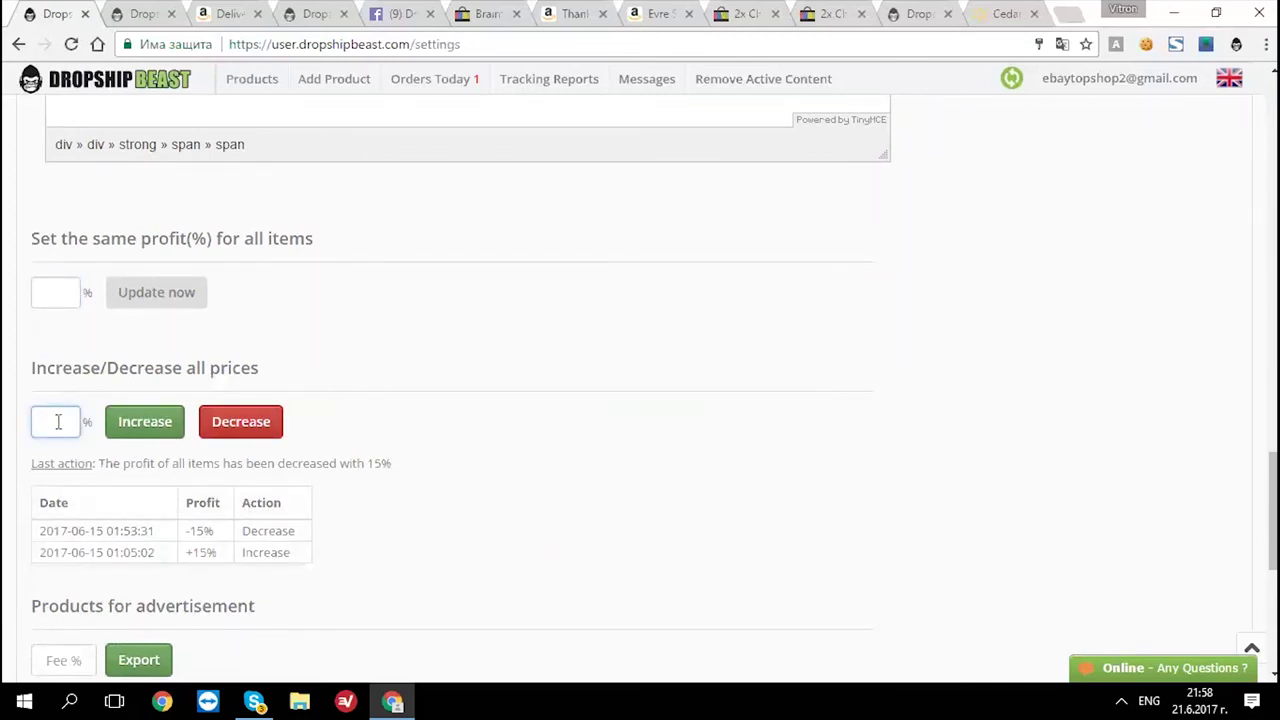
{"action": "type", "text": "7"}
{"action": "key", "text": "BackSpace"}
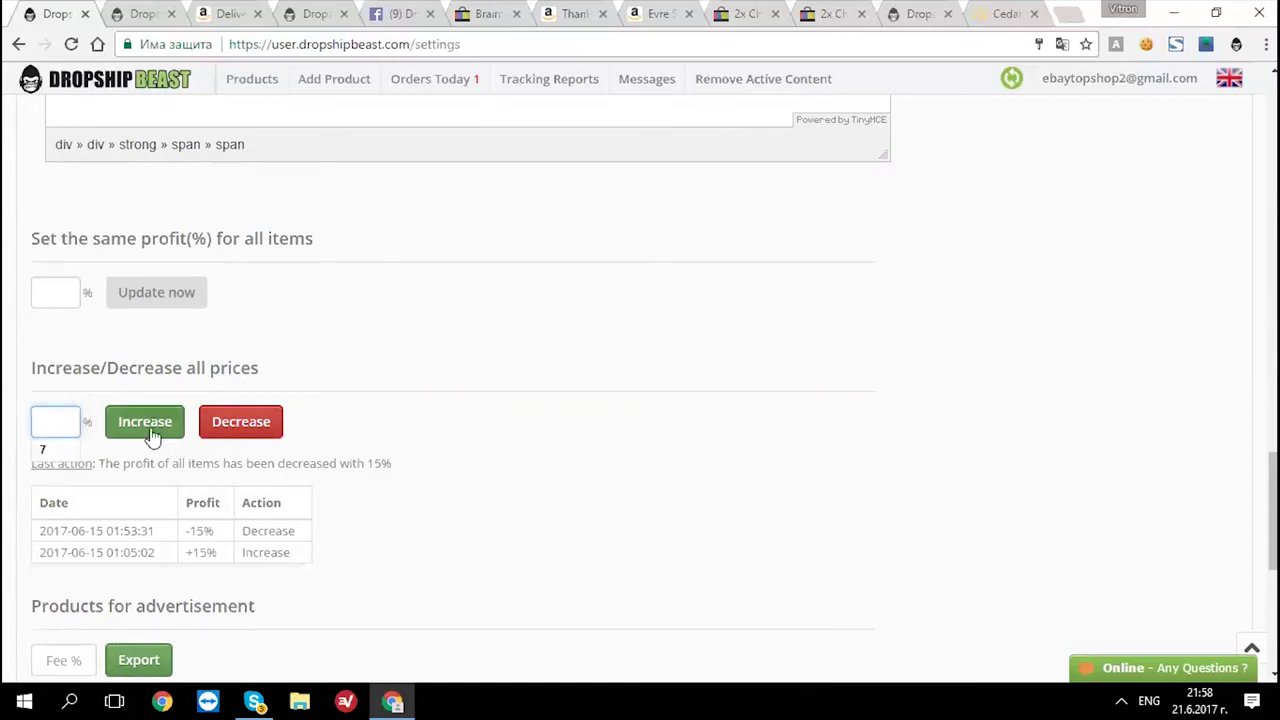
{"action": "left_click", "coordinate": [374, 392]}
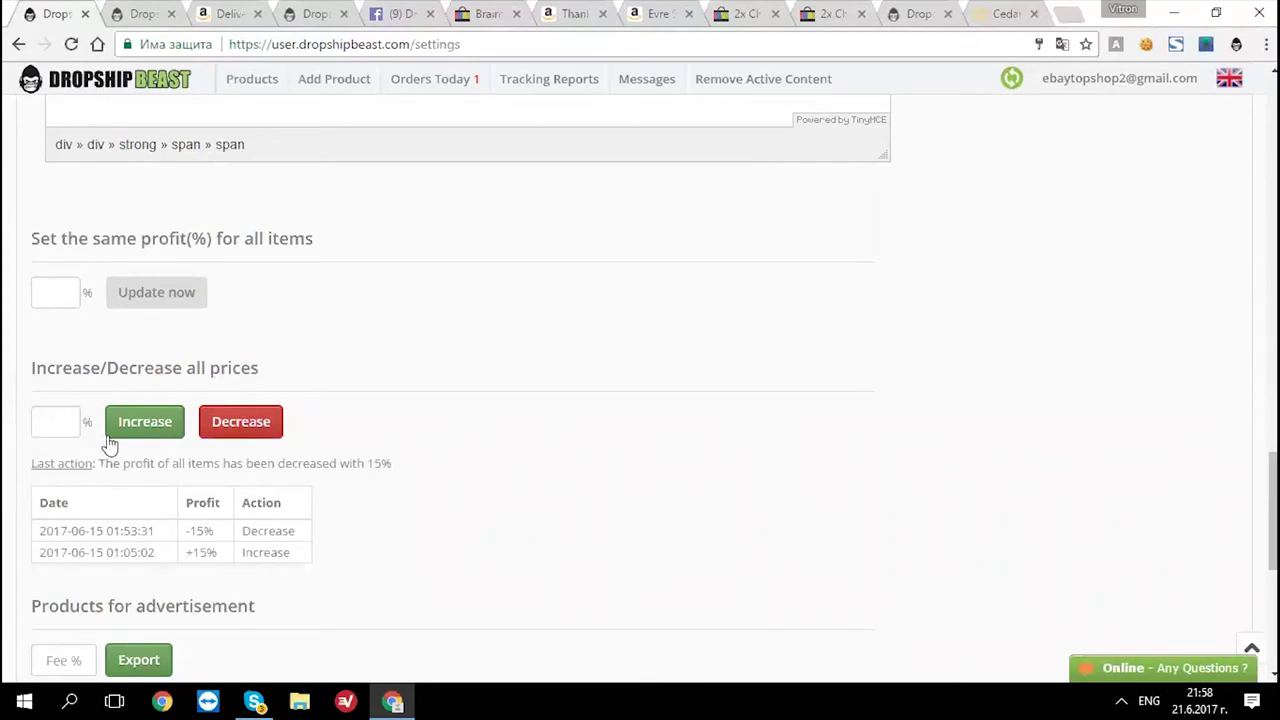
{"action": "left_click", "coordinate": [70, 420]}
{"action": "type", "text": "5"}
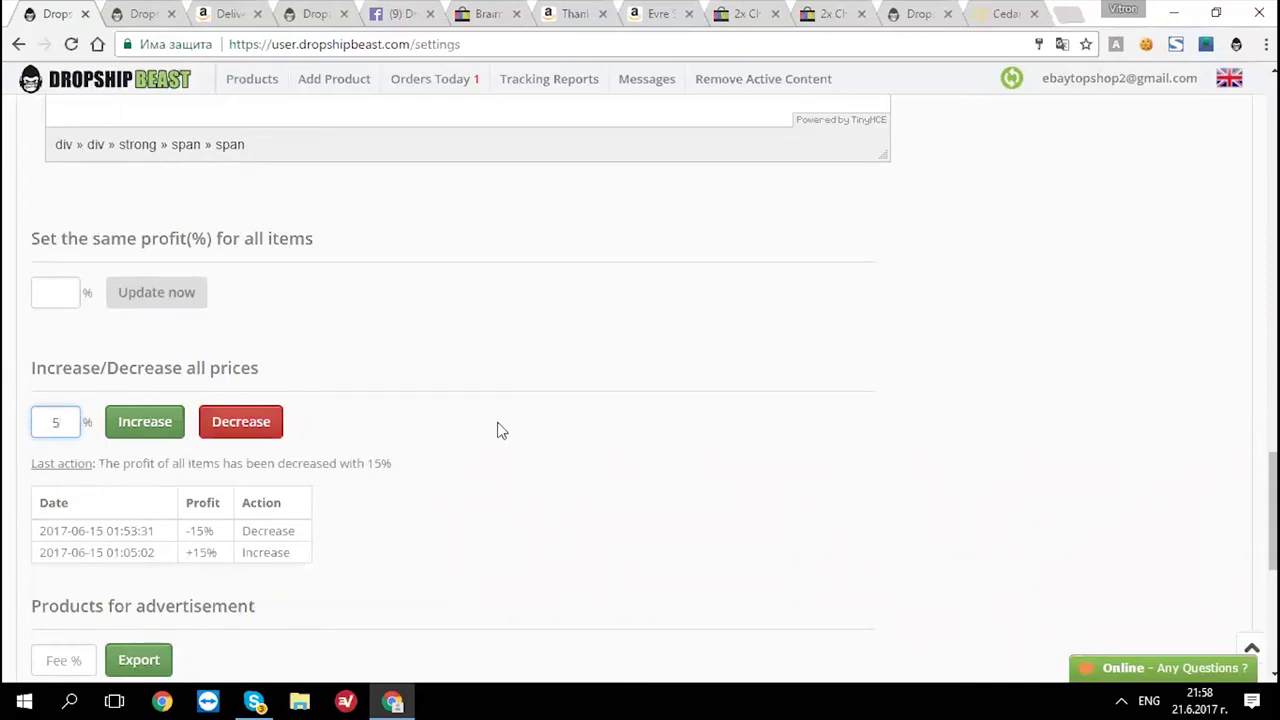
{"action": "double_click", "coordinate": [56, 422]}
{"action": "key", "text": "BackSpace"}
- Open the supplier settings and highlight the State tax (%) value under Amazon settings
{"action": "scroll", "coordinate": [460, 400], "scroll_direction": "up", "scroll_amount": 4}
{"action": "scroll", "coordinate": [460, 400], "scroll_direction": "down", "scroll_amount": 5}
{"action": "scroll", "coordinate": [460, 400], "scroll_direction": "up", "scroll_amount": 1}
{"action": "scroll", "coordinate": [460, 400], "scroll_direction": "up", "scroll_amount": 2}
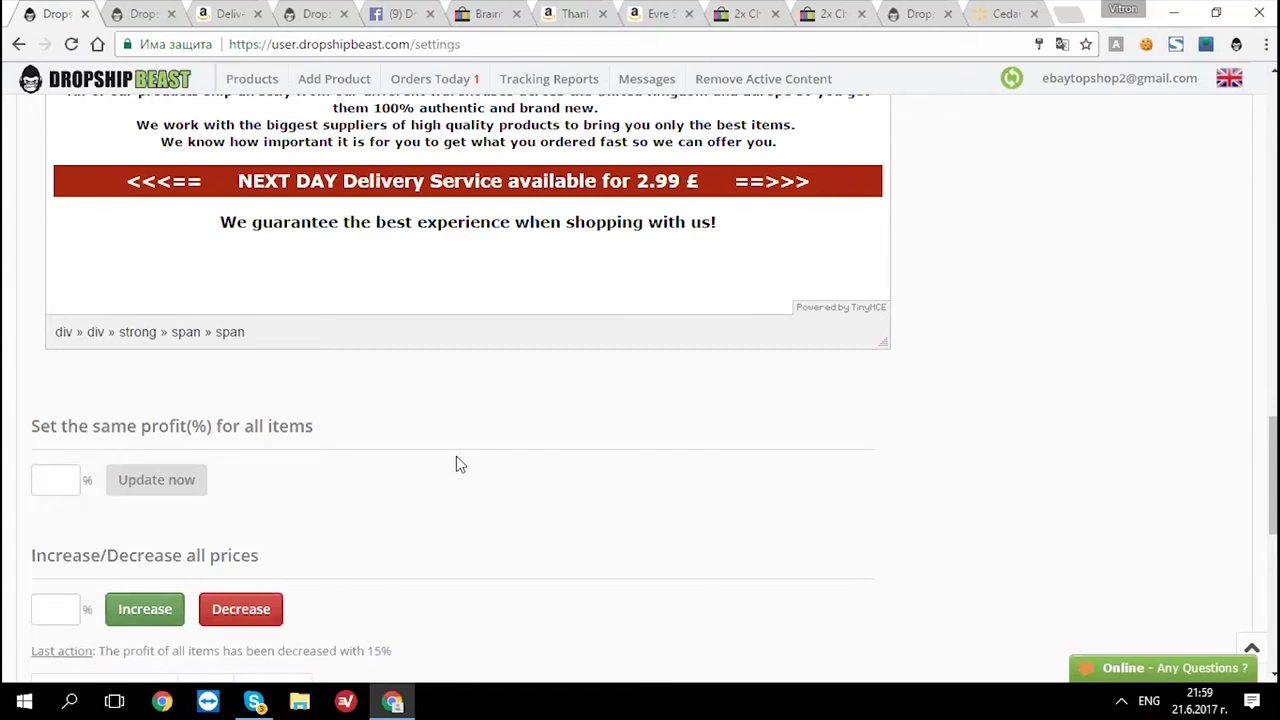
{"action": "scroll", "coordinate": [434, 466], "scroll_direction": "up", "scroll_amount": 7}
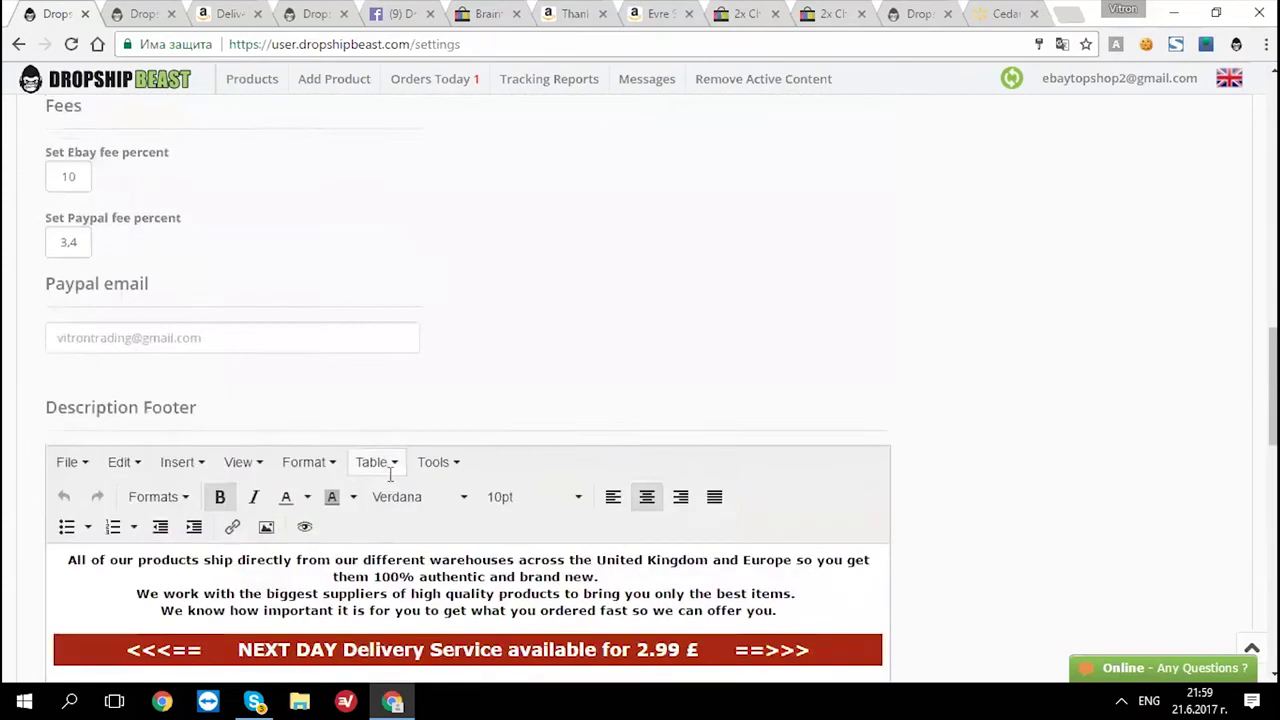
{"action": "scroll", "coordinate": [190, 400], "scroll_direction": "up", "scroll_amount": 10}
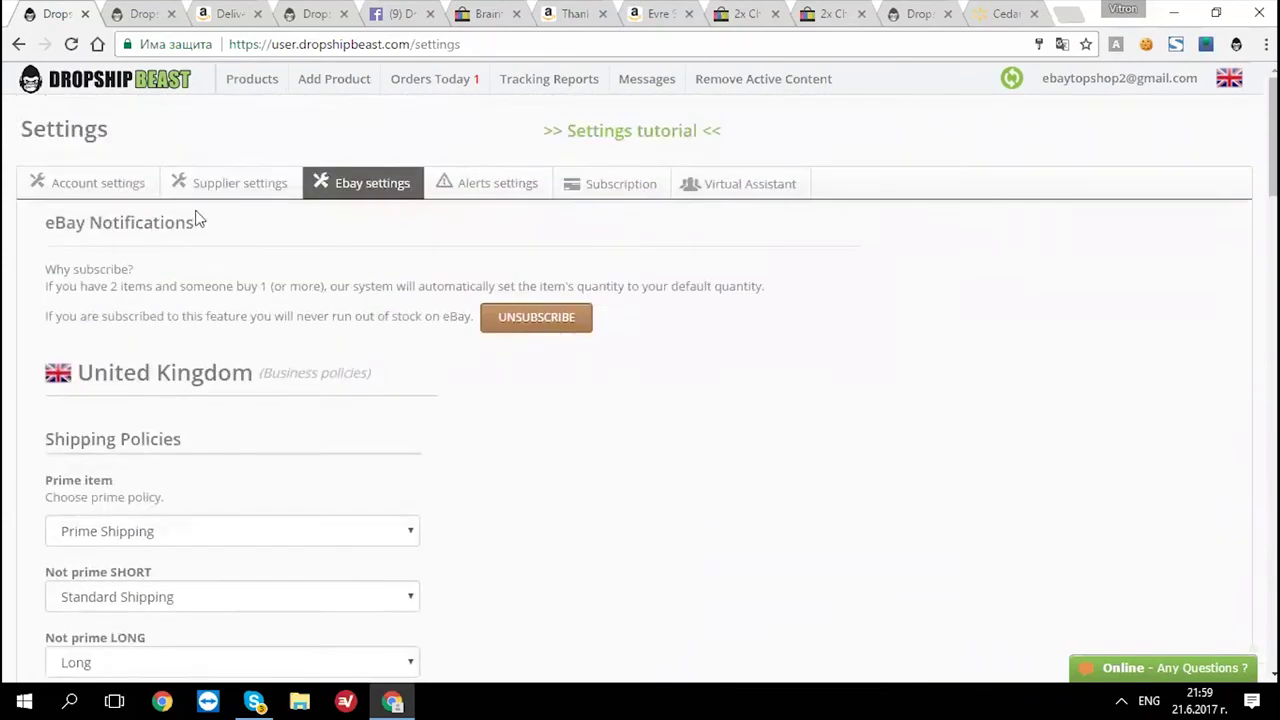
{"action": "left_click", "coordinate": [200, 188]}
{"action": "left_click_drag", "start_coordinate": [80, 341], "coordinate": [9, 346]}
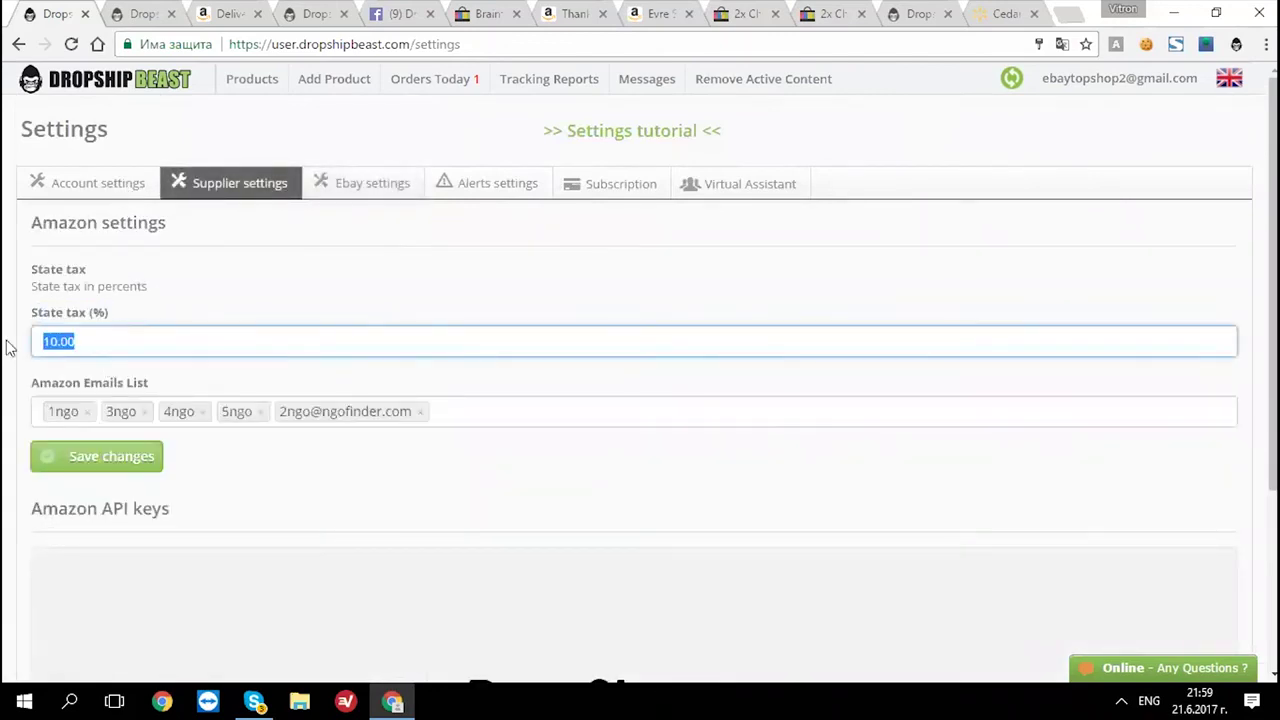
- Clear the State tax (%) value in the Amazon settings without saving the change
{"action": "left_click", "coordinate": [354, 344]}
{"action": "double_click", "coordinate": [77, 344]}
{"action": "left_click", "coordinate": [294, 332]}
{"action": "left_click_drag", "start_coordinate": [182, 346], "coordinate": [12, 340]}
{"action": "key", "text": "BackSpace"}
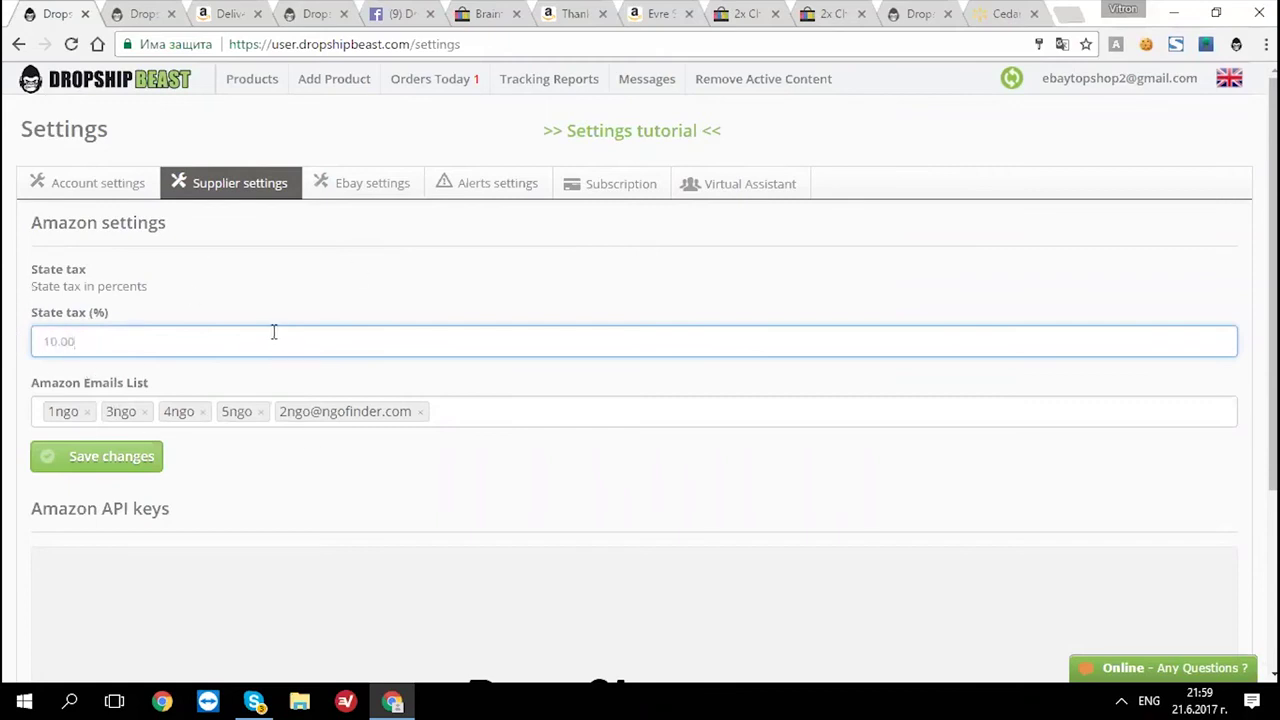
- Return to the eBay settings and look through the page from beginning to end
{"action": "left_click", "coordinate": [371, 186]}
{"action": "scroll", "coordinate": [456, 336], "scroll_direction": "down", "scroll_amount": 10}
{"action": "scroll", "coordinate": [456, 336], "scroll_direction": "up", "scroll_amount": 10}
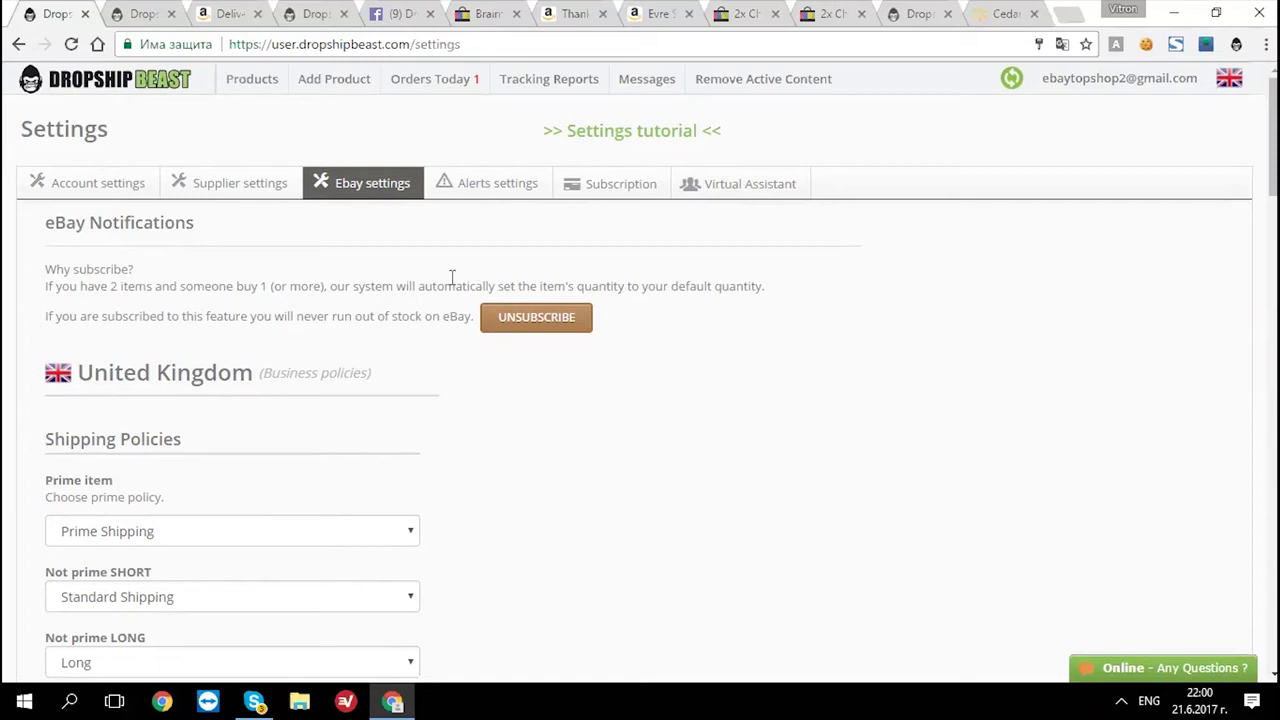
- Open the alerts settings and point out the desired Profit (%) field under Price Alerts
{"action": "left_click", "coordinate": [466, 200]}
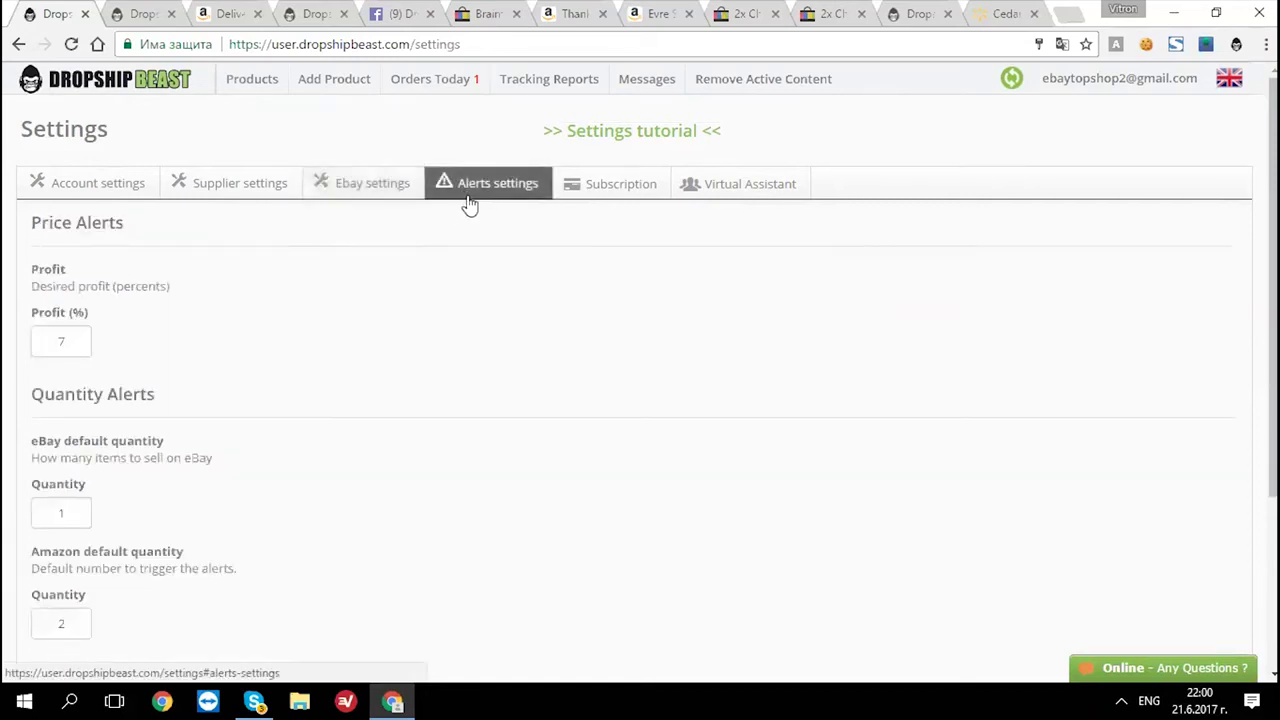
{"action": "left_click_drag", "start_coordinate": [32, 265], "coordinate": [157, 329]}
{"action": "left_click", "coordinate": [124, 350]}
{"action": "double_click", "coordinate": [90, 343]}
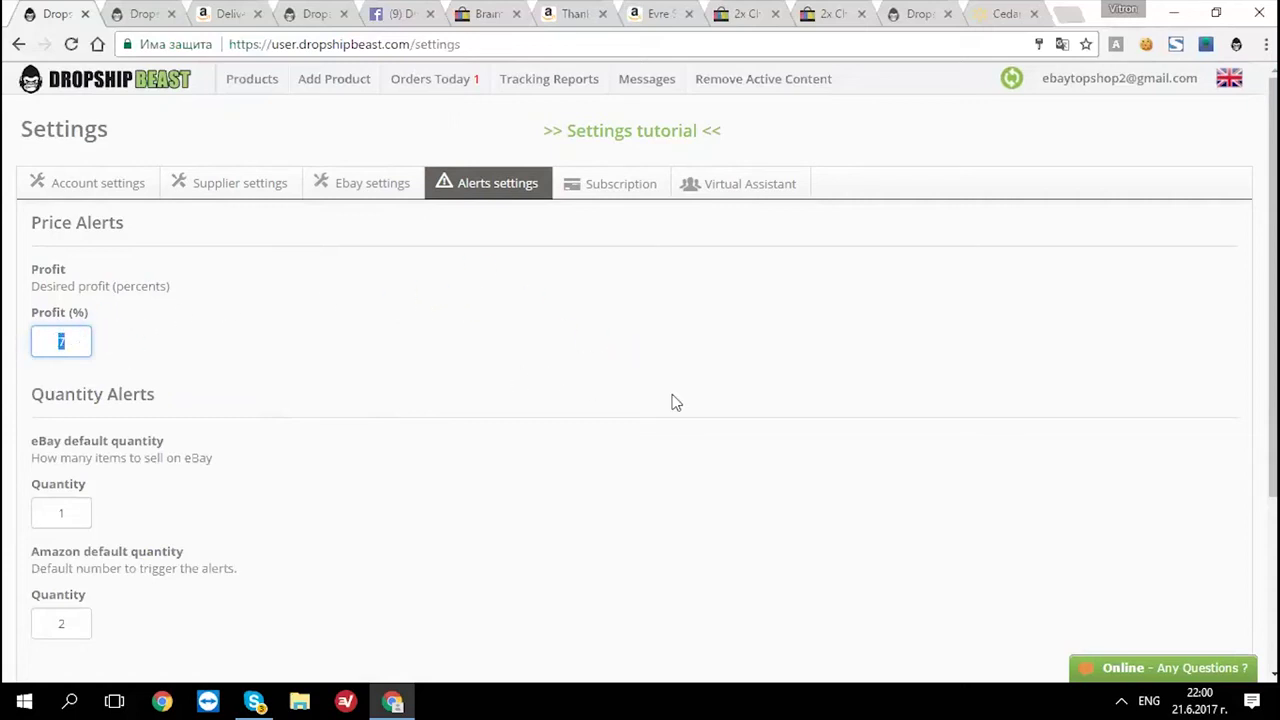
{"action": "double_click", "coordinate": [61, 341]}
{"action": "left_click", "coordinate": [77, 341]}
{"action": "double_click", "coordinate": [61, 341]}
{"action": "left_click", "coordinate": [216, 285]}
- Highlight the eBay default quantity and Amazon default quantity descriptions under Quantity Alerts
{"action": "scroll", "coordinate": [486, 420], "scroll_direction": "down", "scroll_amount": 1}
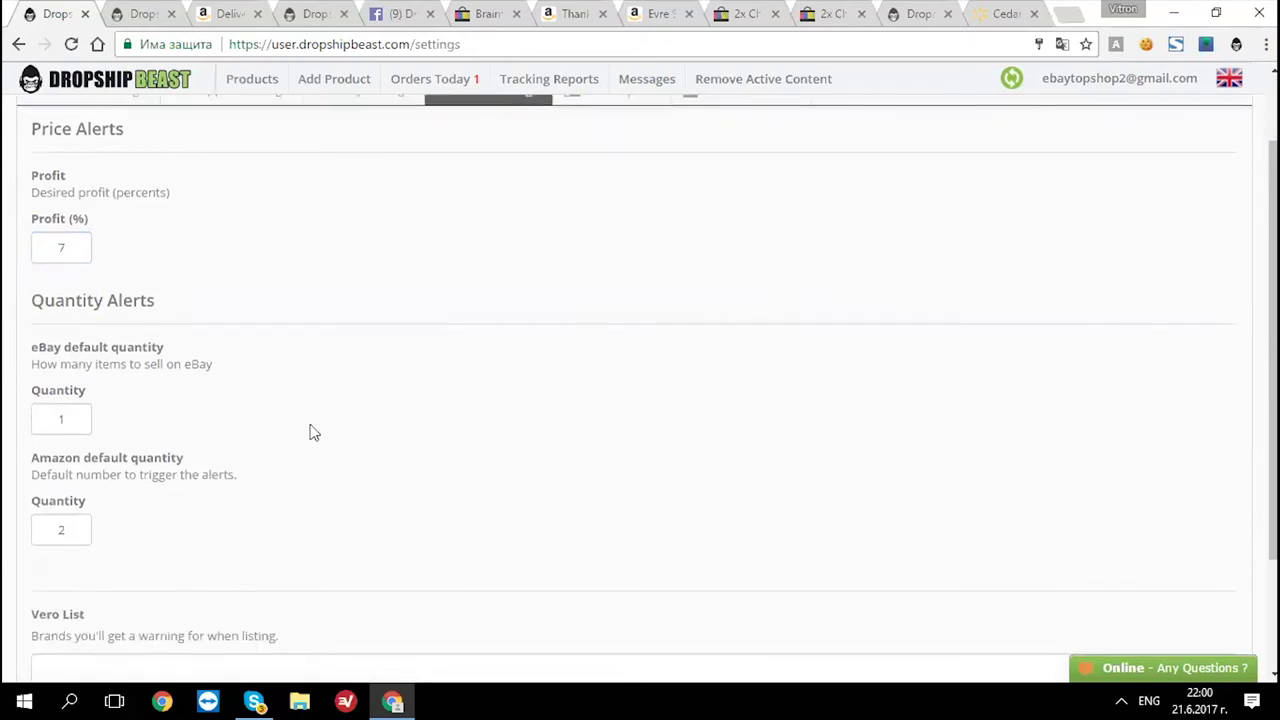
{"action": "left_click_drag", "start_coordinate": [31, 345], "coordinate": [225, 418]}
{"action": "left_click", "coordinate": [45, 322]}
{"action": "left_click_drag", "start_coordinate": [32, 451], "coordinate": [204, 502]}
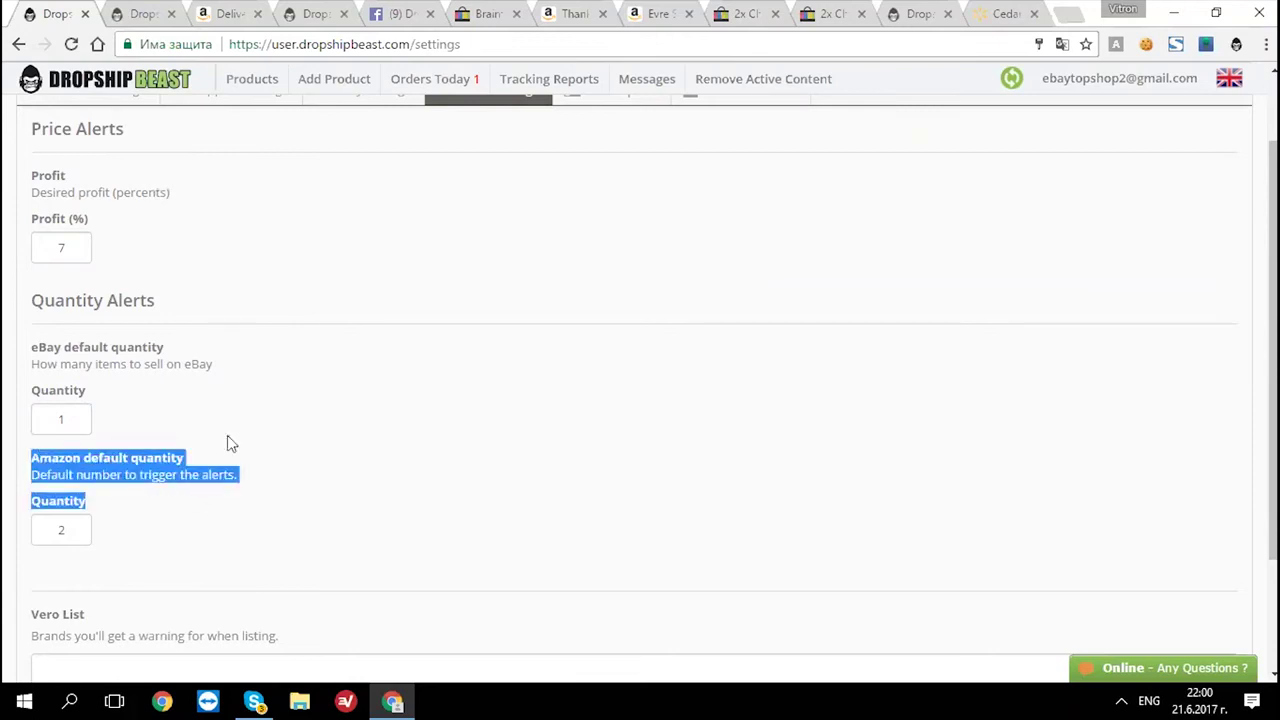
{"action": "left_click", "coordinate": [90, 472]}
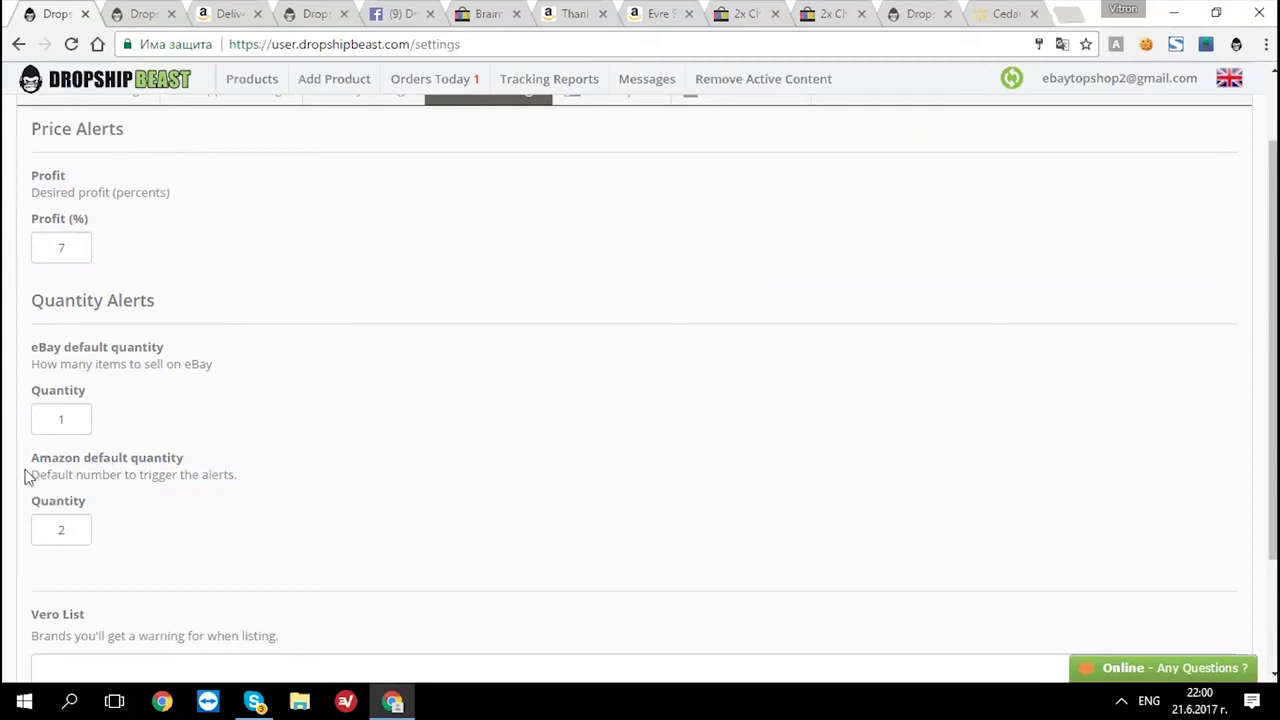
- Point out the Amazon default quantity value that triggers the quantity alerts
{"action": "double_click", "coordinate": [61, 530]}
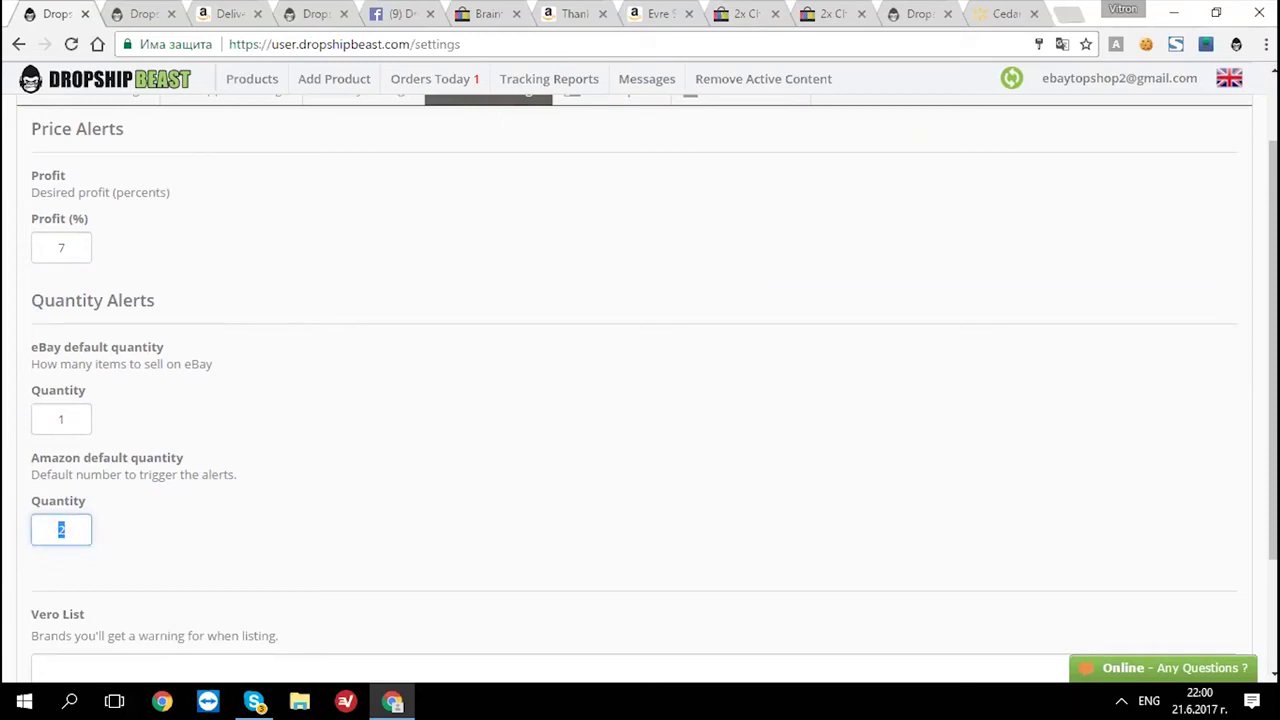
{"action": "left_click", "coordinate": [131, 500]}
{"action": "scroll", "coordinate": [110, 470], "scroll_direction": "down", "scroll_amount": 1}
{"action": "left_click", "coordinate": [73, 432]}
{"action": "left_click", "coordinate": [134, 434]}
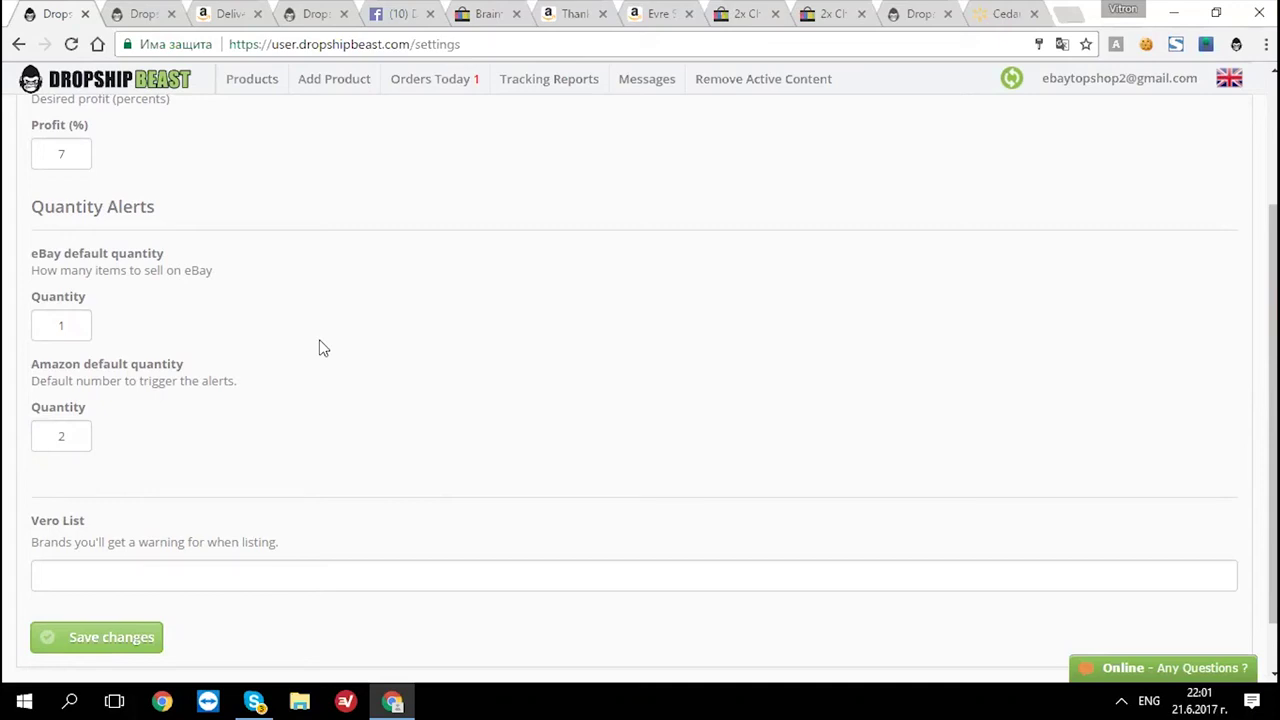
{"action": "double_click", "coordinate": [33, 436]}
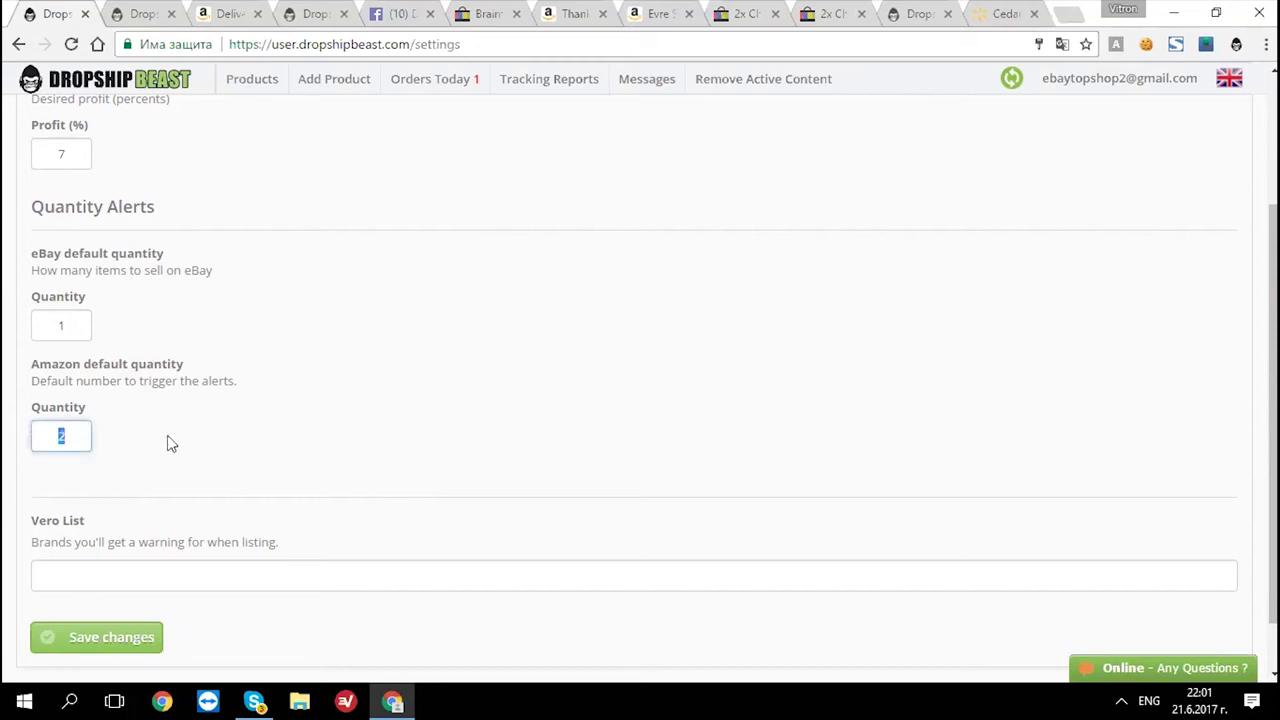
{"action": "left_click", "coordinate": [160, 420]}
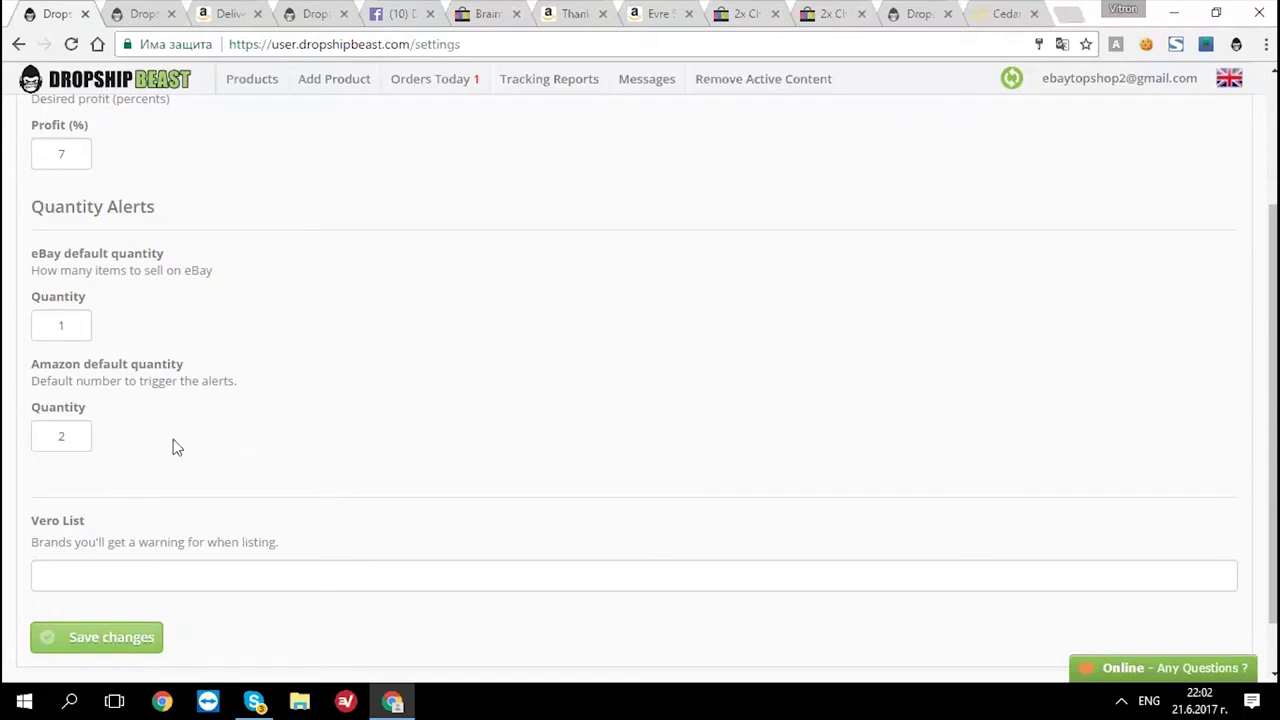
{"action": "double_click", "coordinate": [76, 434]}
{"action": "left_click", "coordinate": [357, 406]}
- Highlight the Vero List heading and description, and point out its field for brands that trigger a listing warning
{"action": "scroll", "coordinate": [626, 377], "scroll_direction": "down", "scroll_amount": 1}
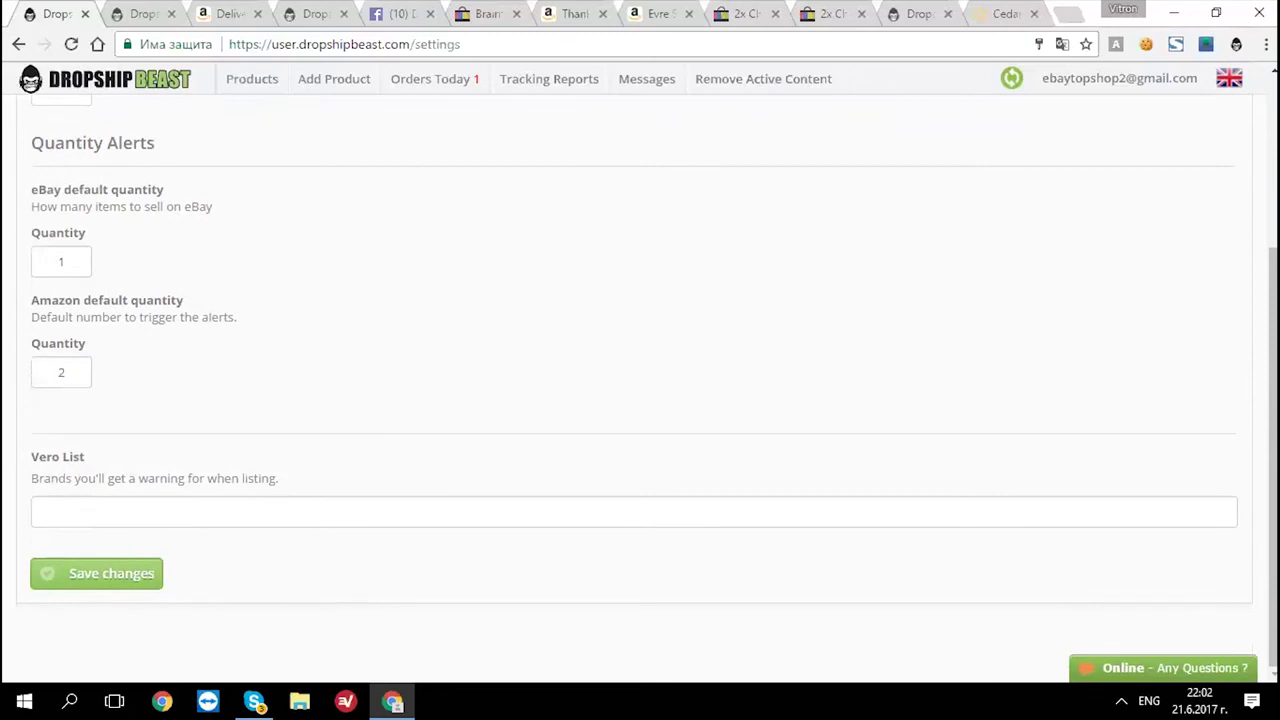
{"action": "left_click_drag", "start_coordinate": [26, 451], "coordinate": [274, 491]}
{"action": "left_click", "coordinate": [198, 495]}
{"action": "left_click", "coordinate": [430, 413]}
{"action": "left_click", "coordinate": [44, 512]}
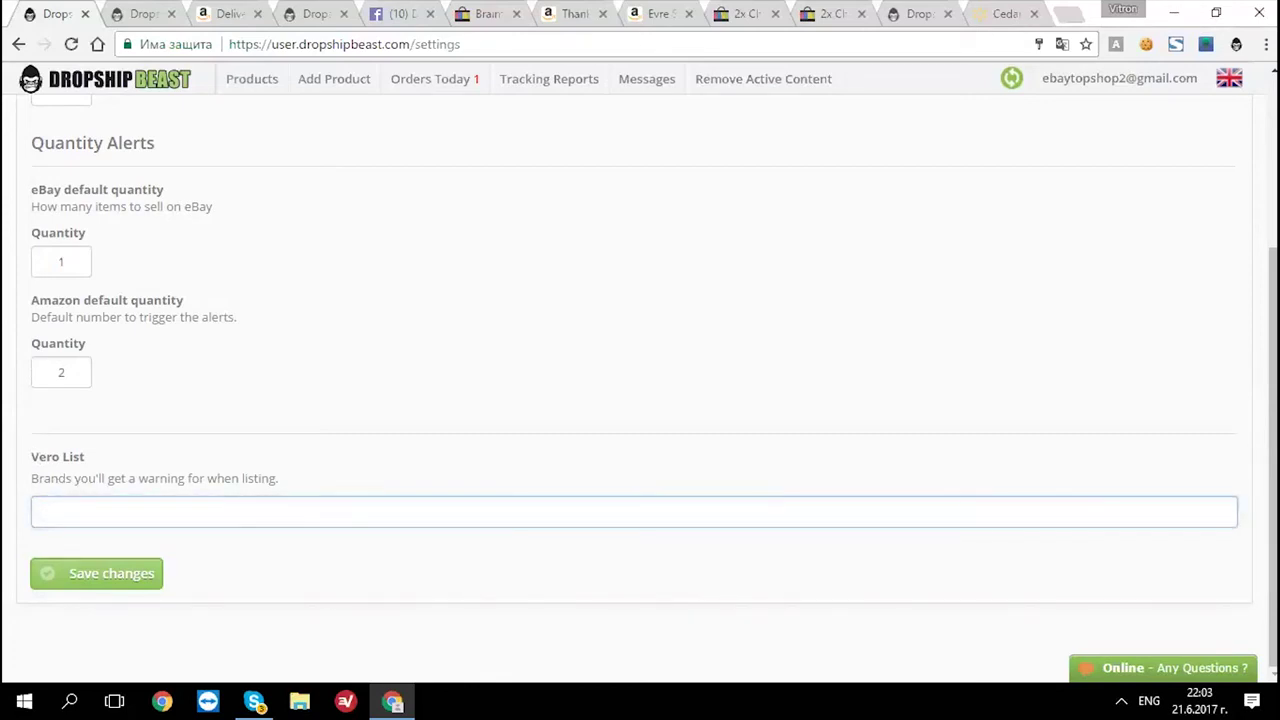
{"action": "left_click", "coordinate": [444, 438]}
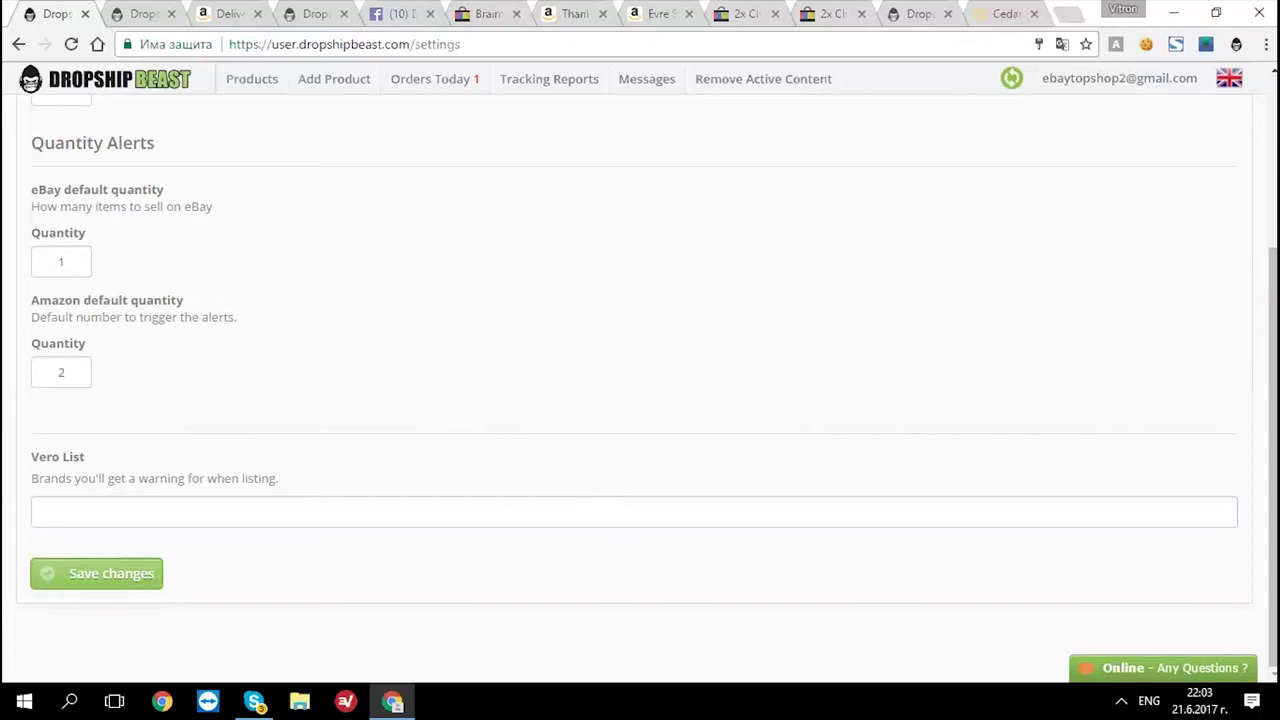
{"action": "scroll", "coordinate": [640, 380], "scroll_direction": "up", "scroll_amount": 3}
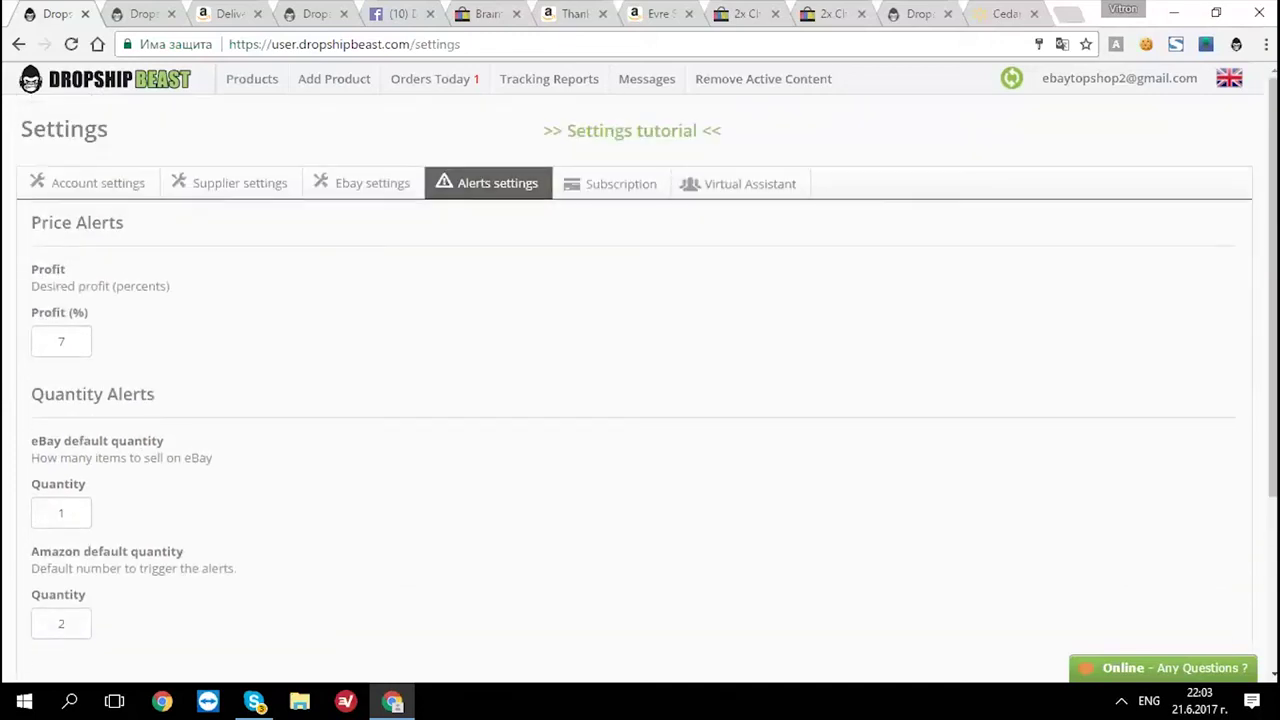
{"action": "scroll", "coordinate": [640, 380], "scroll_direction": "down", "scroll_amount": 3}
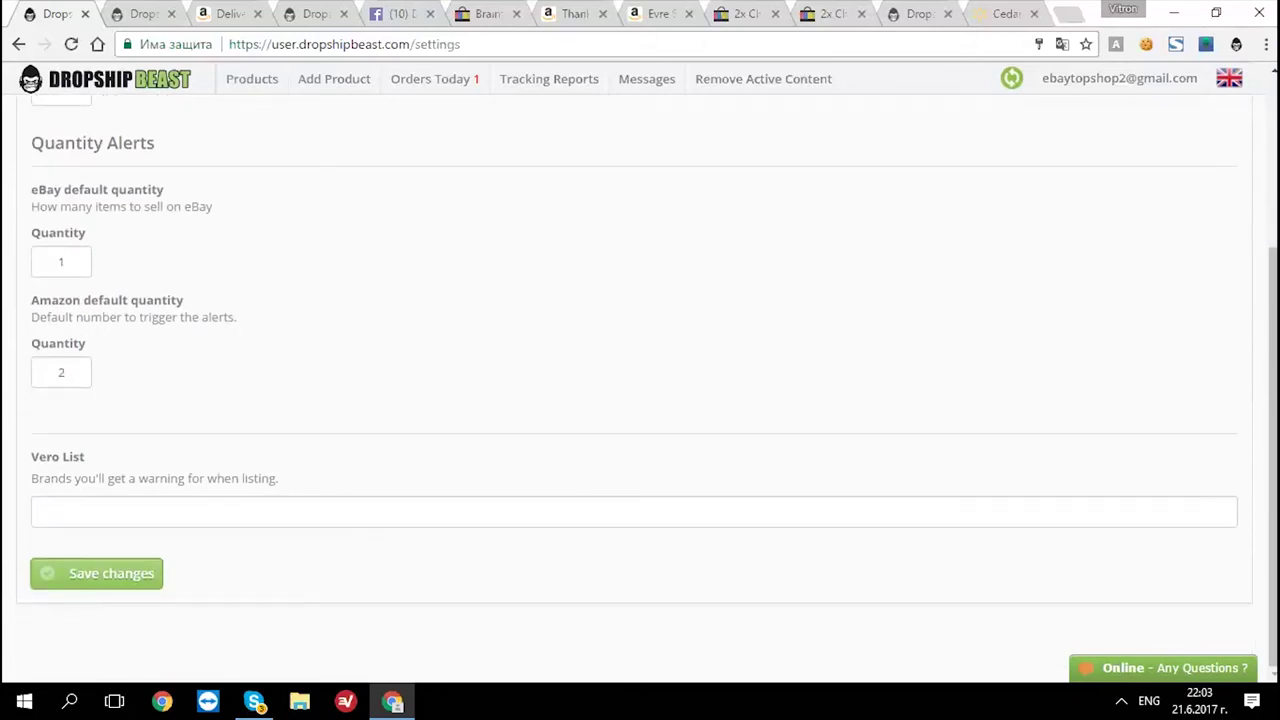
{"action": "left_click", "coordinate": [390, 512]}
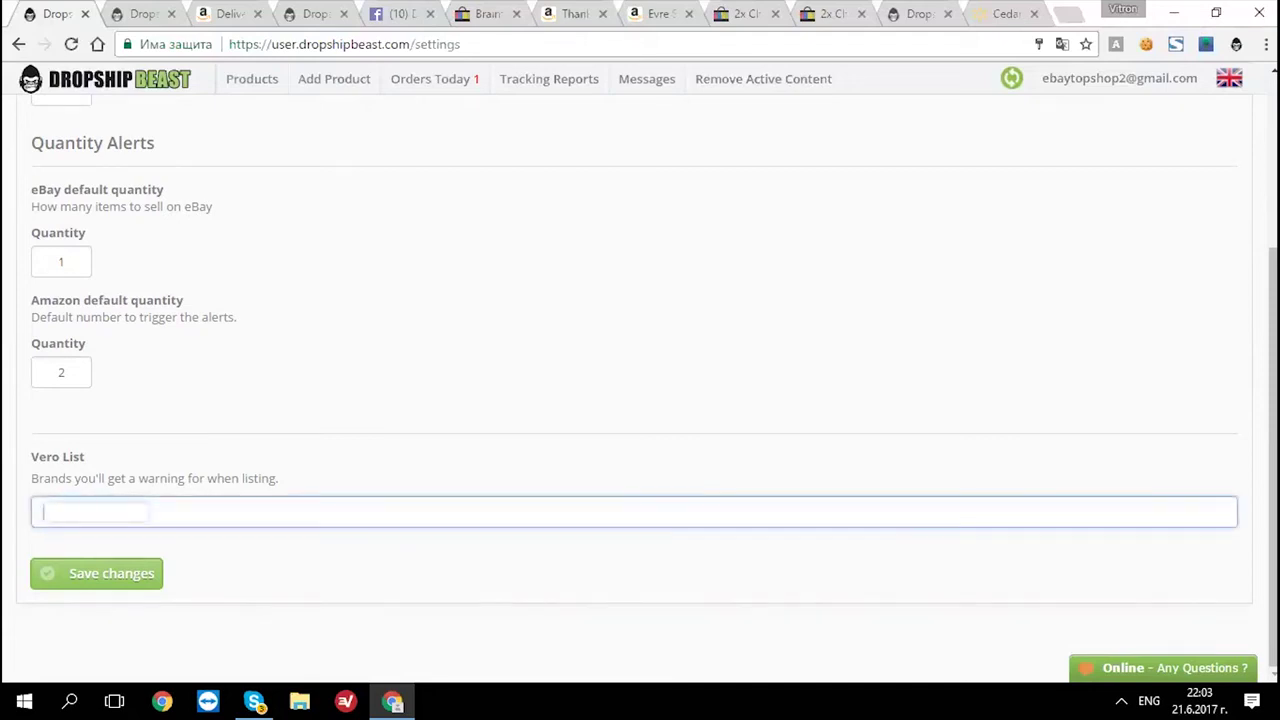
{"action": "left_click", "coordinate": [390, 432]}
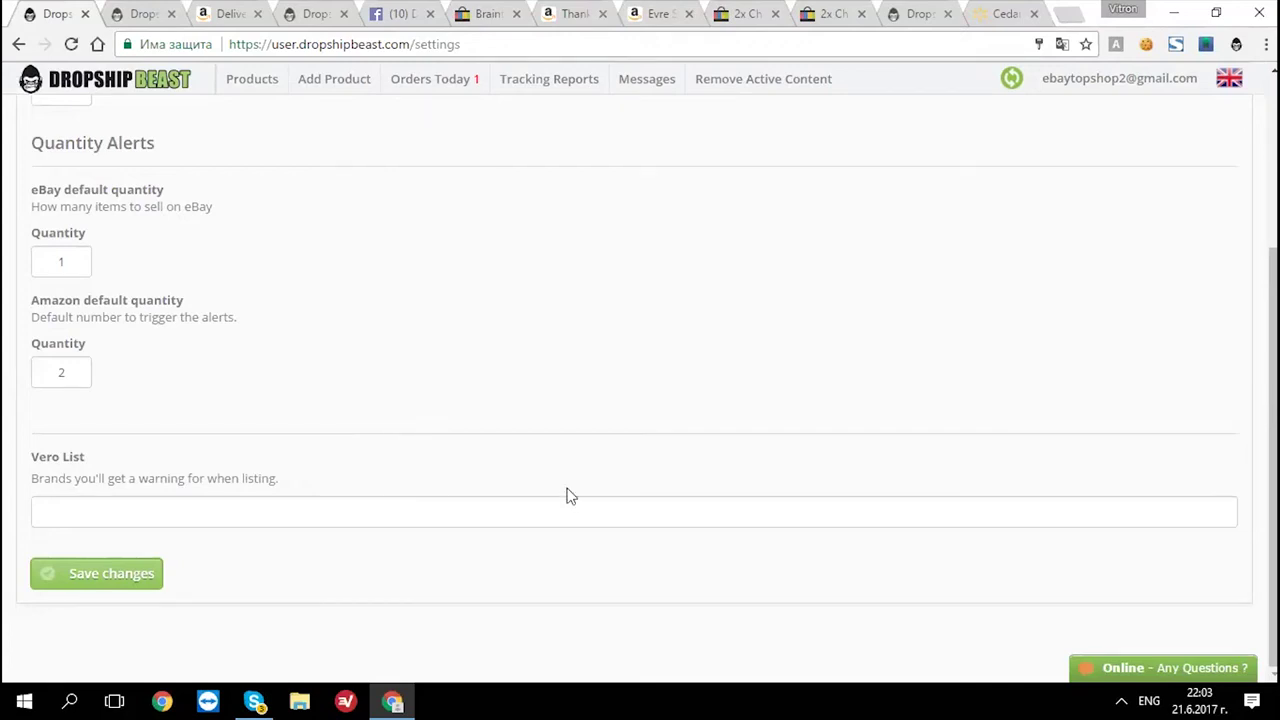
- Open today's orders in a new browser tab and switch to it
{"action": "scroll", "coordinate": [566, 495], "scroll_direction": "up", "scroll_amount": 3}
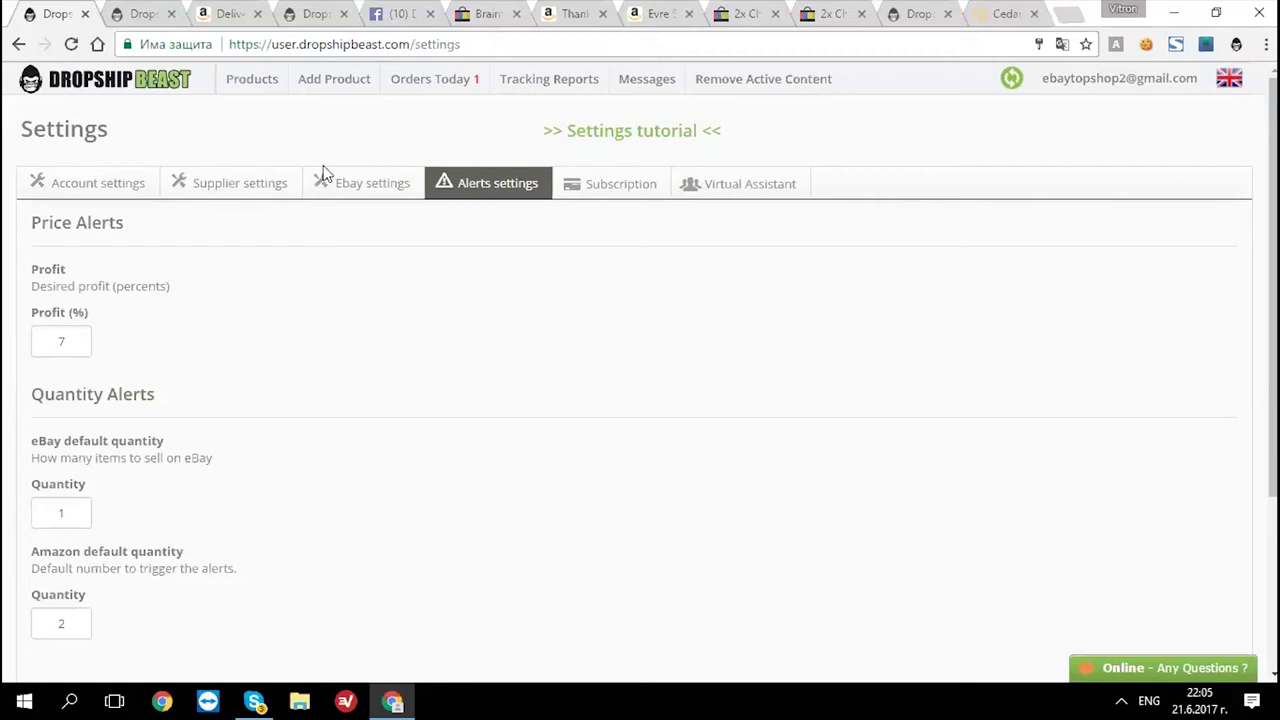
{"action": "middle_click", "coordinate": [418, 92]}
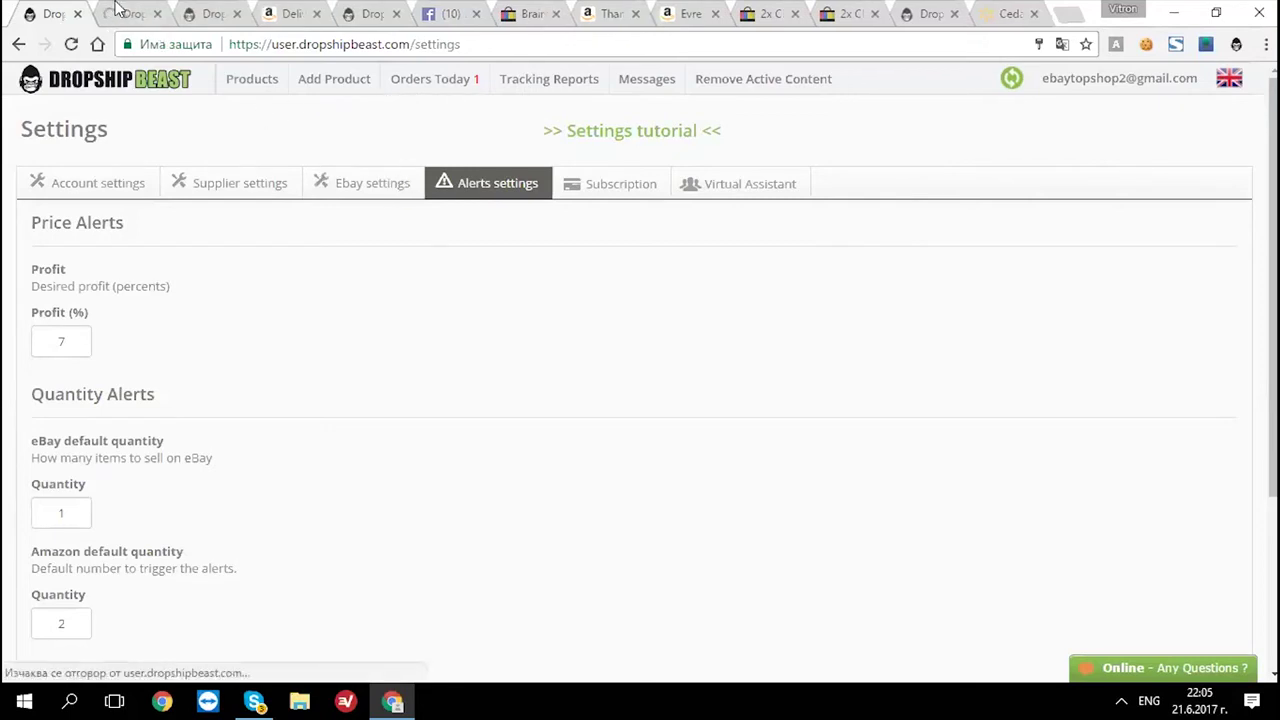
{"action": "left_click", "coordinate": [100, 12]}
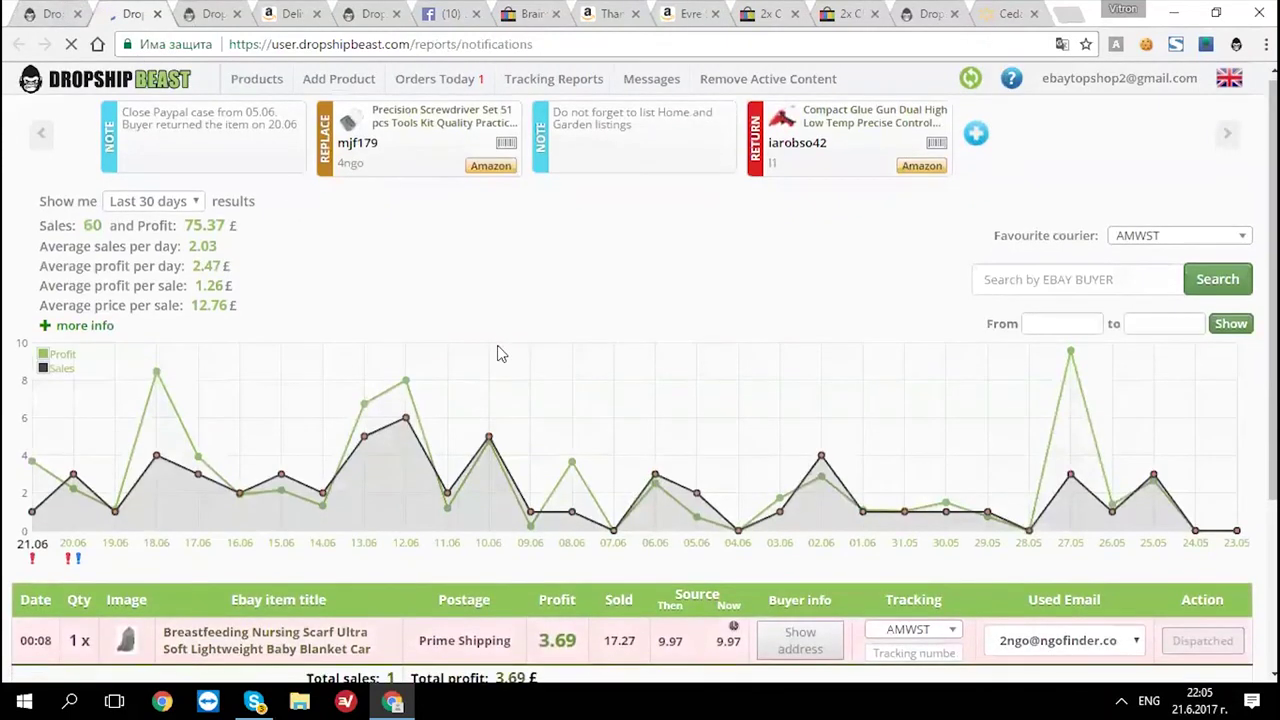
- Examine the orders sold on 18.06 and 12.06, and return to the alerts settings in the first browser tab
{"action": "scroll", "coordinate": [156, 386], "scroll_direction": "down", "scroll_amount": 2}
{"action": "left_click", "coordinate": [156, 361]}
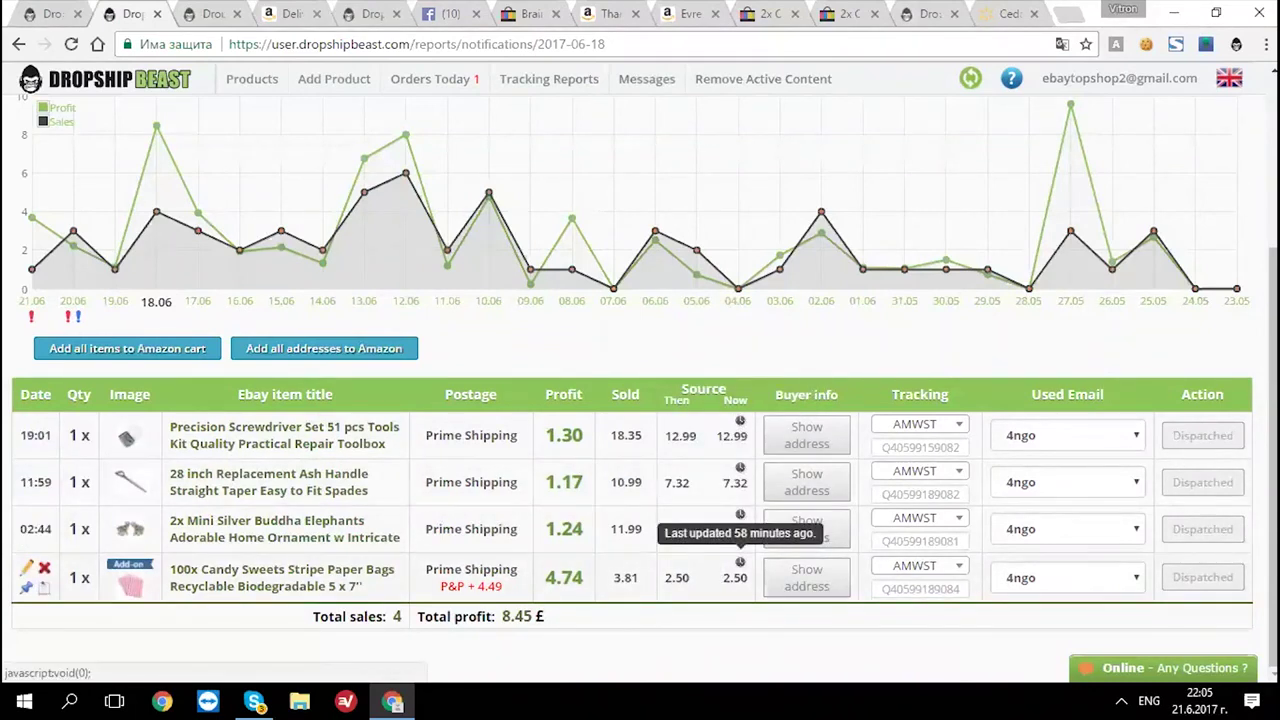
{"action": "left_click", "coordinate": [406, 302]}
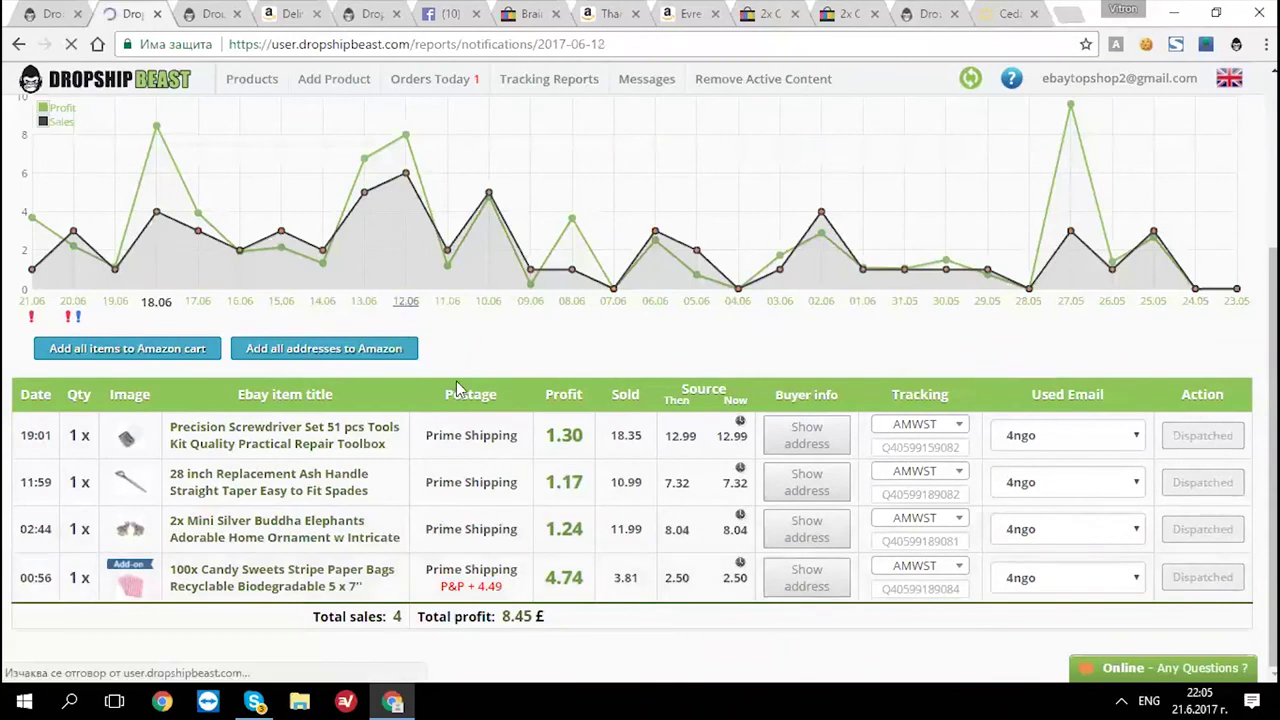
{"action": "scroll", "coordinate": [456, 382], "scroll_direction": "down", "scroll_amount": 2}
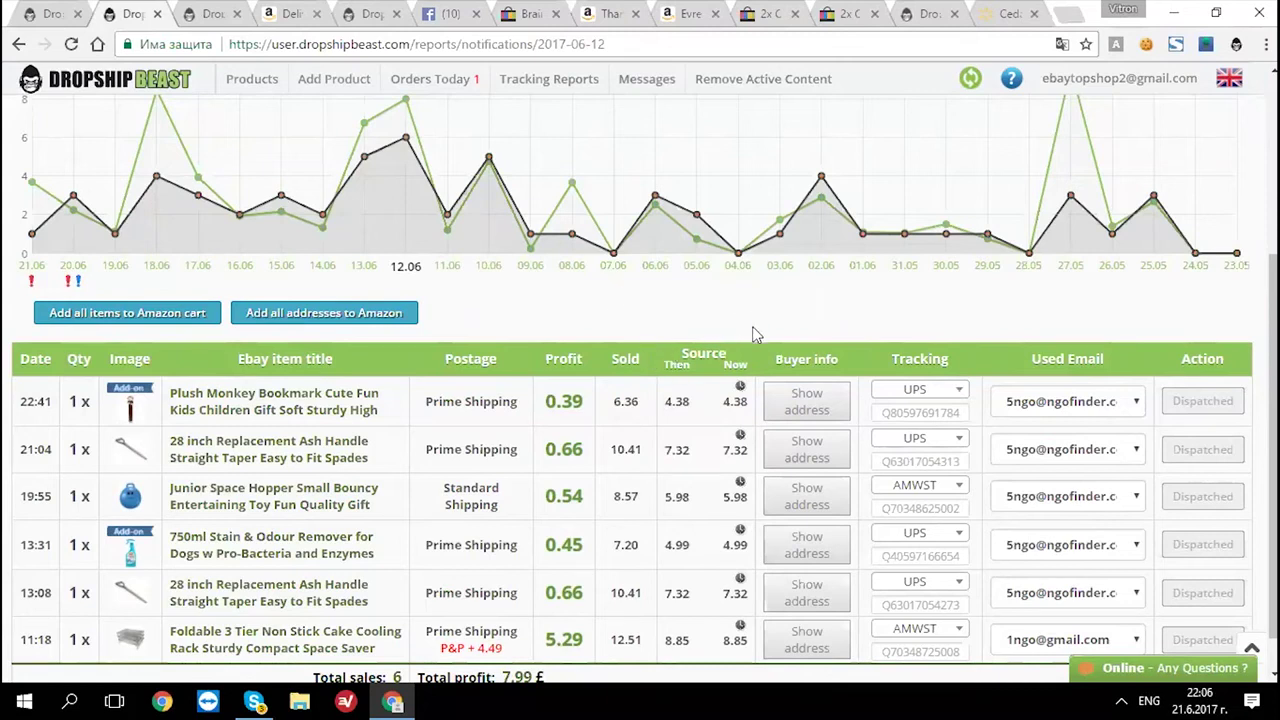
{"action": "mouse_move", "coordinate": [30, 545]}
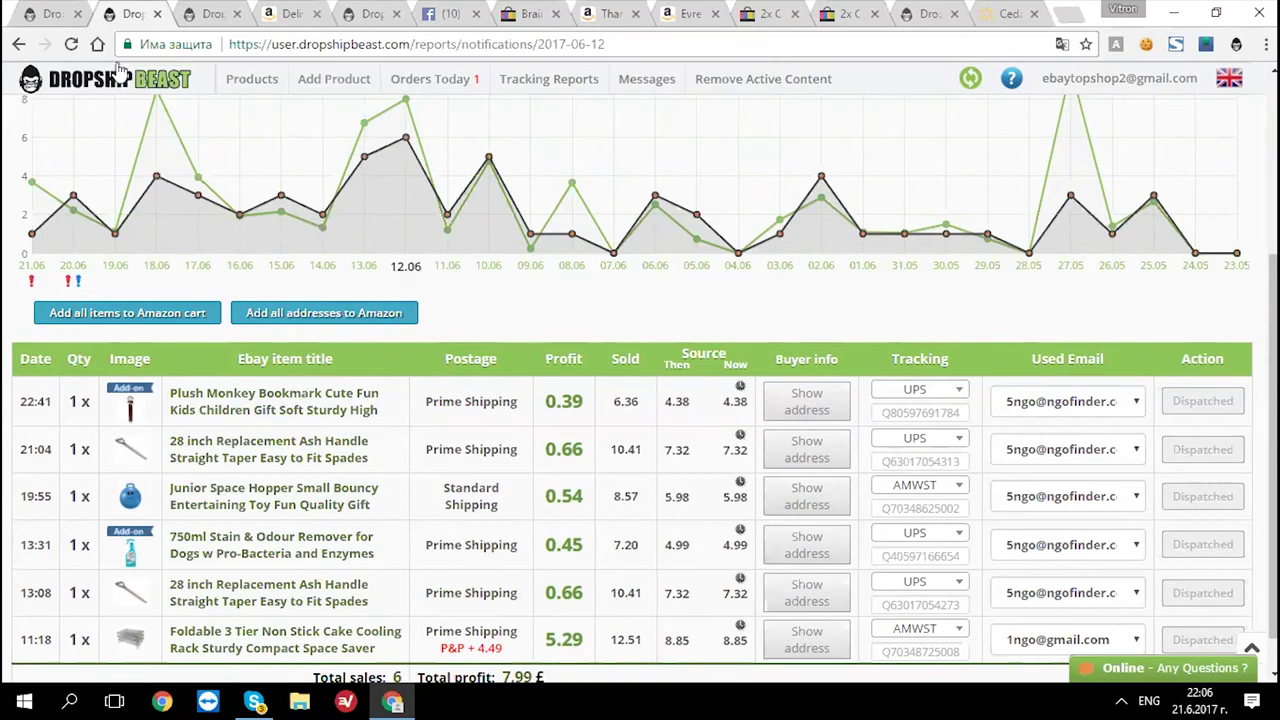
{"action": "left_click", "coordinate": [57, 18]}
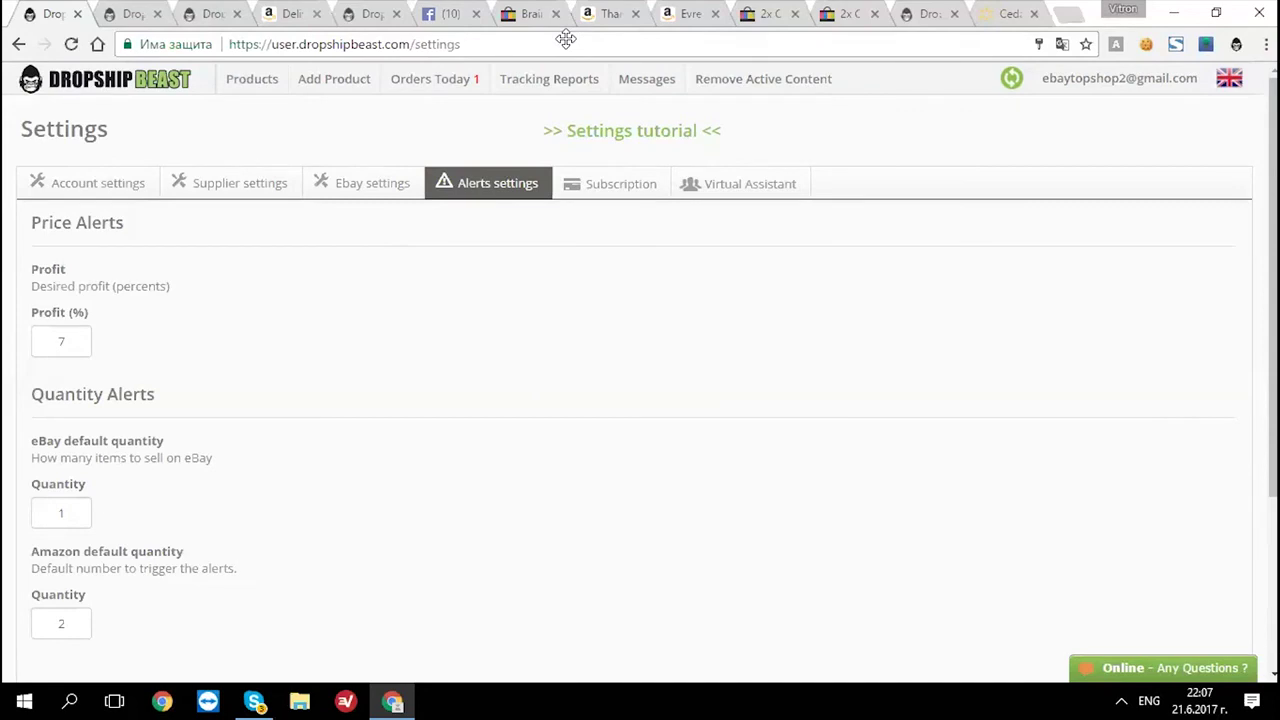
- Check when the source prices of the 12.06 orders were last updated, and return to the alerts settings
{"action": "key", "text": "ctrl+shift+Tab"}
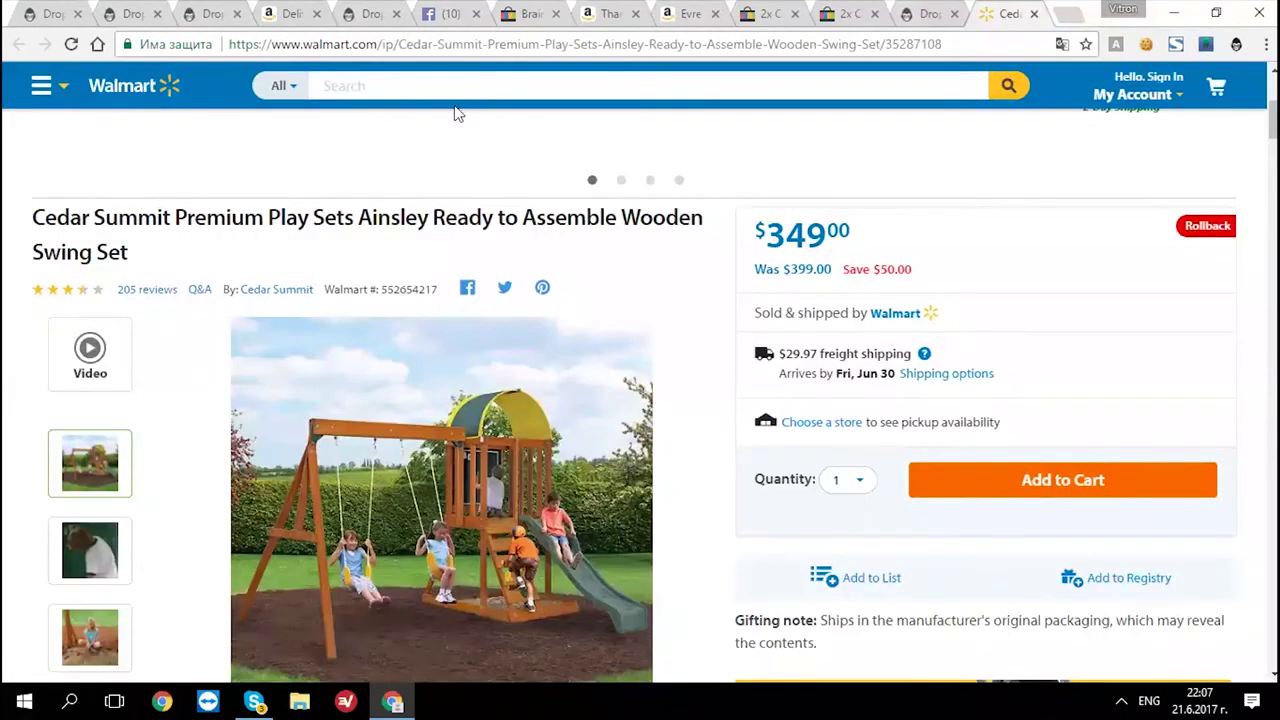
{"action": "left_click", "coordinate": [185, 22]}
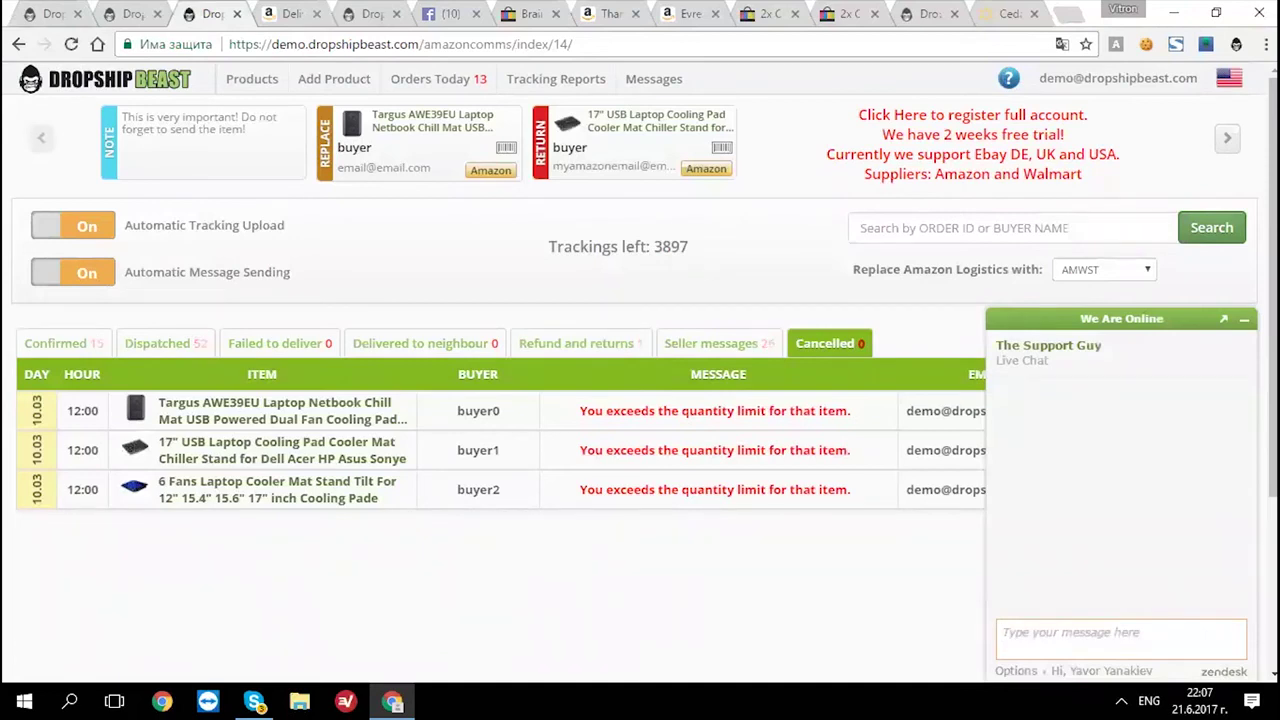
{"action": "mouse_move", "coordinate": [330, 145]}
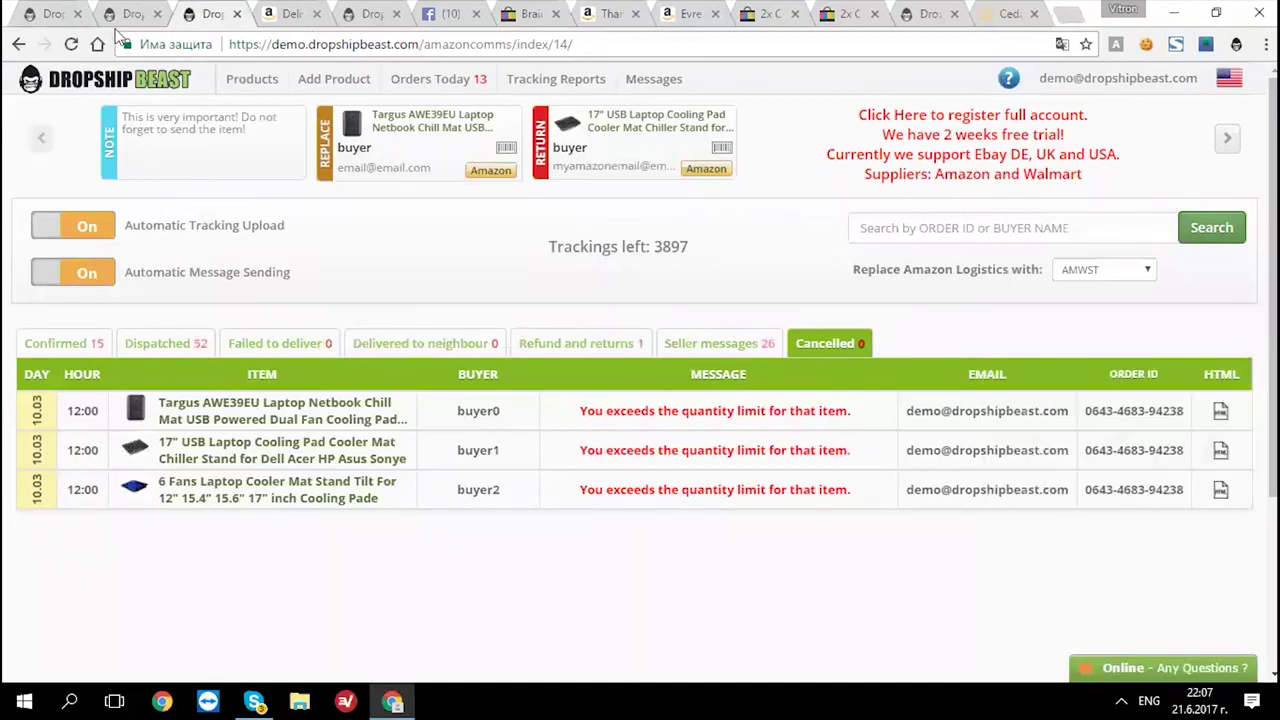
{"action": "key", "text": "ctrl+Page_Up"}
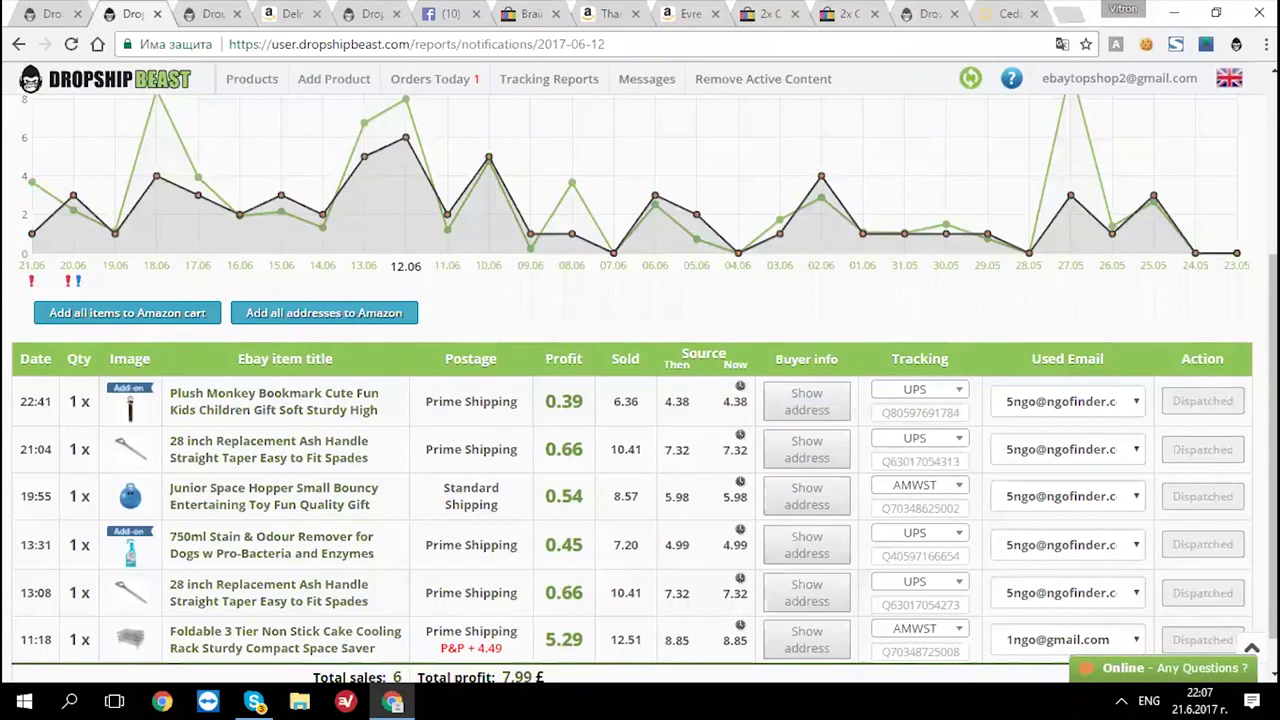
{"action": "mouse_move", "coordinate": [715, 360]}
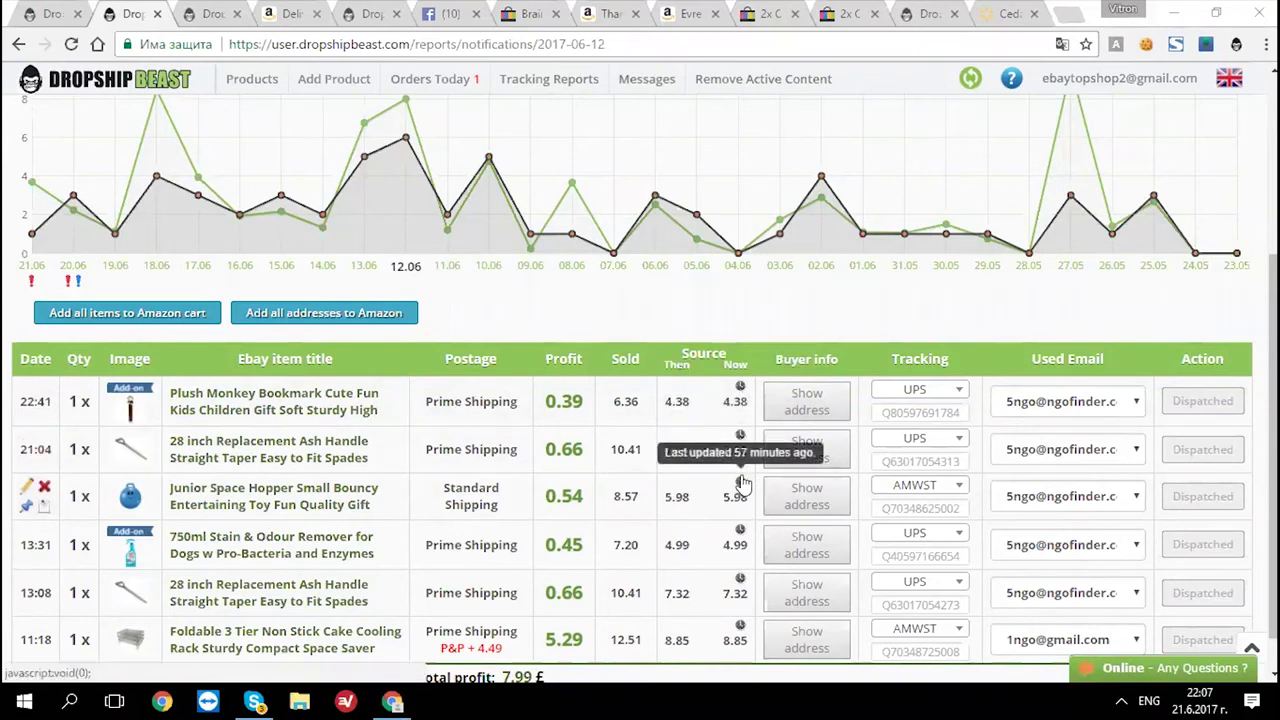
{"action": "mouse_move", "coordinate": [740, 530]}
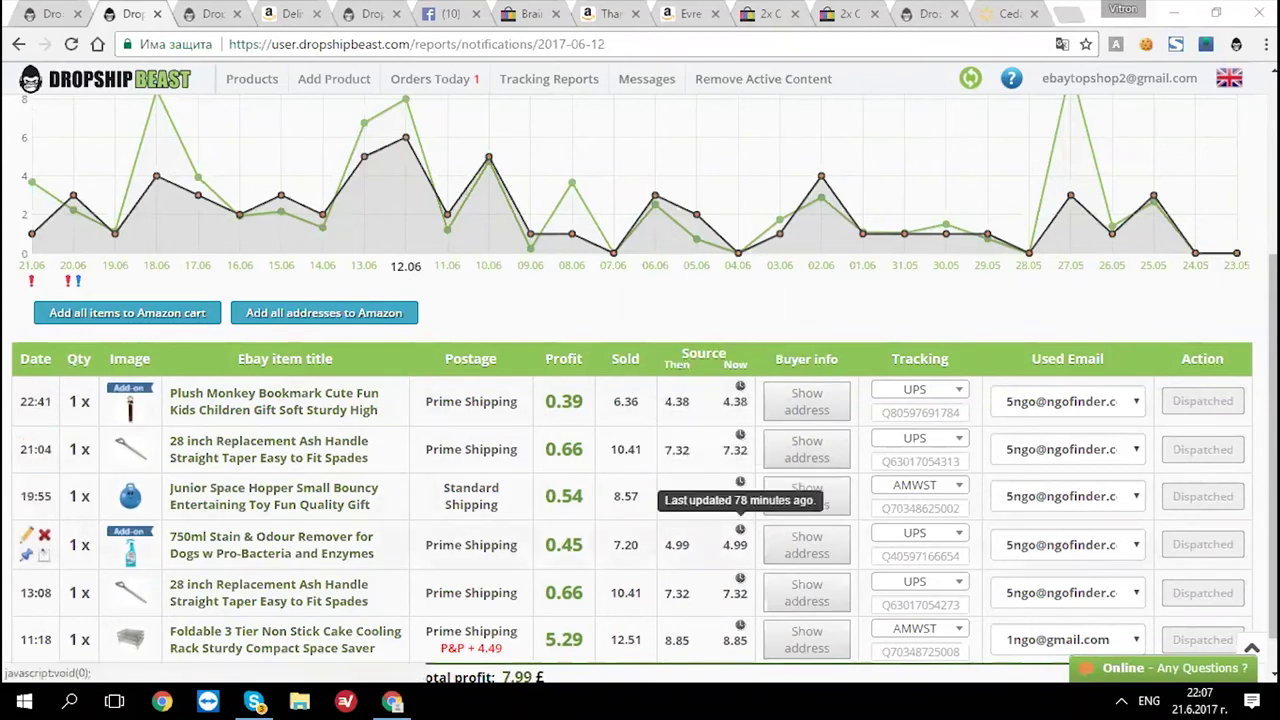
{"action": "mouse_move", "coordinate": [740, 626]}
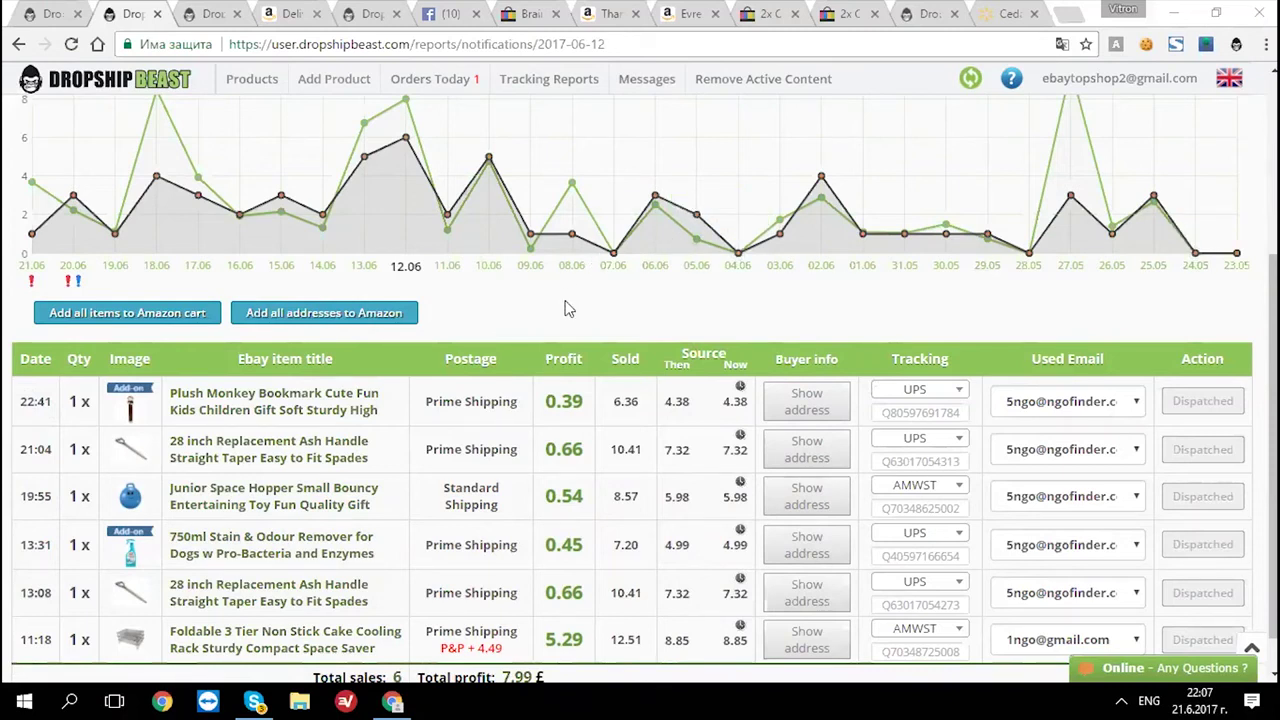
{"action": "left_click", "coordinate": [45, 14]}
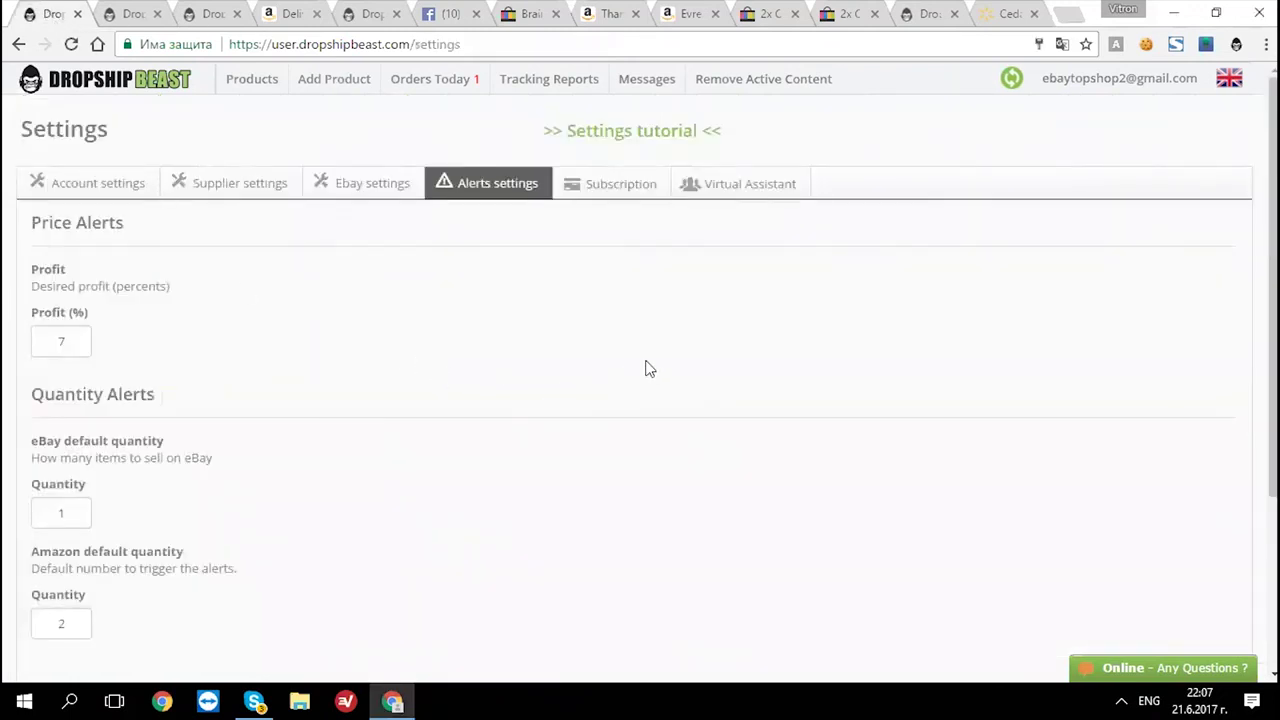
- Open the Virtual Assistant settings and bring up the form for a new assistant, pointing out its login details
{"action": "right_click", "coordinate": [640, 280]}
{"action": "left_click", "coordinate": [504, 298]}
{"action": "left_click", "coordinate": [705, 190]}
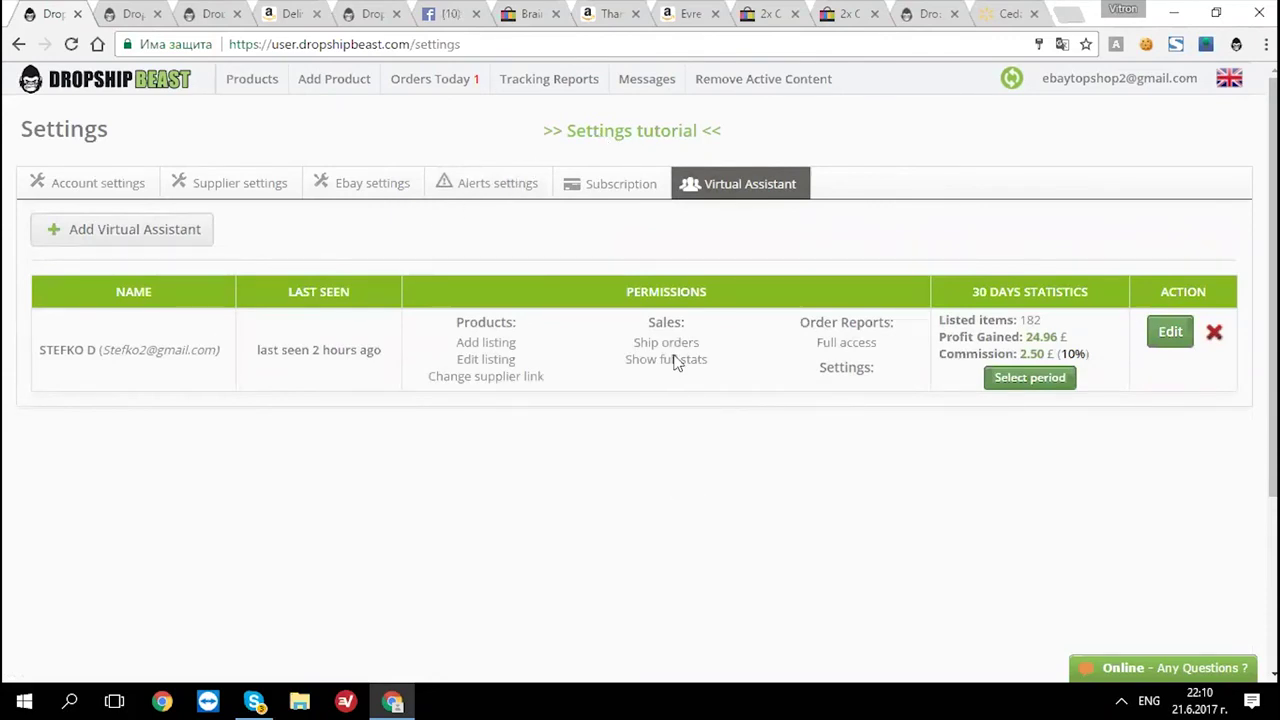
{"action": "left_click", "coordinate": [84, 242]}
{"action": "left_click", "coordinate": [364, 215]}
{"action": "left_click", "coordinate": [395, 193]}
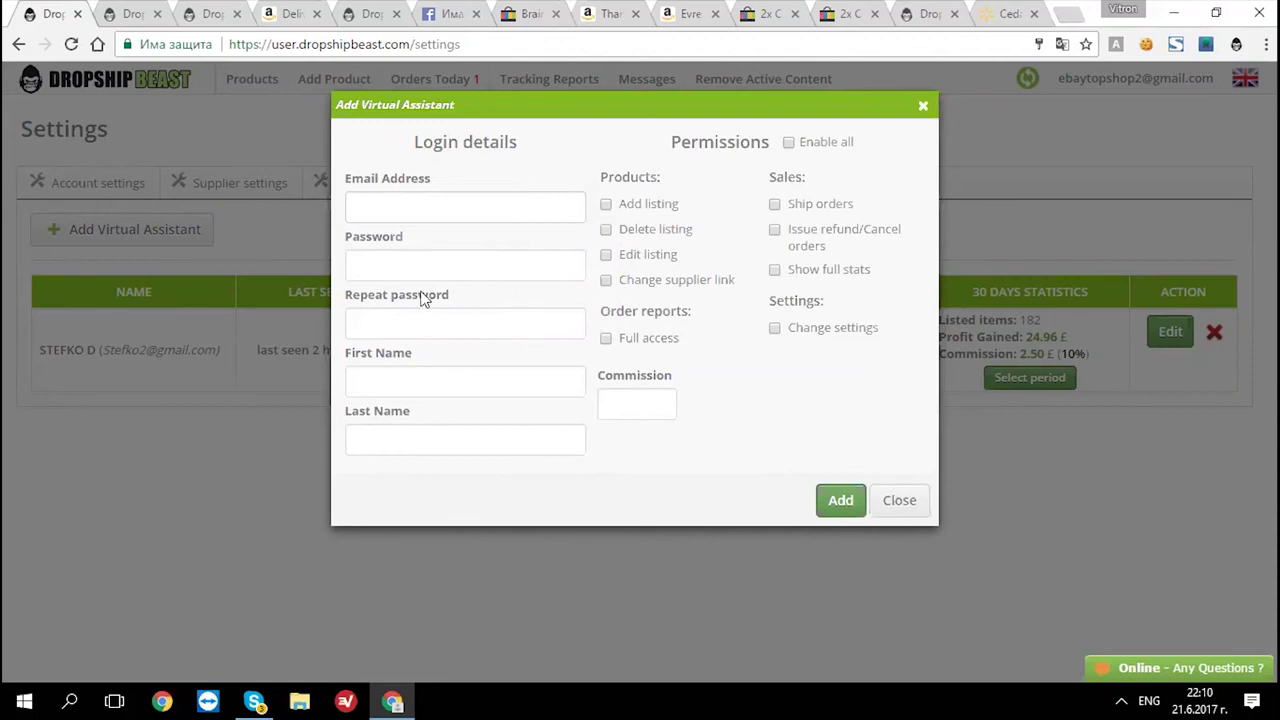
- Enable all product, sales, order report and settings permissions individually for the new virtual assistant
{"action": "left_click_drag", "start_coordinate": [617, 157], "coordinate": [848, 364]}
{"action": "left_click", "coordinate": [848, 364]}
{"action": "left_click", "coordinate": [606, 204]}
{"action": "left_click", "coordinate": [606, 232]}
{"action": "left_click", "coordinate": [606, 281]}
{"action": "left_click", "coordinate": [828, 203]}
{"action": "left_click", "coordinate": [775, 230]}
{"action": "left_click", "coordinate": [775, 270]}
{"action": "left_click", "coordinate": [867, 338]}
{"action": "left_click", "coordinate": [607, 340]}
- Enter a commission of 10 for the new virtual assistant, and close the form without adding the account
{"action": "left_click", "coordinate": [621, 408]}
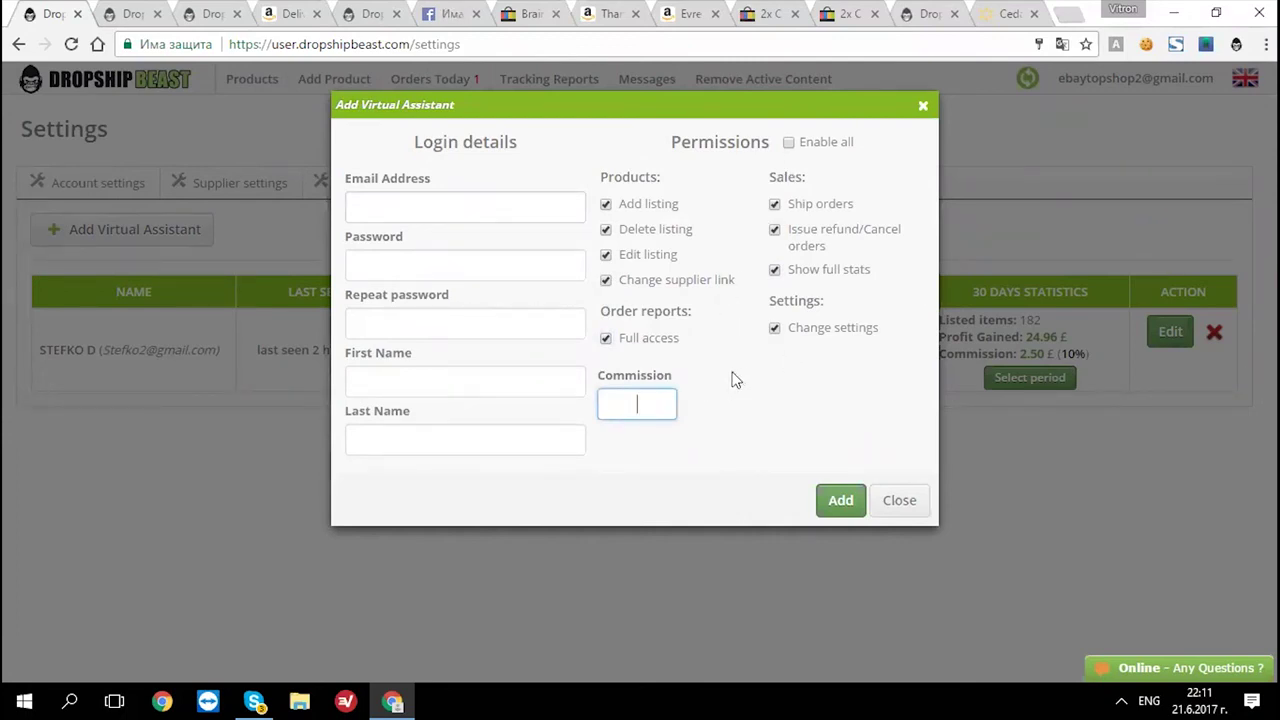
{"action": "type", "text": "10"}
{"action": "left_click", "coordinate": [896, 497]}
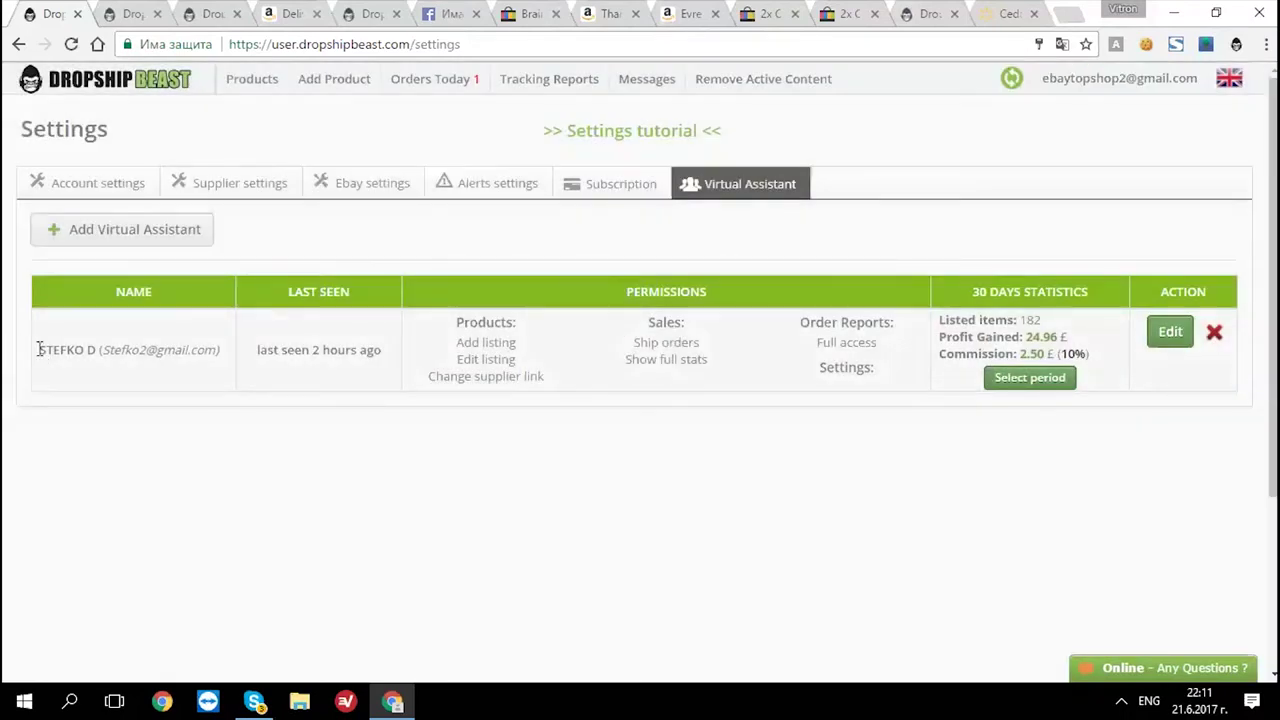
- Highlight the existing assistant's name and e-mail, and the profit gained and commission in the 30-day statistics
{"action": "left_click_drag", "start_coordinate": [38, 349], "coordinate": [220, 349]}
{"action": "left_click_drag", "start_coordinate": [817, 342], "coordinate": [1067, 337]}
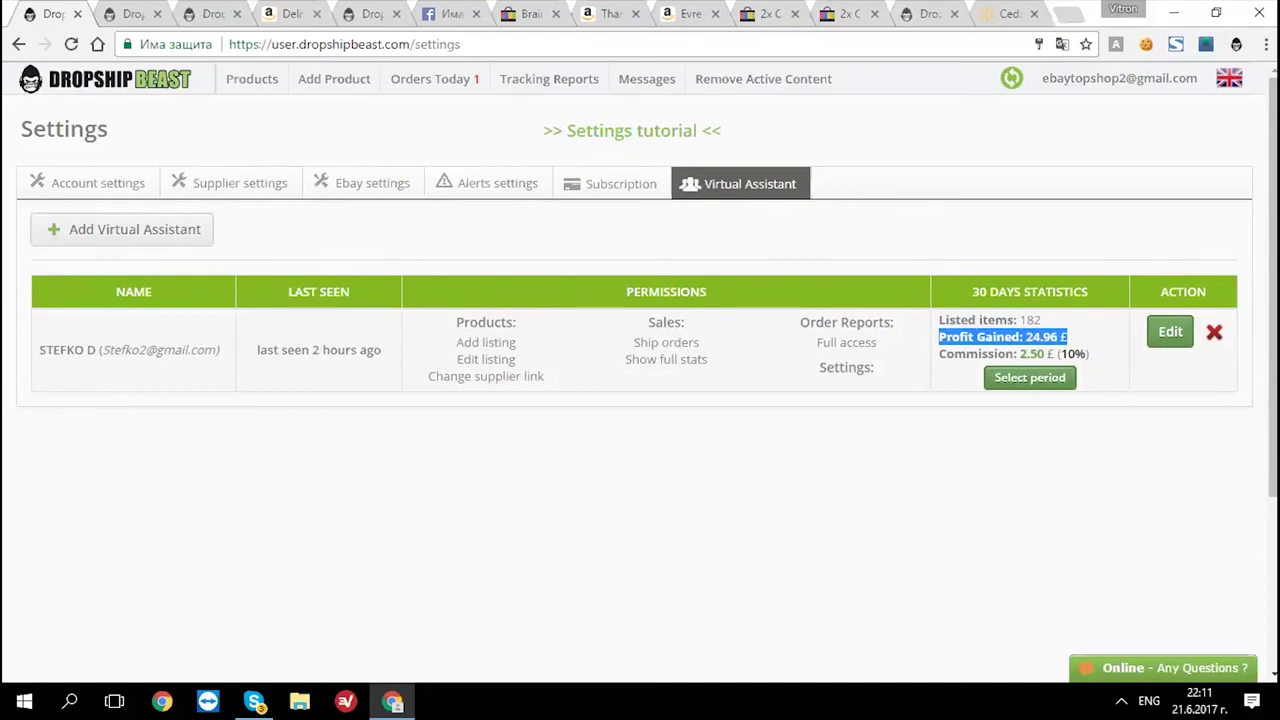
{"action": "left_click_drag", "start_coordinate": [939, 354], "coordinate": [1066, 354]}
{"action": "left_click_drag", "start_coordinate": [939, 337], "coordinate": [1056, 354]}
{"action": "left_click", "coordinate": [1056, 354]}
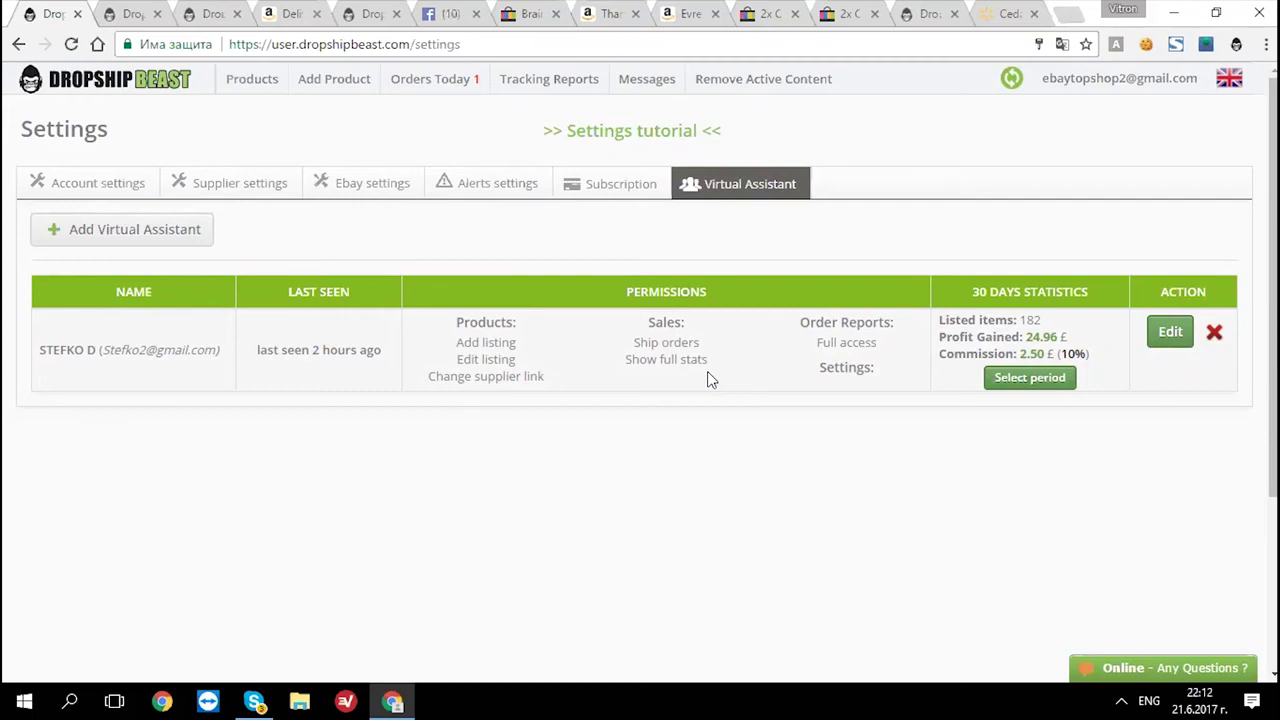
- Highlight the last-seen information of the existing virtual assistant
{"action": "left_click_drag", "start_coordinate": [287, 292], "coordinate": [349, 352]}
{"action": "left_click", "coordinate": [363, 348]}
{"action": "triple_click", "coordinate": [288, 350]}
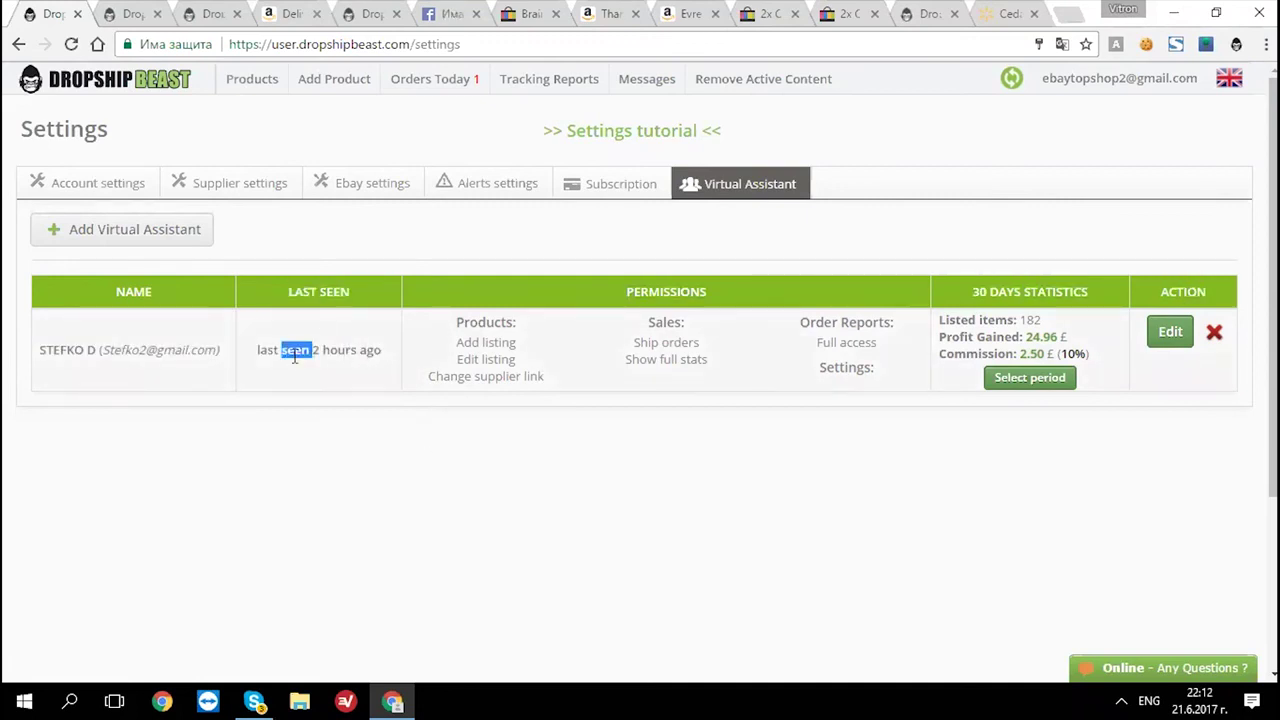
{"action": "left_click", "coordinate": [336, 340]}
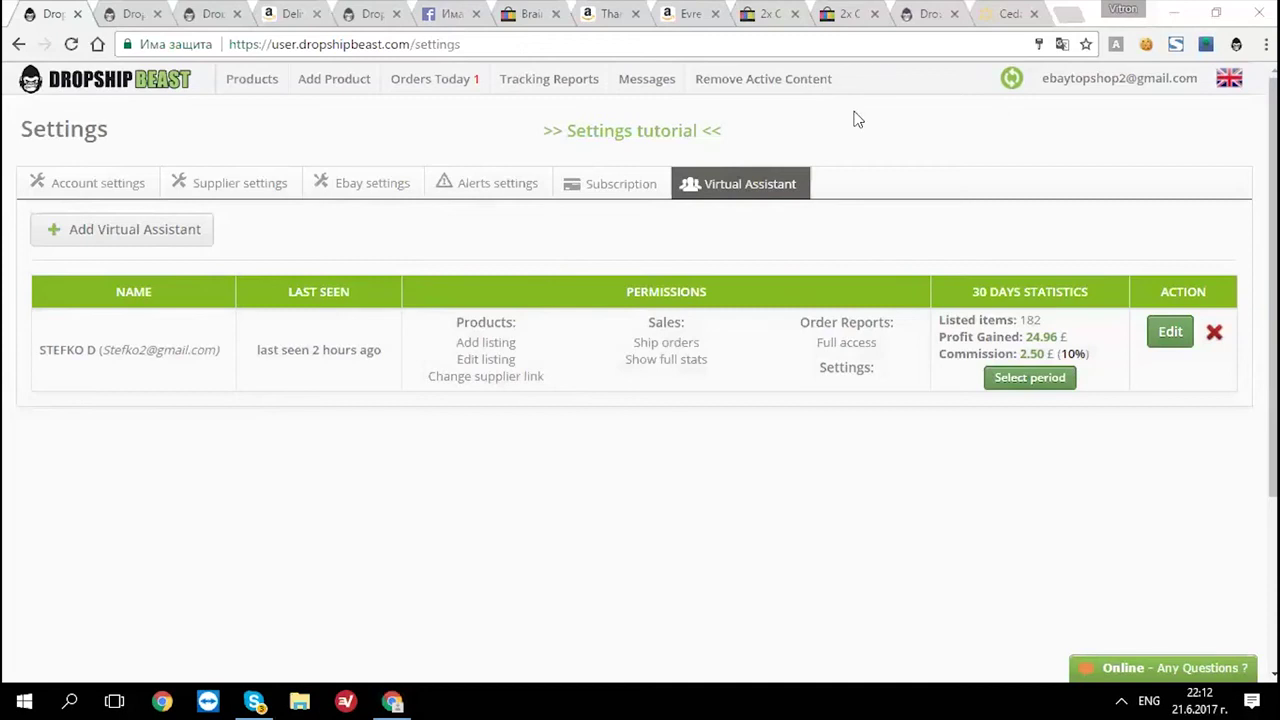
- Open the Products page of the DropshipBeast account
{"action": "left_click", "coordinate": [252, 80]}
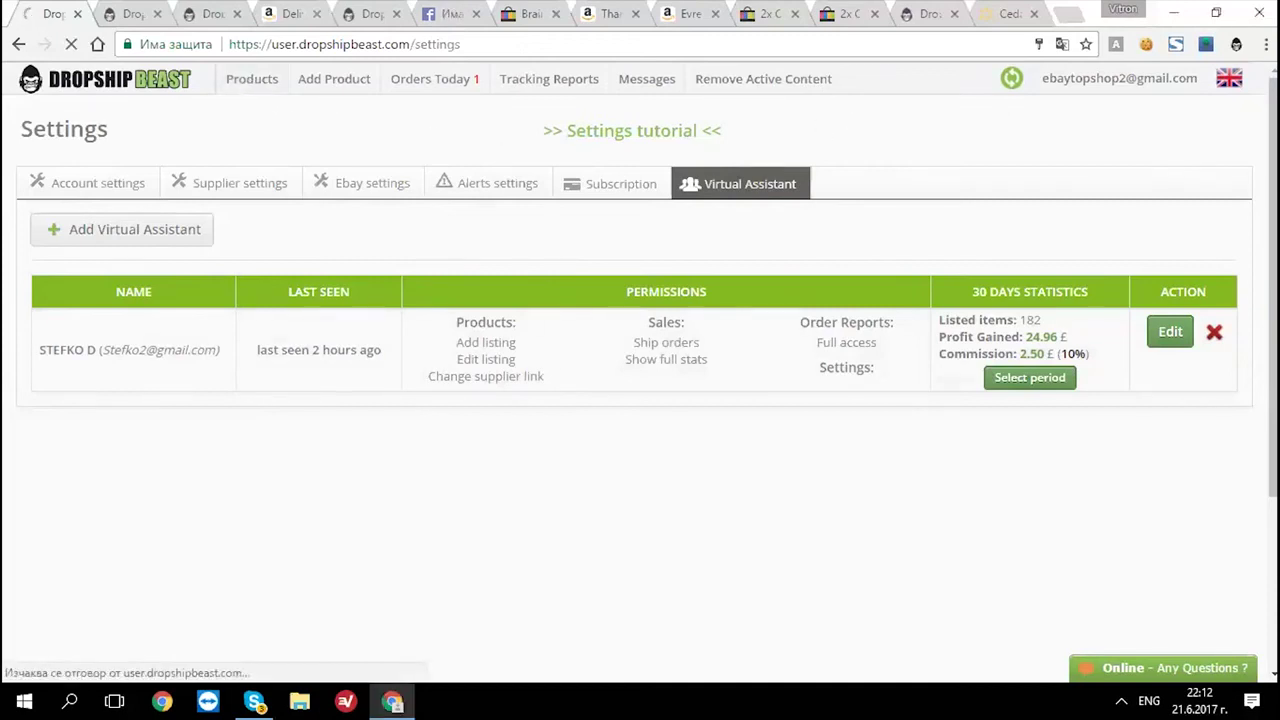